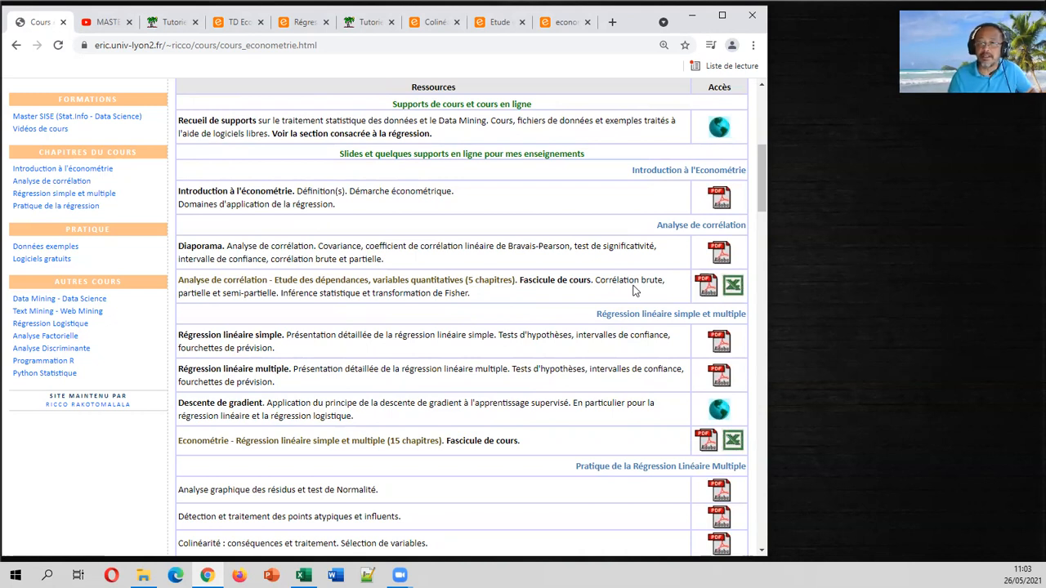
Look through the econometrics course page's resources, from the course description to the "Travaux dirigés sur machine" exercises.
scroll(452, 265, "up", 3)
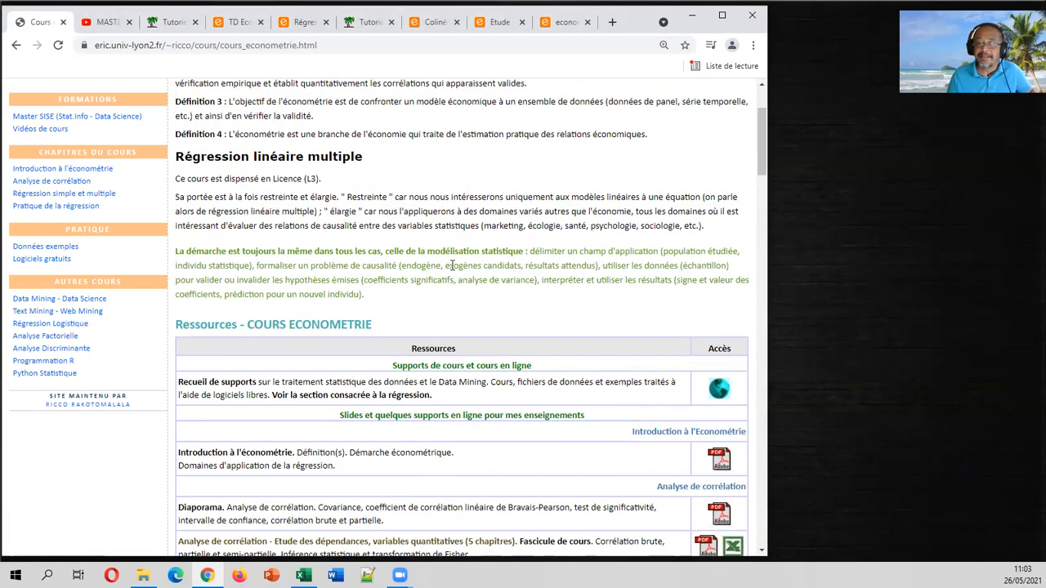
scroll(452, 265, "down", 3)
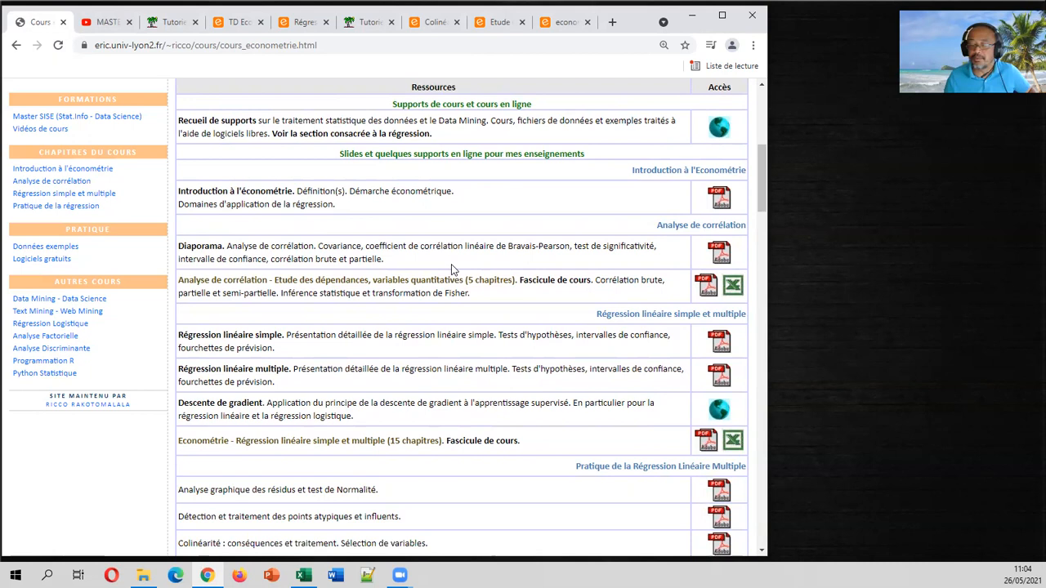
scroll(442, 272, "down", 3)
scroll(442, 276, "down", 2)
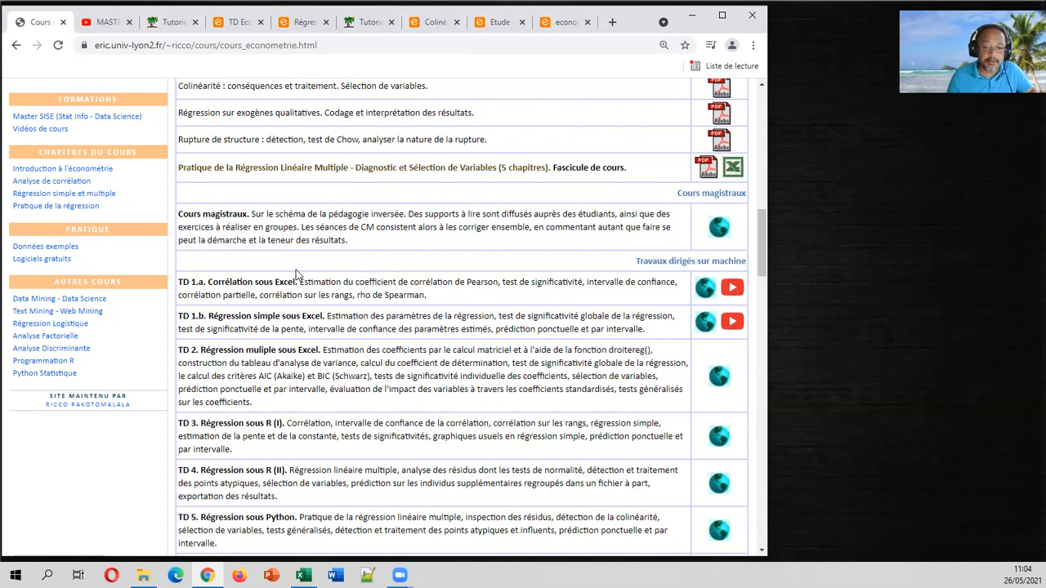
scroll(298, 272, "down", 1)
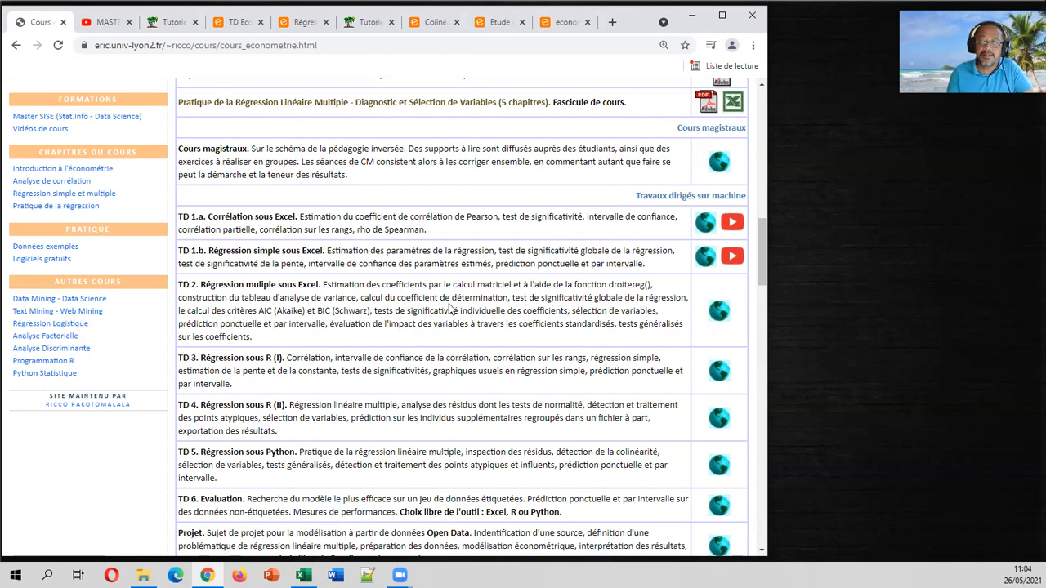
View the YouTube channel's econometrics videos and the "Économétrie - TD 2 - Régression multiple" blog post with its subject, data and correction links.
left_click(107, 29)
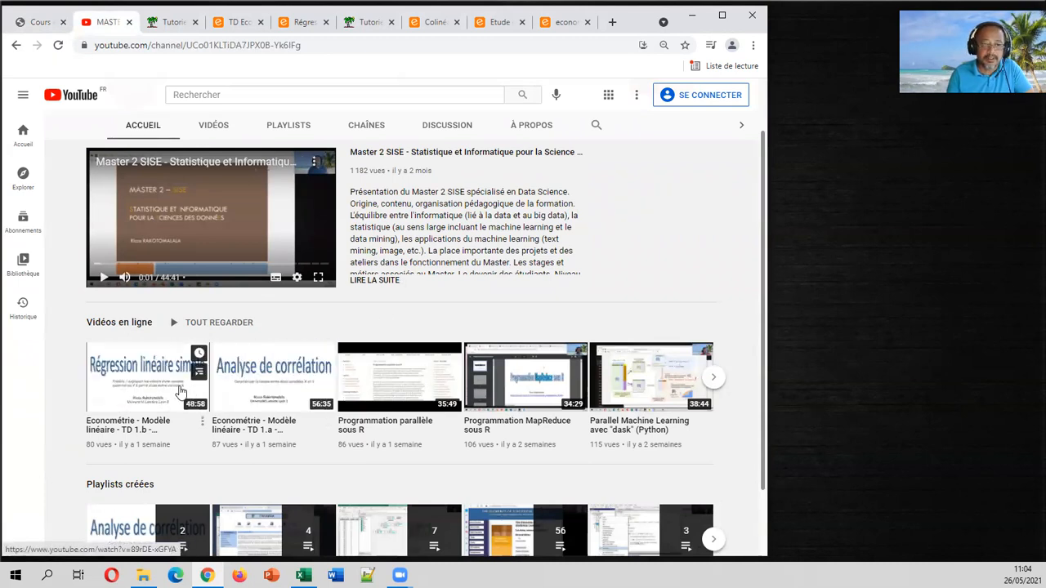
left_click(167, 23)
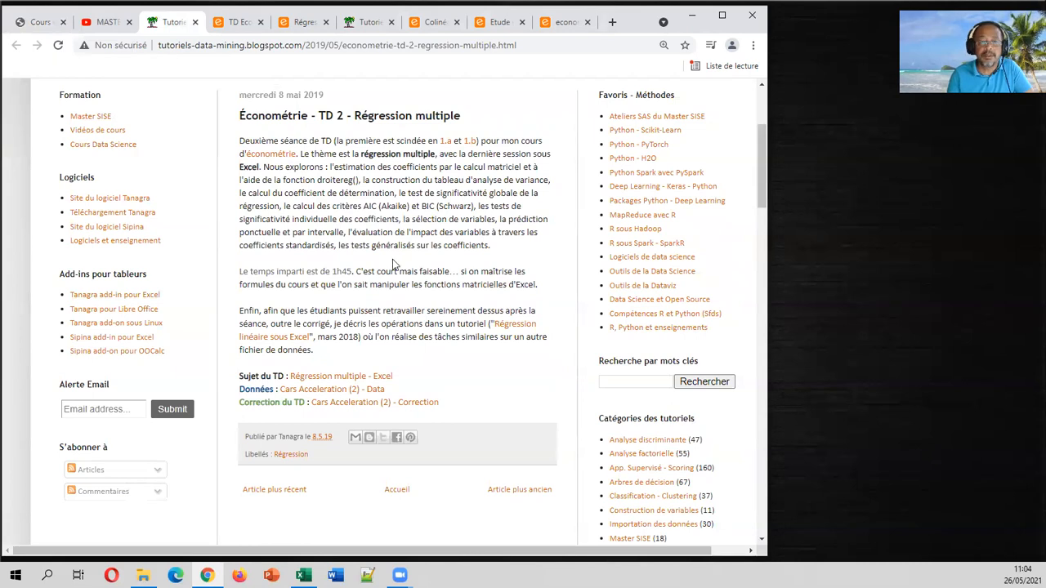
left_click(106, 22)
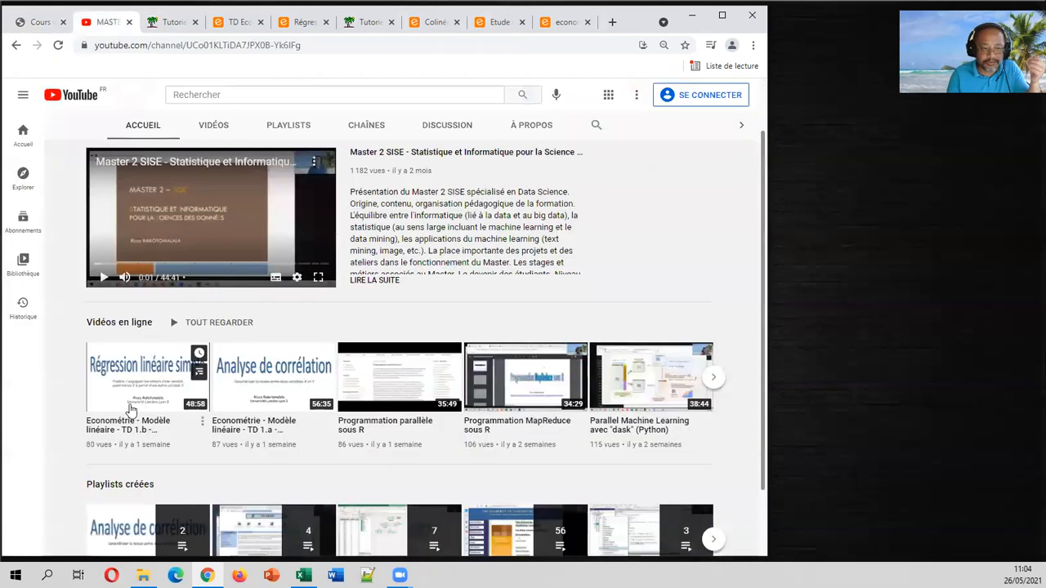
left_click(166, 25)
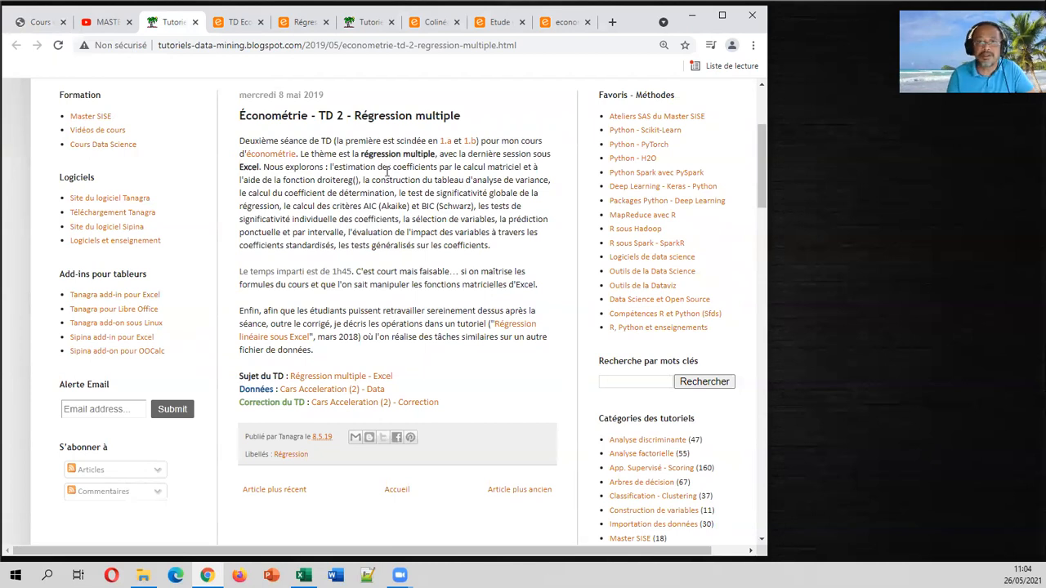
left_click(544, 48)
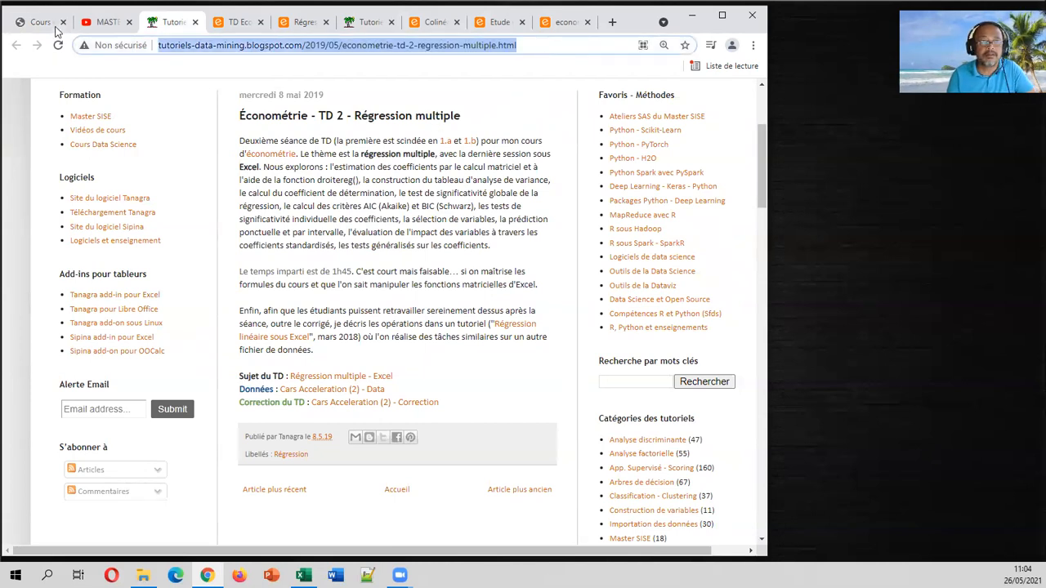
left_click(56, 28)
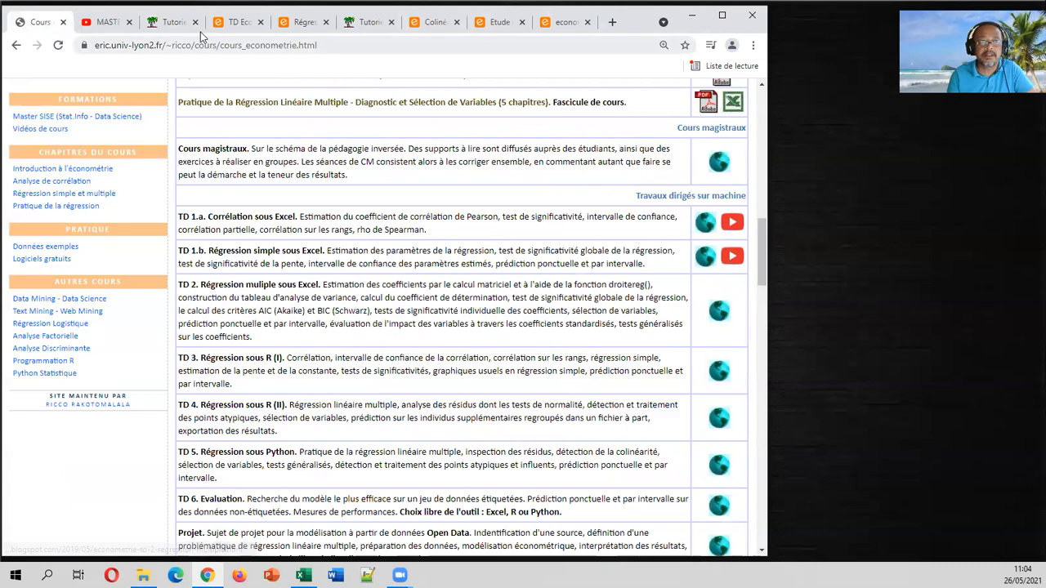
left_click(173, 23)
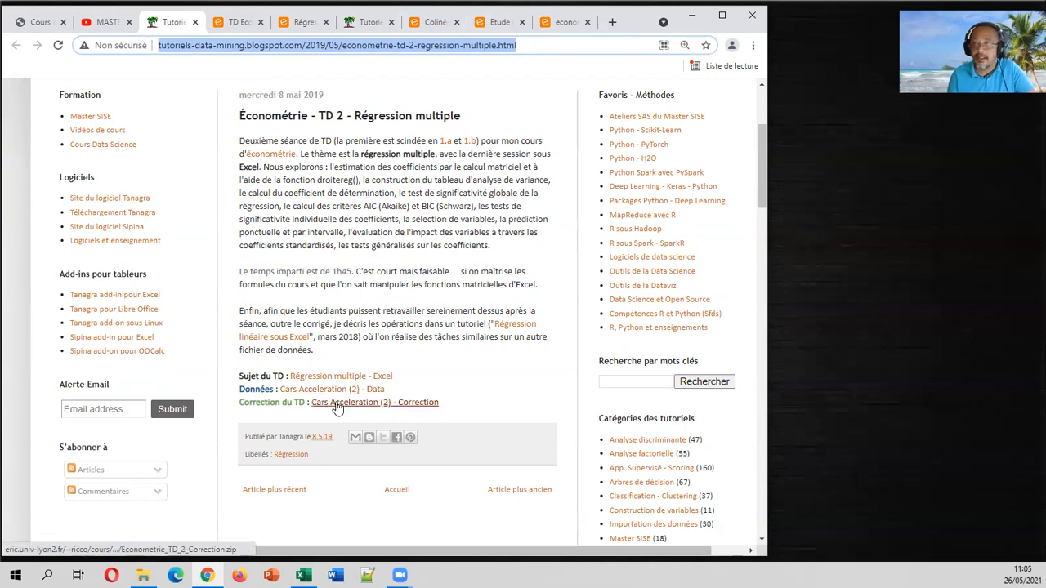
left_click(337, 408)
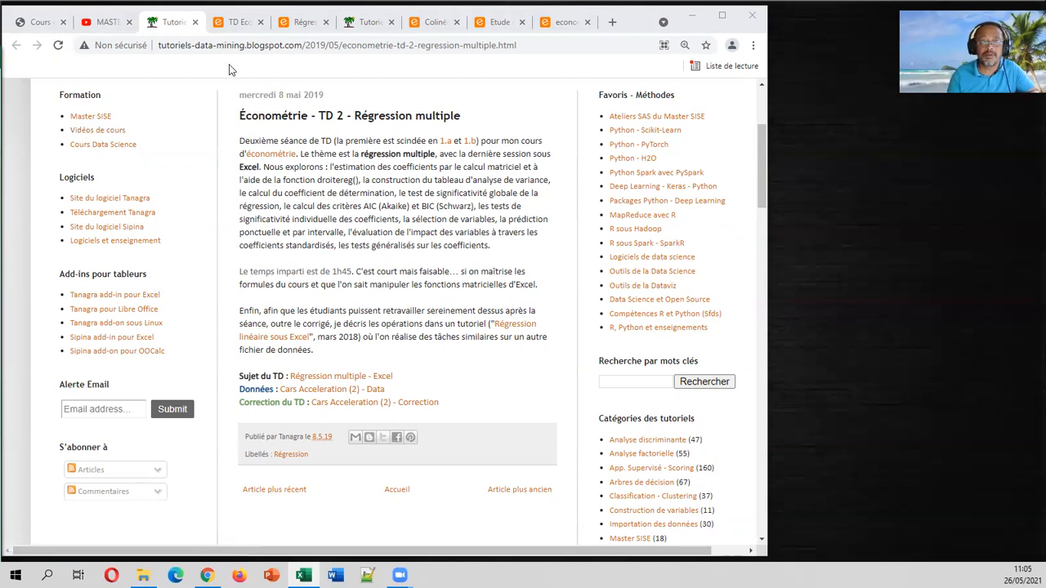
View the first page of the subject PDF Econometrie_TD_2_Sujet.pdf.
left_click(300, 22)
left_click(239, 24)
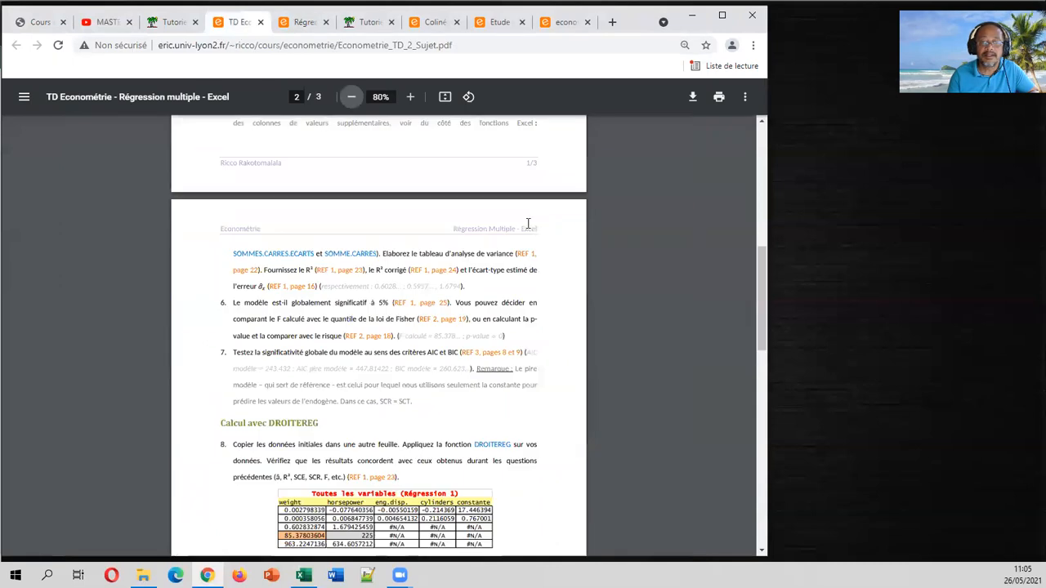
left_click_drag(766, 268, 766, 146)
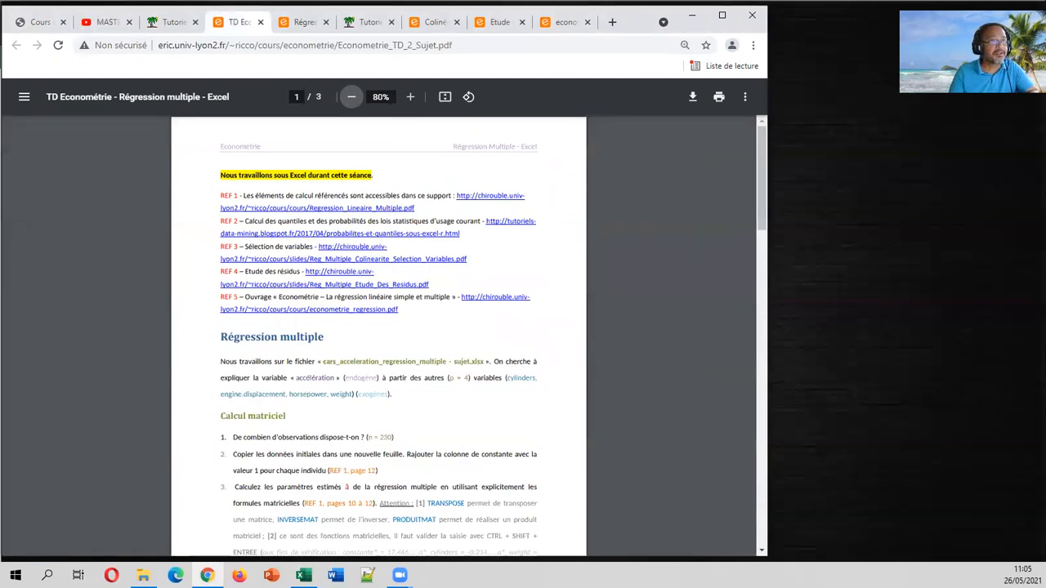
Return to the TD 2 - Régression multiple blog post and view its description and file links.
key("alt+Tab")
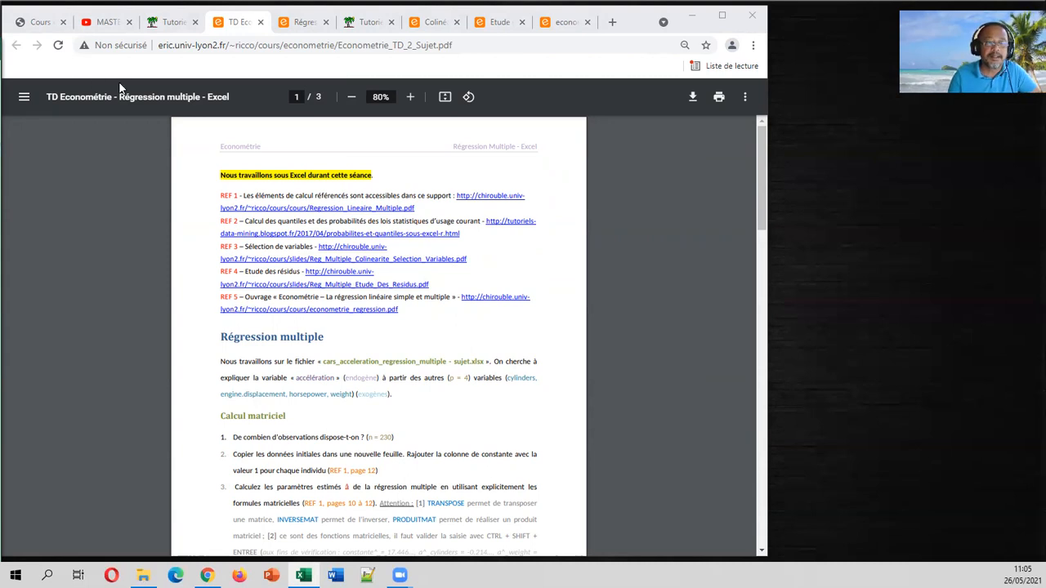
left_click(164, 24)
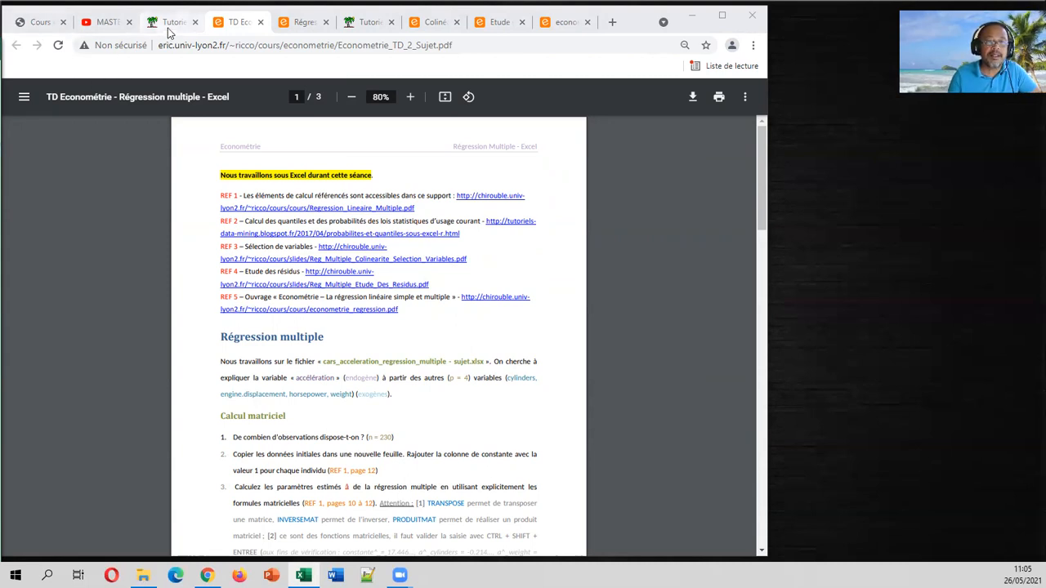
scroll(381, 213, "up", 2)
scroll(381, 213, "down", 1)
scroll(385, 217, "up", 1)
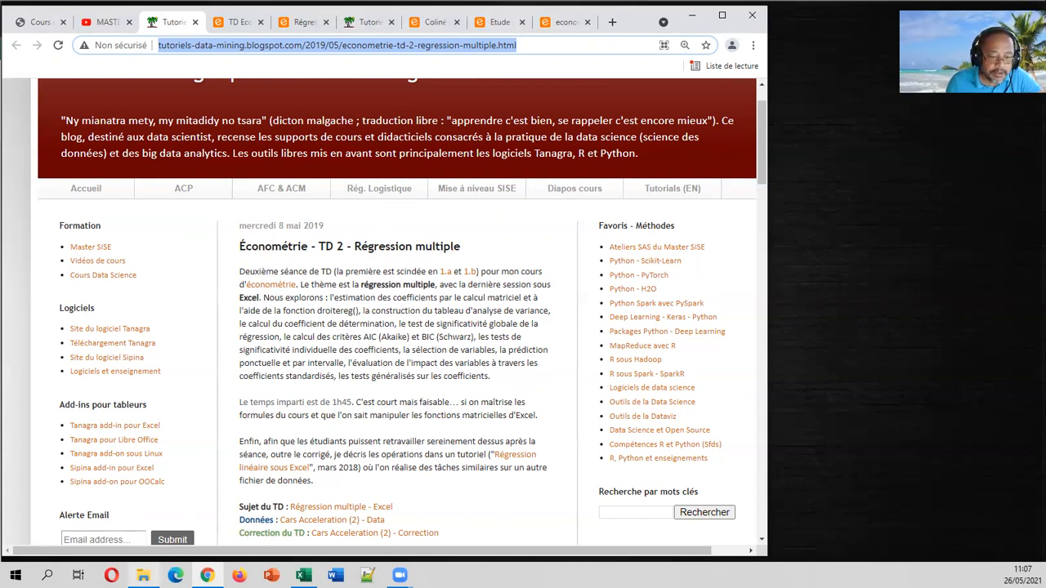
Open "cars_acceleration_regression_multiple - sujet.xlsx" from the demo folder with LibreOffice Calc and minimise the folder window.
left_click(143, 576)
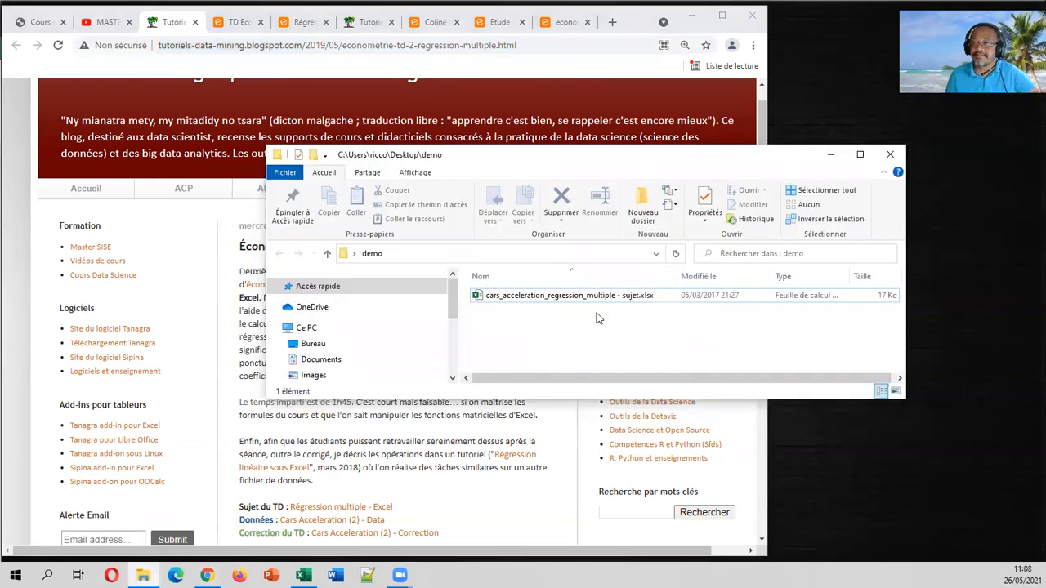
right_click(563, 299)
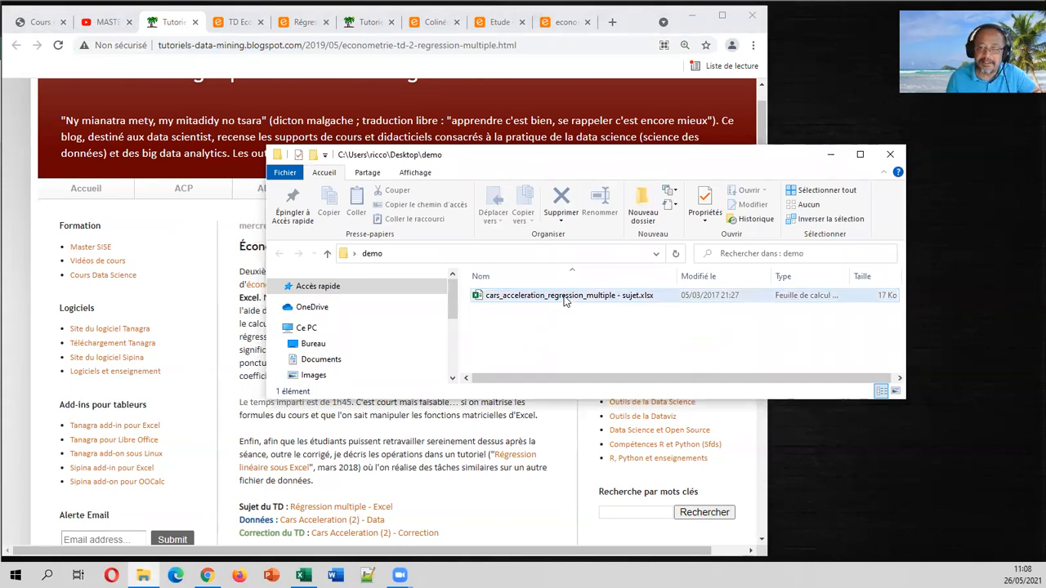
mouse_move(637, 399)
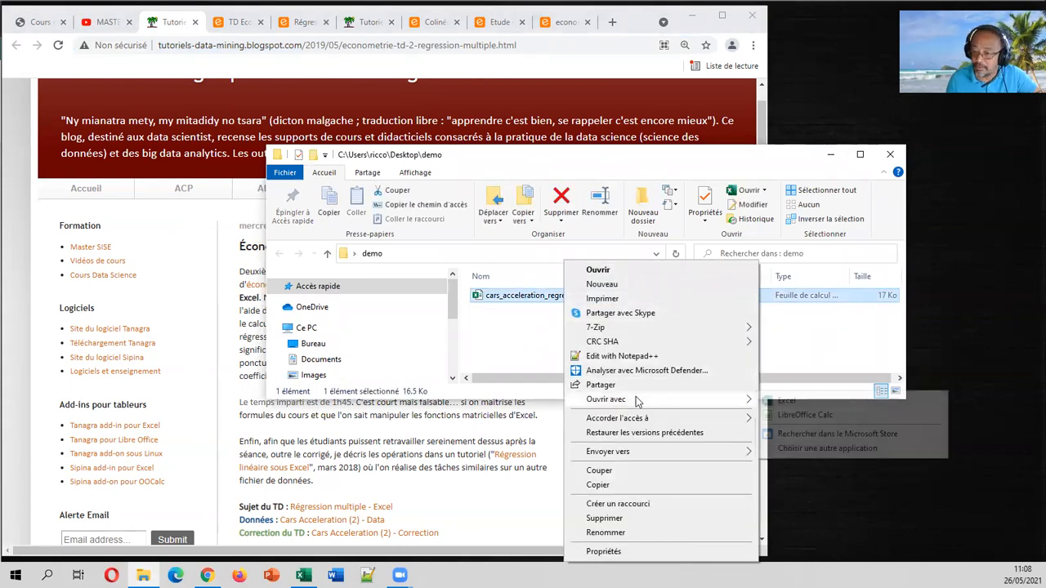
left_click(791, 413)
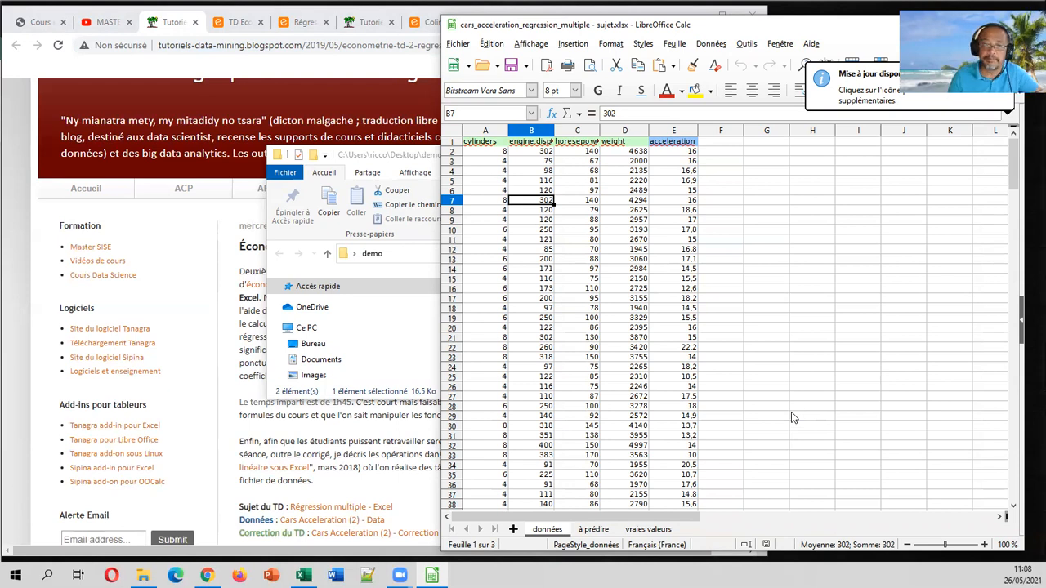
left_click(434, 161)
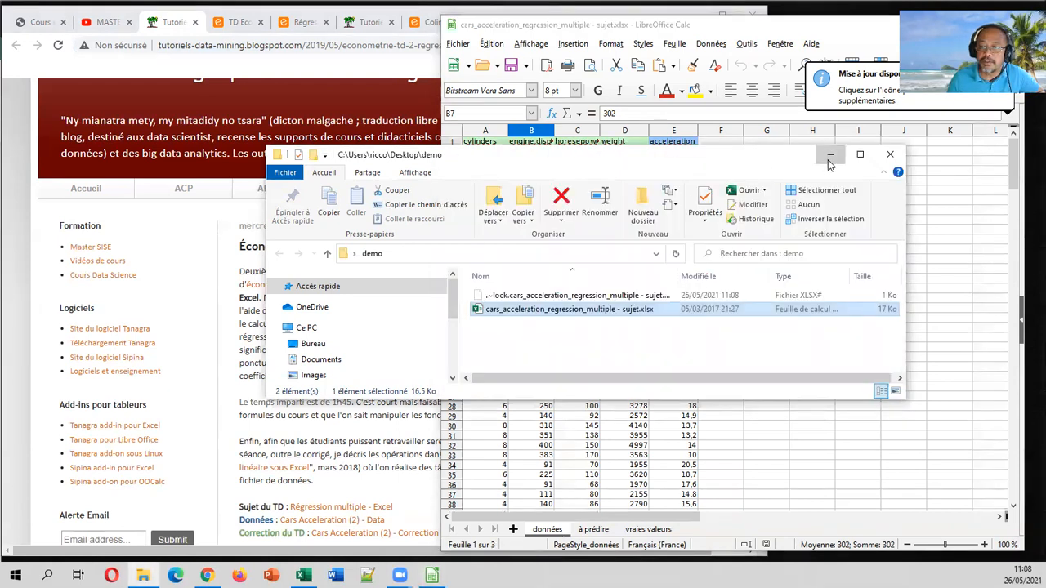
left_click(829, 161)
Save the workbook as "cars_acceleration_regression_multiple - correction.ods" in the demo folder, using the Classeur ODF (*.ods) format.
left_click(458, 43)
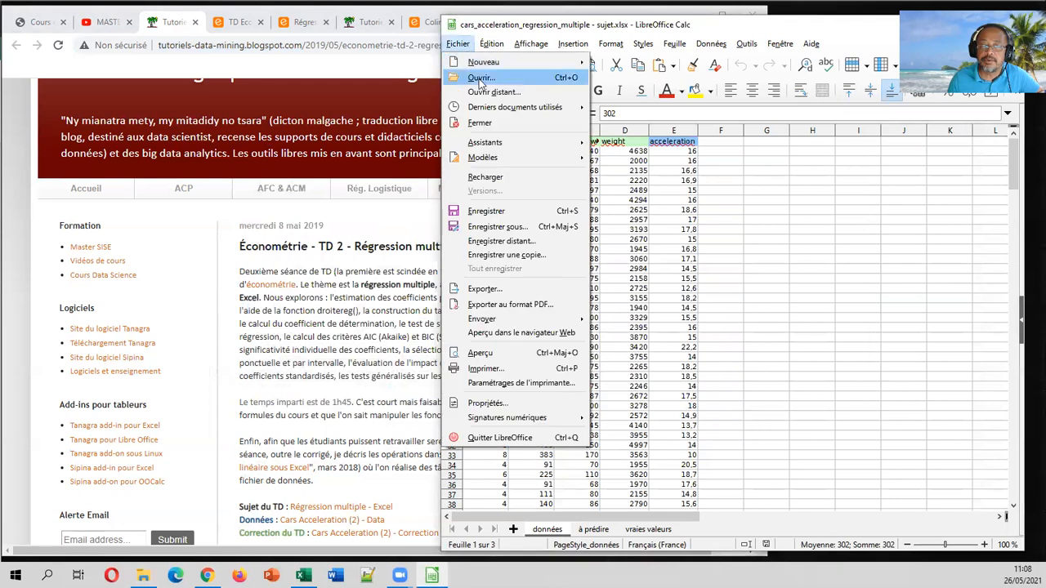
left_click(520, 227)
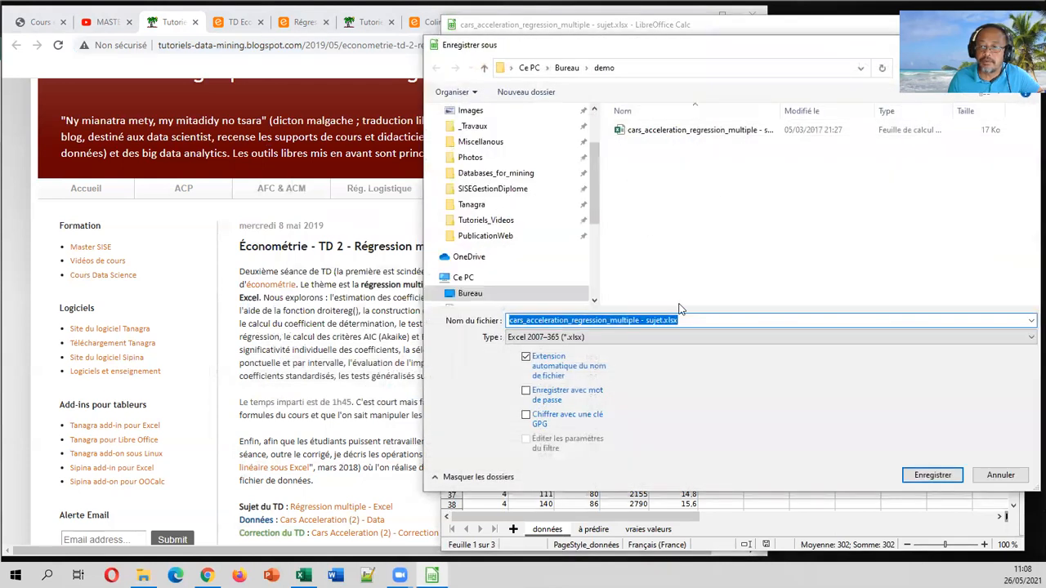
left_click(670, 337)
left_click(616, 351)
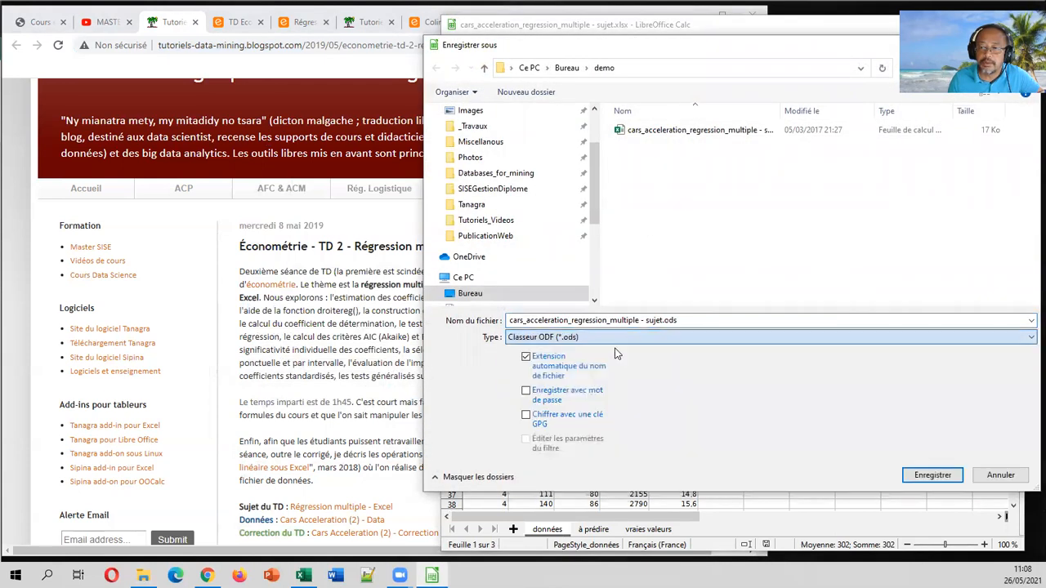
left_click(664, 320)
key("BackSpace")
key("BackSpace")
key("BackSpace")
key("BackSpace")
key("BackSpace")
key("BackSpace")
type("correction.")
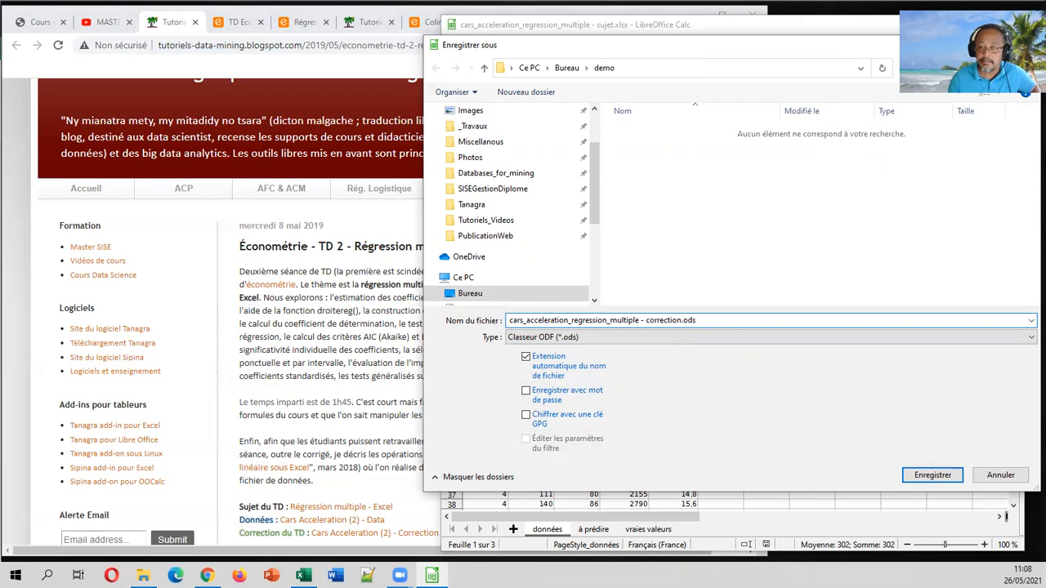
left_click(932, 475)
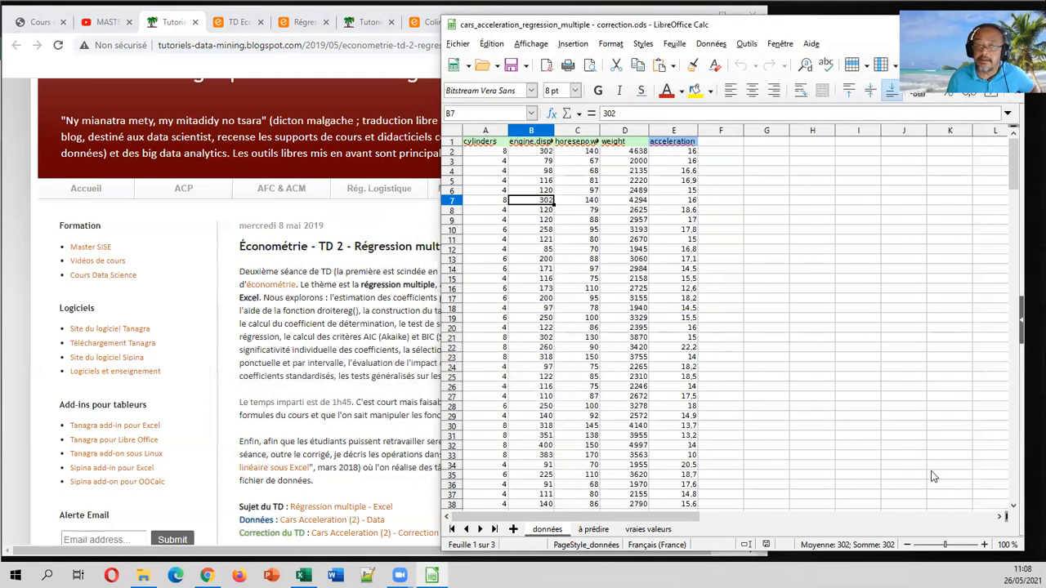
Switch to the browser, narrow its window to fit beside the spreadsheet, and display the first page of the TD 2 subject PDF.
left_click(425, 226)
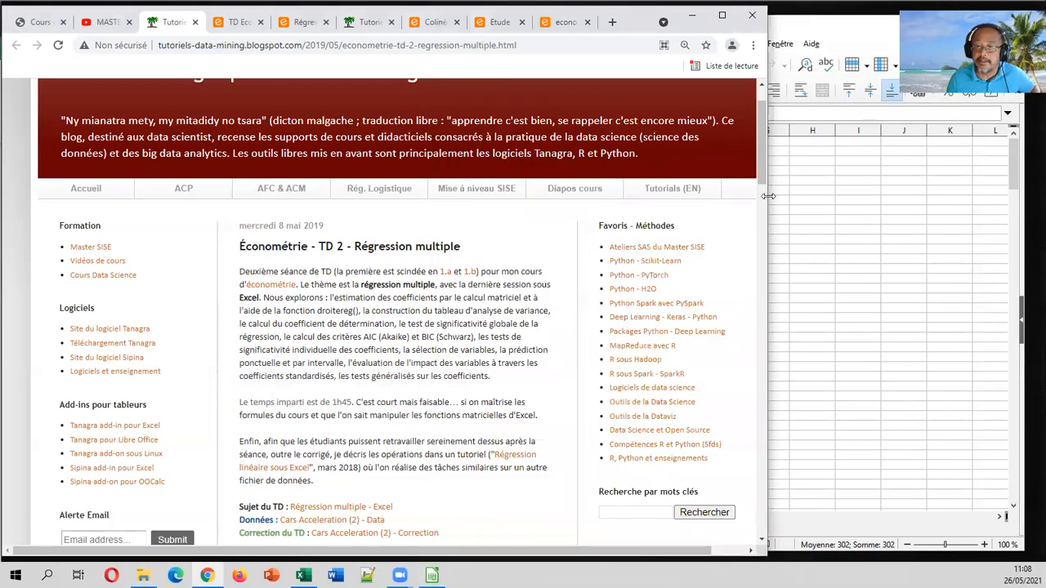
left_click_drag(768, 196, 438, 196)
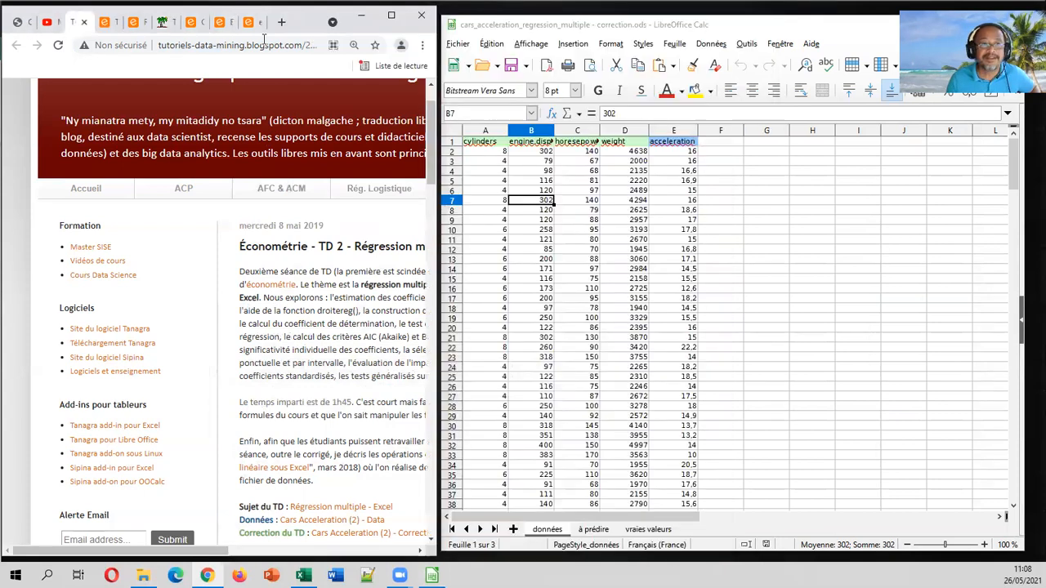
left_click(107, 22)
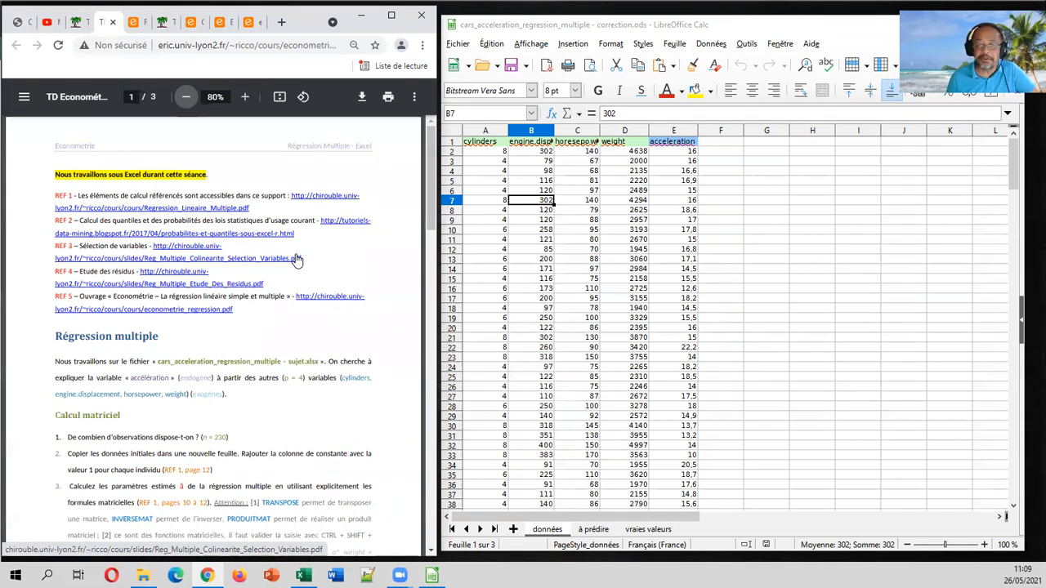
mouse_move(429, 193)
left_mouse_down()
mouse_move(432, 507)
mouse_move(429, 184)
left_mouse_up()
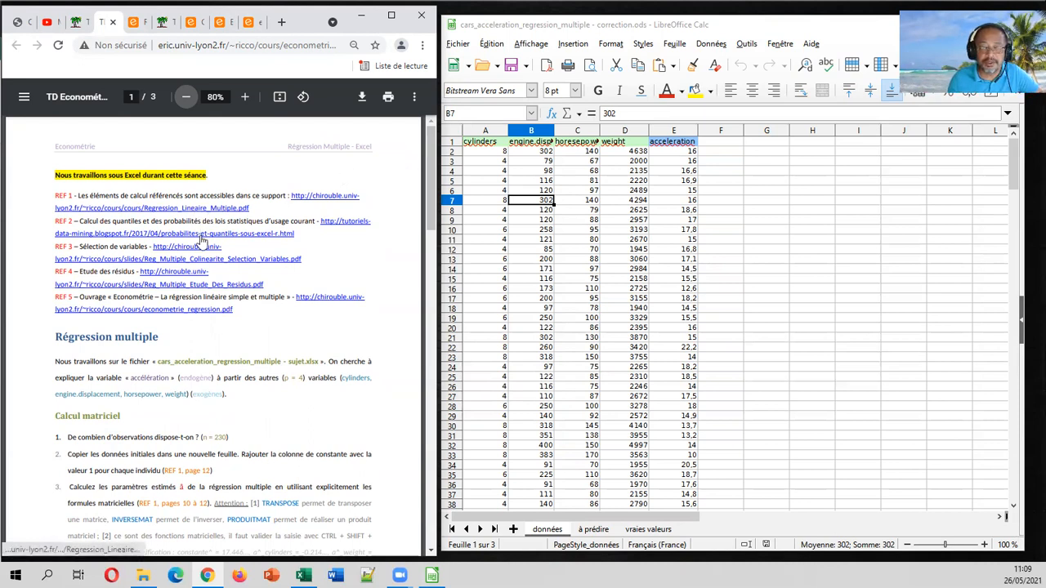
Look over the reference documents on linear regression, probabilities and quantiles in Excel, and collinearity and variable selection.
left_click(137, 26)
left_click(164, 24)
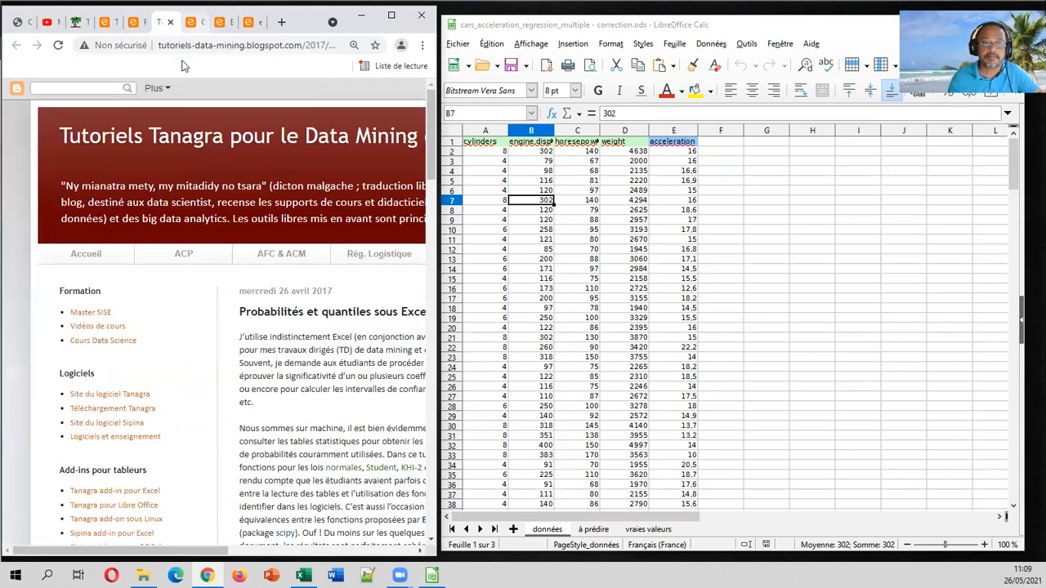
left_click(135, 25)
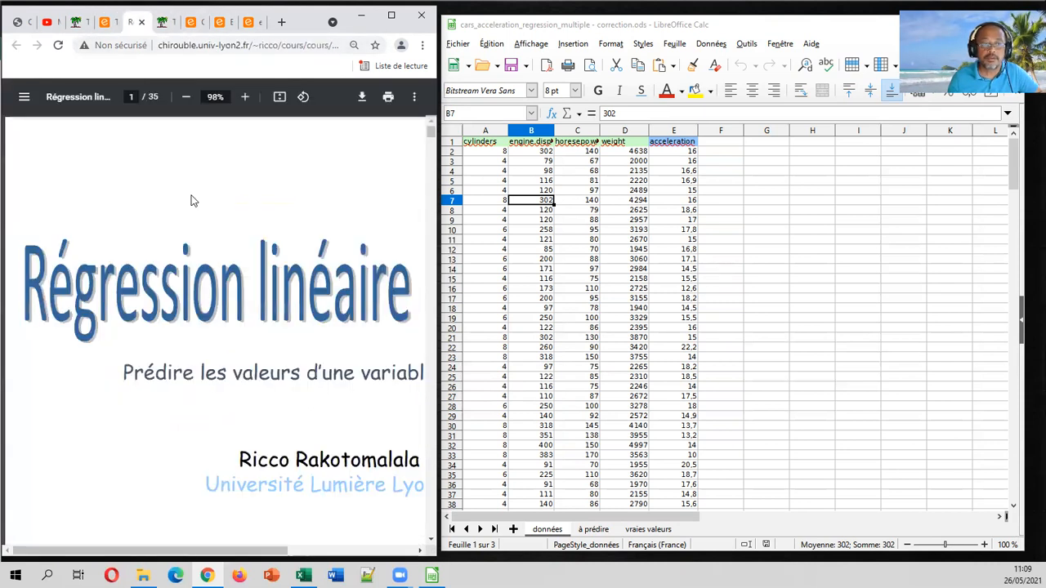
left_click(174, 24)
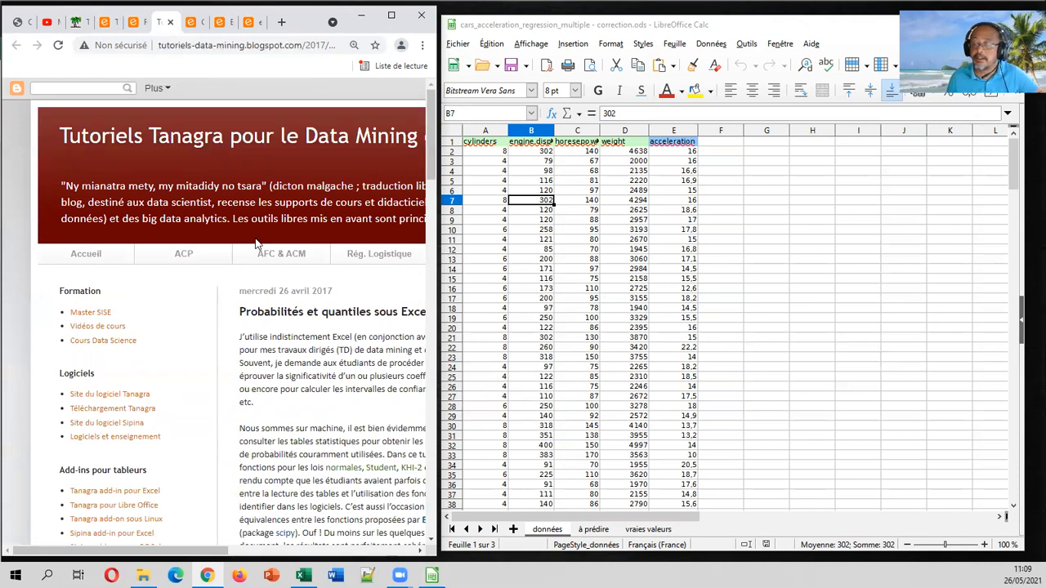
left_click(183, 26)
left_click(187, 96)
left_click(186, 97)
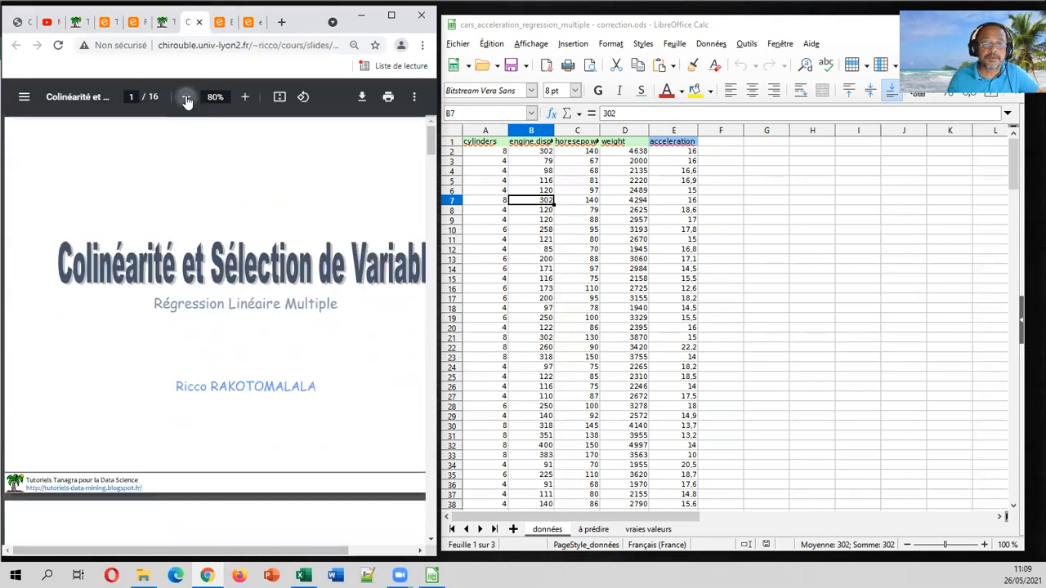
Look over the reference documents on collinearity and variable selection, residual analysis, and simple and multiple linear regression.
left_click(187, 96)
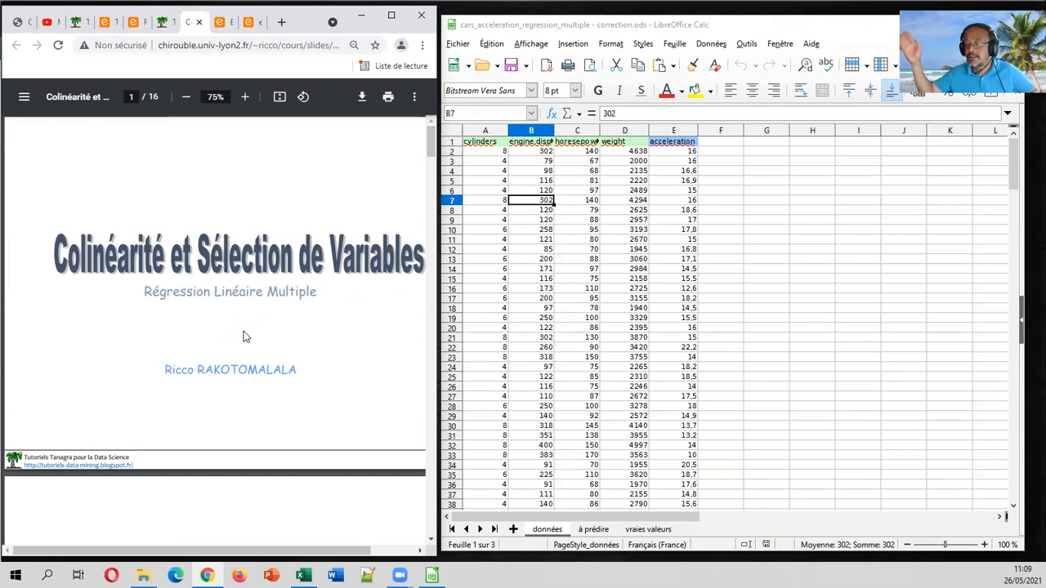
left_click(221, 22)
left_click(185, 98)
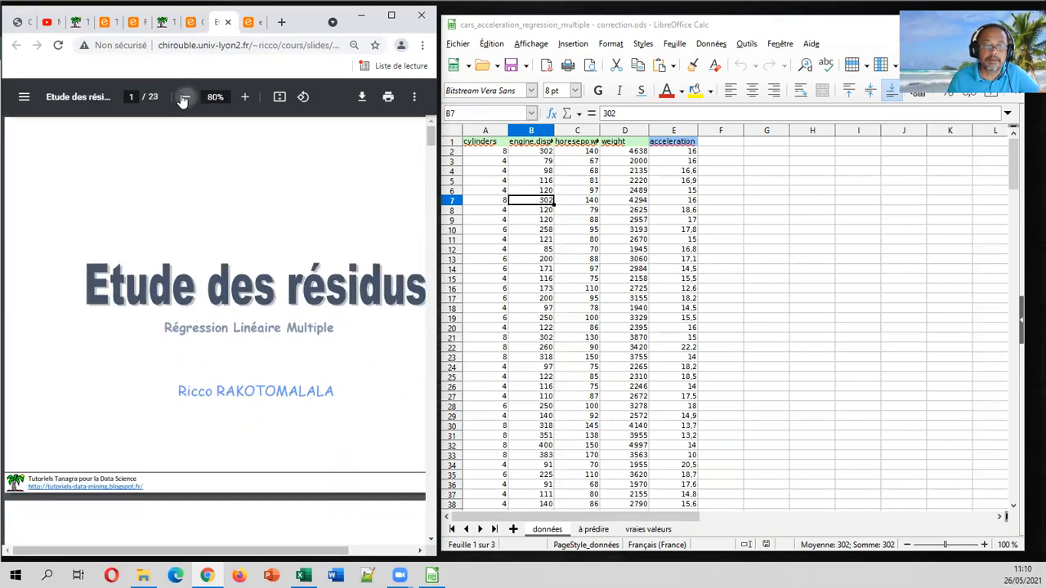
left_click(185, 97)
left_click(184, 97)
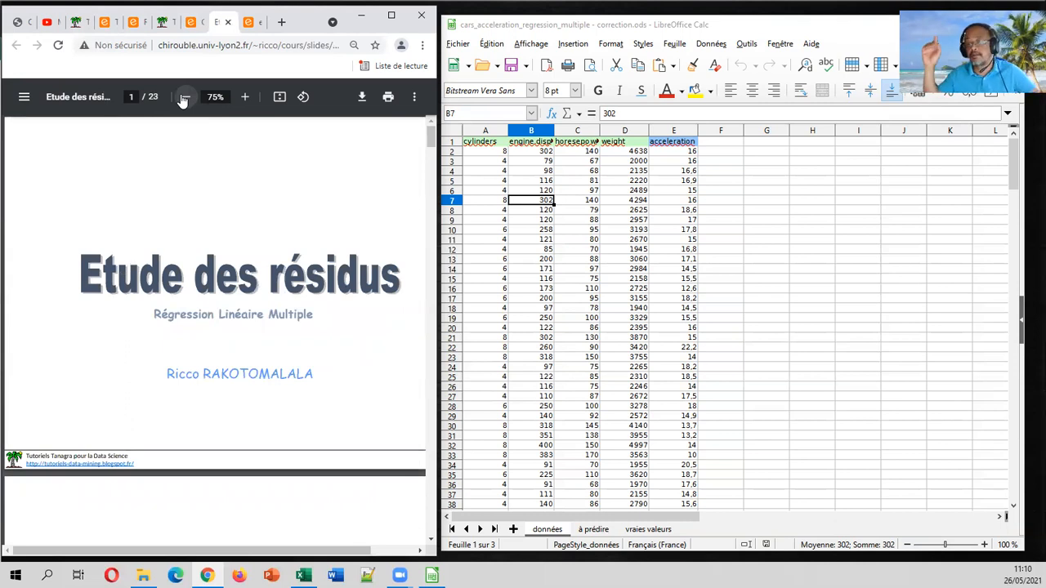
left_click(249, 25)
left_click_drag(430, 141, 431, 122)
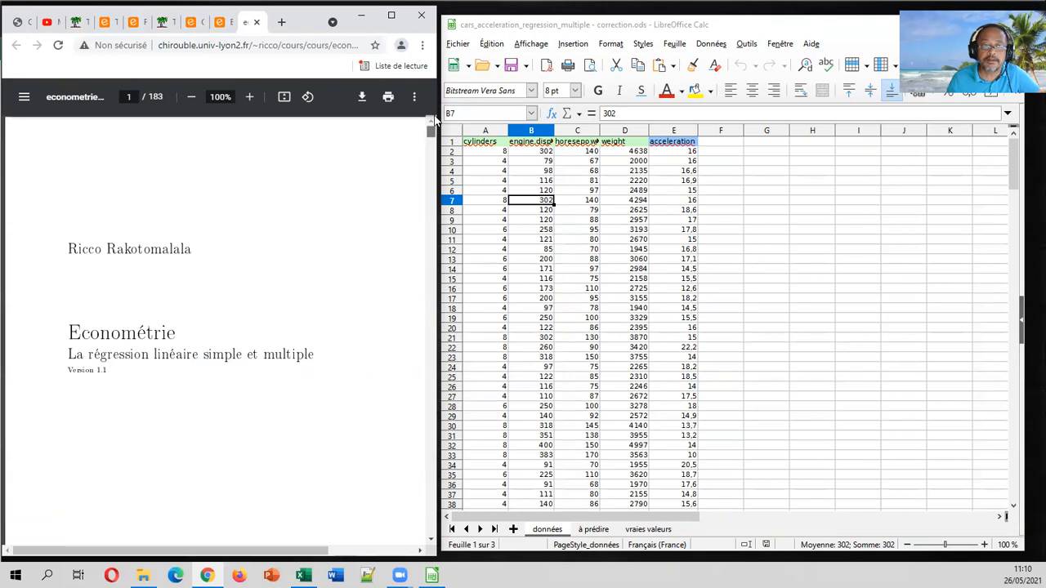
left_click(190, 100)
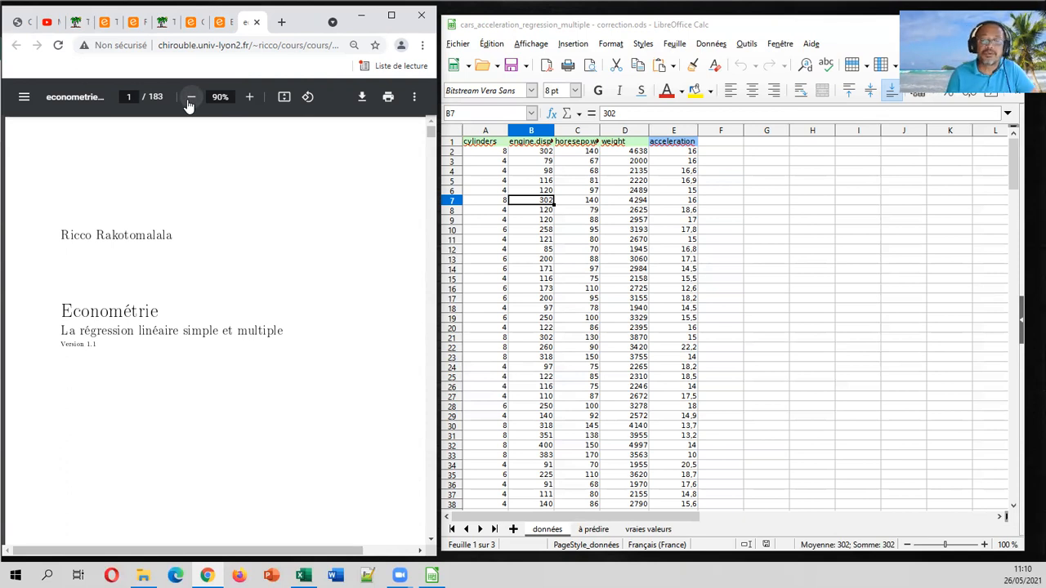
scroll(167, 252, "down", 5)
scroll(167, 259, "up", 3)
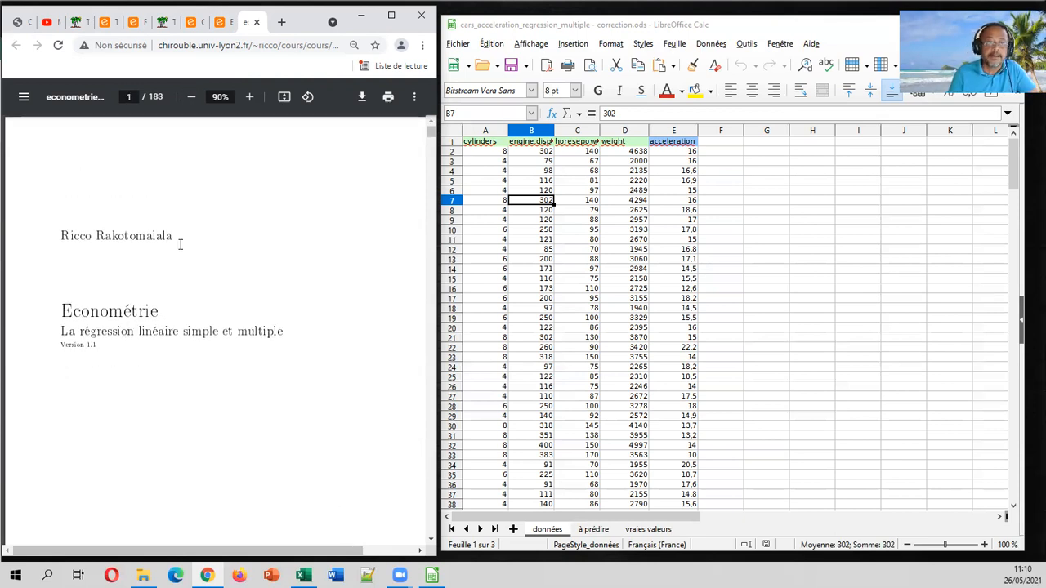
Return to the TD subject and identify the endogenous acceleration column and the four exogenous columns, cylinders to weight, in the data sheet.
left_click(105, 29)
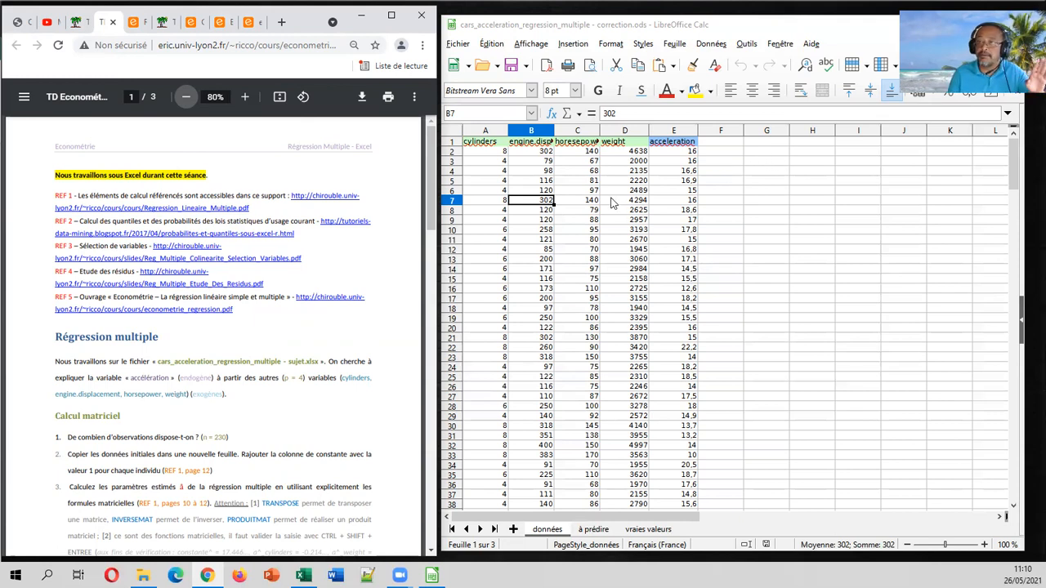
left_click(675, 137)
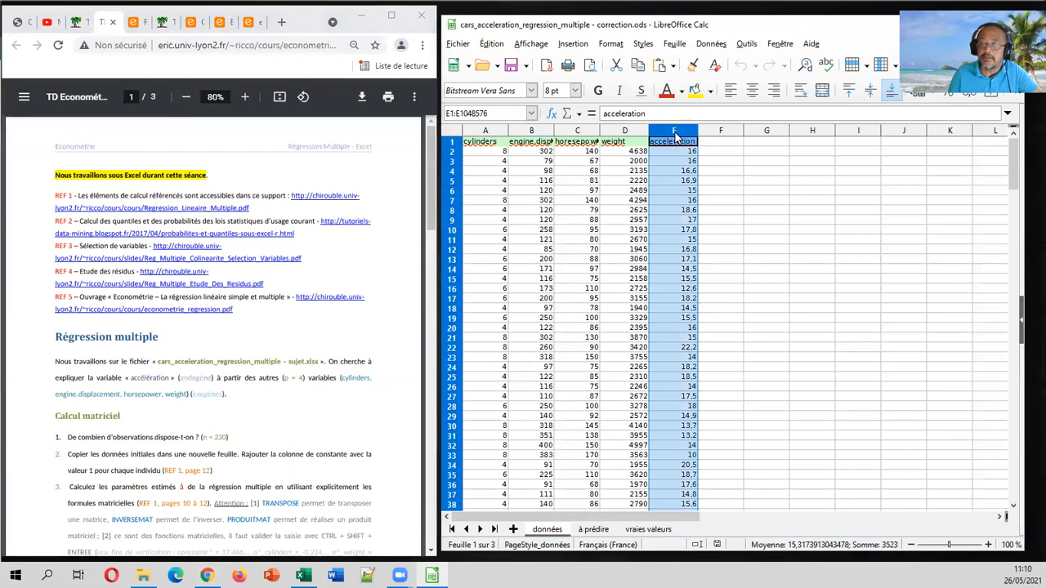
left_click(497, 136)
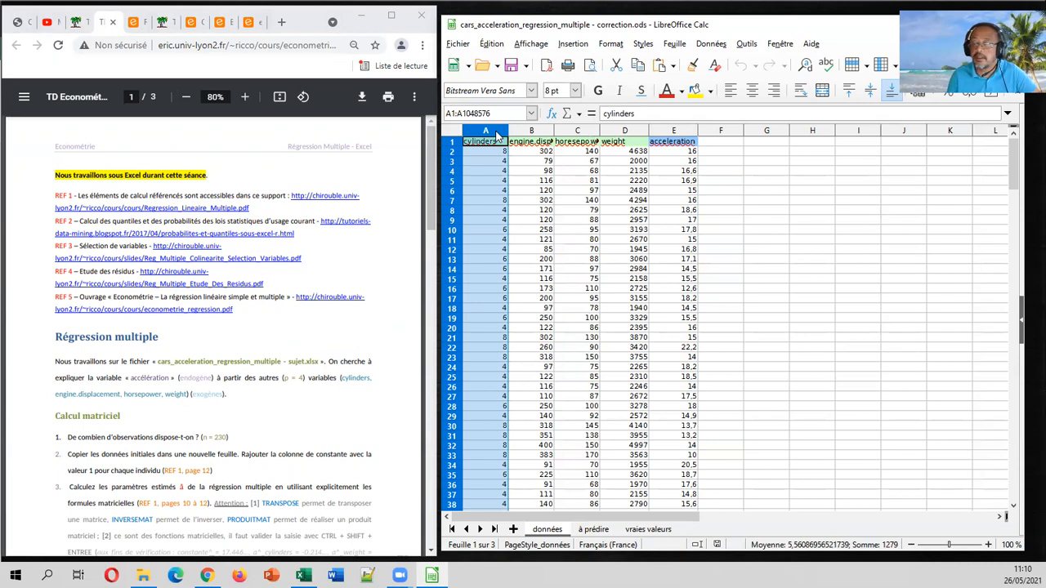
left_click(529, 135)
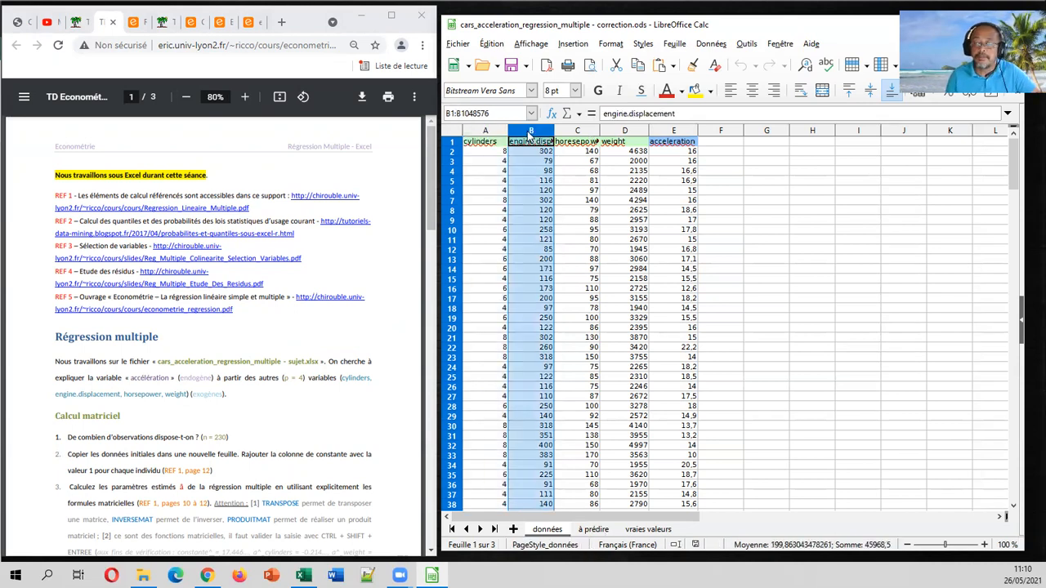
left_click(575, 132)
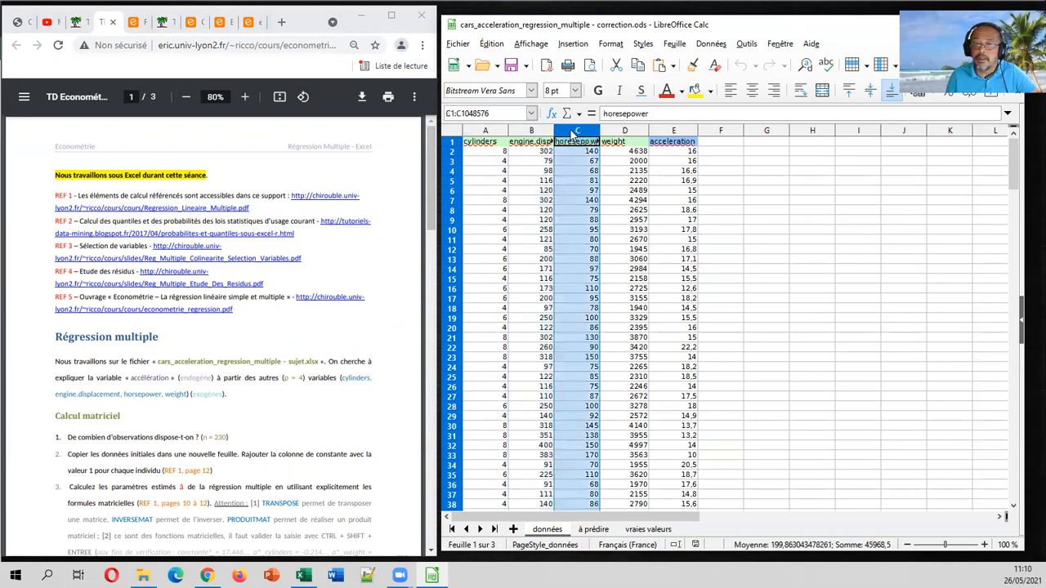
left_click(620, 132)
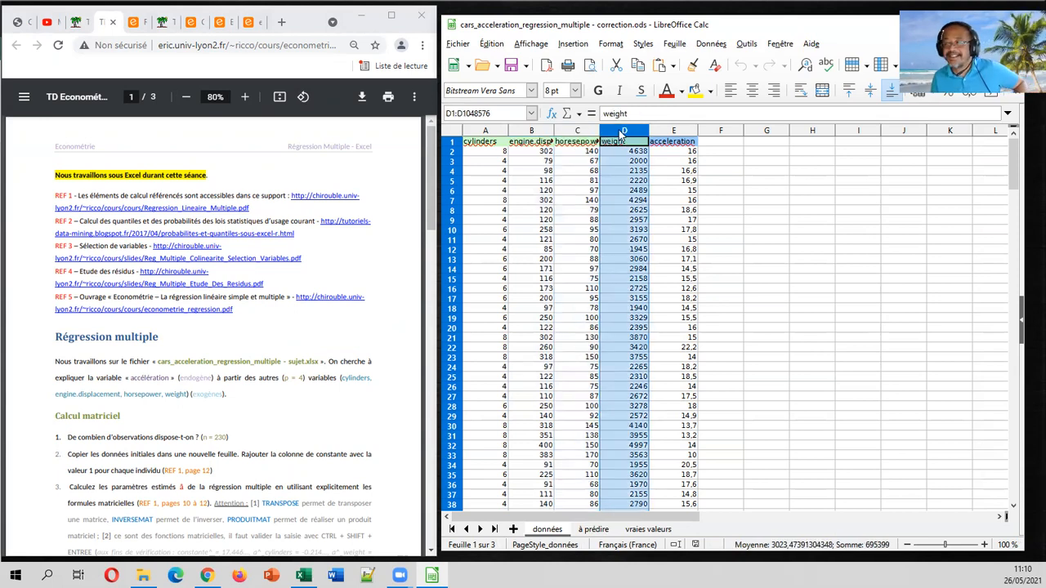
Label G2 as "n" and count the observations in H2 with NBVAL over the acceleration values from E2 down.
left_click(762, 152)
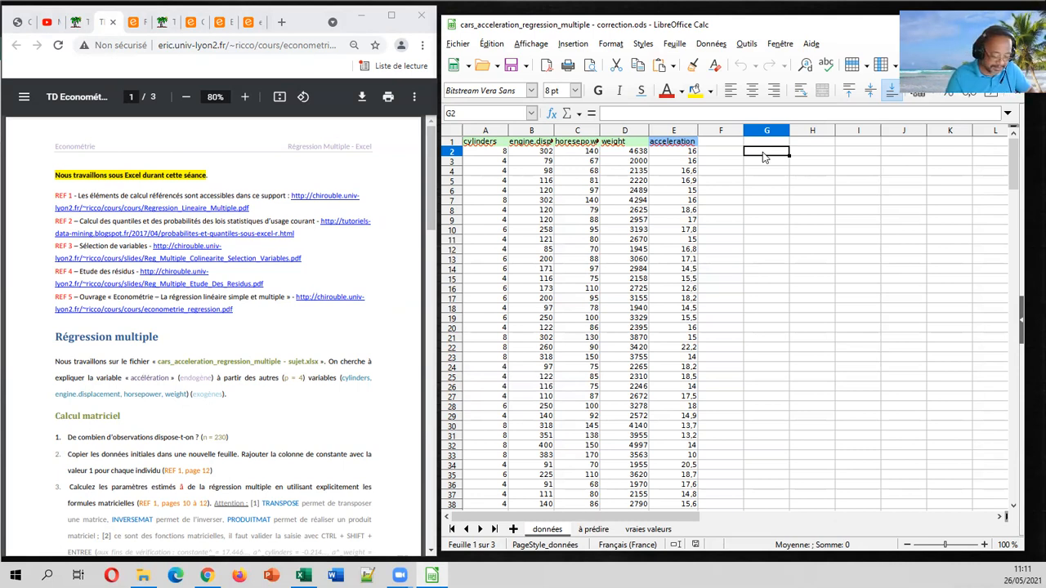
type("n")
key("Tab")
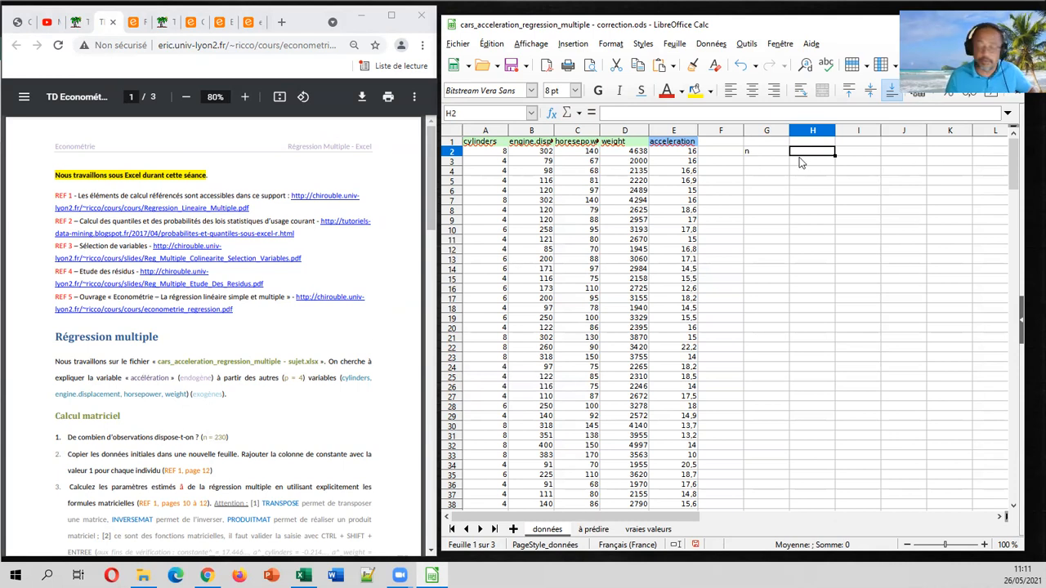
type("=")
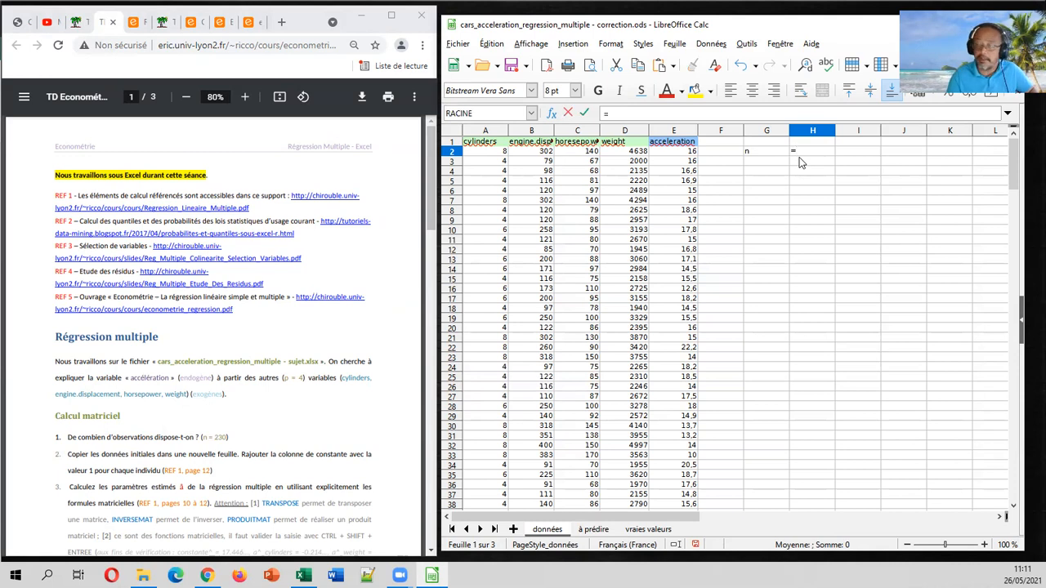
type("nbval(")
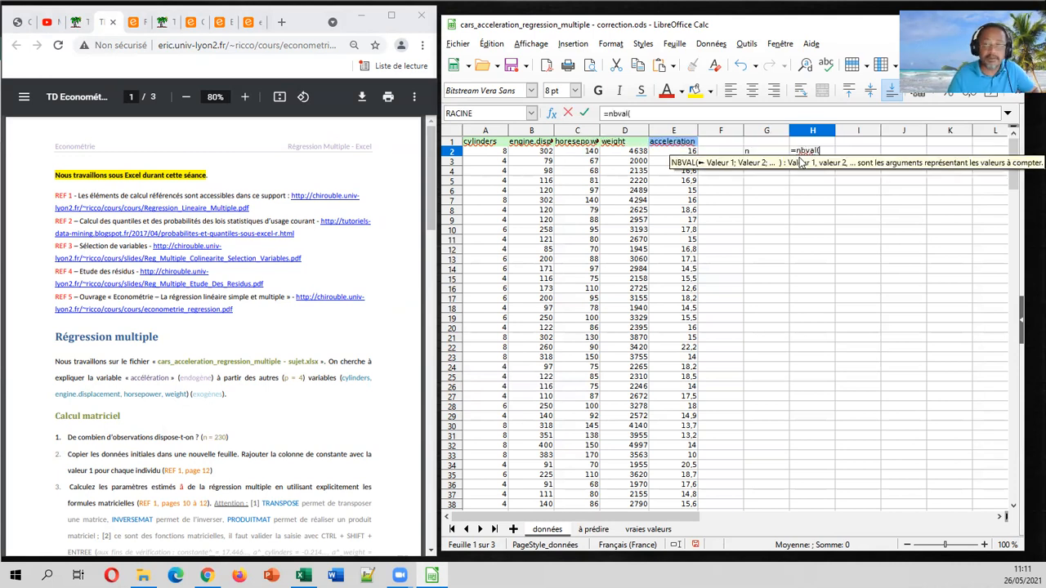
left_click(670, 152)
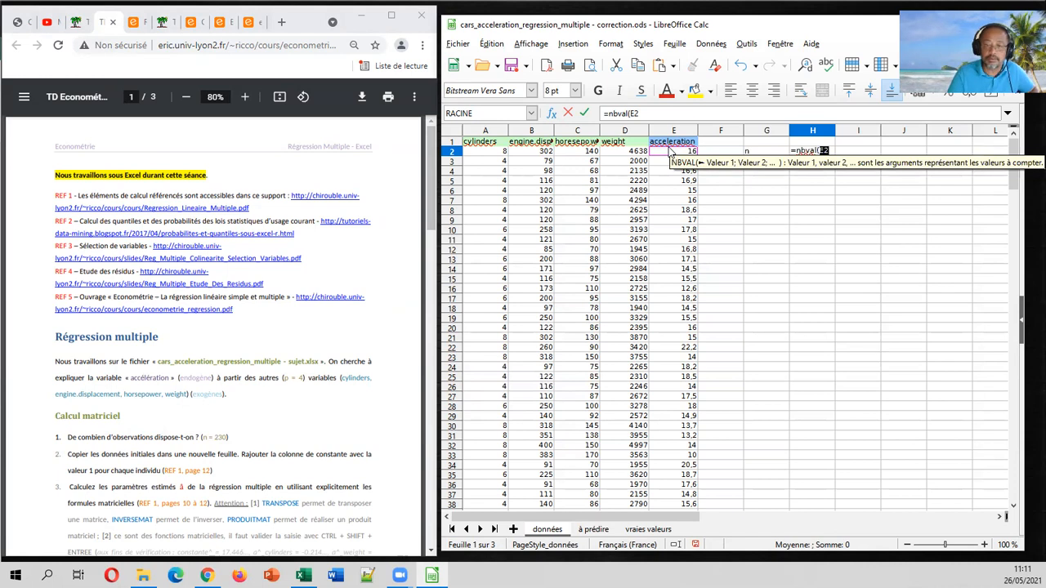
key("ctrl+shift+Down")
key("Return")
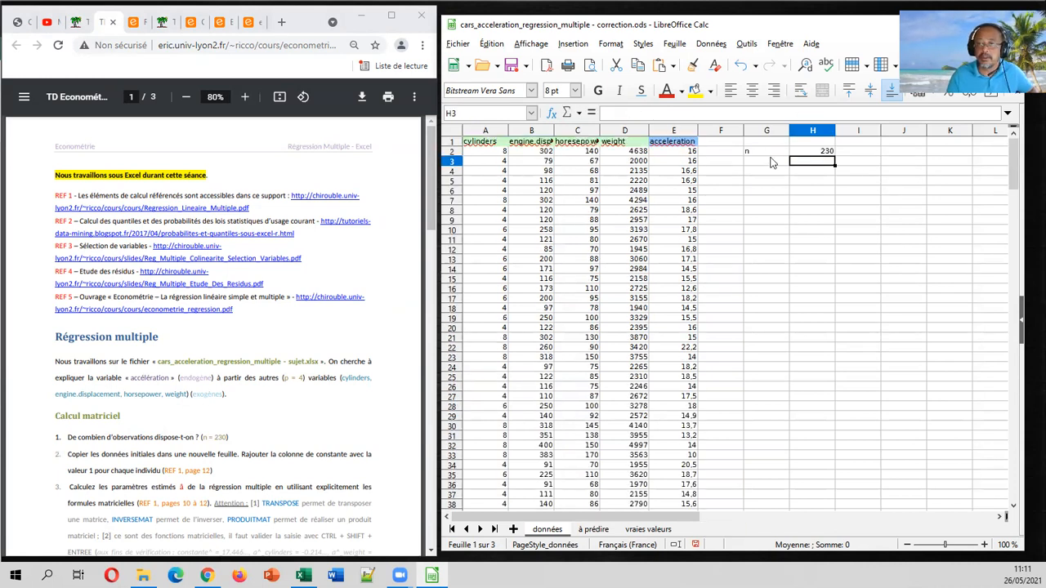
Give the cells G2:H2 holding the observation count a light red background.
left_click_drag(774, 156, 817, 152)
left_click(709, 91)
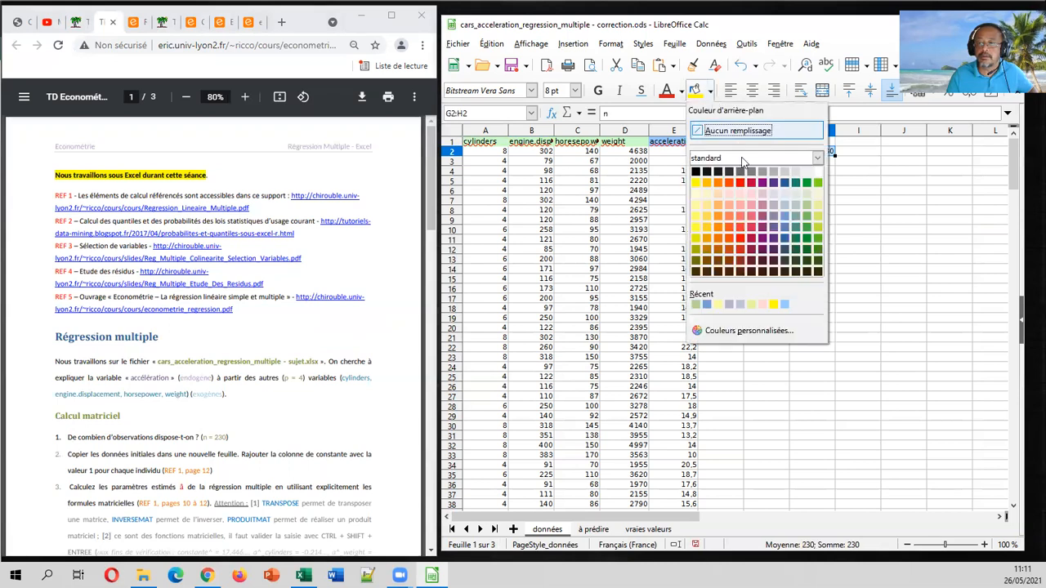
left_click(740, 204)
left_click(812, 190)
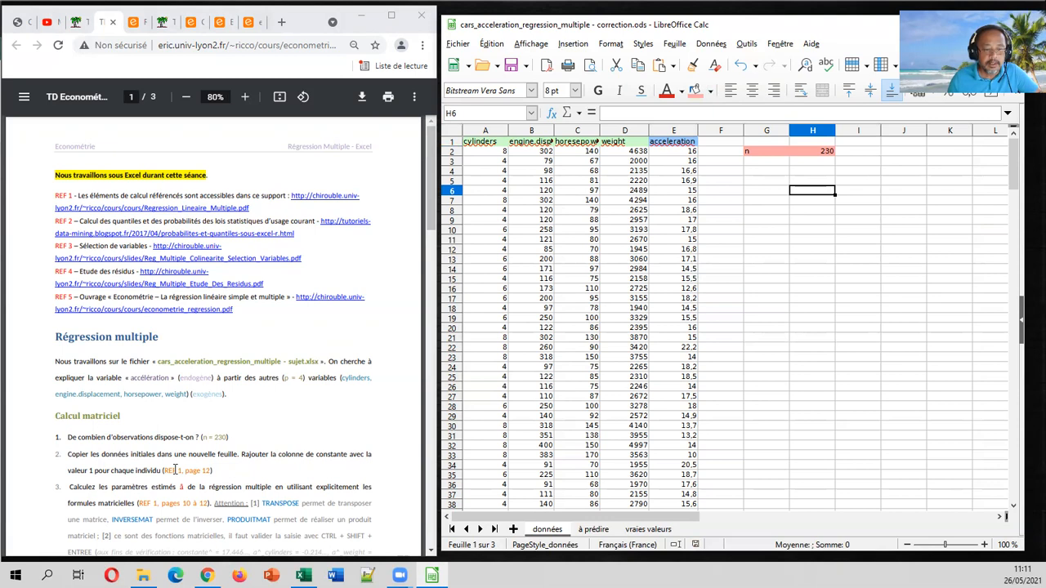
Consult the linear regression slides at page 12, then go back to the multiple regression model equation on page 4.
left_click(133, 22)
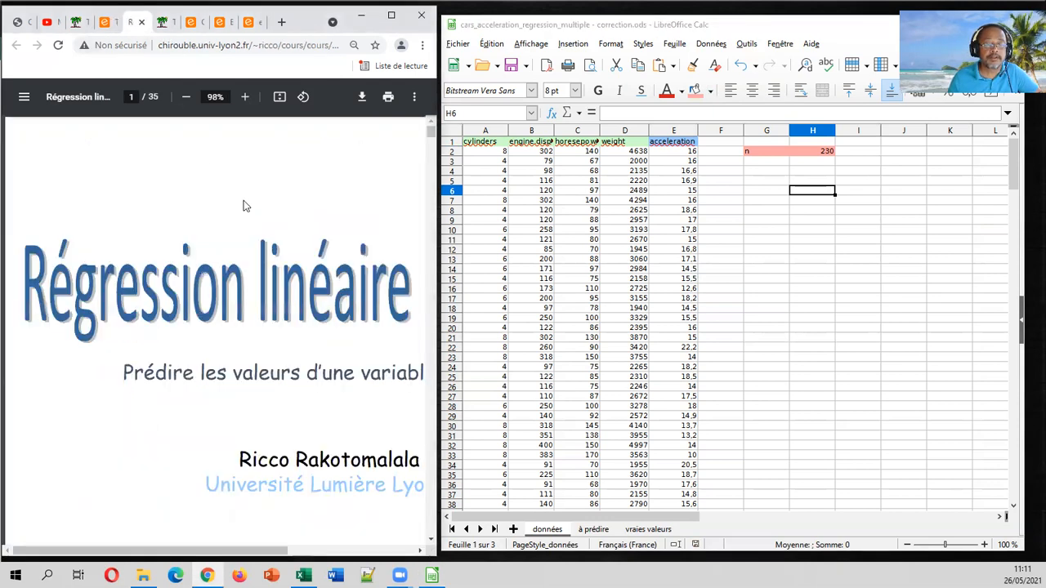
left_click(138, 96)
type("12")
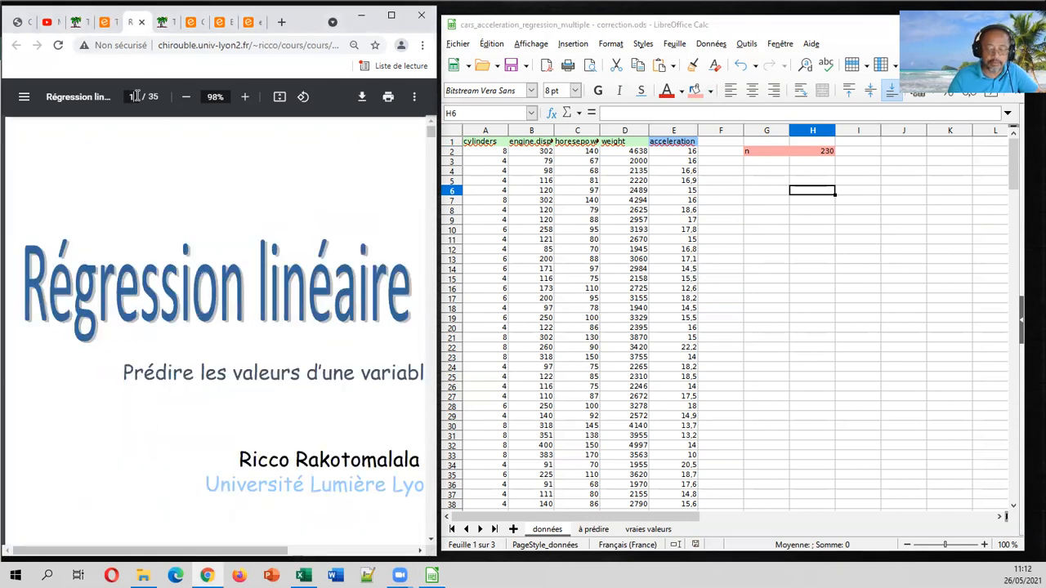
key("Return")
scroll(239, 216, "up", 15)
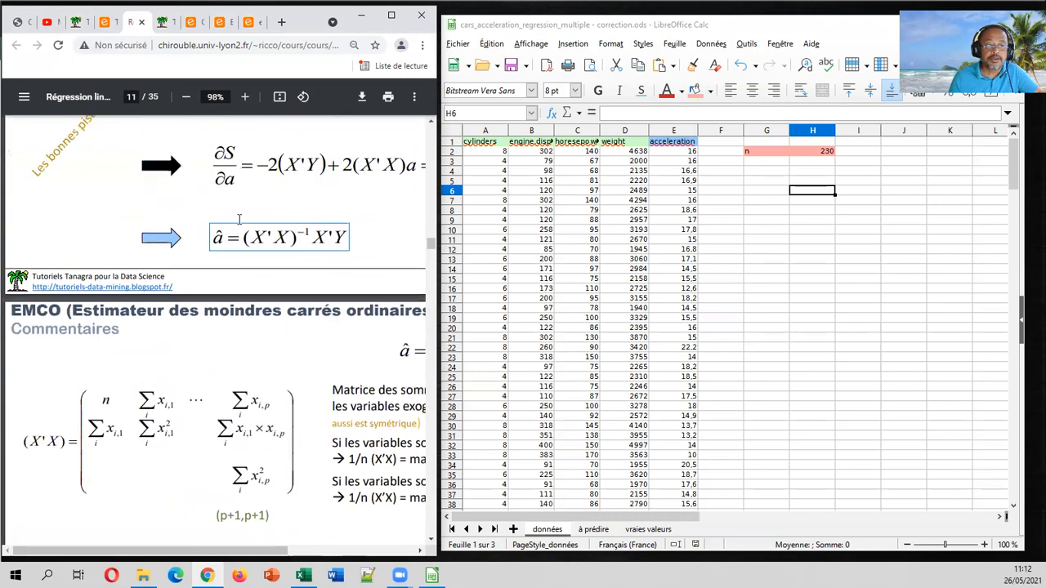
scroll(240, 218, "up", 12)
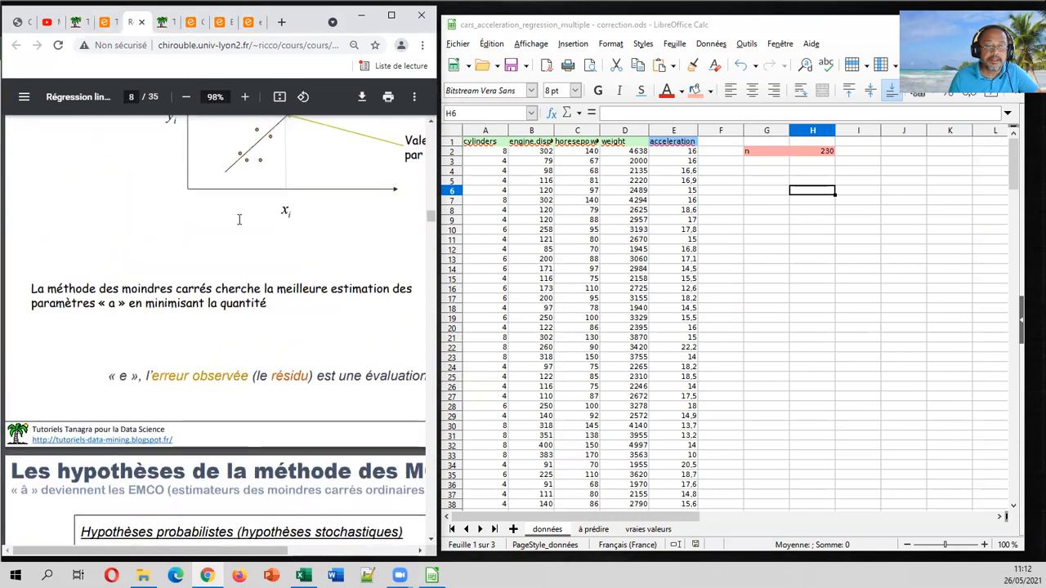
scroll(239, 219, "up", 12)
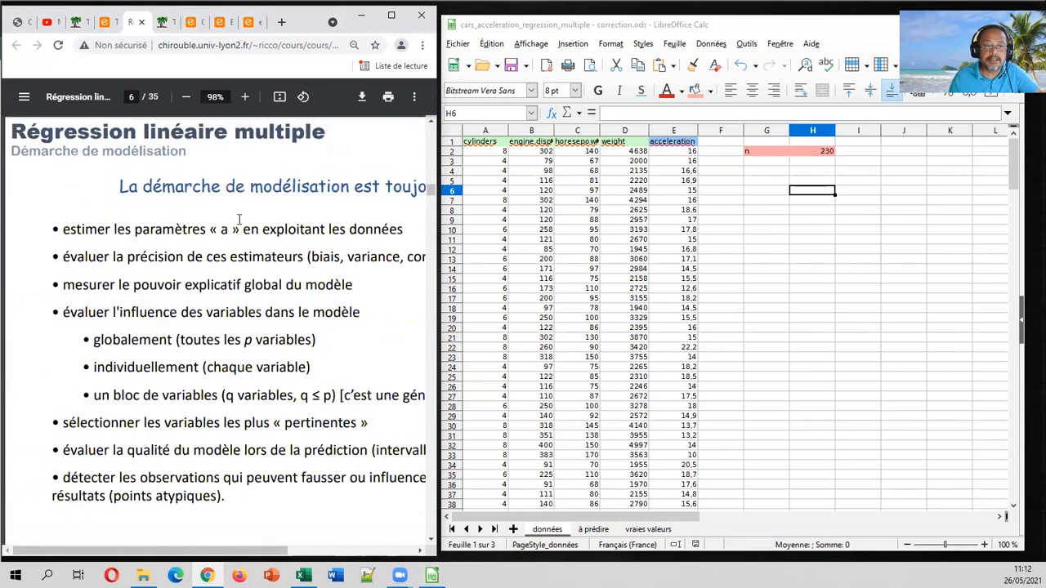
scroll(240, 218, "up", 3)
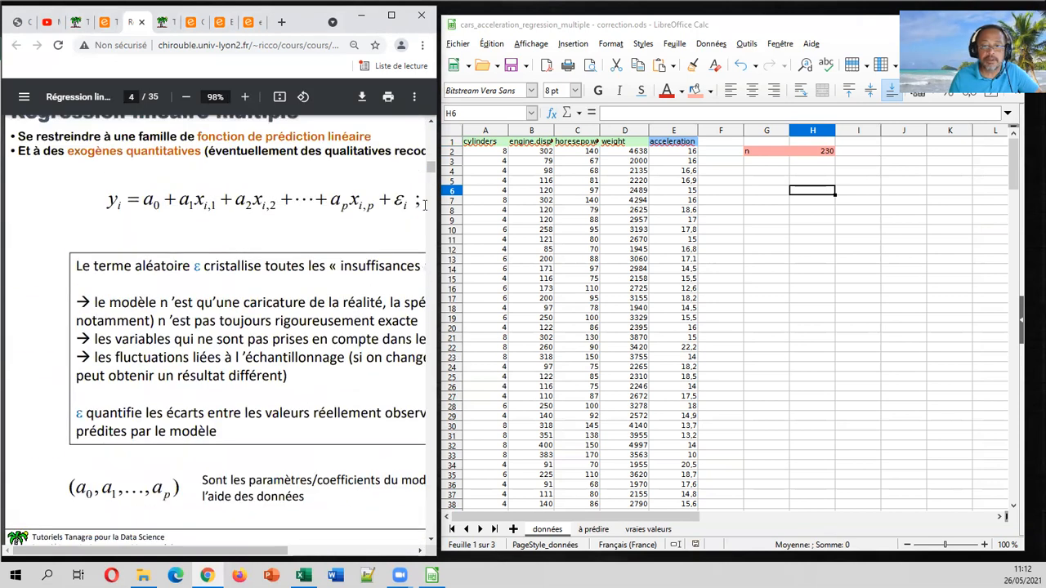
Widen the browser window to show more of the slides and read on to the interpretation of the coefficients on page 5.
left_click_drag(437, 181, 494, 192)
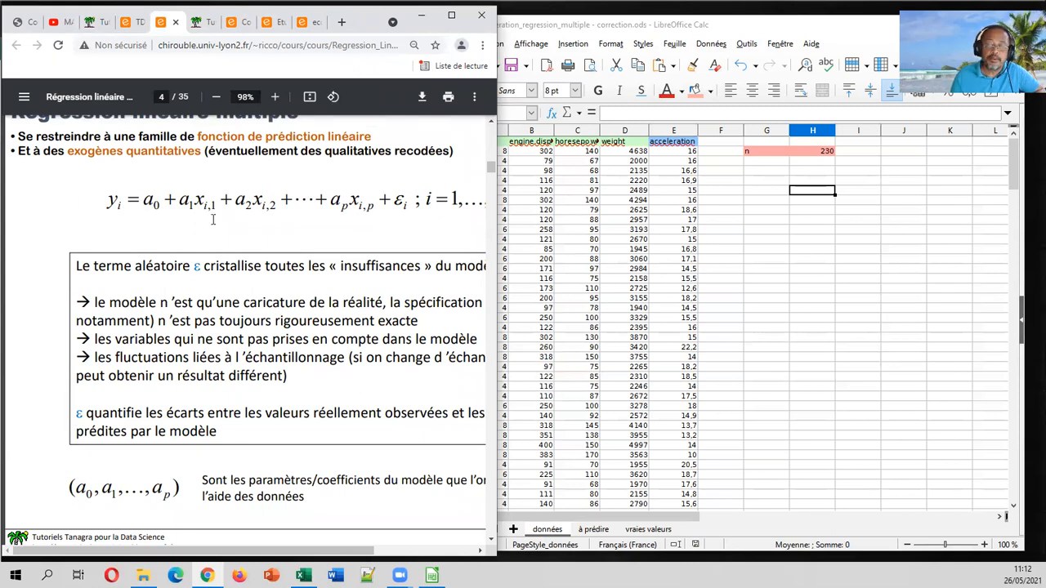
scroll(293, 260, "down", 5)
scroll(293, 259, "down", 8)
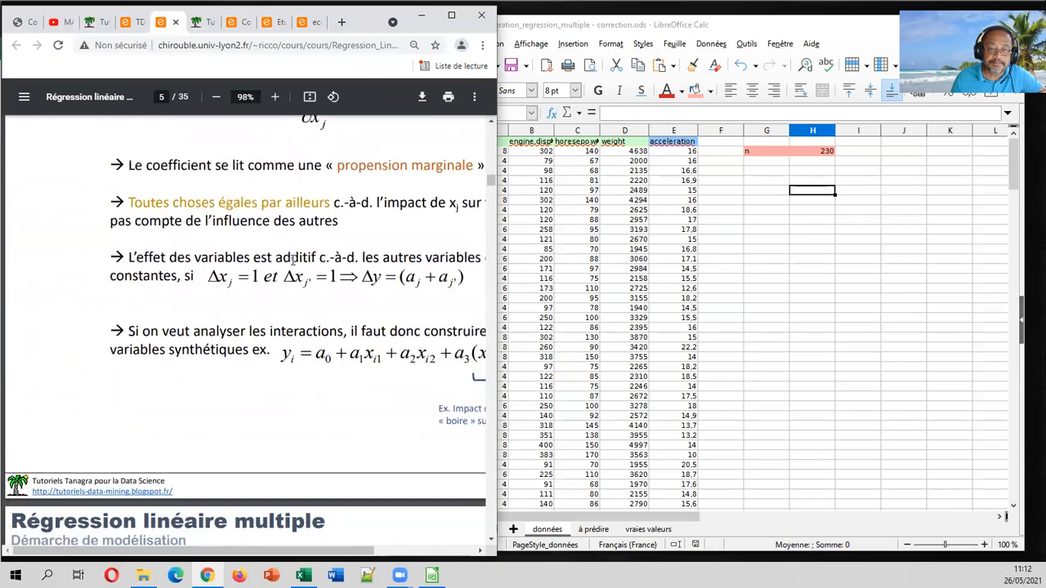
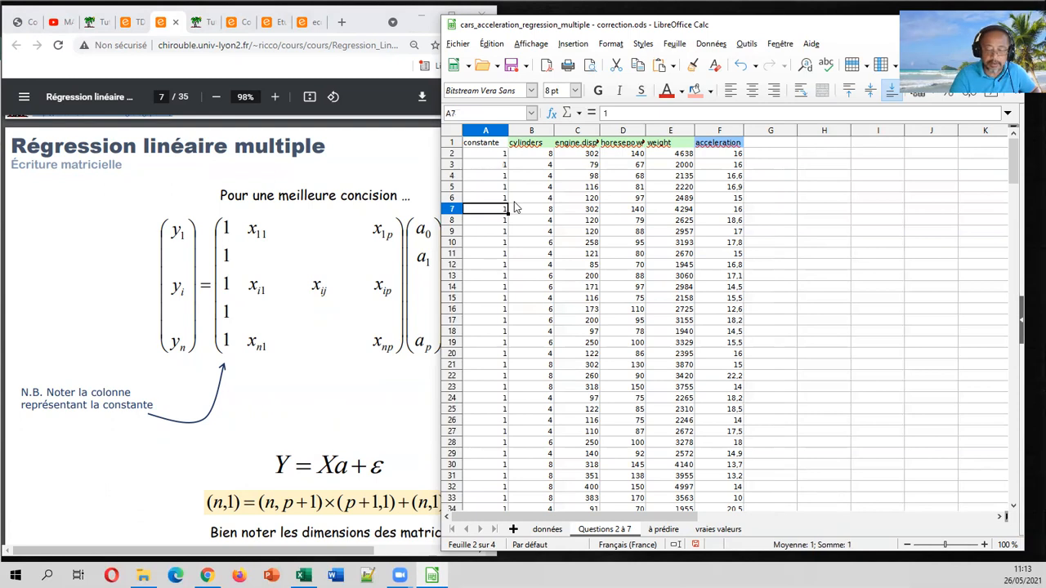
Compare the headers A1:E1 and the acceleration column of the "Questions 2 à 7" sheet with the matrix notation on the slide.
key("ctrl+Up")
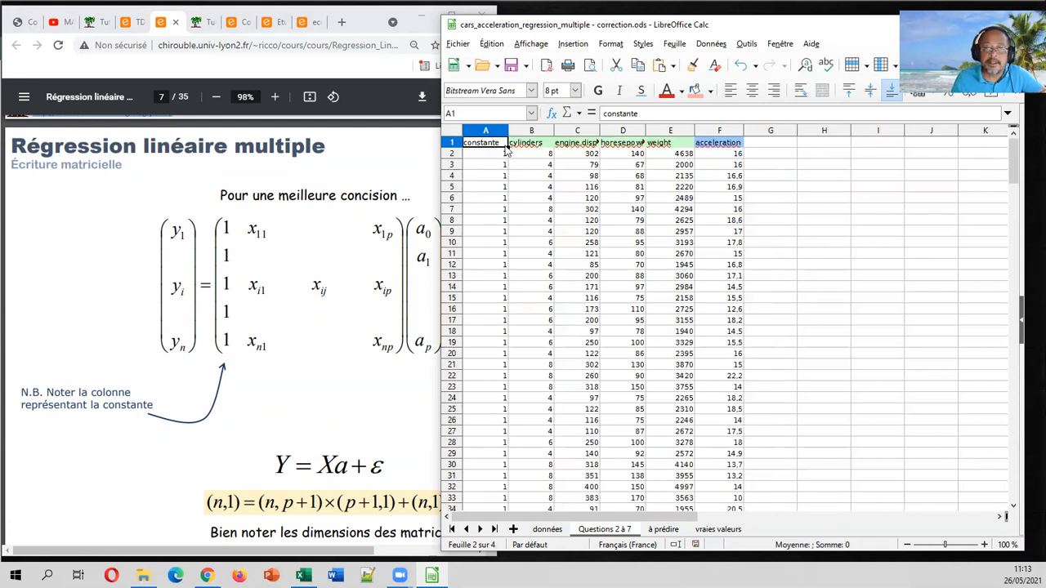
left_click_drag(502, 145, 659, 150)
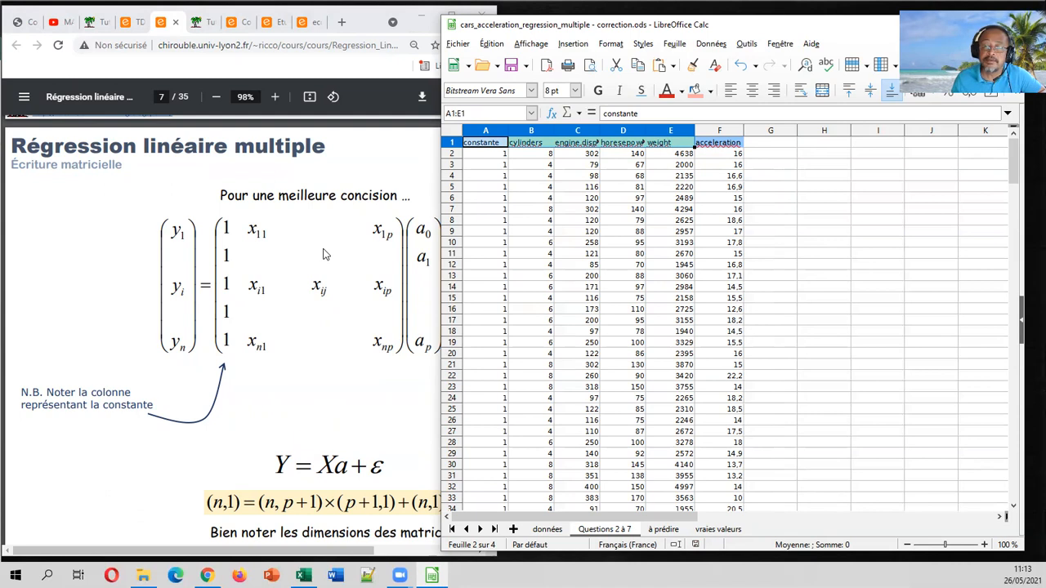
left_click(710, 134)
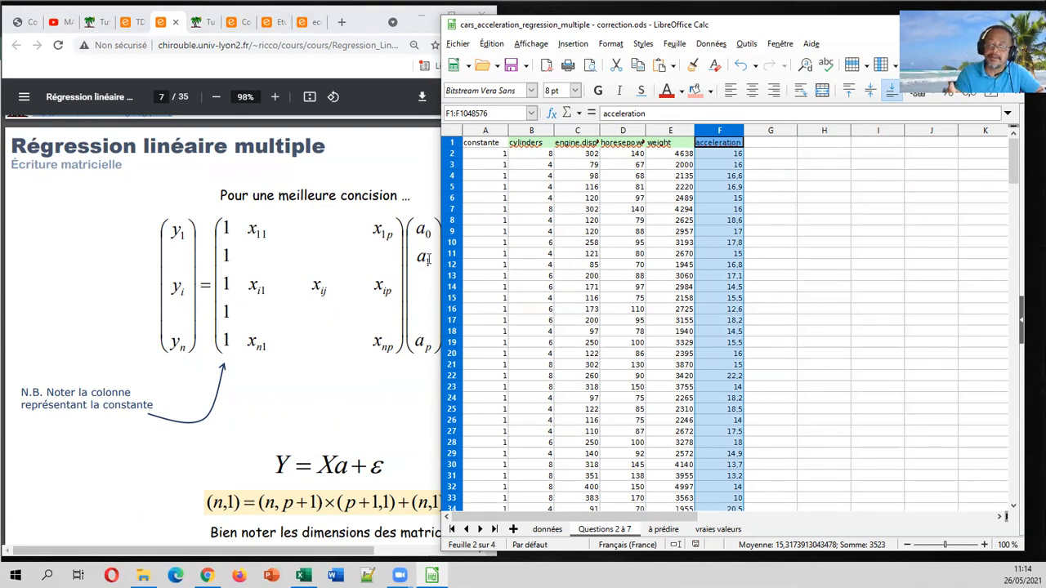
Read on through the least squares slides to the matrix formula of the OLS estimator on page 10.
scroll(412, 255, "down", 8)
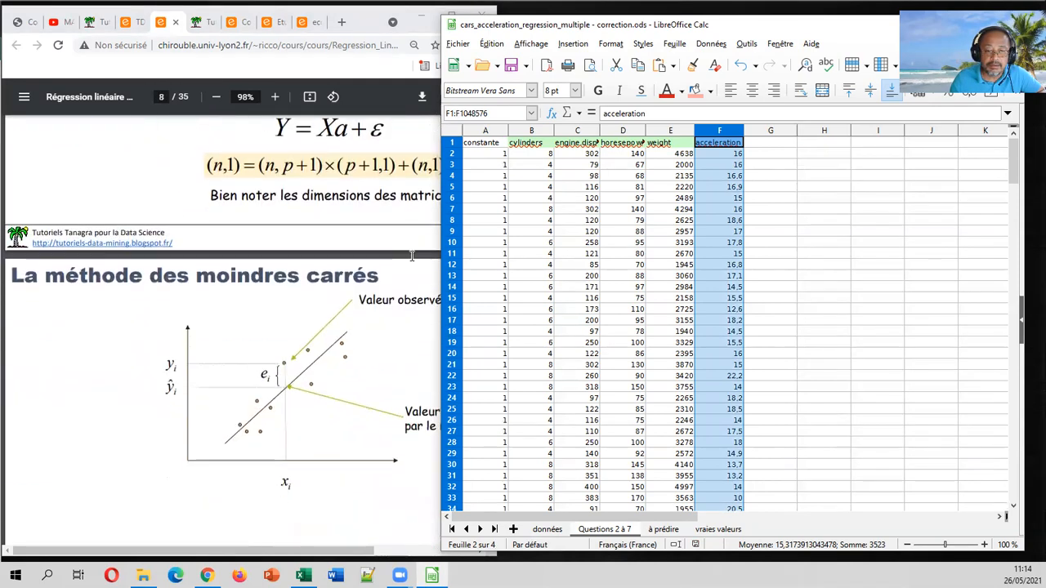
scroll(411, 256, "down", 10)
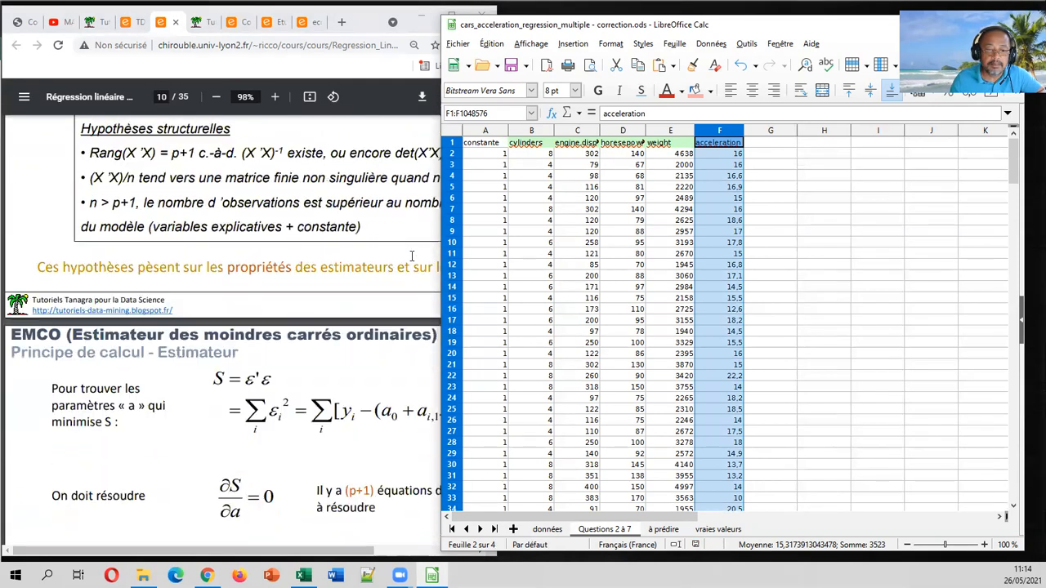
scroll(412, 256, "down", 3)
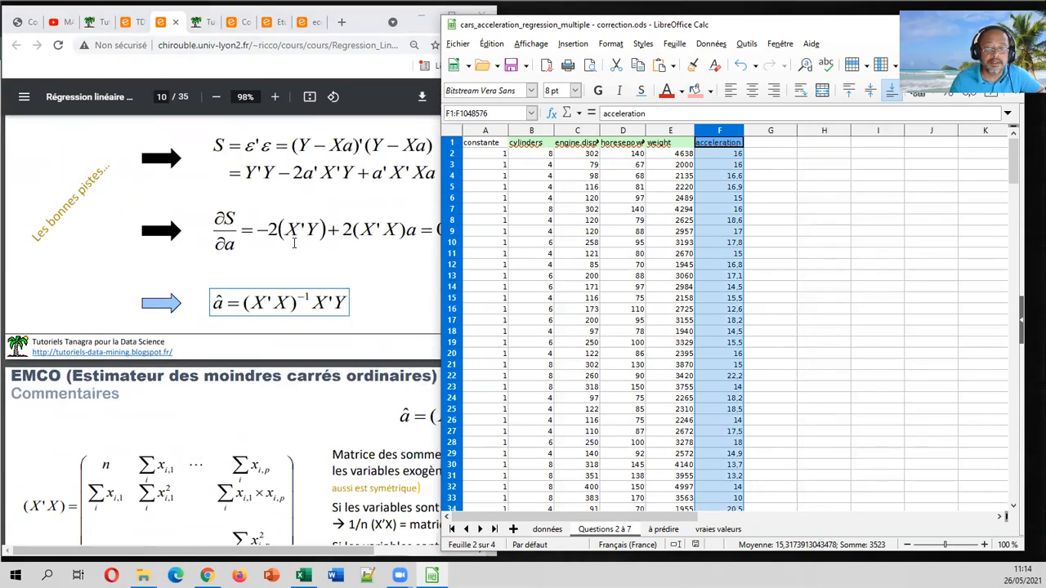
Return to the full OLS estimator derivation on slide 10 and adjust the split between the browser and spreadsheet windows.
scroll(308, 286, "up", 5)
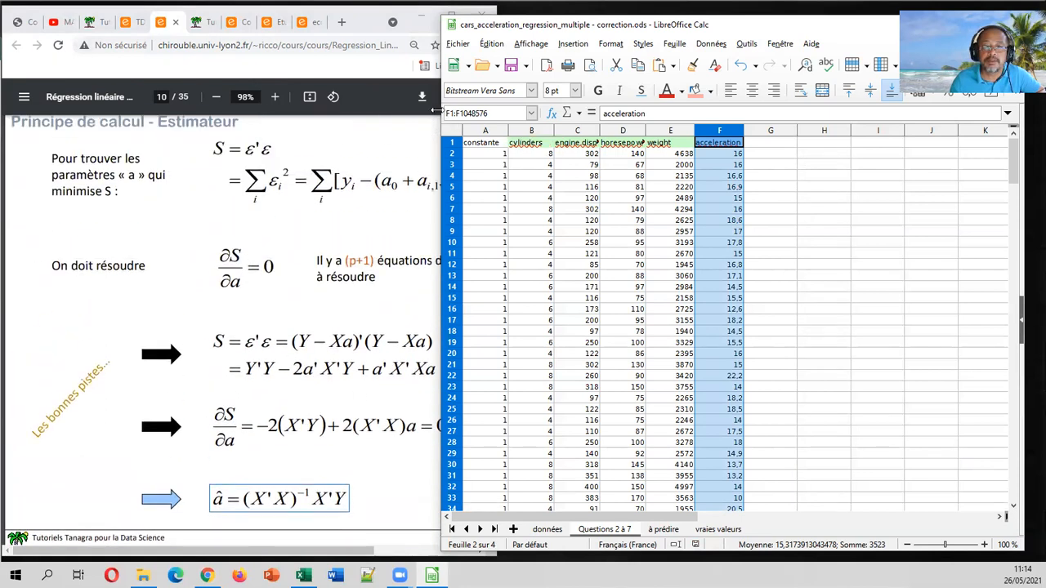
left_click_drag(438, 110, 499, 110)
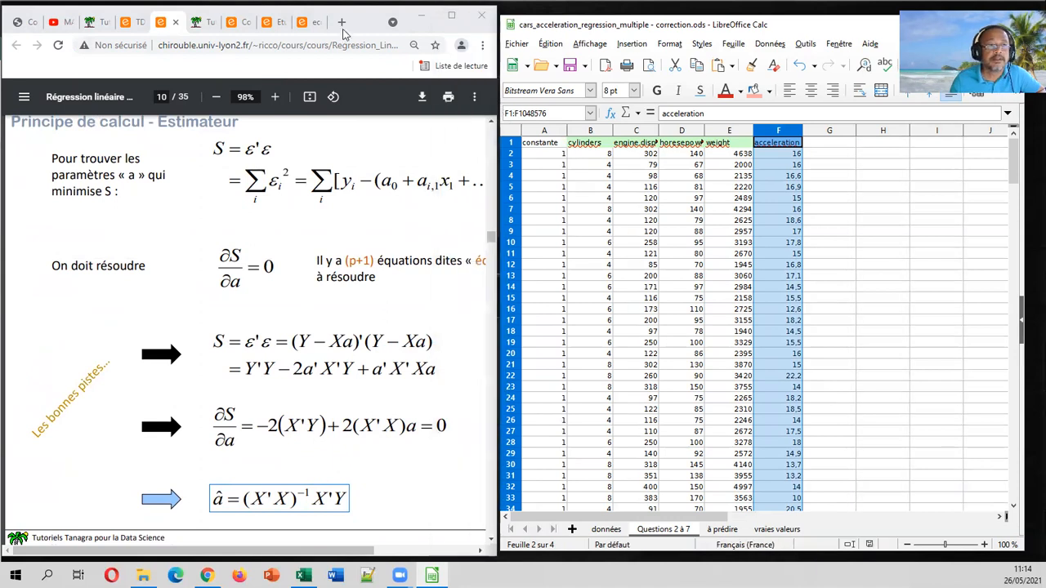
left_click(335, 23)
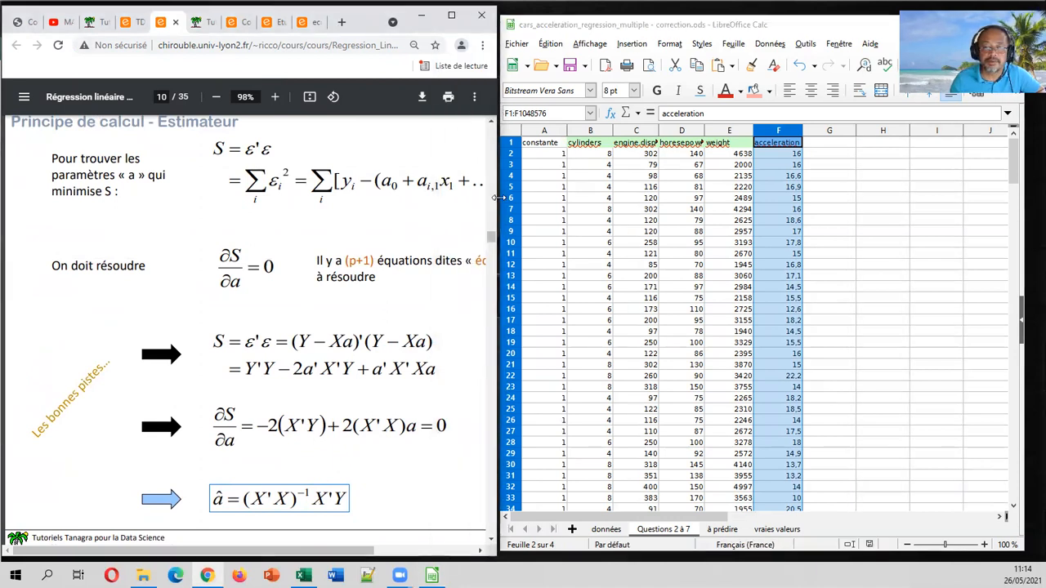
left_click_drag(499, 198, 453, 180)
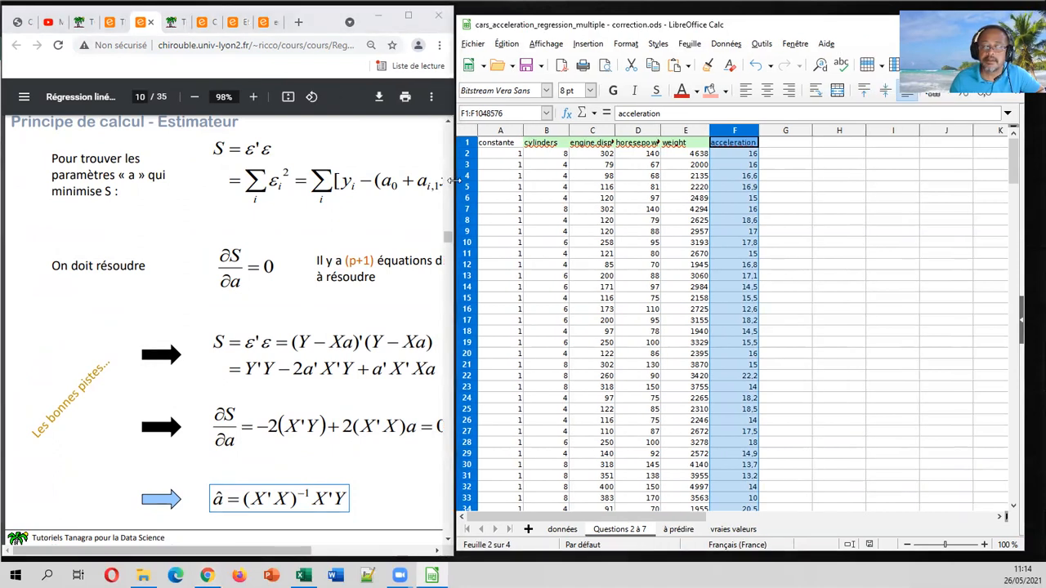
Narrow columns A to F of the "Questions 2 à 7" sheet together to free space beside the data.
left_click(722, 176)
left_click_drag(516, 130, 681, 131)
left_click_drag(600, 129, 604, 130)
left_click(656, 156)
Enter the heading (X'X) in cell H1.
left_click(691, 145)
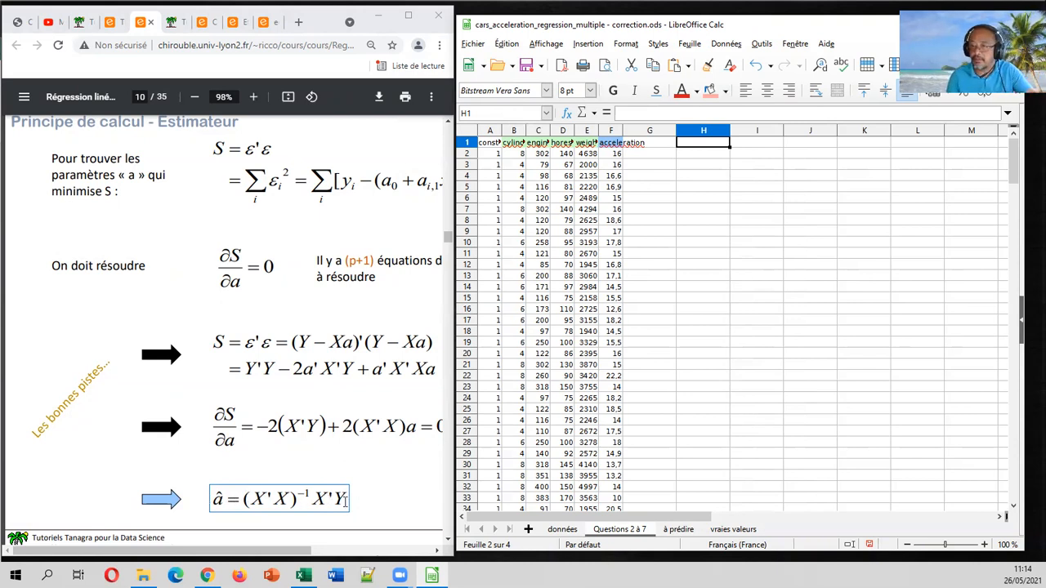
type("(X")
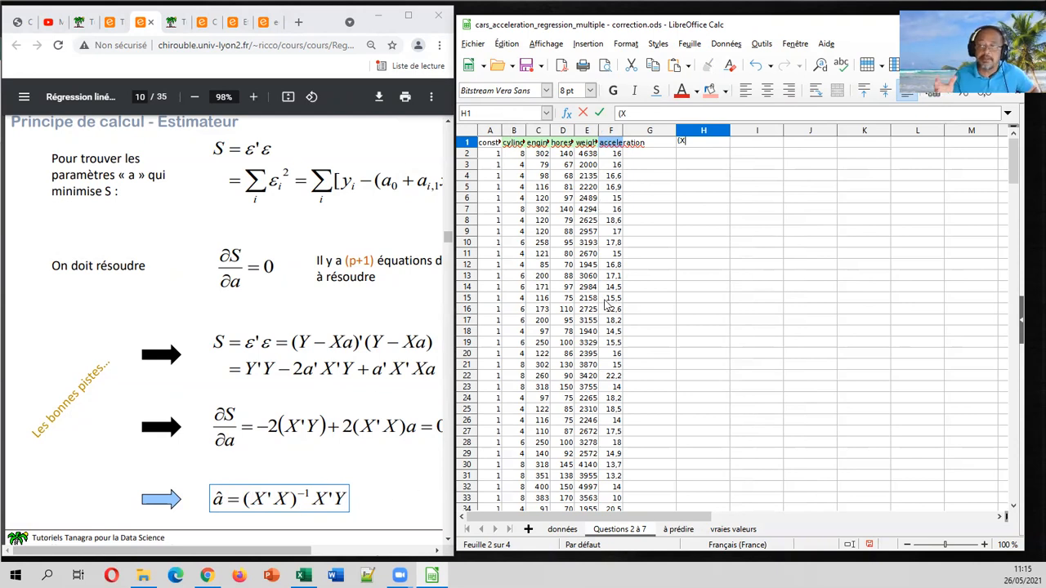
type("'X)")
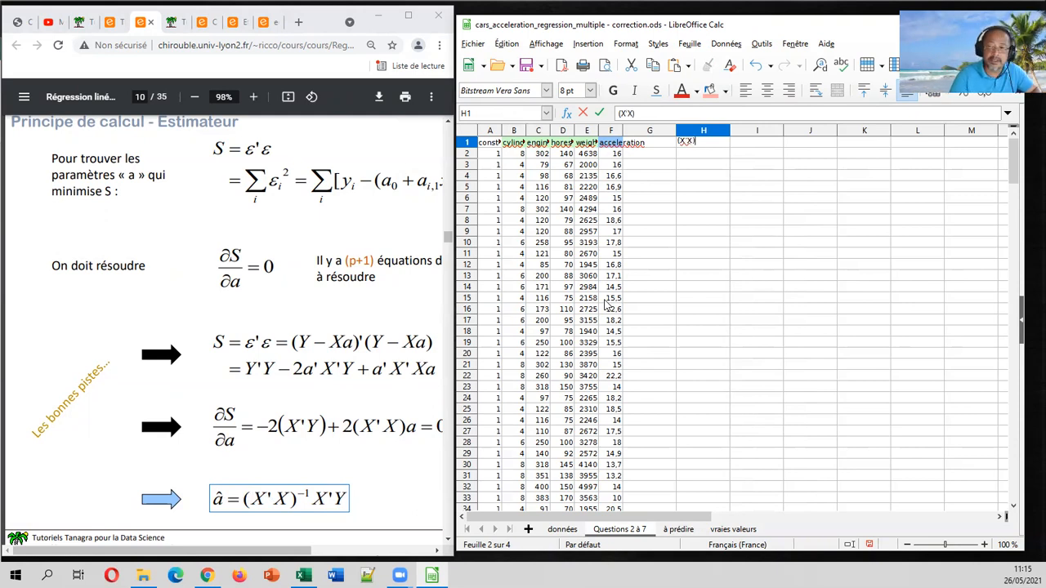
key("Return")
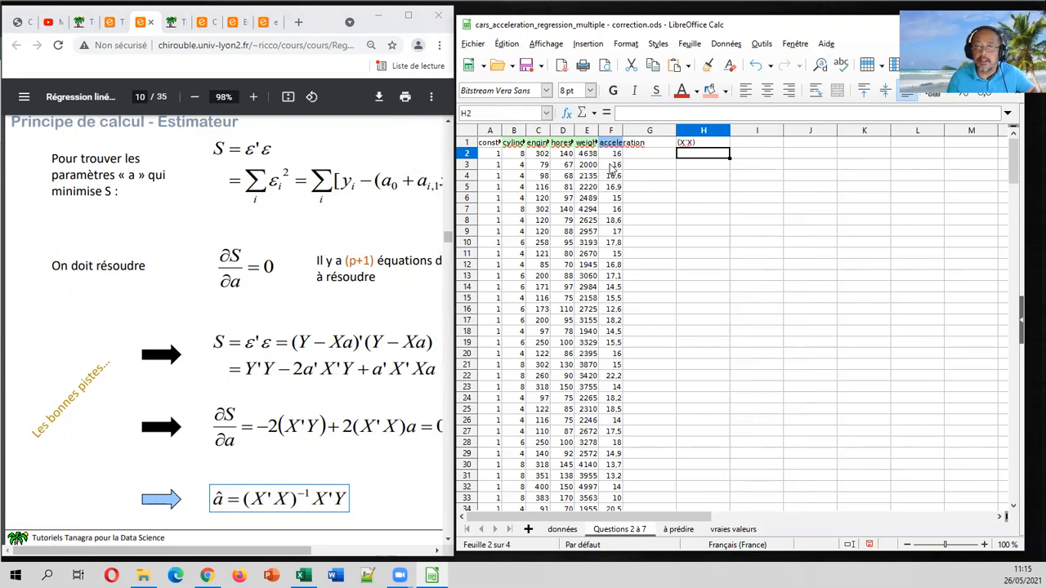
Select the 5 by 5 range H2:L6 for the X'X matrix and begin its formula with =produitmat(.
left_click_drag(592, 132, 496, 141)
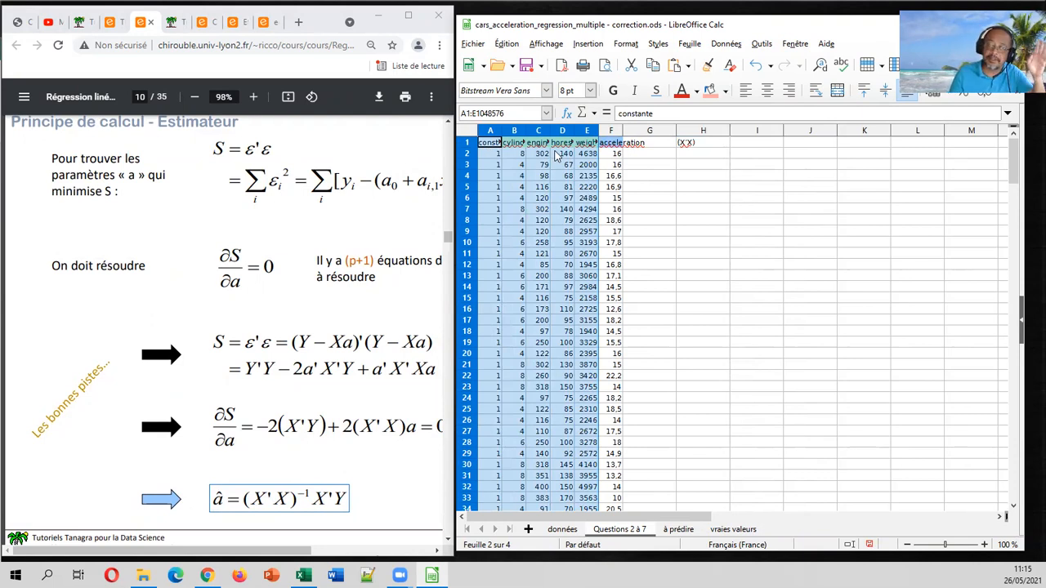
left_click(683, 157)
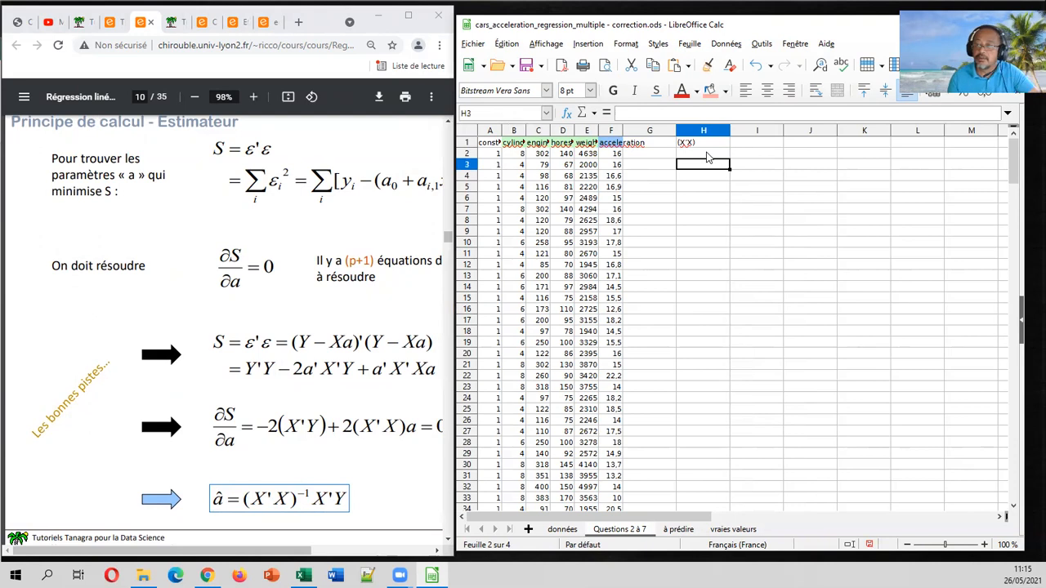
left_click_drag(707, 157, 912, 198)
left_click(639, 111)
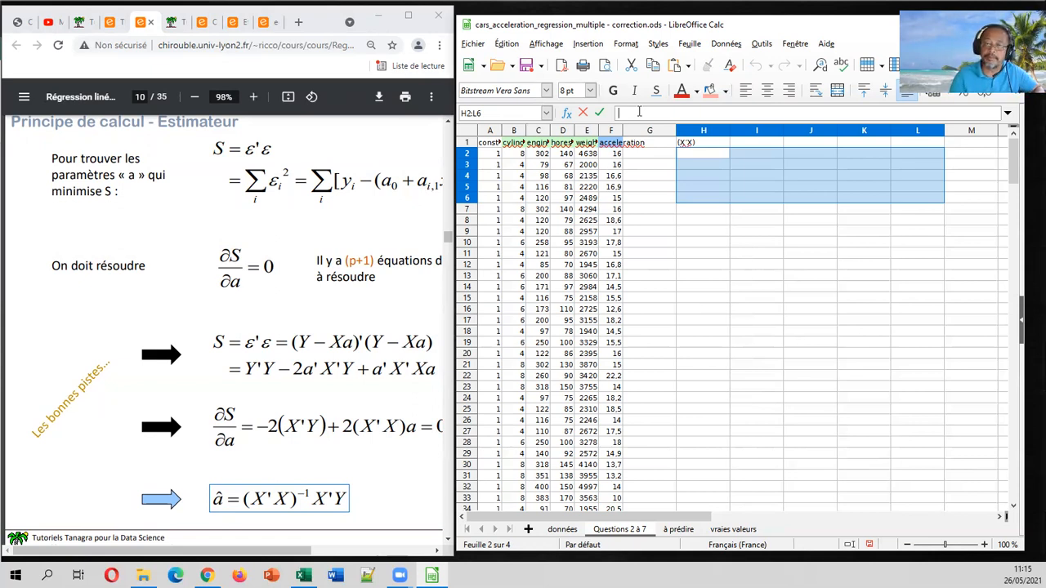
type("=")
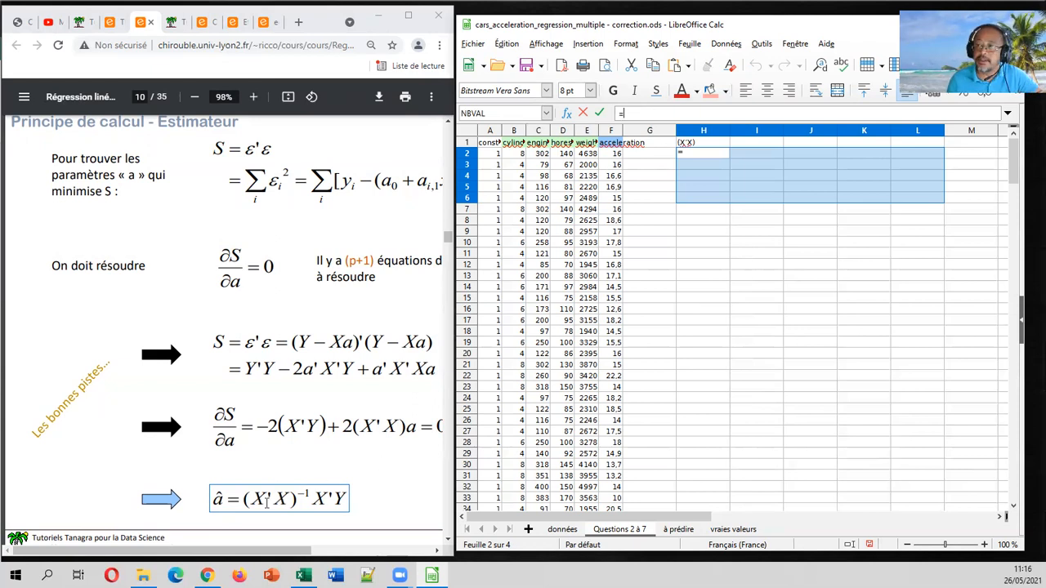
type("produit")
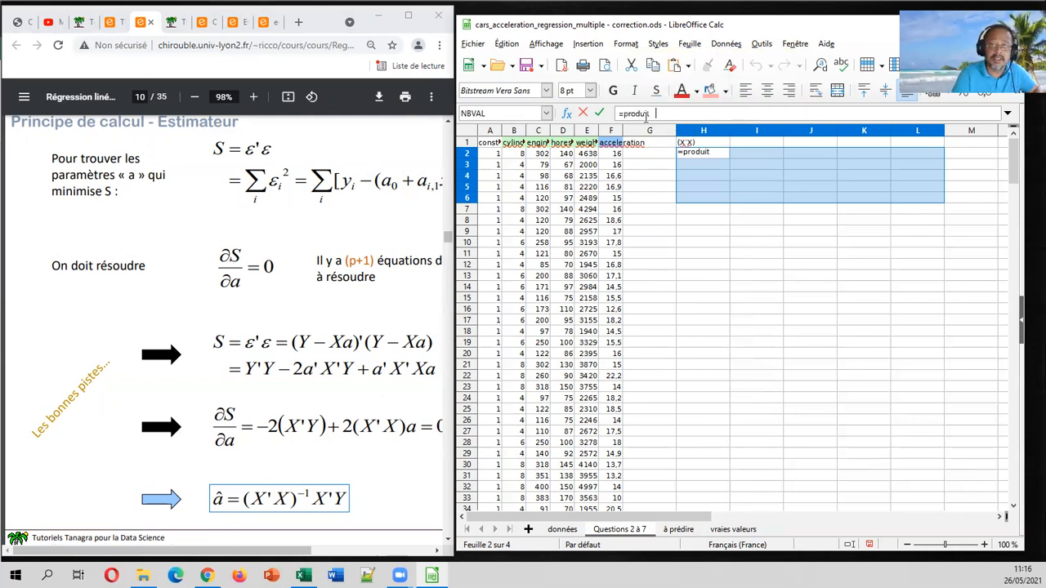
type("mat(")
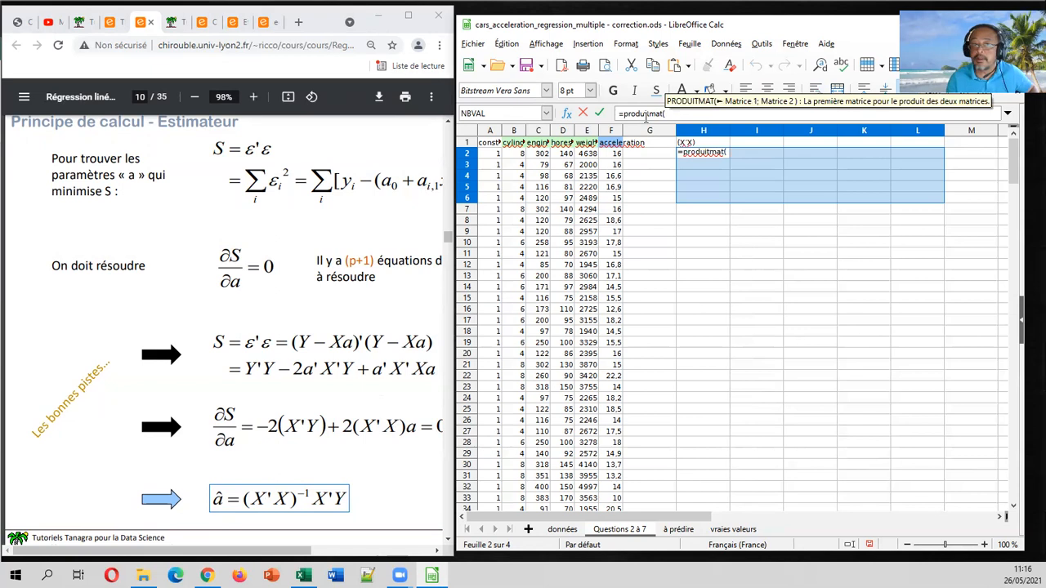
Consult question 3 of the TD sheet for the matrix functions, then return to the estimator slide and the open formula.
left_click(119, 27)
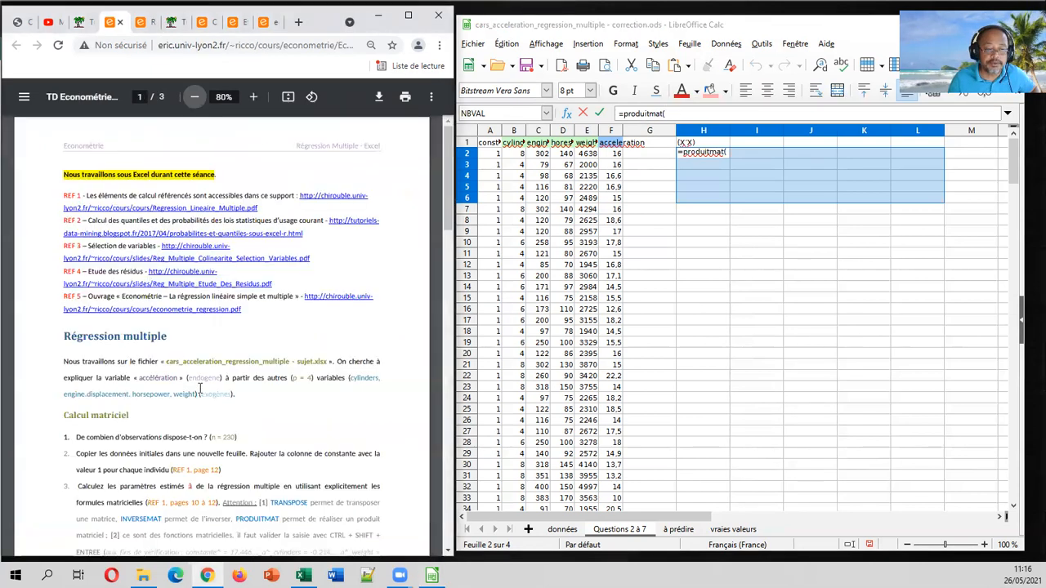
left_click(253, 96)
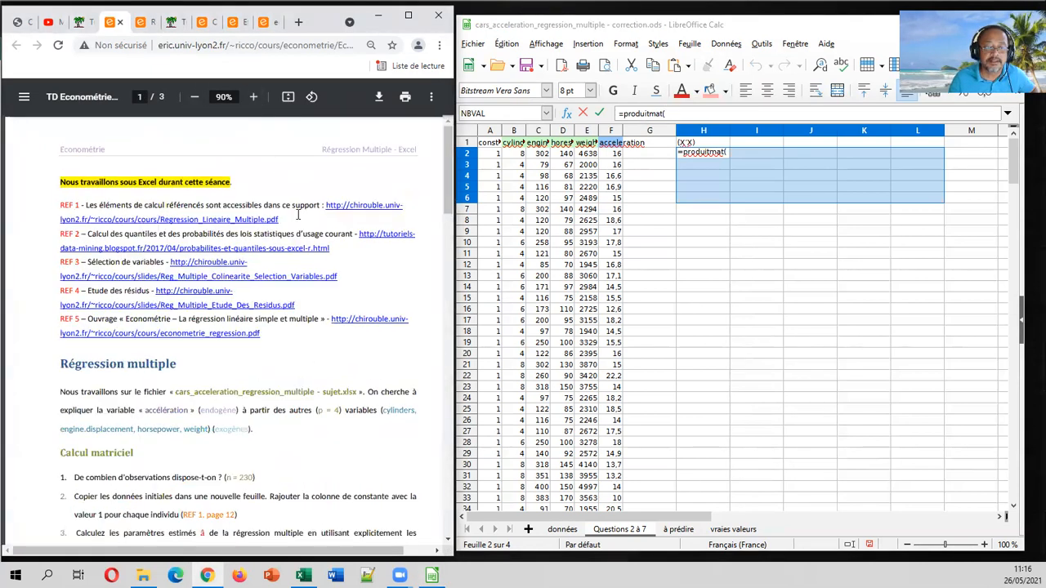
scroll(294, 216, "down", 5)
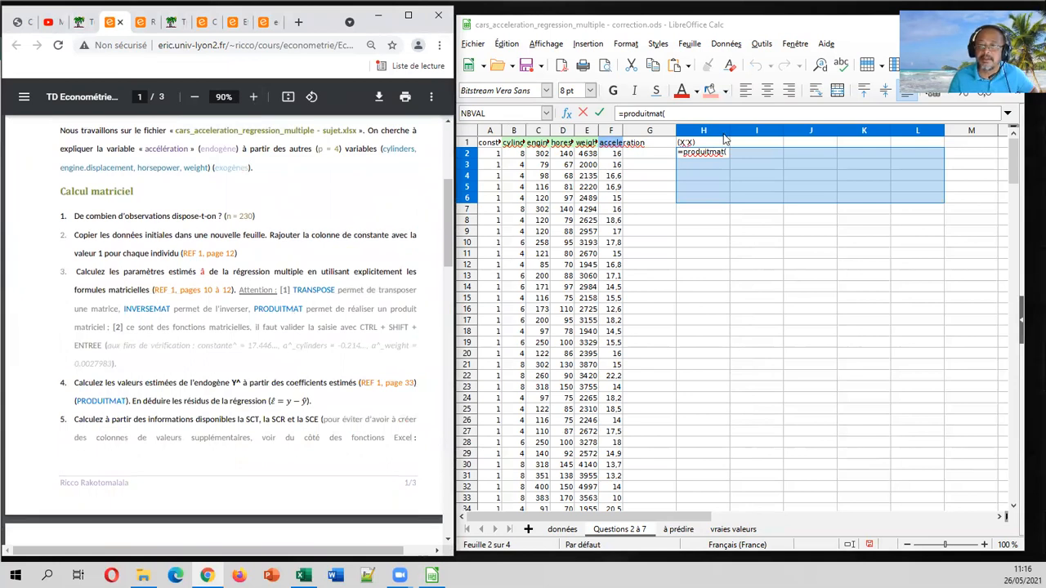
left_click(707, 115)
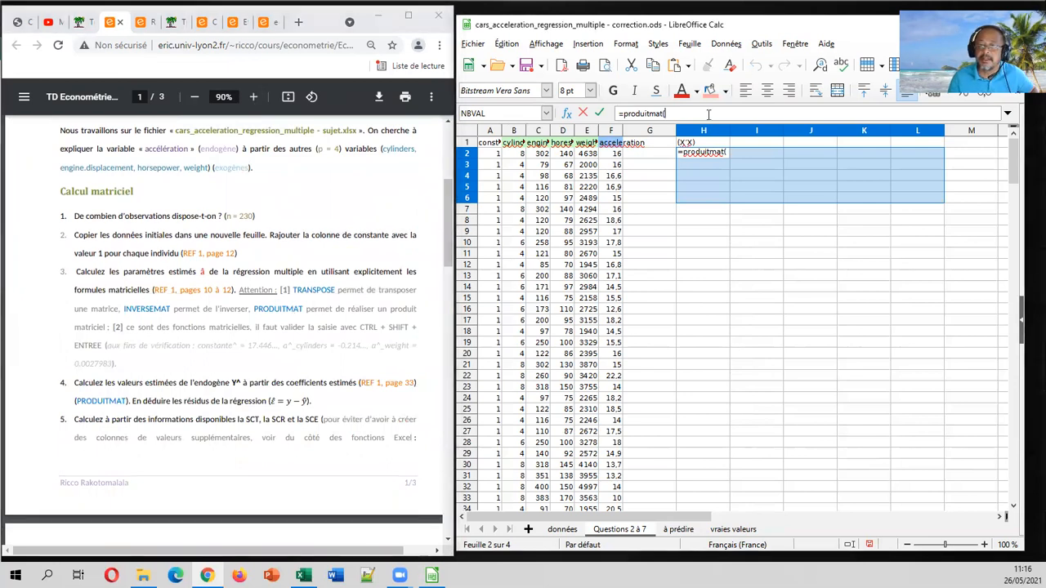
left_click(138, 25)
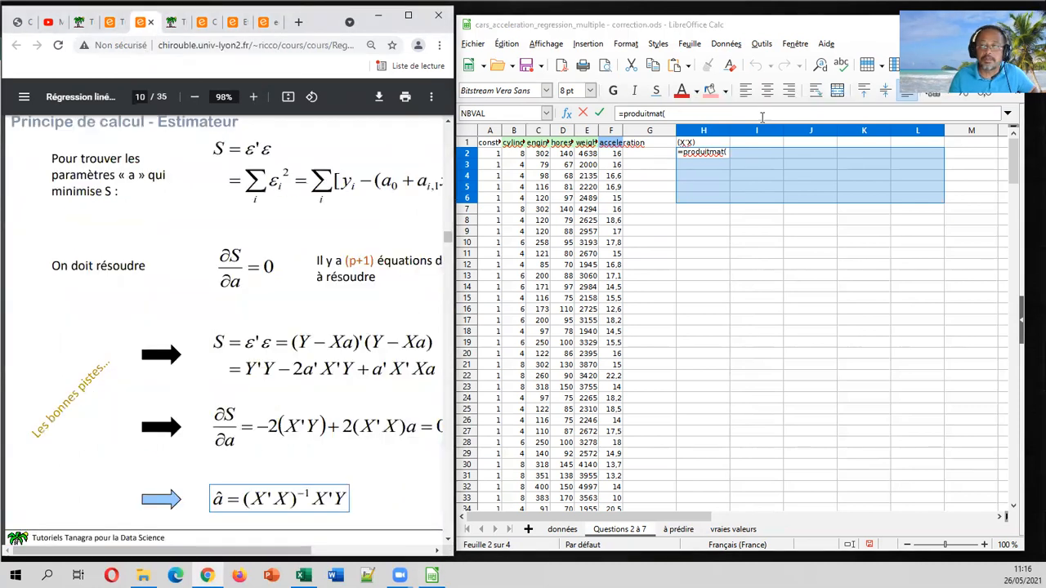
left_click(711, 109)
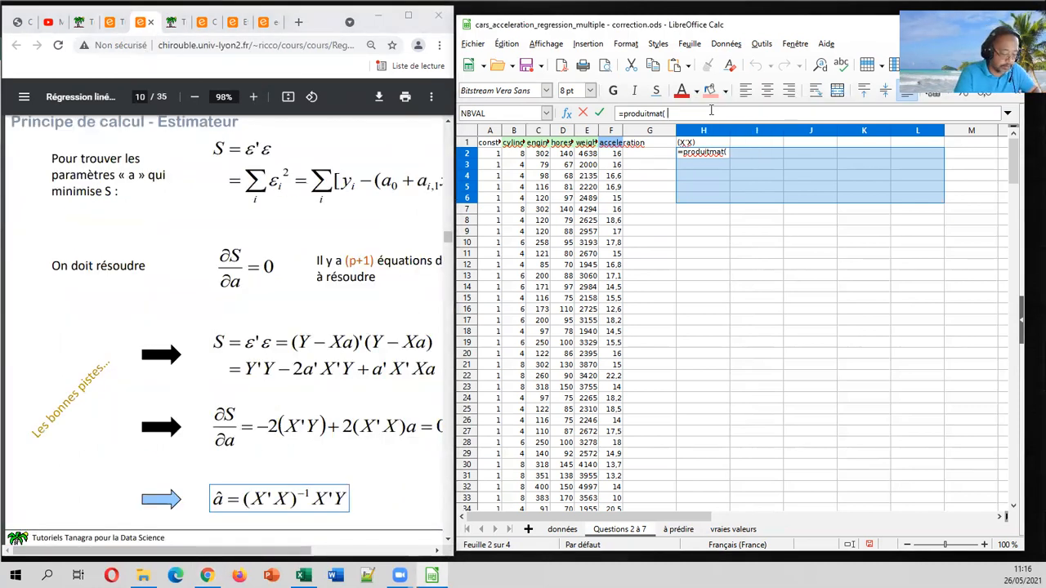
Add transpose(A3:E231) as the first matrix of the product formula.
type("transpose(")
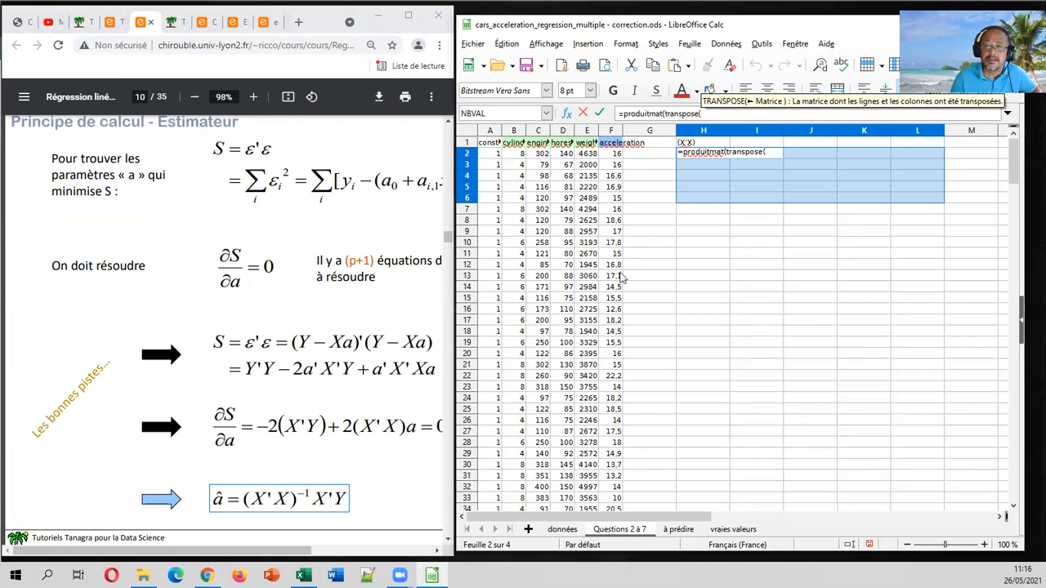
left_click_drag(1013, 162, 1027, 476)
left_click_drag(588, 265, 476, 166)
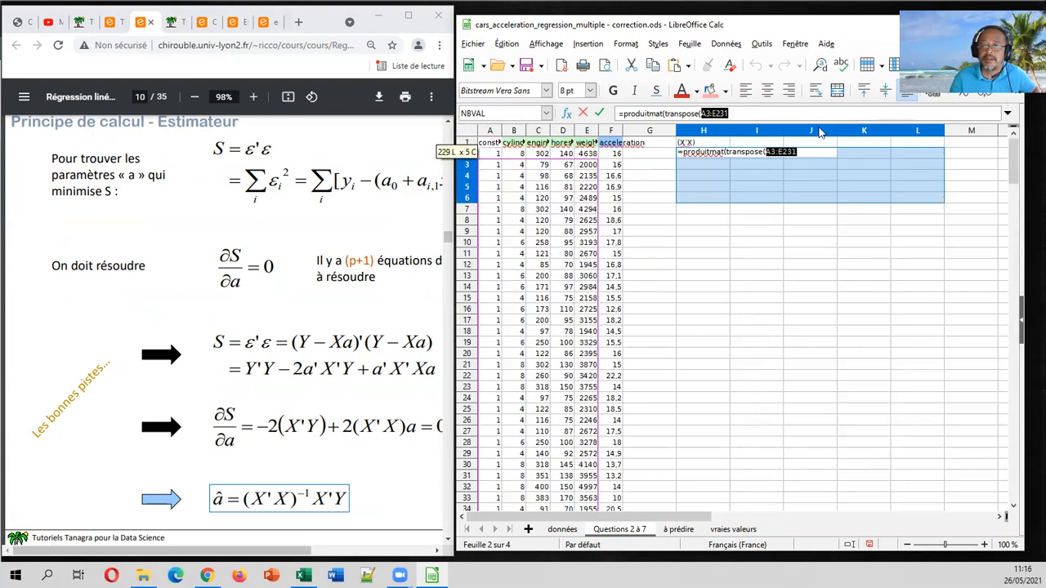
left_click(773, 113)
type(");")
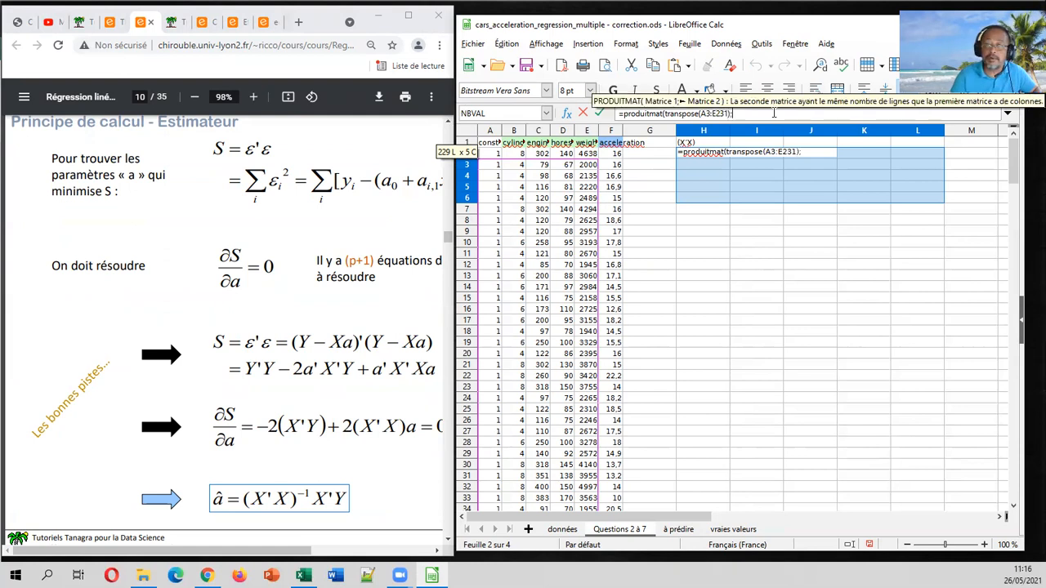
Add A2:E231 as the second matrix and validate the product as an array formula over H2:L6.
left_click_drag(1013, 164, 1013, 417)
left_click_drag(1024, 498, 998, 445)
left_click_drag(594, 198, 496, 156)
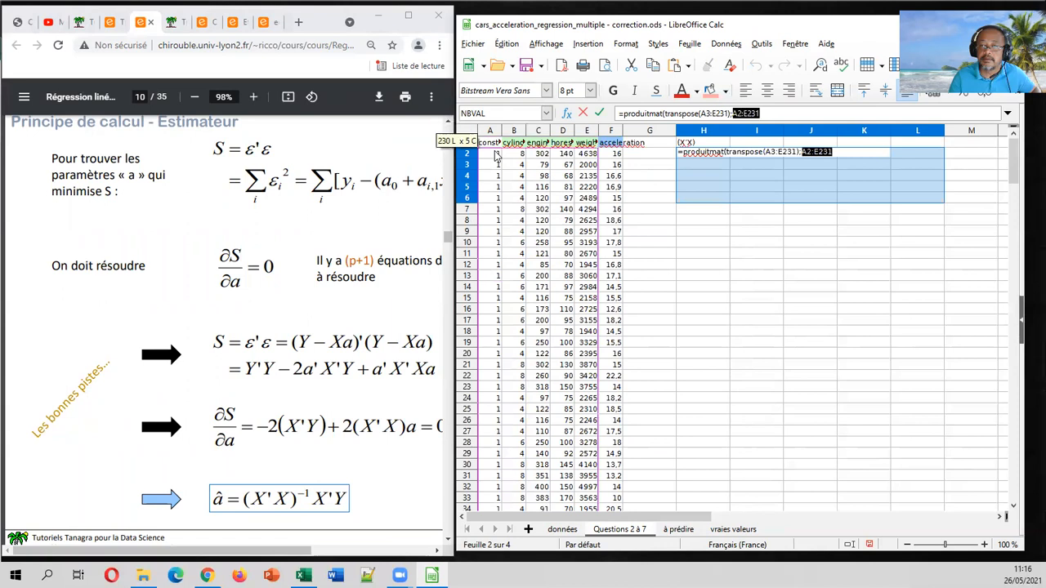
left_click(776, 113)
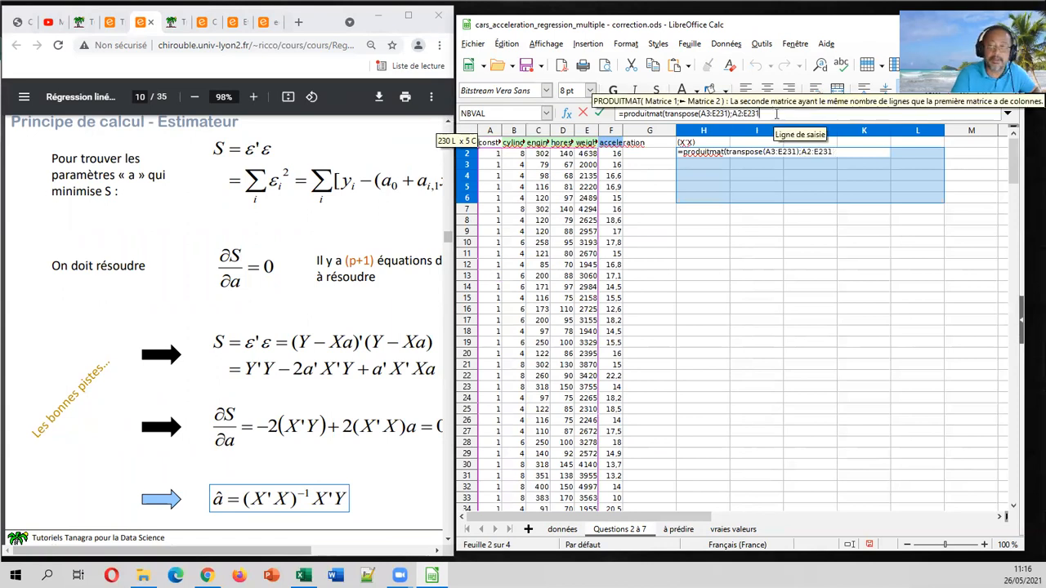
type(")")
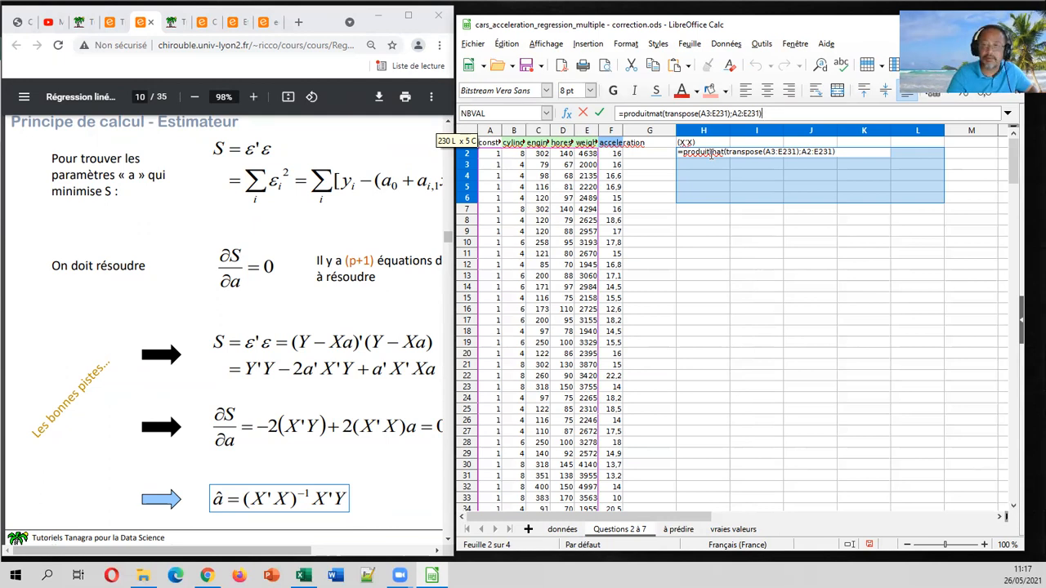
key("ctrl+shift+Return")
Correct the transposed range to A2:E231 in the H2:L6 formula and validate it again as an array formula.
left_click_drag(713, 156, 921, 196)
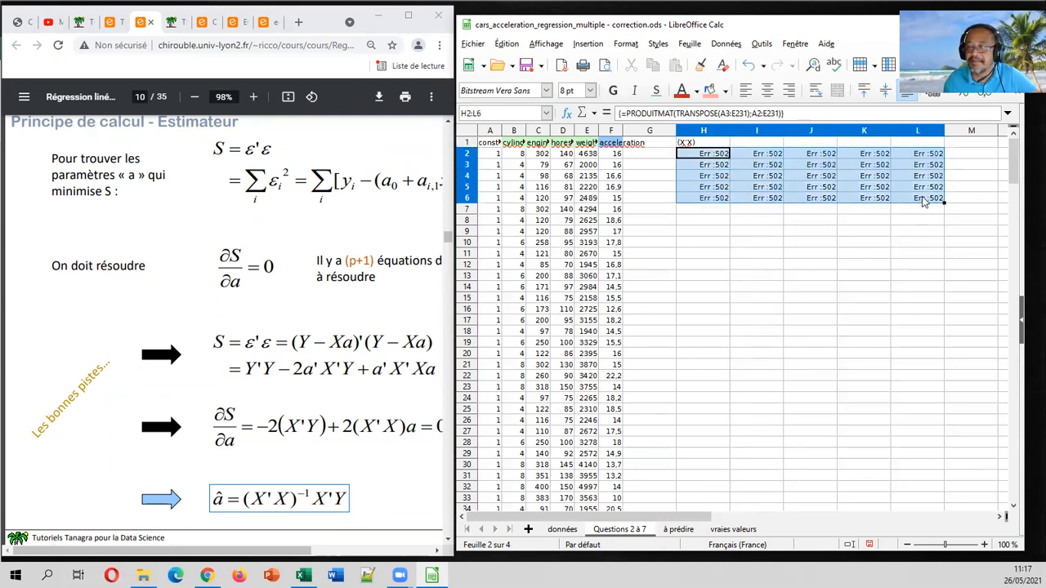
left_click(792, 113)
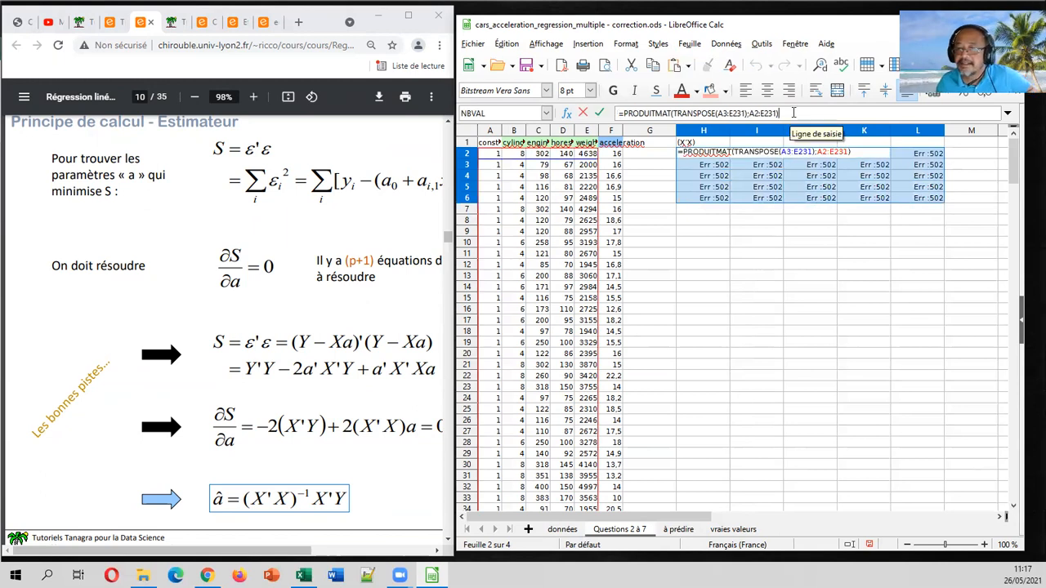
left_click(739, 111)
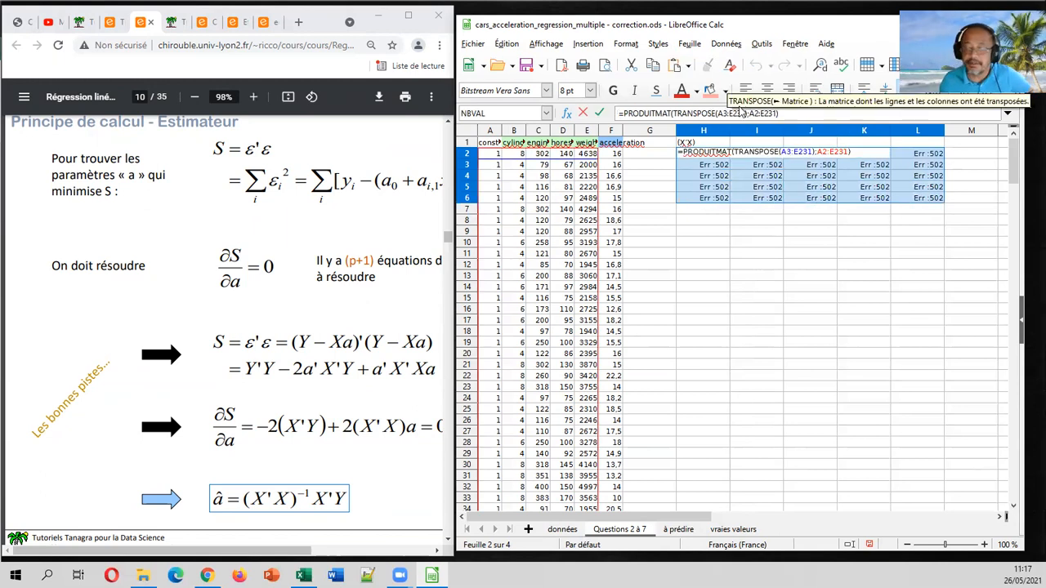
key("BackSpace")
type("2")
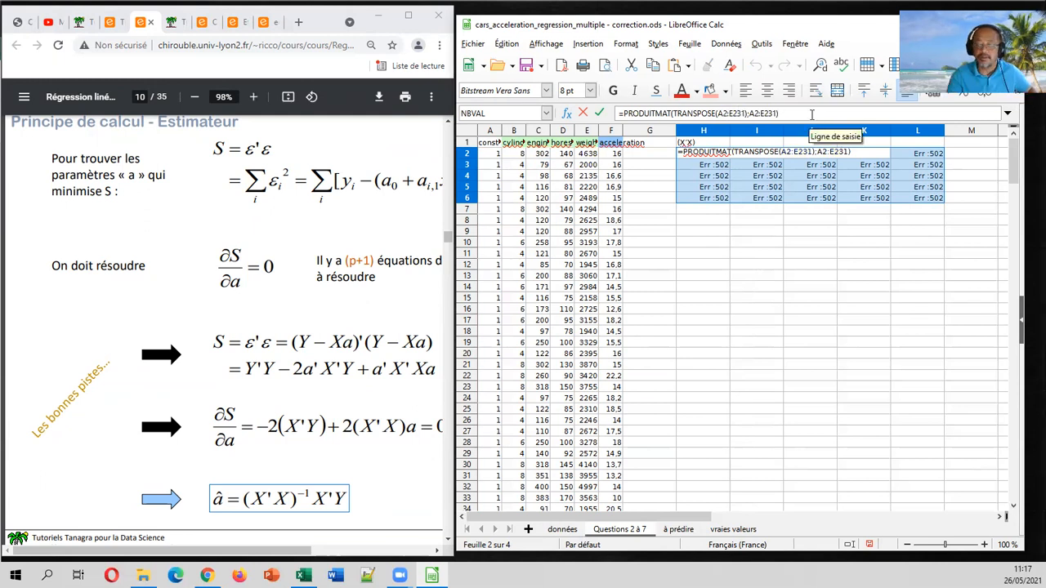
key("ctrl+shift+Return")
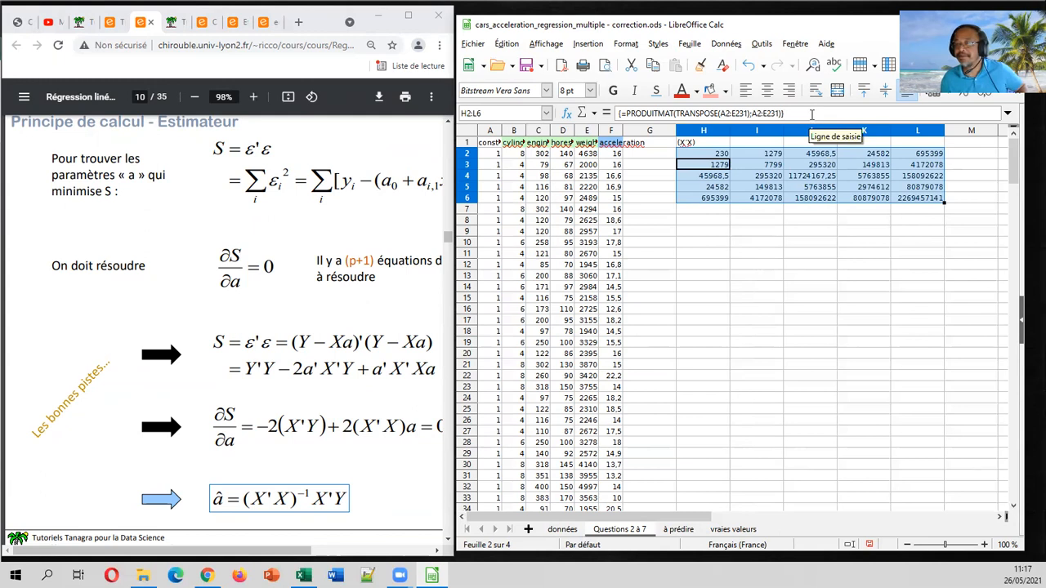
Enter the label (X'X)^ -1 in H8, below the X'X matrix.
left_click(758, 235)
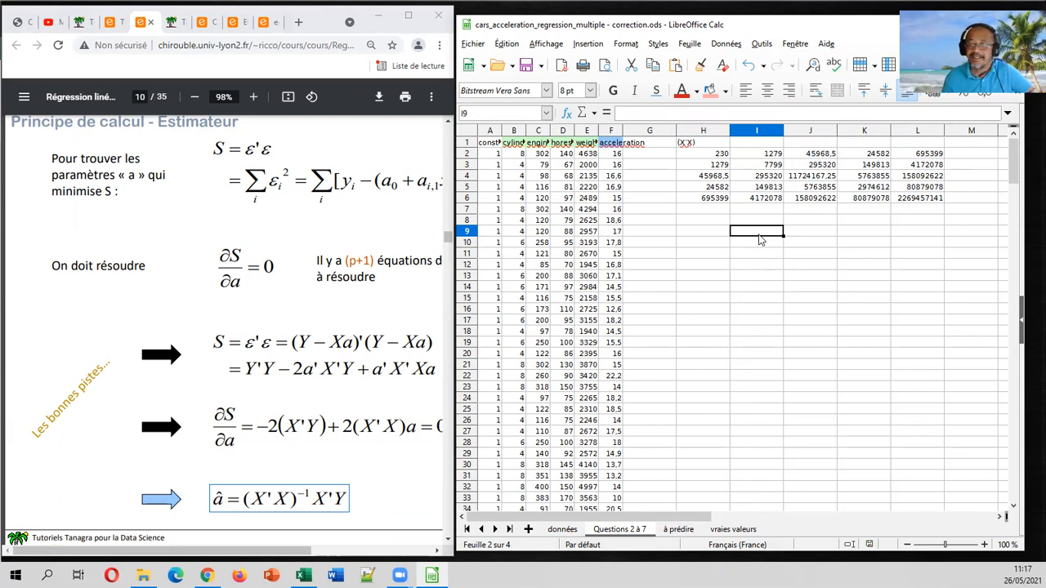
left_click(722, 220)
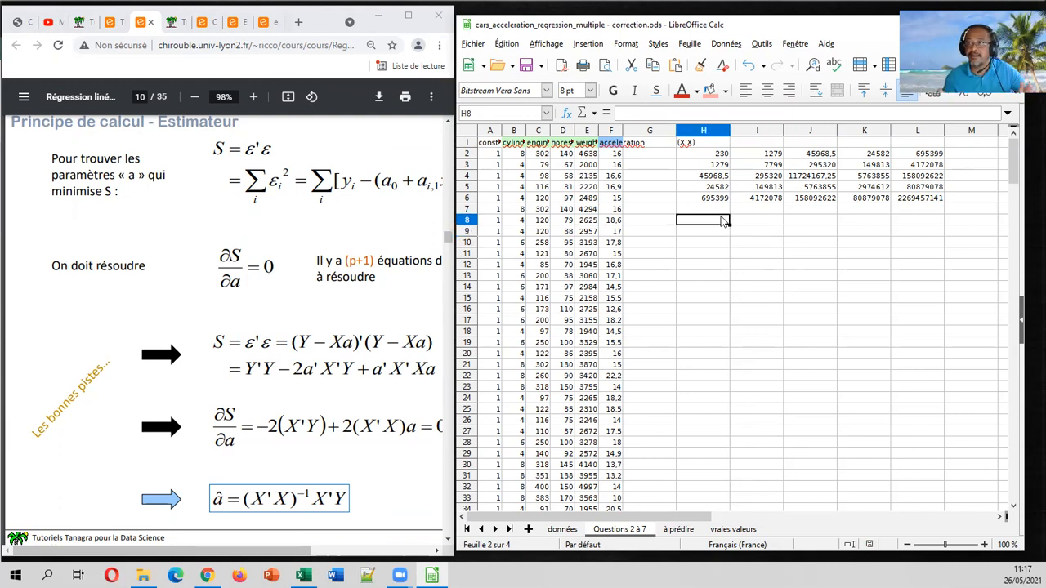
type("(X'X")
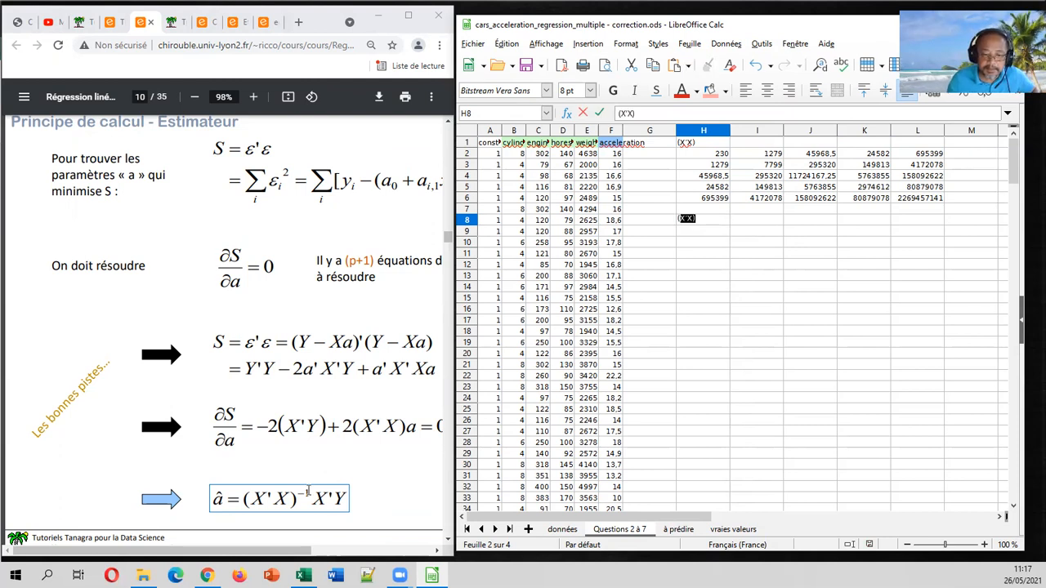
left_click(680, 109)
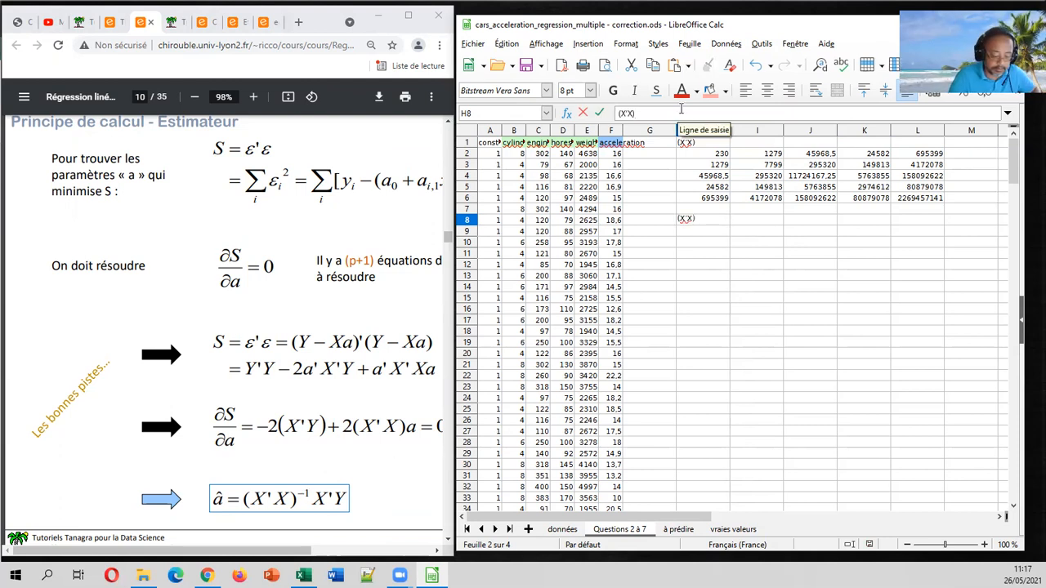
type("^")
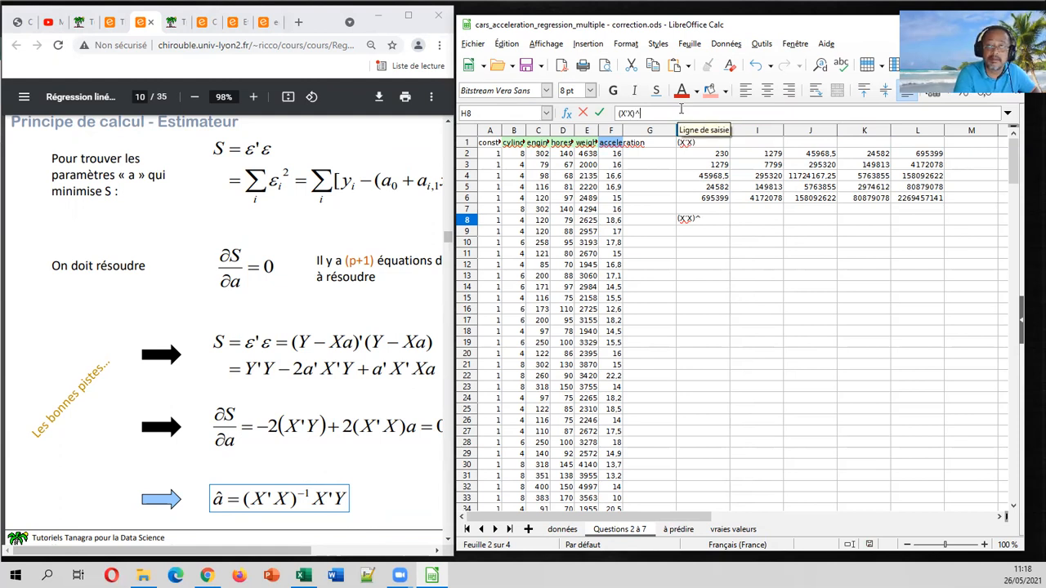
type("-1")
key("Return")
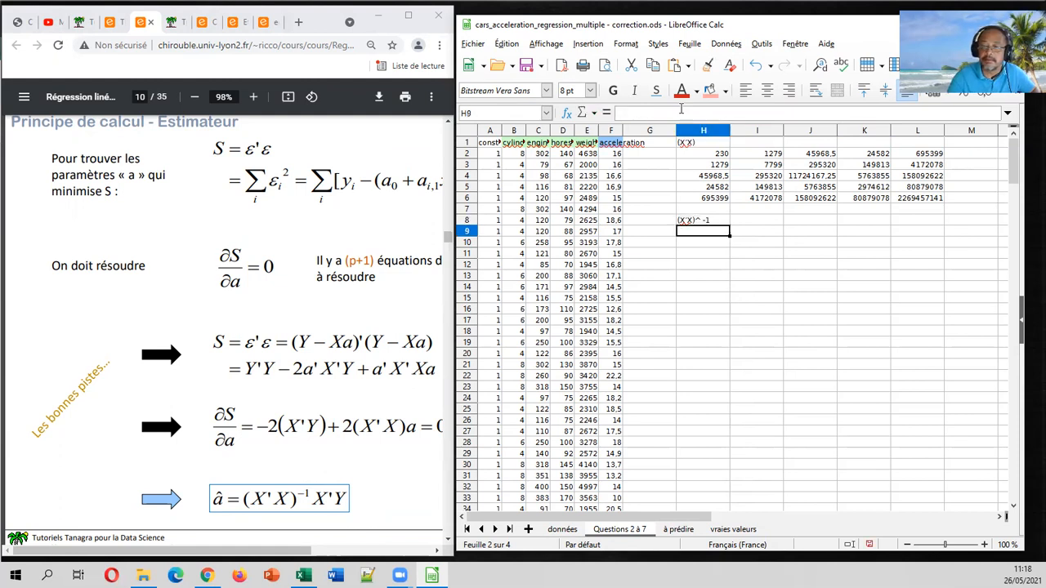
Compute the inverse of H2:L6 with inversemat as an array formula over H9:L13.
key("shift+Right")
key("shift+Right")
key("shift+Right")
key("shift+Right")
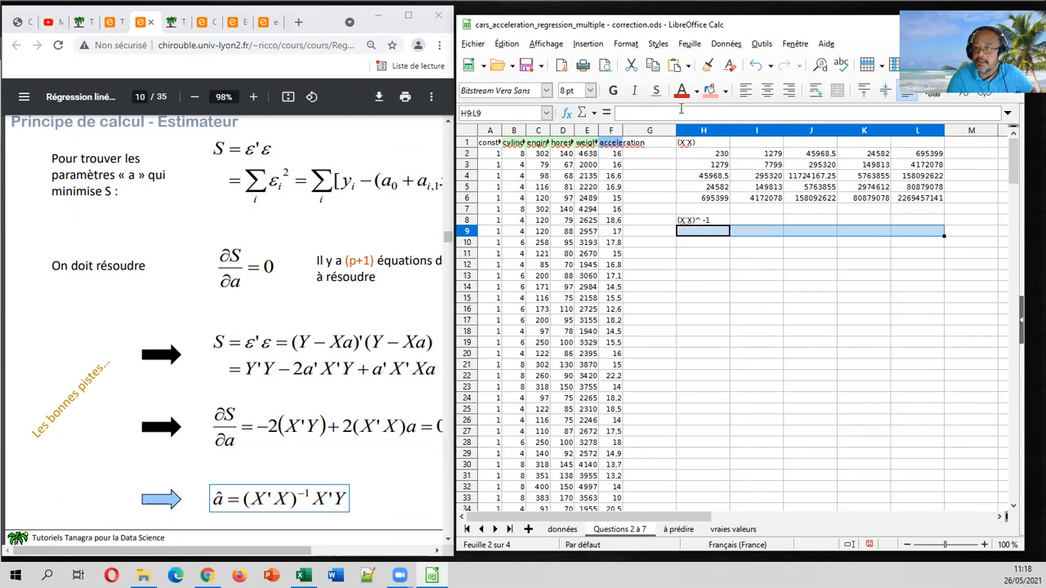
key("shift+Down")
key("shift+Down")
key("shift+Down")
key("shift+Down")
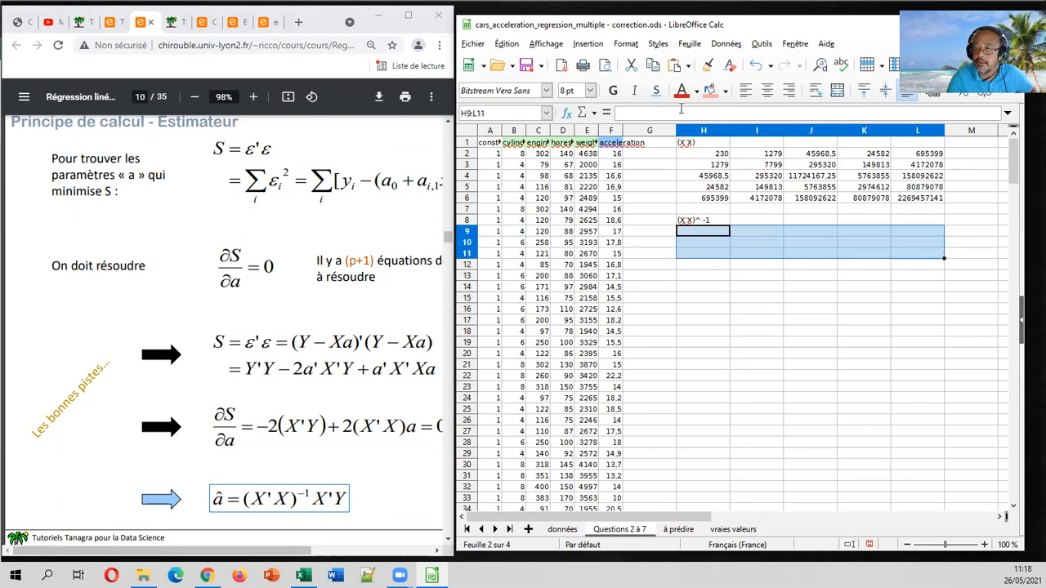
type("=")
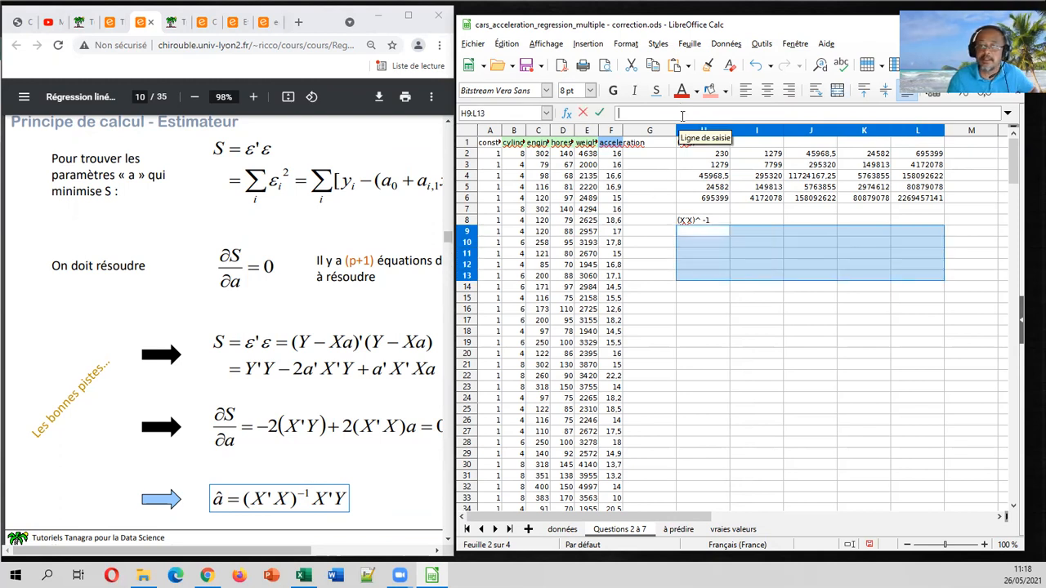
type("i")
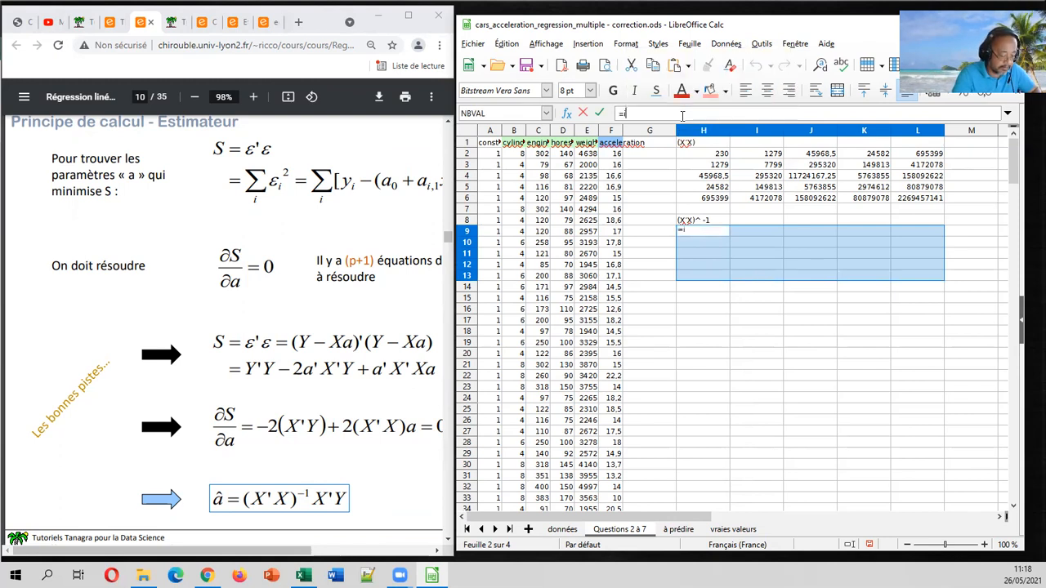
type("nversemat(")
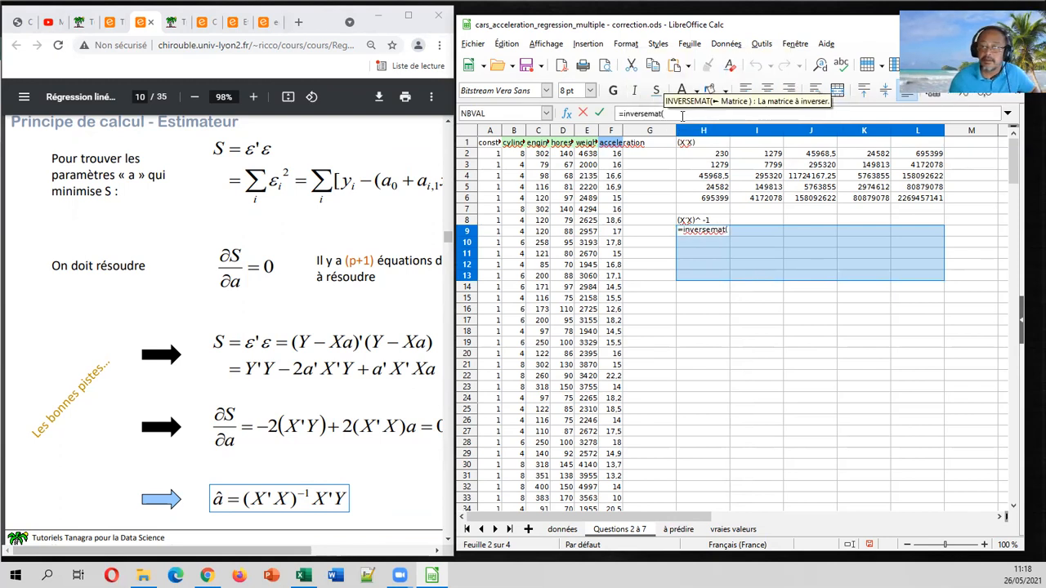
left_click_drag(709, 153, 907, 201)
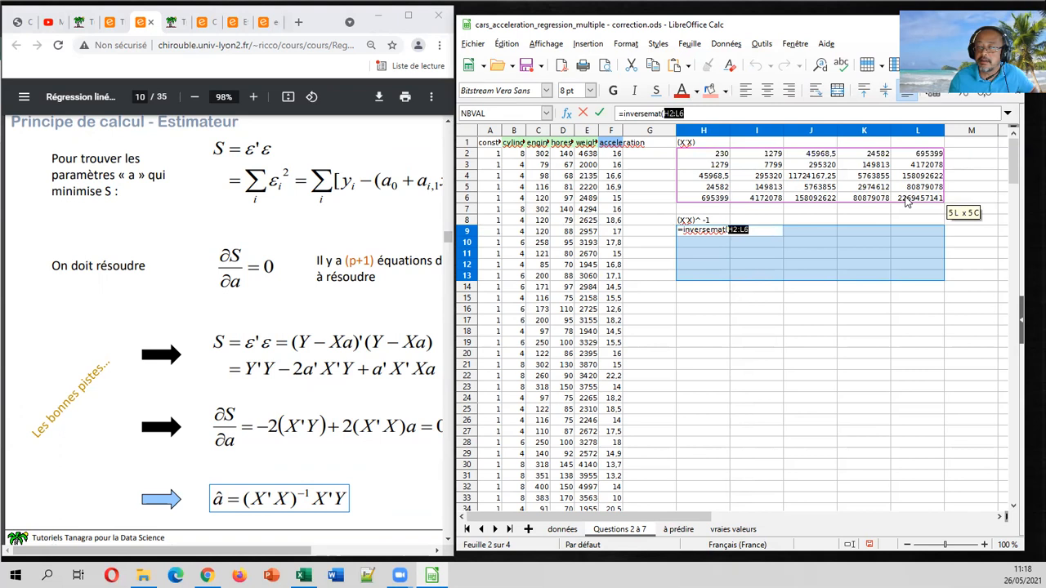
type(")")
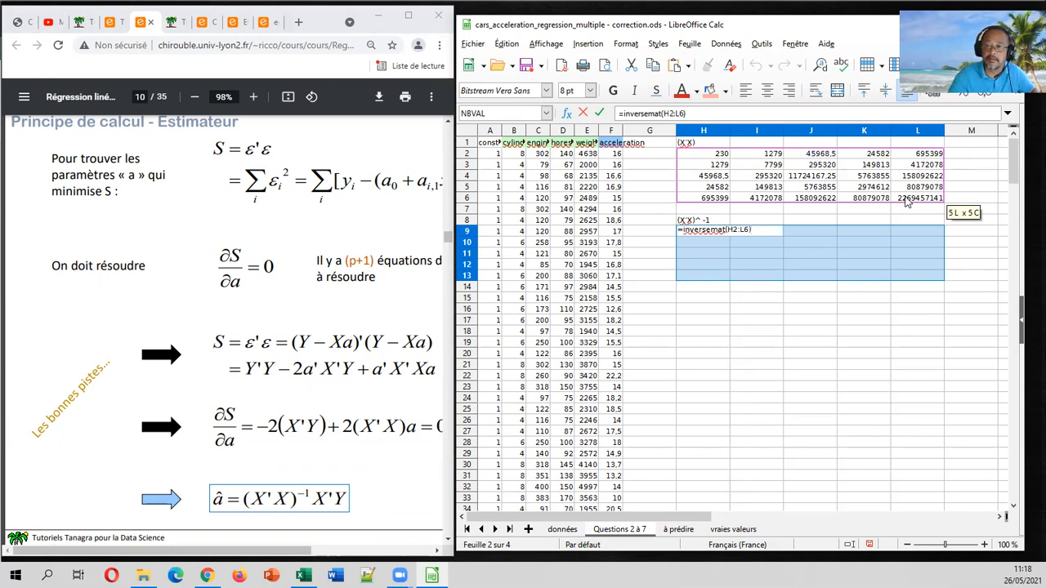
key("ctrl+shift+Return")
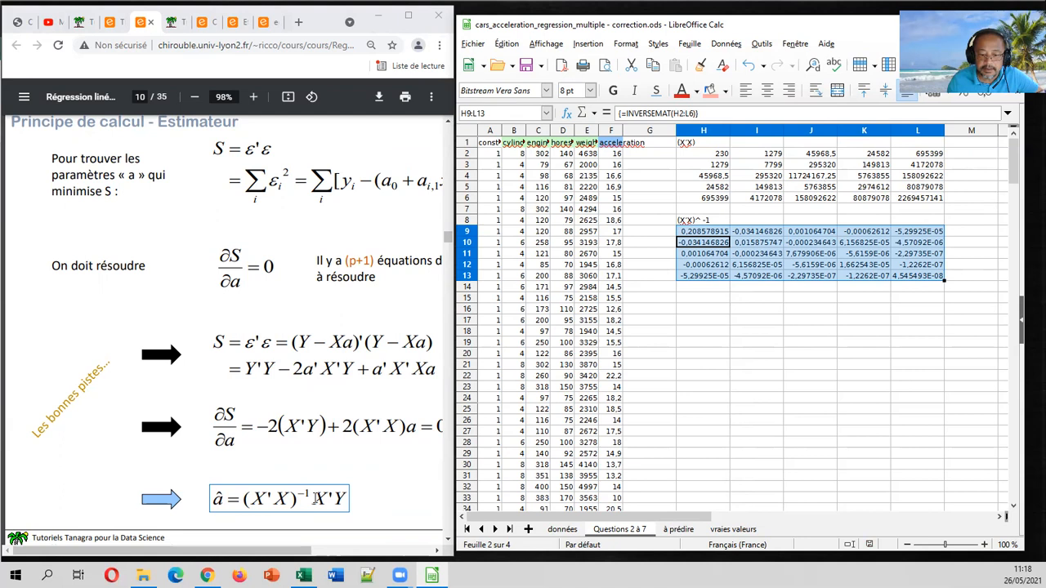
Enter the label X' Y in H15, below the inverse matrix.
left_click(709, 299)
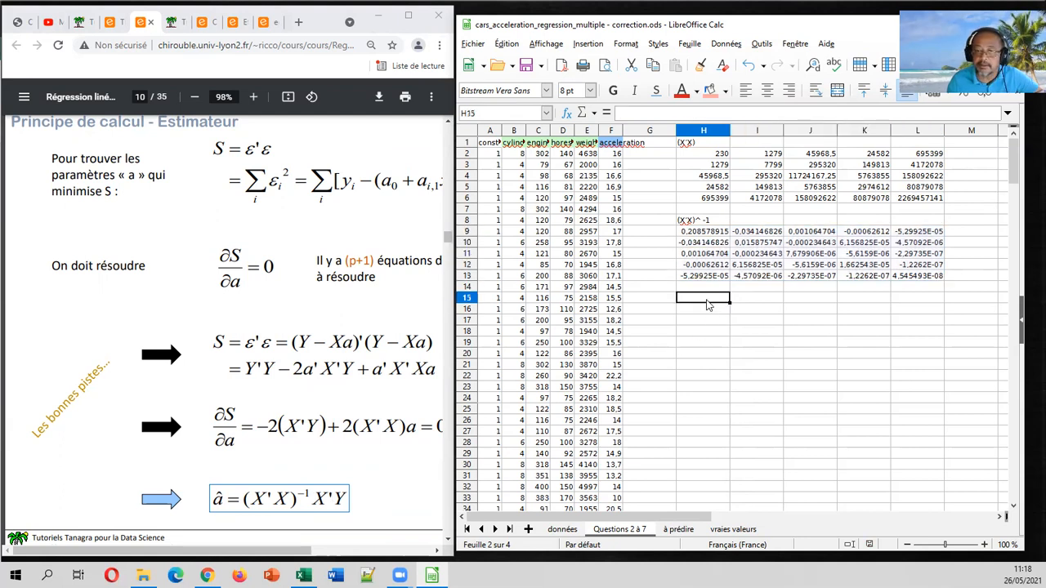
type("X'Y")
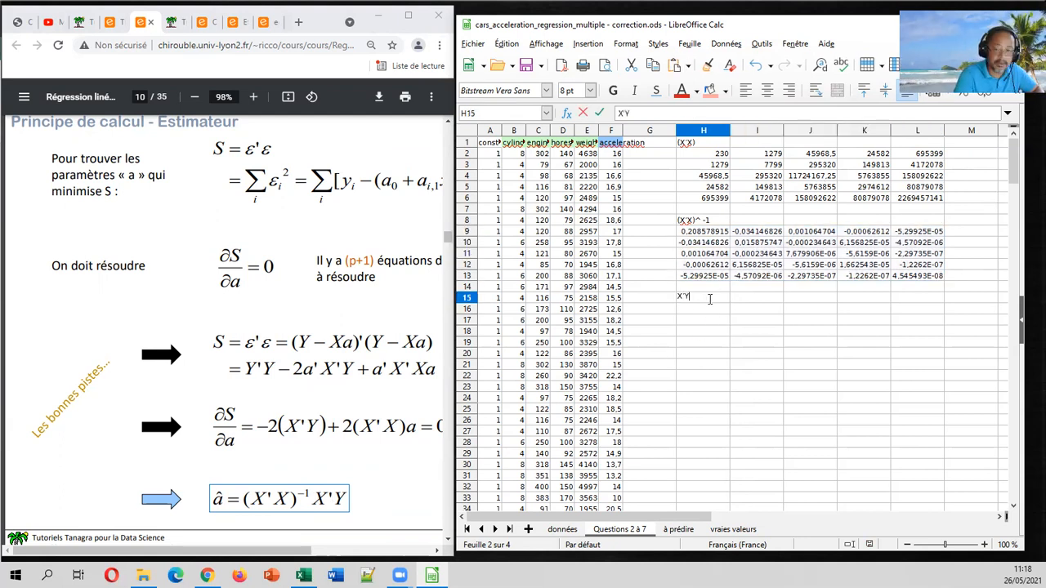
key("Return")
left_click(709, 299)
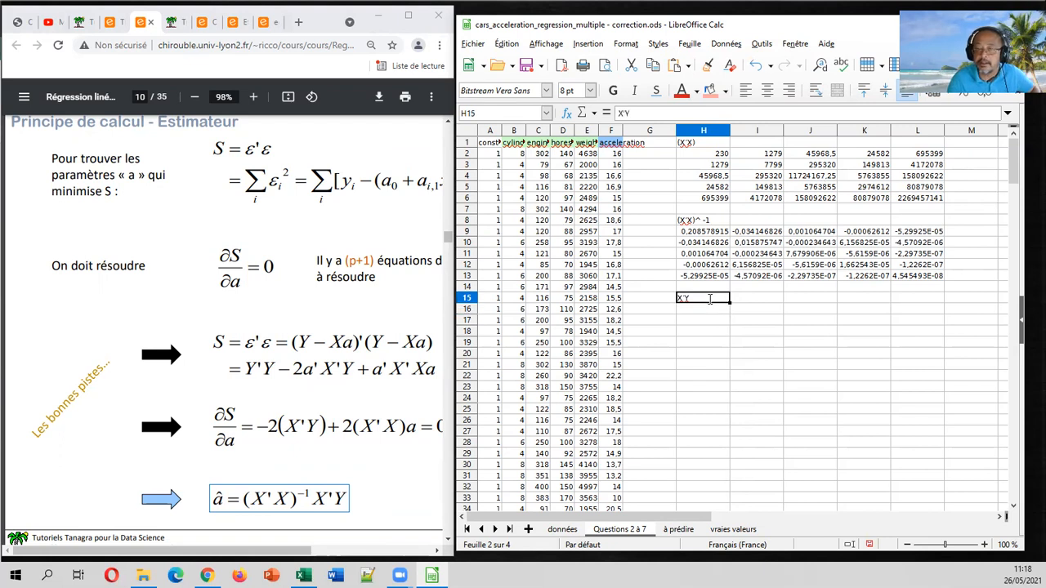
left_click(641, 113)
key("Return")
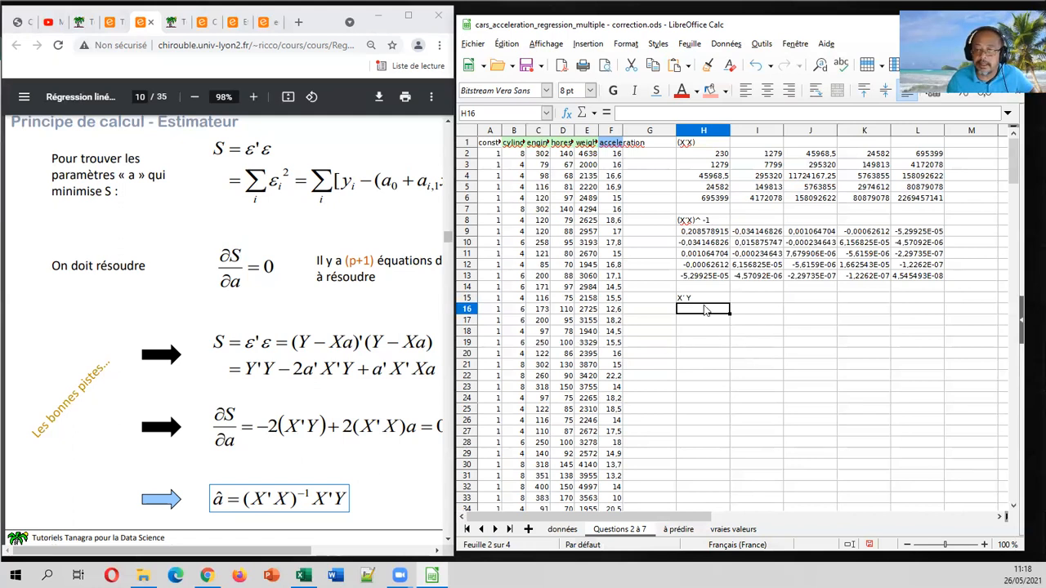
Start a produitmat formula over H16:H20 with transpose(A2:E231) as its first matrix.
left_click_drag(705, 311, 705, 360)
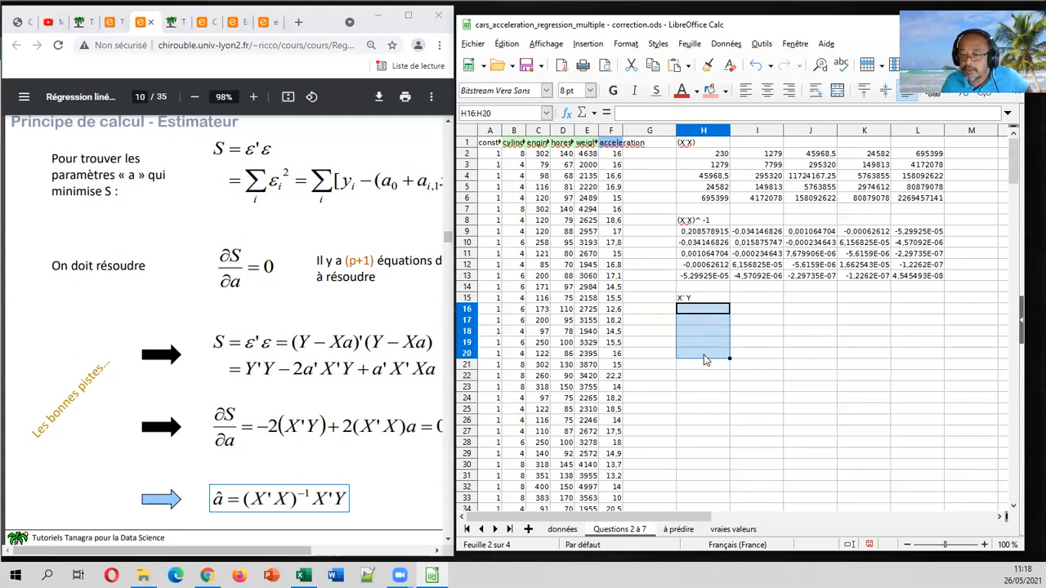
left_click(652, 113)
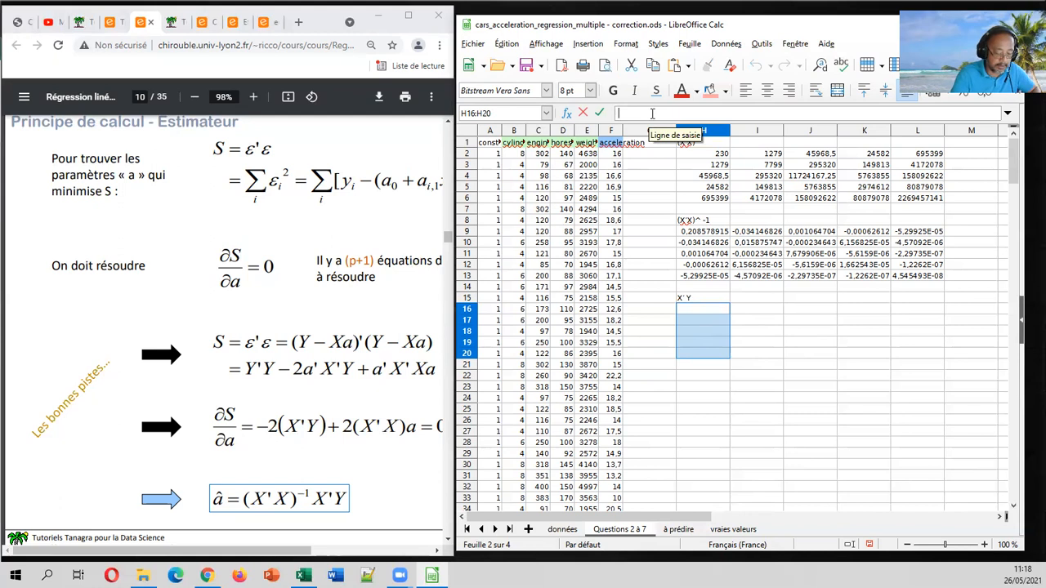
type("=")
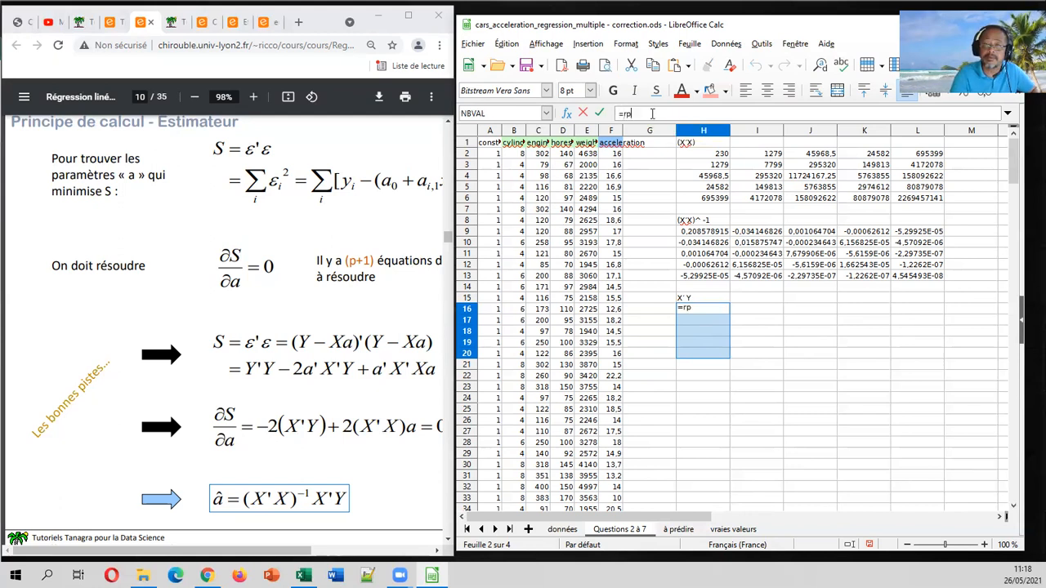
type("produit")
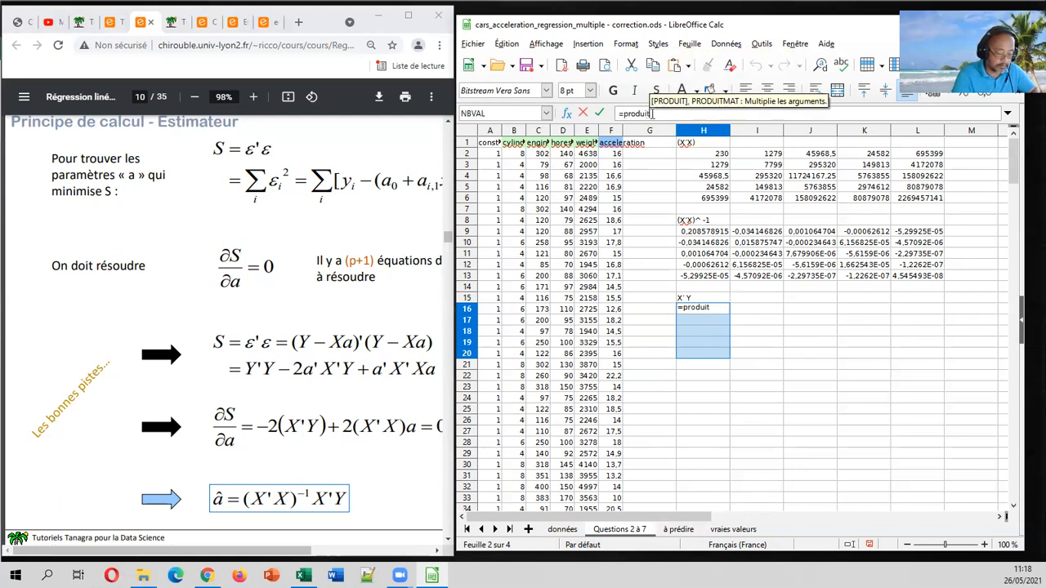
type("mat(transpose(")
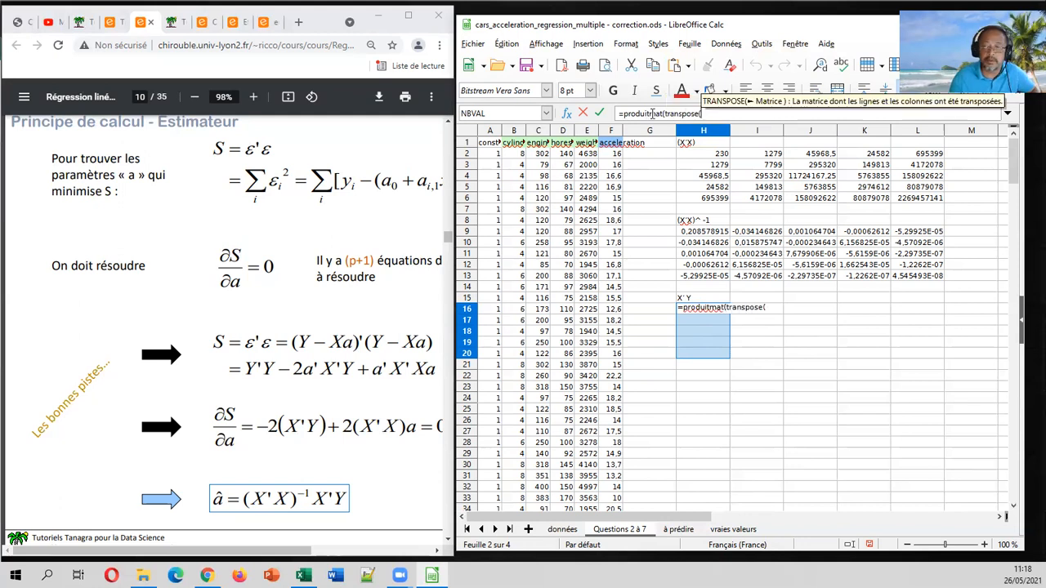
left_click_drag(1013, 164, 1019, 454)
left_click_drag(590, 353, 485, 156)
left_click(757, 114)
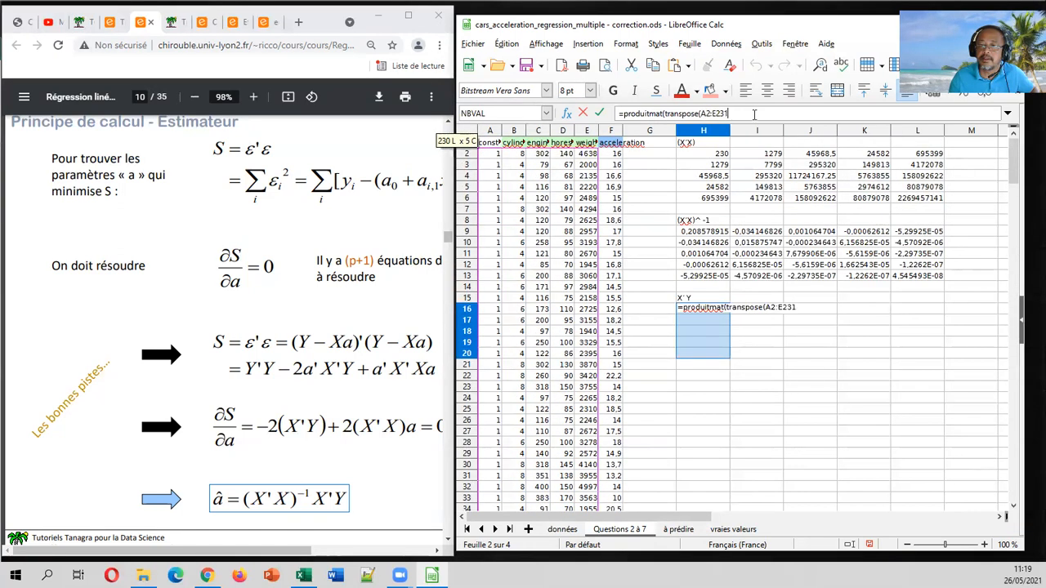
type(");")
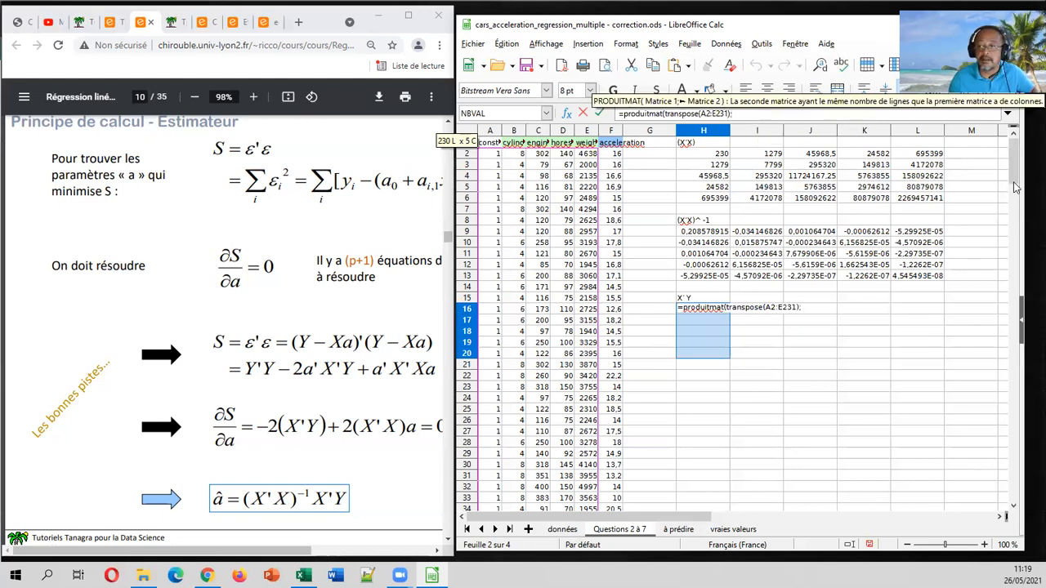
Add F2:F231 as the second matrix and validate the product as an array formula over H16:H20.
left_click_drag(1018, 181, 996, 451)
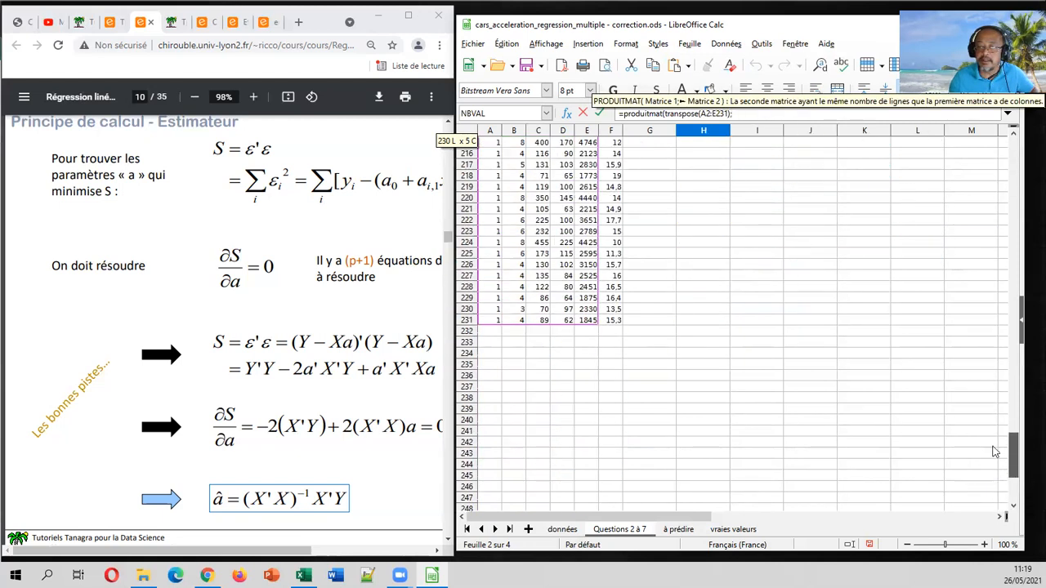
left_click_drag(614, 321, 615, 153)
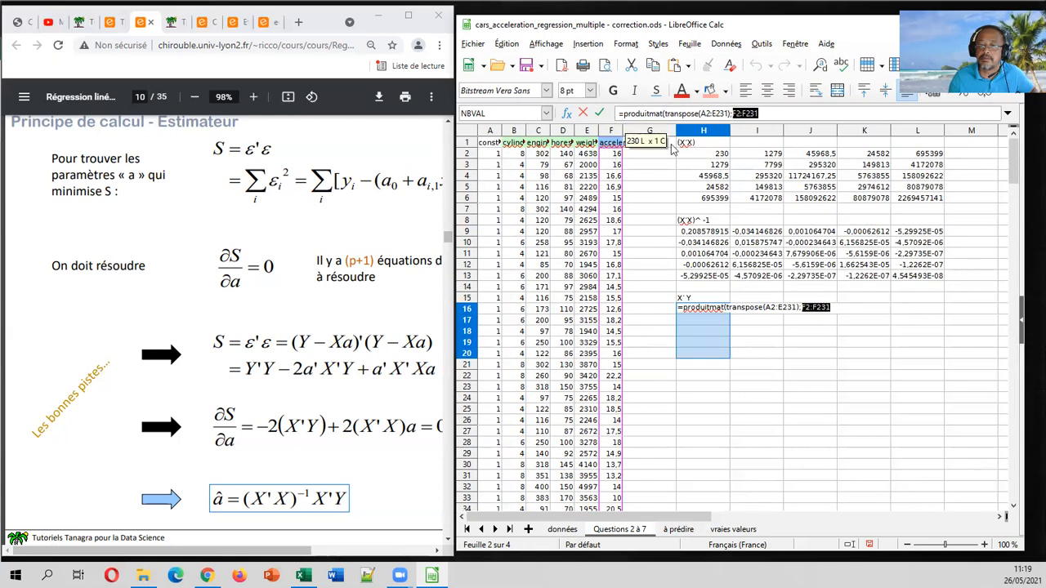
left_click(772, 118)
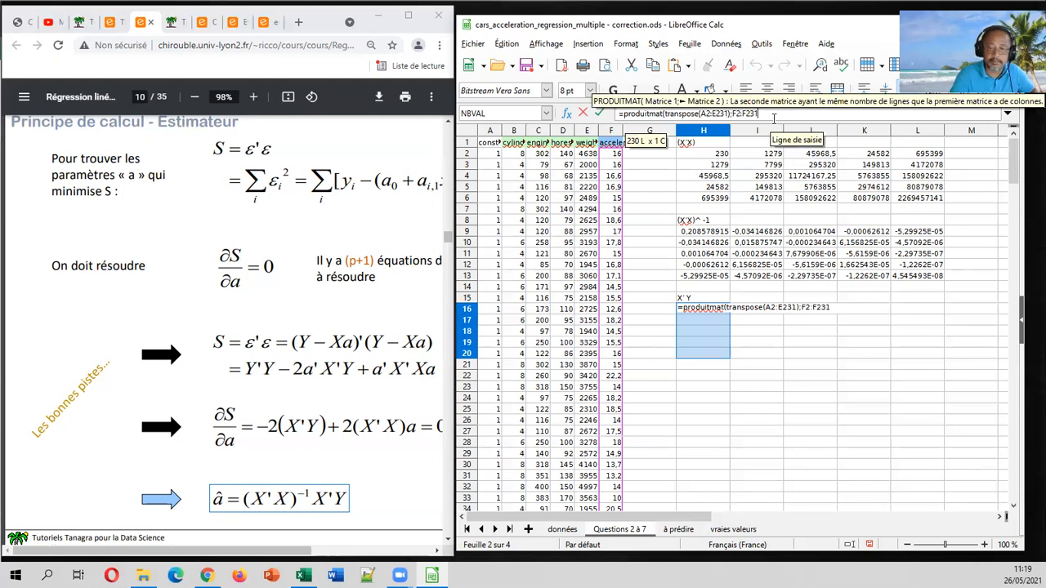
key("ctrl+shift+Return")
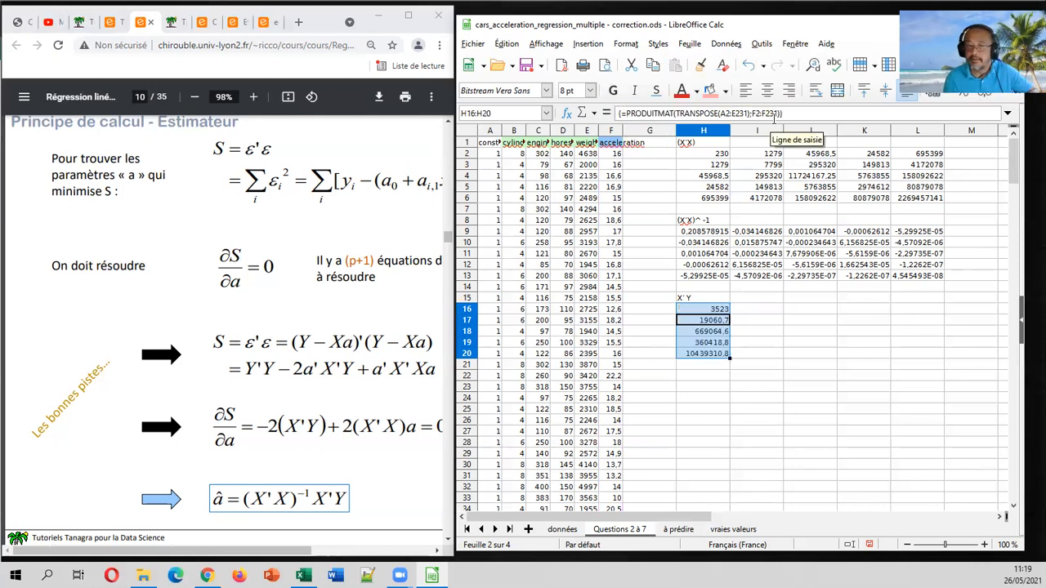
Enter the label a^ in K15 for the estimated coefficients.
left_click(855, 303)
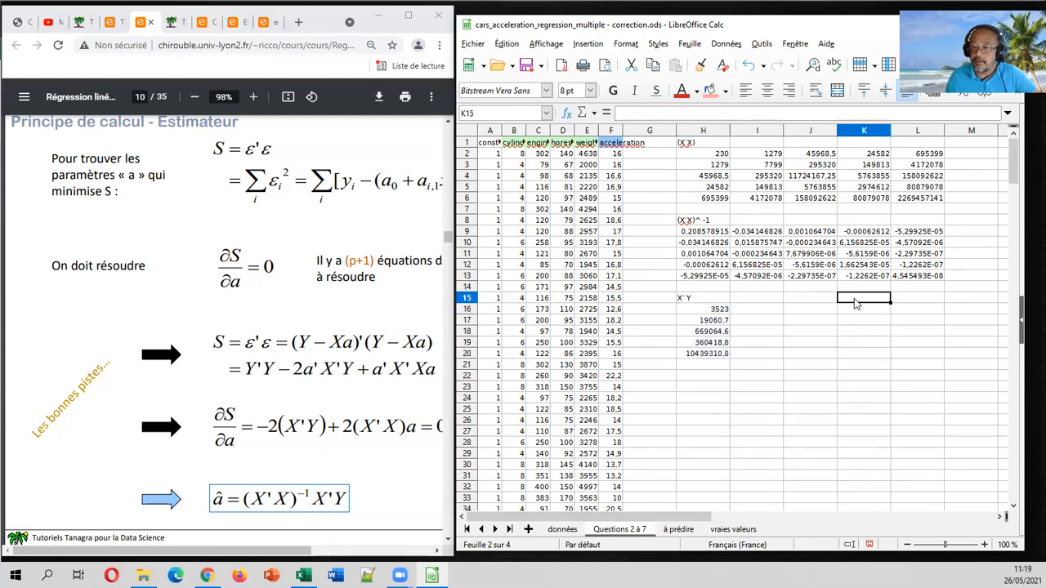
type("a^")
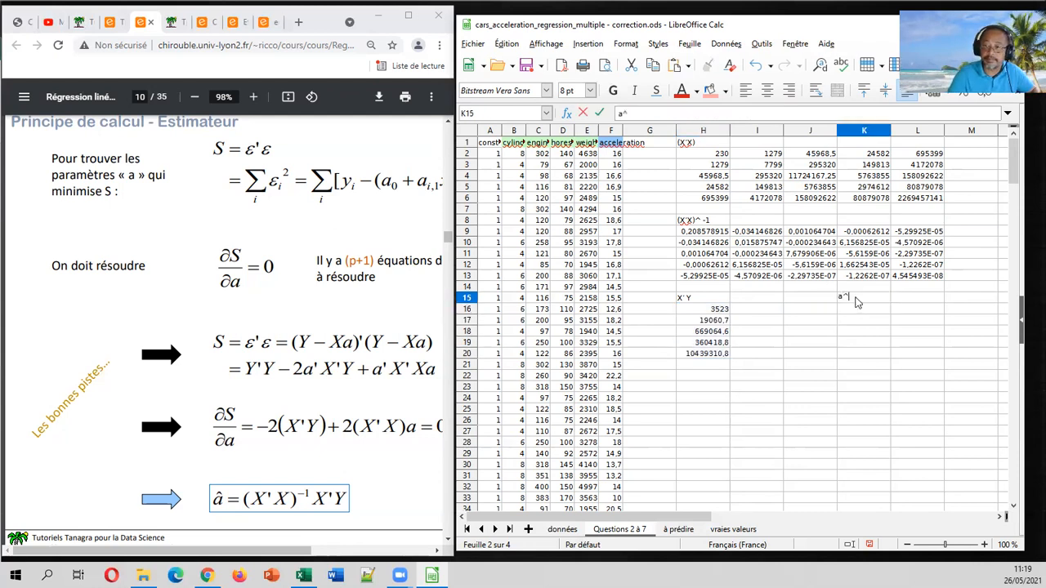
key("Return")
Compute the estimated coefficients in K16:K20 with the array formula produitmat(H9:L13;H16:H20).
type("=")
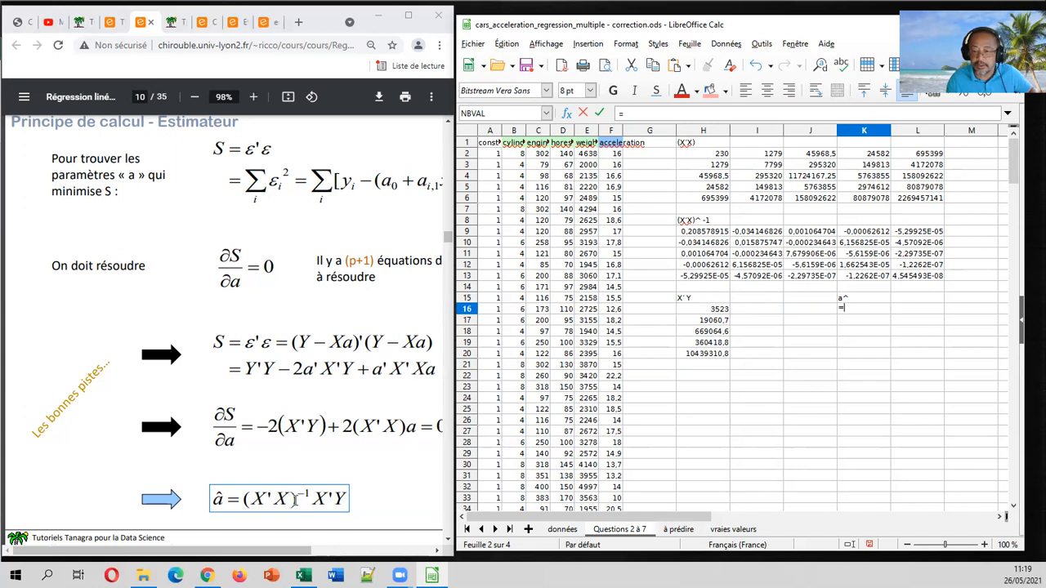
type("p")
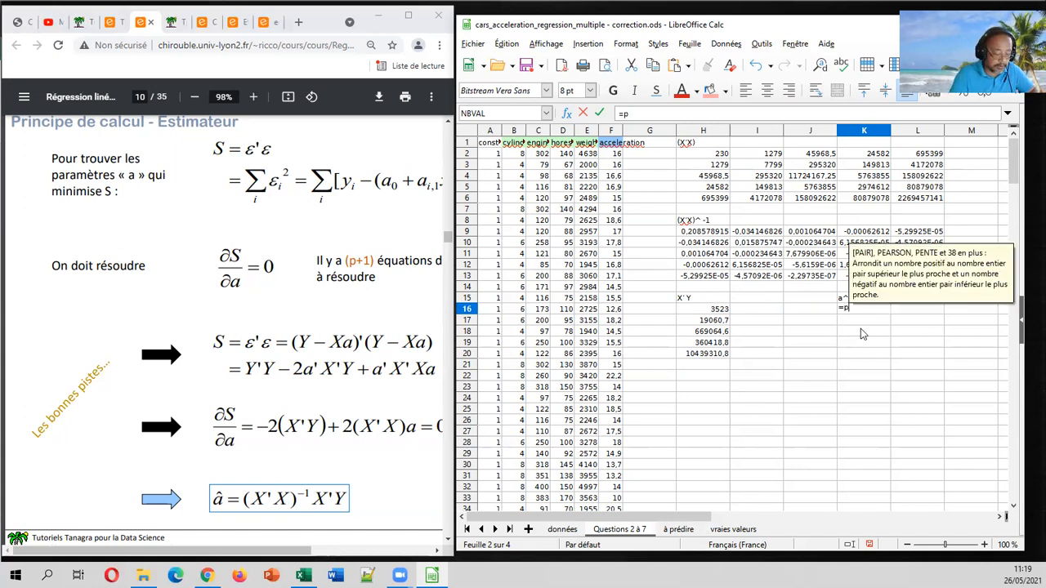
type("roduitmat(")
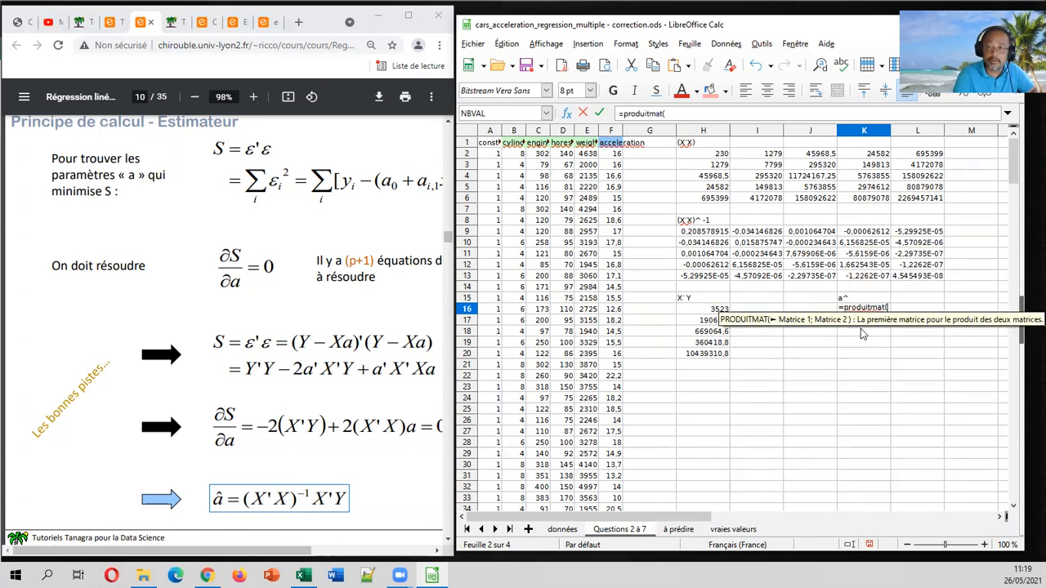
left_click_drag(715, 231, 901, 284)
type(";")
left_click_drag(717, 309, 715, 362)
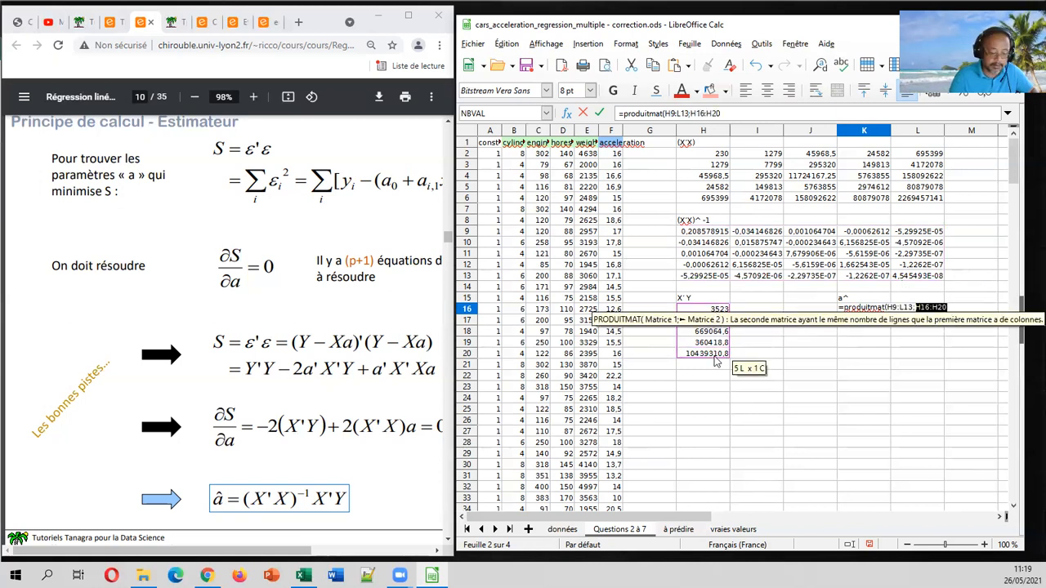
type(")")
key("ctrl+shift+Return")
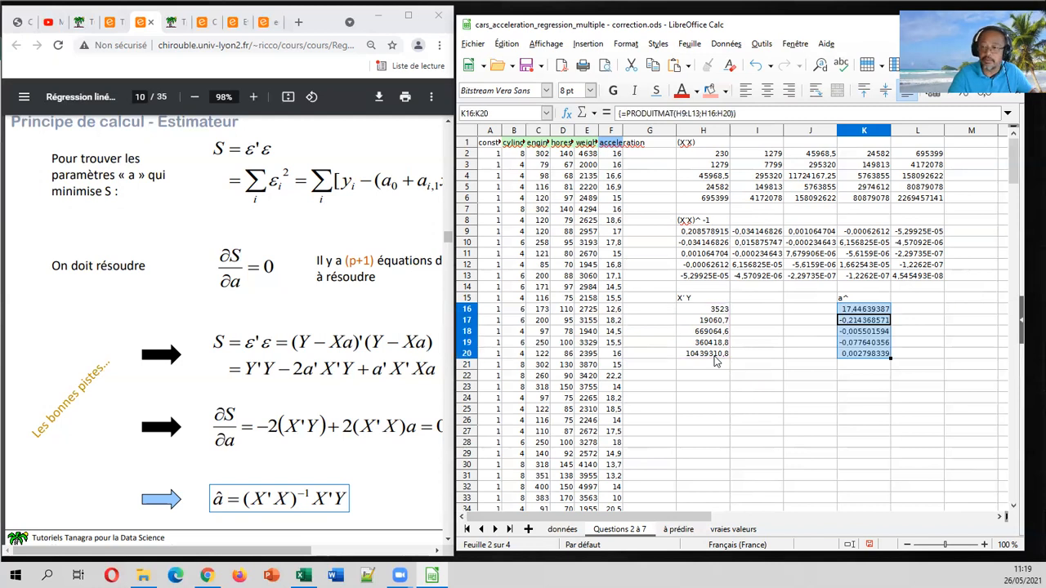
Enter the label a0 (const) in J16, beside the first estimated coefficient.
left_click(771, 333)
left_click(808, 302)
left_click(811, 310)
type("a0 (const")
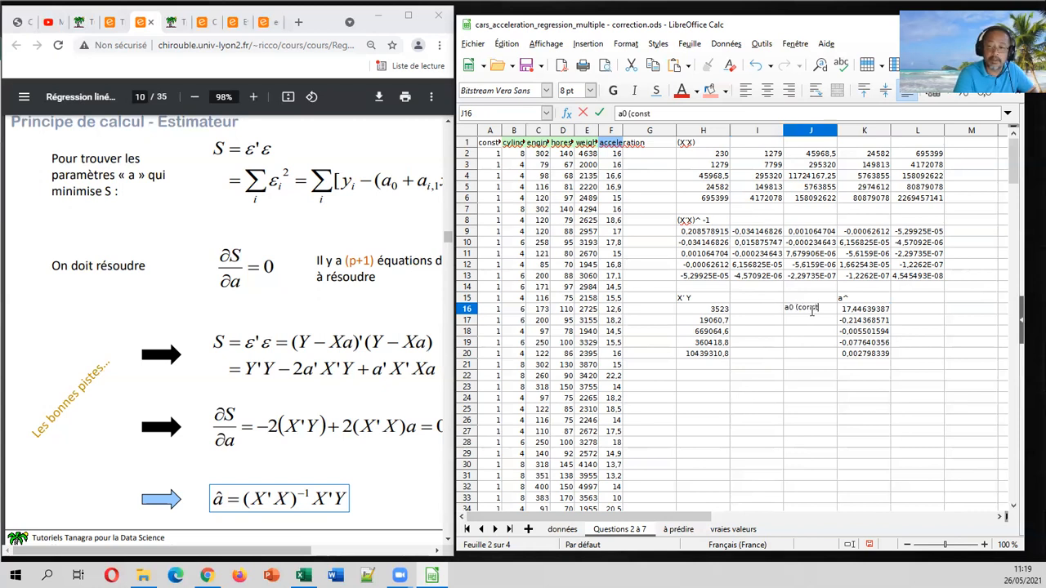
key("Return")
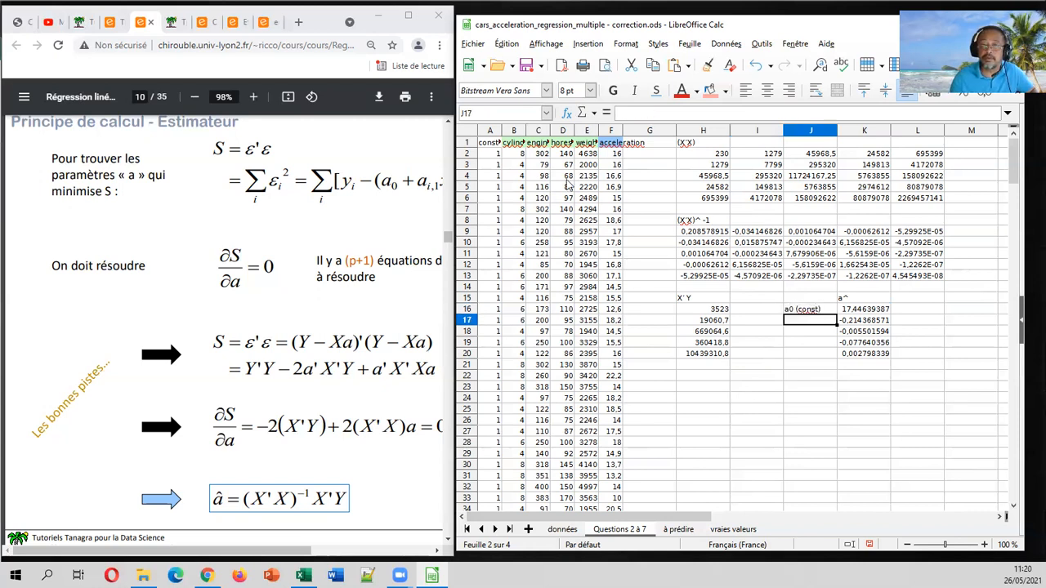
left_click_drag(514, 142, 589, 143)
key("F2")
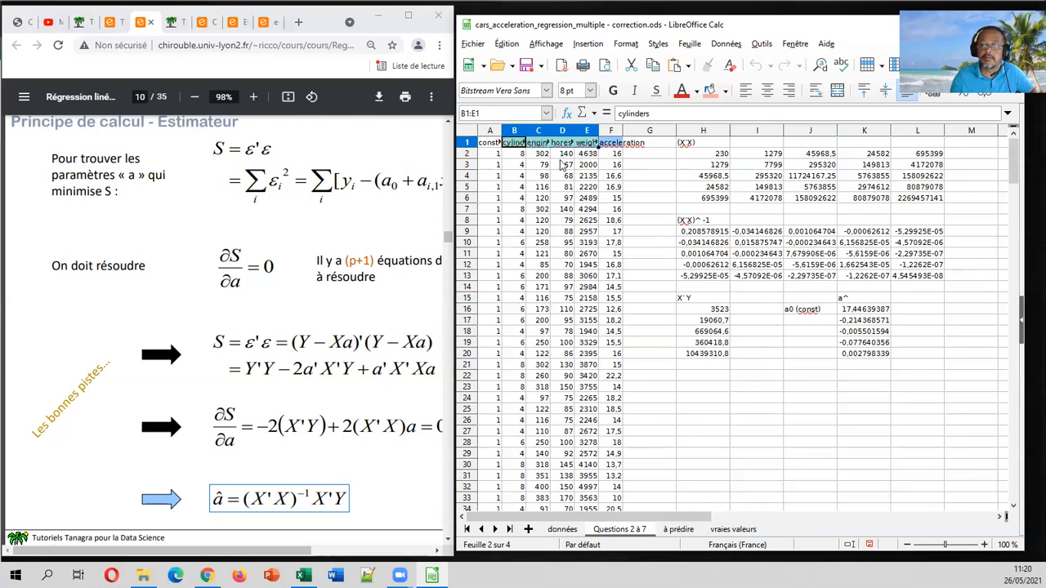
key("Return")
key("Return")
key("Return")
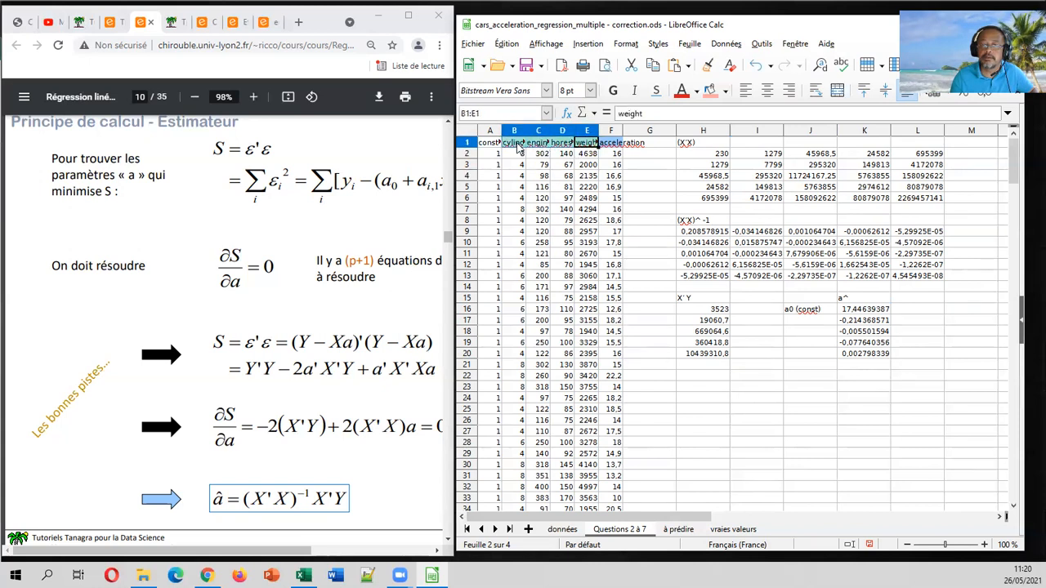
right_click(576, 148)
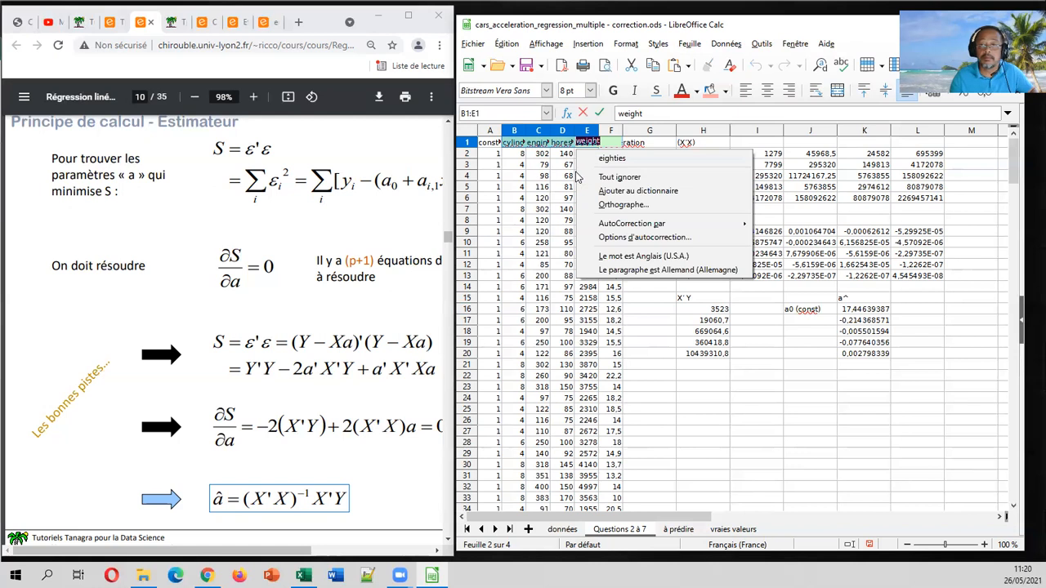
key("Escape")
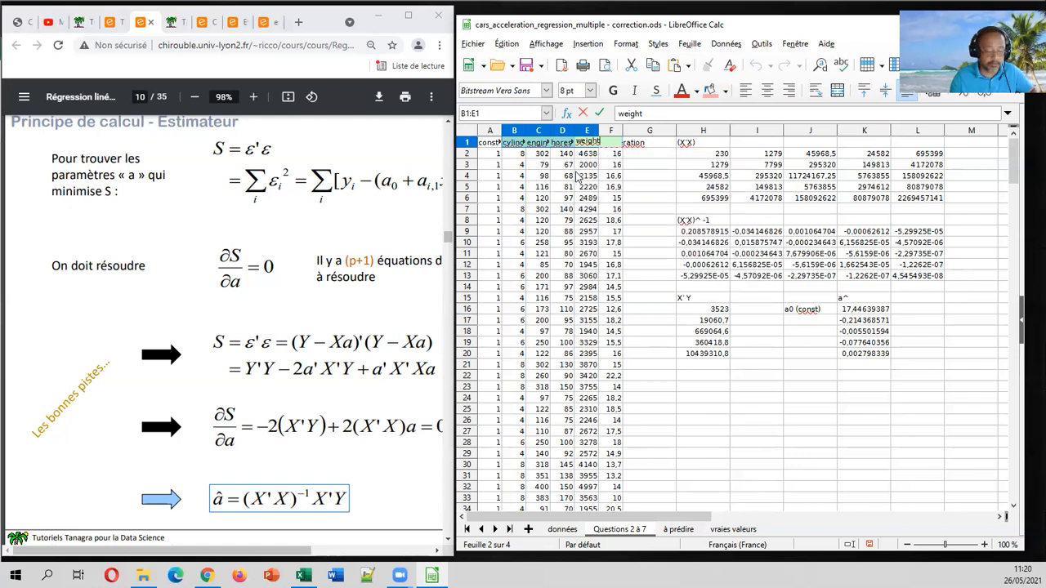
left_click(576, 208)
Copy the variable names in B1:E1 and paste them transposed into J17:J20 beside the coefficients.
left_click(590, 147)
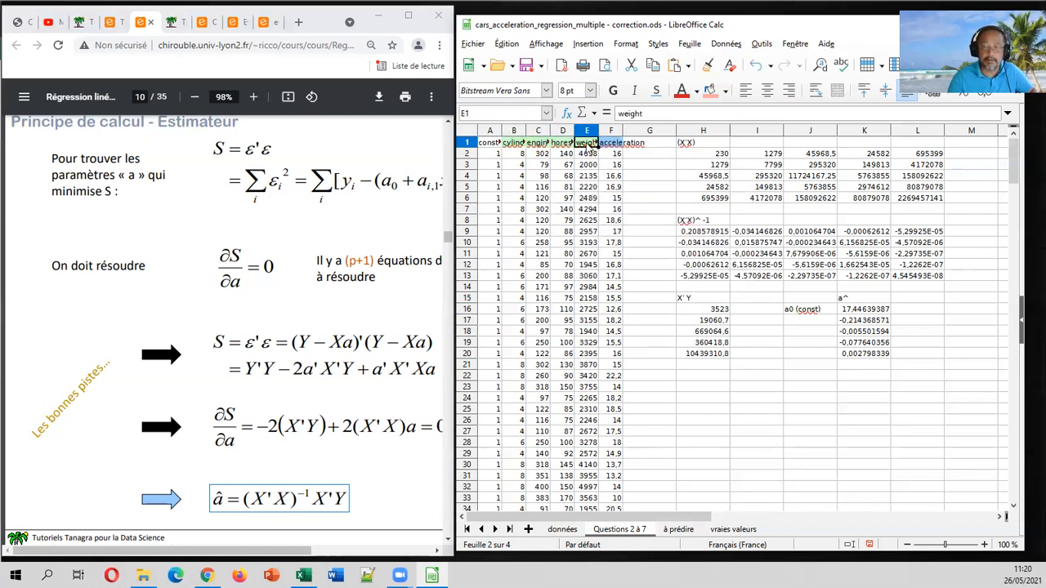
key("shift+Left")
key("shift+Left")
key("shift+Left")
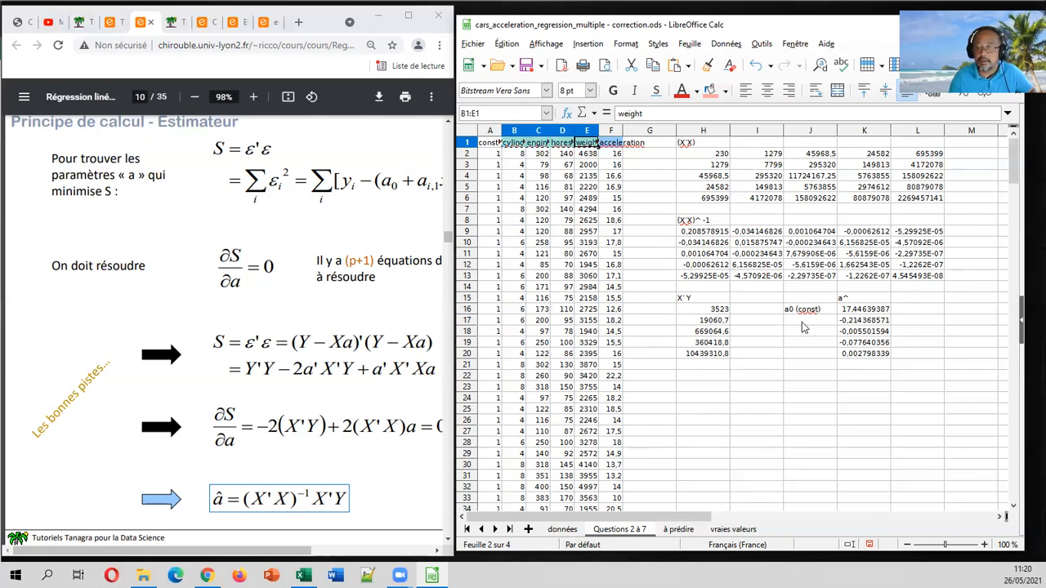
left_click(807, 321)
right_click(815, 317)
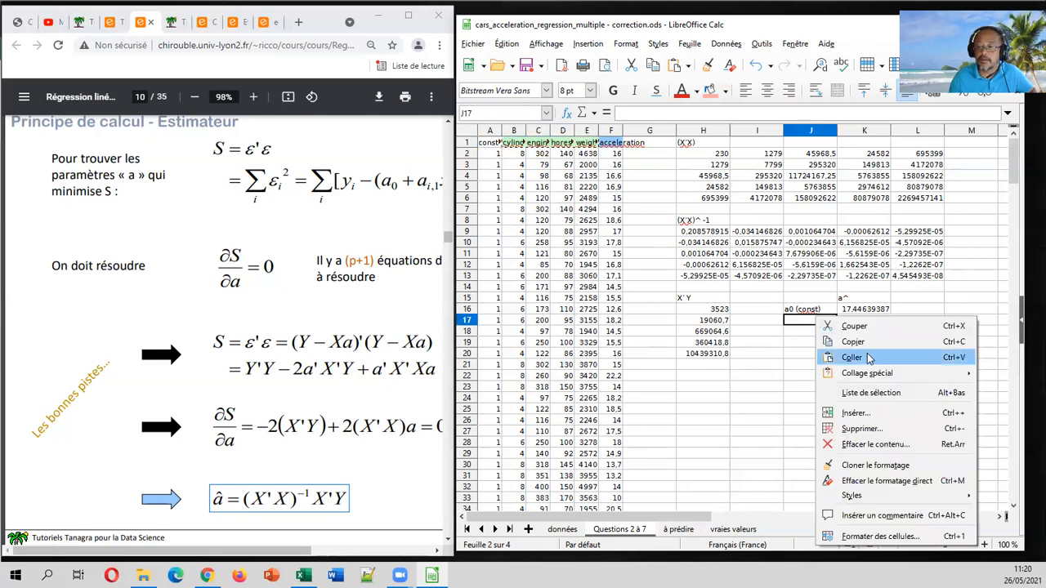
mouse_move(867, 373)
left_click(734, 445)
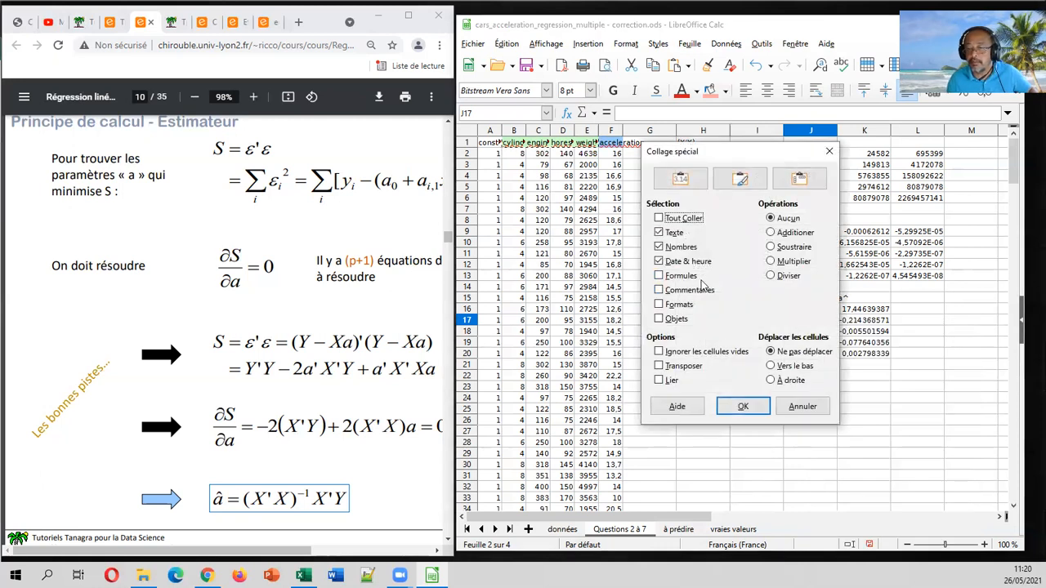
left_click(658, 365)
left_click(744, 406)
left_click(781, 377)
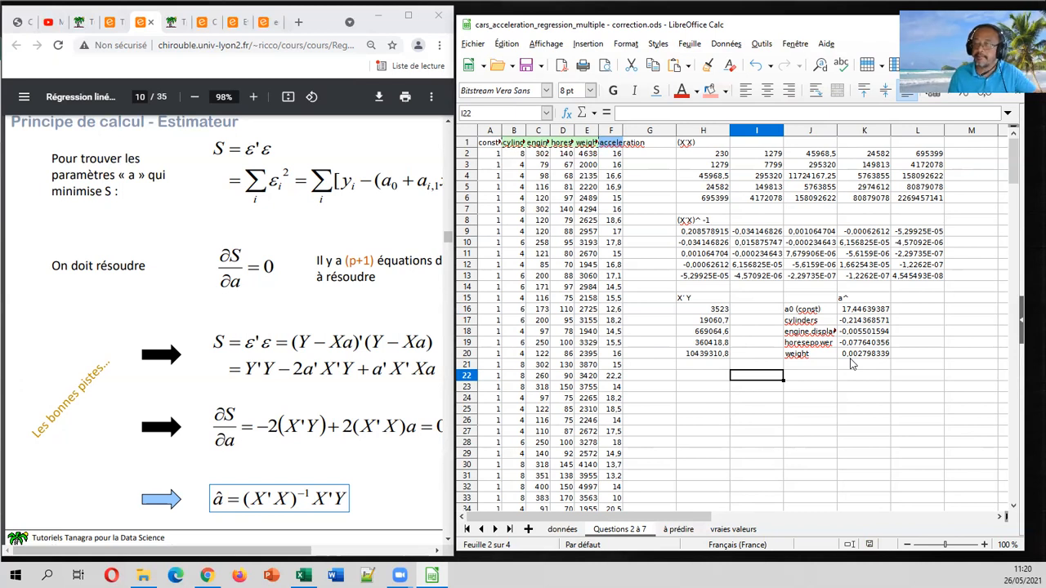
Read question 4 of the TD exercise sheet and bring up page 33 of the regression course slides.
left_click(94, 22)
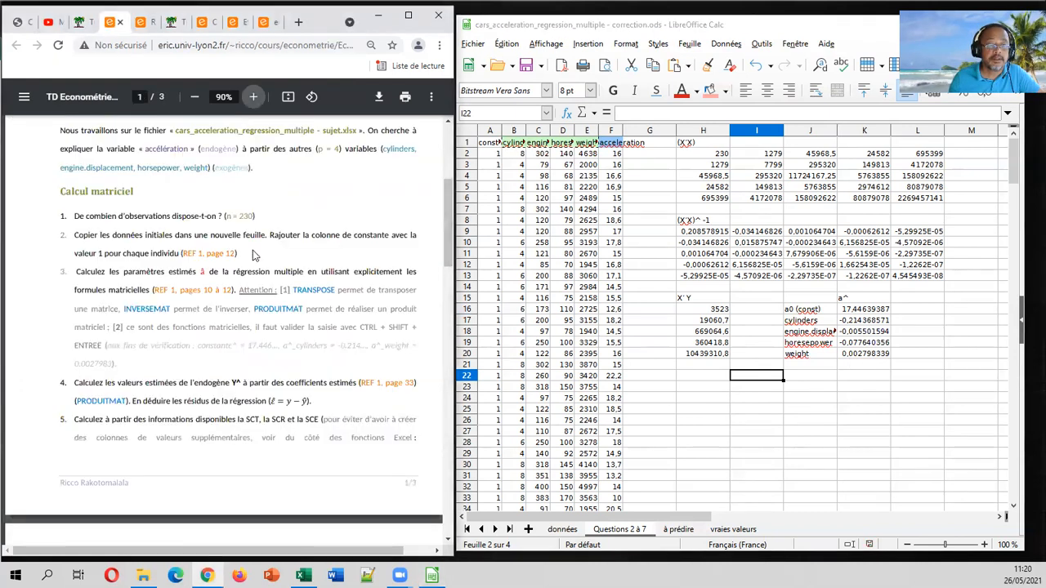
scroll(219, 321, "down", 1)
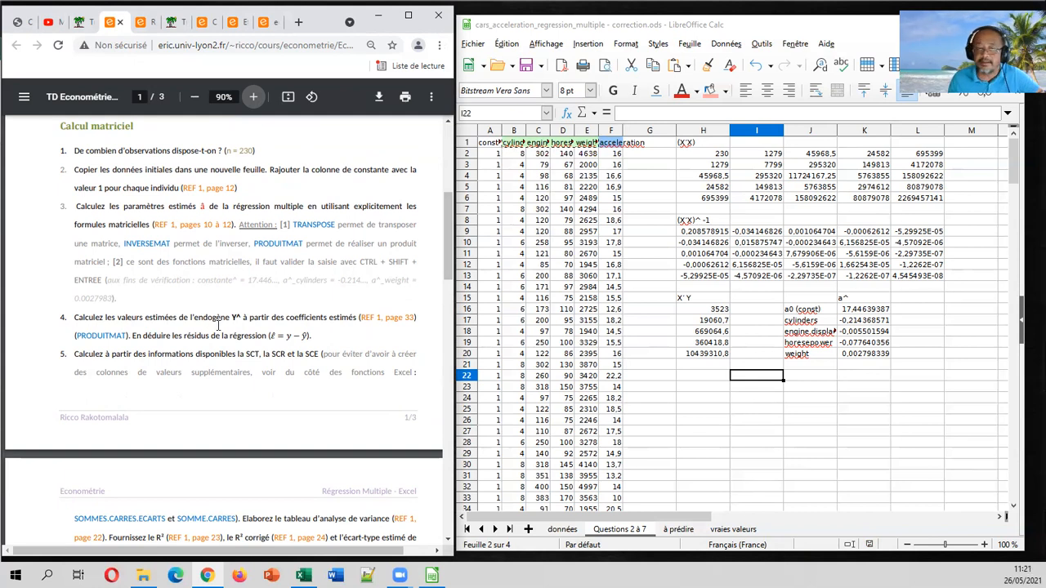
left_click(143, 22)
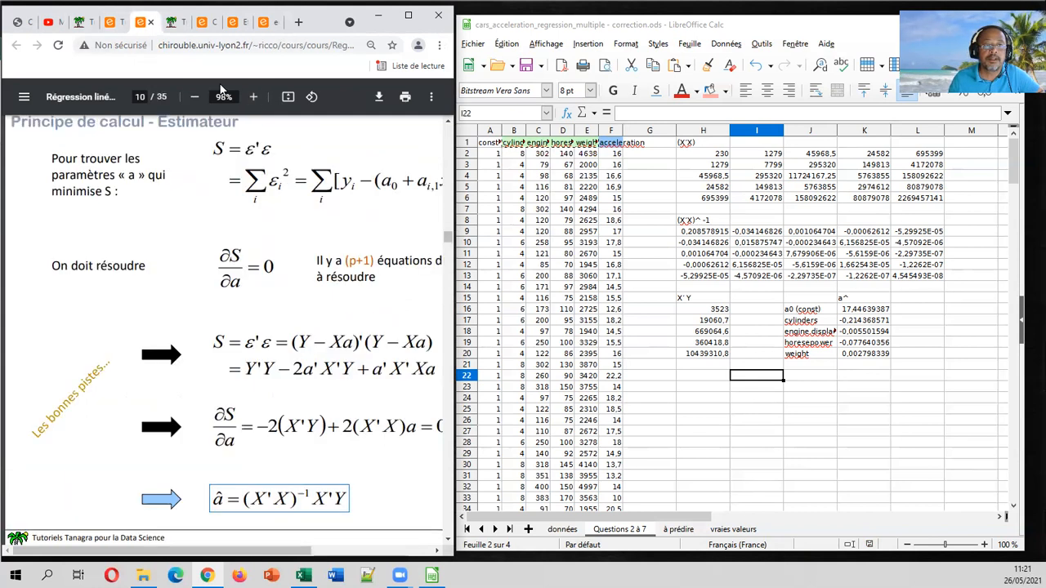
scroll(449, 236, "down", 5)
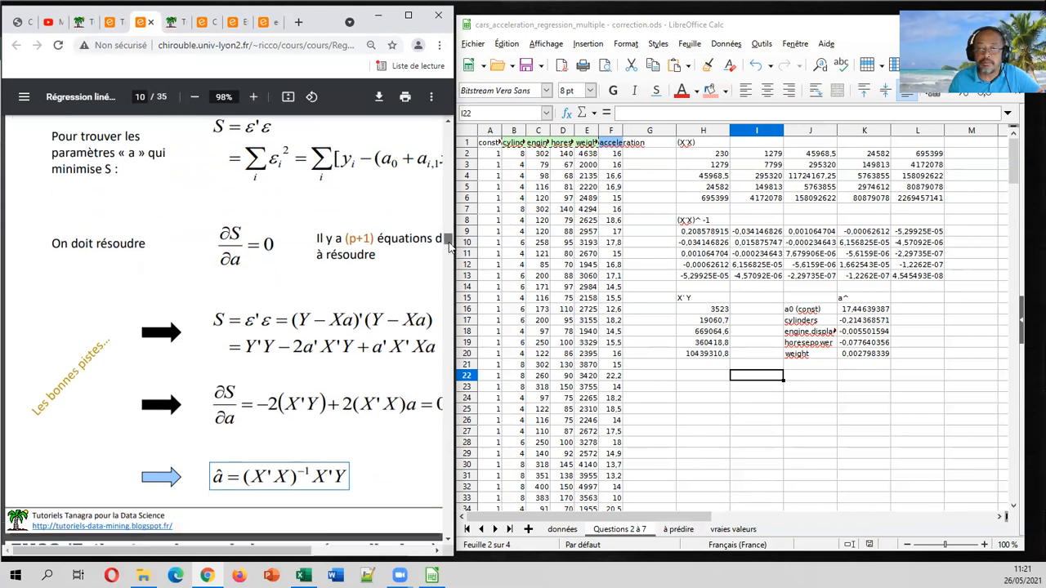
left_click(142, 97)
type("33")
key("Return")
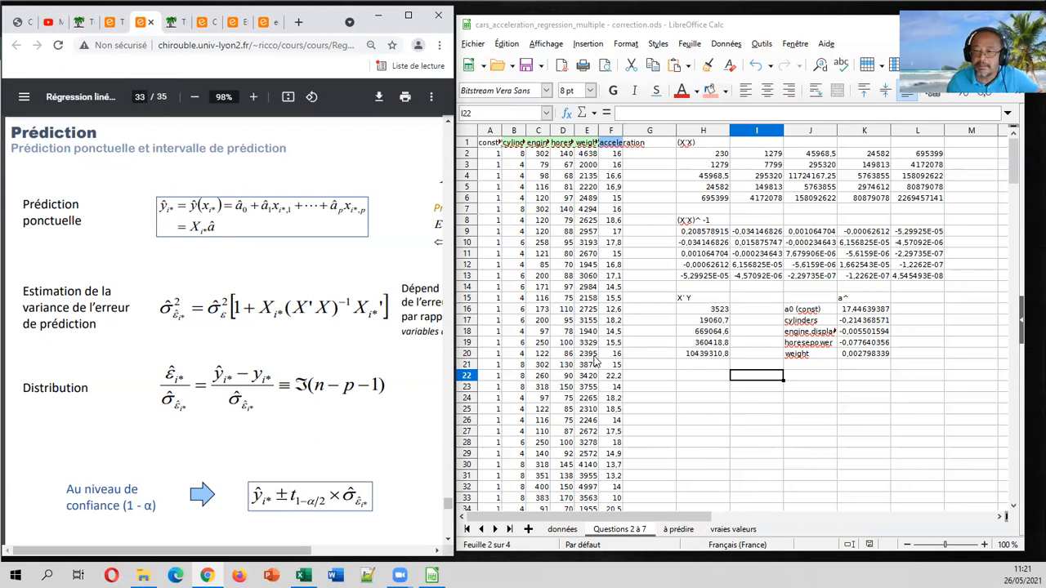
Look at the à prédire and vraies valeurs sheets, and return to the Questions 2 à 7 sheet.
left_click(679, 529)
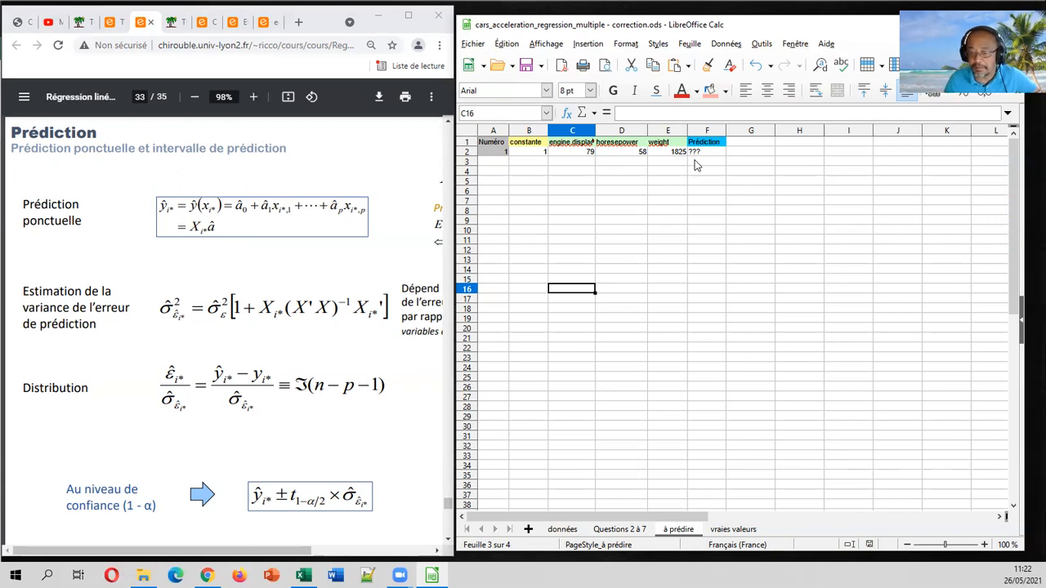
left_click(732, 530)
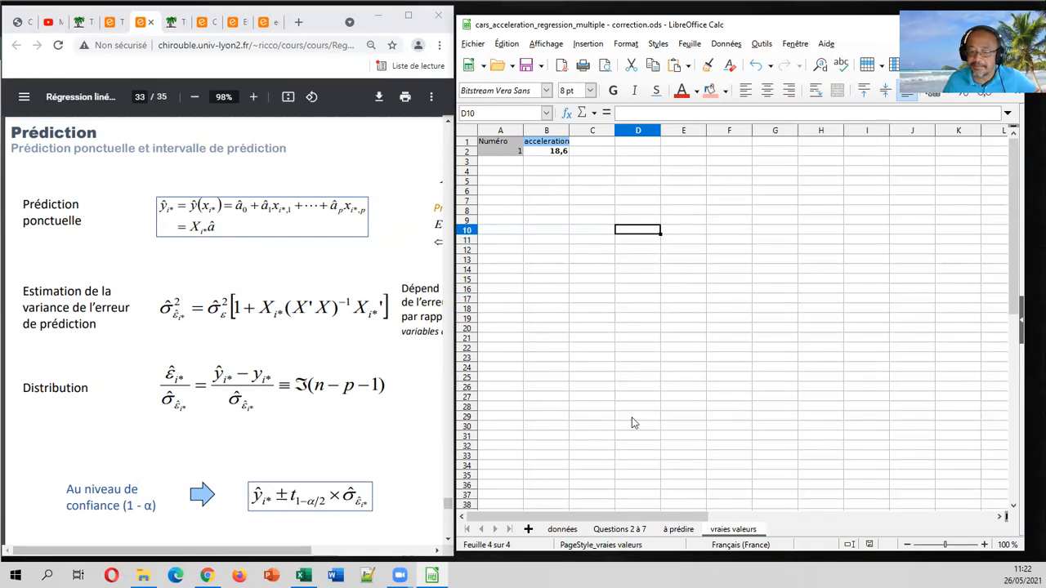
left_click(636, 529)
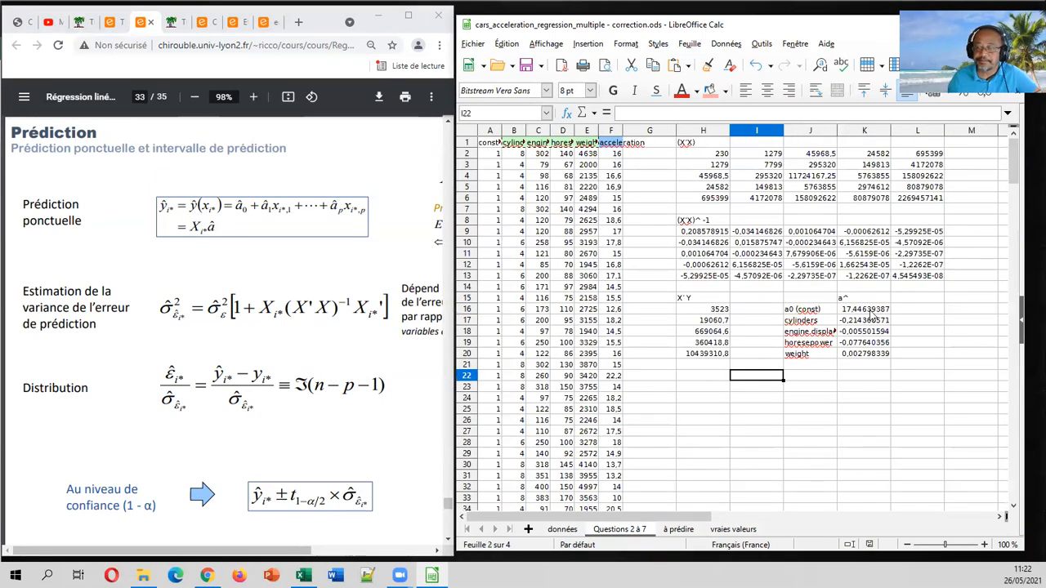
Give the coefficient labels and values in J16:K20 a light red background.
left_click_drag(809, 309, 871, 356)
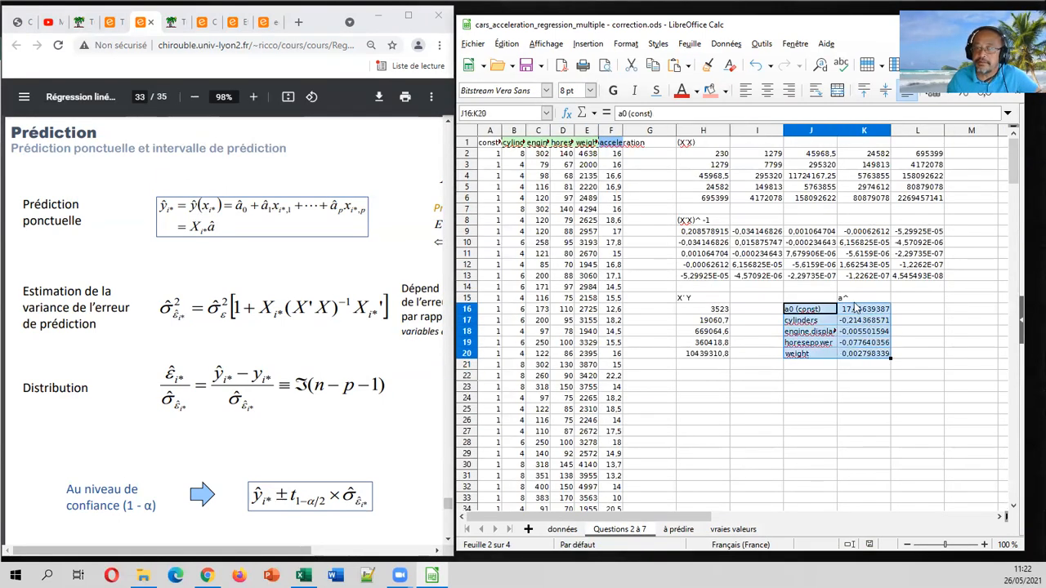
left_click(724, 91)
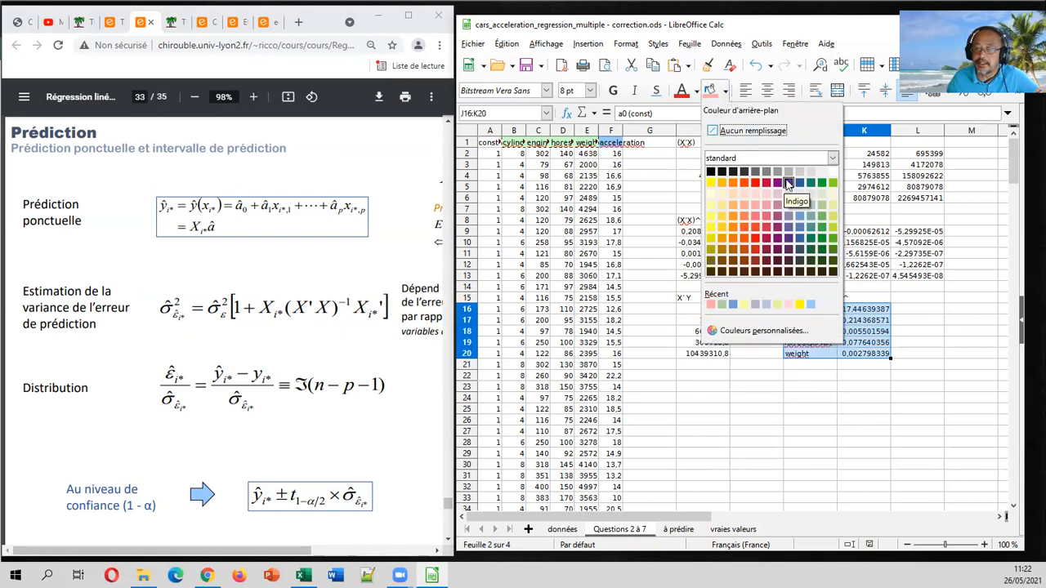
left_click(766, 205)
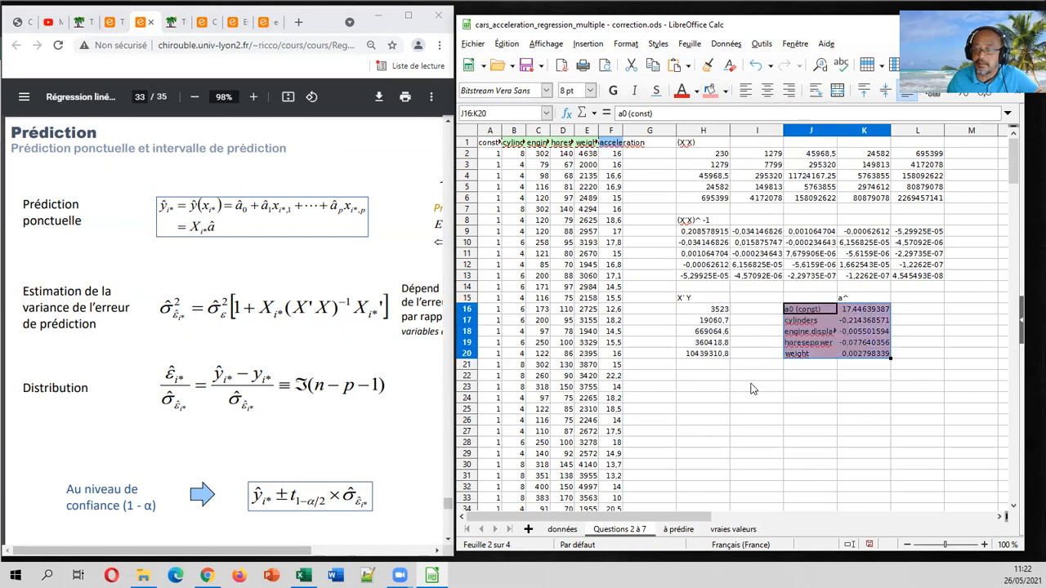
left_click(752, 387)
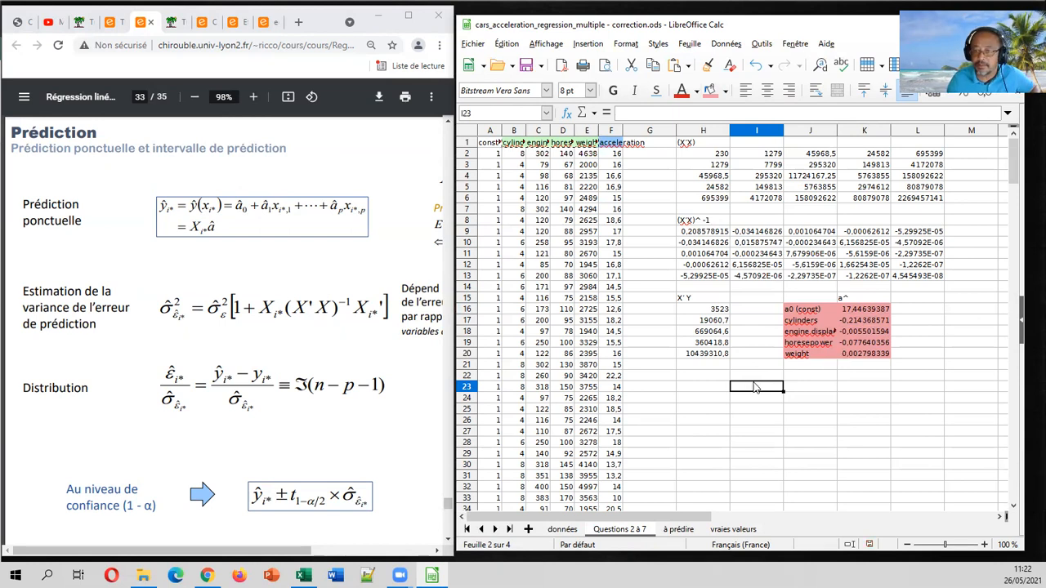
left_click(722, 389)
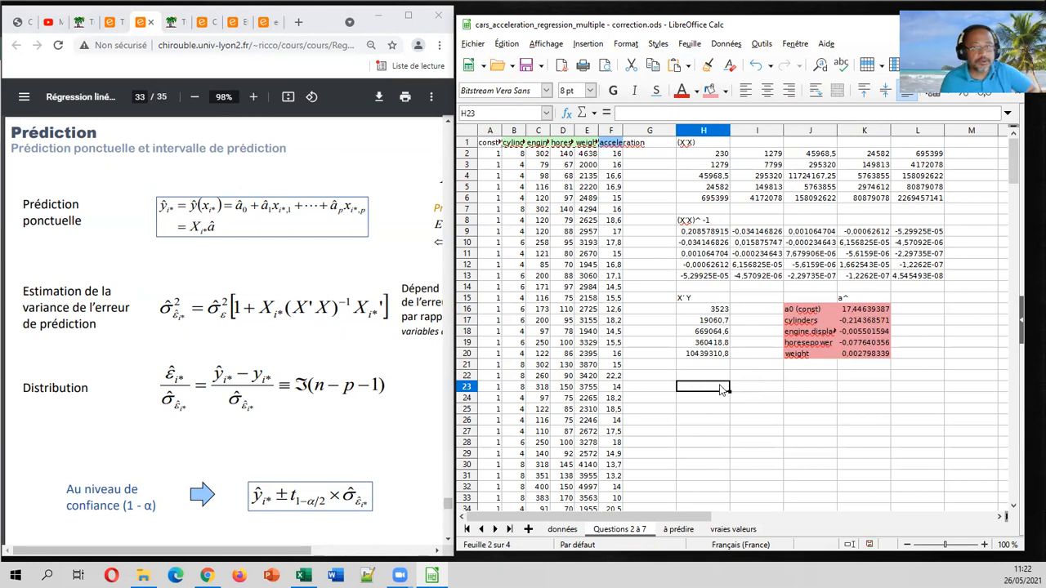
Check question 4 in the TD exercise sheet and insert a new column before column G.
left_click(105, 22)
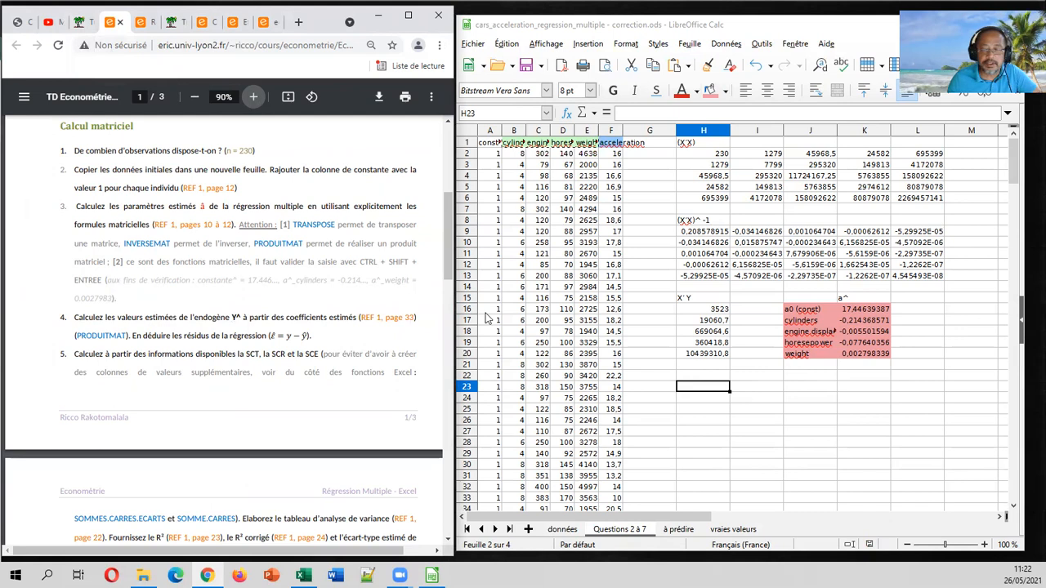
left_click(640, 131)
right_click(640, 131)
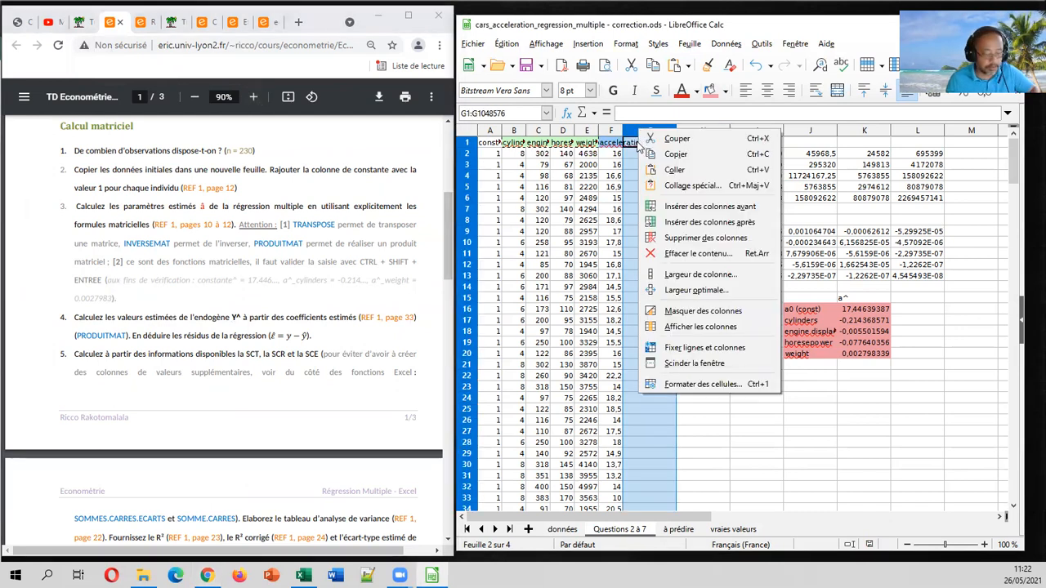
left_click(639, 144)
right_click(646, 136)
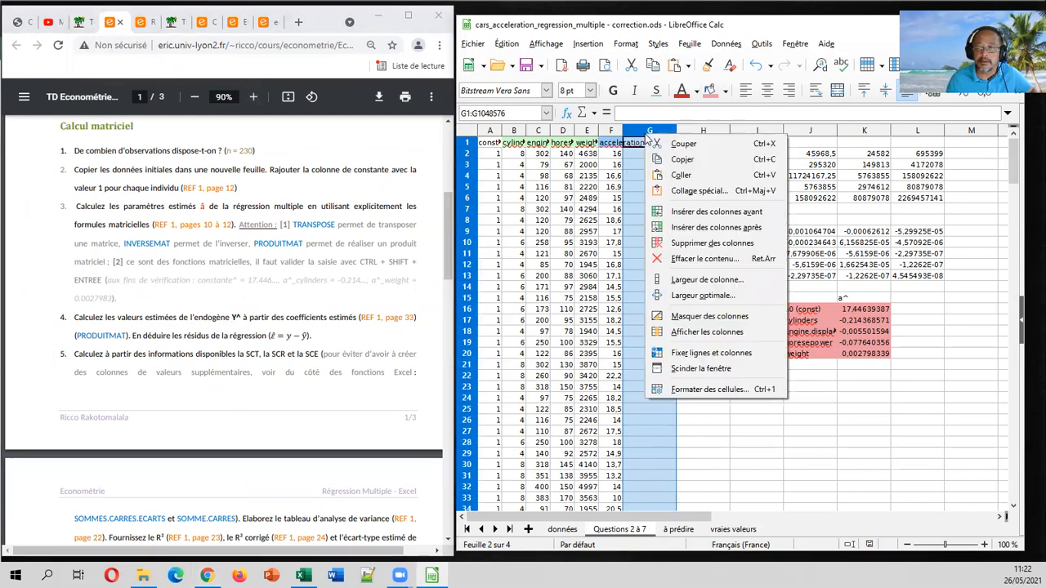
left_click(696, 212)
Enter the header Y^ in G1 and narrow column G slightly.
left_click(648, 147)
type("Y^")
key("Return")
key("Up")
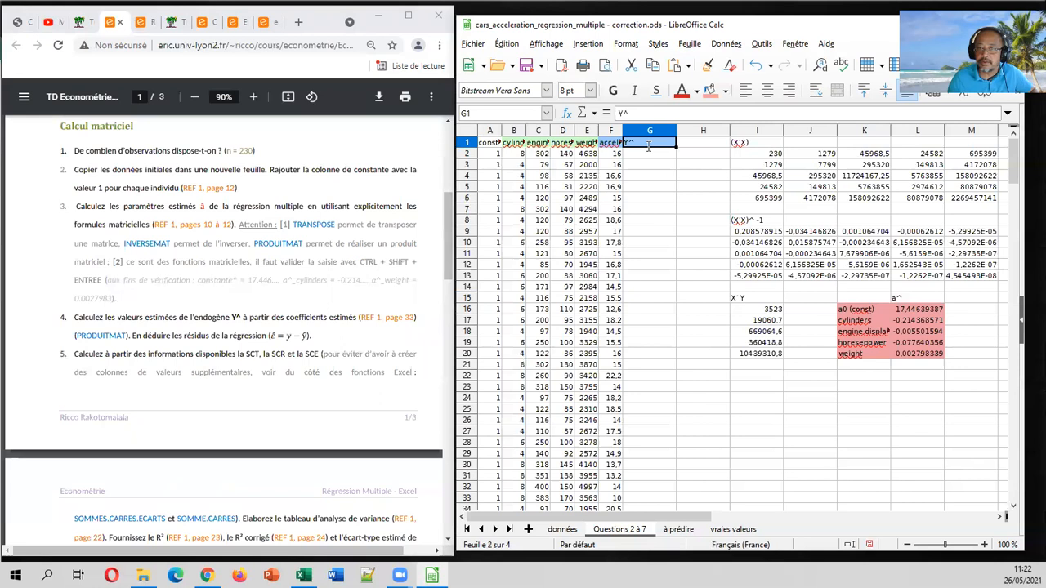
left_click_drag(677, 130, 659, 129)
Check the prediction formula on page 33 of the regression slides and compute the first fitted value in G2 with =PRODUITMAT(A2:E2;$L$16:$L$20).
left_click(141, 22)
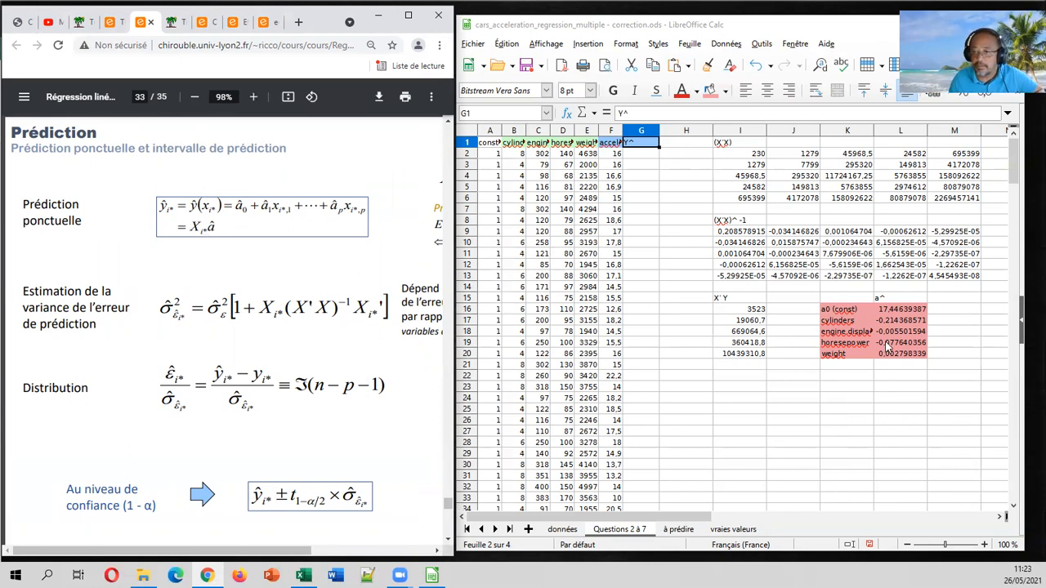
left_click(642, 157)
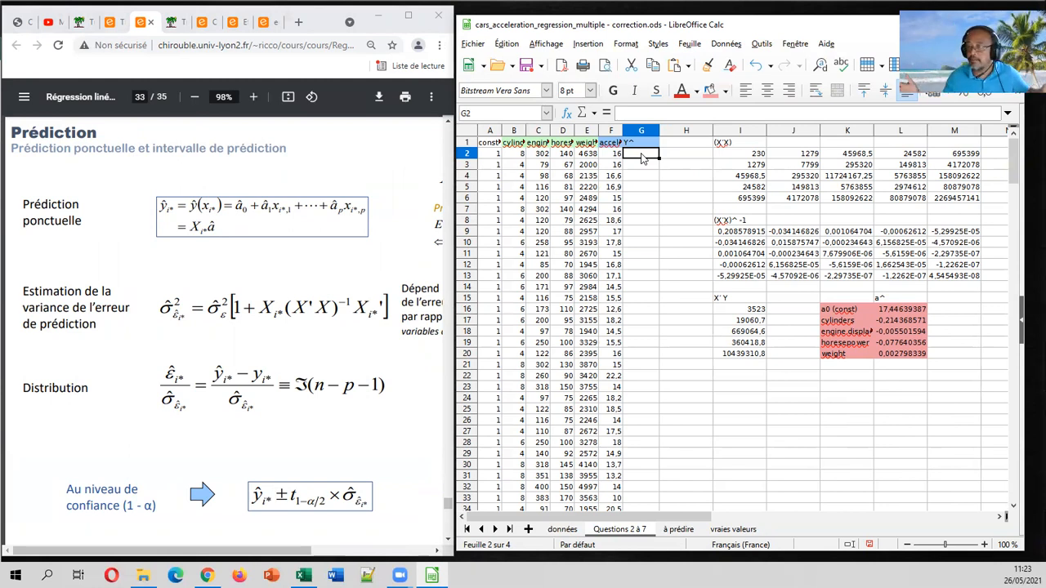
type("=")
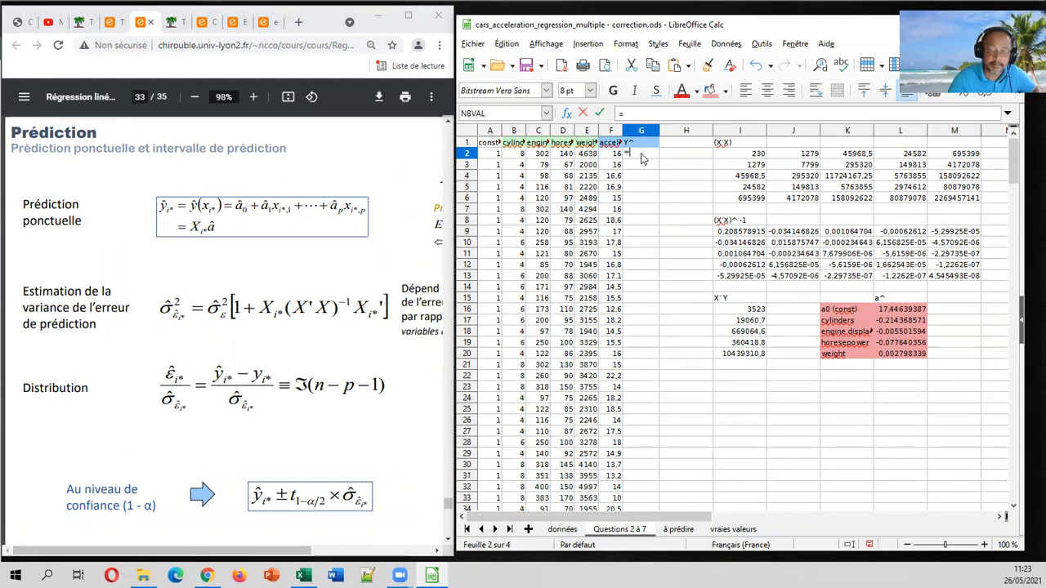
type("produitmat(")
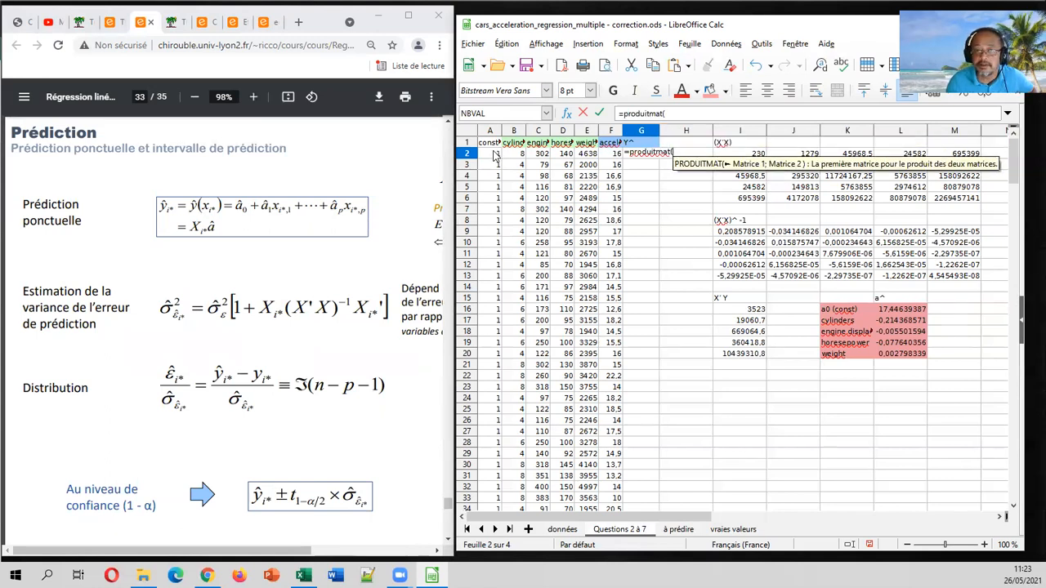
left_click_drag(494, 155, 589, 155)
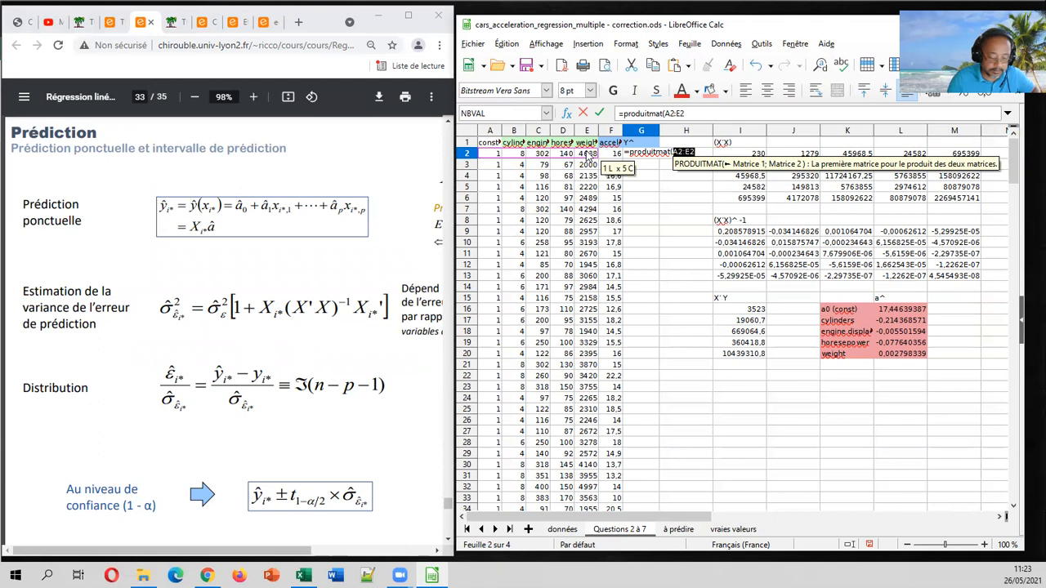
type(";")
left_click_drag(907, 310, 907, 352)
key("F4")
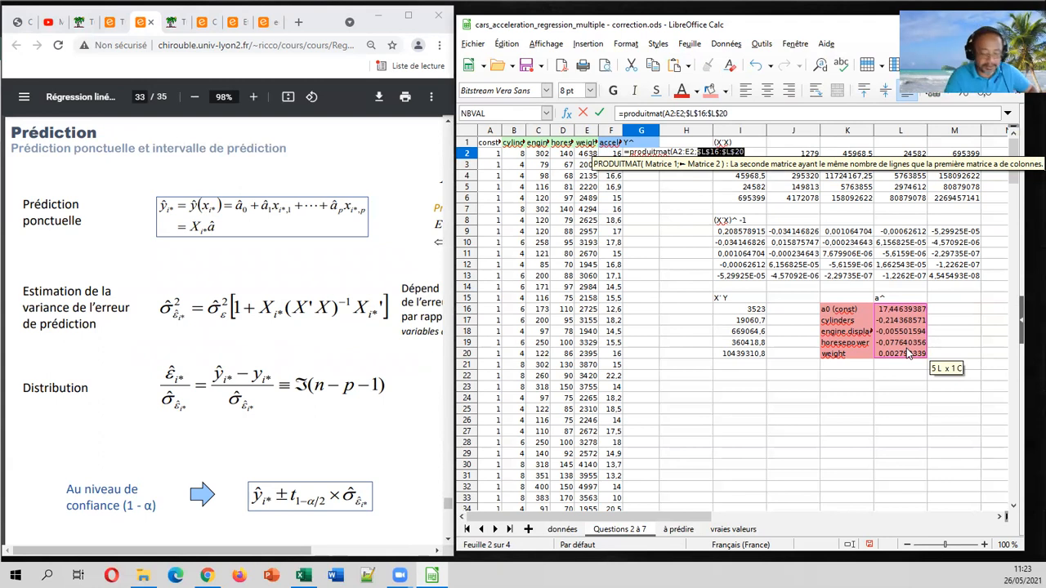
type(")")
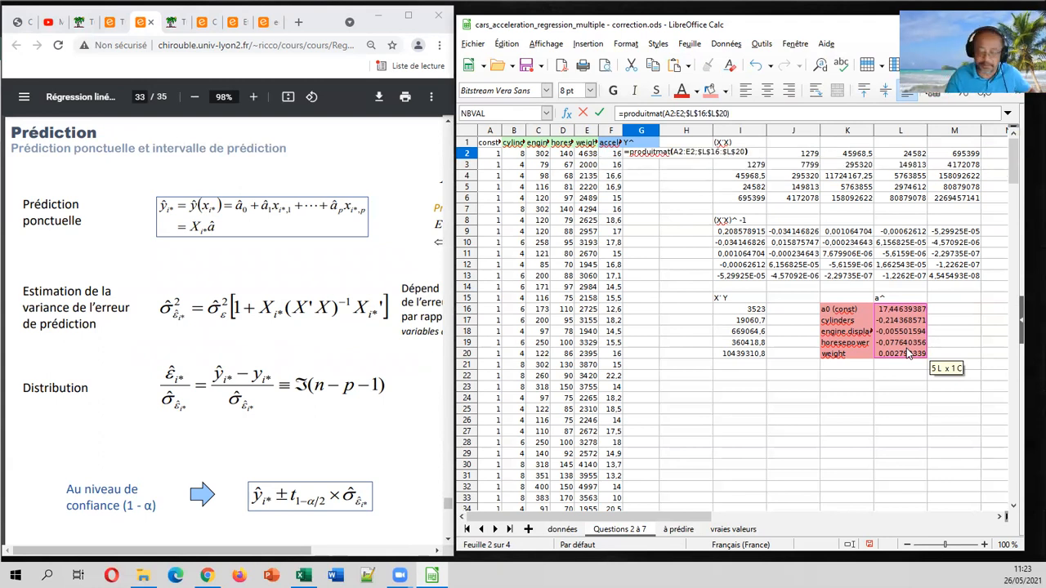
key("Return")
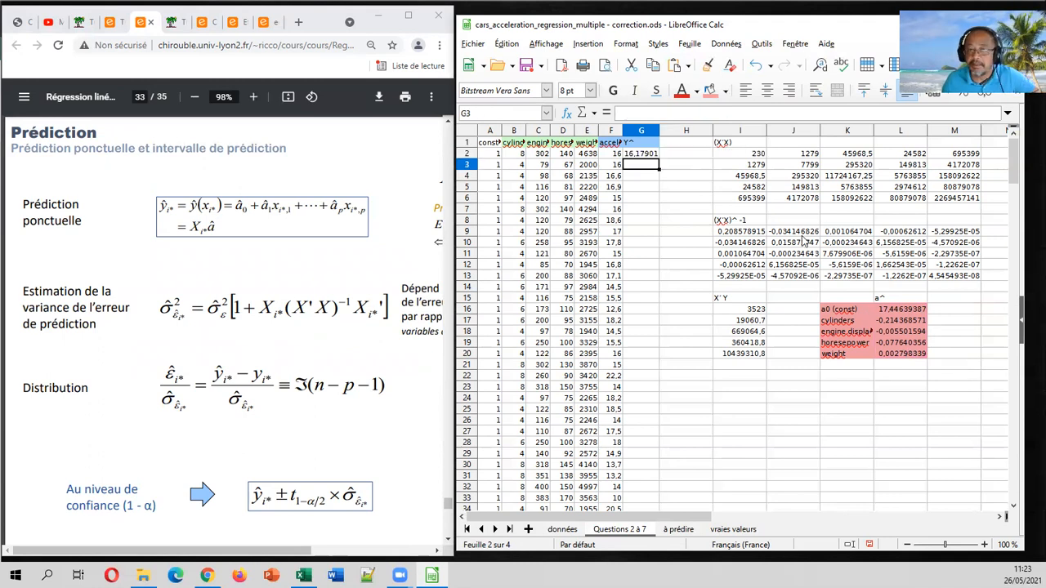
Fill the G2 formula down the Y^ column for all observations and narrow column G slightly.
left_click(634, 156)
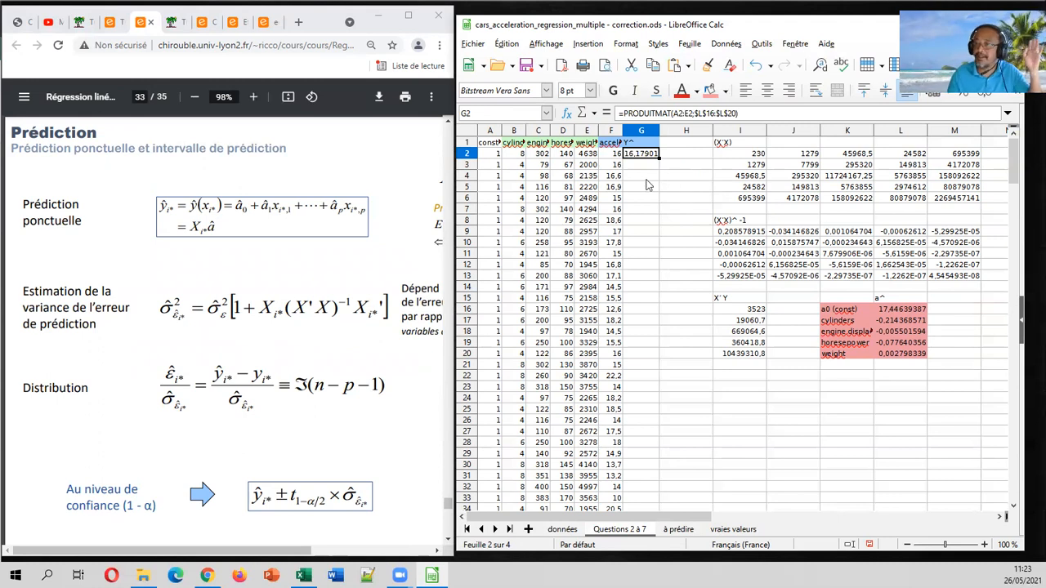
double_click(658, 158)
left_click(651, 198)
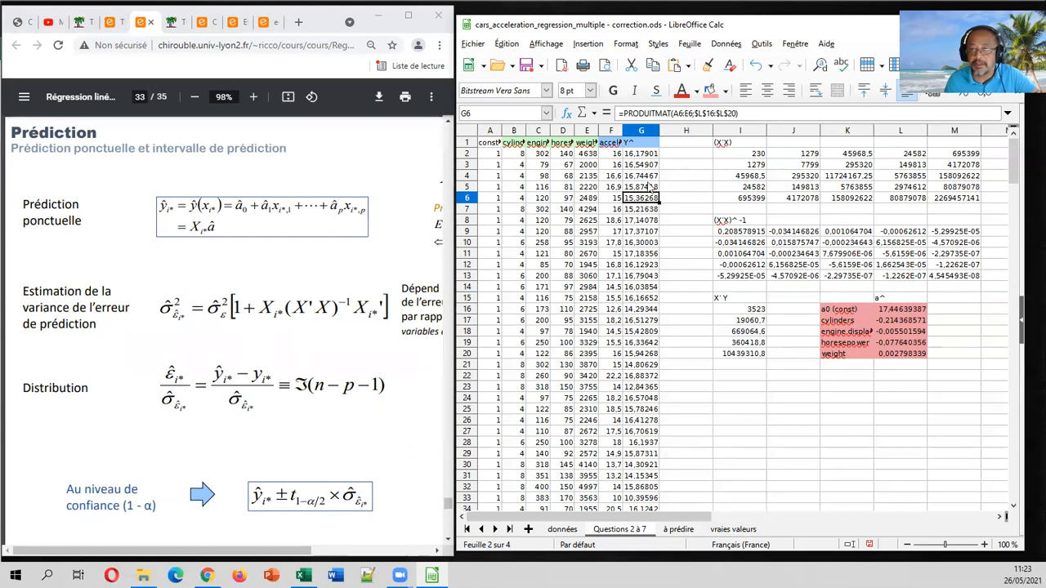
left_click_drag(659, 131, 652, 132)
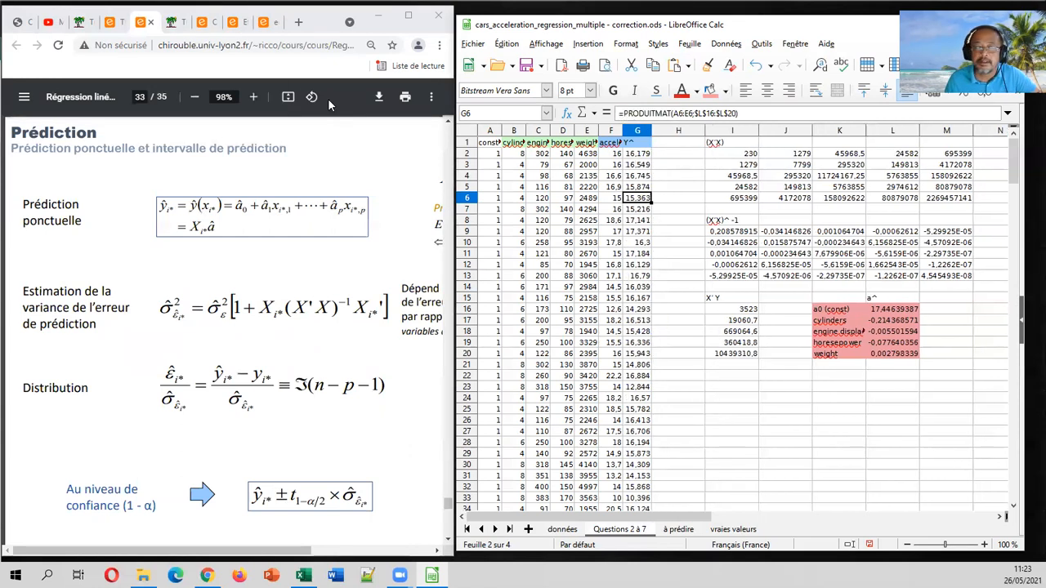
Insert a new column before column H, enter the header Résidus in H1 and narrow the column.
left_click(118, 24)
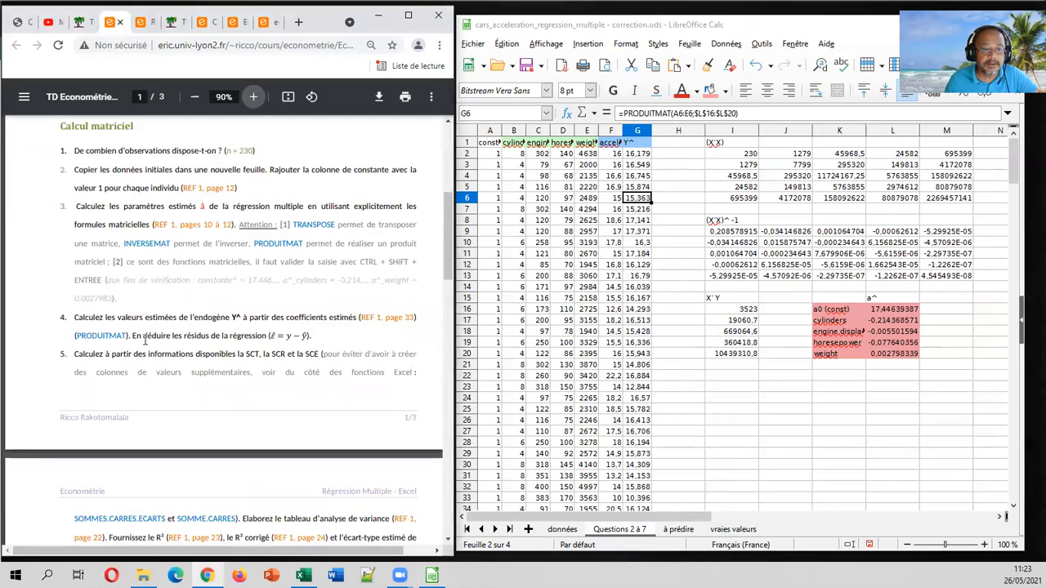
left_click(678, 131)
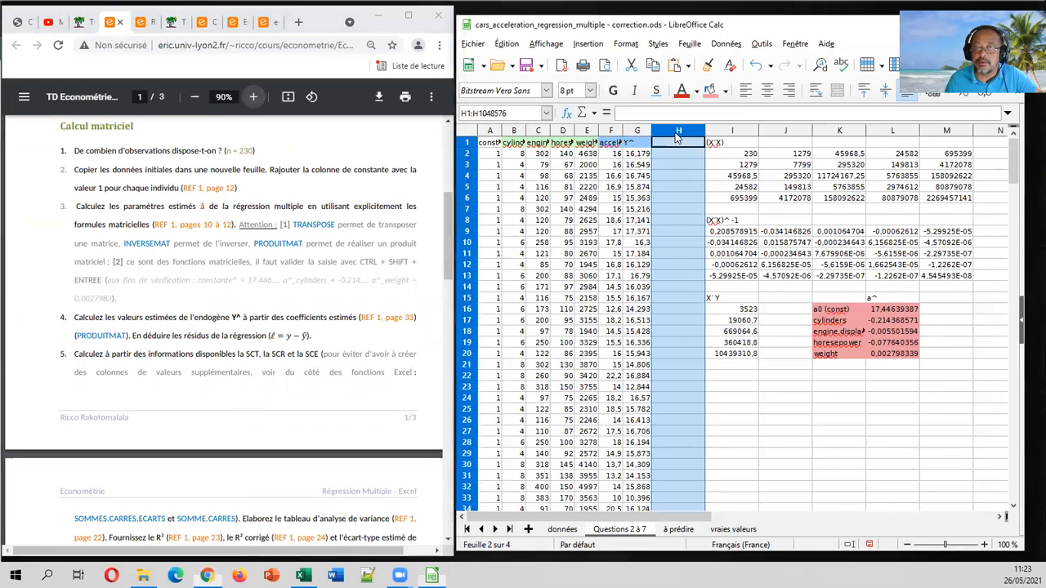
right_click(678, 133)
left_click(710, 213)
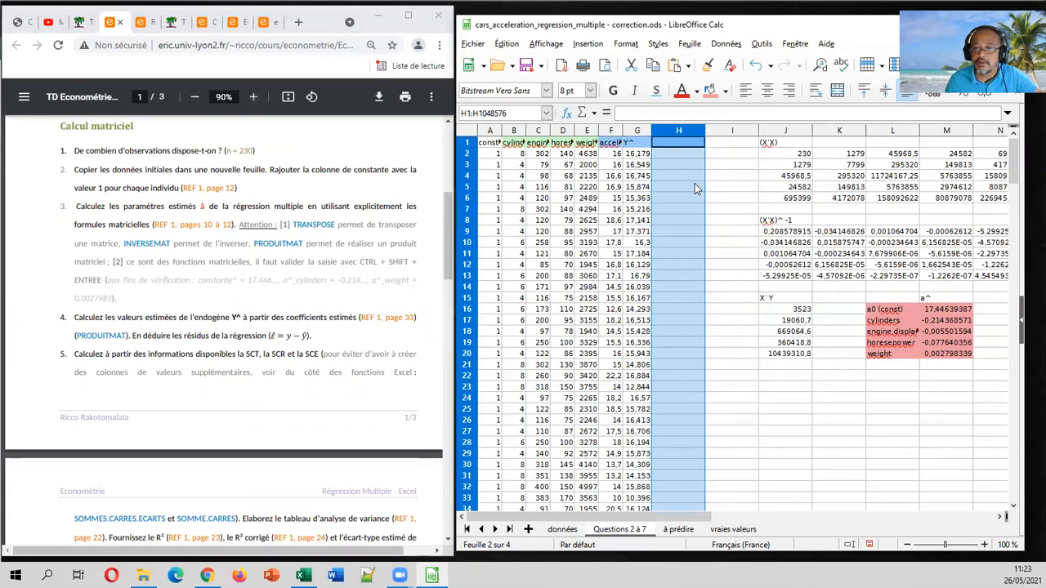
left_click(686, 144)
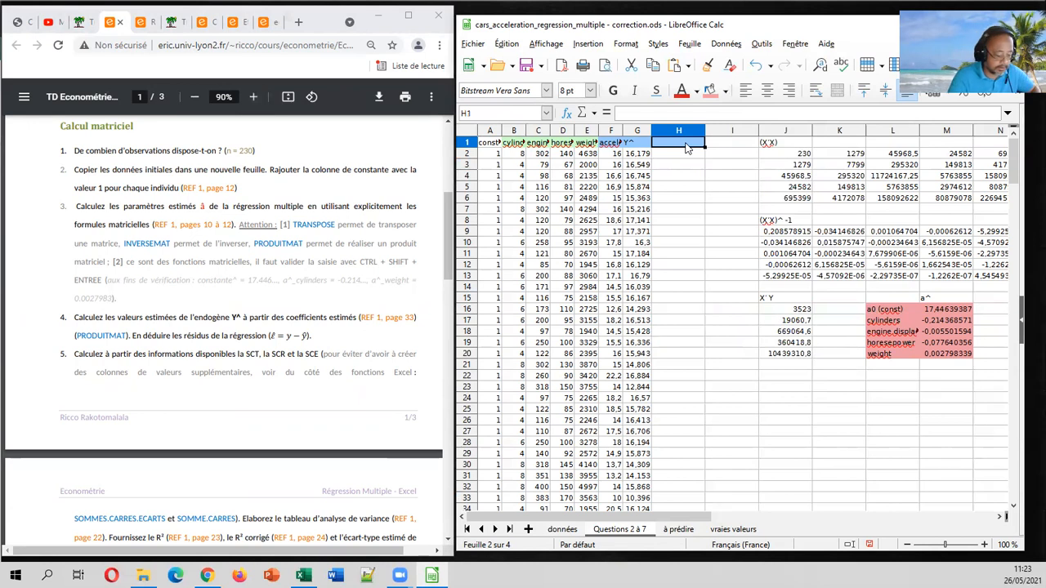
type("Résidus")
key("Return")
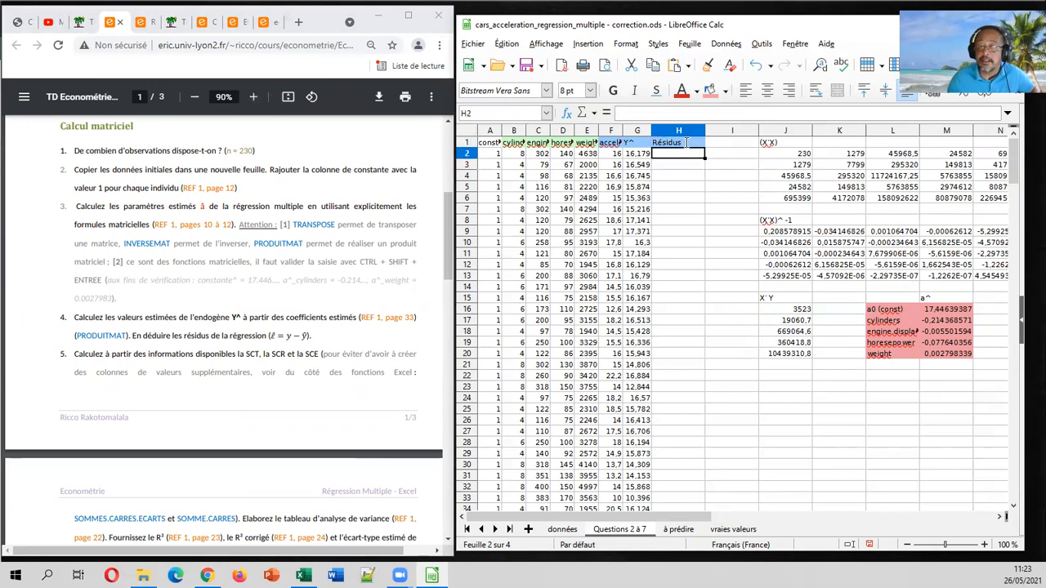
mouse_move(705, 131)
left_mouse_down()
mouse_move(685, 131)
mouse_move(740, 129)
mouse_move(719, 129)
left_mouse_up()
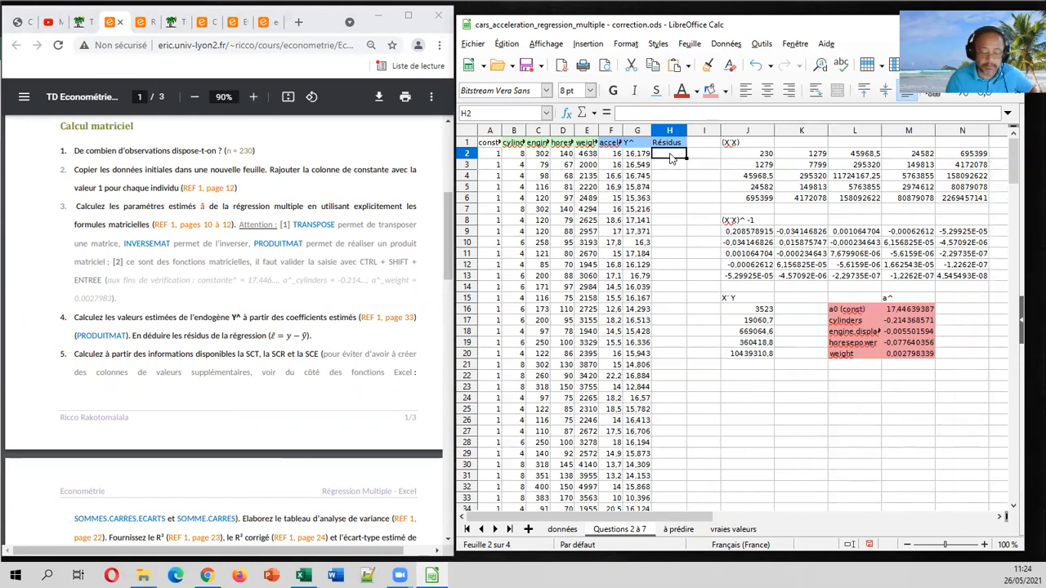
Compute the residual in H2 with =F2-G2, fill it down for all observations and narrow column H slightly.
type("=")
left_click(615, 156)
type("-")
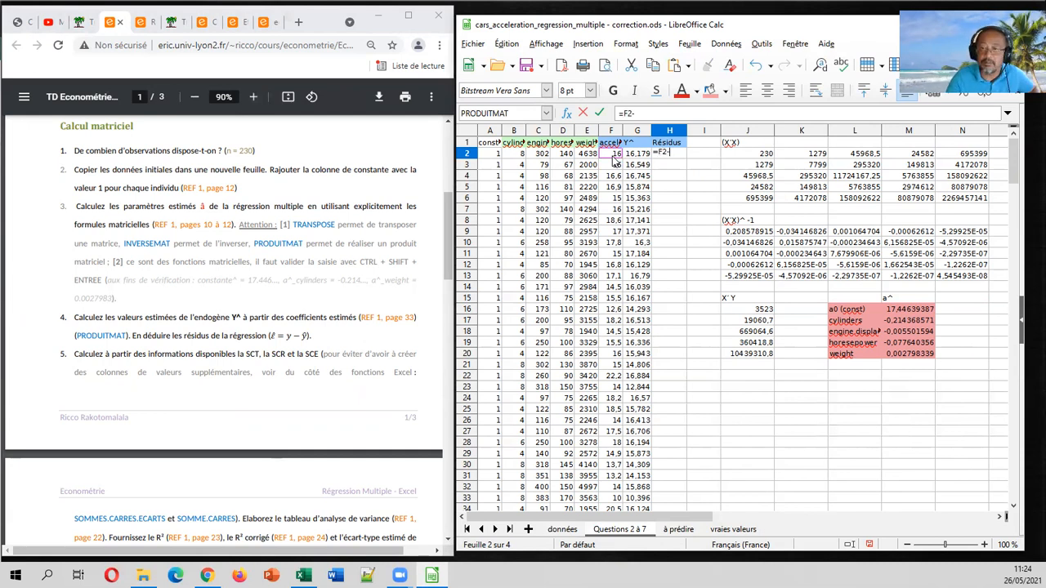
left_click(639, 156)
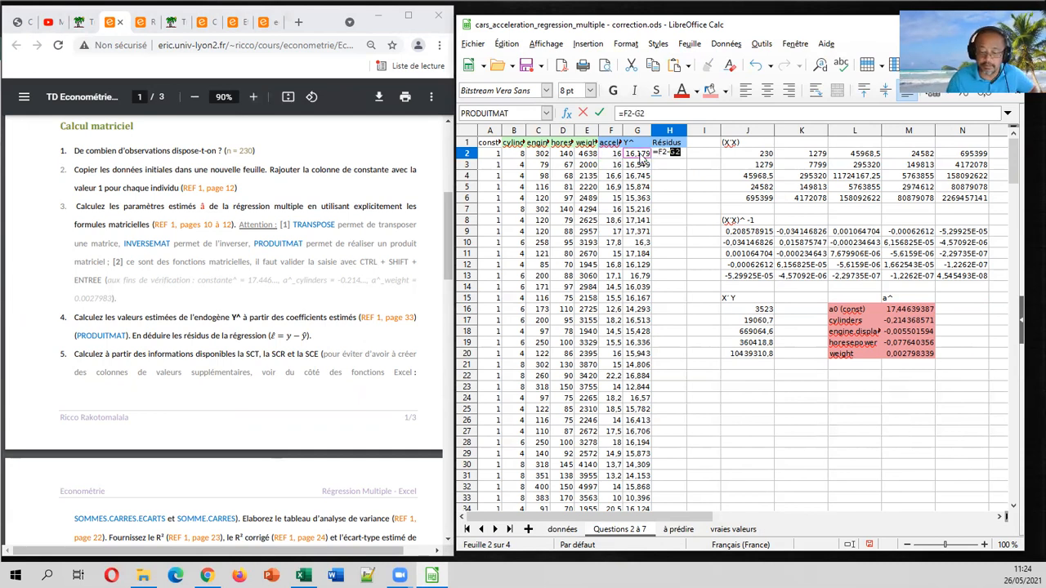
key("Return")
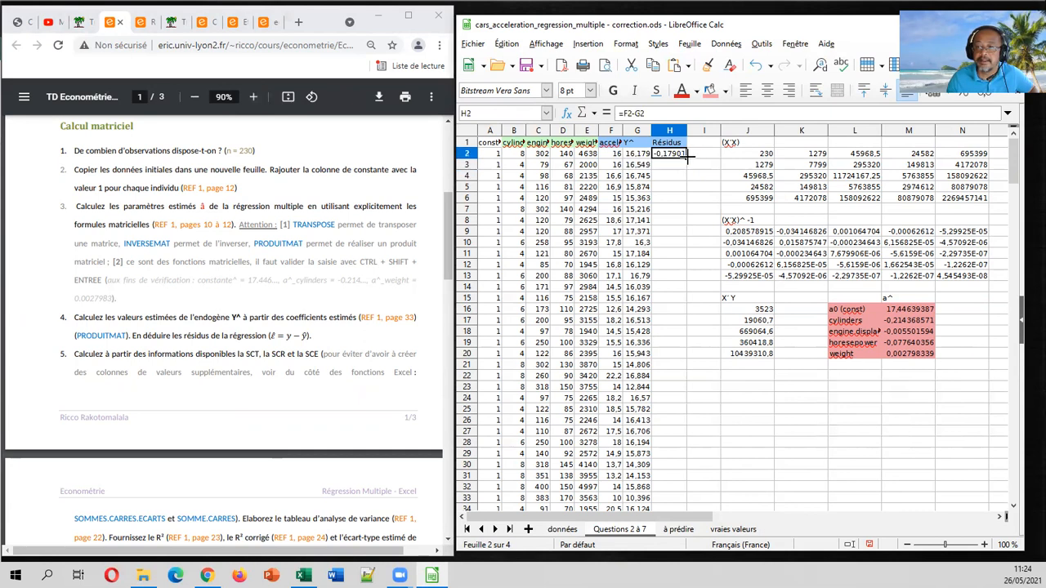
double_click(687, 157)
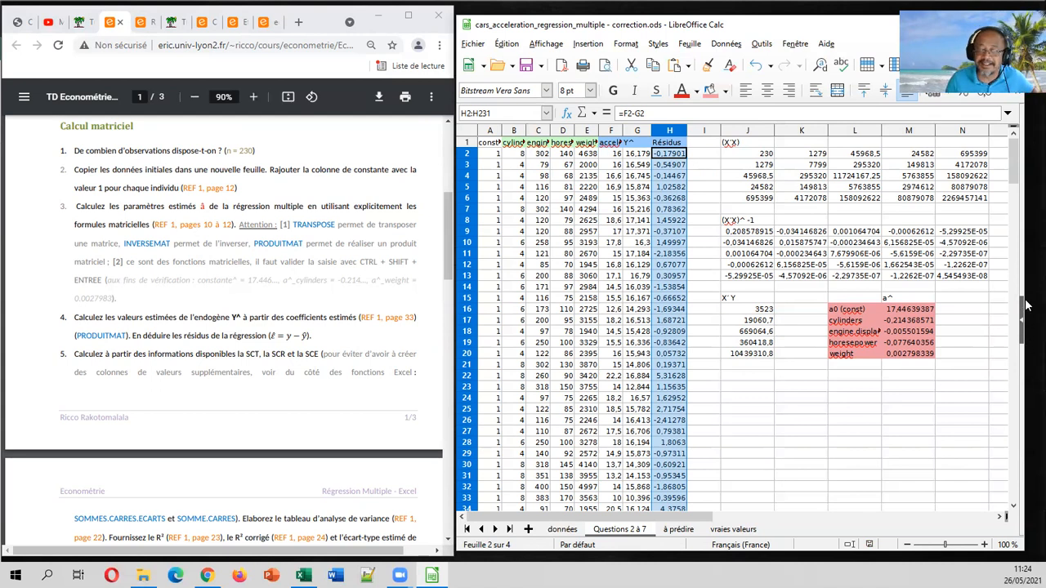
left_click(660, 176)
left_click_drag(686, 131, 678, 131)
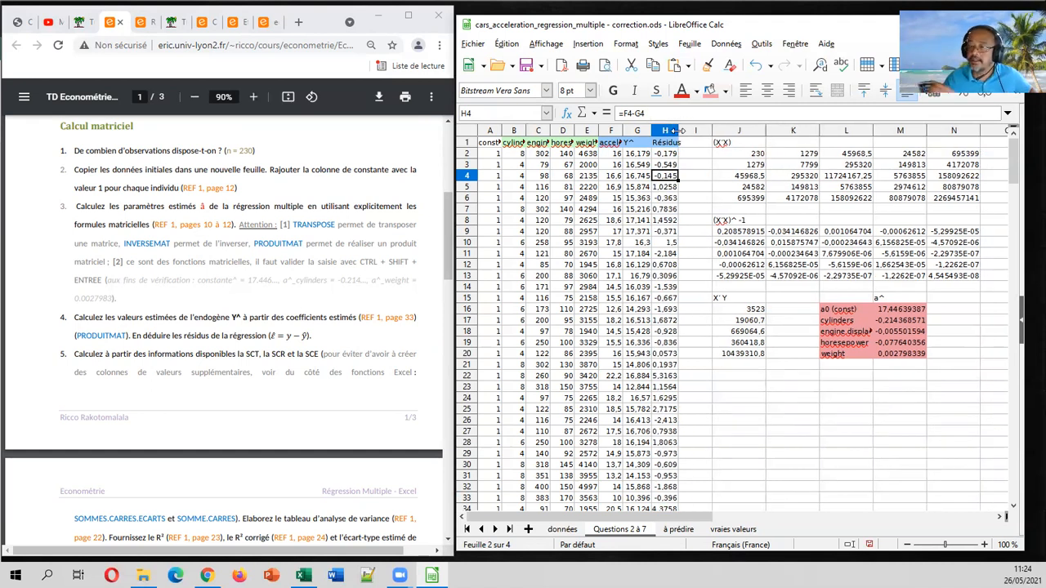
Read question 5 in the TD exercise sheet and enter the labels SCT in J22 and SCR in J23.
left_click(324, 282)
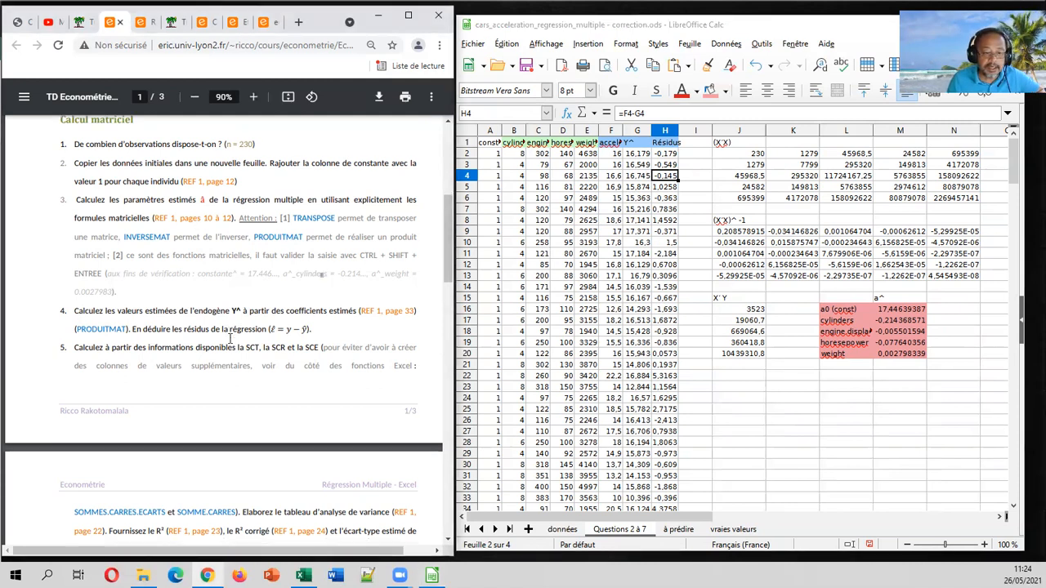
scroll(220, 335, "down", 1)
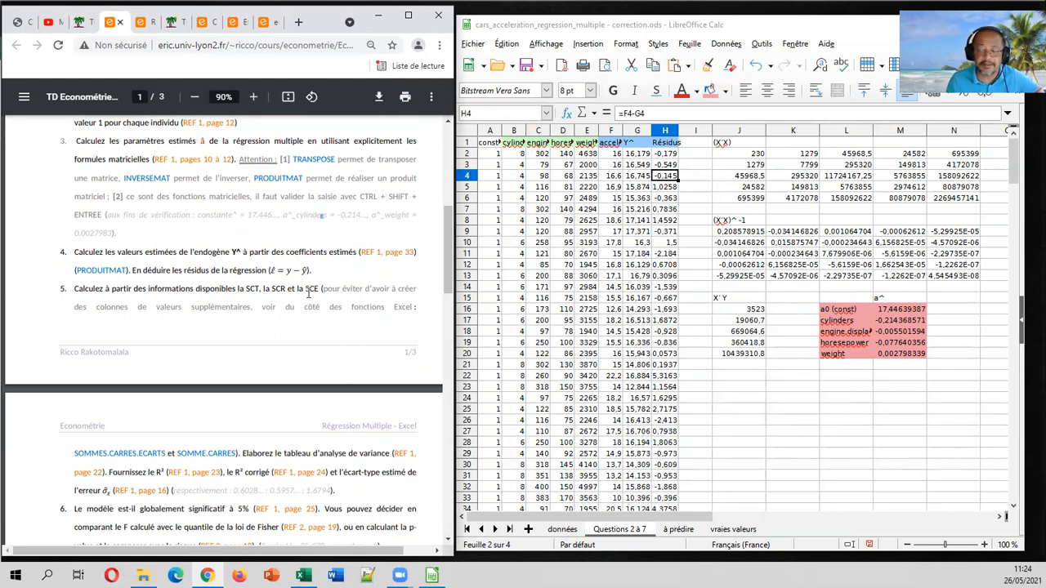
left_click(722, 376)
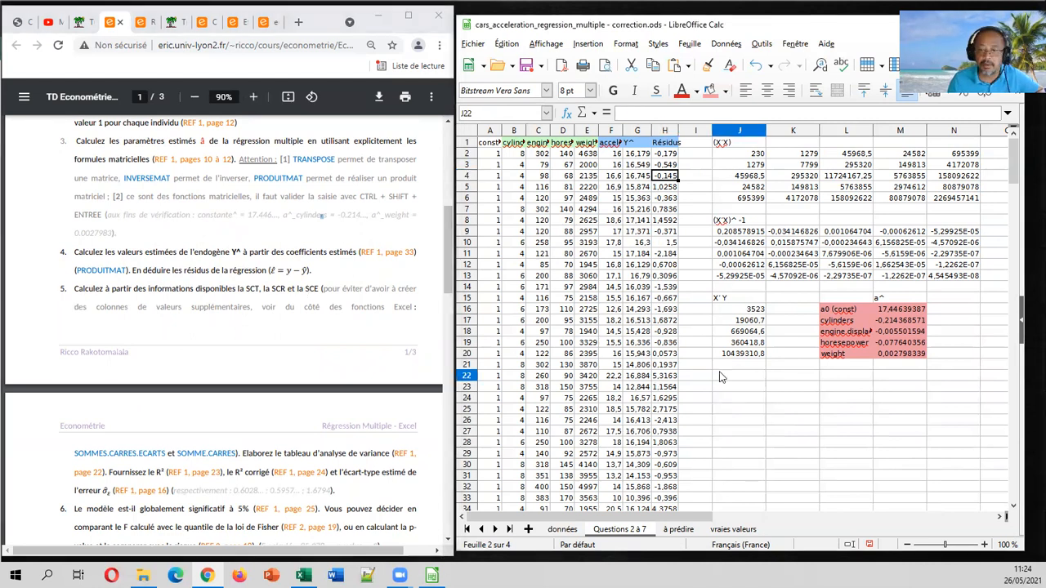
type("SCT")
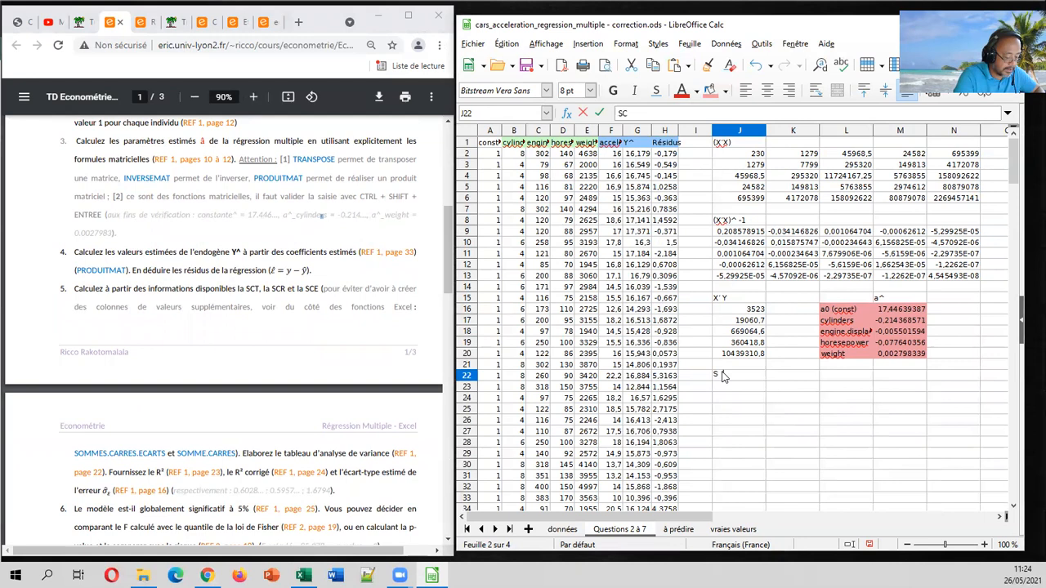
key("Return")
type("SC")
key("Right")
Enter the labels SCE, n and p in cells L22, L23 and L24.
key("Right")
key("Right")
key("Up")
key("Left")
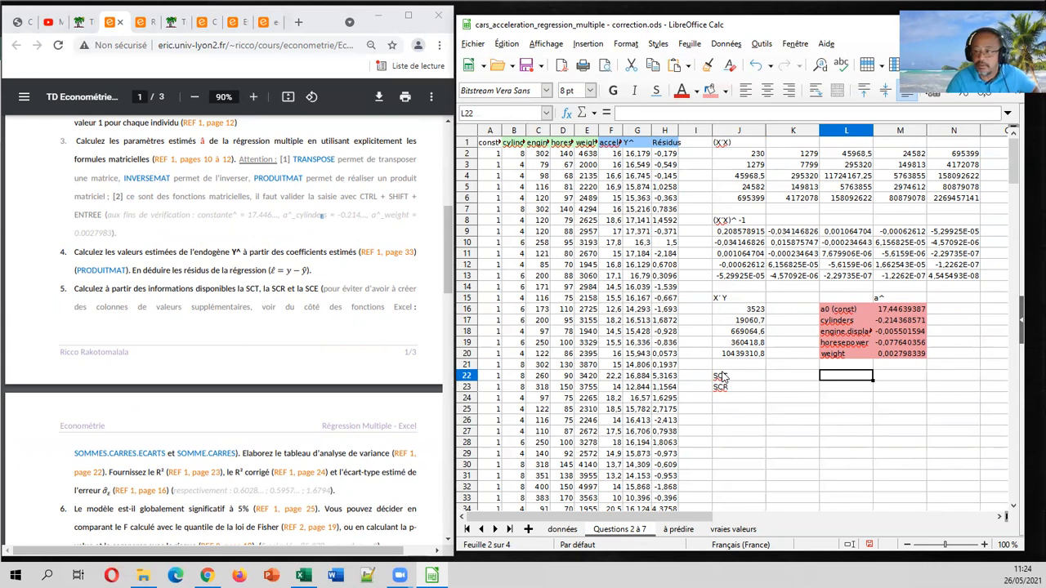
type("SCE")
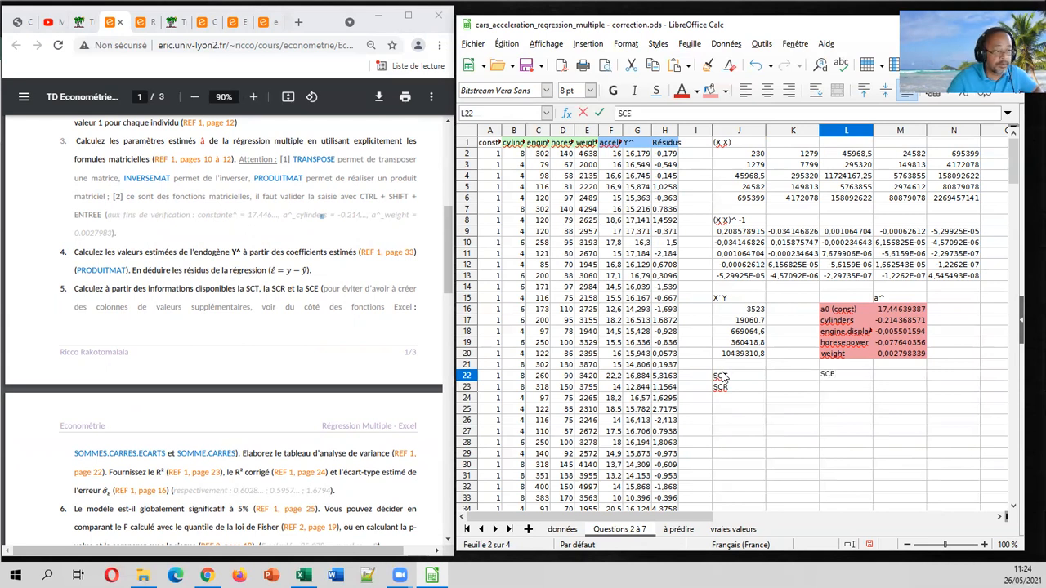
key("Return")
type("n")
key("Return")
type("p")
key("Up")
key("Up")
key("Left")
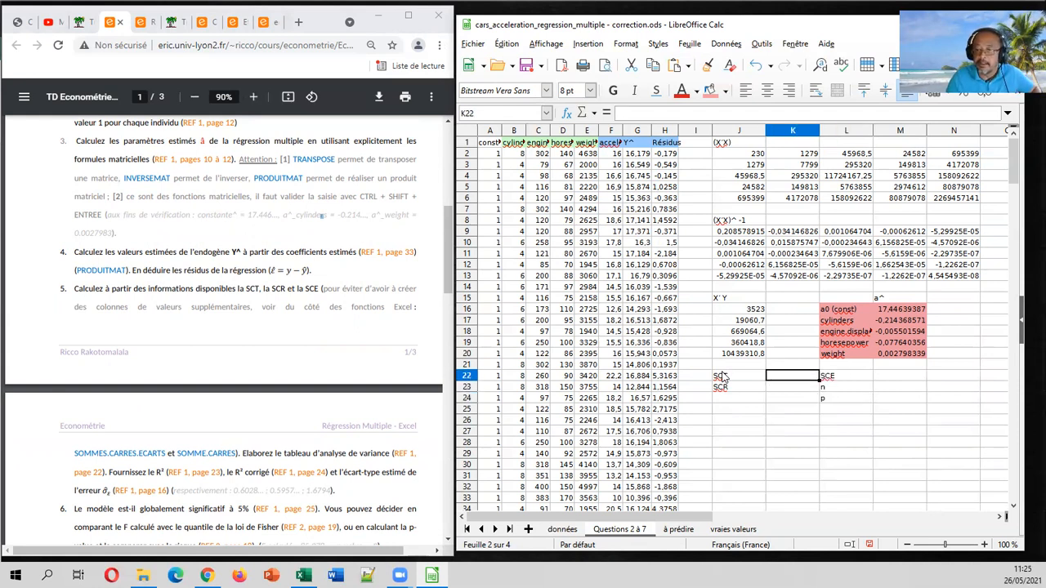
Move the SCE, n and p labels one column over to M22:M24 and select K22.
left_click_drag(865, 379, 911, 390)
left_click(830, 388)
left_click(782, 382)
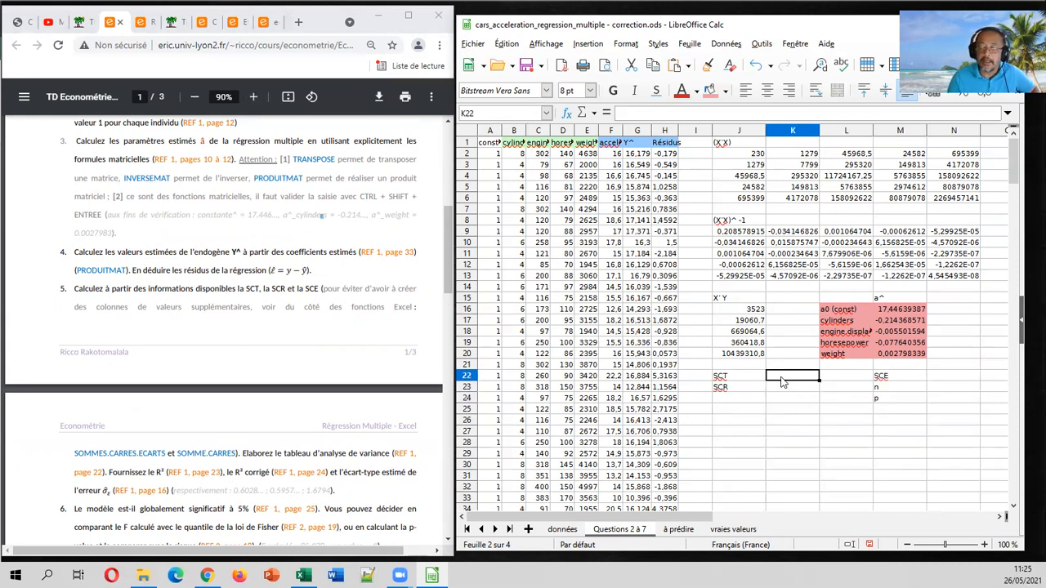
Examine the variance decomposition and analysis of variance table on page 22 of the regression slides at 90% zoom.
left_click(144, 27)
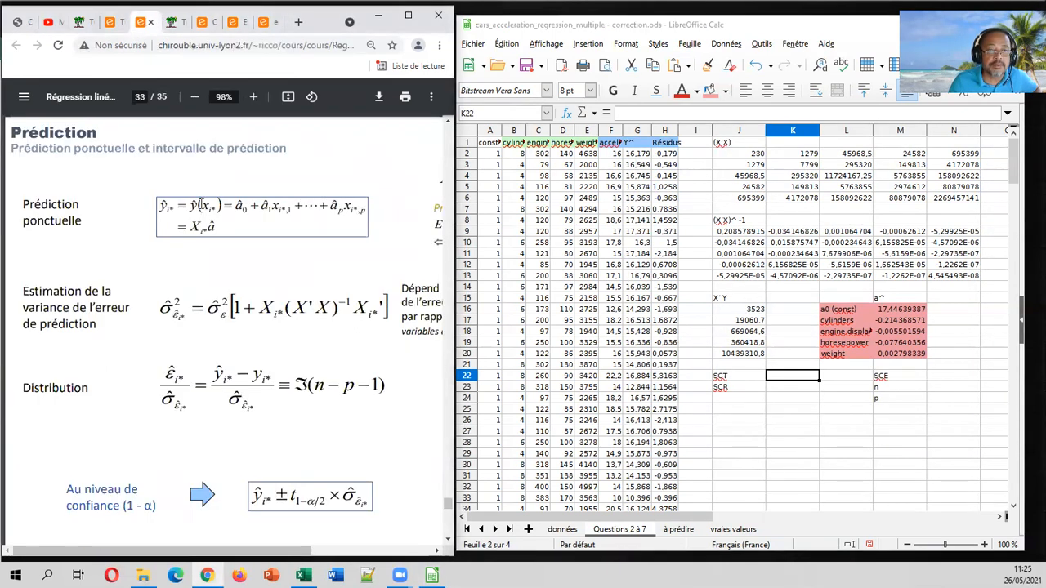
left_click(150, 96)
type("22")
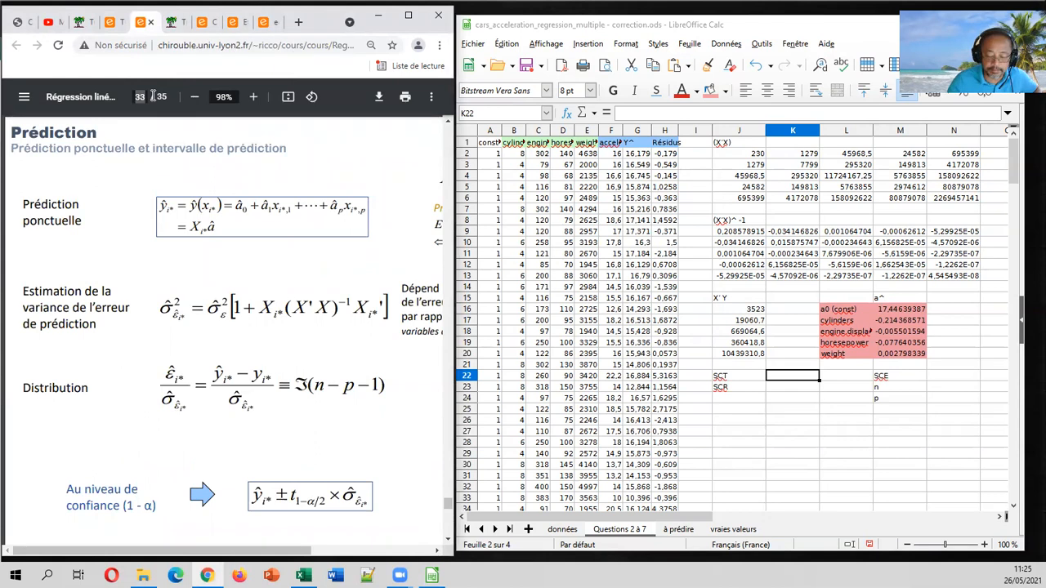
key("Return")
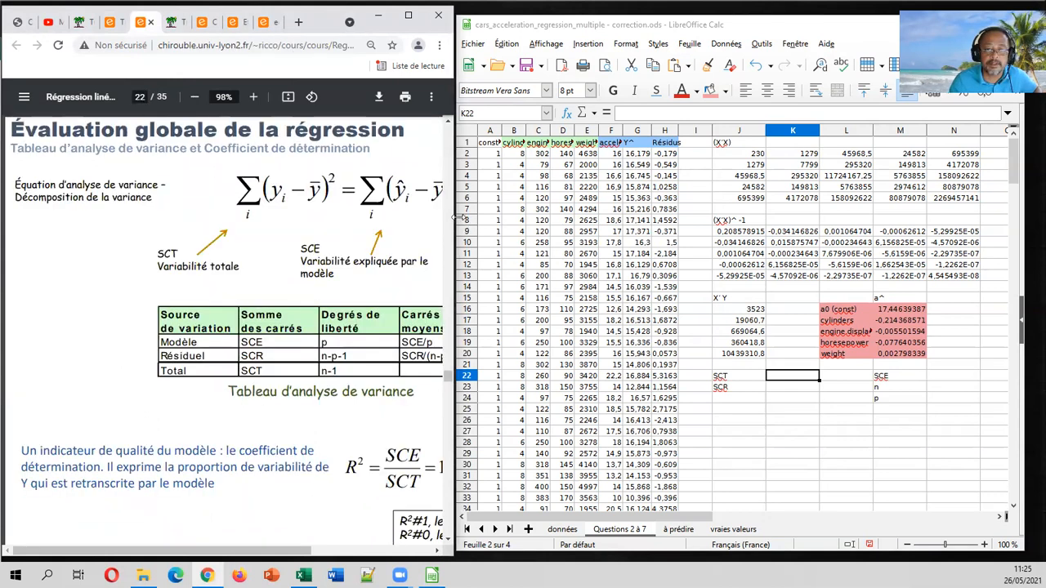
left_click(195, 97)
left_click_drag(304, 553, 388, 559)
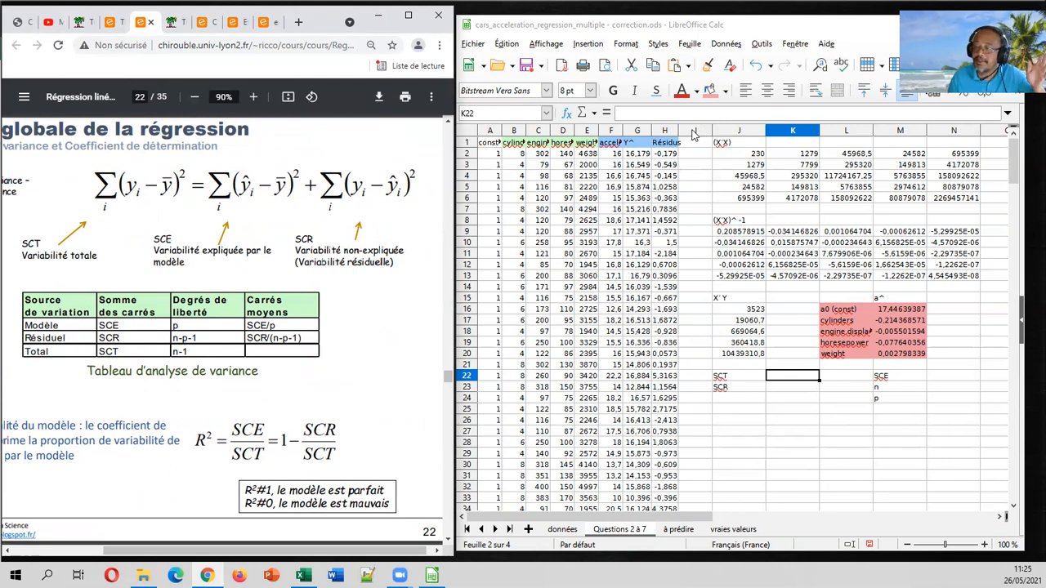
Begin the SCT formula in K22 with the SOMME.CARRES.ECARTS function.
left_click(796, 384)
type("=somme")
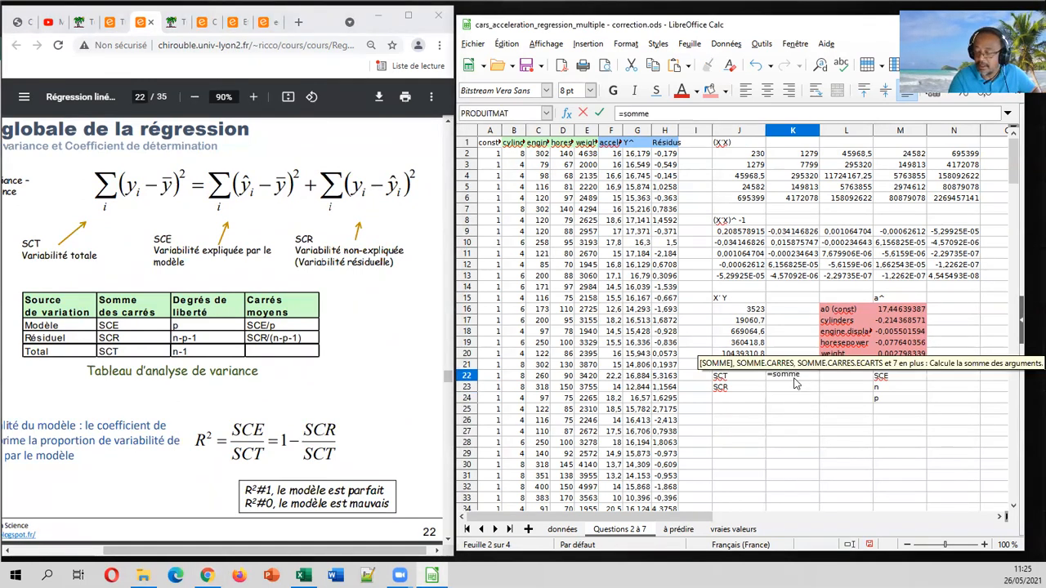
type(".carr")
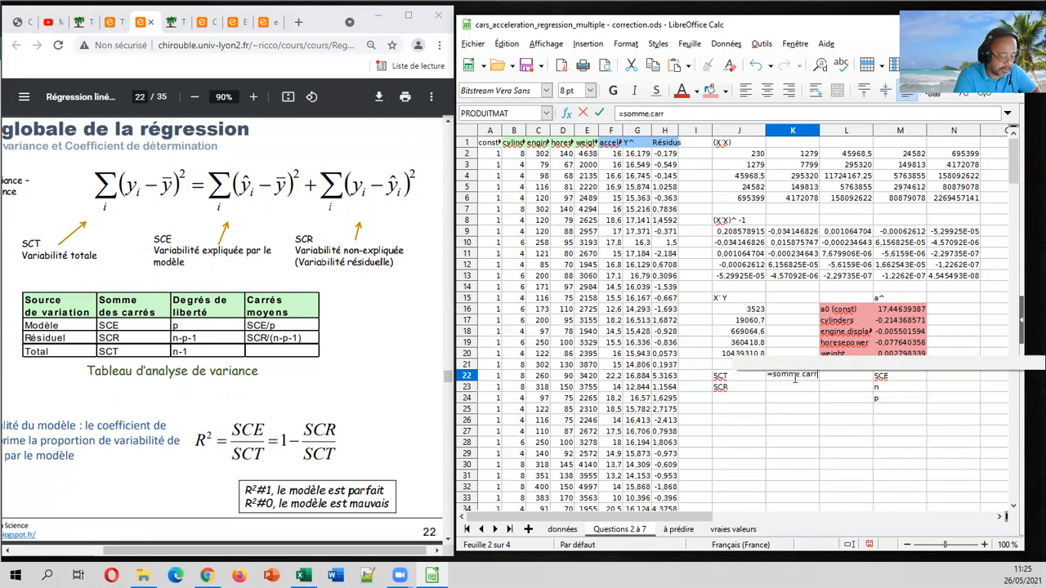
type("es.ecarts(")
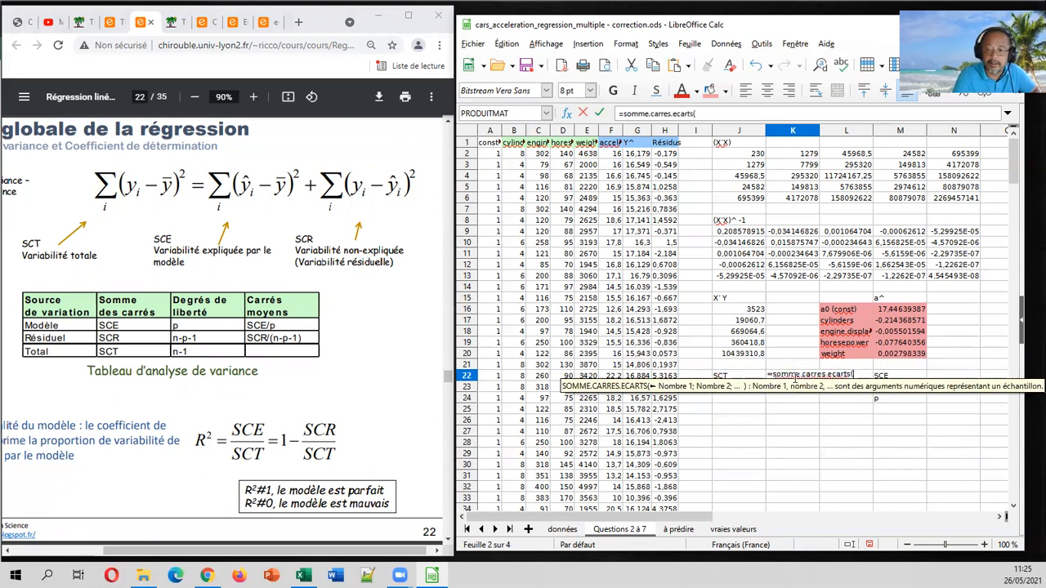
left_click(613, 156)
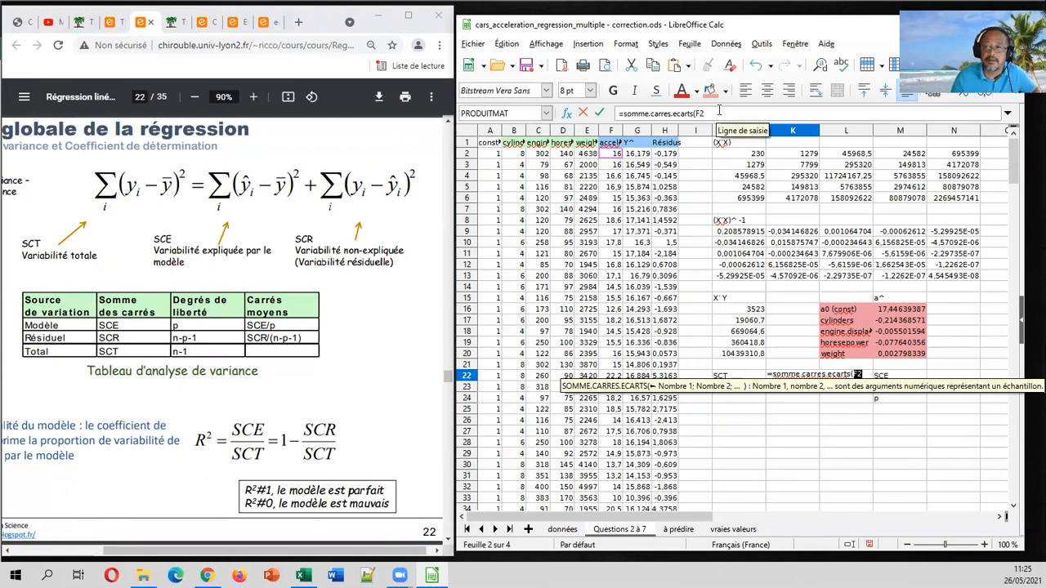
left_click(719, 111)
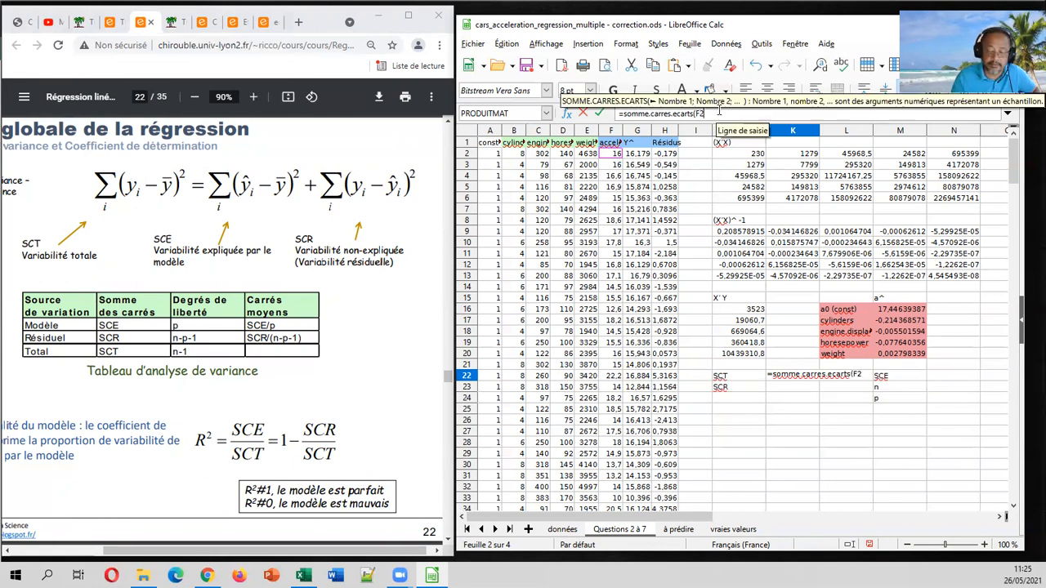
left_click(608, 160)
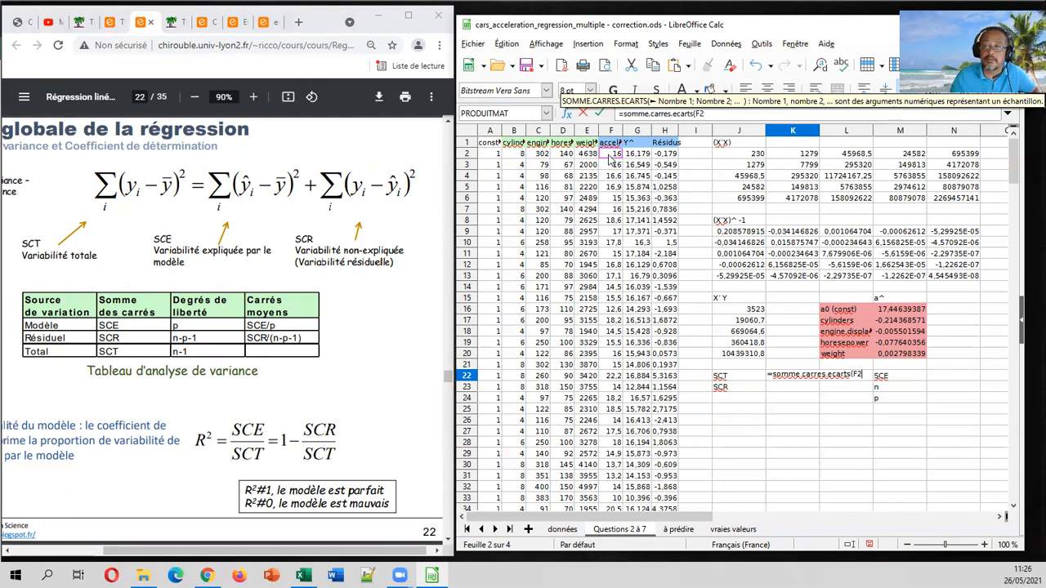
left_click_drag(608, 160, 613, 242)
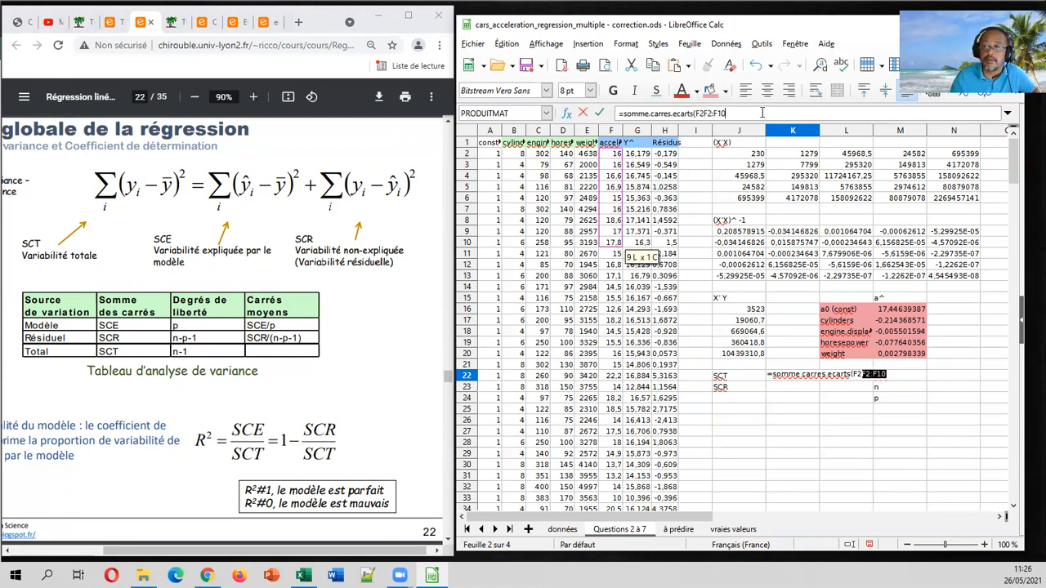
key("BackSpace")
key("BackSpace")
key("BackSpace")
key("BackSpace")
key("BackSpace")
key("BackSpace")
key("BackSpace")
key("BackSpace")
Complete the SCT formula in K22 with the observed acceleration range F2:F231.
mouse_move(611, 153)
left_mouse_down()
mouse_move(670, 366)
mouse_move(606, 459)
mouse_move(611, 549)
mouse_move(623, 378)
left_mouse_up()
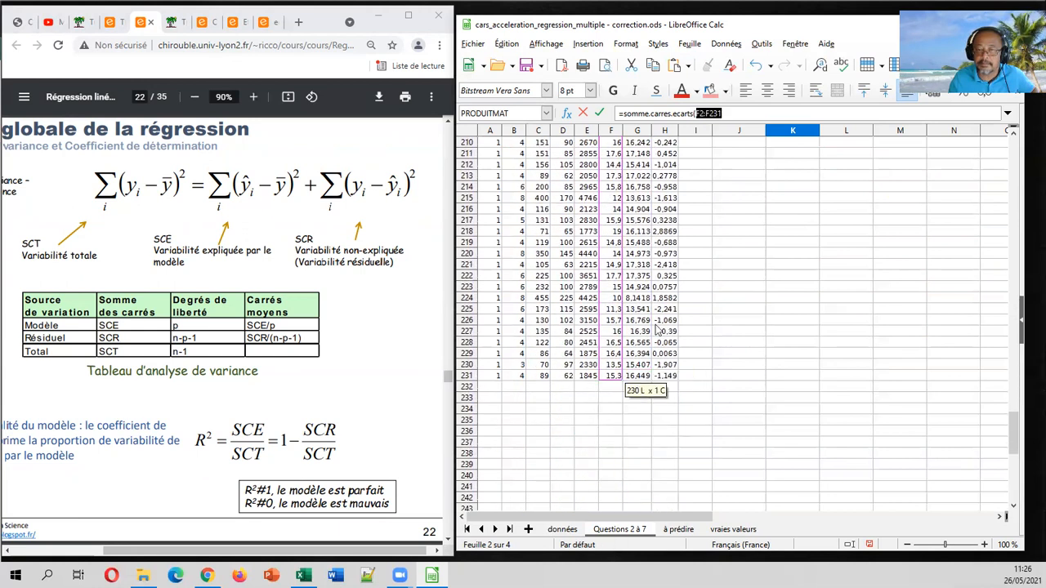
left_click(741, 114)
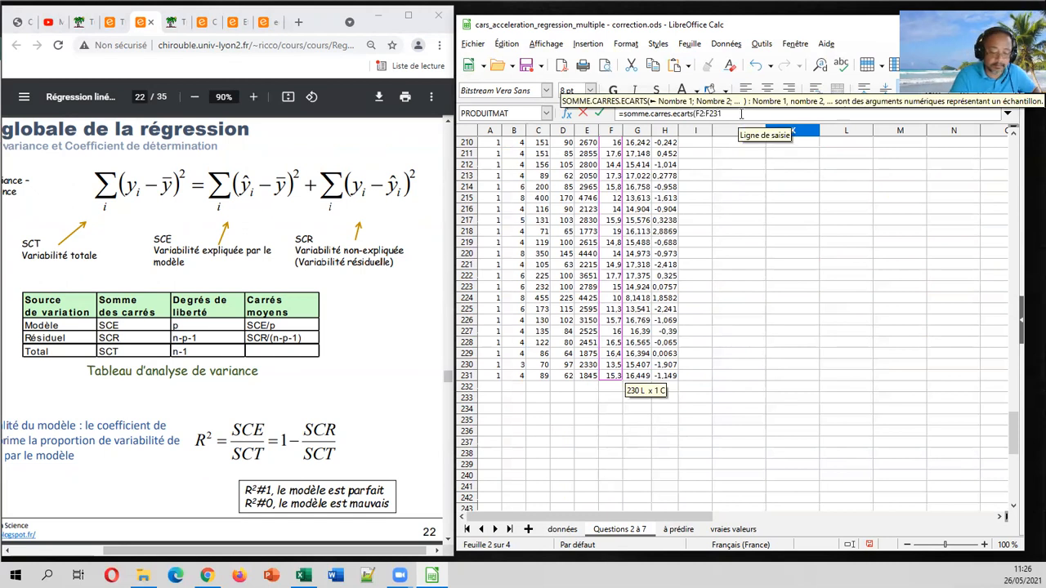
key("Return")
scroll(832, 239, "up", 5)
left_click(739, 341)
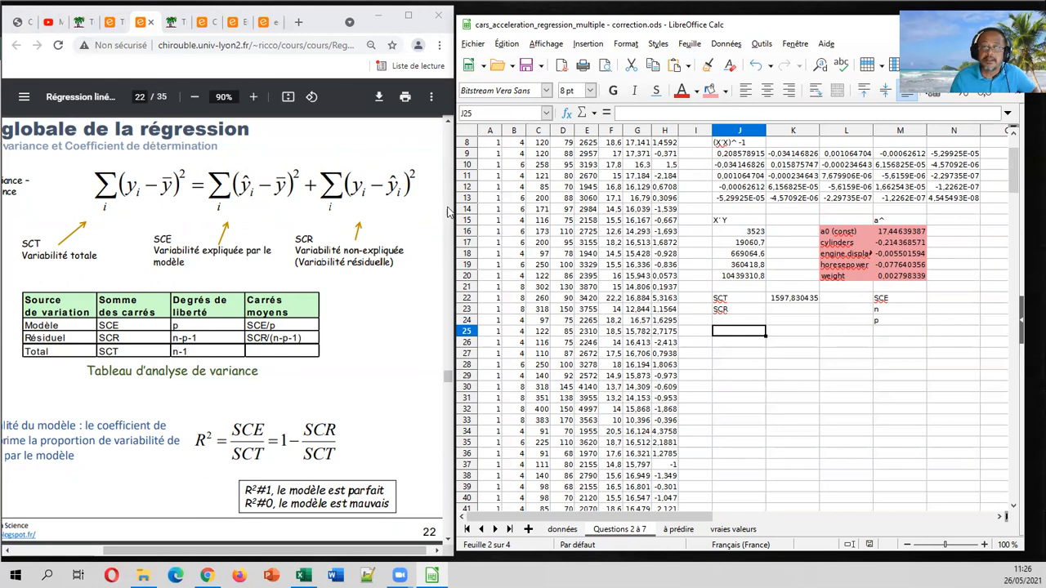
Compute SCR in K23 as SOMME.CARRES of the residuals range H2:H231.
scroll(414, 221, "up", 3)
scroll(371, 248, "down", 2)
scroll(372, 247, "down", 2)
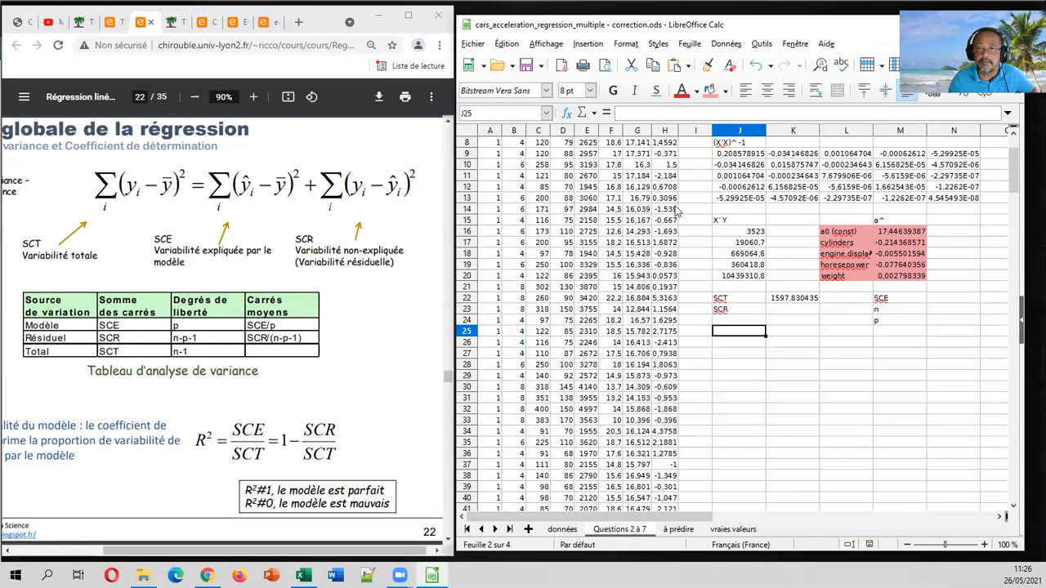
scroll(676, 211, "up", 3)
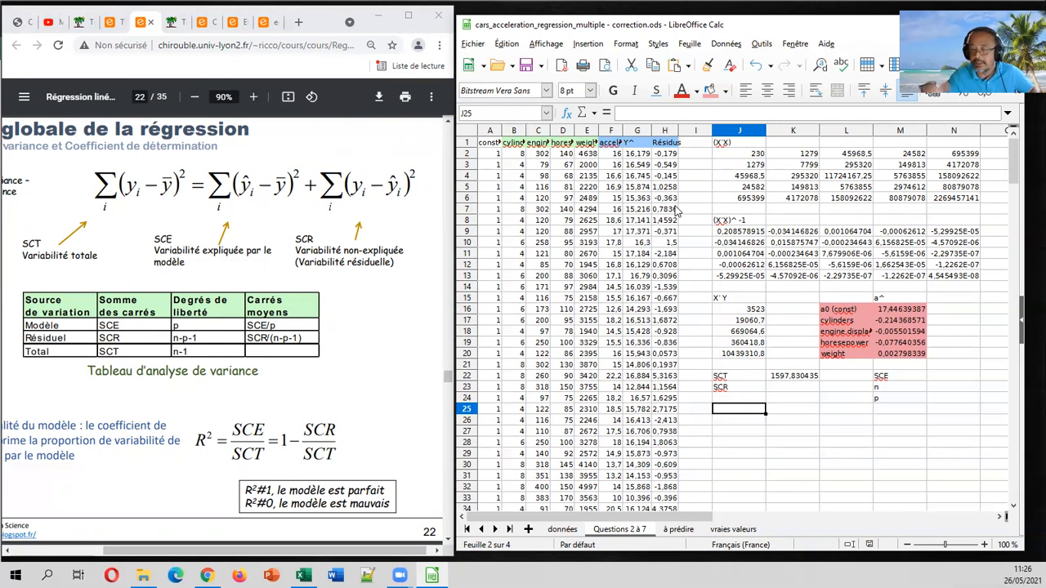
left_click(664, 132)
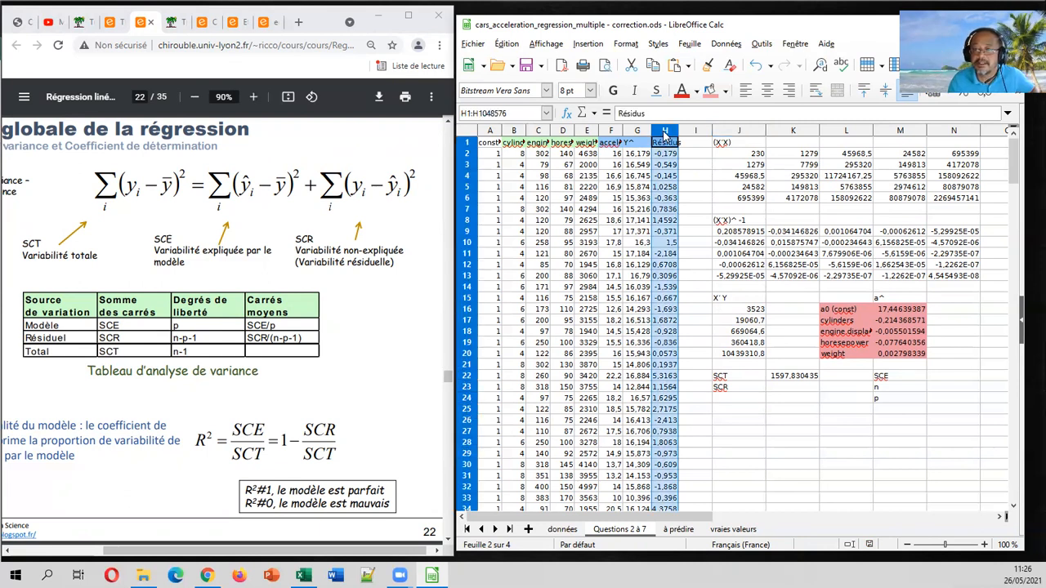
left_click(781, 388)
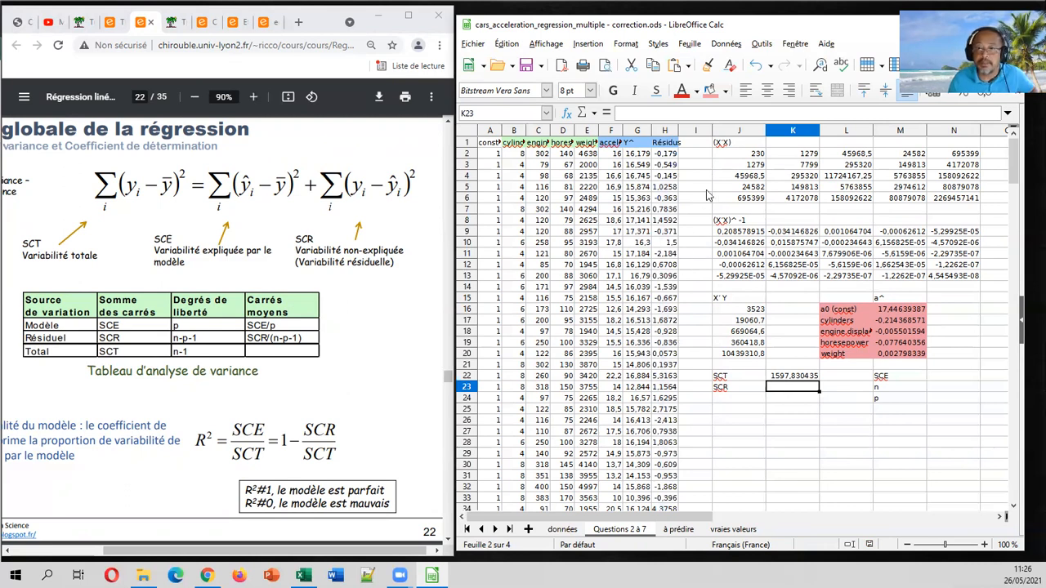
type("=")
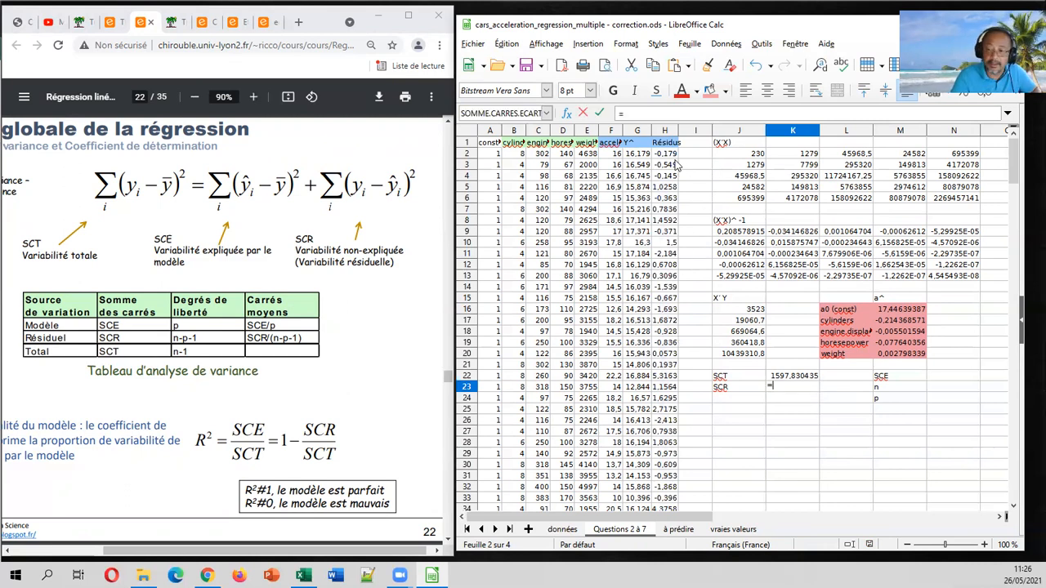
type("somme")
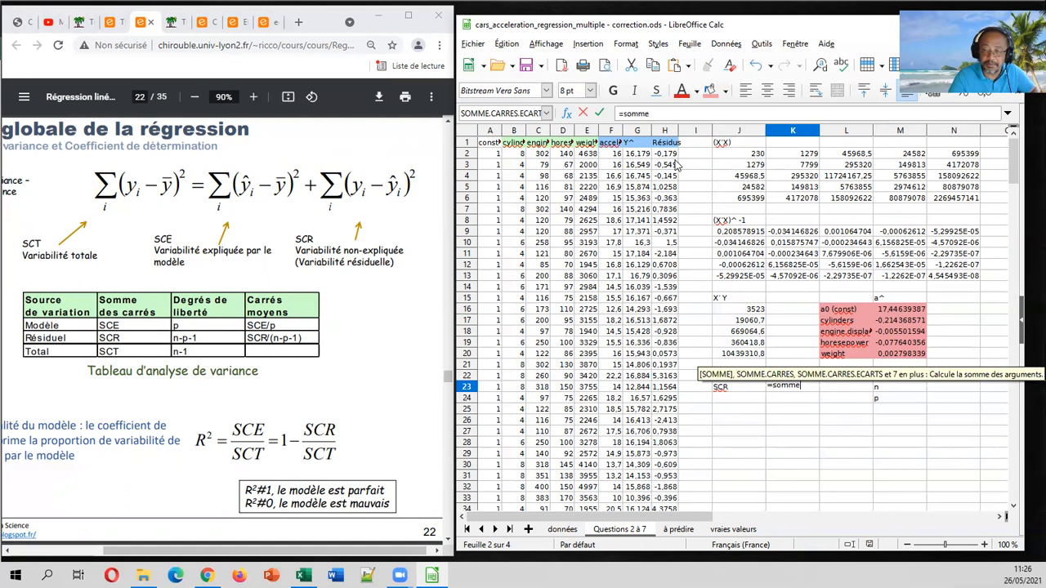
type(".carres")
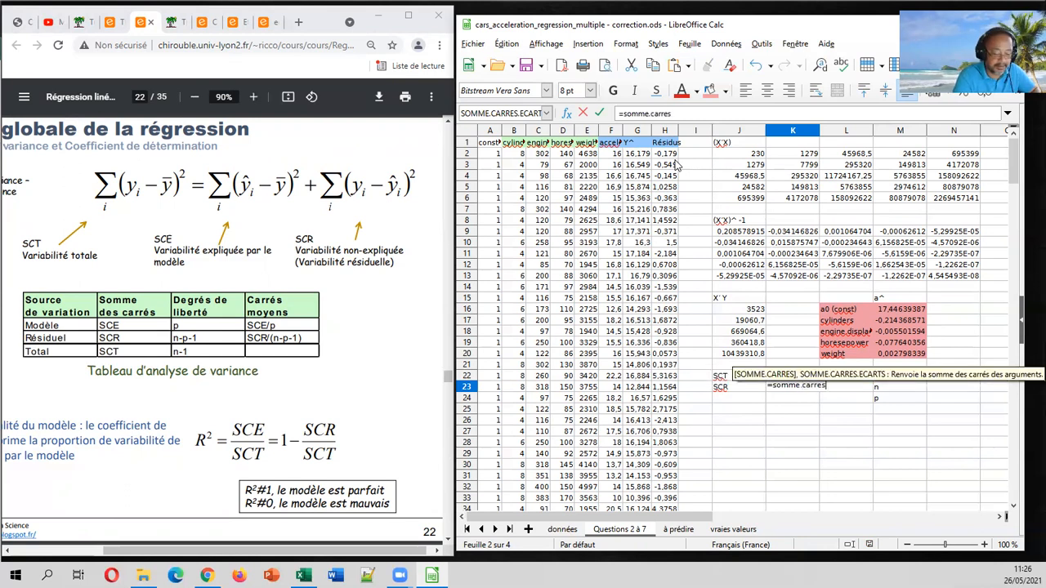
type("(")
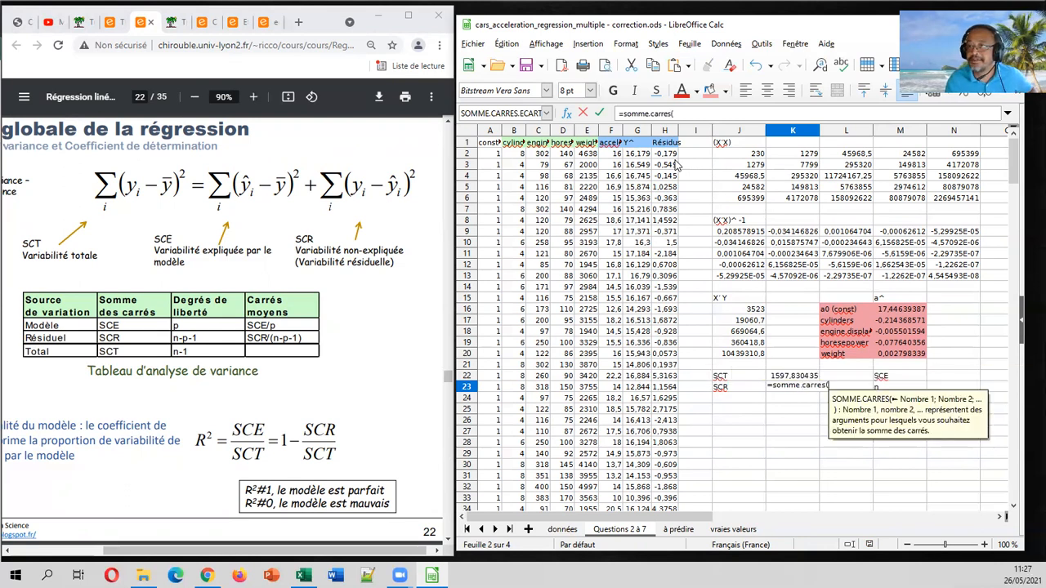
left_click_drag(1013, 162, 1017, 458)
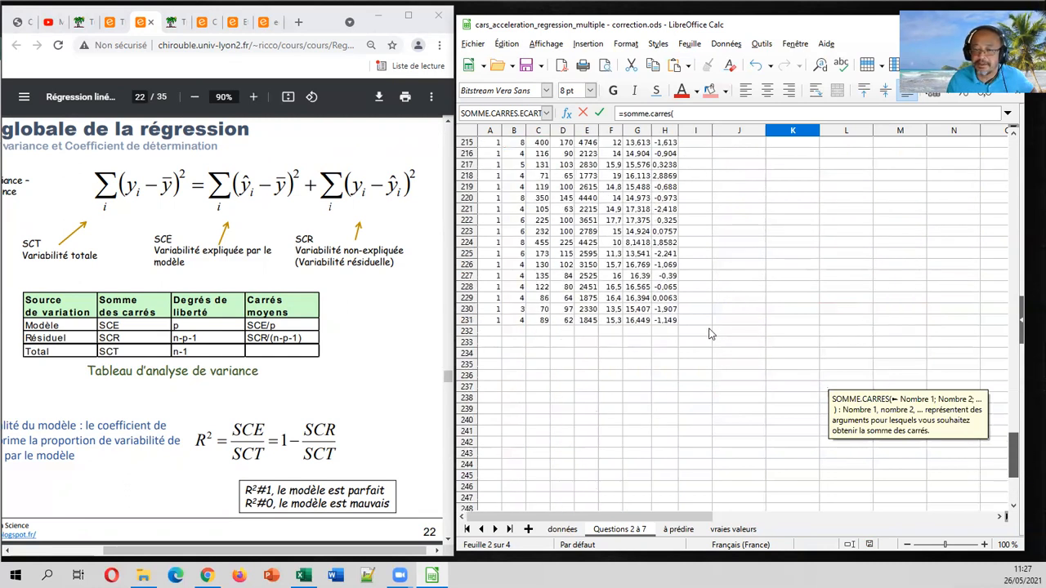
left_click_drag(672, 327, 666, 72)
left_click_drag(661, 45, 665, 157)
left_click(711, 116)
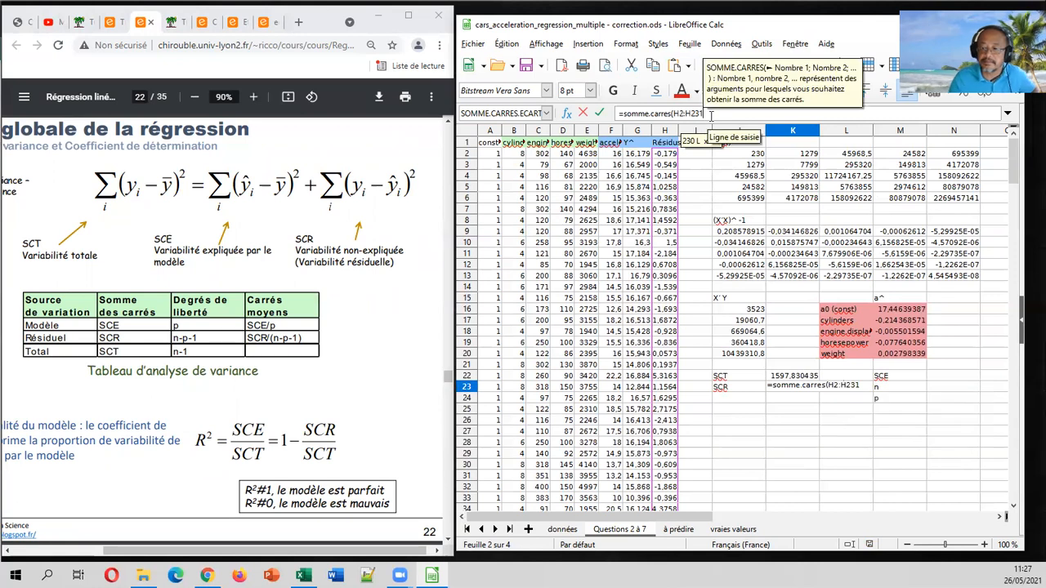
type(")")
key("Return")
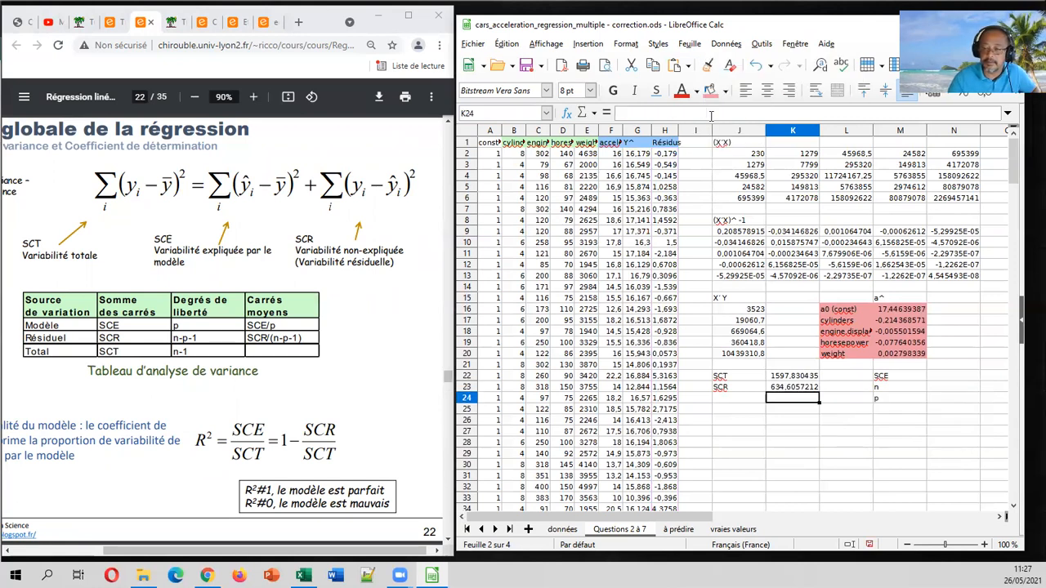
Compute SCE in N22 as SCT minus SCR with the formula =K22-K23.
key("Up")
key("Up")
key("Right")
key("Right")
key("Right")
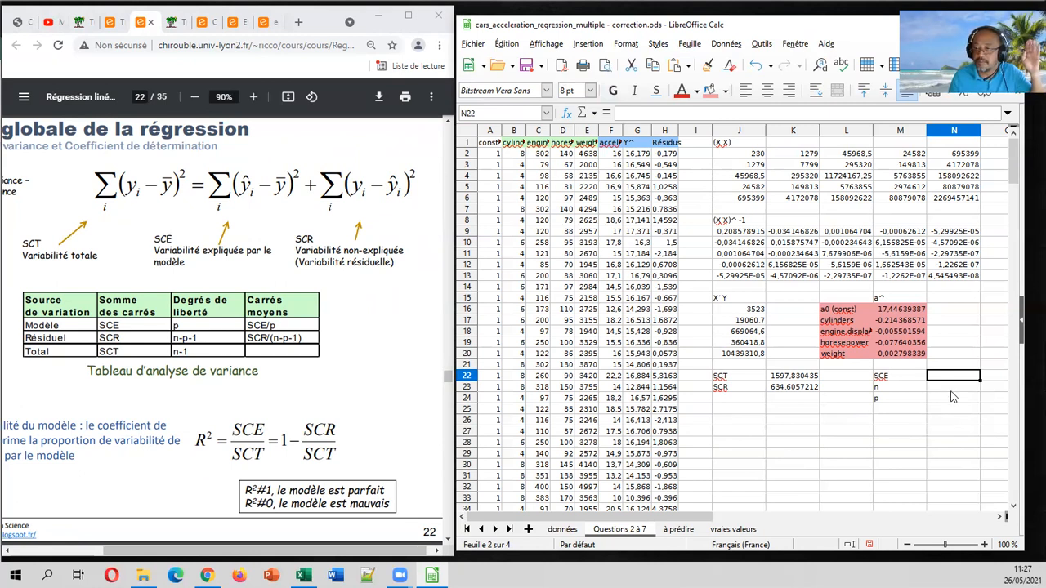
type("=")
key("Left")
key("Left")
key("Left")
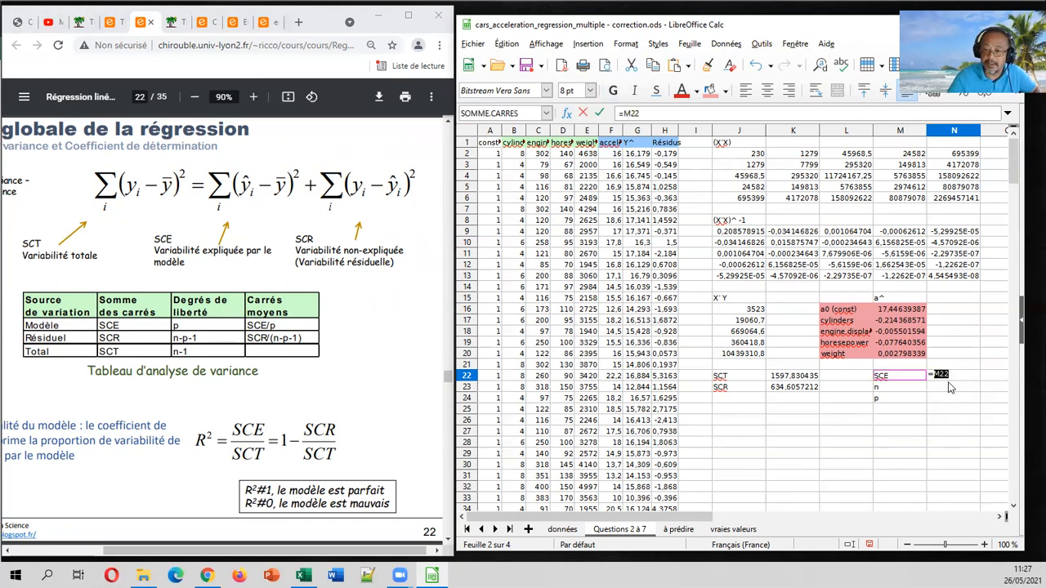
type("-")
key("Left")
key("Left")
key("Left")
key("Down")
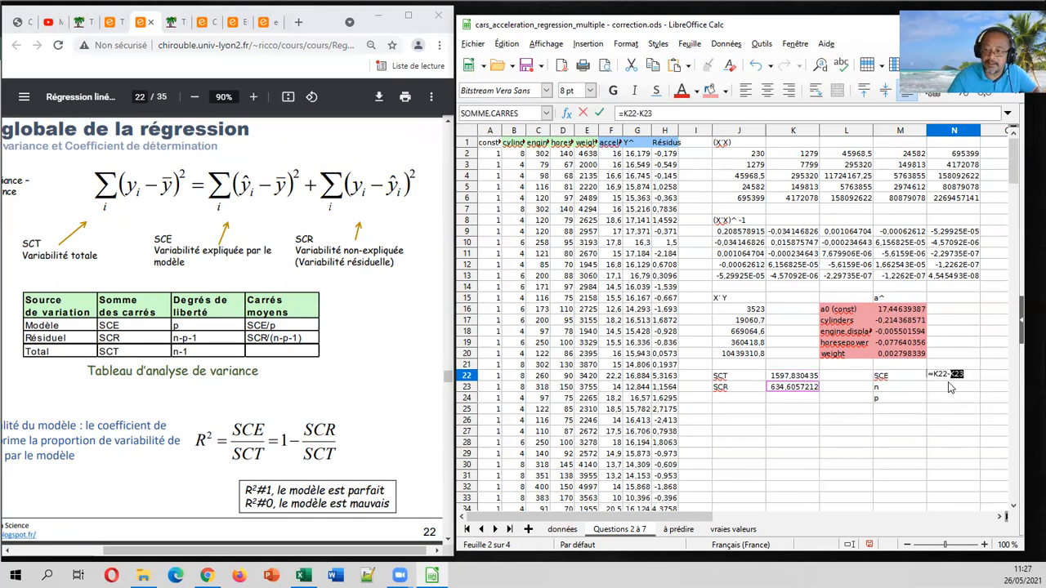
key("Return")
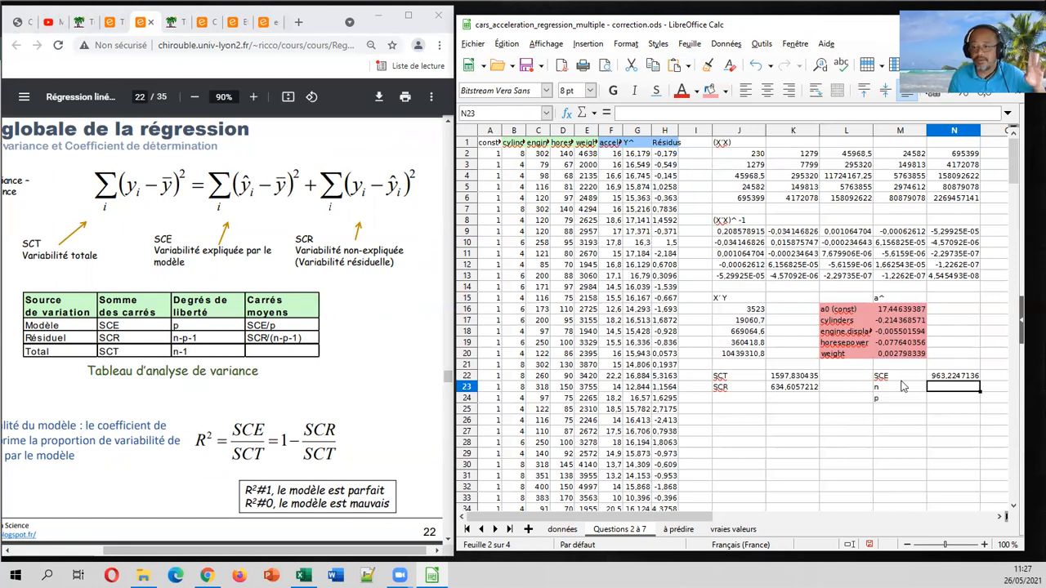
Cross-check SCE in O22 by applying SOMME.CARRES.ECARTS to the fitted values G2:G231.
left_click(995, 378)
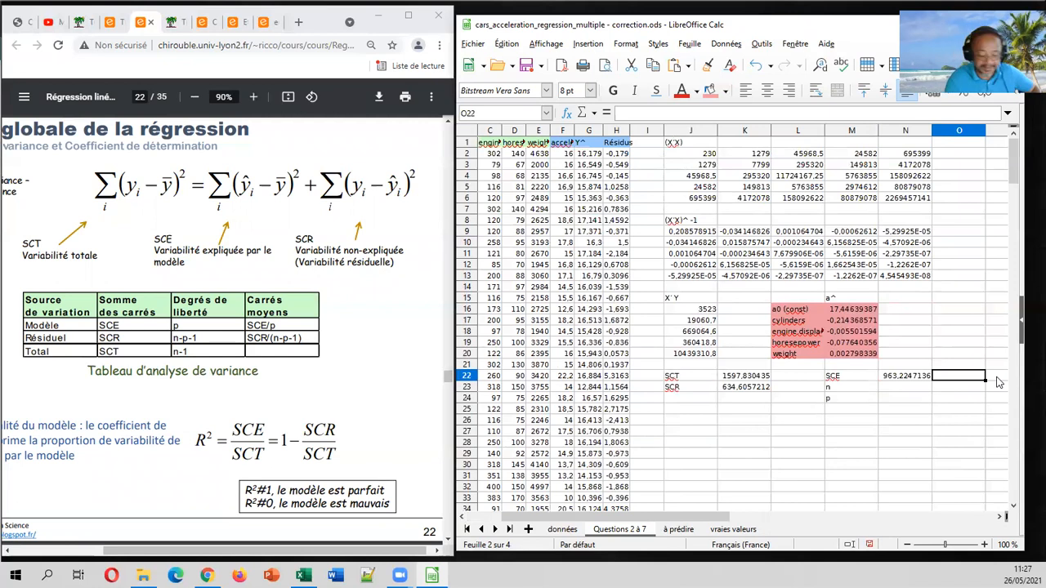
type("=somme.carres")
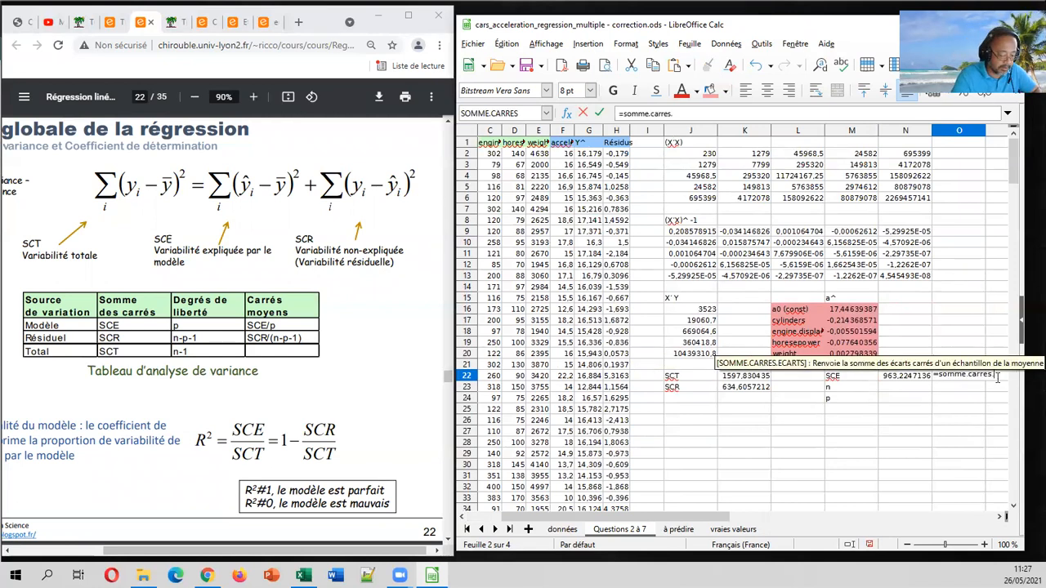
type(".ecarts(")
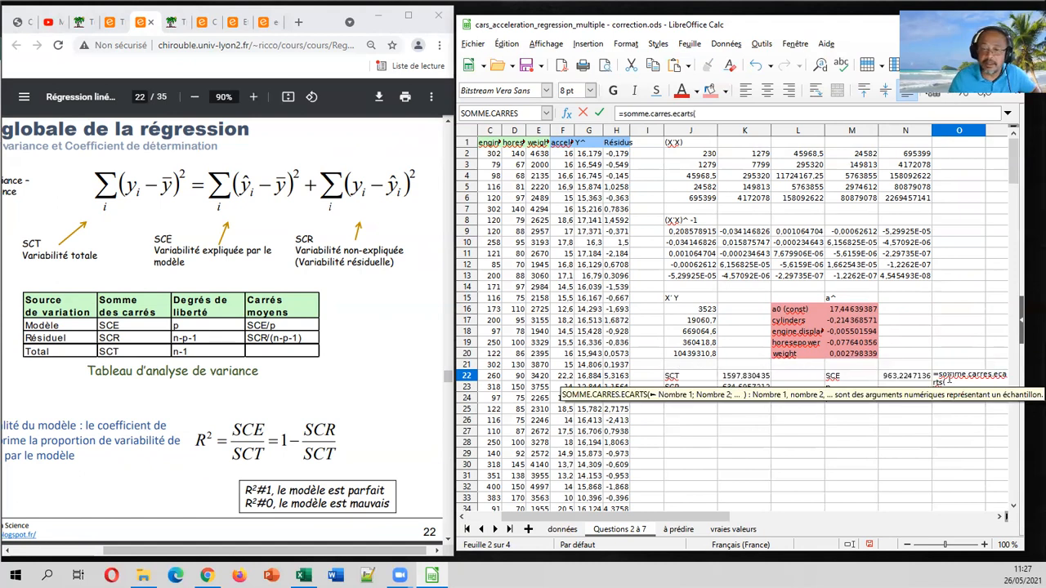
left_click_drag(1019, 148, 1016, 456)
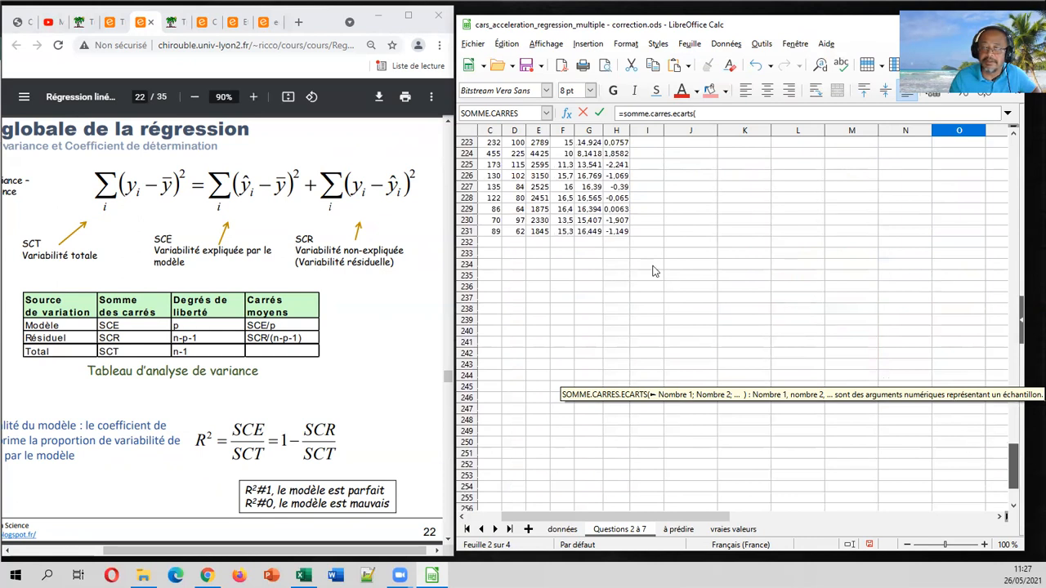
left_click_drag(595, 240, 597, 157)
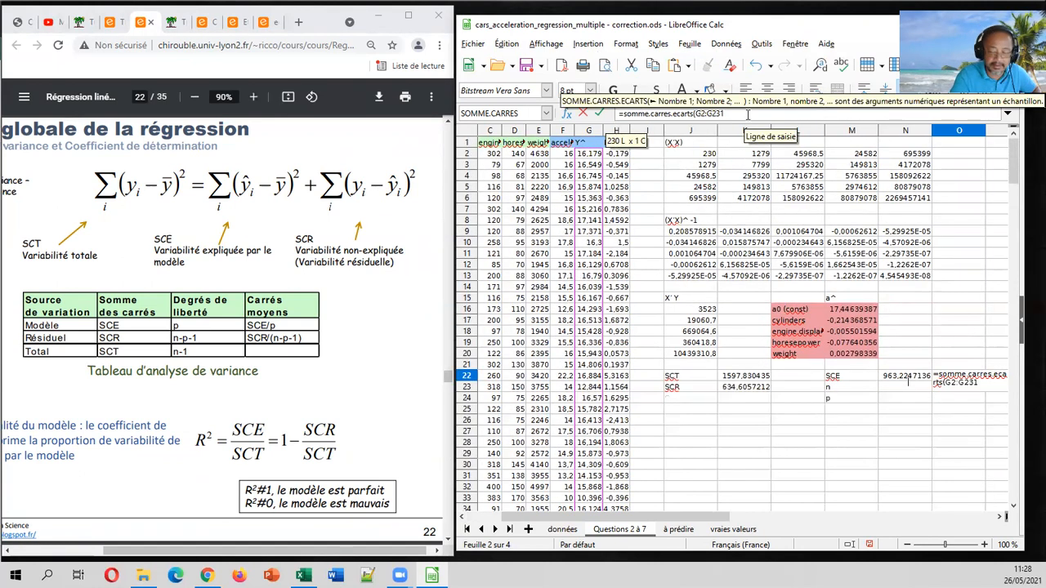
key("Return")
left_click_drag(704, 522, 657, 520)
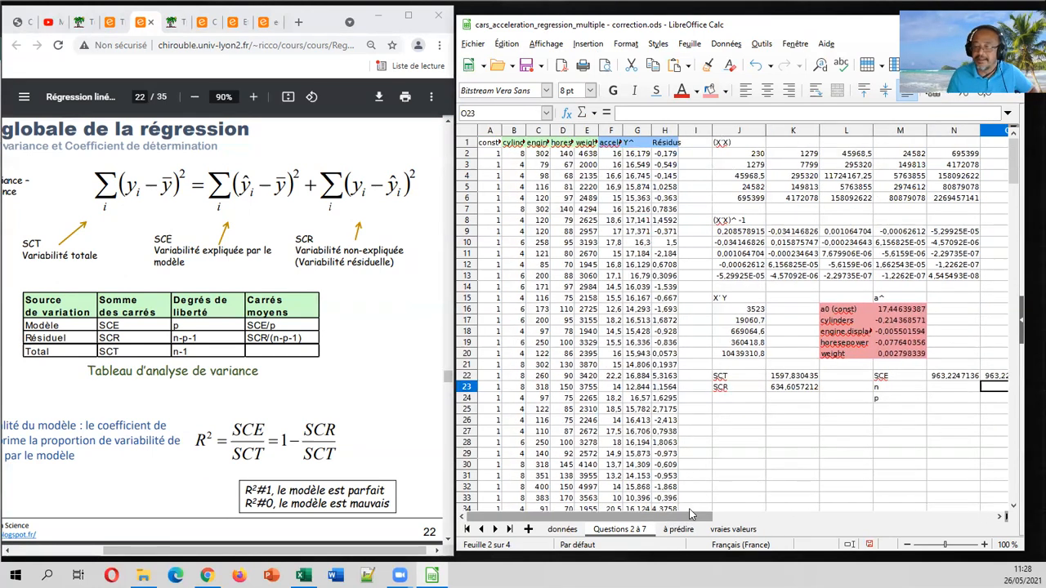
Enter the sample size n as 230 in N23 and the number of explanatory variables p as 4 in N24.
left_click(938, 390)
type("=")
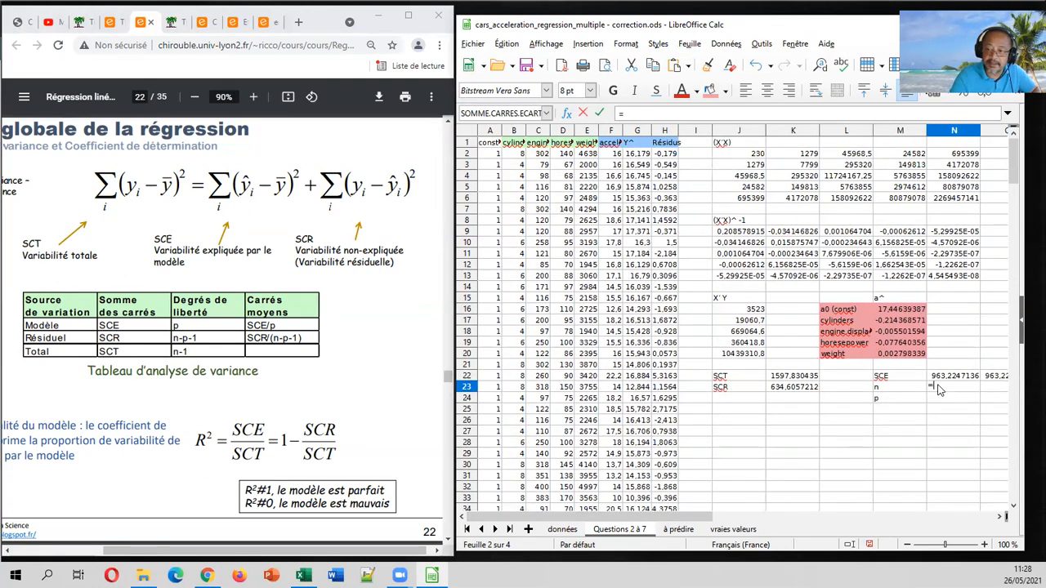
type("j2")
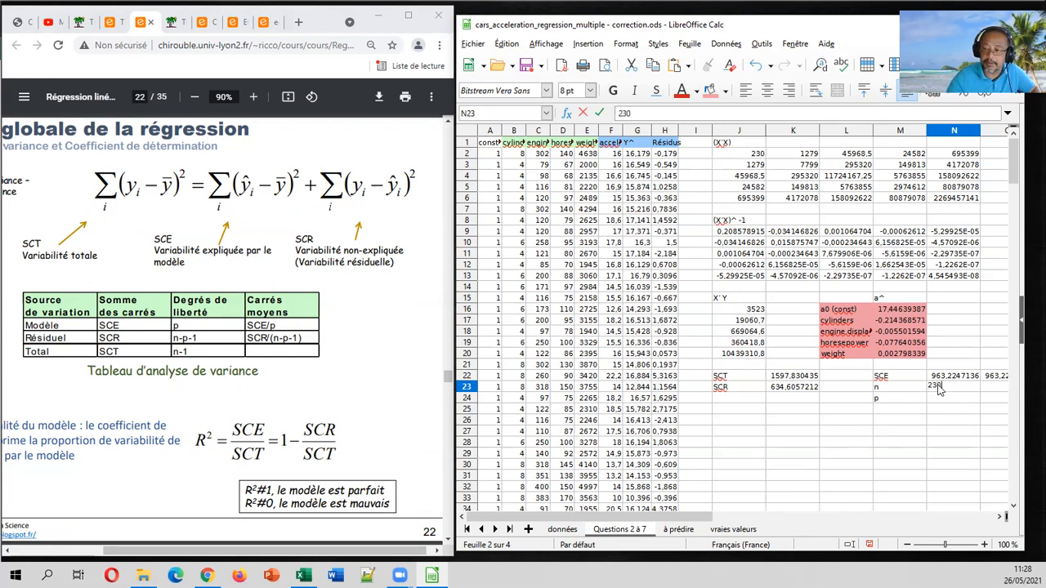
key("Return")
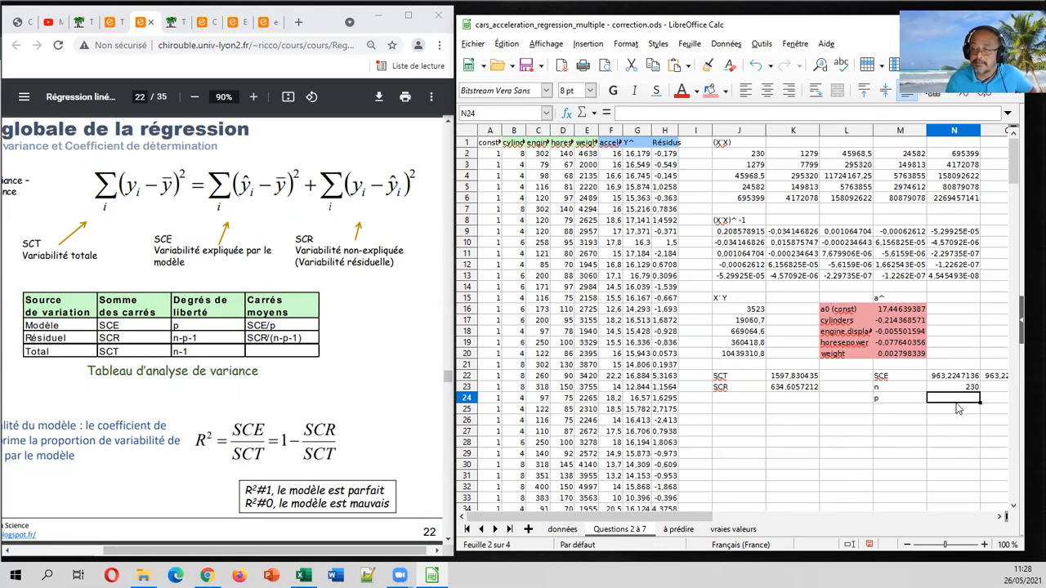
type("4")
key("Return")
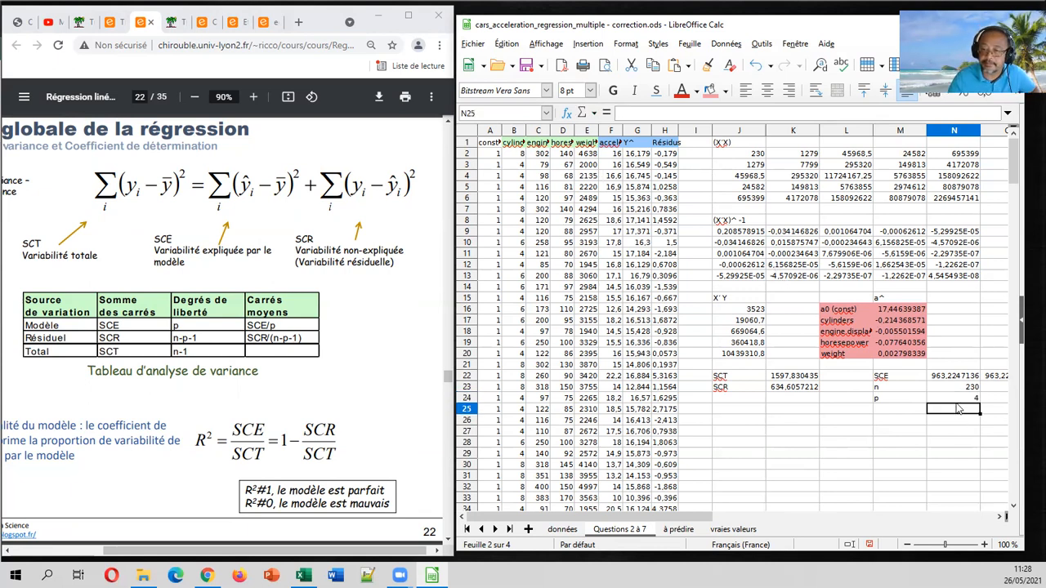
Check the requested quantities in the TD exercise PDF and label cell J24 as sigma^(erreur).
left_click(742, 399)
left_click(112, 22)
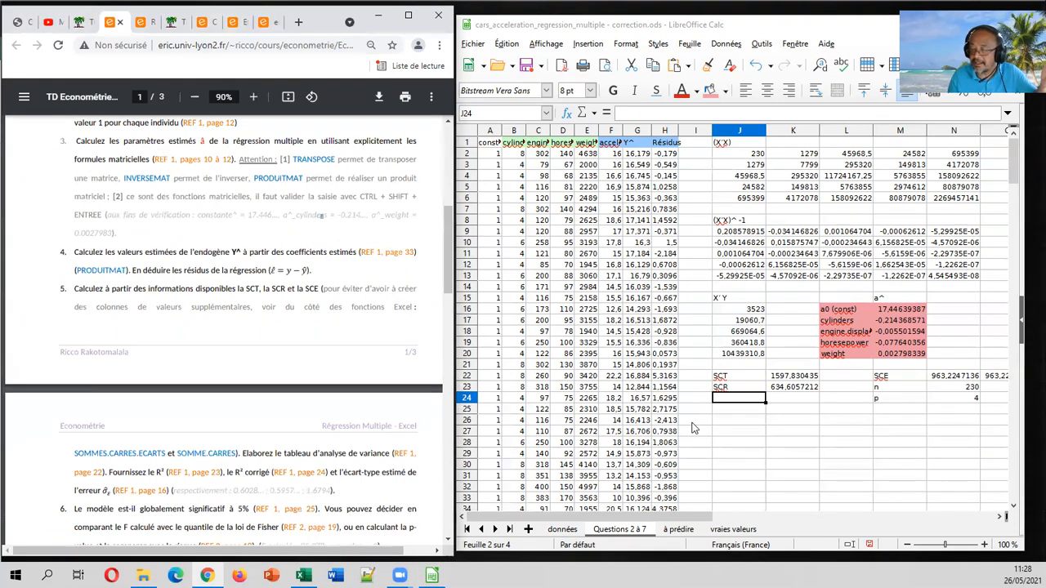
left_click(721, 401)
type("sigma^")
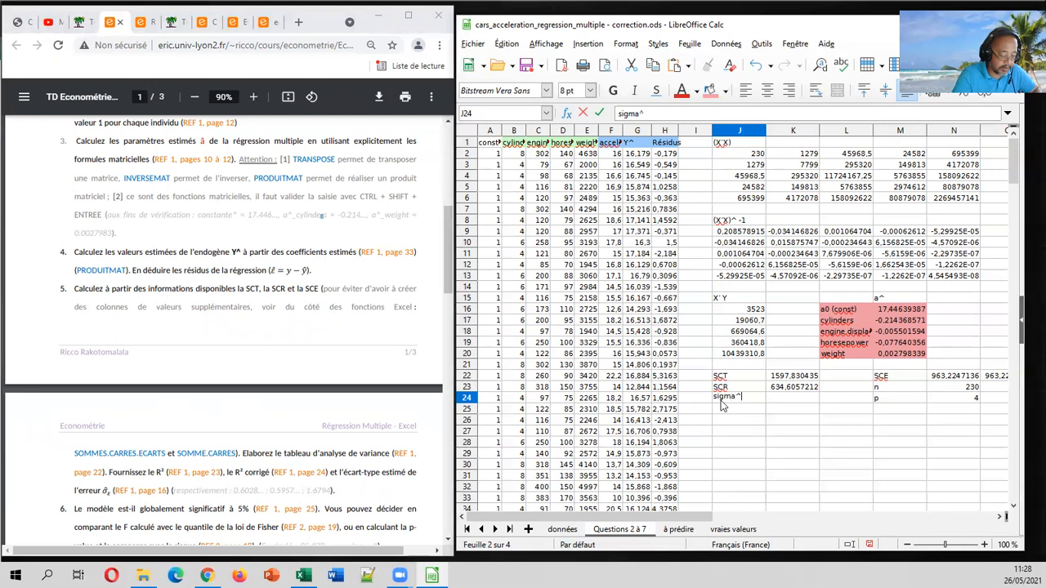
type("(erreur")
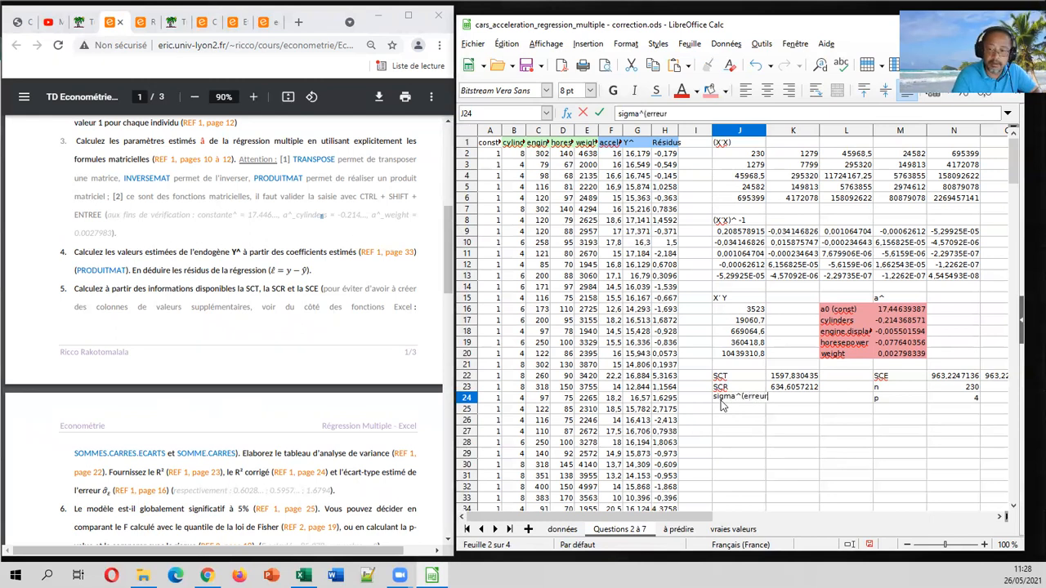
type(")")
key("Tab")
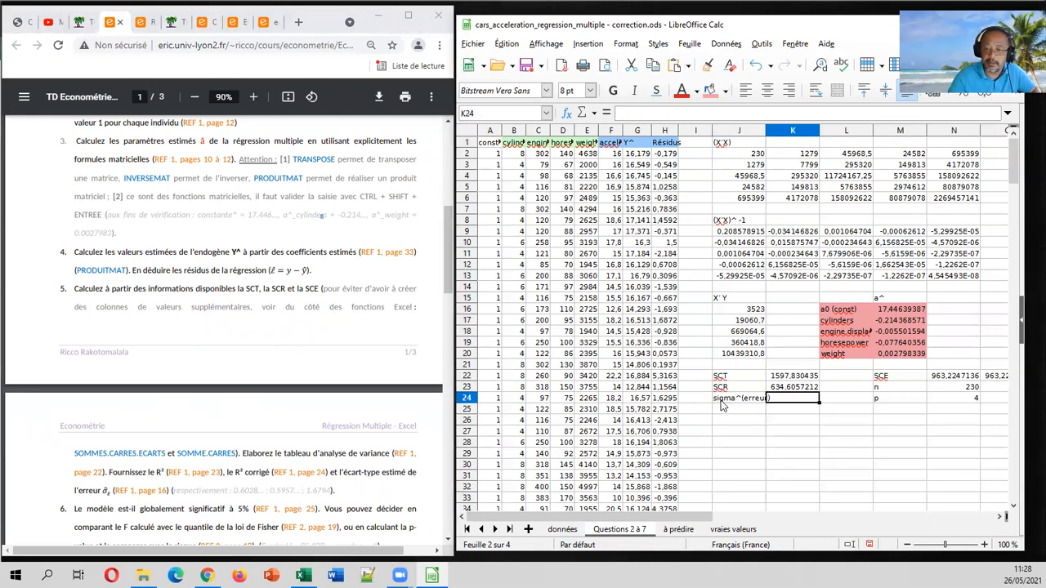
Compute the estimated standard deviation of the error in K24 with the formula =RACINE(K23/(N23-N24-1)).
type("=raci")
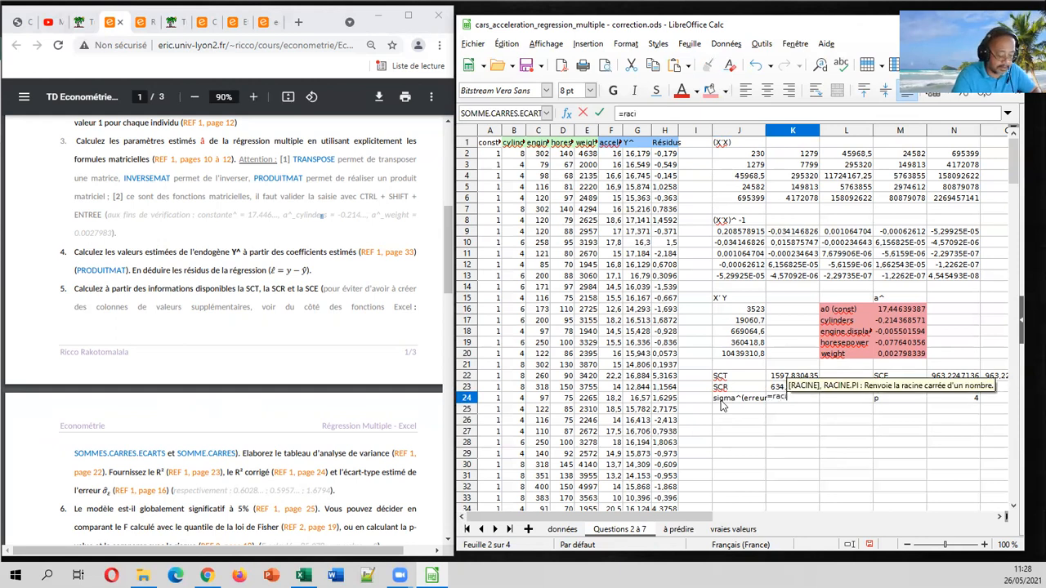
type("ne(")
key("Up")
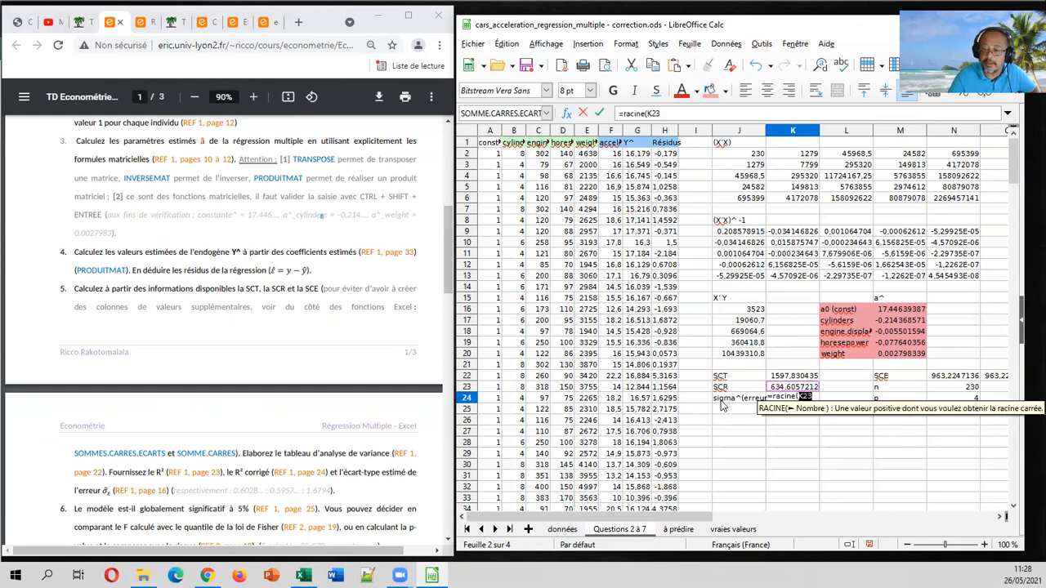
type("/(")
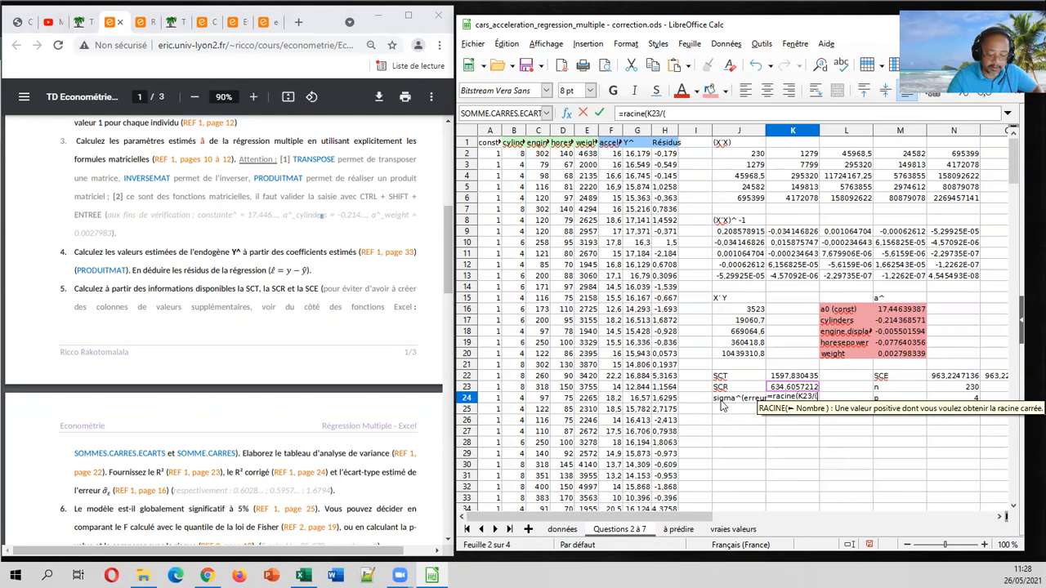
left_click(960, 391)
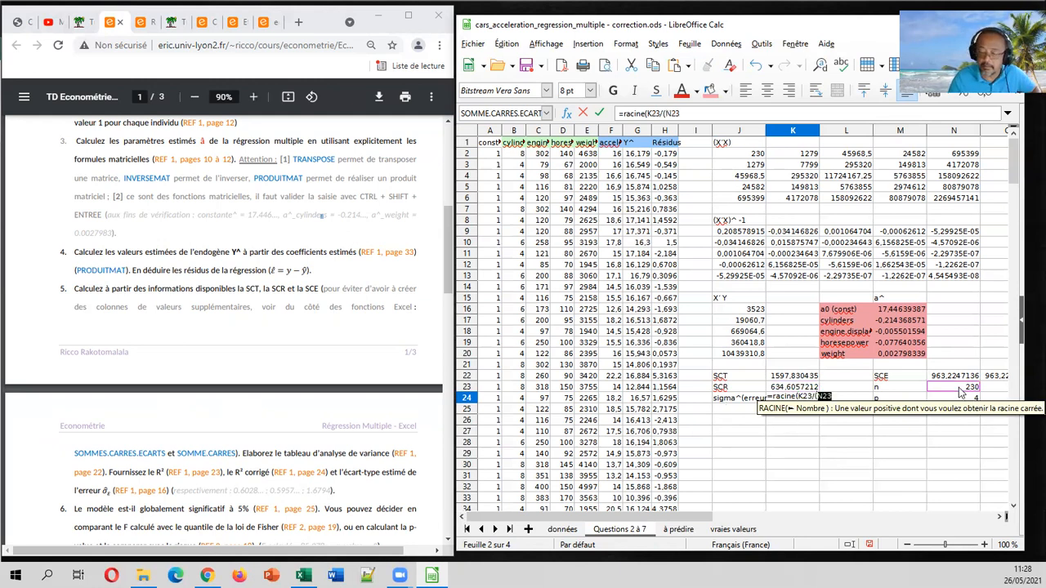
type("-")
left_click(958, 398)
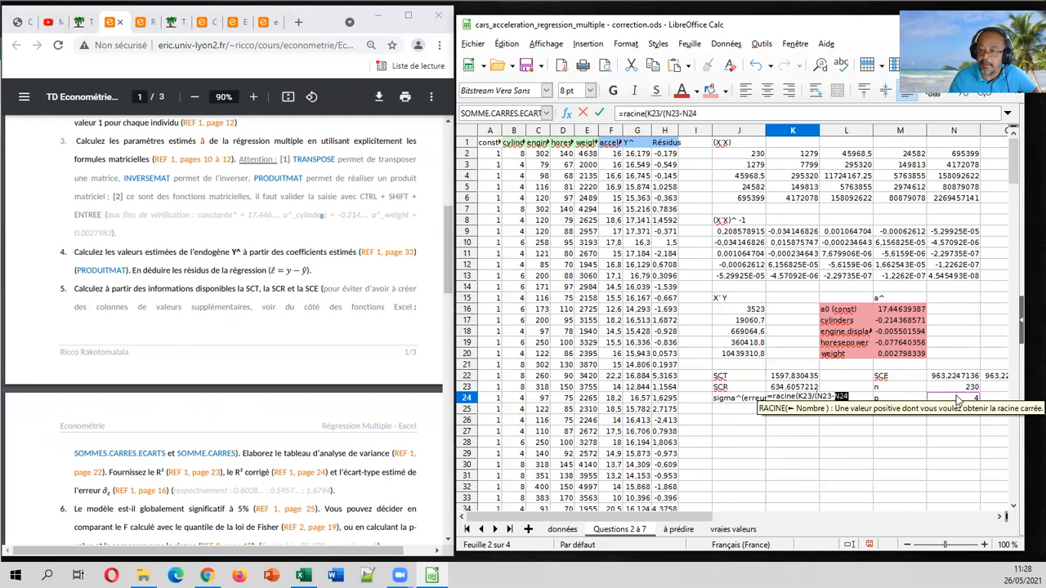
type("-1")
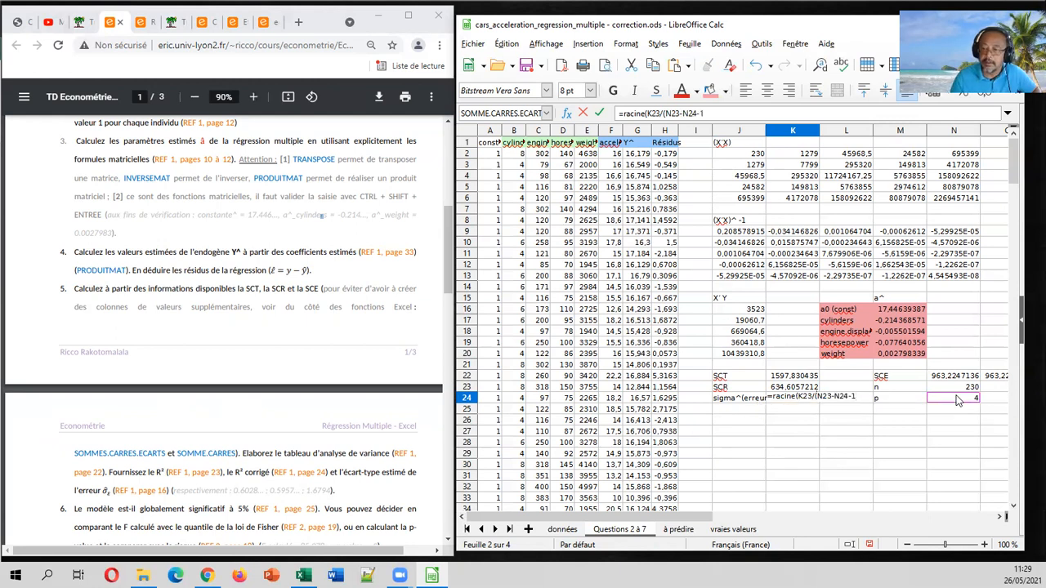
type("))")
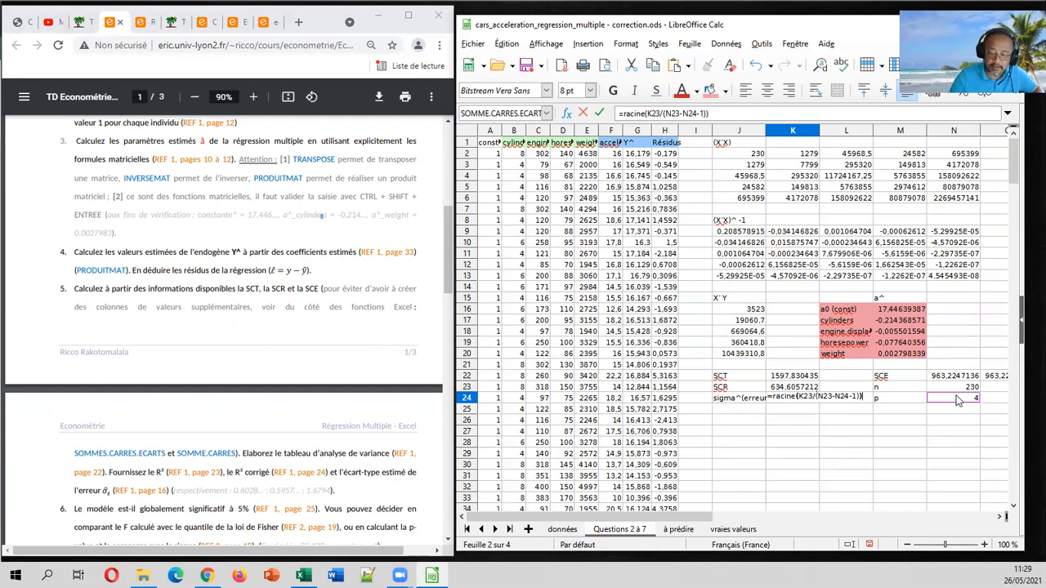
key("Return")
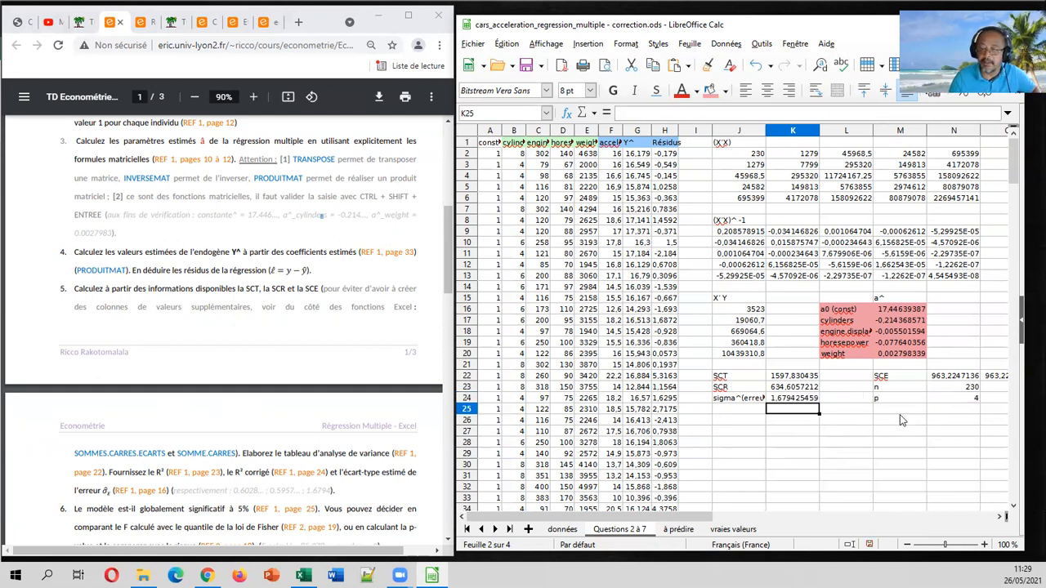
left_click(793, 398)
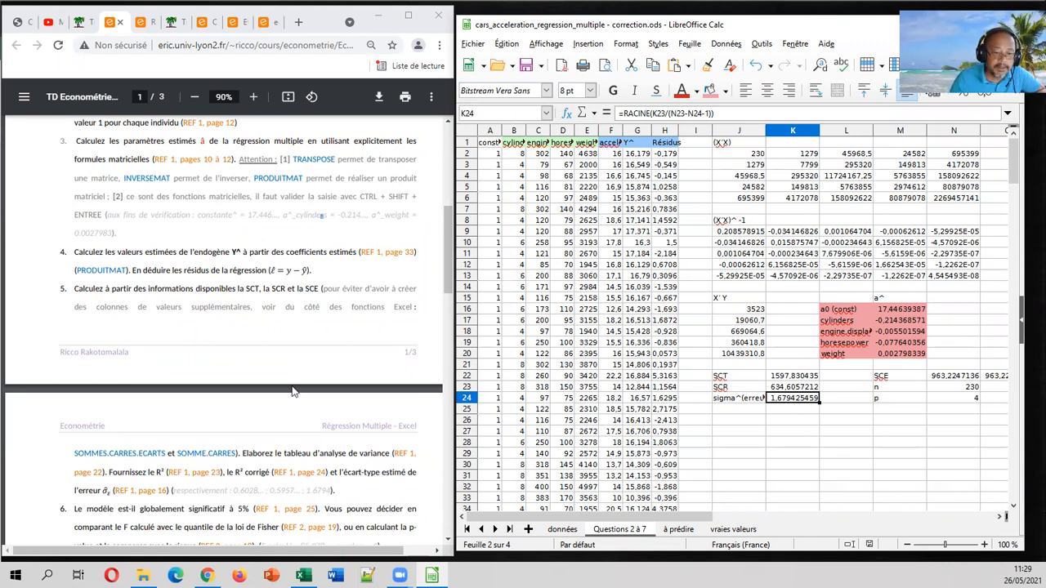
Label J26 as R² and compute it in K26 as SCE divided by SCT with the formula =N22/K22, following the course slide.
scroll(296, 392, "down", 1)
left_click(746, 422)
type("R²")
key("Tab")
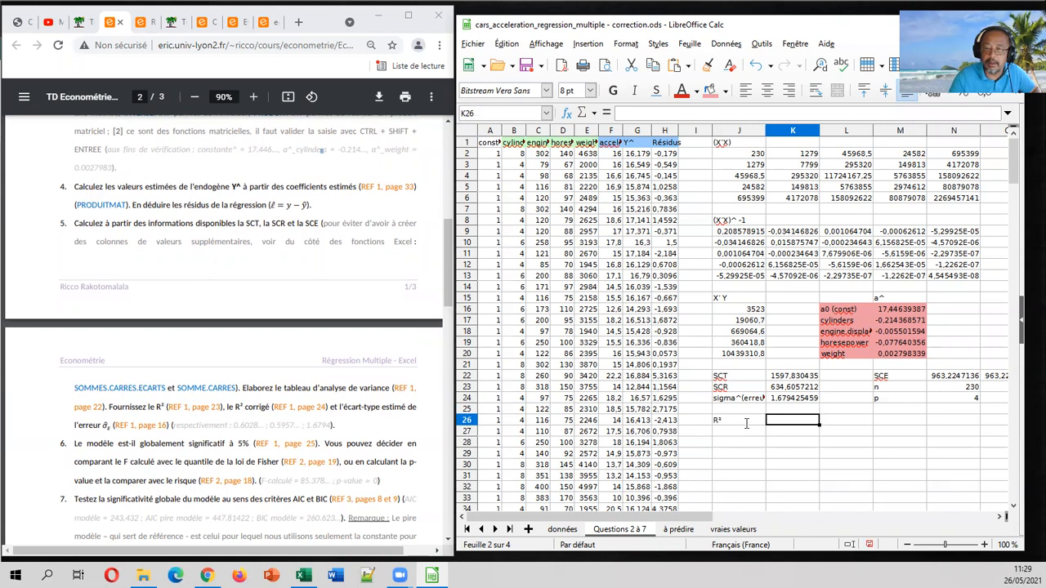
left_click(146, 22)
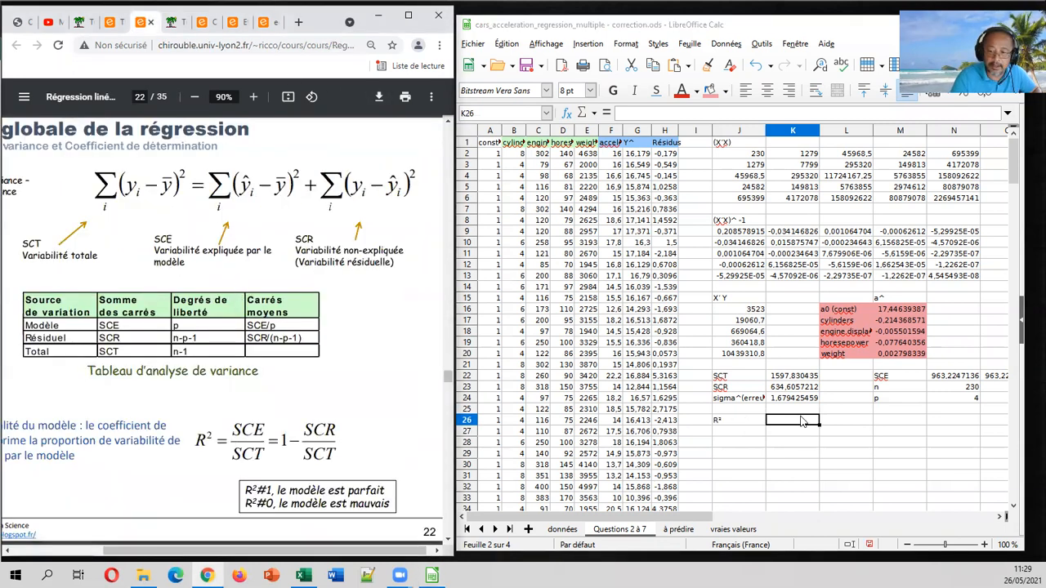
left_click(800, 421)
type("=")
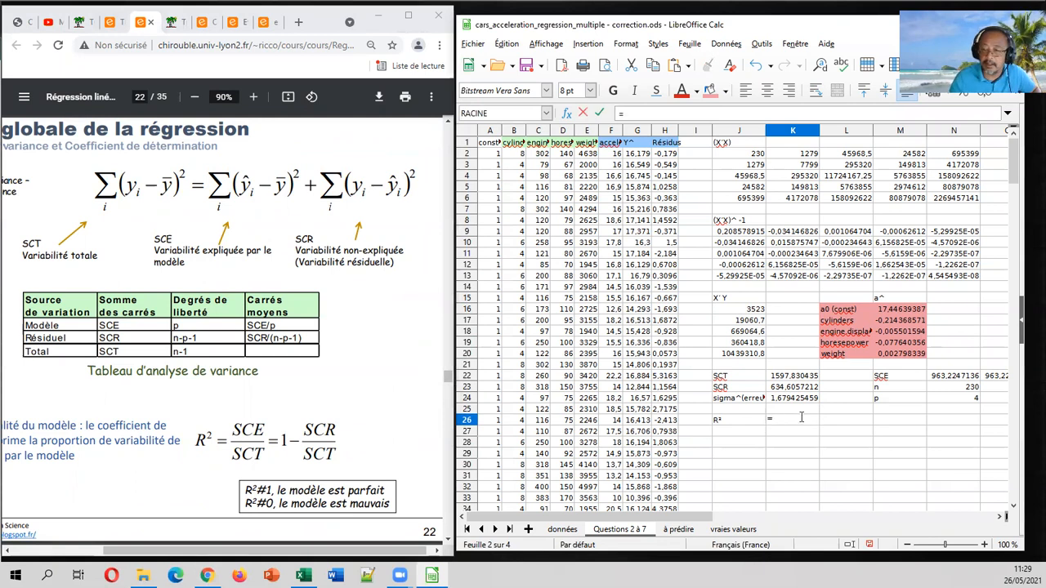
left_click(952, 377)
type("/")
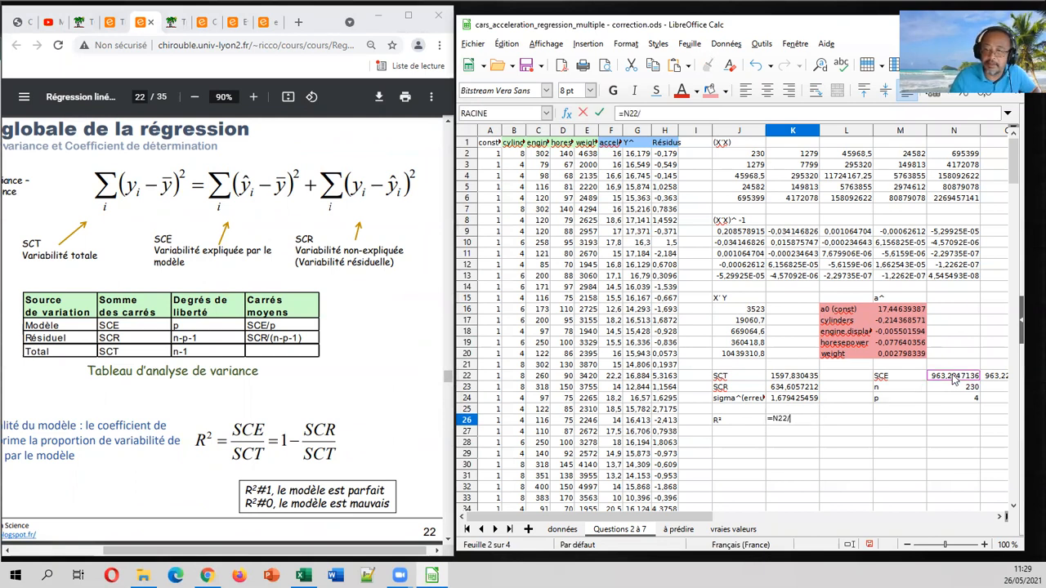
left_click(806, 378)
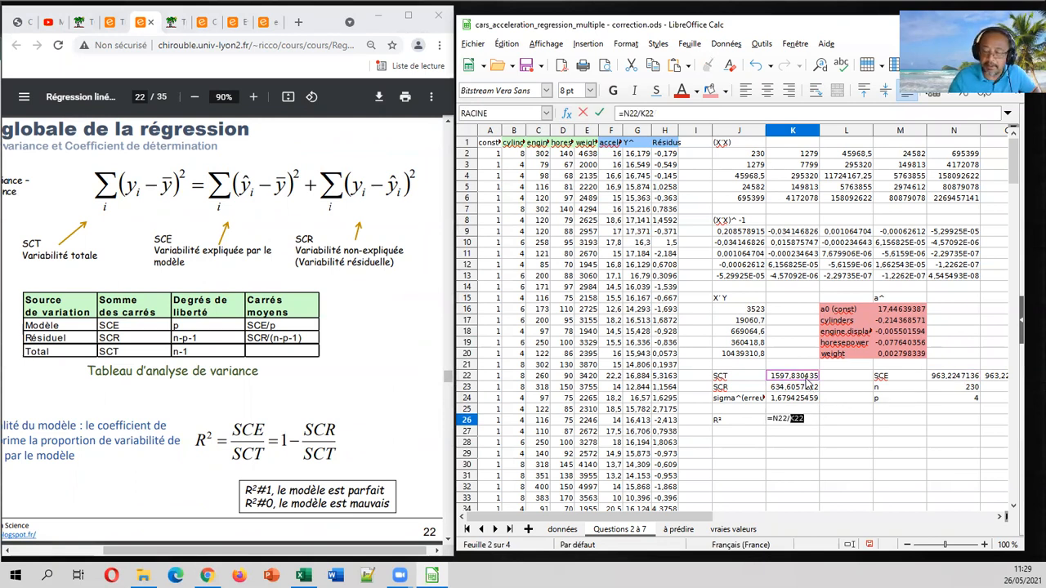
key("Return")
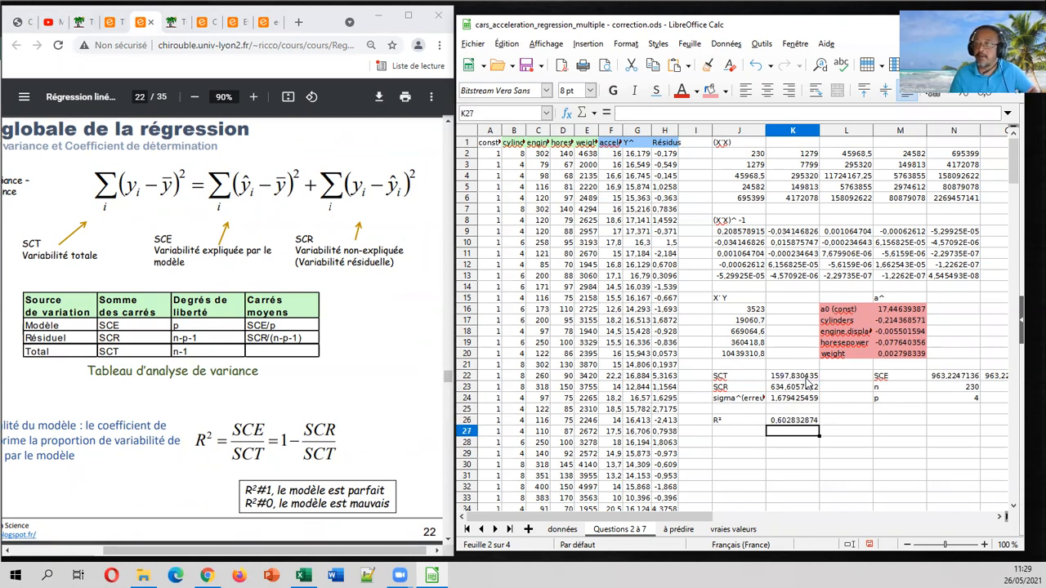
Label cell J27 as R² corrigé.
left_click(749, 435)
type("R²")
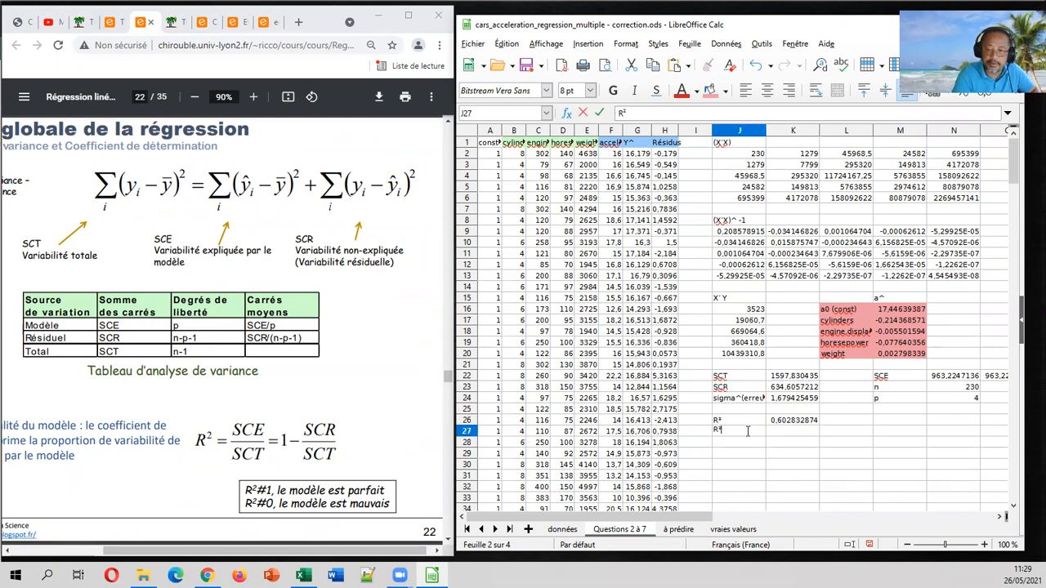
type(" corrigé")
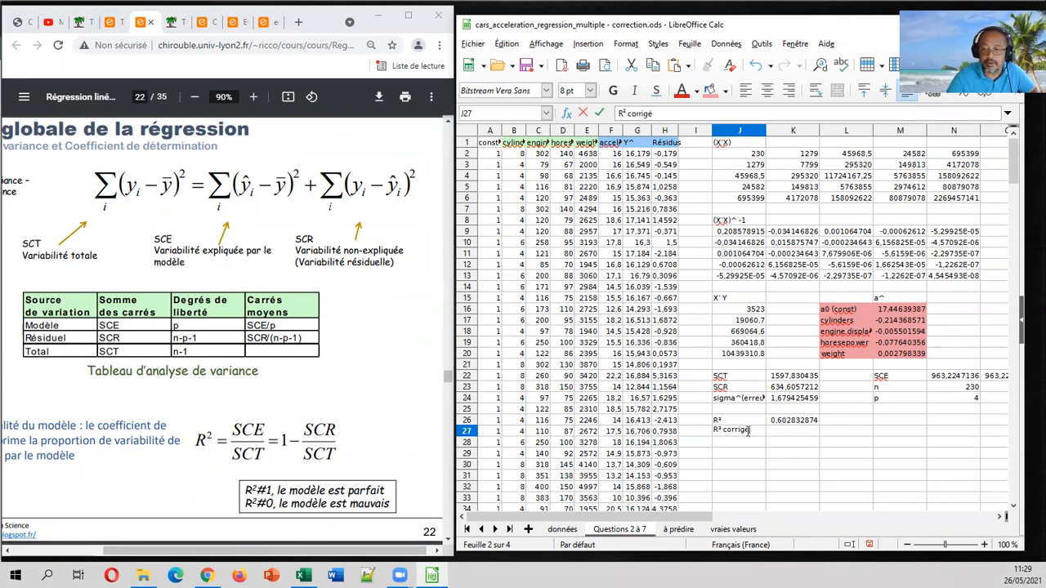
key("Tab")
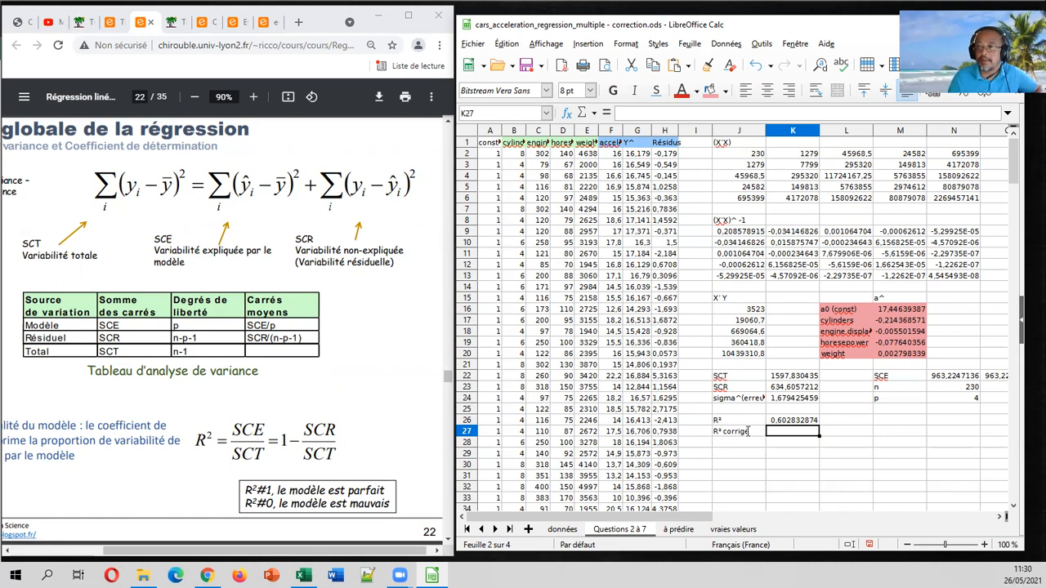
Compute the adjusted R² in K27 with =1-(K23/(N23-N24-1))/(K22/(N23-1)), following the course slide's formula, and save the file.
scroll(388, 376, "down", 5)
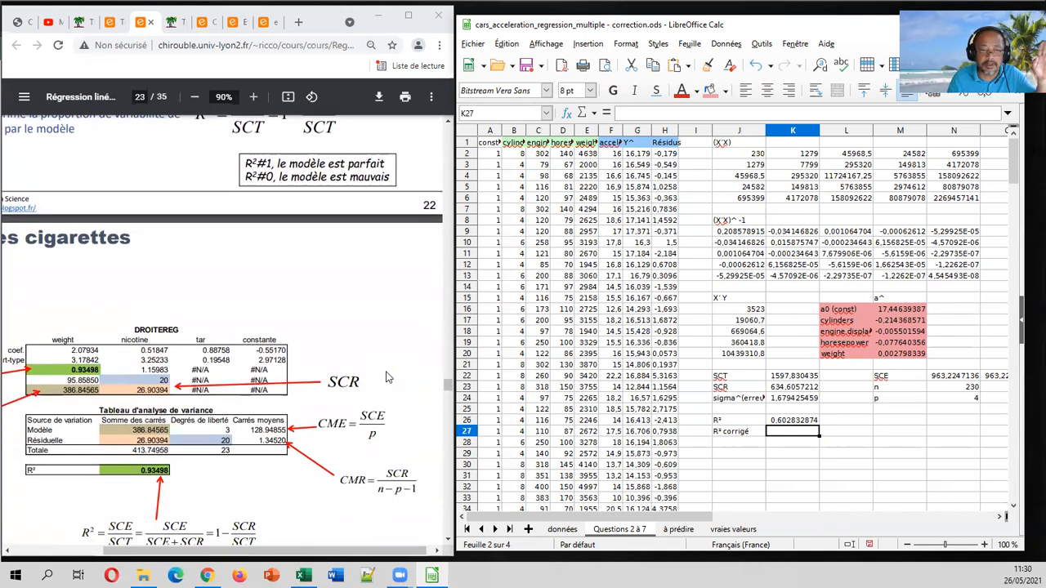
scroll(388, 376, "down", 5)
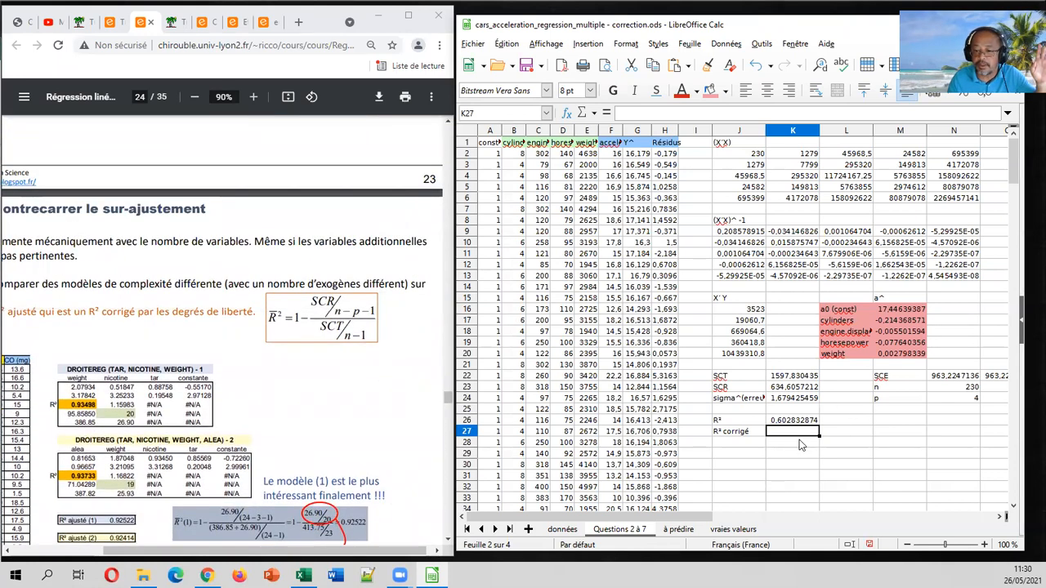
type("=1")
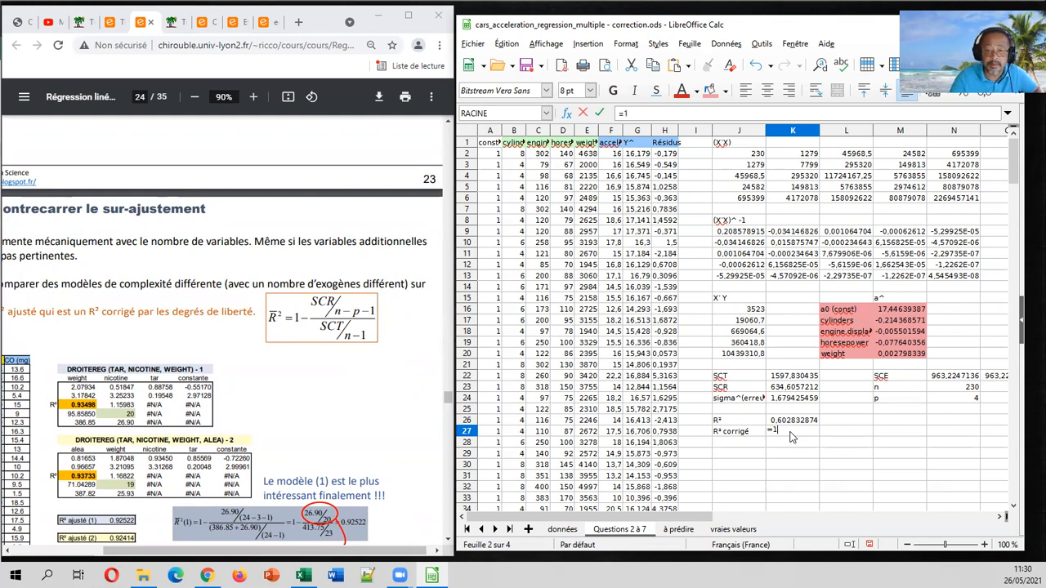
type("/(")
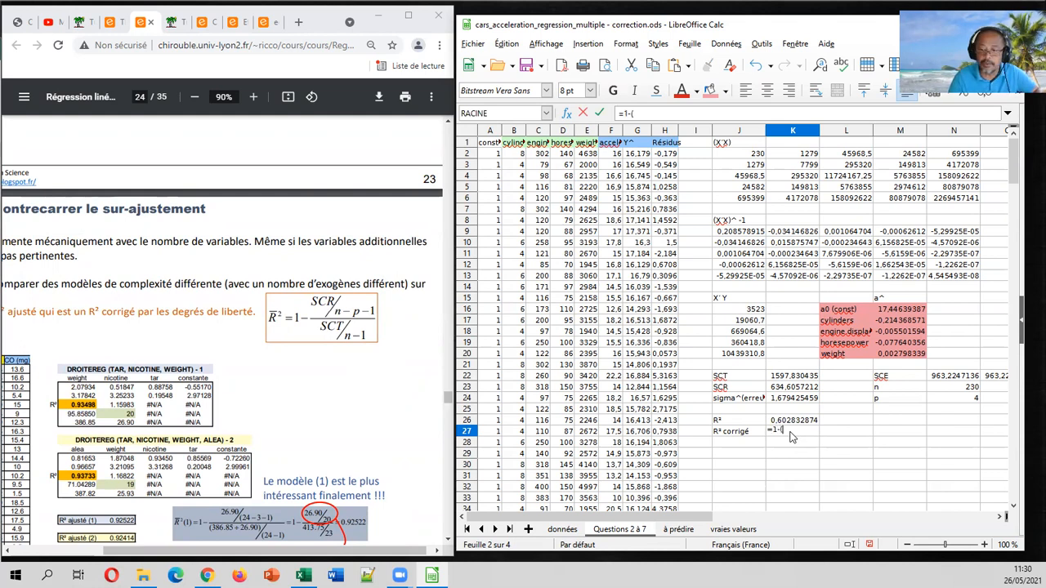
left_click(794, 389)
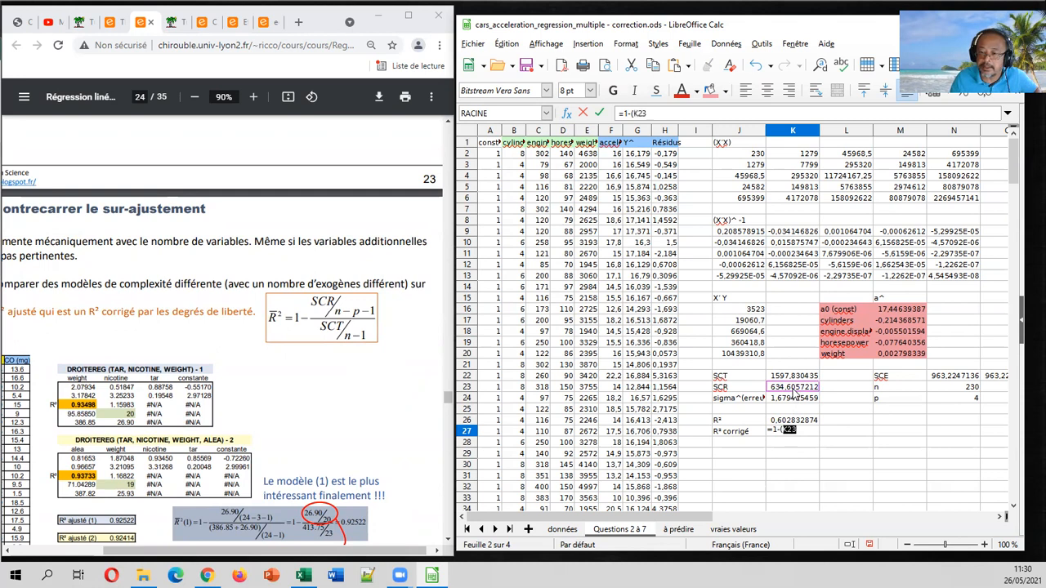
type("/")
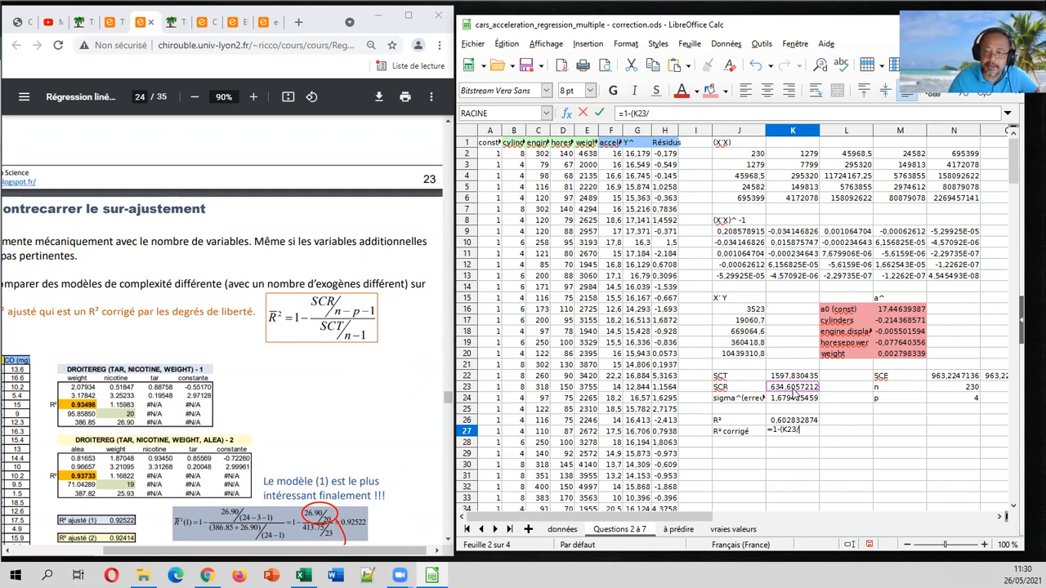
type("(")
left_click(944, 388)
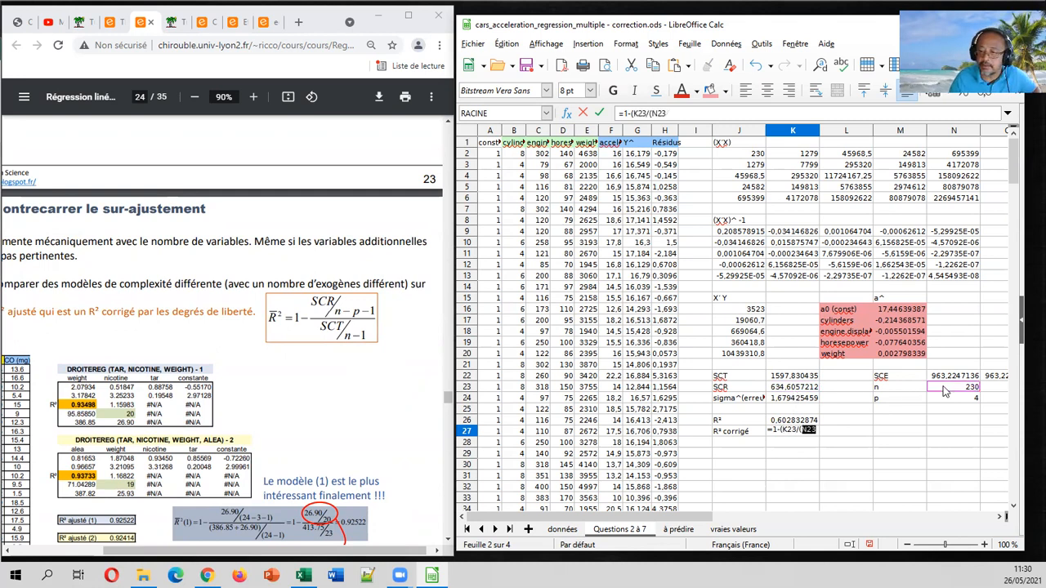
type("-")
left_click(950, 400)
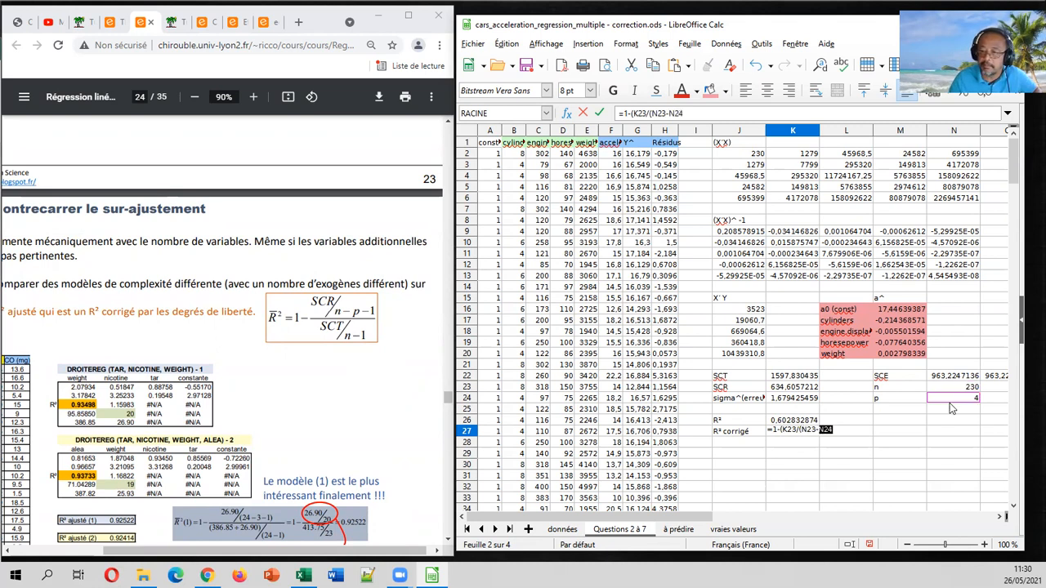
type("-1)")
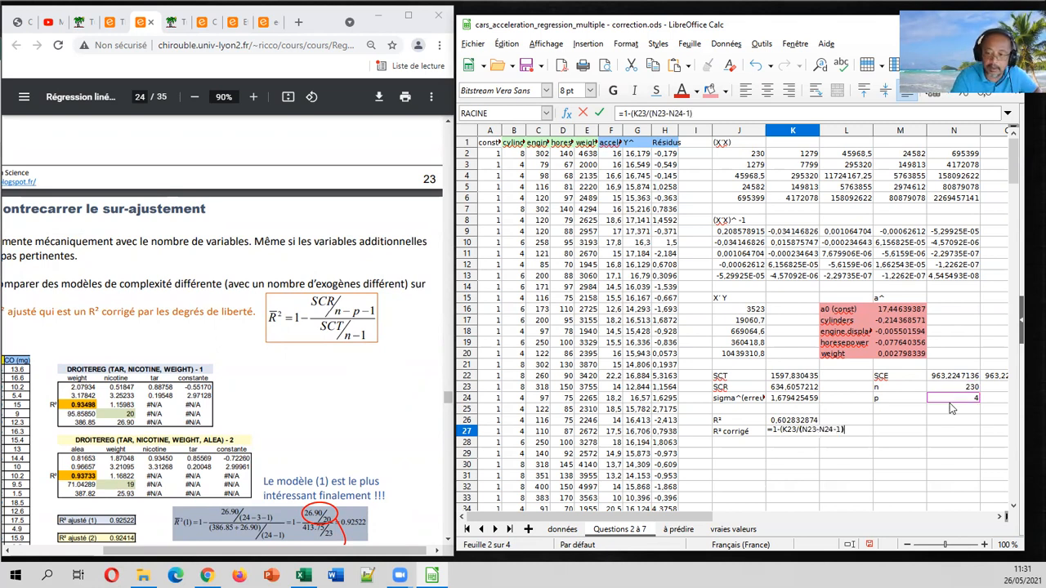
type(")/(")
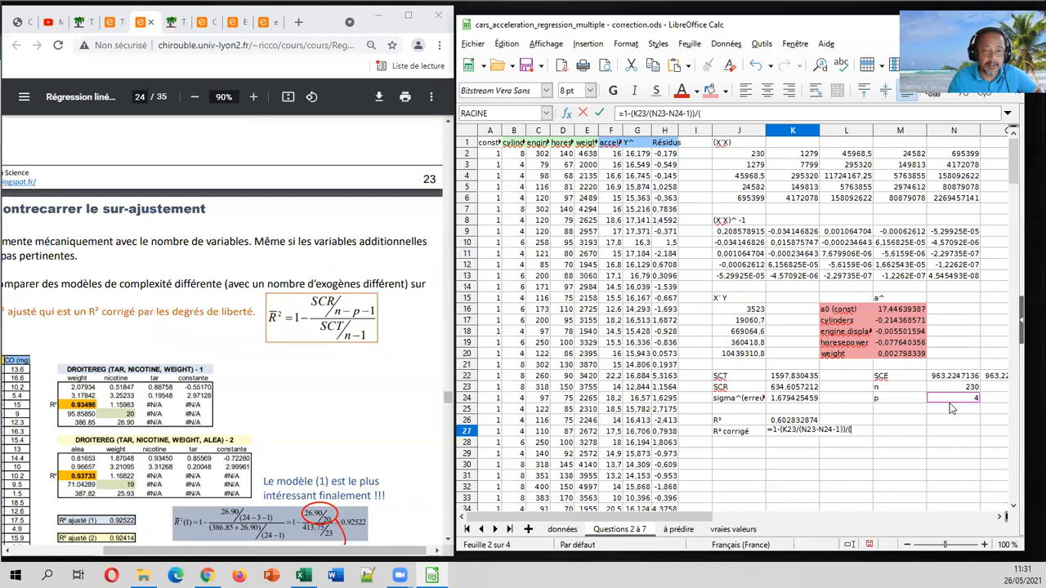
left_click(809, 379)
type("/")
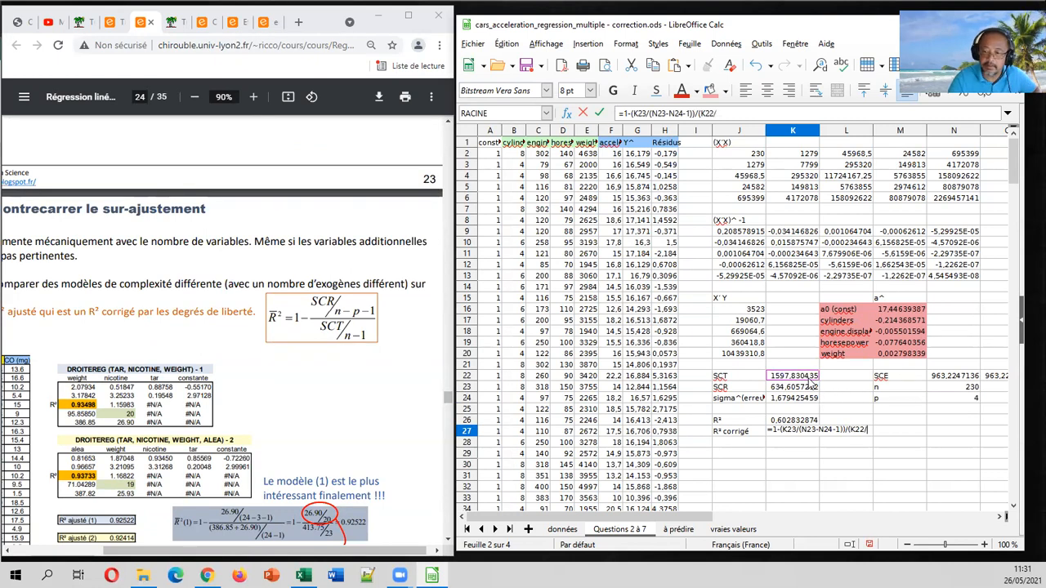
type("(")
left_click(936, 391)
type("1")
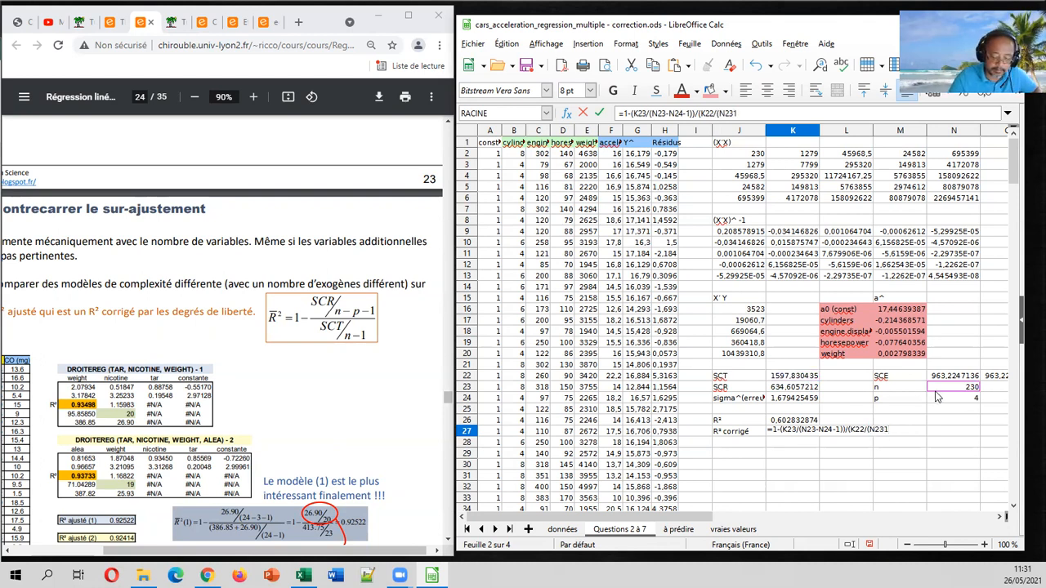
key("BackSpace")
type("-1))")
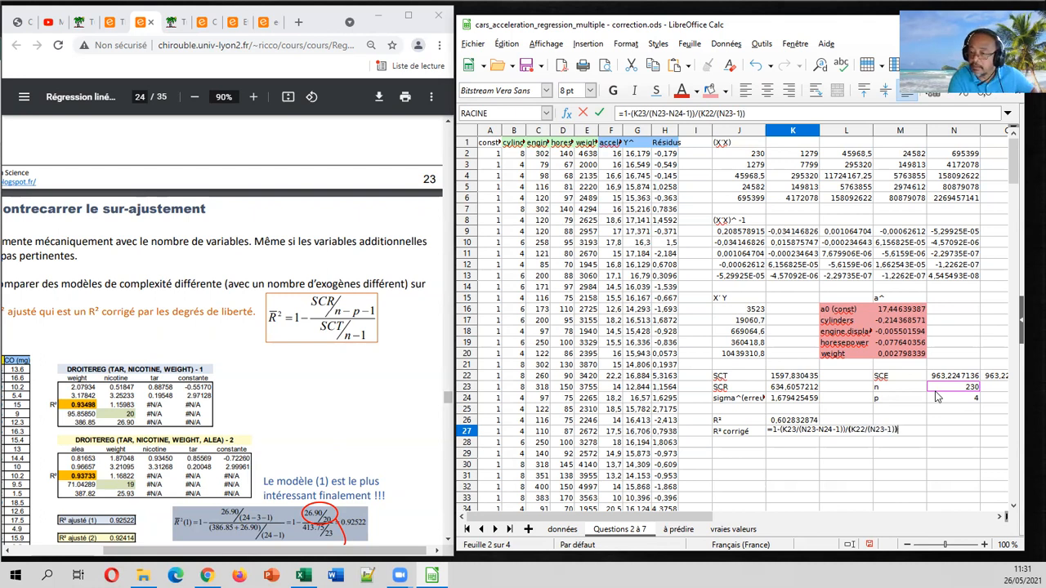
type(")")
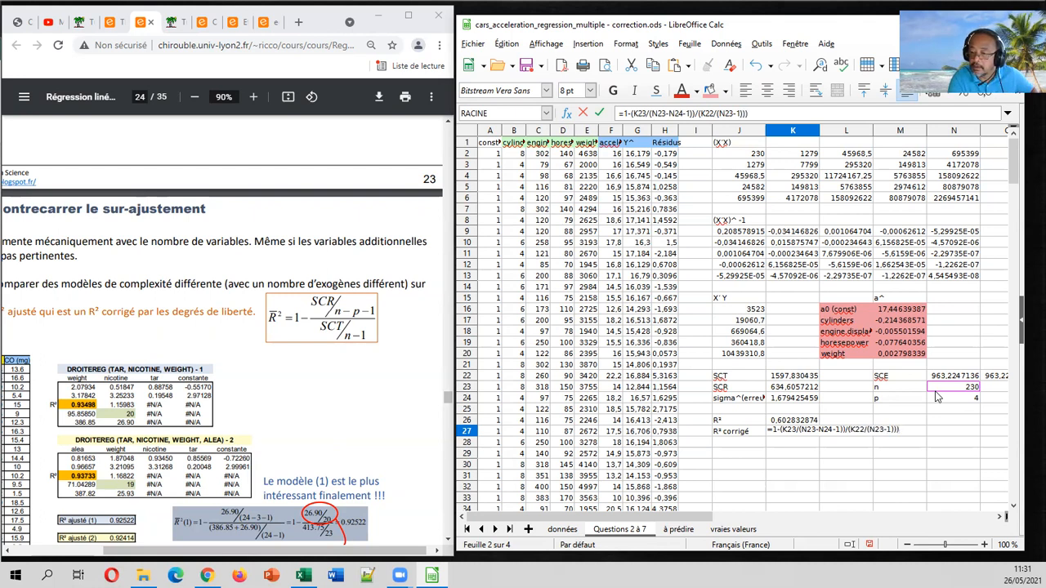
key("Return")
key("Up")
key("ctrl+s")
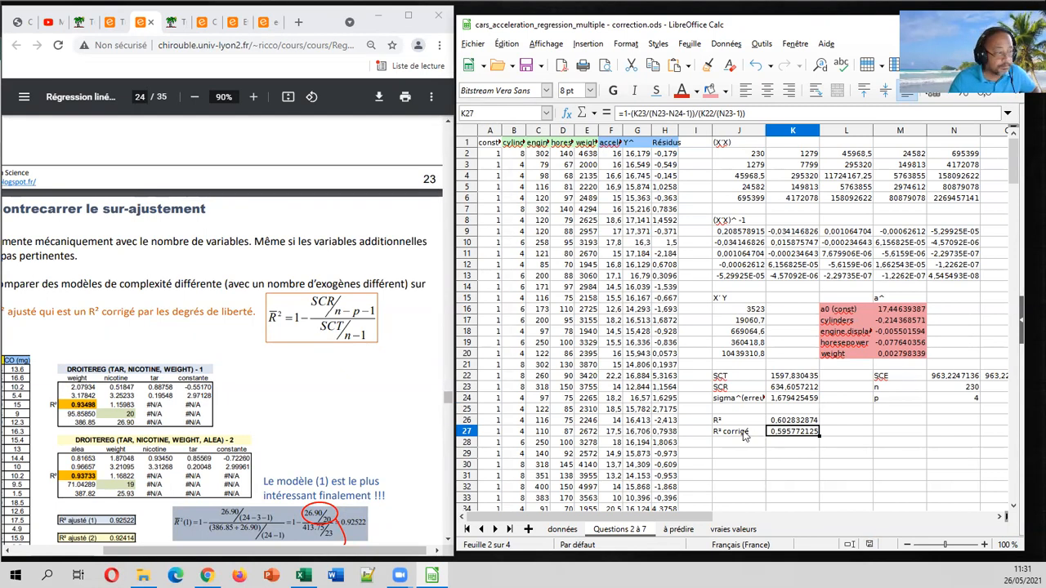
Check question 5 in the TD exercise PDF and return to the analysis of variance table on course slide 22.
left_click(102, 22)
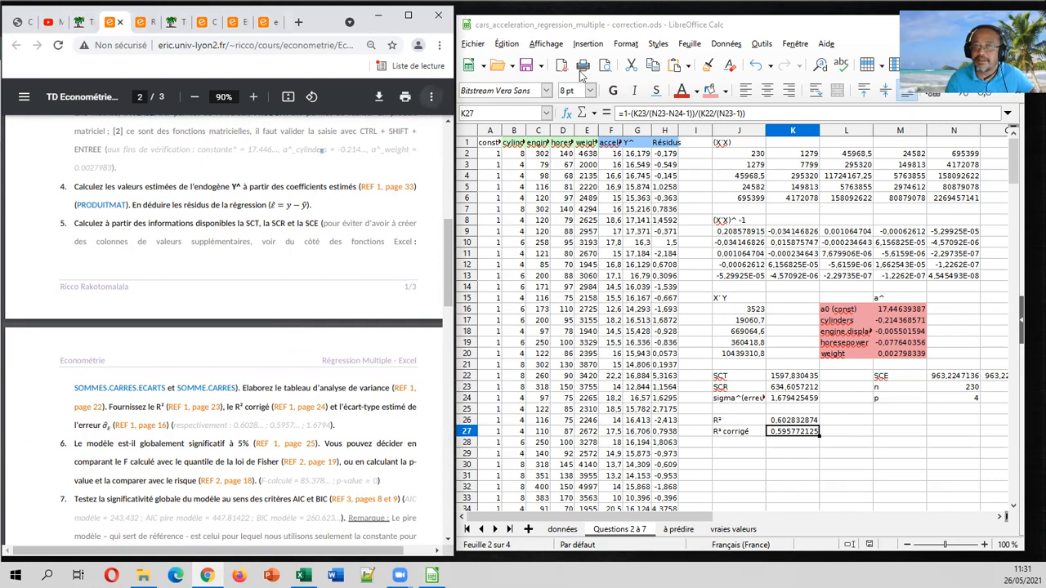
left_click(662, 29)
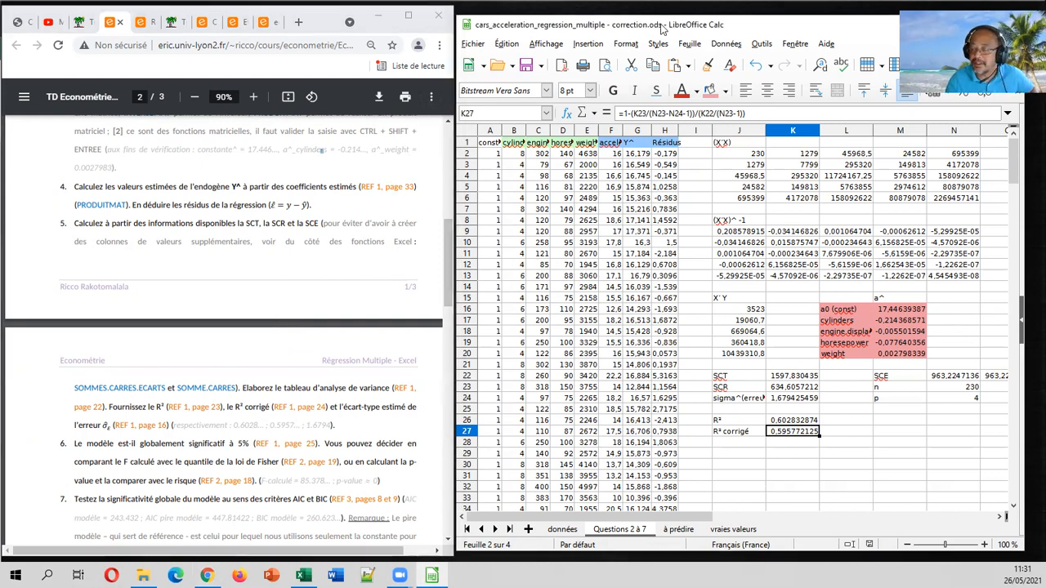
left_click_drag(662, 28, 668, 28)
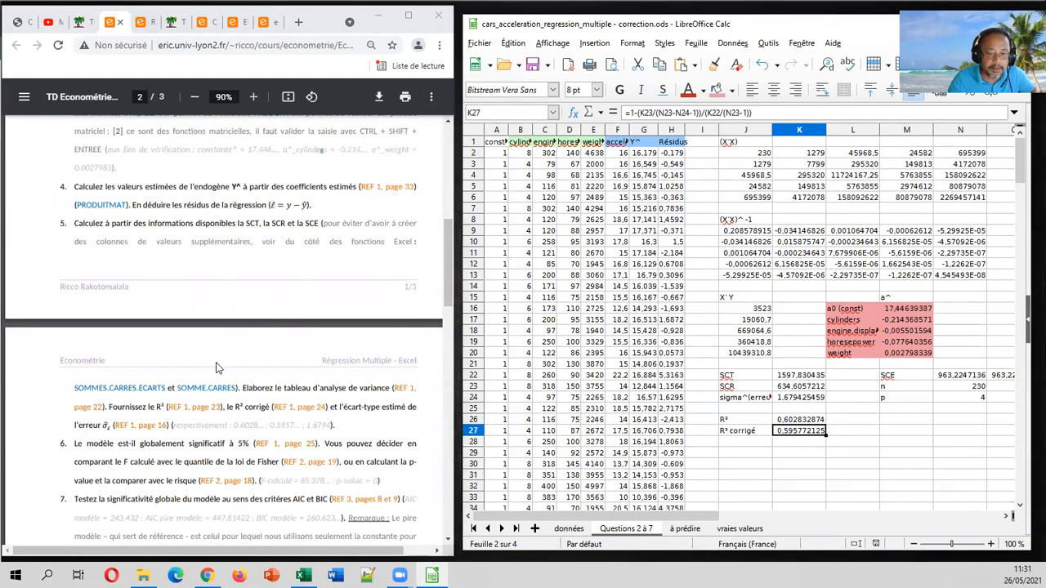
left_click(143, 22)
scroll(286, 307, "up", 10)
scroll(130, 320, "down", 2)
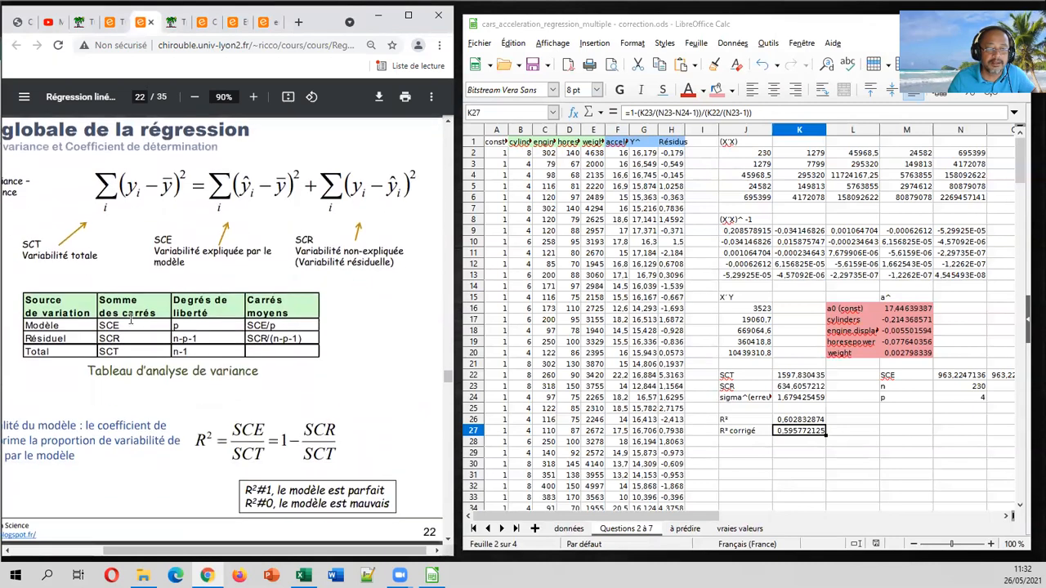
Enter the title Tableau d'analyse de variance in J29 and the header Source in J30.
left_click(768, 455)
type("Tableau d'analyse de varianc")
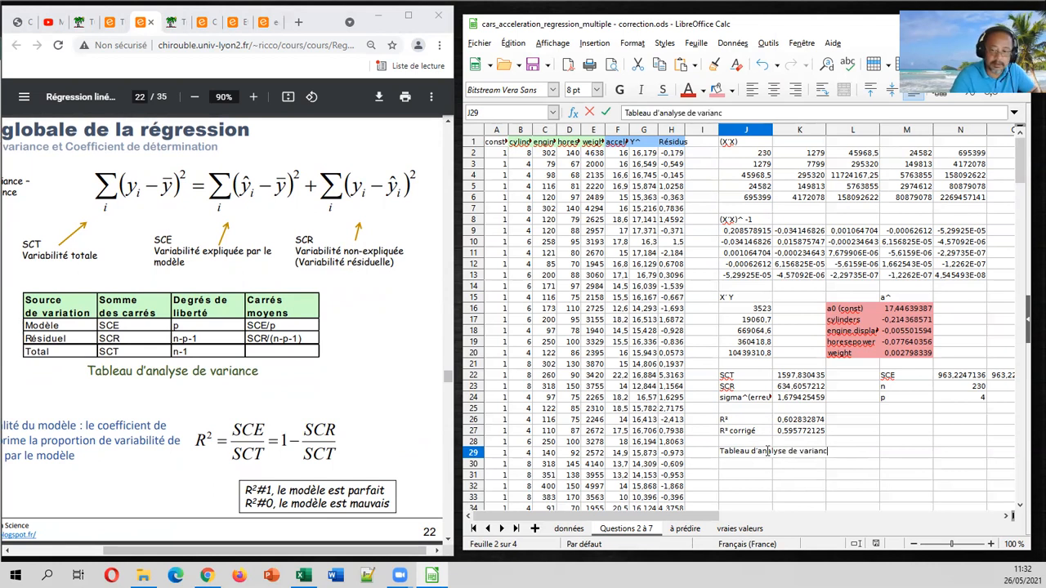
type("e")
key("Return")
type("Sourc")
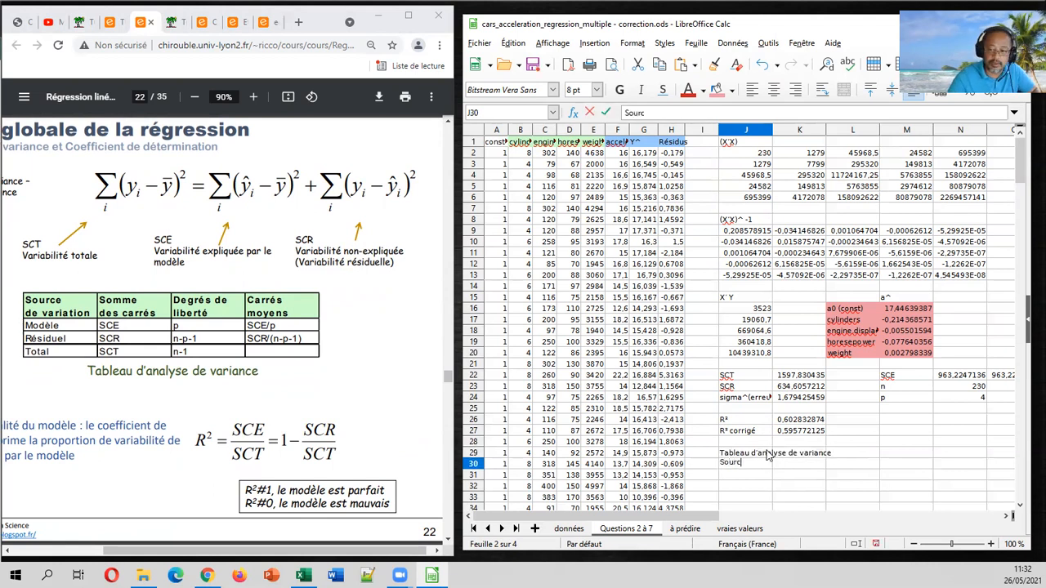
key("Return")
key("Up")
type("Source")
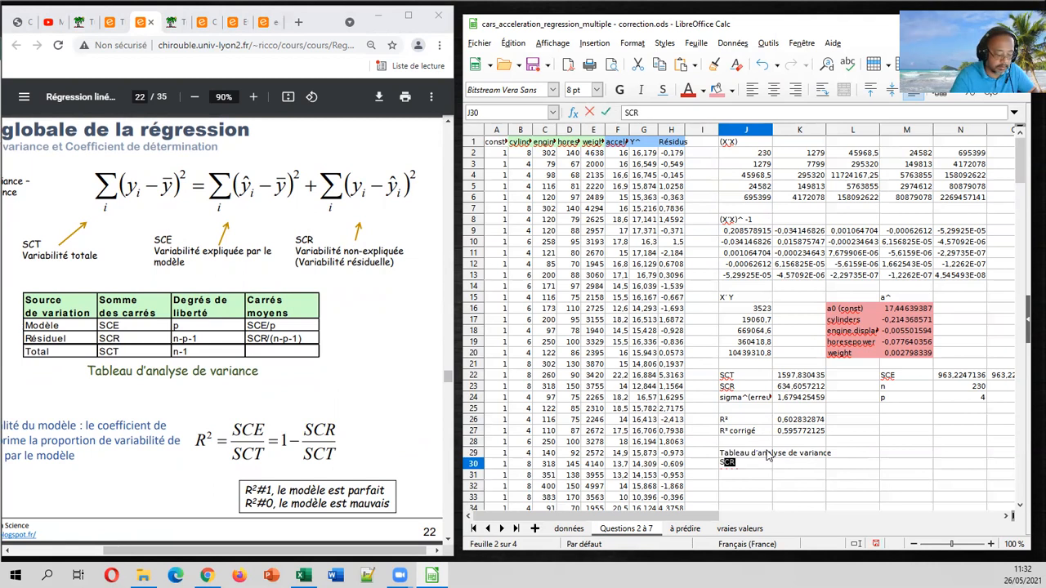
key("Return")
Label the rows of the variance table Expliquée, Résiduelle and Totale in J31 to J33.
type("Expliquée")
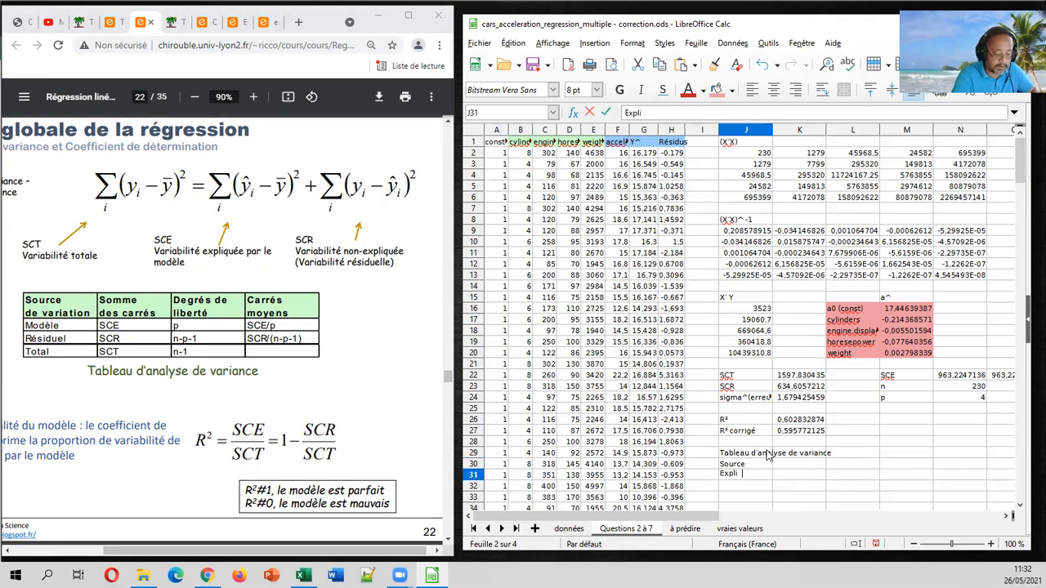
key("Return")
type("Résudu")
key("BackSpace")
key("BackSpace")
key("BackSpace")
type("iduelle")
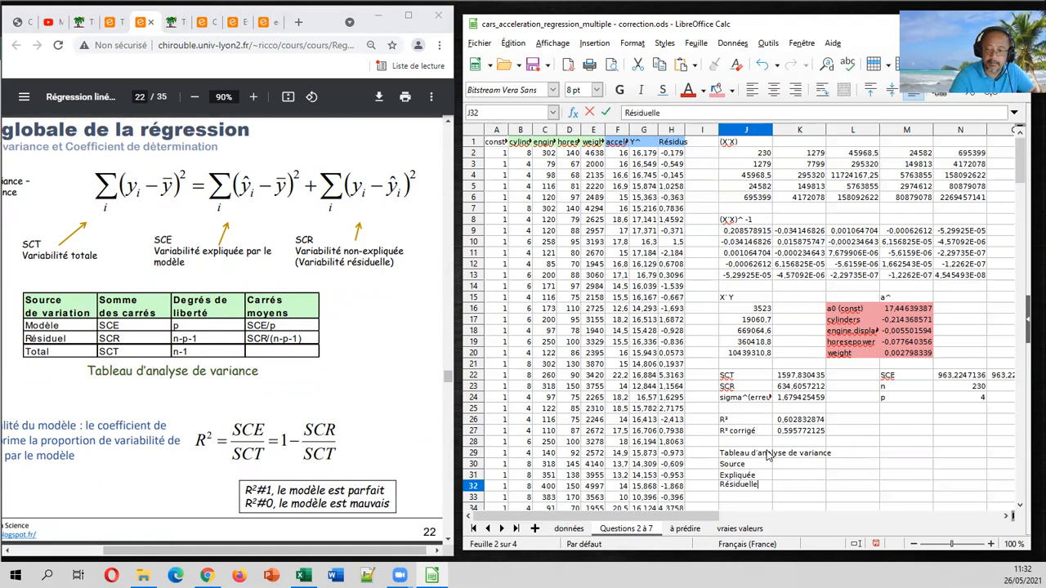
key("Return")
type("Ti")
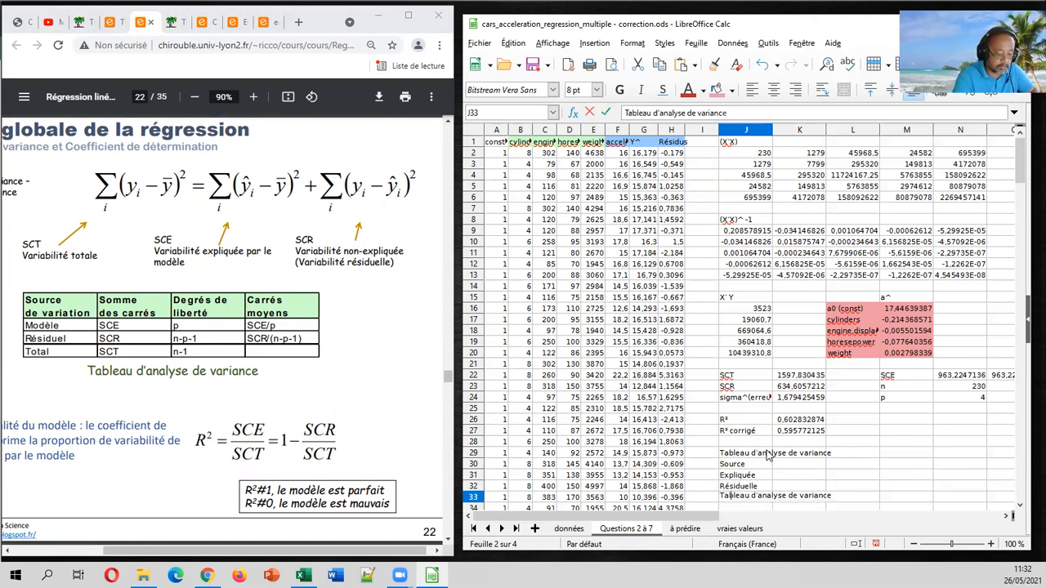
key("BackSpace")
type("otale")
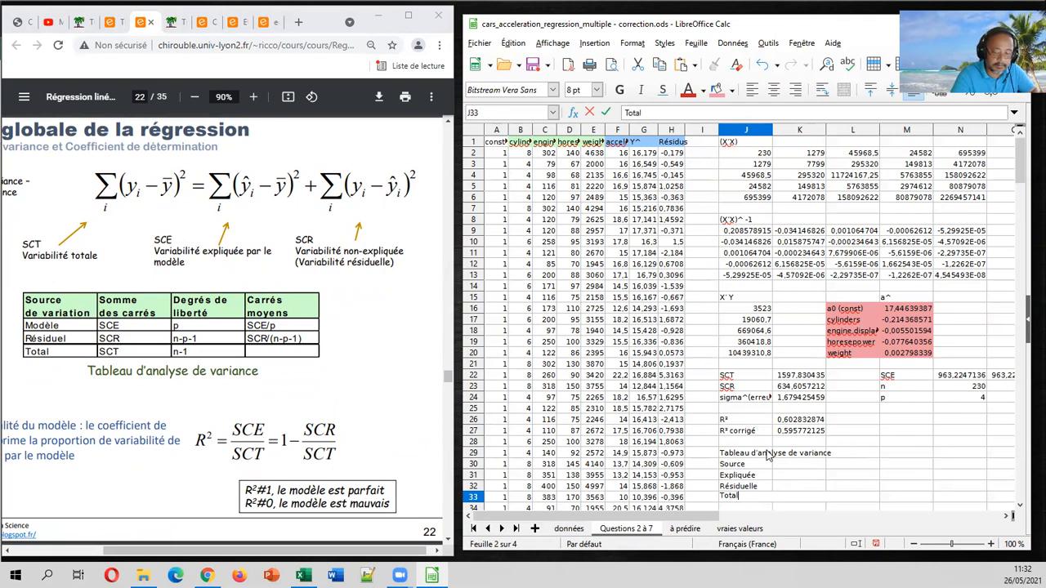
key("Tab")
Add the column headers SC, ddl and CM in K30 to M30 of the variance table.
key("Tab")
key("Up")
key("Up")
key("Up")
key("Left")
type("SC")
key("Tab")
type("ddl")
key("Tab")
type("CM")
key("Return")
Fill the SC column by linking K31 to the SCE in N22 and K32 to the SCR in K23, and summing both in K33.
type("=")
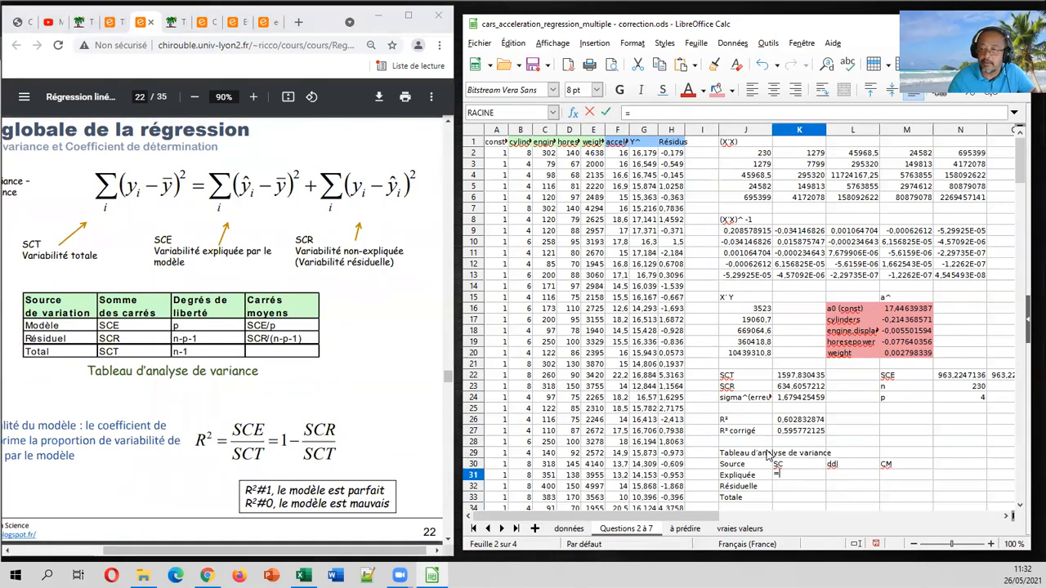
left_click(946, 378)
key("Return")
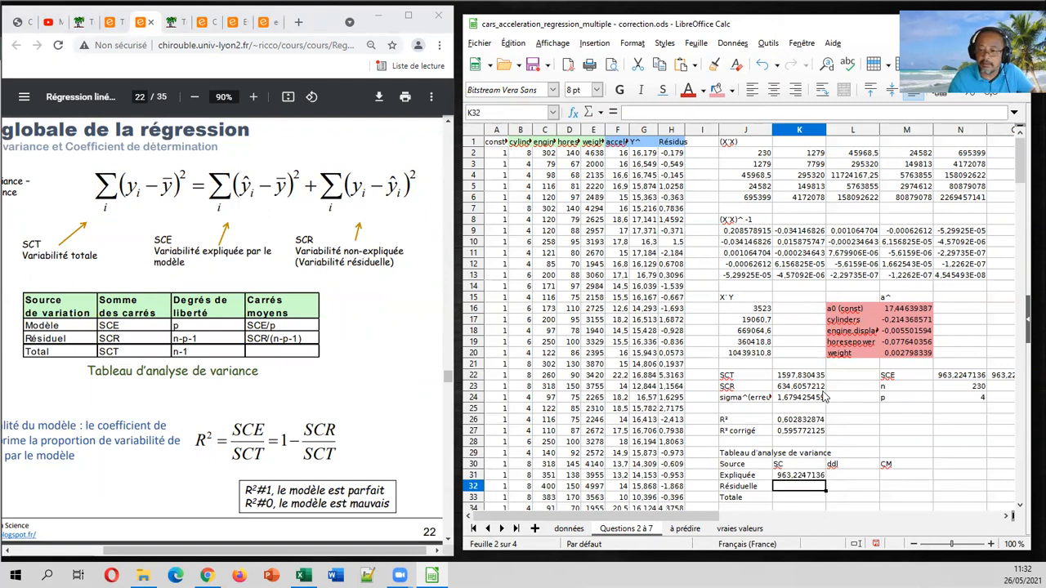
type("=")
left_click(790, 389)
key("Return")
type("=")
key("Up")
key("Up")
type("+")
key("Up")
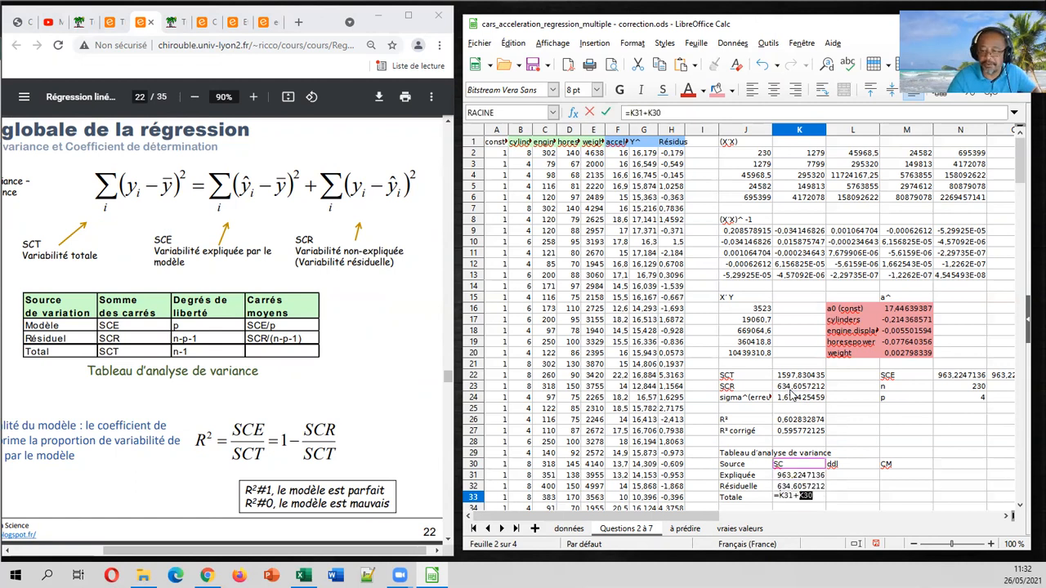
key("Return")
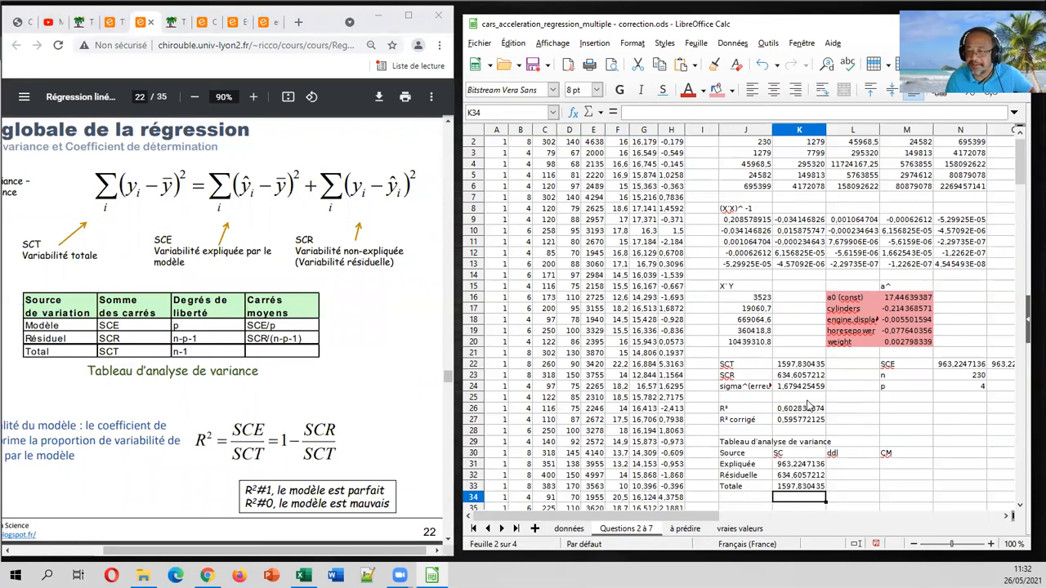
Fill the degrees of freedom with 4 for Expliquée in L31 and =N23-N24-1 for Résiduelle in L32.
left_click(846, 464)
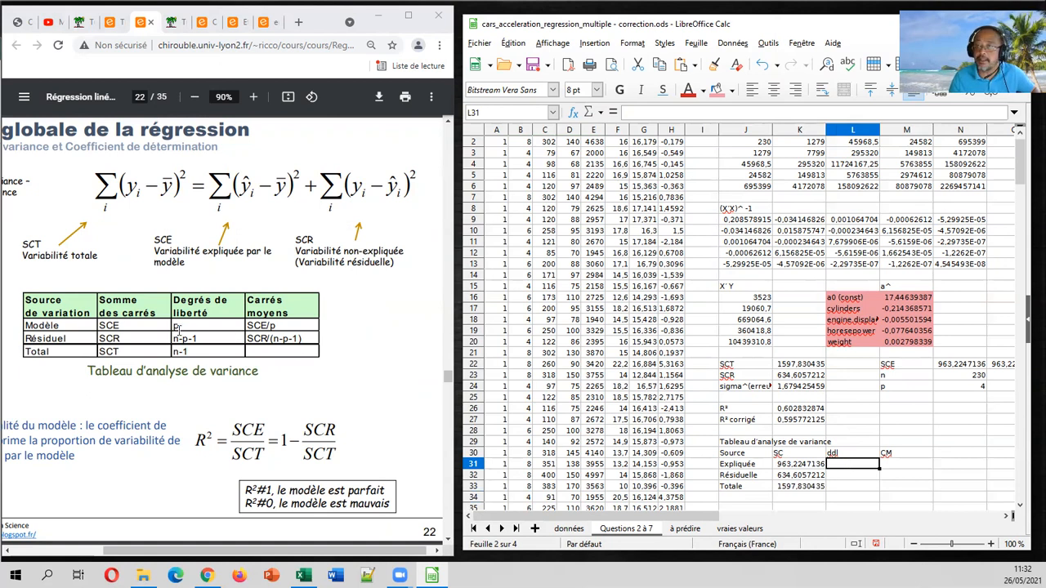
type("4")
key("Return")
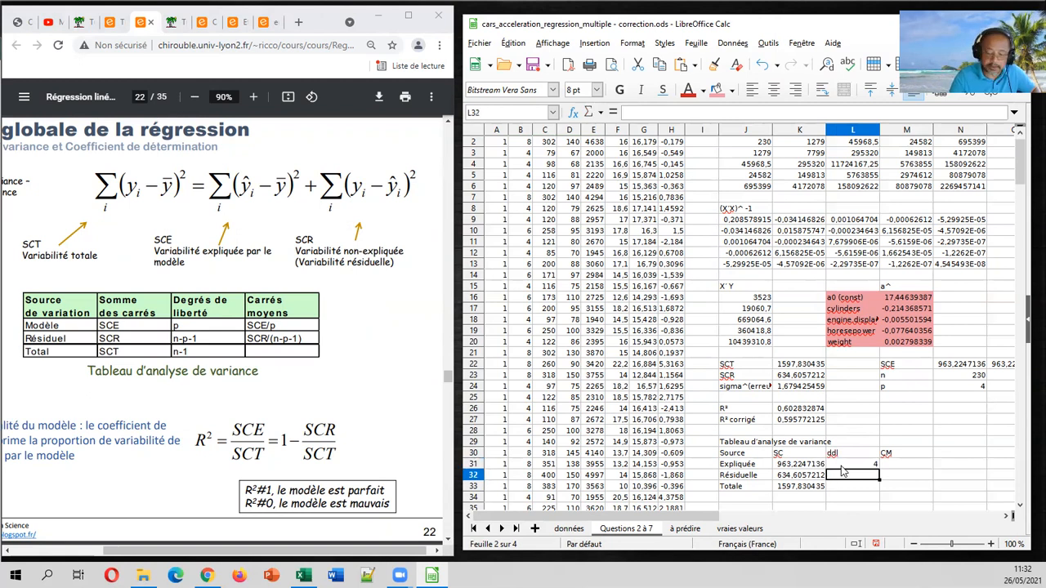
type("=")
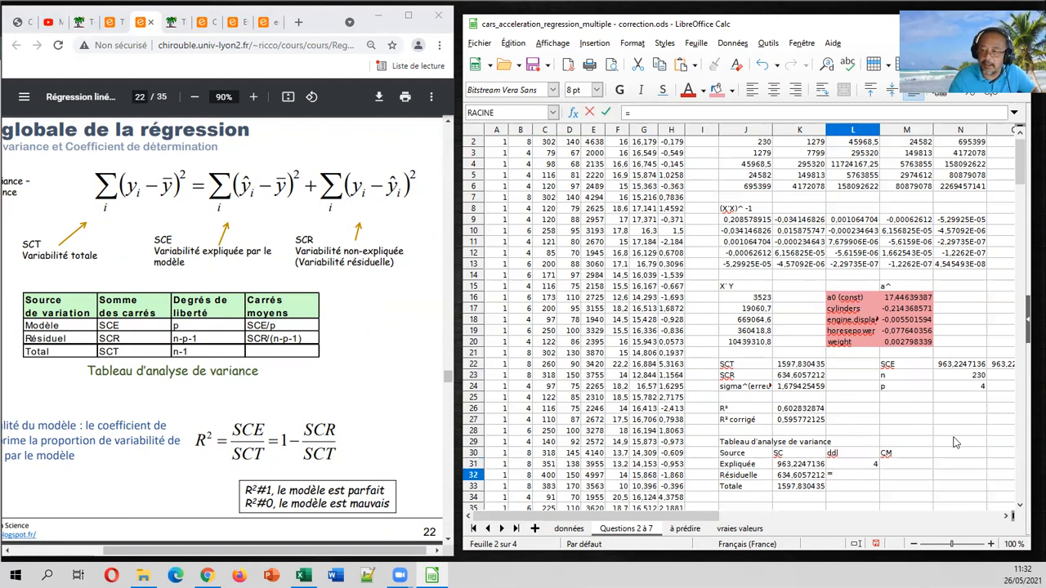
left_click(952, 375)
type("-")
left_click(956, 387)
type("-1")
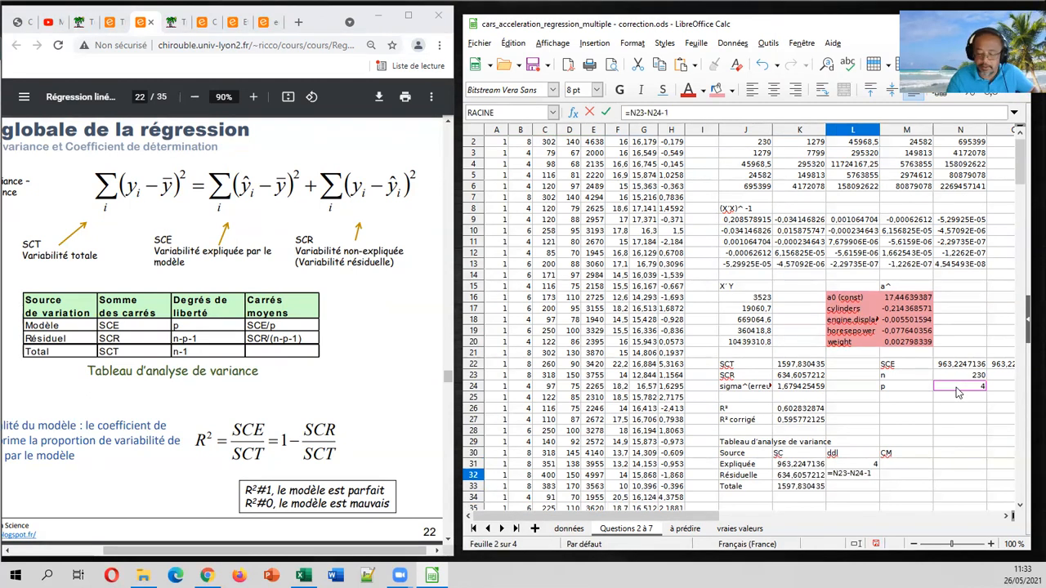
key("Return")
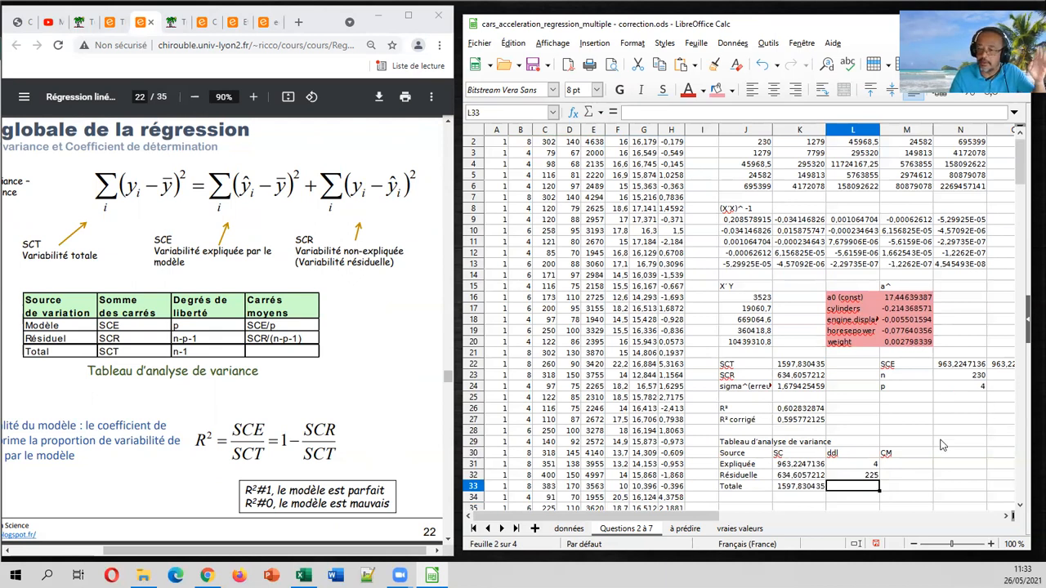
Begin the mean square formula for the Expliquée row in M31.
left_click(921, 463)
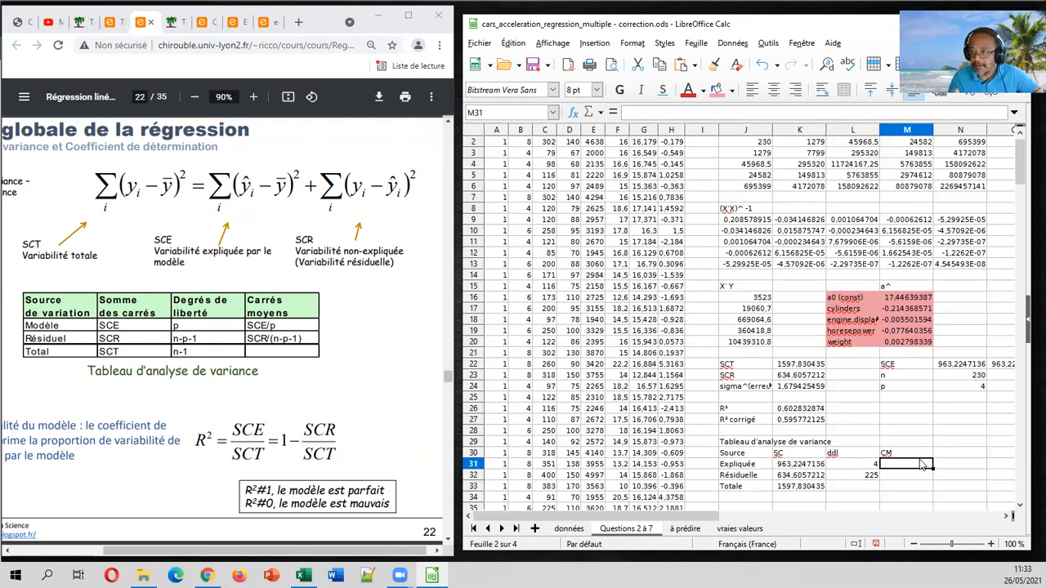
type("=")
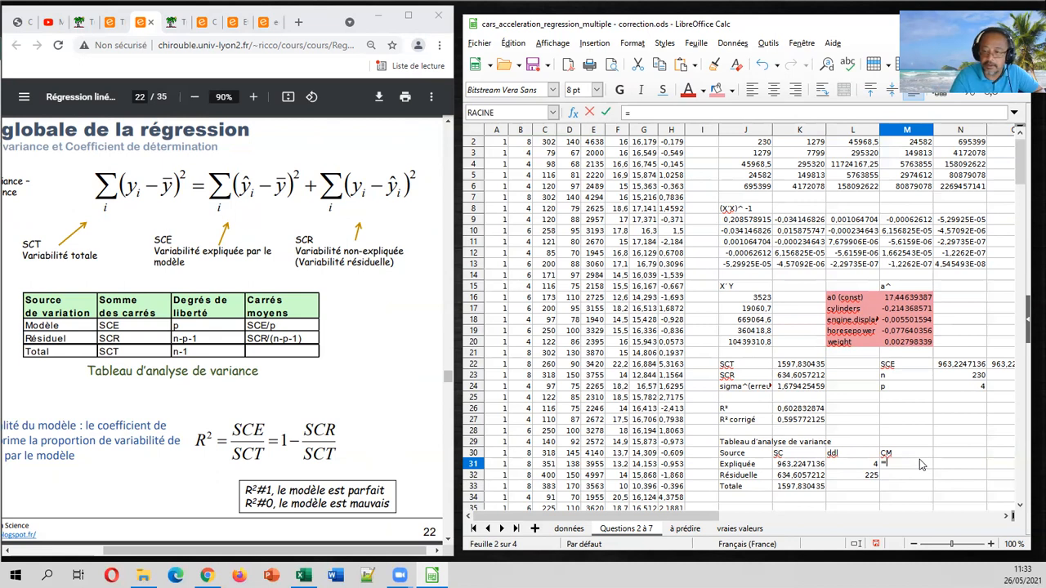
Compute the Expliquée mean square in M31 as =K31/L31 and fill the formula down to the Résiduelle row.
left_click(817, 466)
type("/")
left_click(845, 467)
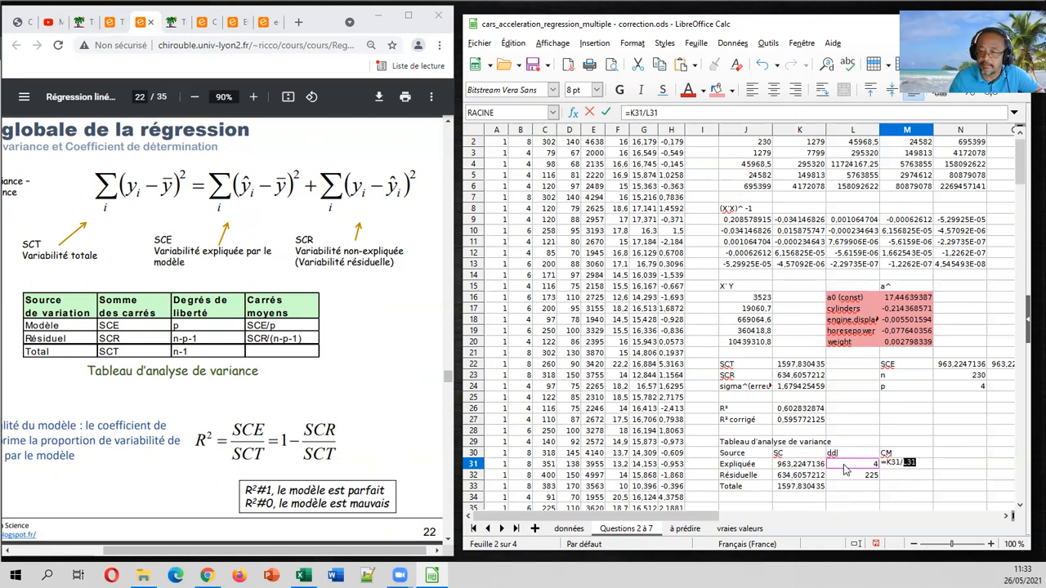
key("Return")
left_click(921, 465)
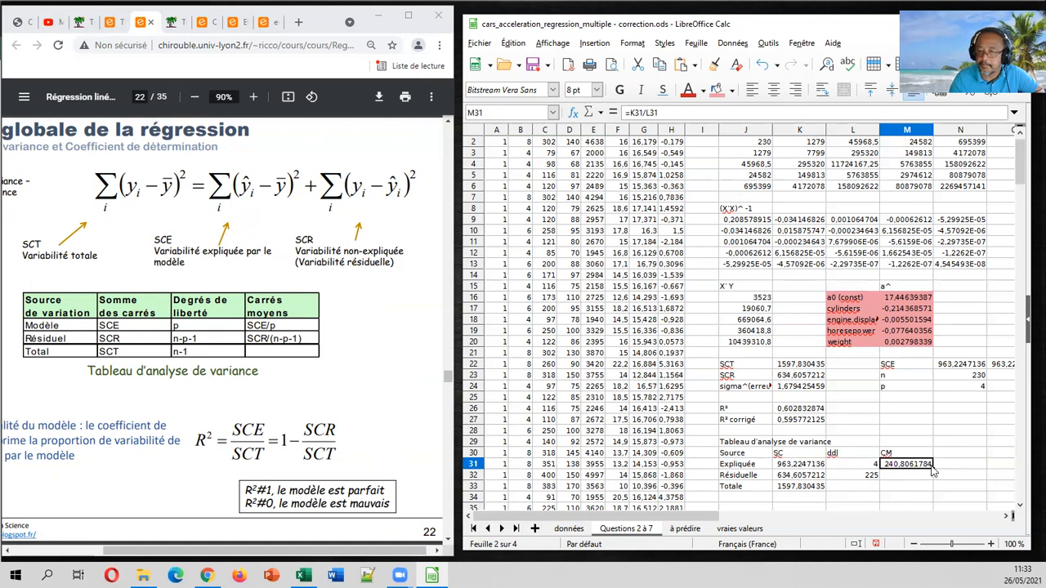
left_click_drag(932, 468, 931, 481)
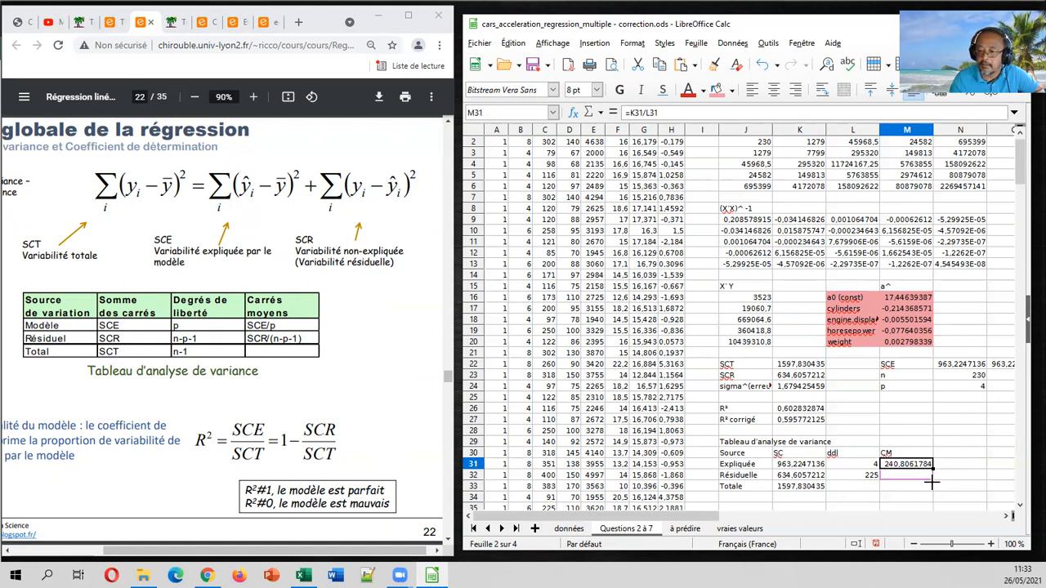
left_click(960, 441)
Shade the analysis of variance table J30:M33 with a green background.
left_click_drag(739, 454, 910, 487)
left_click(731, 90)
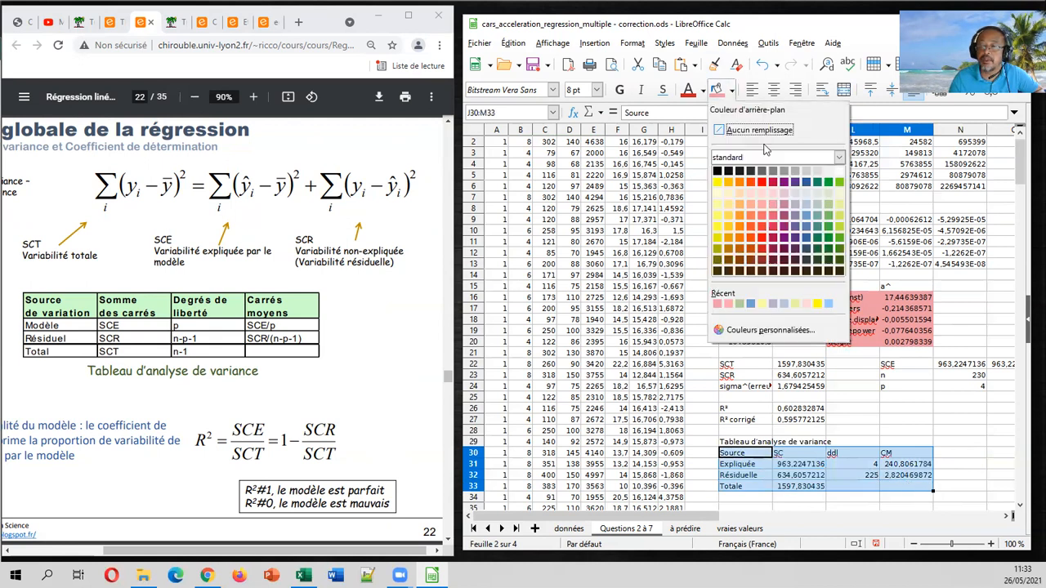
left_click(828, 226)
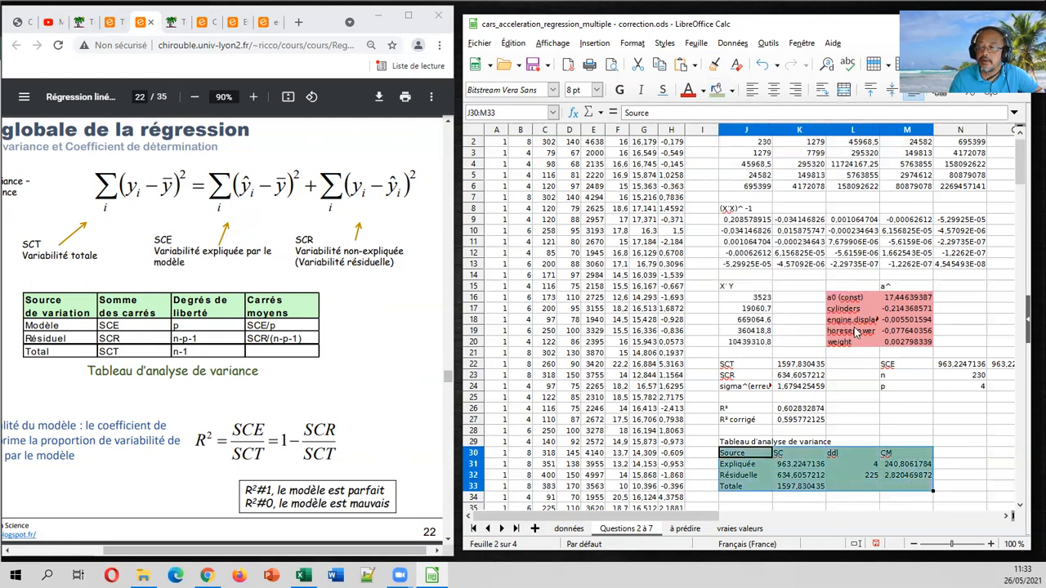
left_click(862, 364)
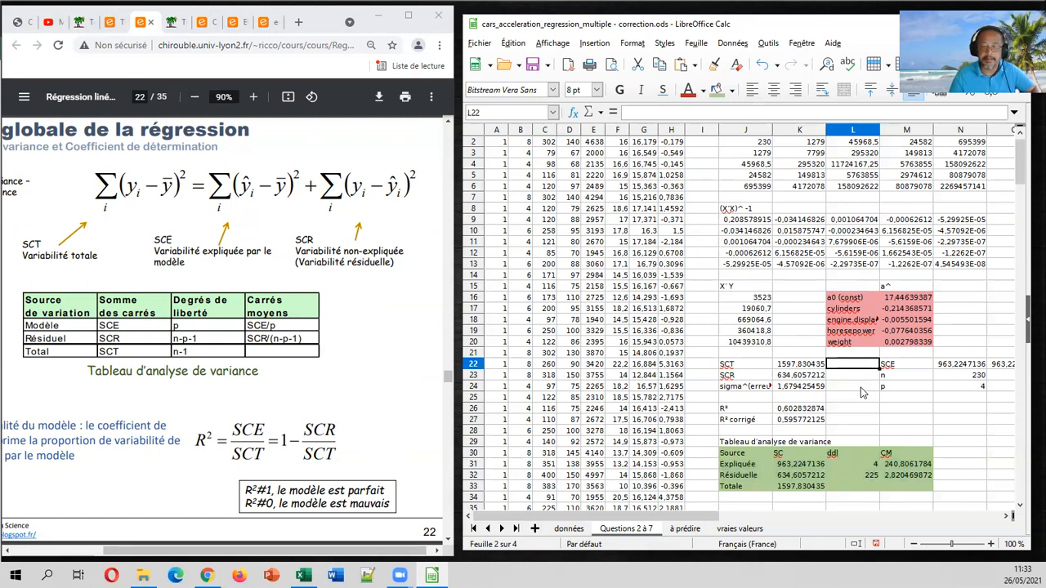
Consult slide 25 of the regression course for the F test of the regression's global significance.
left_click(108, 22)
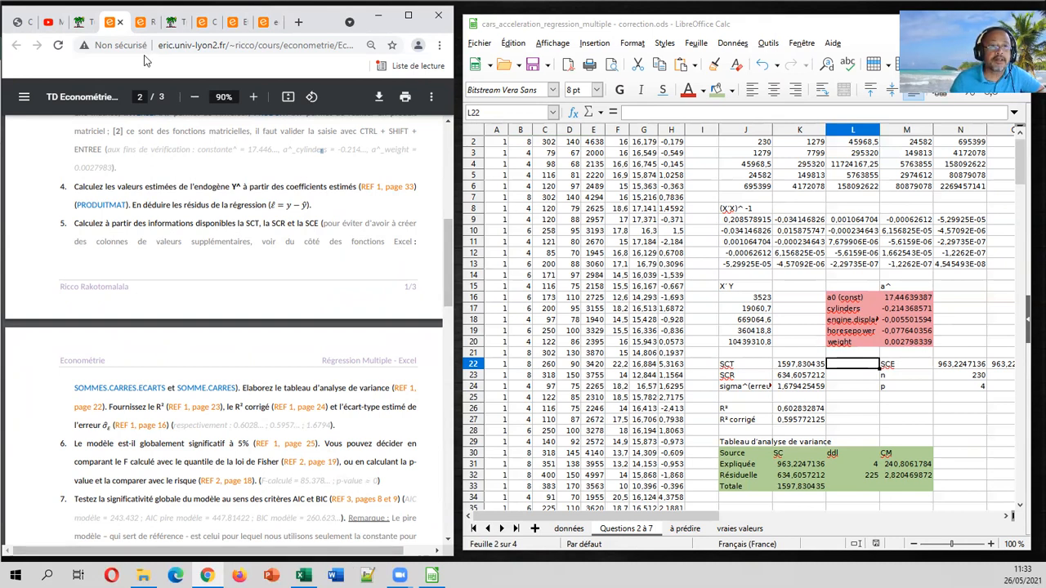
left_click(141, 23)
scroll(251, 285, "down", 10)
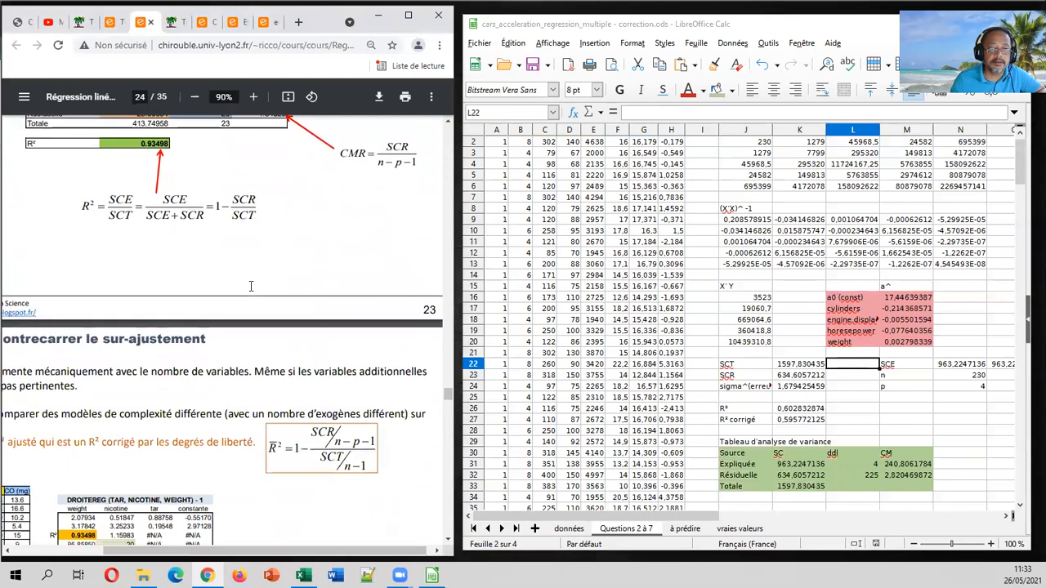
scroll(251, 285, "down", 3)
scroll(251, 286, "down", 2)
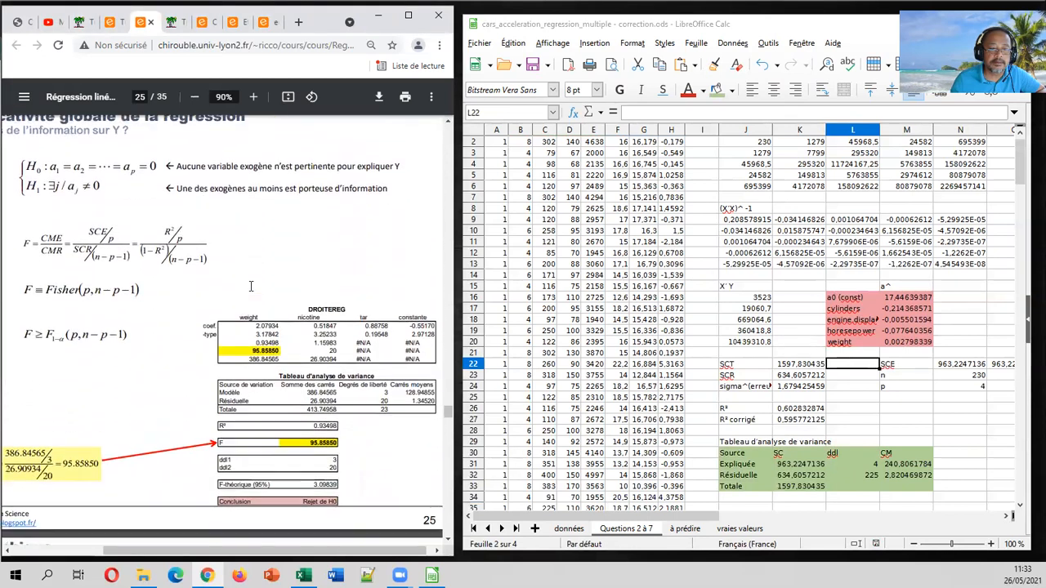
scroll(250, 285, "up", 1)
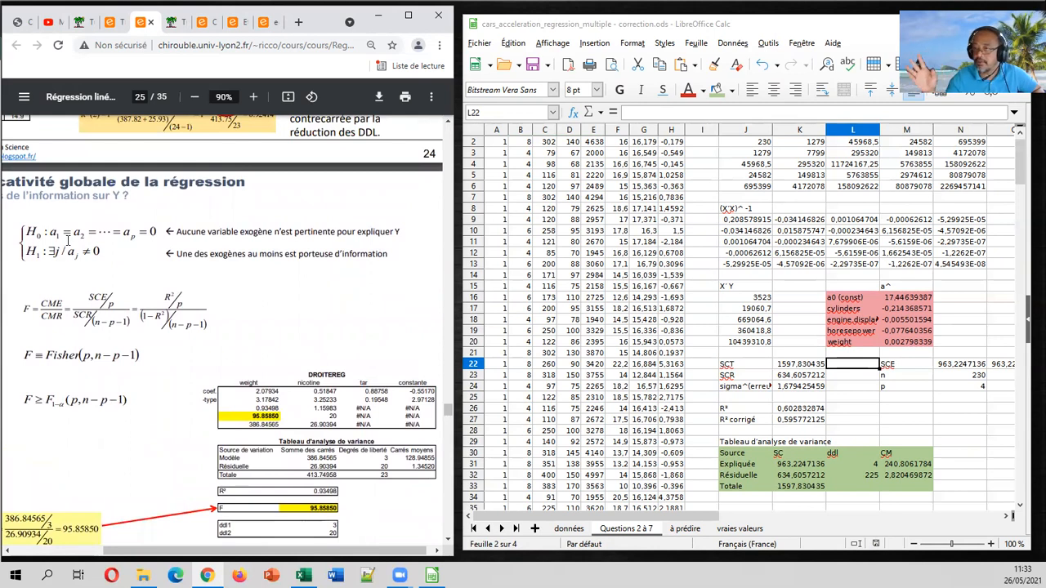
Label J35 as F and compute it in K35 as =M31/M32.
left_click(741, 366)
scroll(758, 412, "down", 1)
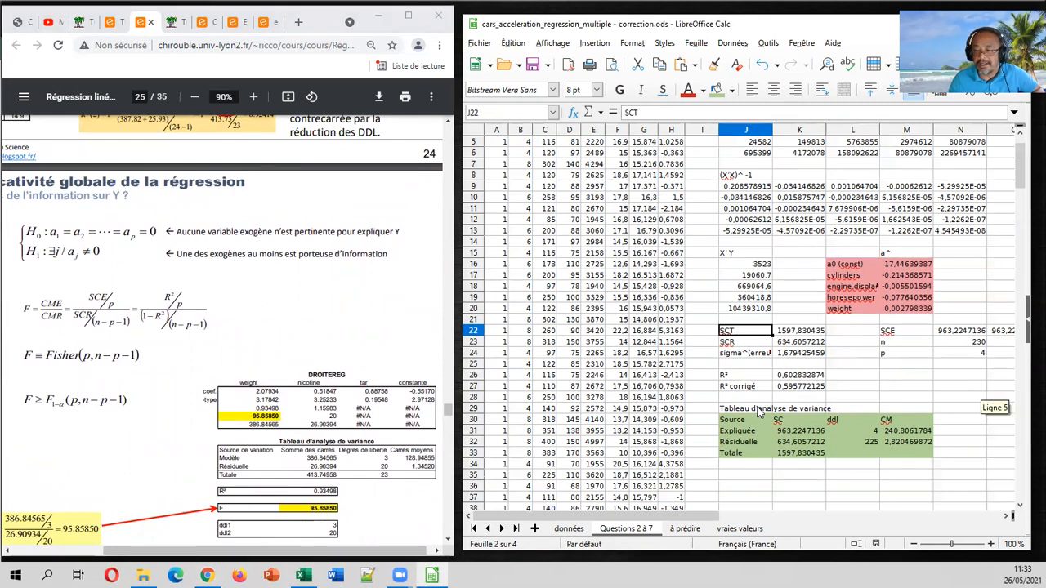
left_click(742, 477)
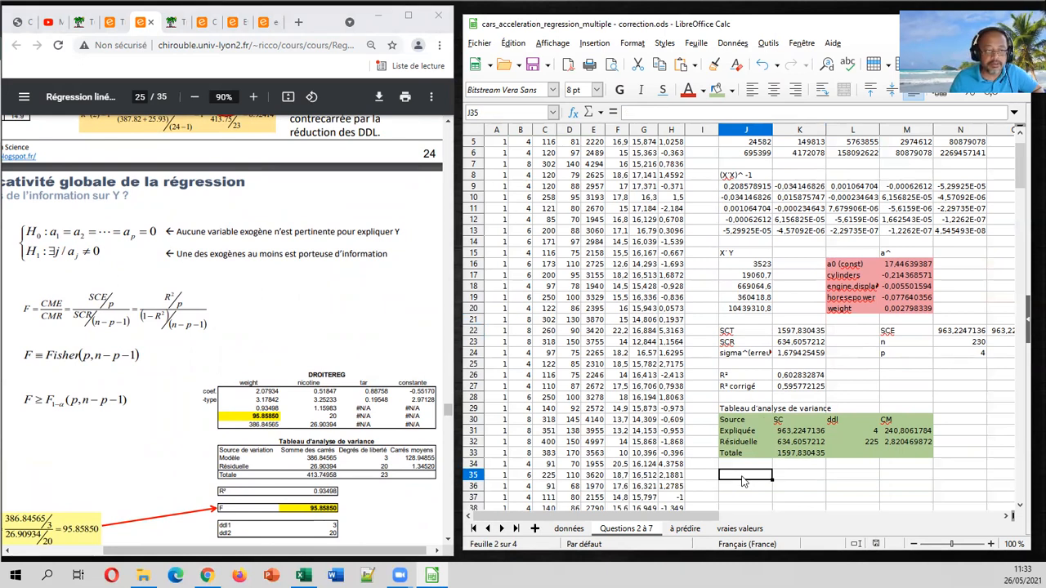
type("F")
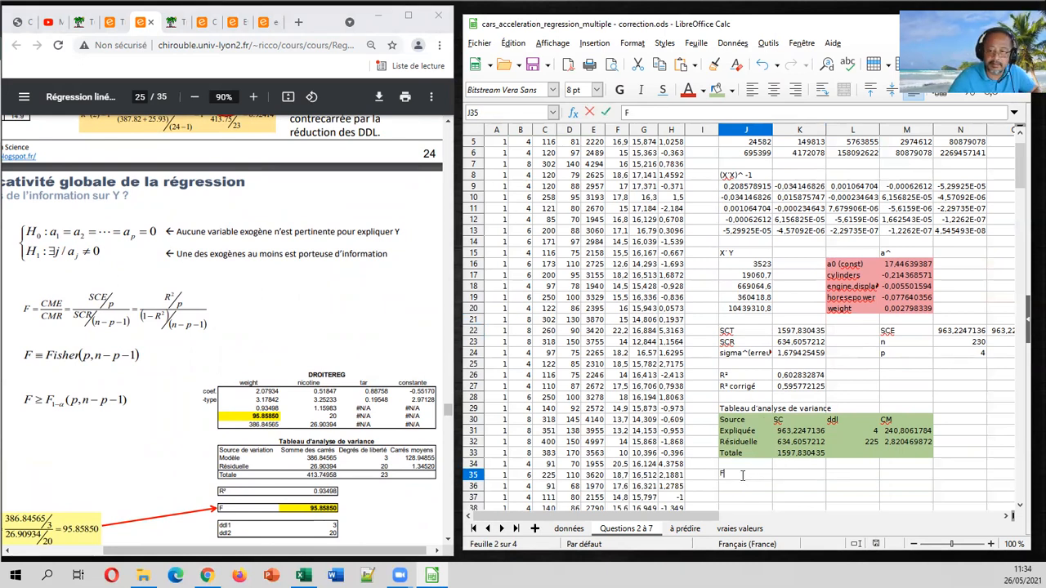
key("Tab")
type("=")
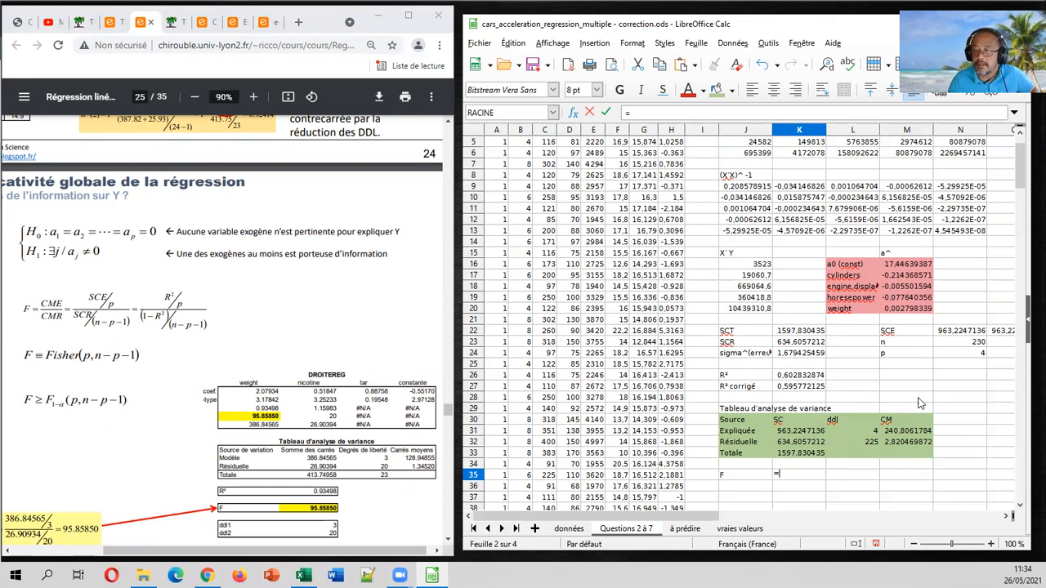
left_click(907, 436)
type("/")
left_click(928, 446)
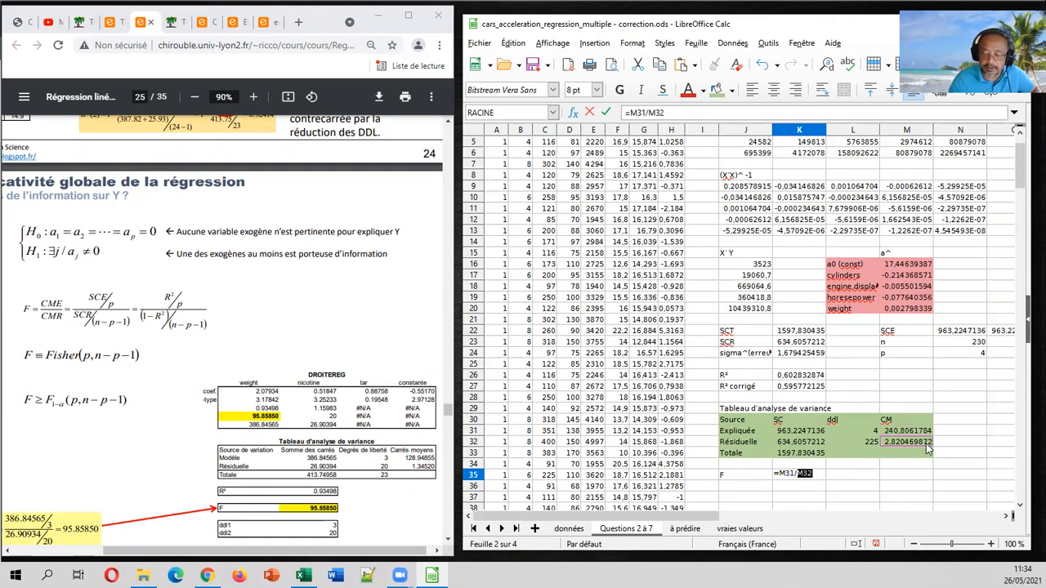
key("Return")
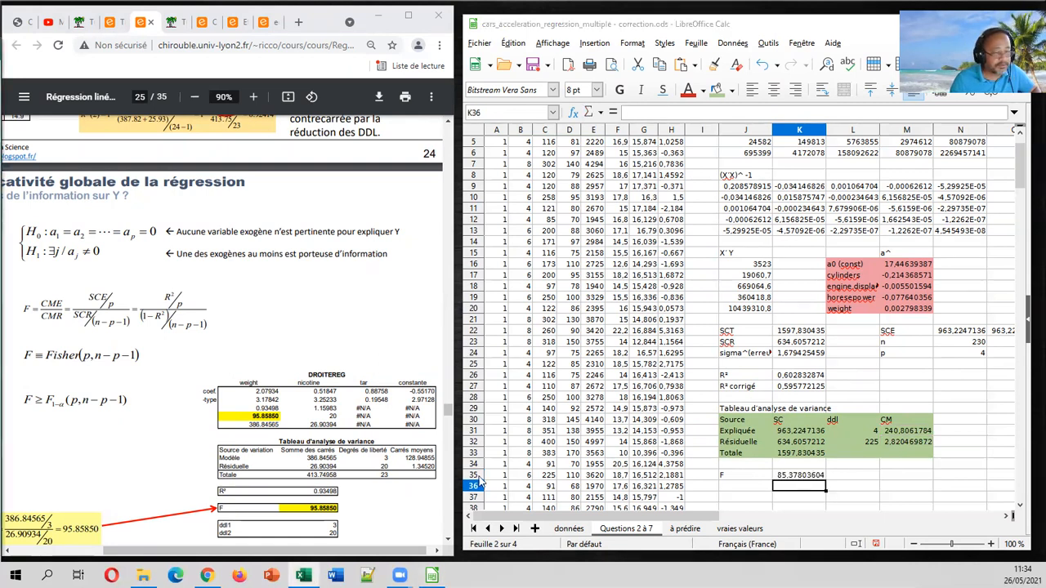
Add the labels ddl1 and ddl2 in J36 and J37, below F.
left_click(752, 487)
type("ddl1")
key("Return")
type("ddl2")
key("Up")
Link K36 to the Expliquée degrees of freedom in L31 and K37 to the Résiduelle ones in L32.
key("Right")
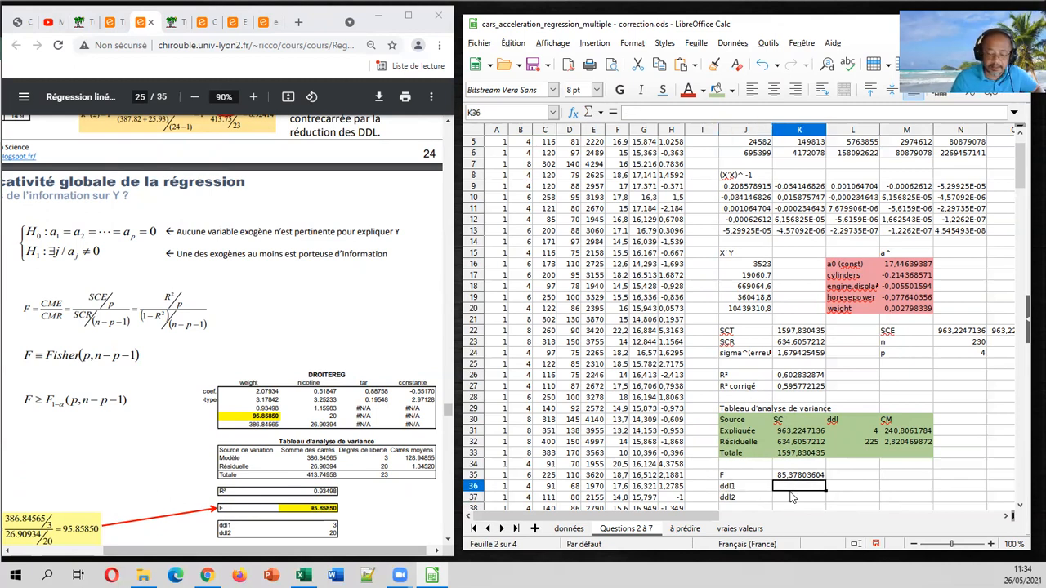
type("=")
left_click(854, 430)
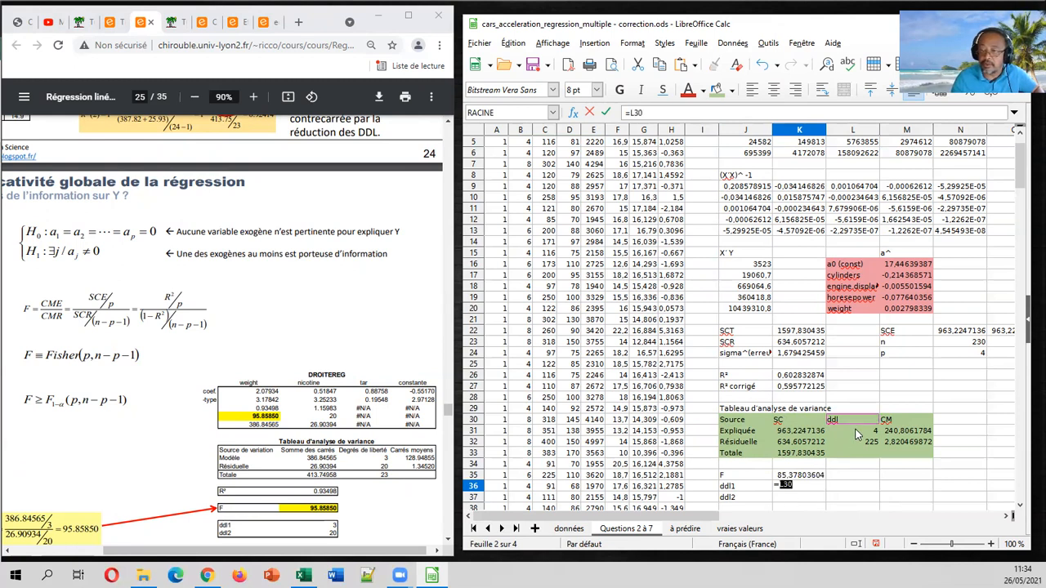
key("Return")
type("=")
left_click(849, 441)
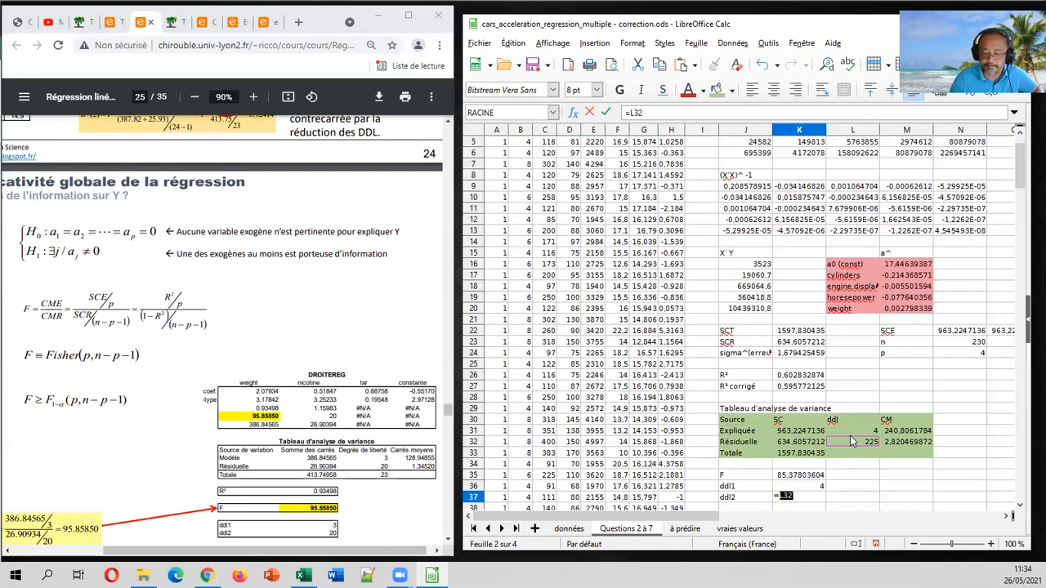
key("Return")
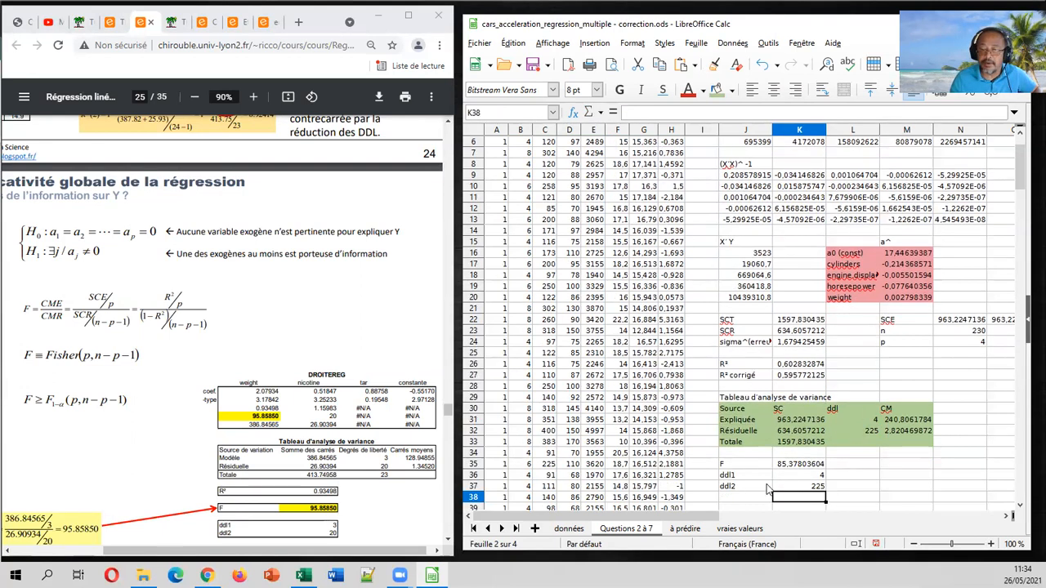
Rename the F label in J35 as F_calculé.
left_click(758, 498)
scroll(150, 321, "down", 1)
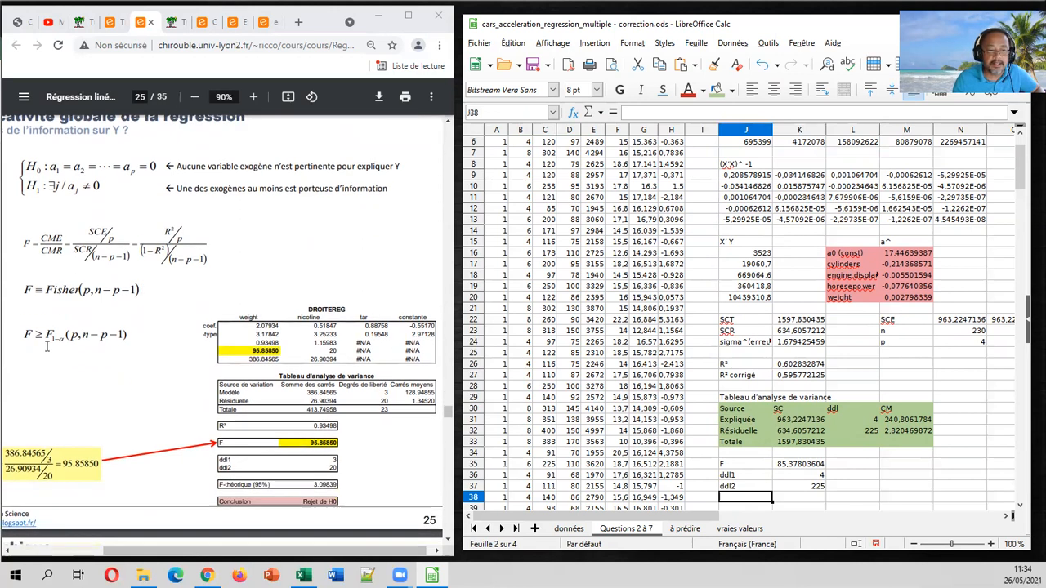
left_click(740, 464)
left_click(633, 113)
type("_calculé")
key("Return")
key("Return")
key("Return")
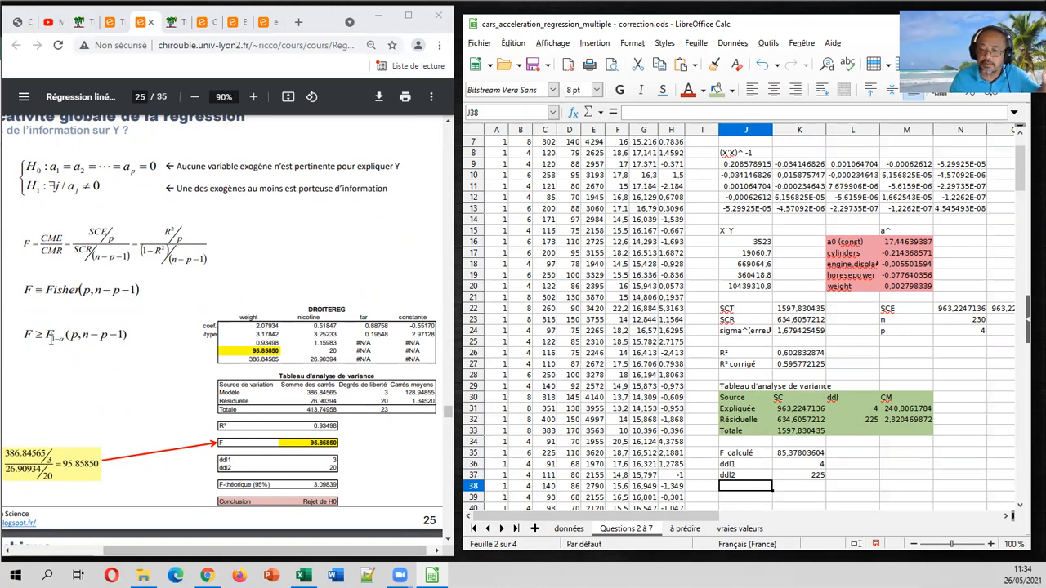
Add the label F_théorique in J39, one blank row below ddl2.
left_click(749, 497)
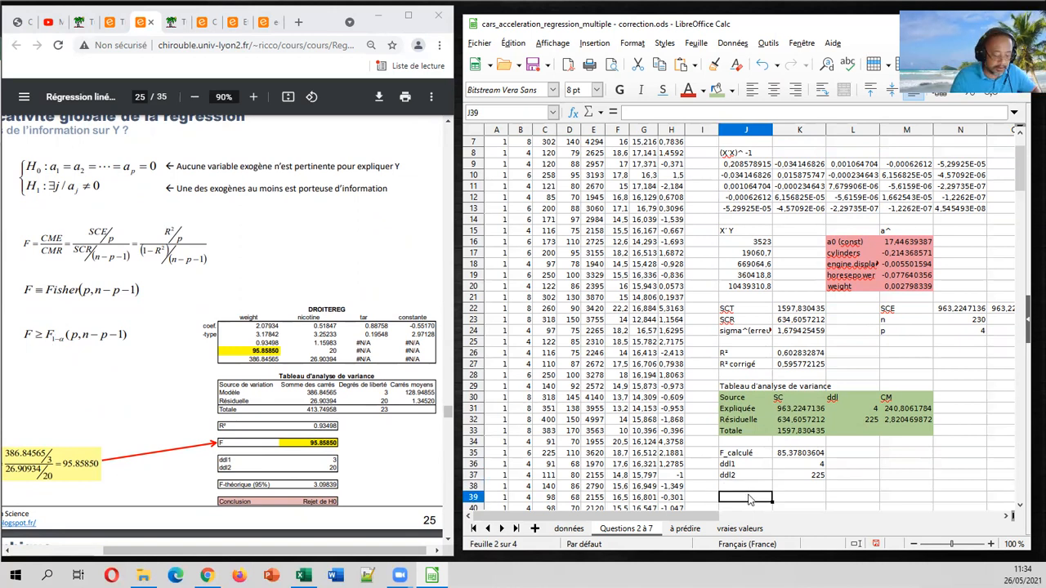
type("F_théori")
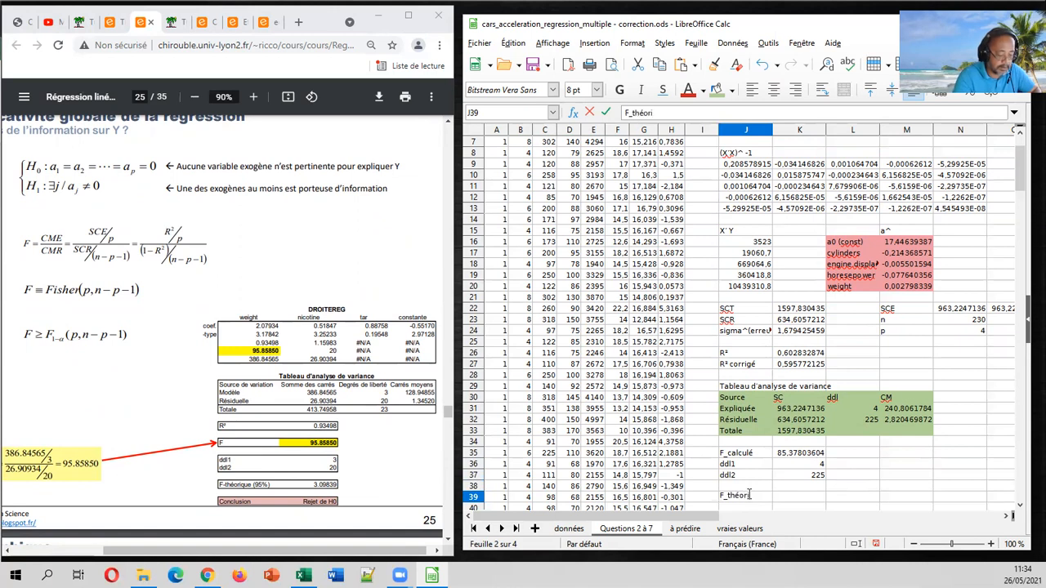
type("que")
key("Return")
Bring up question 6 on the exercise sheet and start a formula in K39 beside F_théorique.
key("Up")
key("Up")
key("Right")
key("Down")
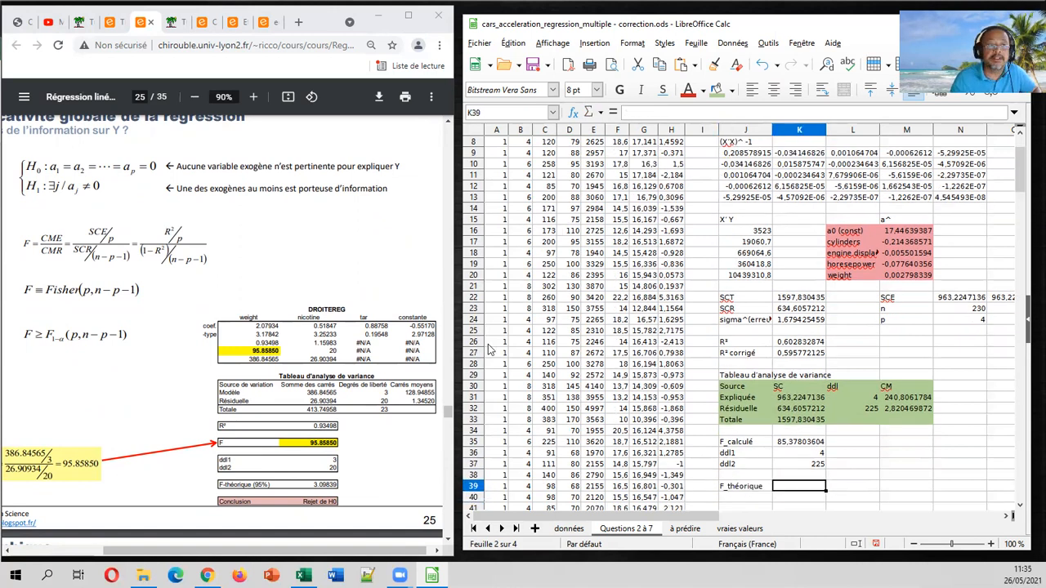
left_click(111, 22)
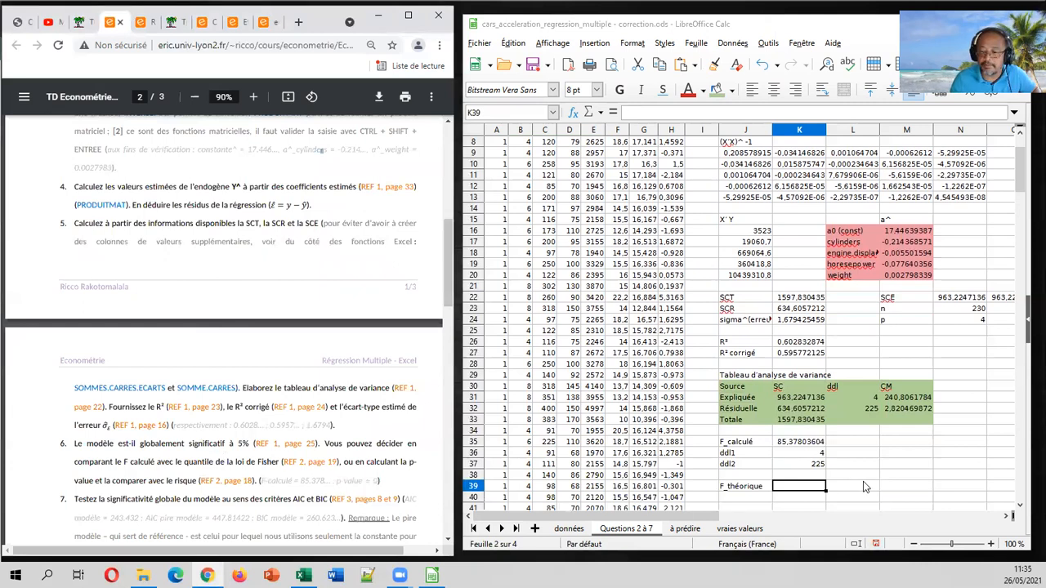
left_click(807, 488)
type("=")
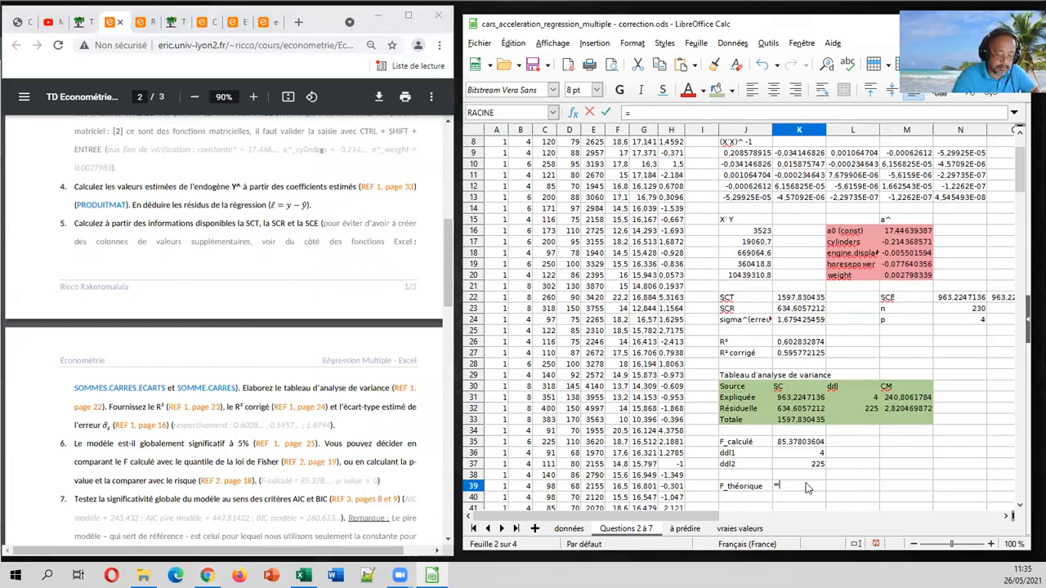
type("loi.")
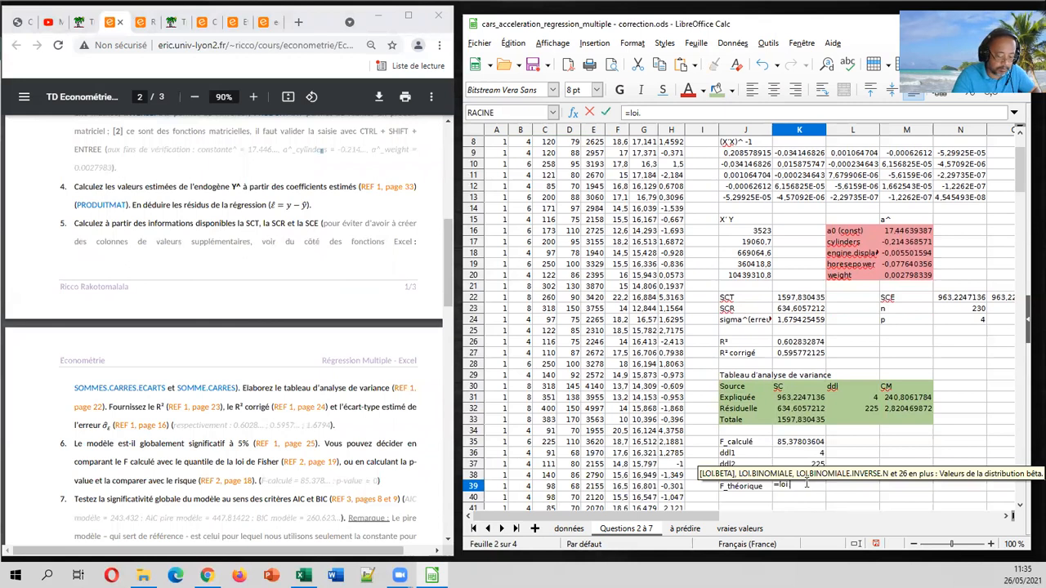
type("f")
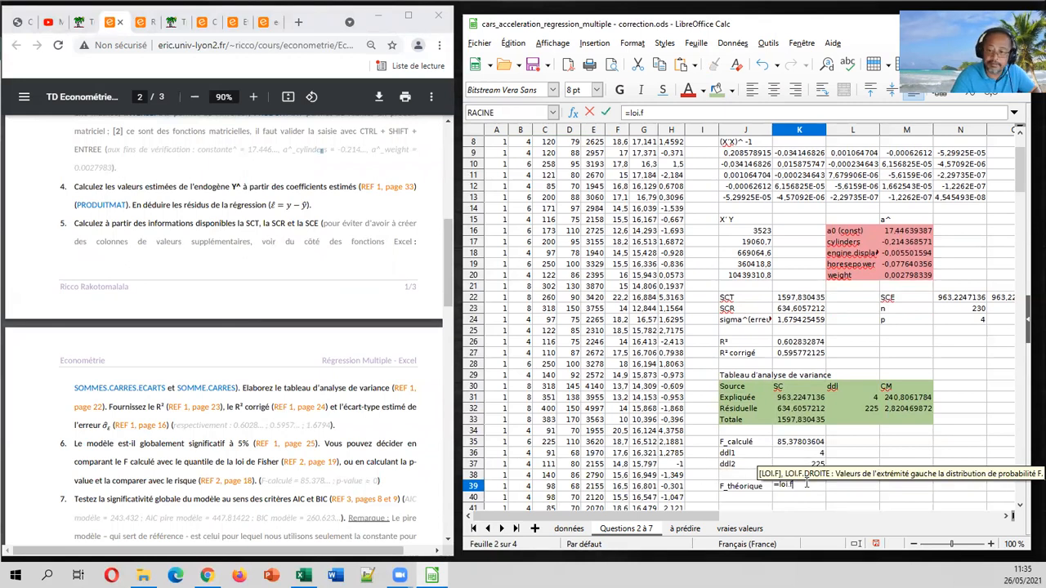
type(".")
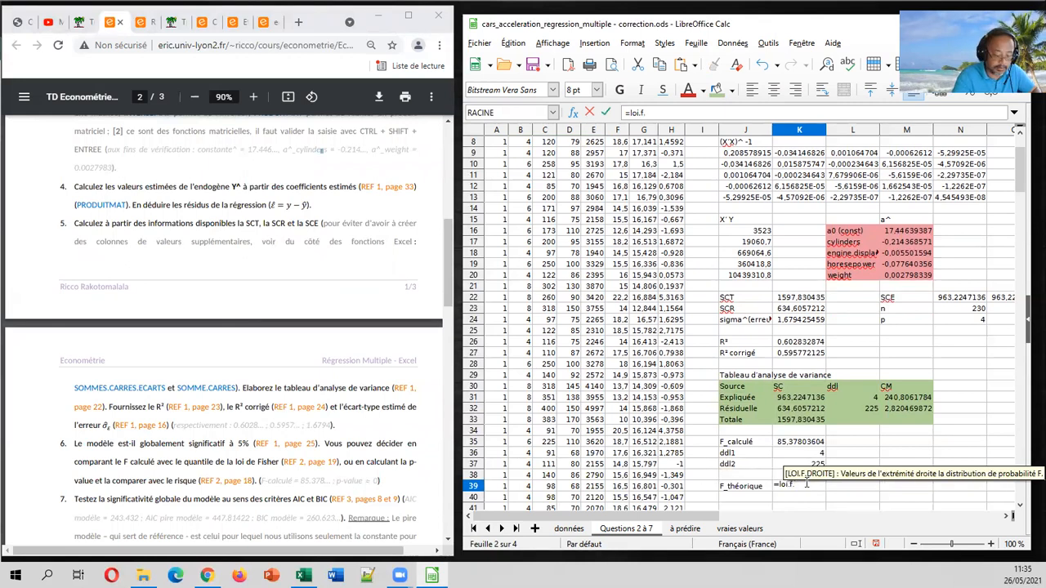
type("in")
key("BackSpace")
key("BackSpace")
key("BackSpace")
key("BackSpace")
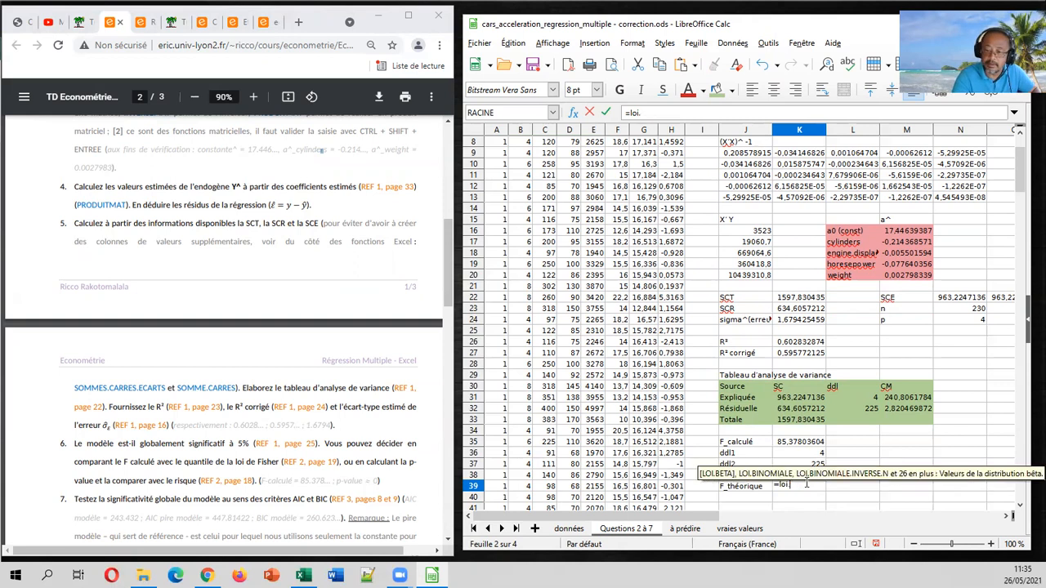
type("in")
key("BackSpace")
key("BackSpace")
key("BackSpace")
key("BackSpace")
key("BackSpace")
key("BackSpace")
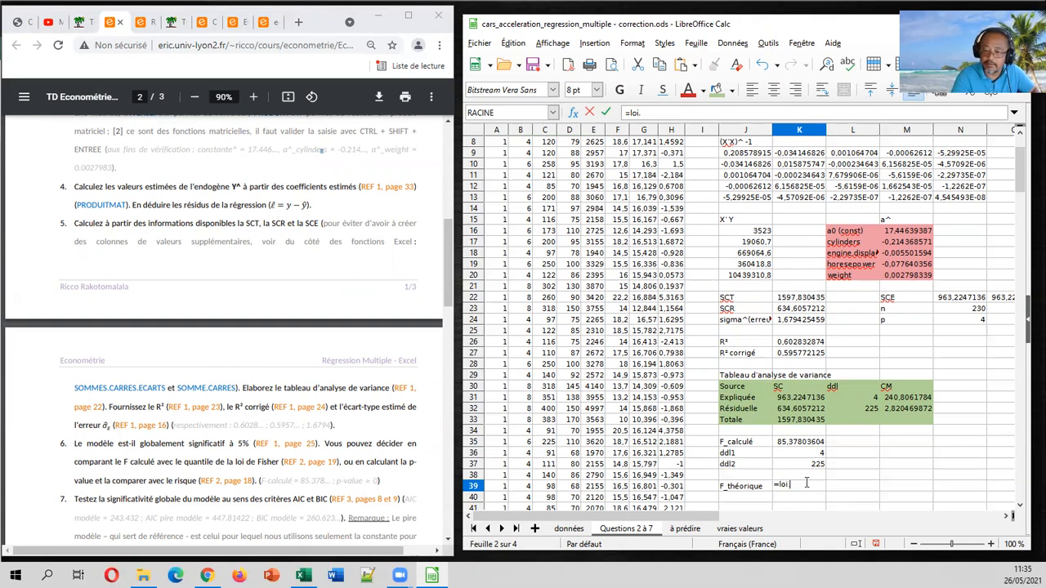
Compute the theoretical Fisher quantile in K39 with =INVERSE.LOI.F.DROITE(0,05;K36;K37).
type("invers")
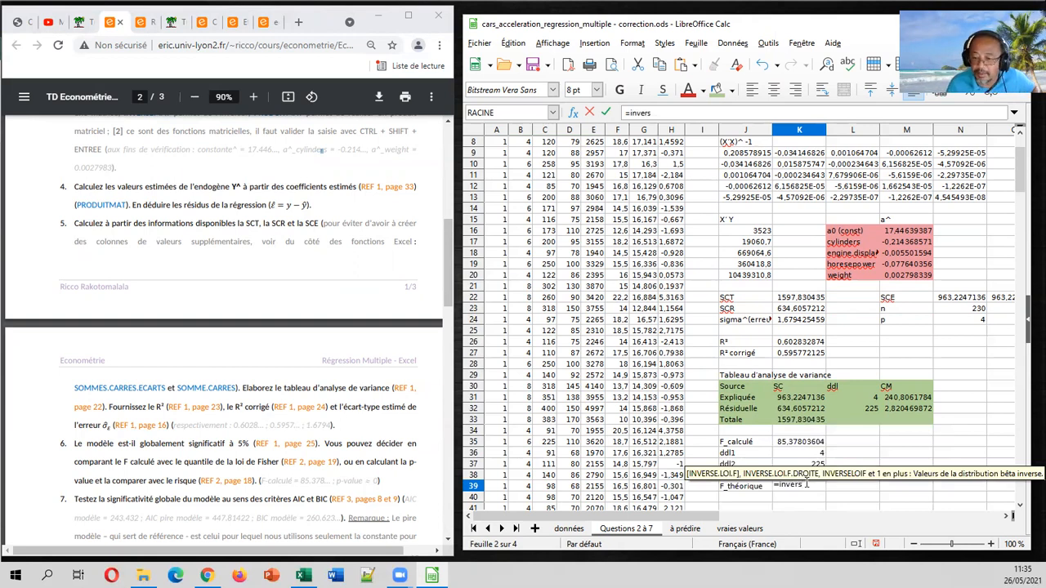
type("e")
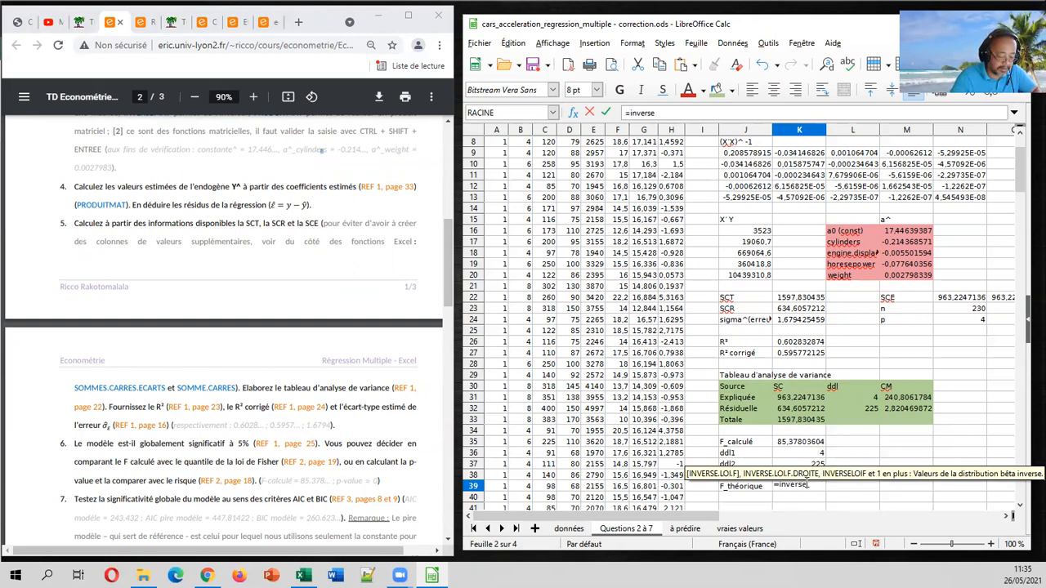
type(".loi.f")
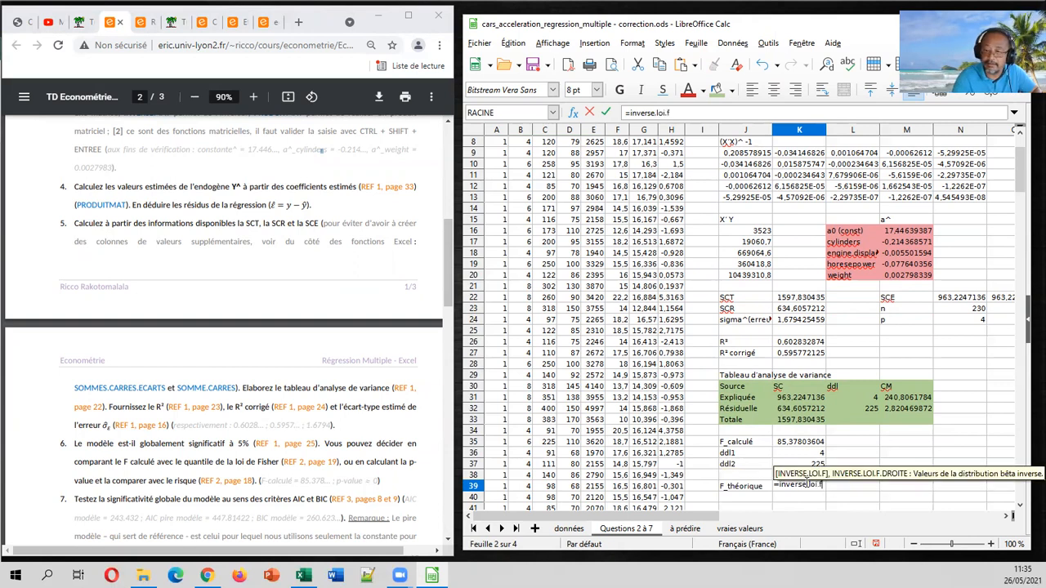
type(".droite(")
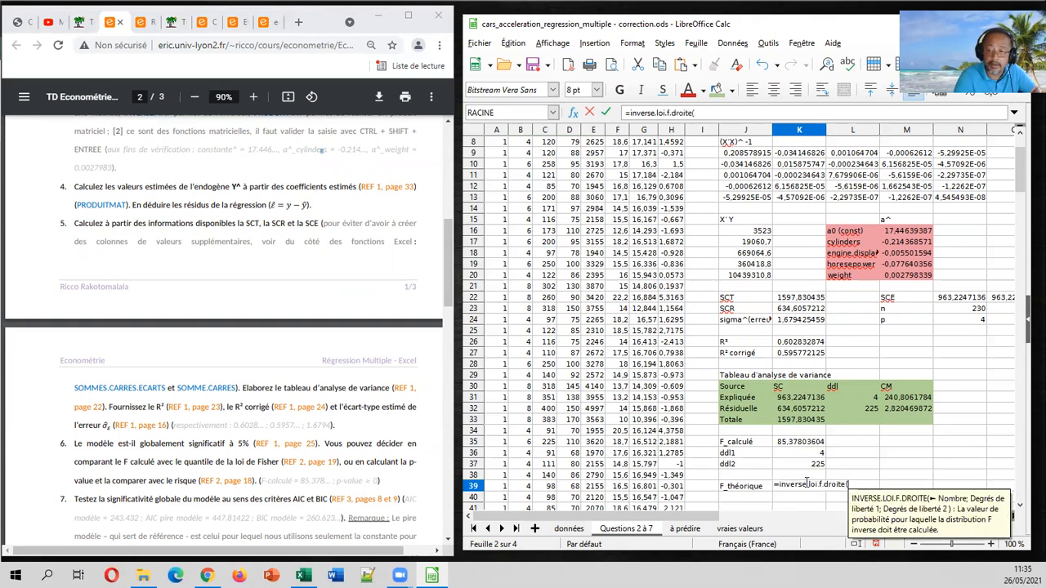
type("0,05")
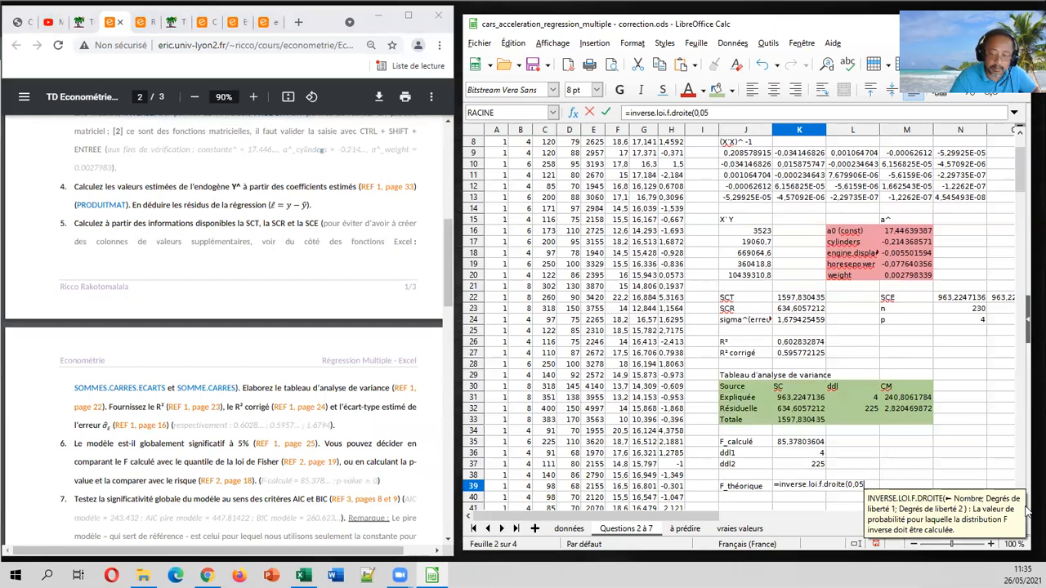
type(";")
left_click(818, 455)
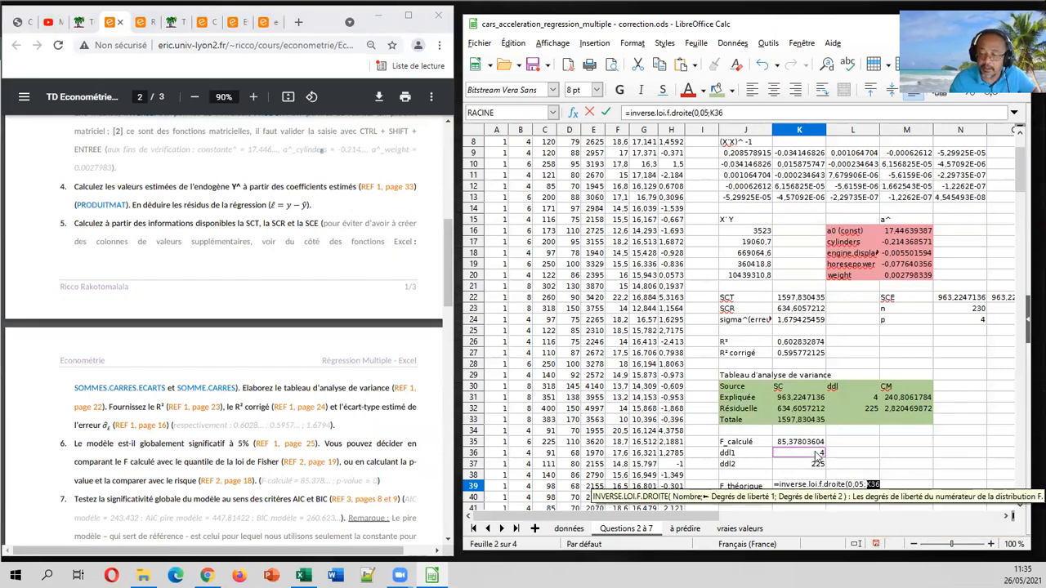
type(";")
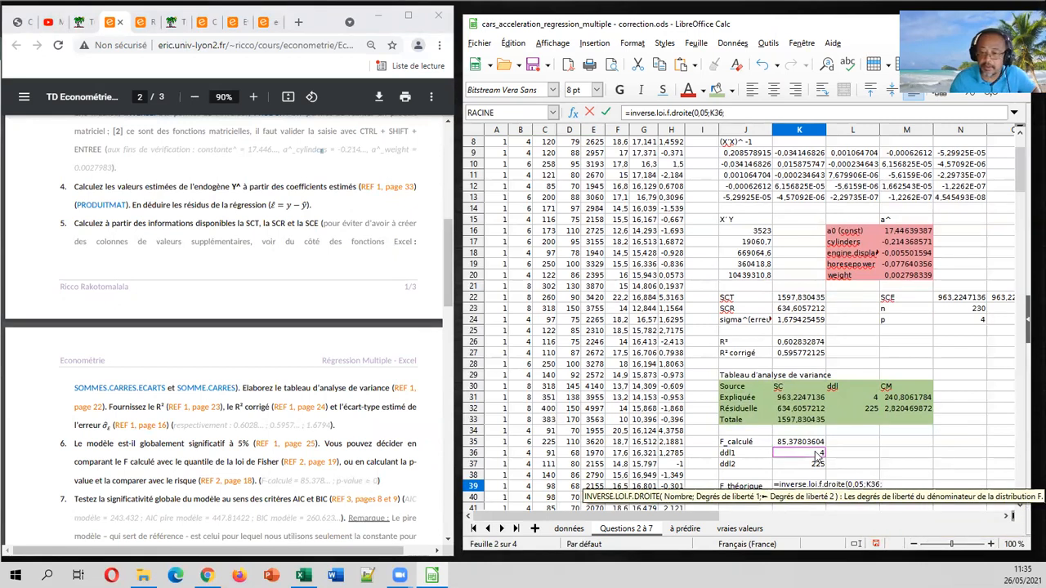
left_click(804, 464)
type(")")
key("Return")
key("Up")
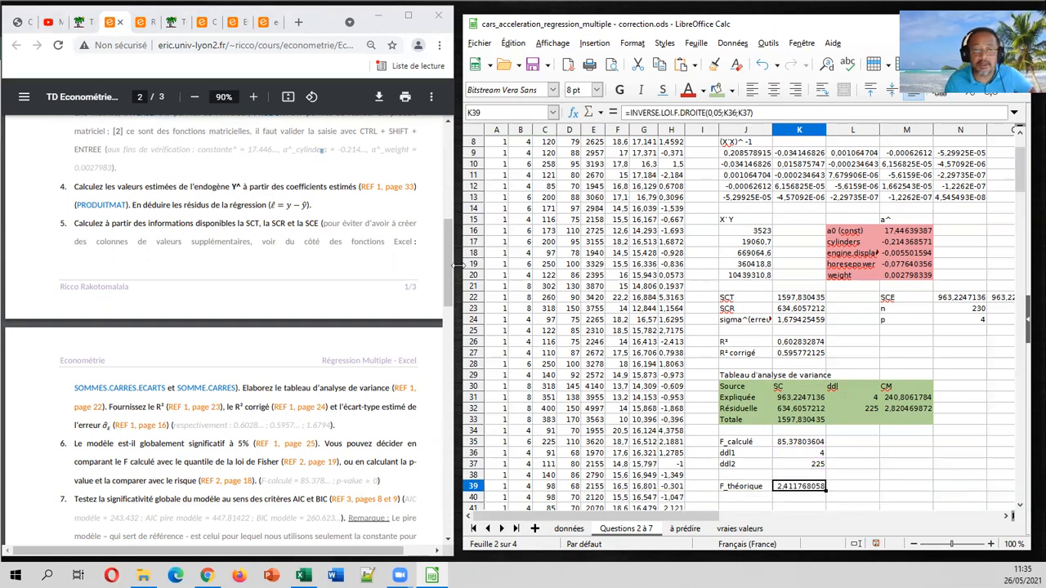
Bring up the regression course slide on global significance and enter the conclusion Rejet de H0 in M39, on the F_théorique row.
left_click(144, 25)
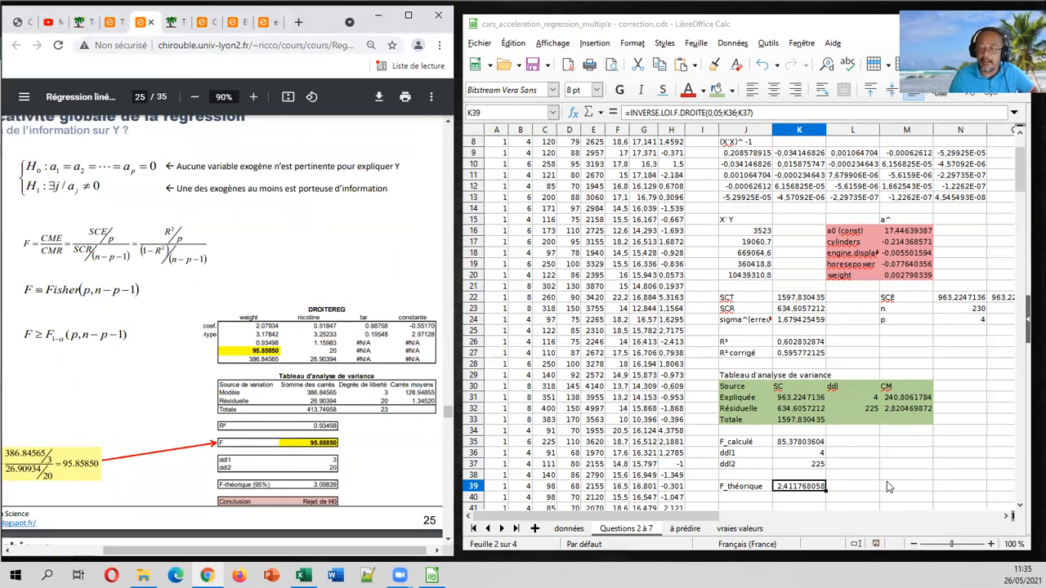
double_click(911, 484)
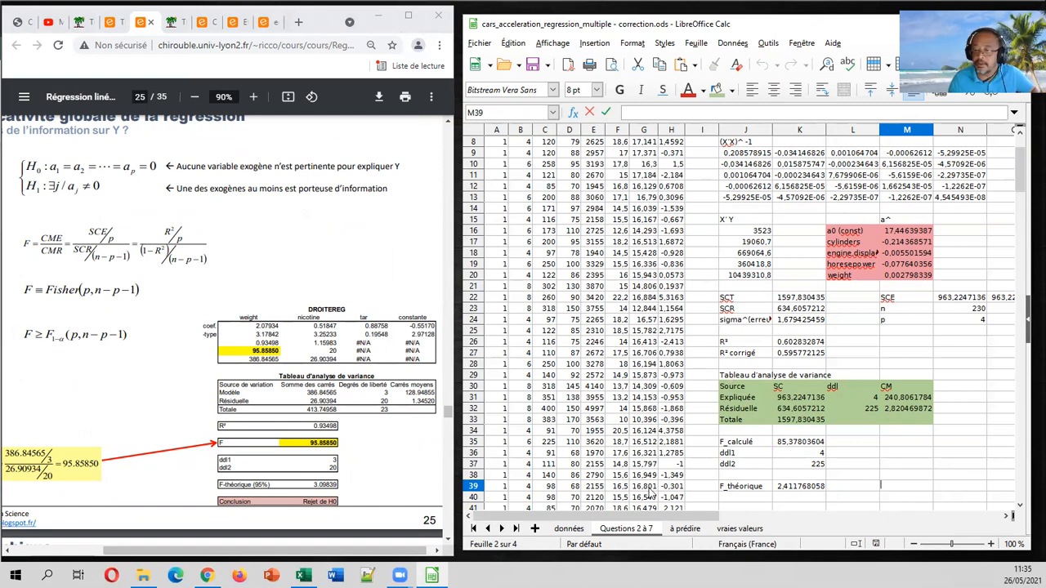
type("Reje")
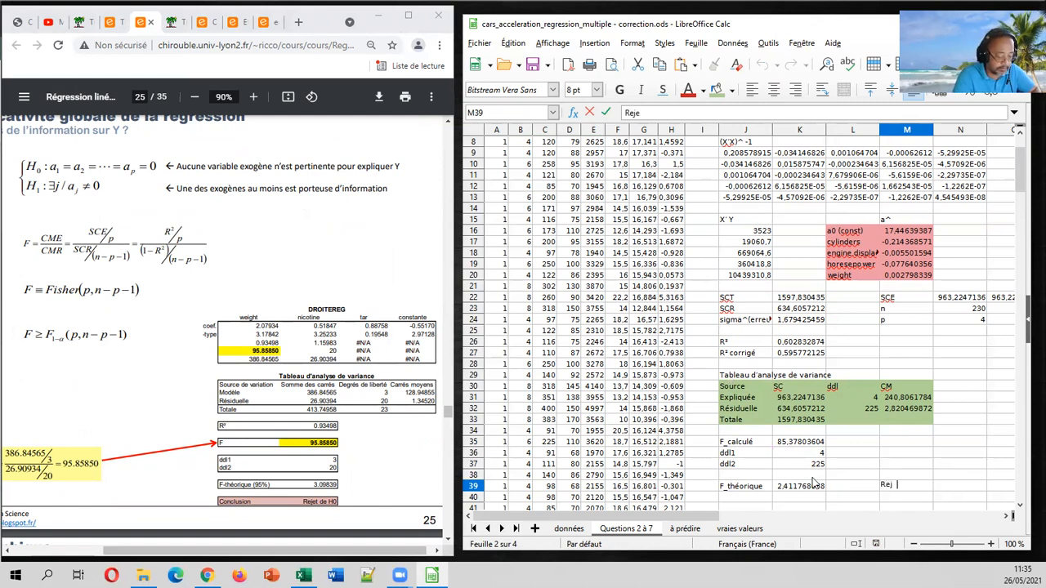
type("t de H0")
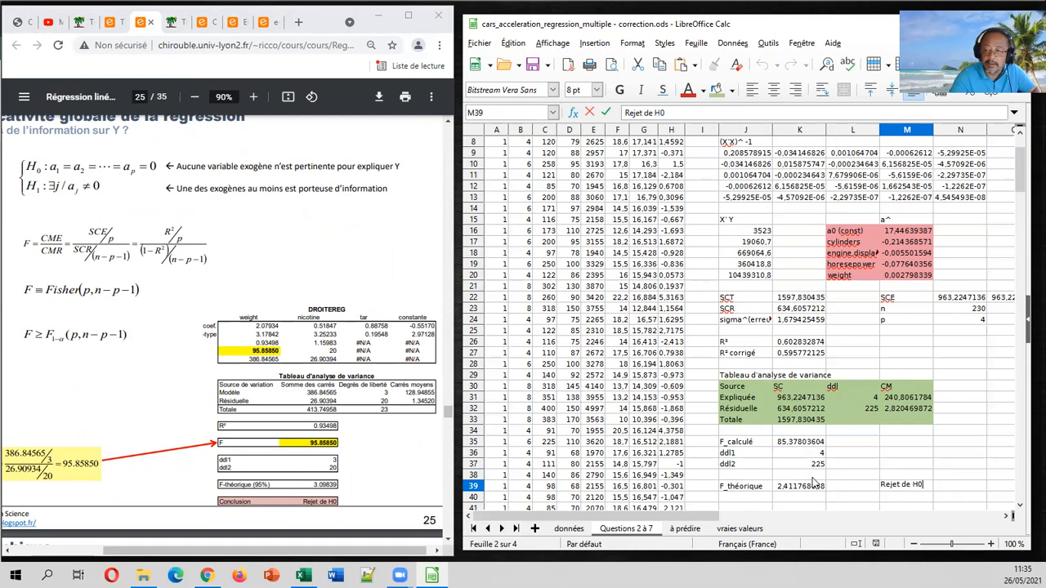
key("Return")
Add the label P-value in J40, directly below F_théorique.
key("Left")
key("Left")
key("Left")
type("p-")
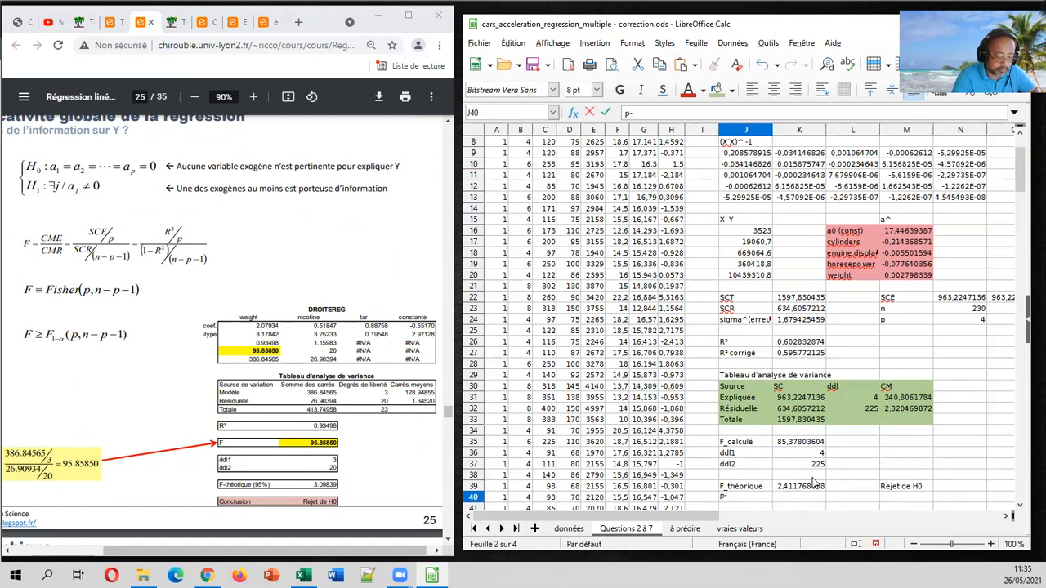
type("value")
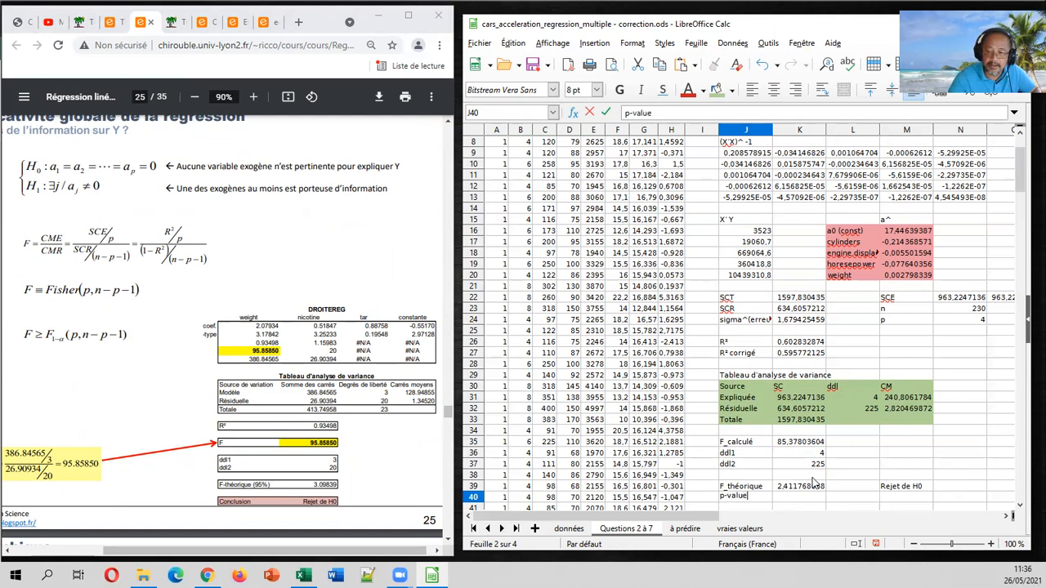
key("Tab")
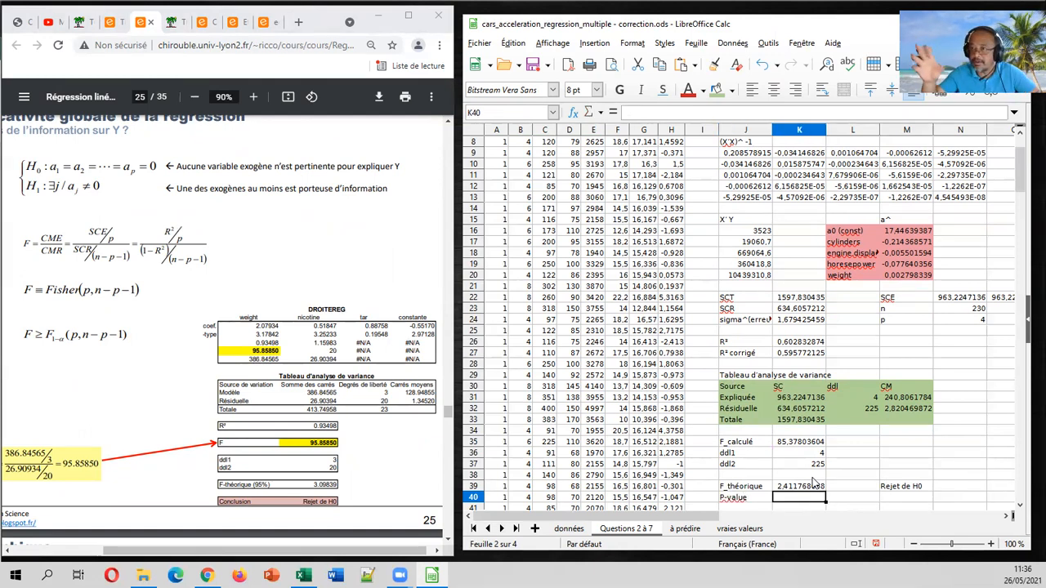
Compute the p-value of the calculated F in K40 with =LOI.F.DROITE(K35;K36;K37).
type("=")
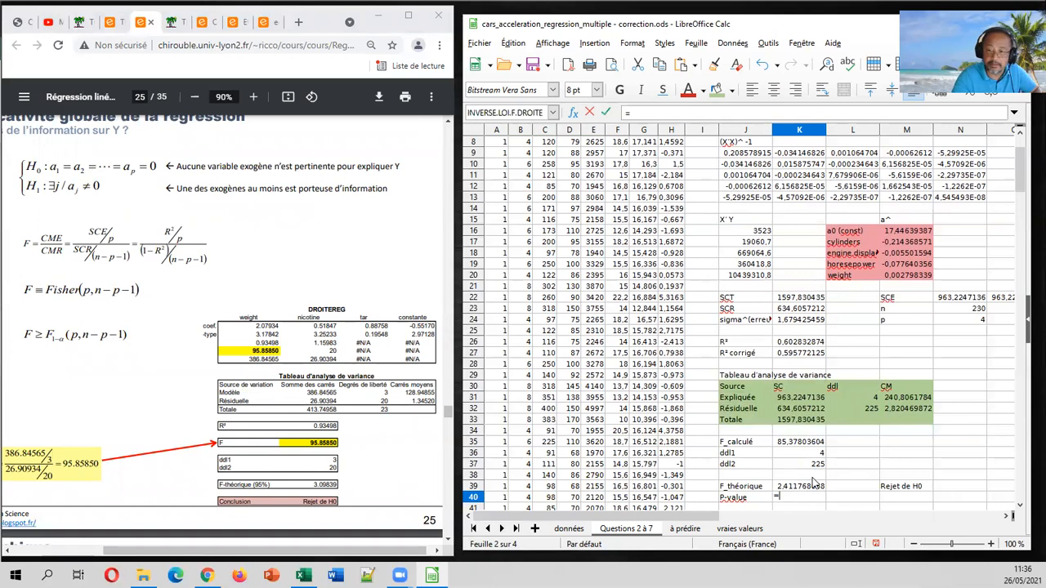
type("loi.")
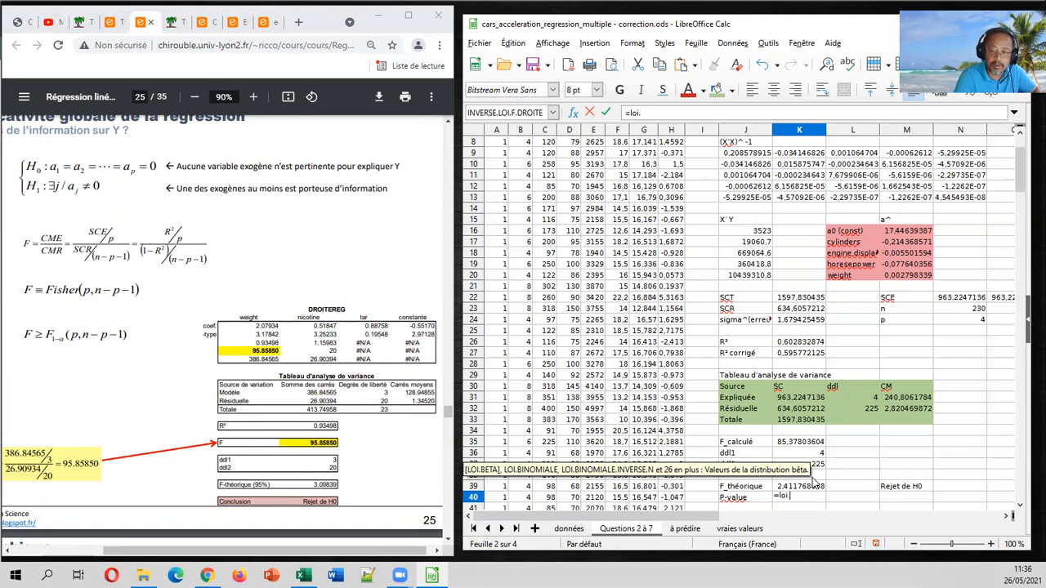
type("F.")
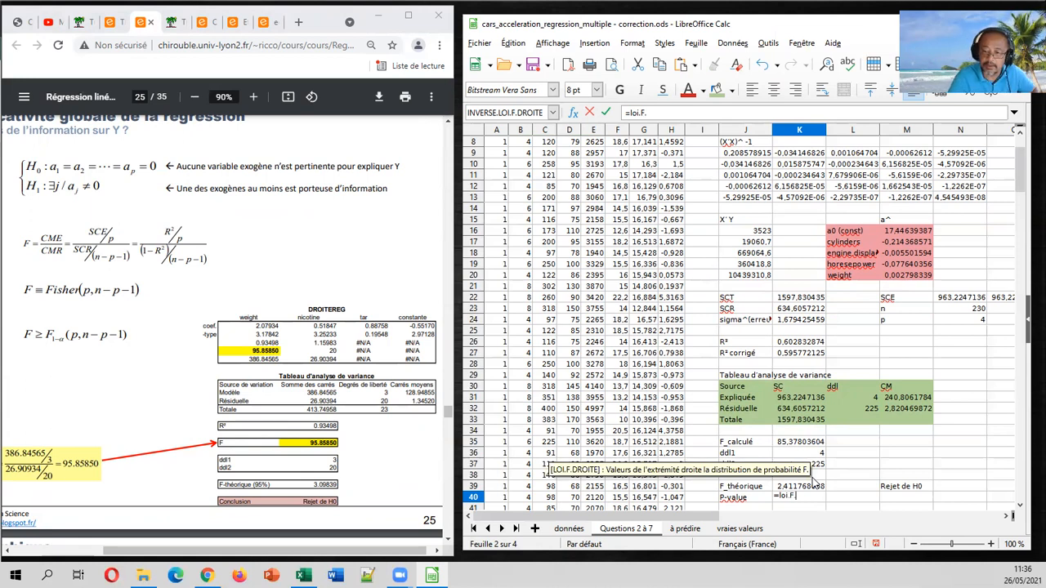
type("droite(")
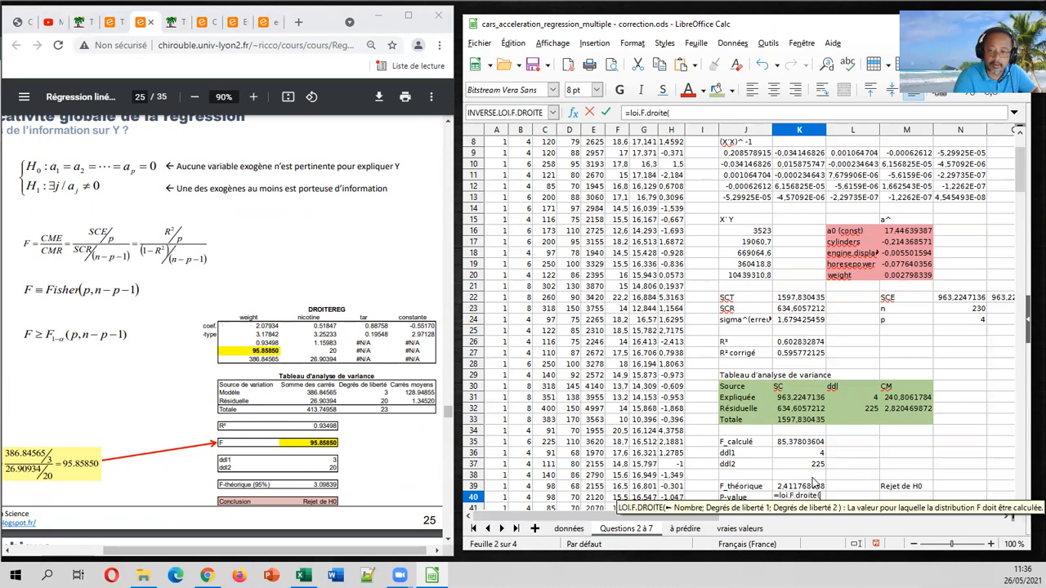
left_click(807, 446)
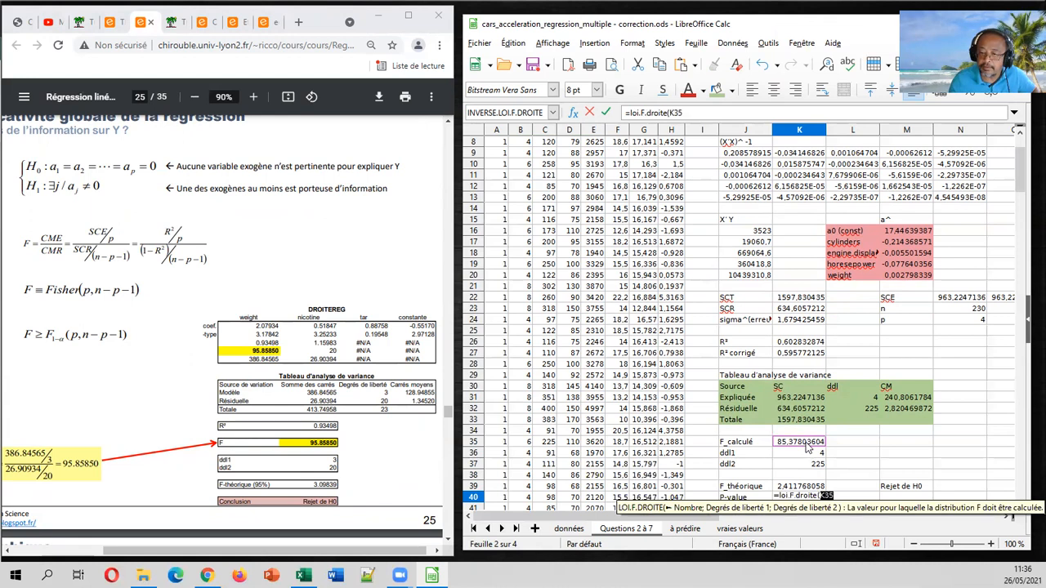
type(";")
left_click(807, 458)
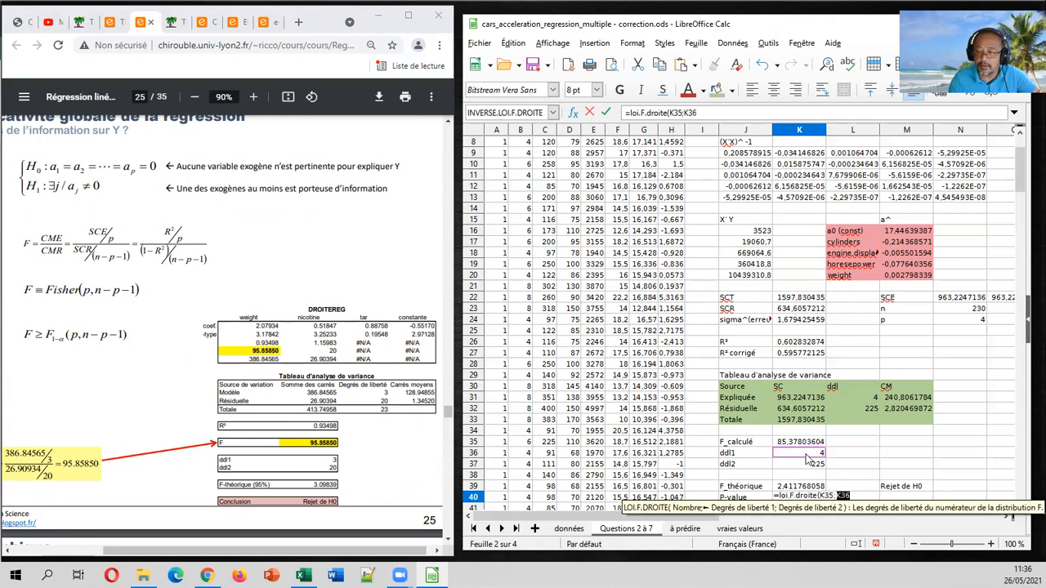
type(";")
left_click(811, 465)
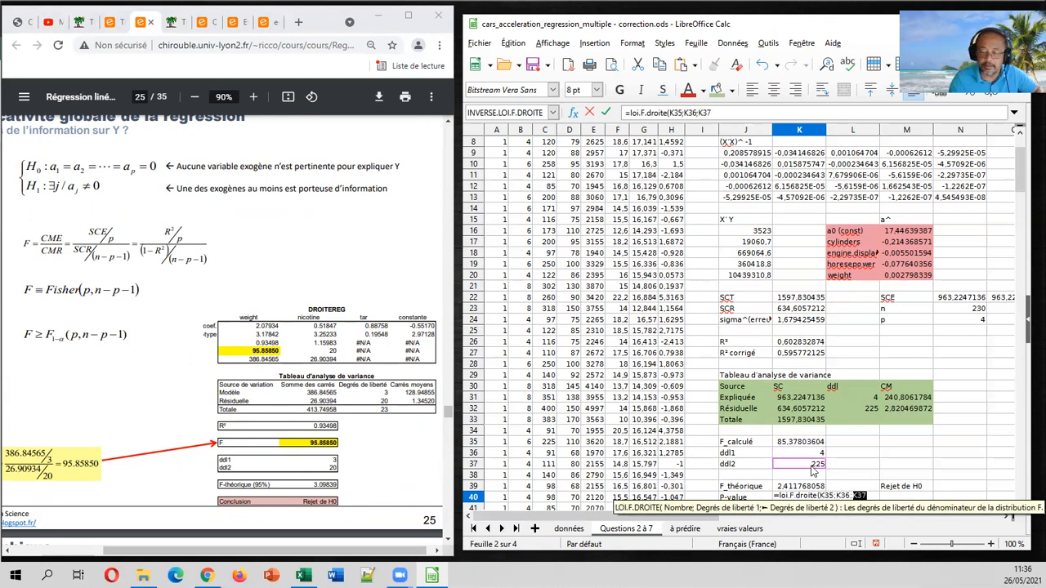
key("Return")
scroll(844, 489, "up", 1)
scroll(844, 489, "down", 1)
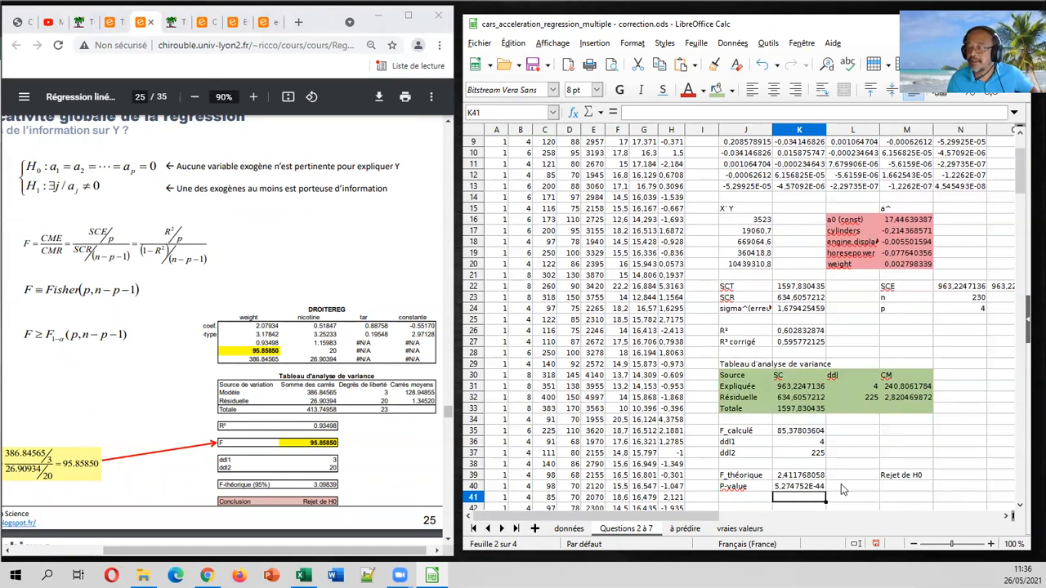
Enter the conclusion Rejet de H0 in M40 on the P-value row, correcting the misspelled first word.
left_click(892, 488)
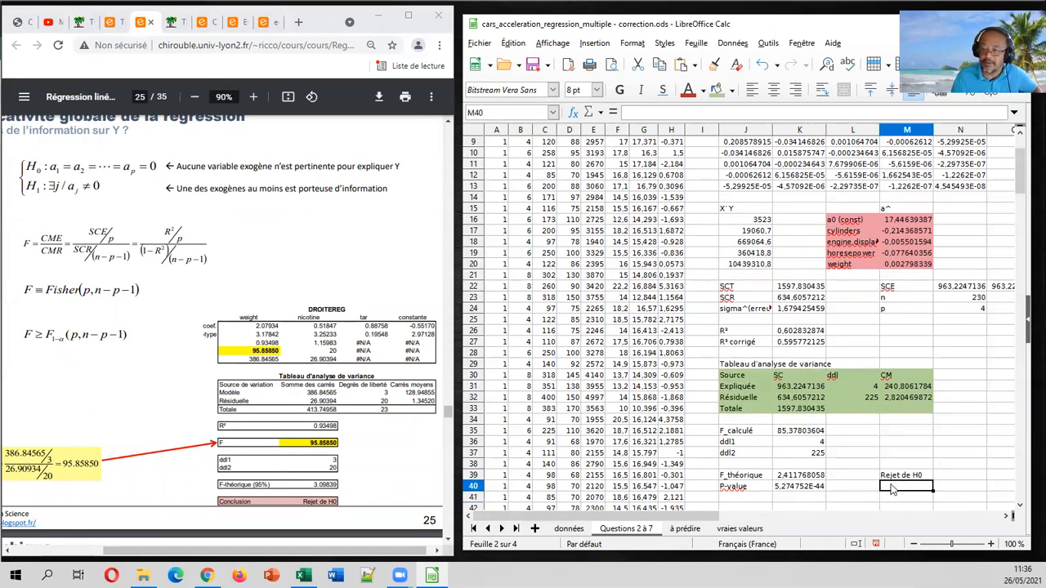
type("Ref")
type("et")
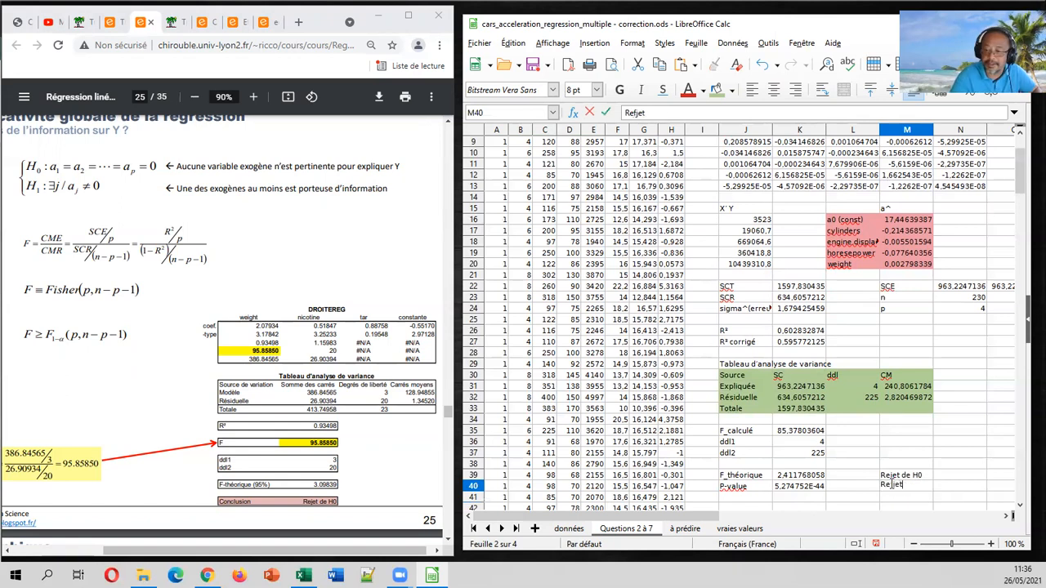
type(" de H0")
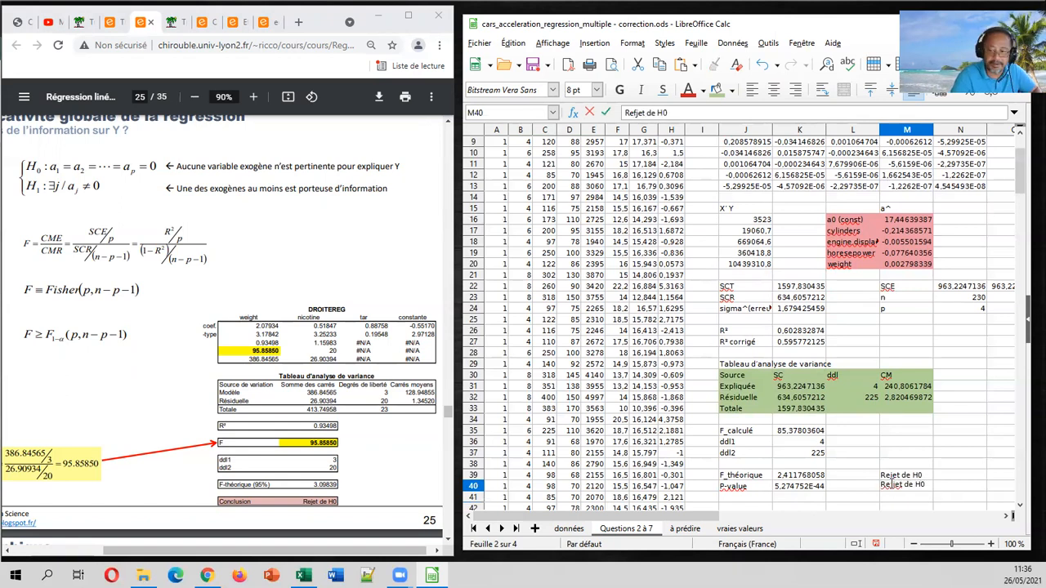
key("Return")
left_click(893, 487)
left_click(627, 114)
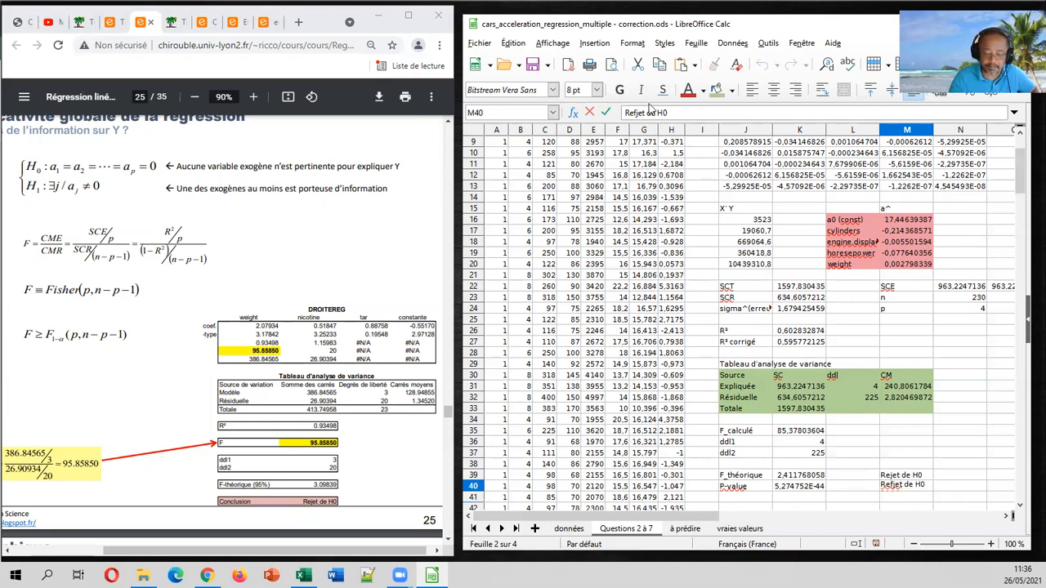
key("Return")
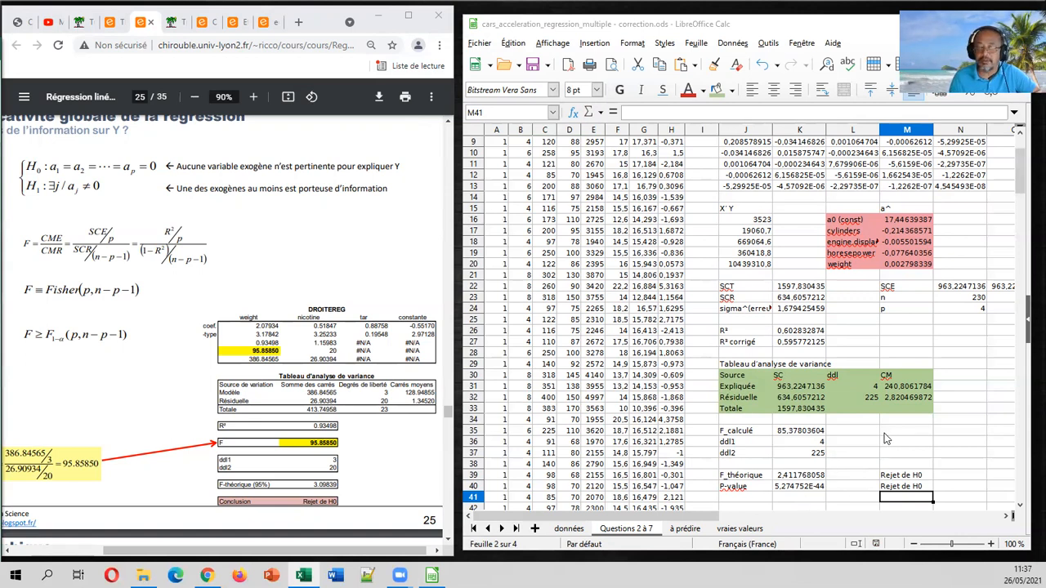
Bring up question 7 of the econometrics exercise sheet and enter the label AIC(0) in J42, below the P-value row.
left_click(109, 22)
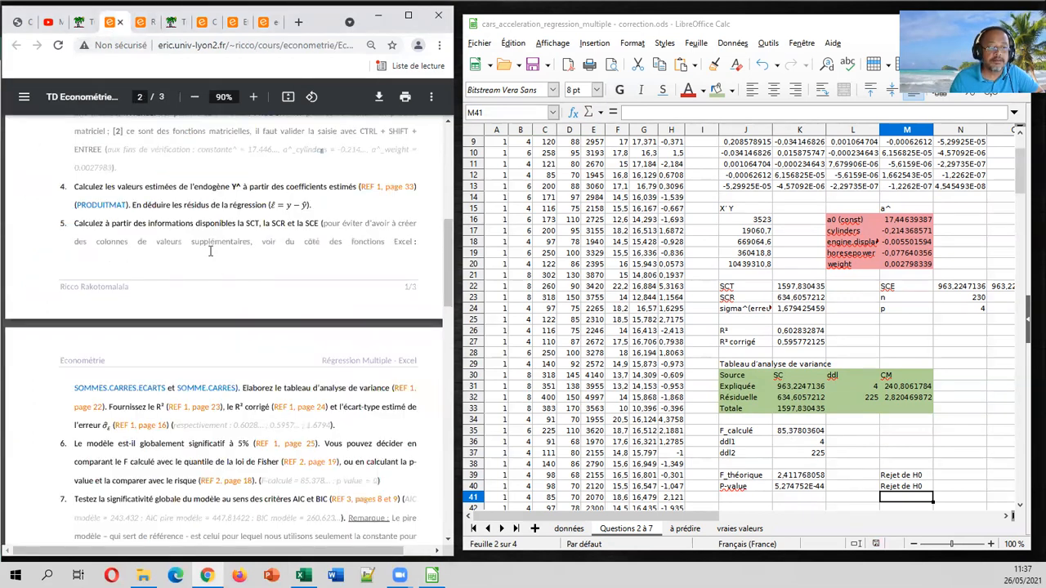
scroll(214, 273, "down", 3)
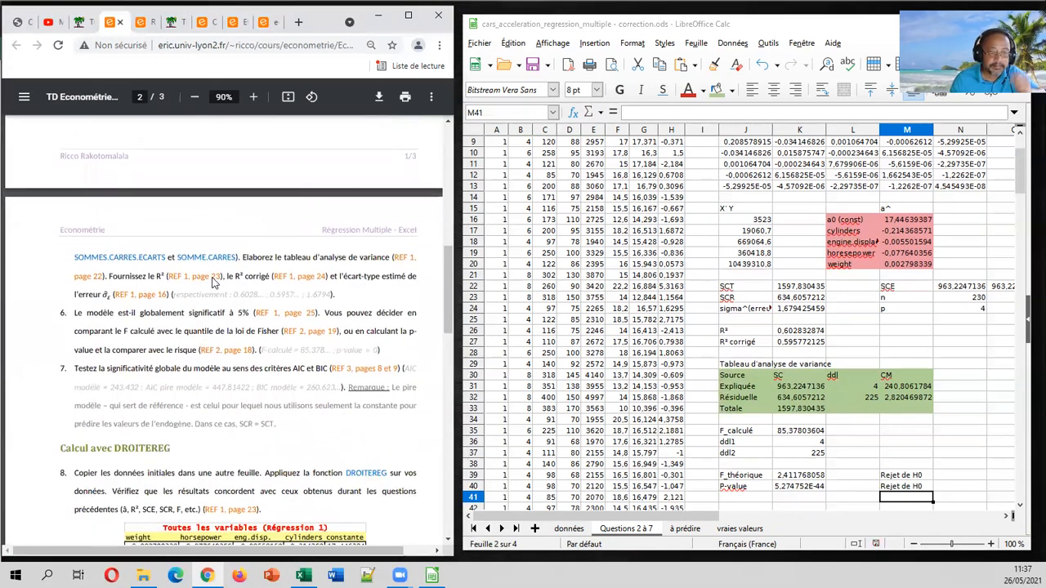
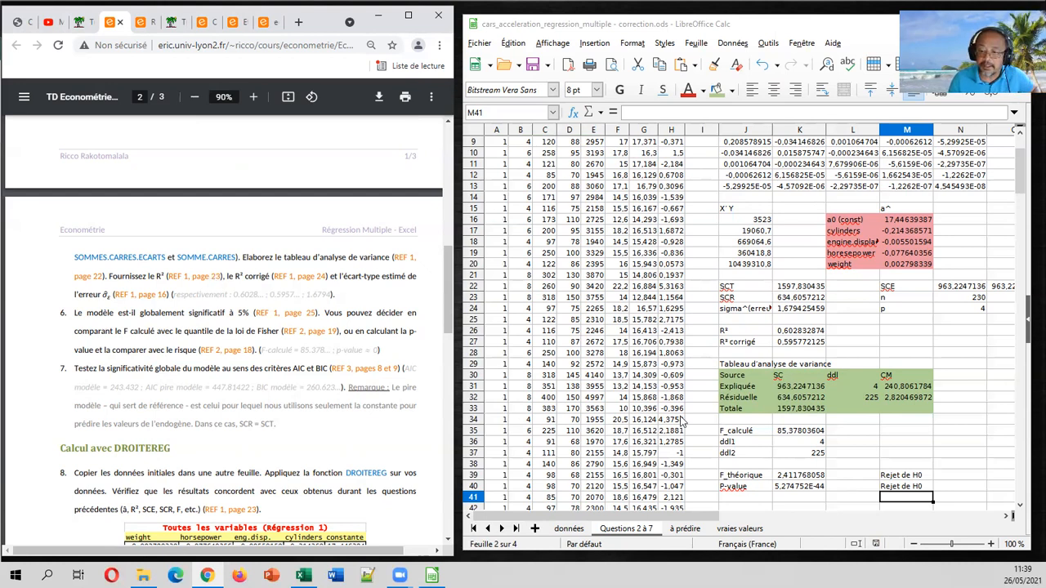
scroll(719, 429, "down", 2)
left_click(735, 445)
type("A")
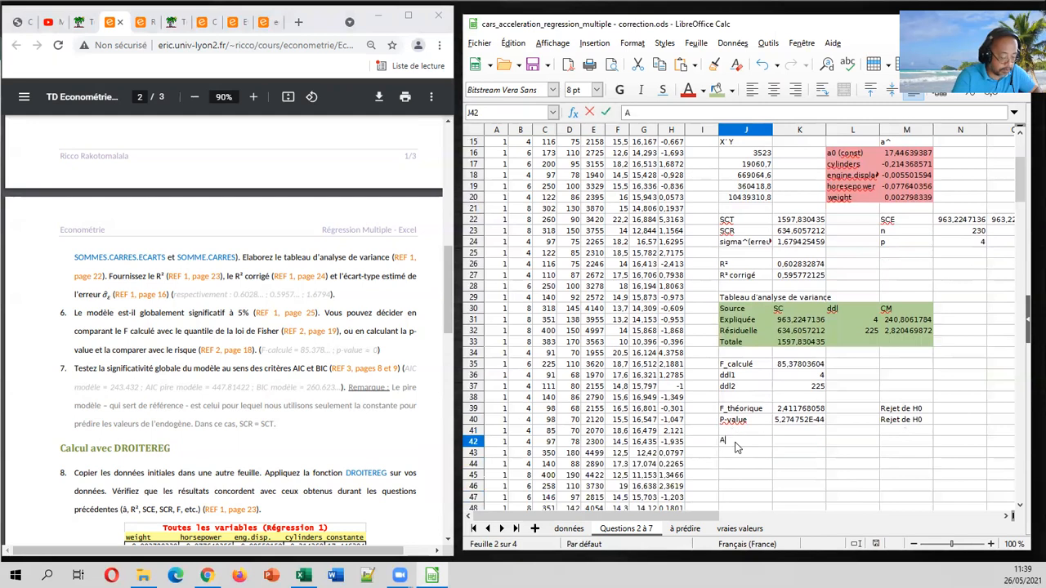
type("IC(modè")
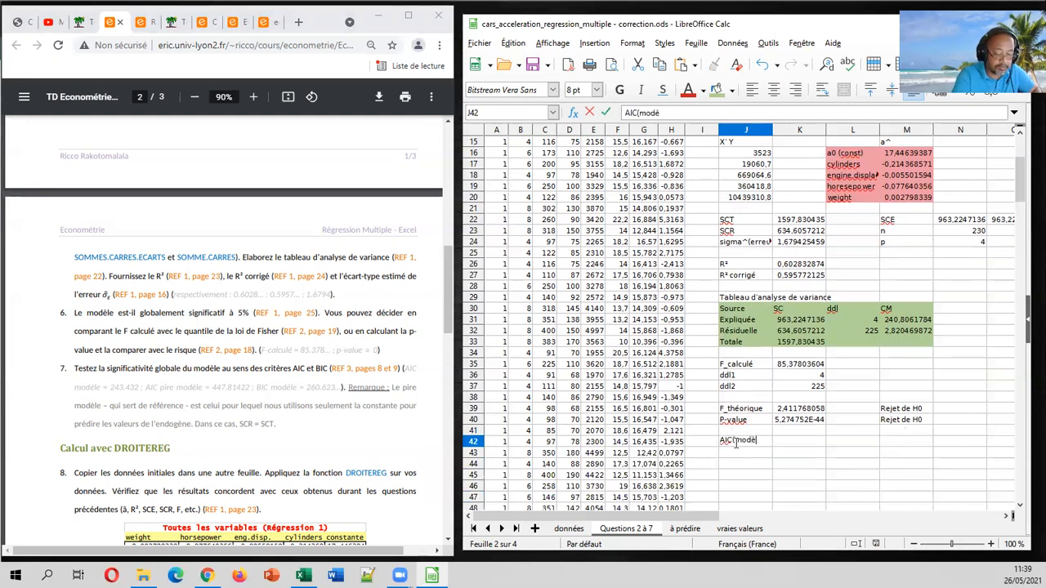
key("BackSpace")
key("BackSpace")
key("BackSpace")
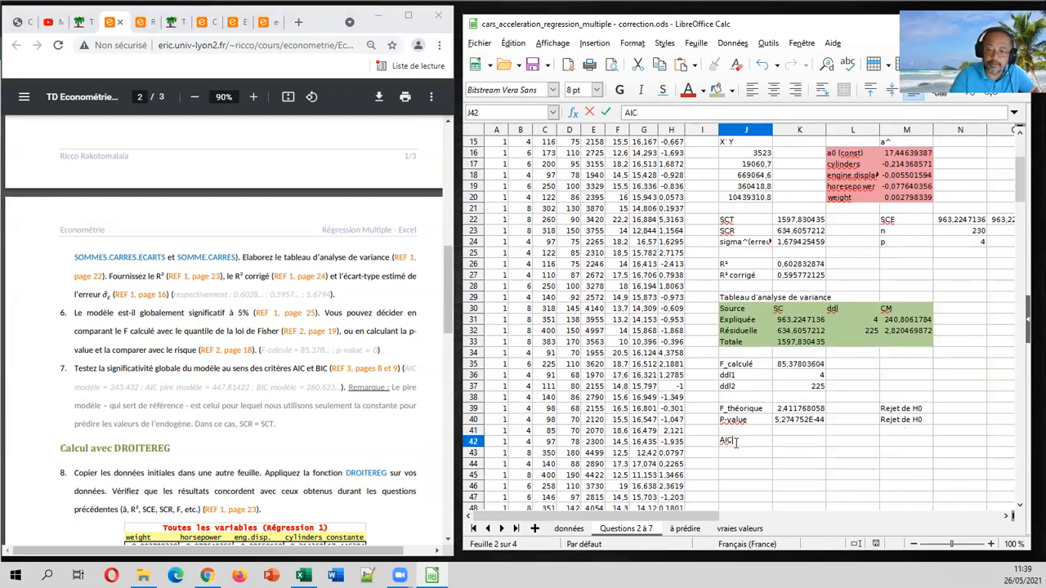
type("(0)")
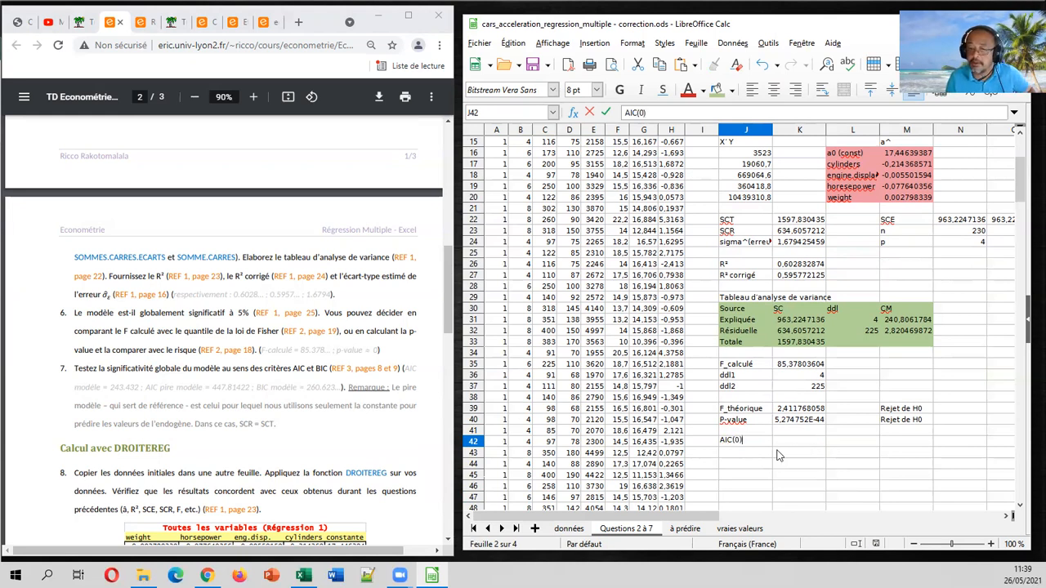
key("Return")
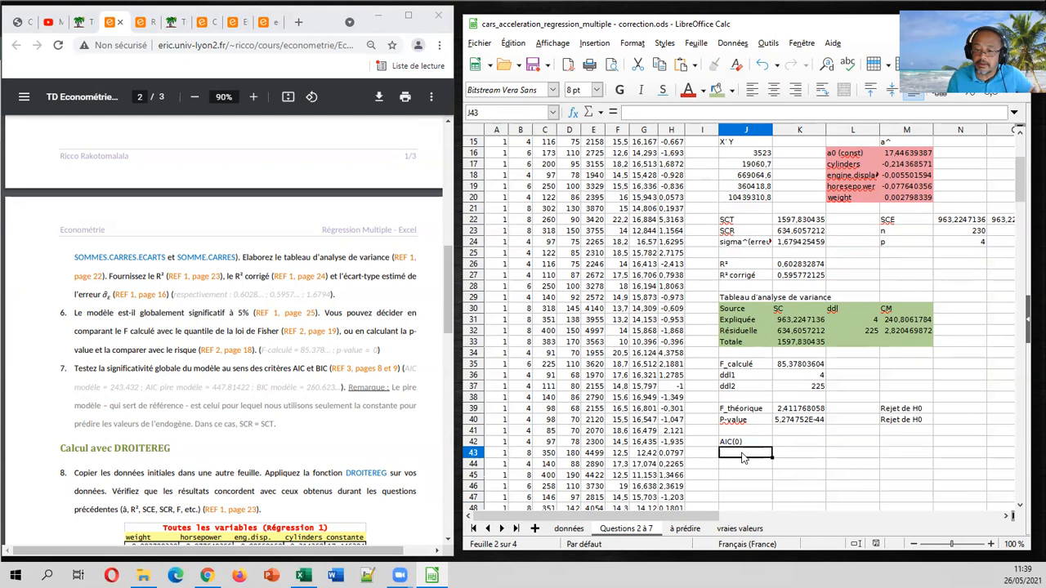
Add the label AIC(modèle) in J43, directly below AIC(0).
type("AIC(modèle)")
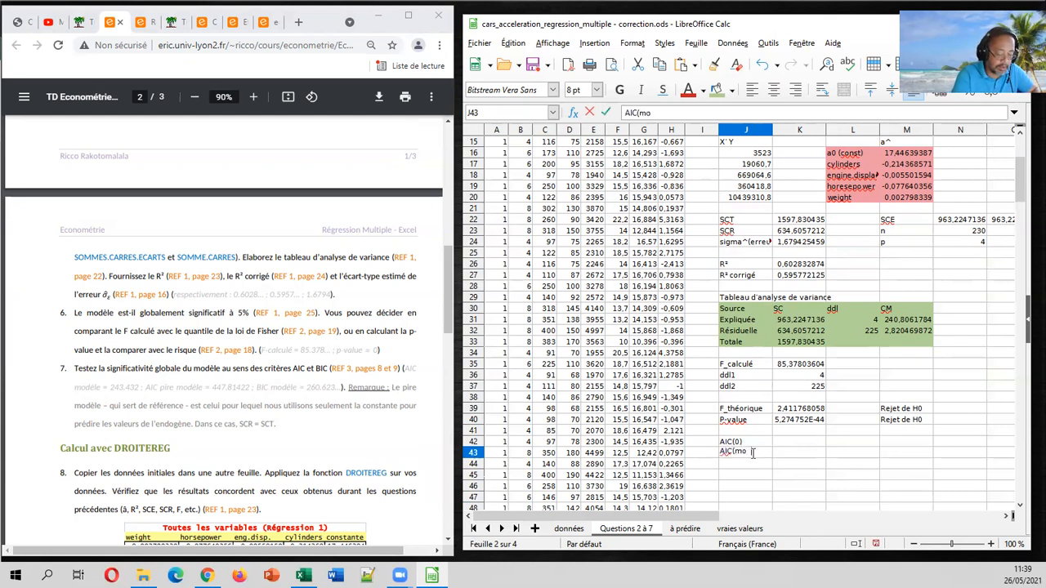
key("Return")
key("Right")
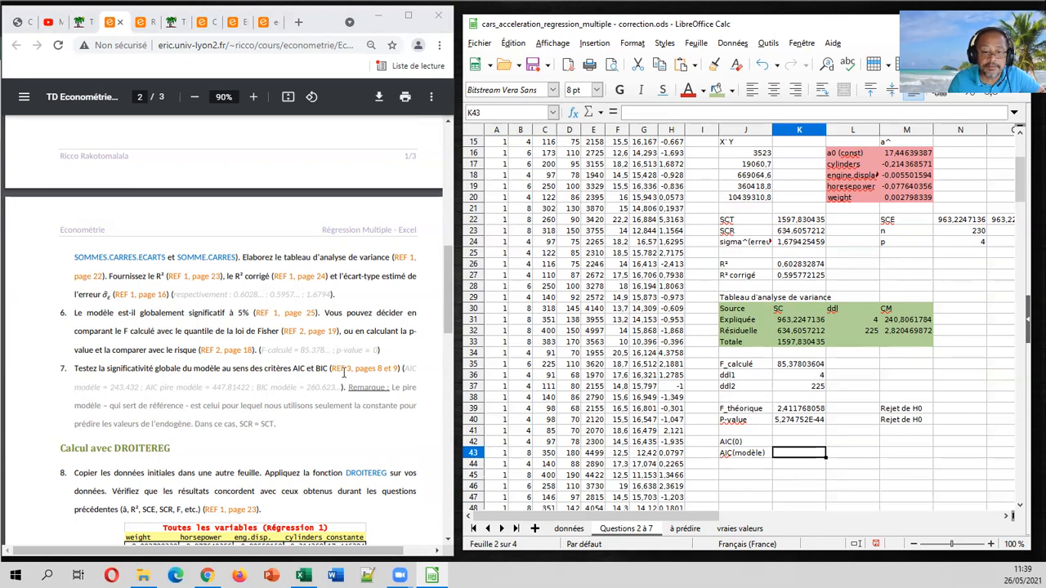
Bring up page 8 of the collinearity and variable selection slides, with the AIC and BIC formulas.
left_click(205, 24)
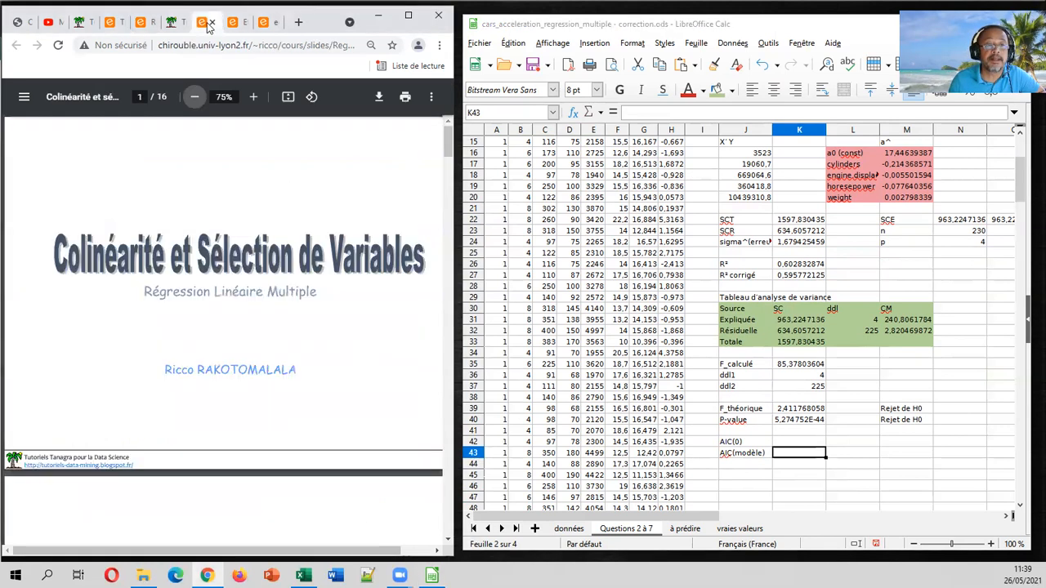
left_click(140, 98)
type("8")
key("Return")
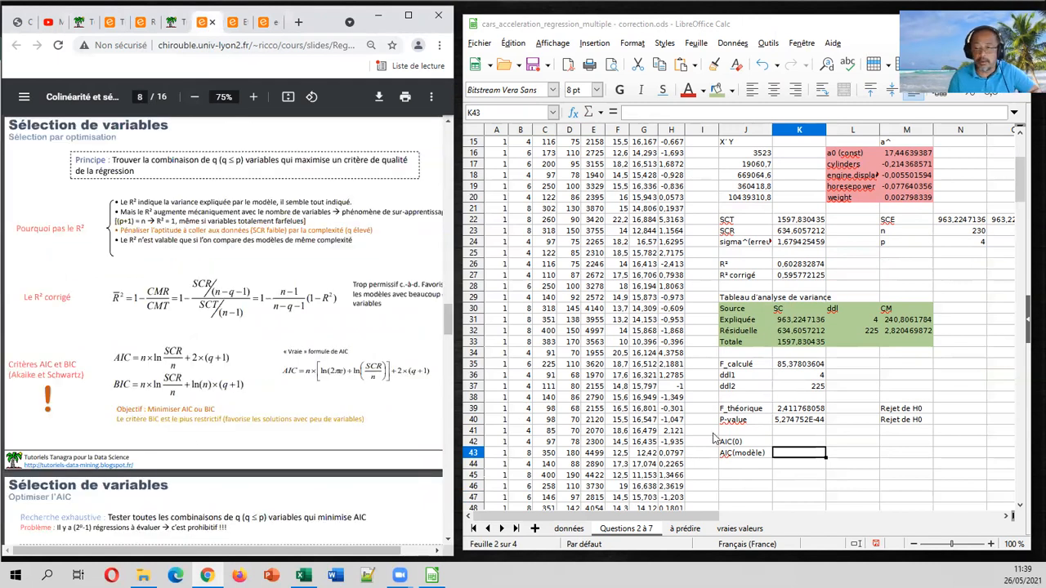
Compute the model's AIC in K43 with =N23*LN(K32/N23)+2*(N24+1).
left_click(778, 442)
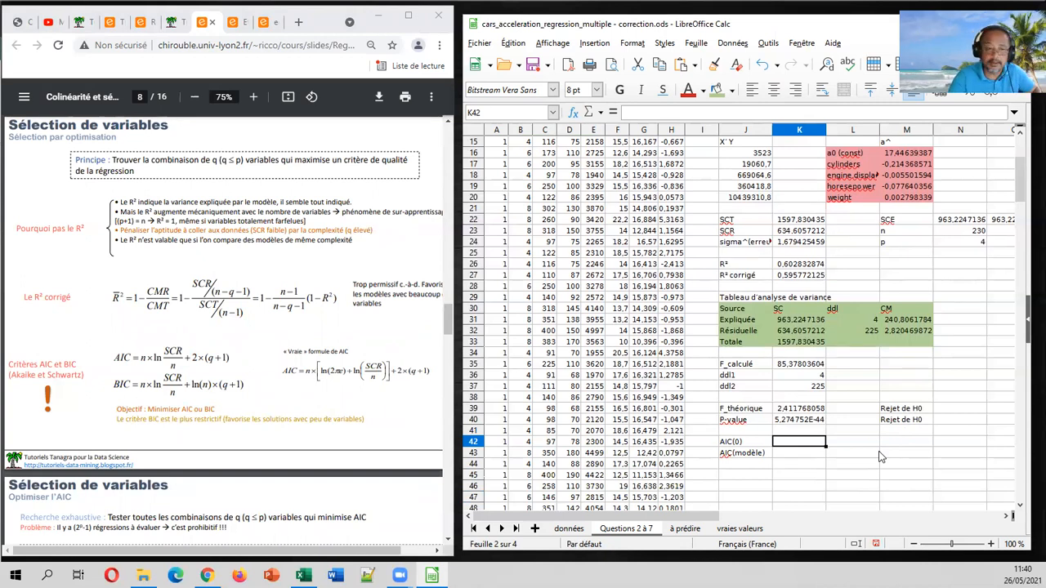
key("Down")
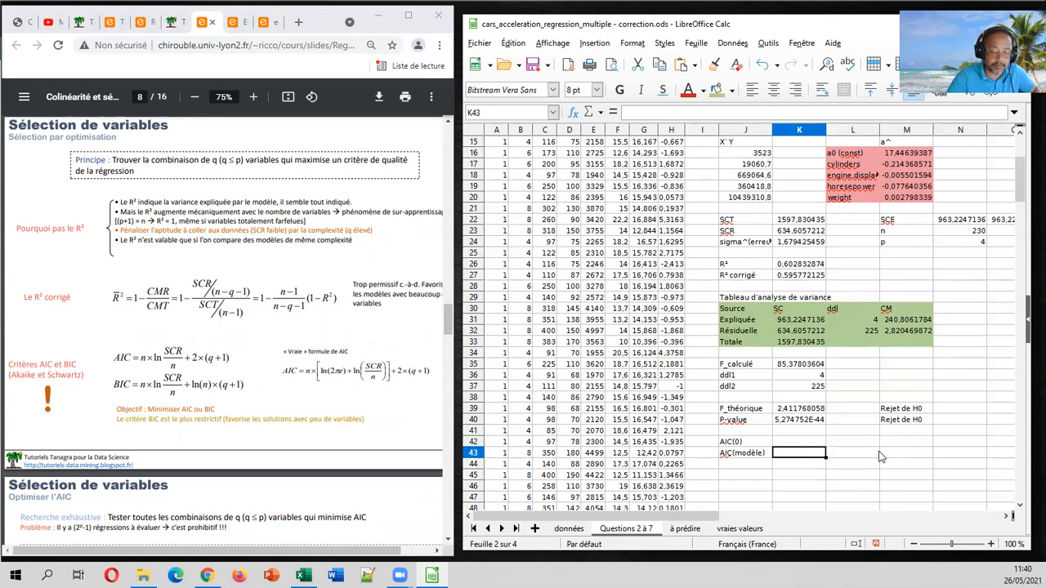
type("=")
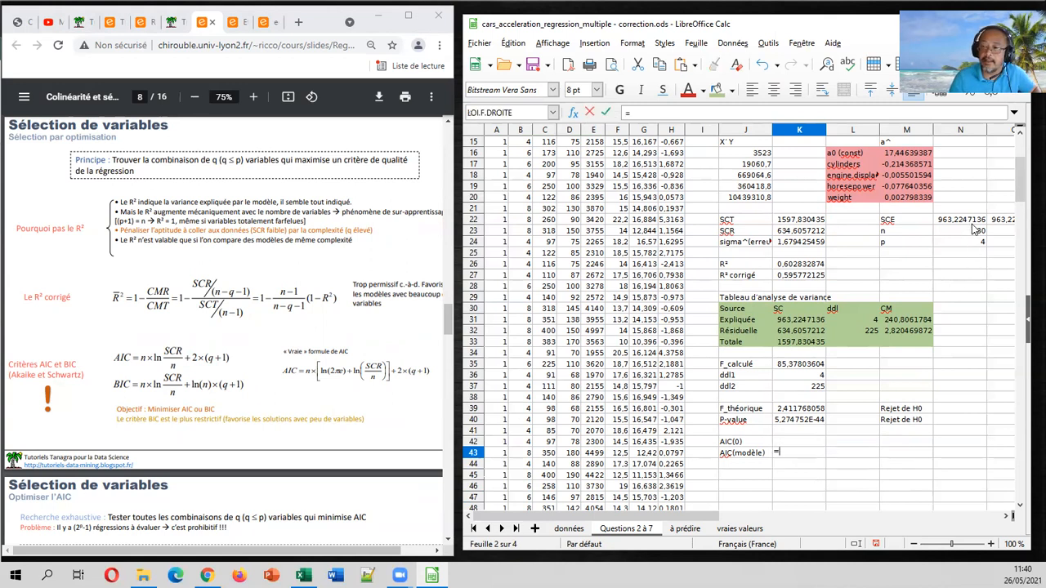
left_click(974, 233)
type("*")
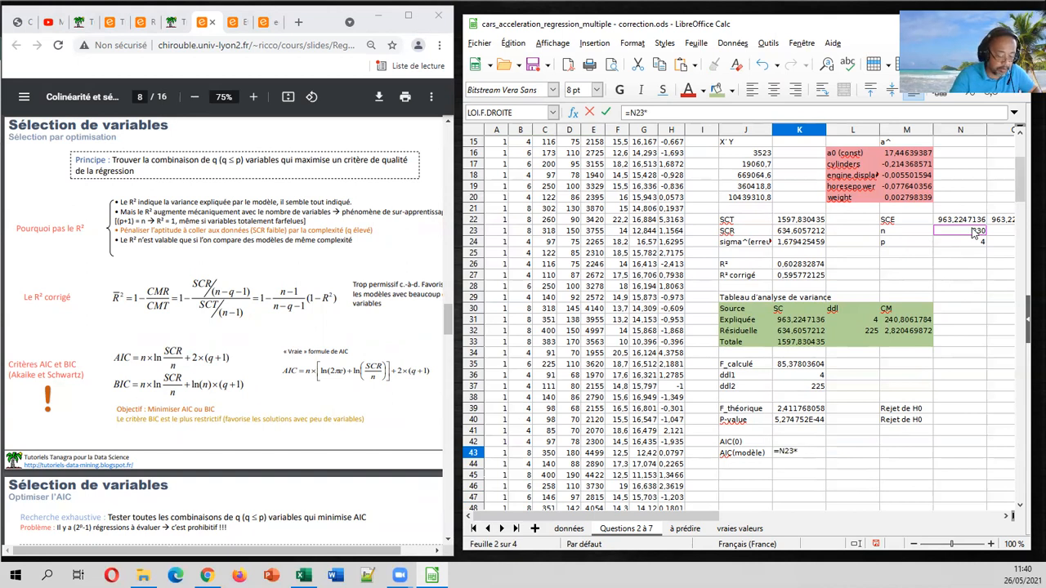
type("ln")
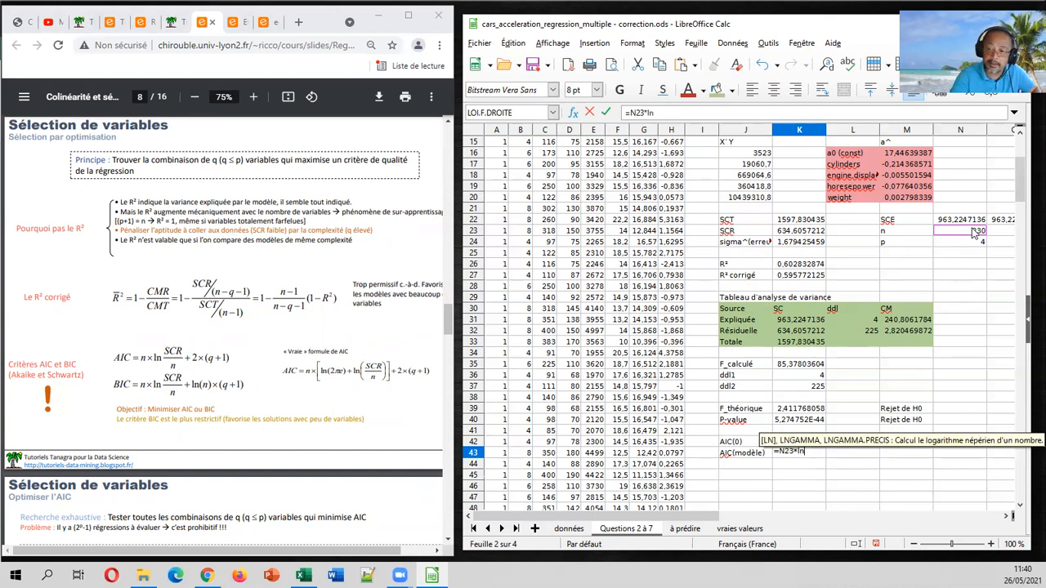
type("(")
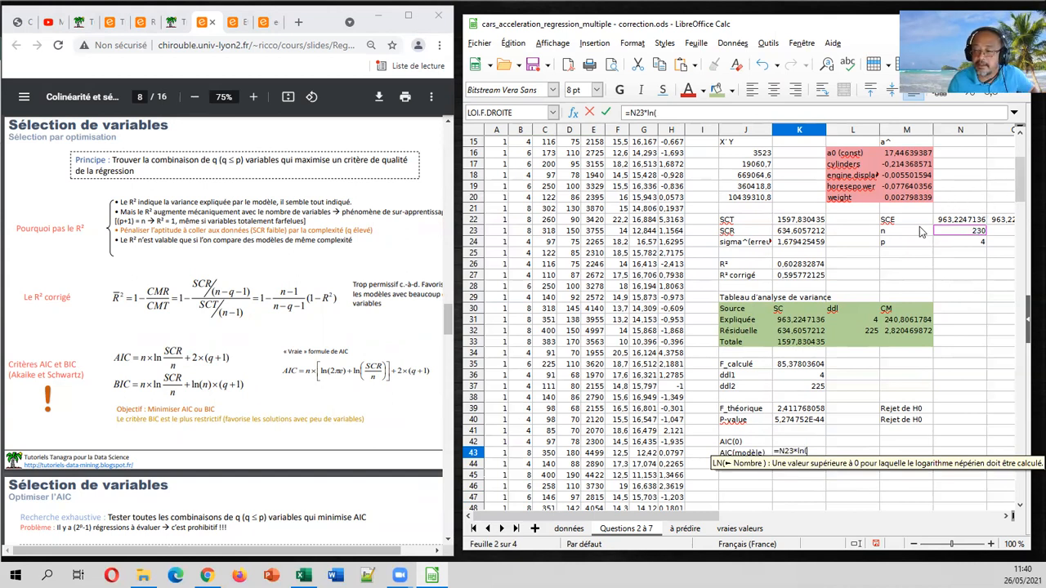
left_click(792, 330)
type("/")
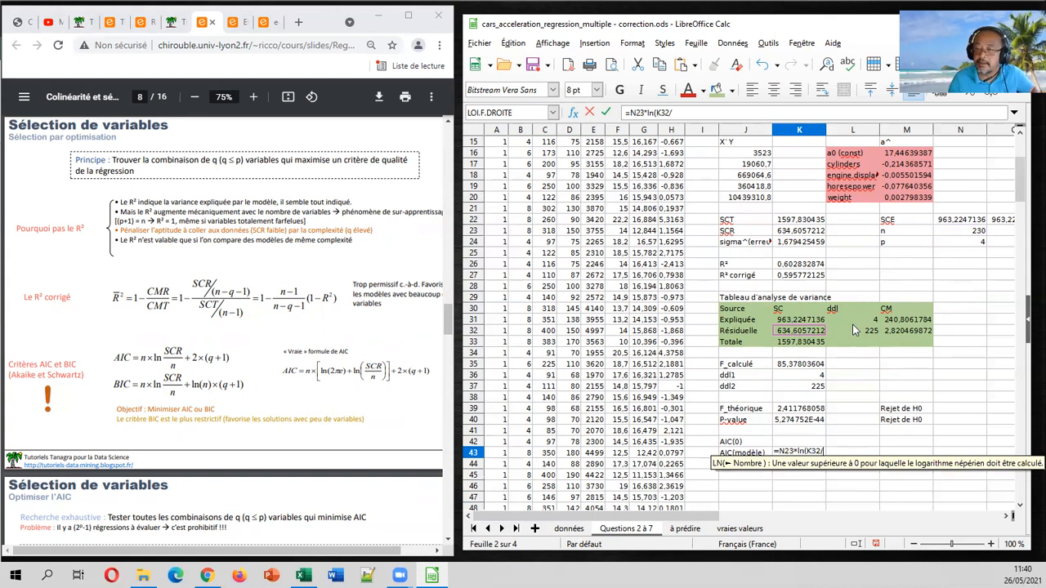
left_click(972, 233)
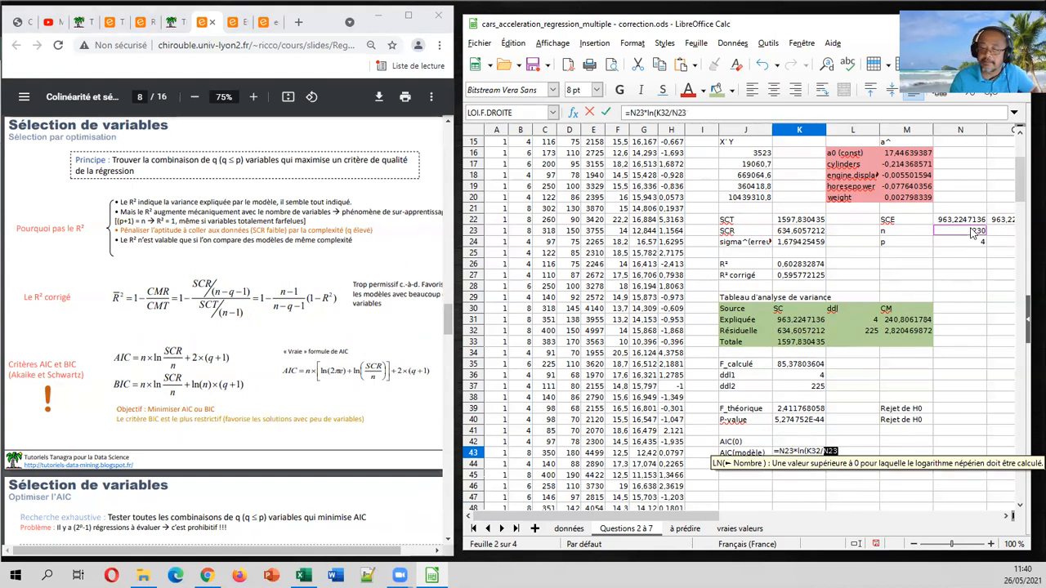
type(")+")
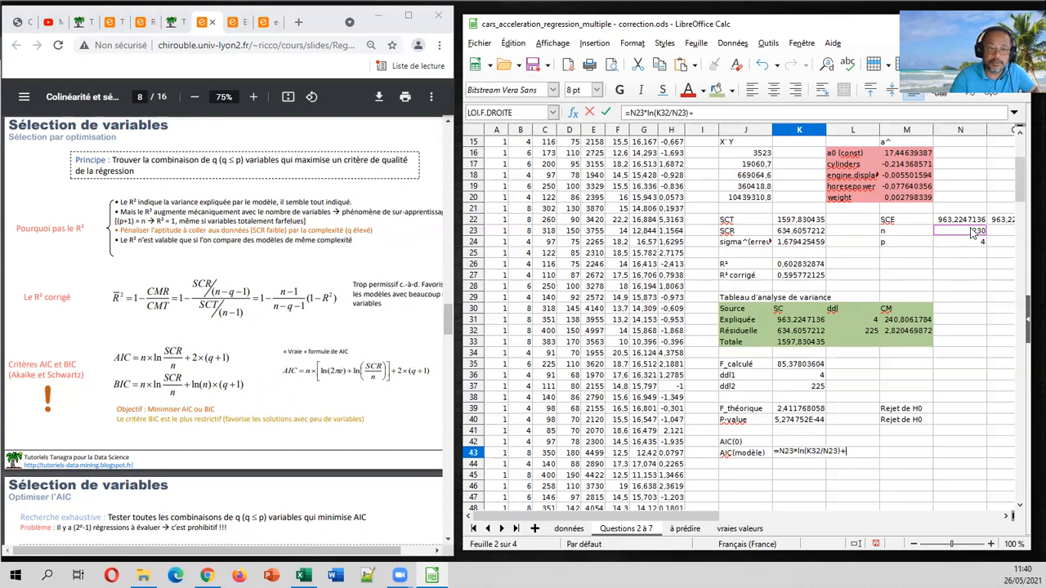
type("2*")
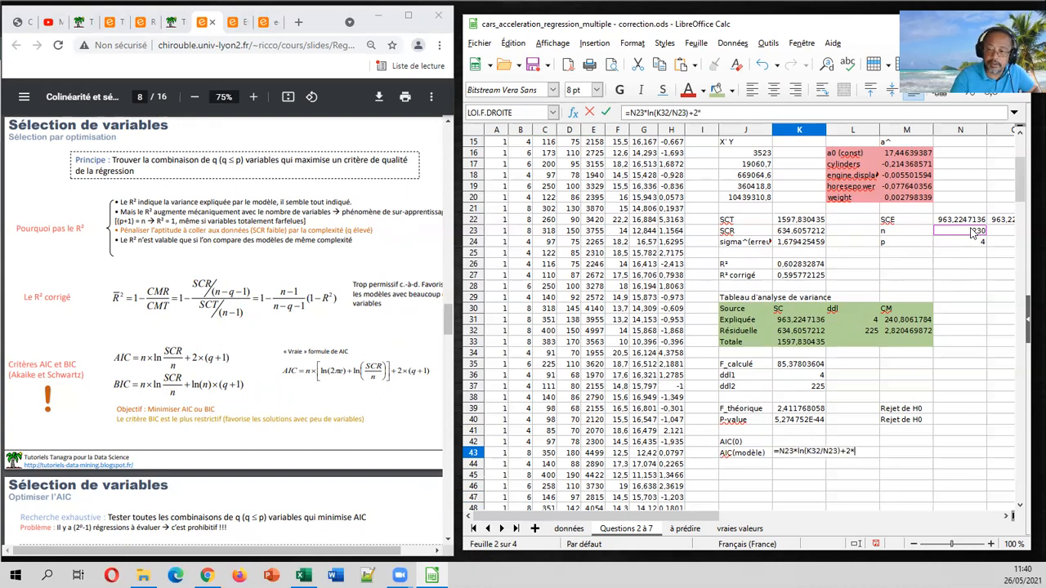
type("(")
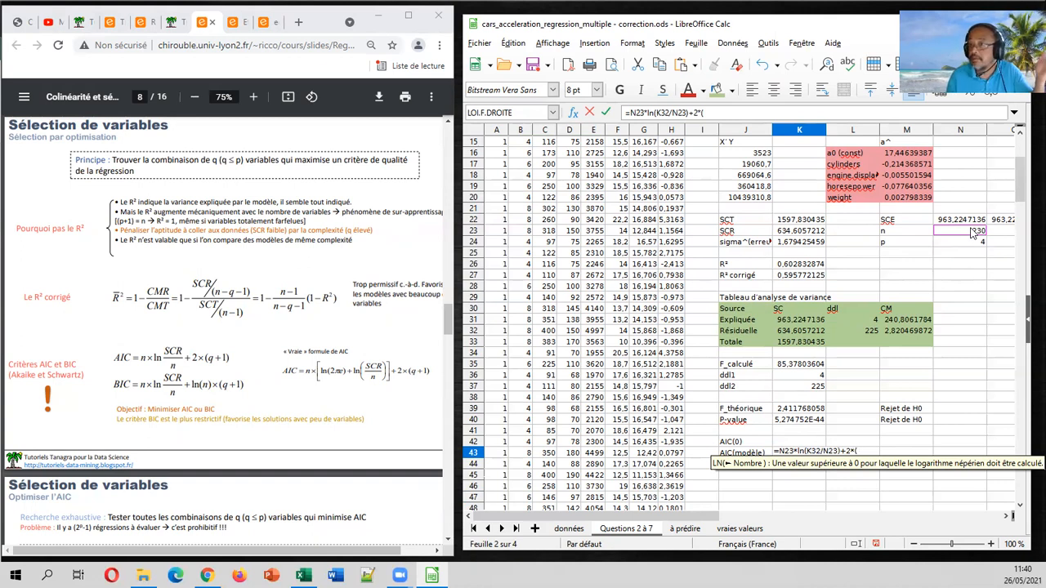
left_click(963, 244)
type("+1")
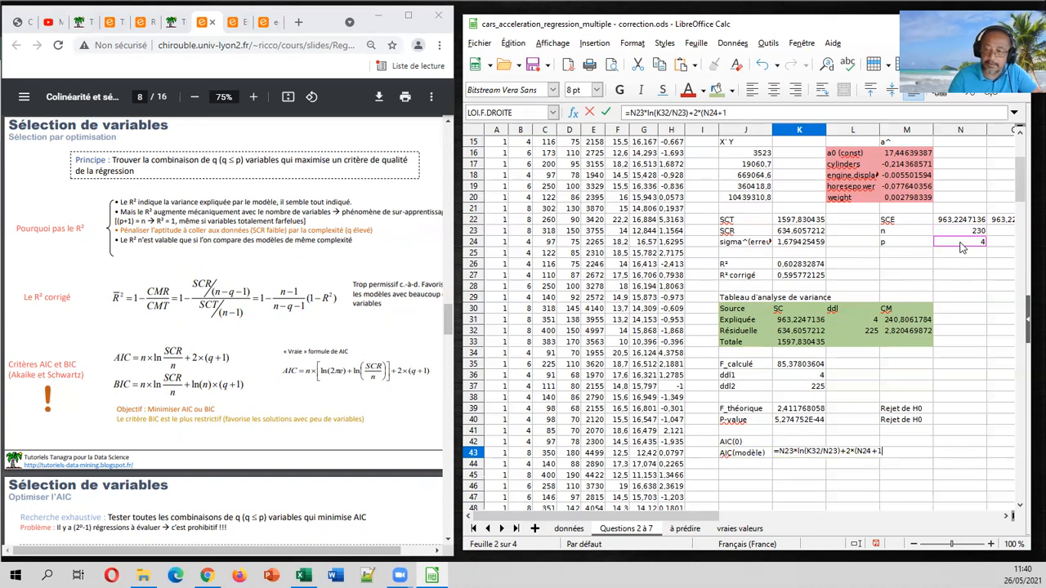
type(")")
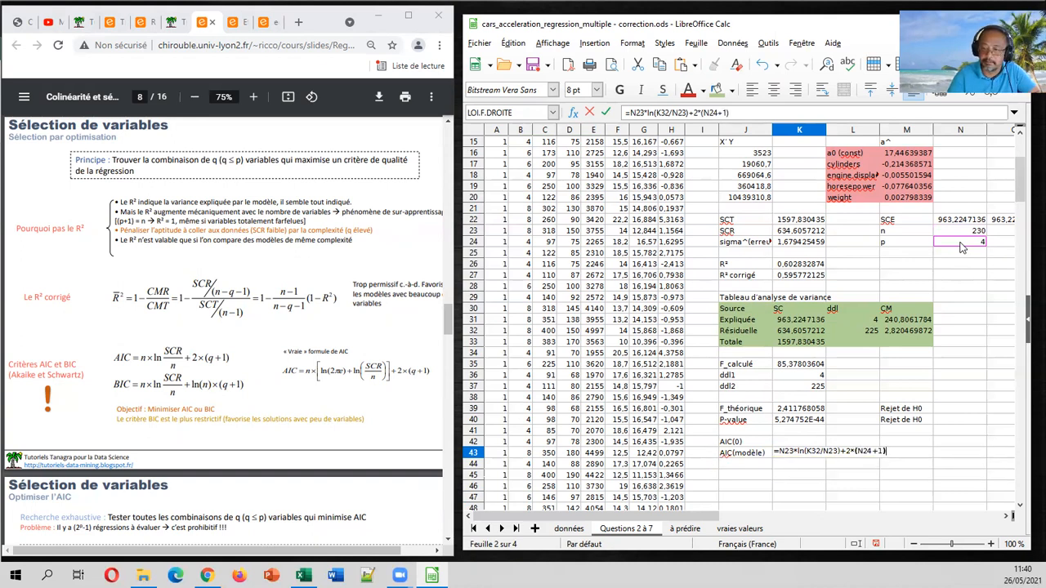
key("Return")
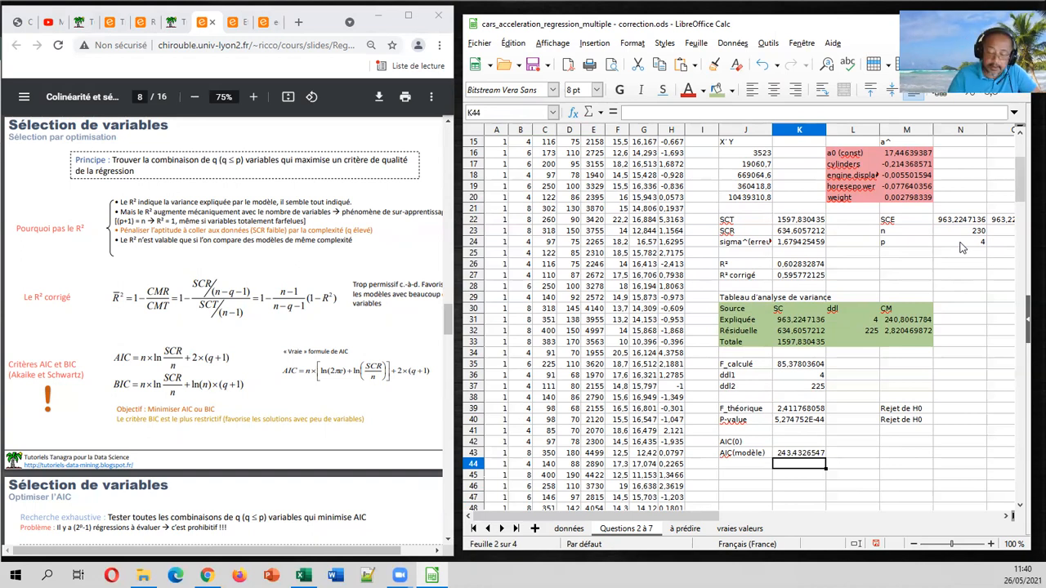
Return to page 22 of the regression course and examine the variance decomposition and analysis of variance table.
key("Up")
key("Up")
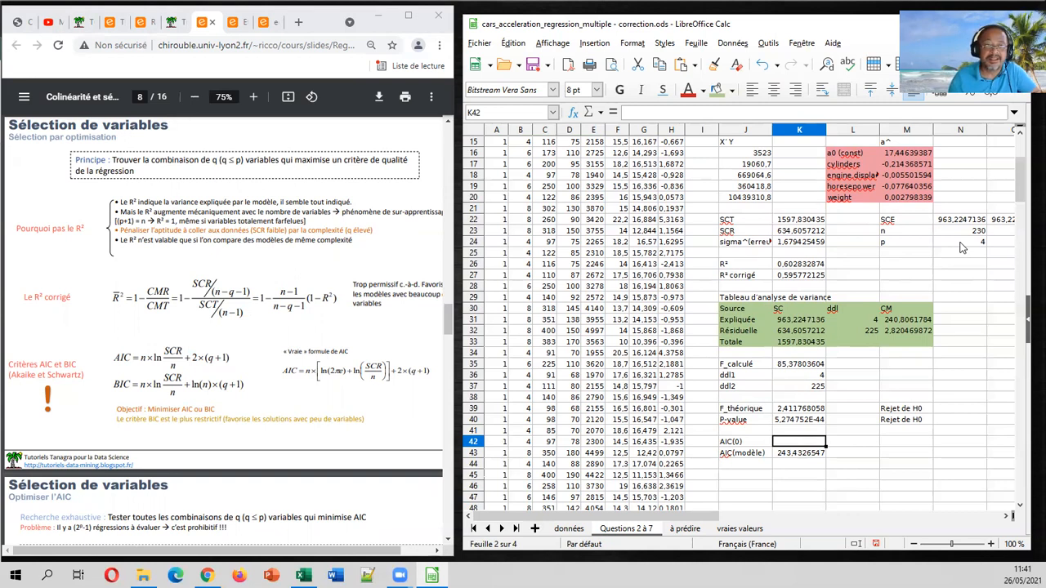
left_click(139, 24)
scroll(188, 319, "up", 10)
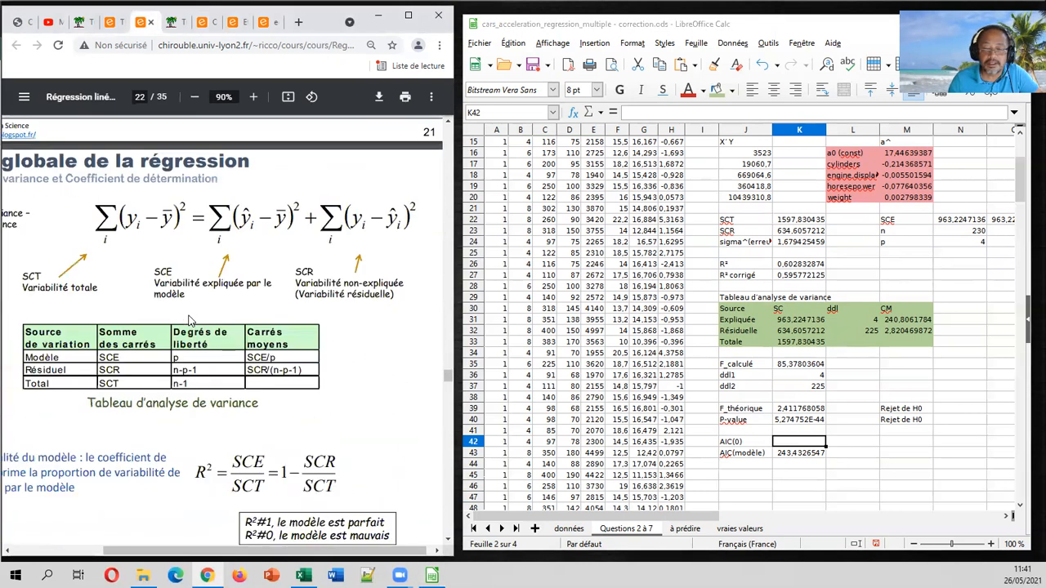
scroll(188, 318, "down", 1)
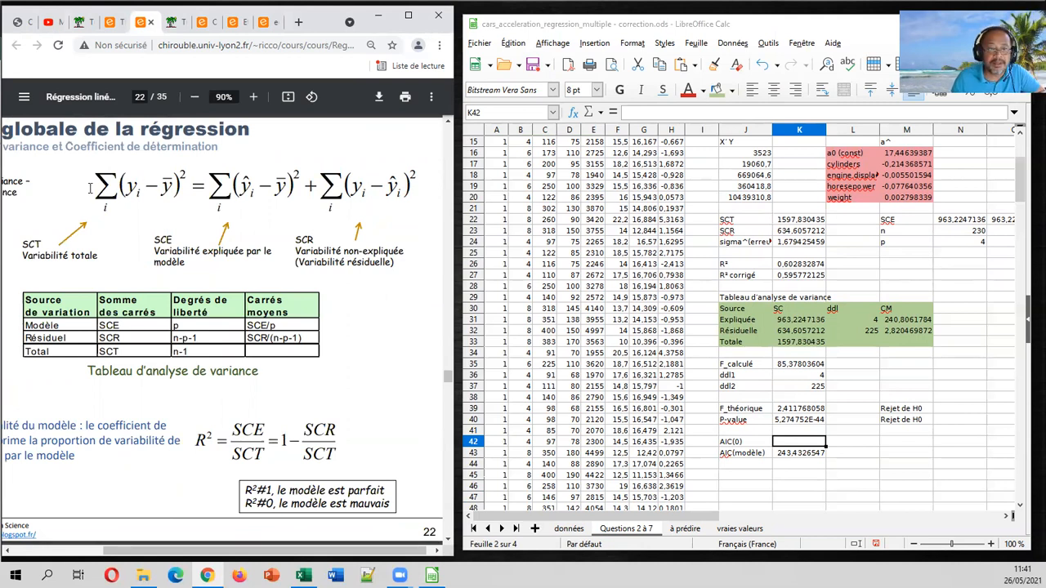
Compute the constant-only model's AIC in K42 with =N23*LN(K33/N23)+2*(0+1).
left_click(798, 443)
type("=")
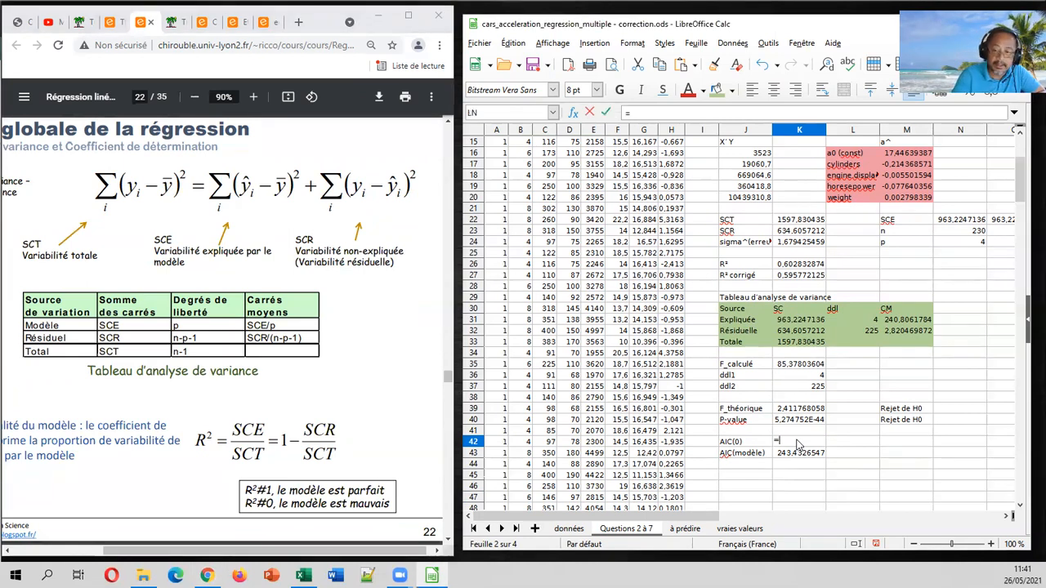
type("n")
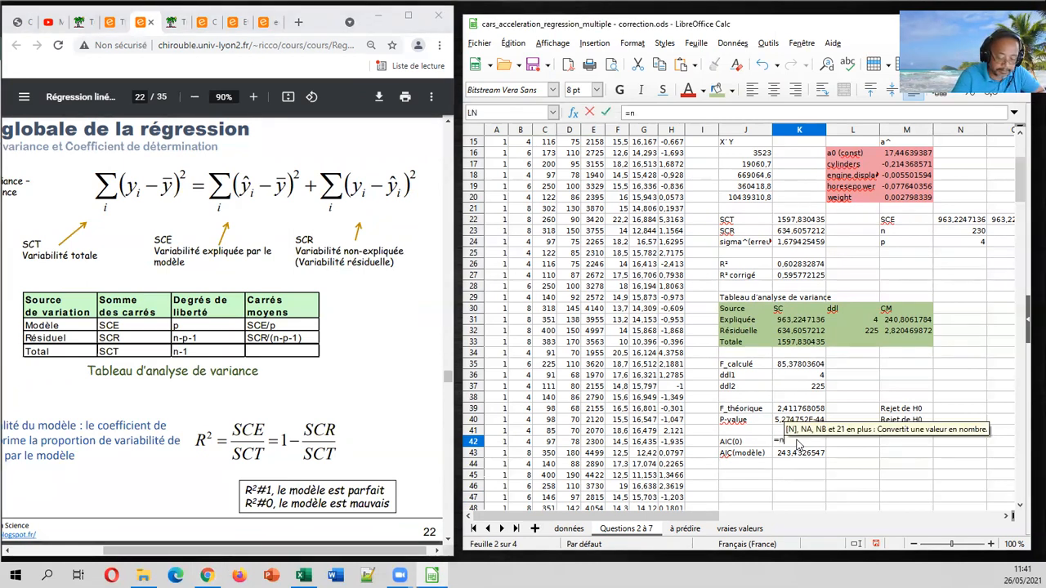
type("*")
key("BackSpace")
key("BackSpace")
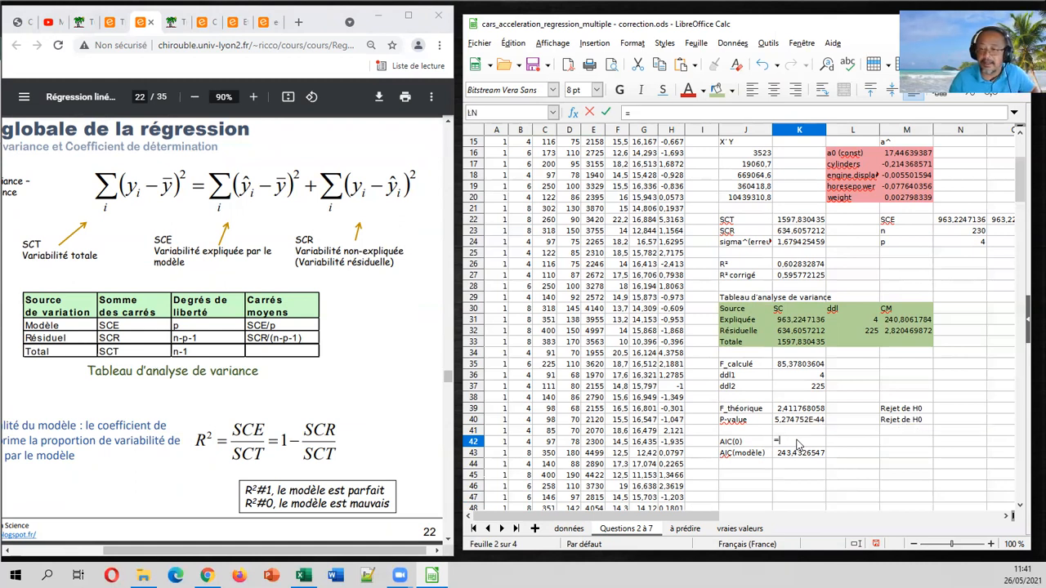
left_click(978, 232)
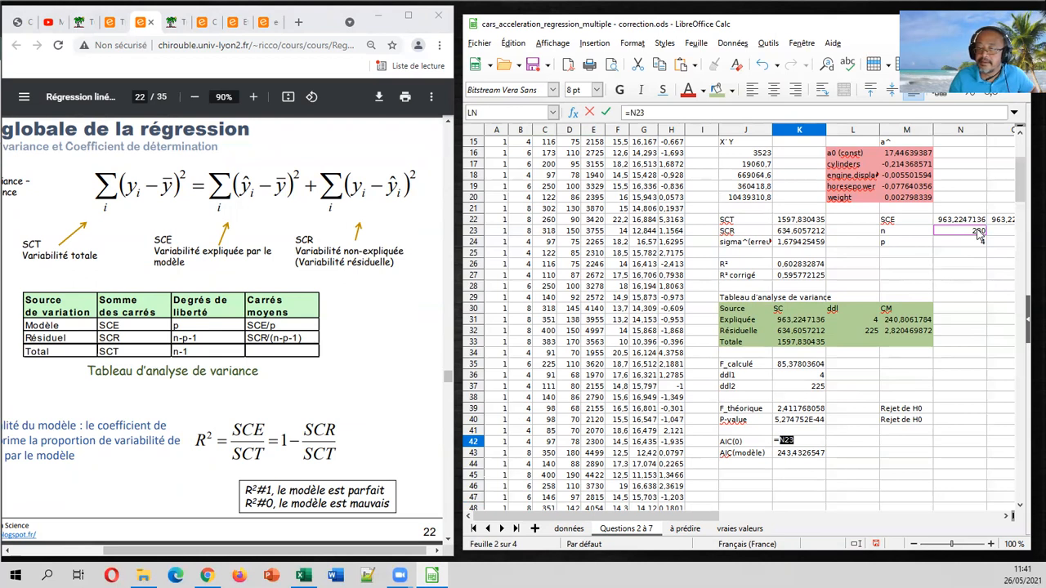
type("*ln(")
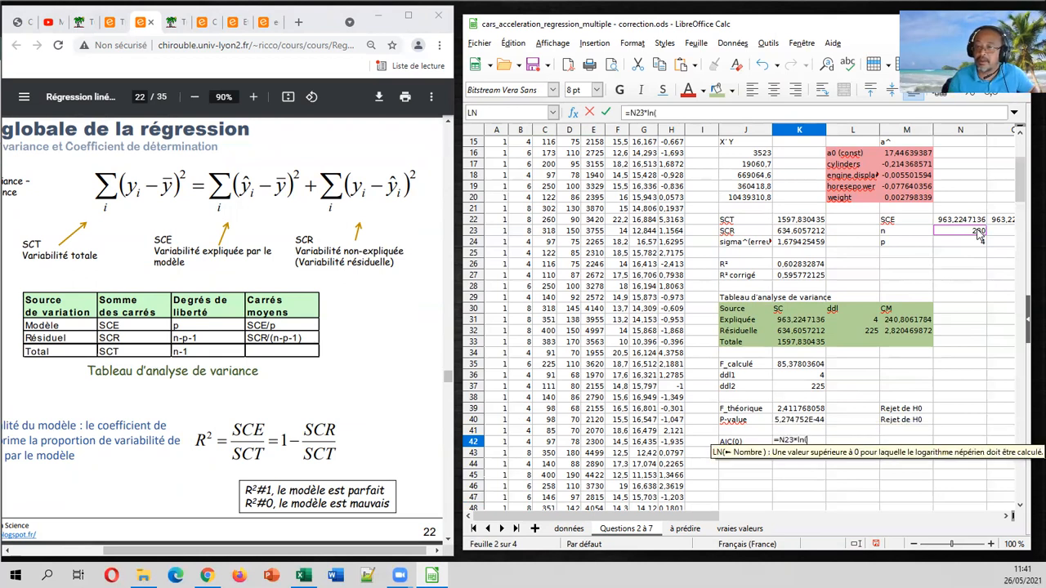
left_click(798, 344)
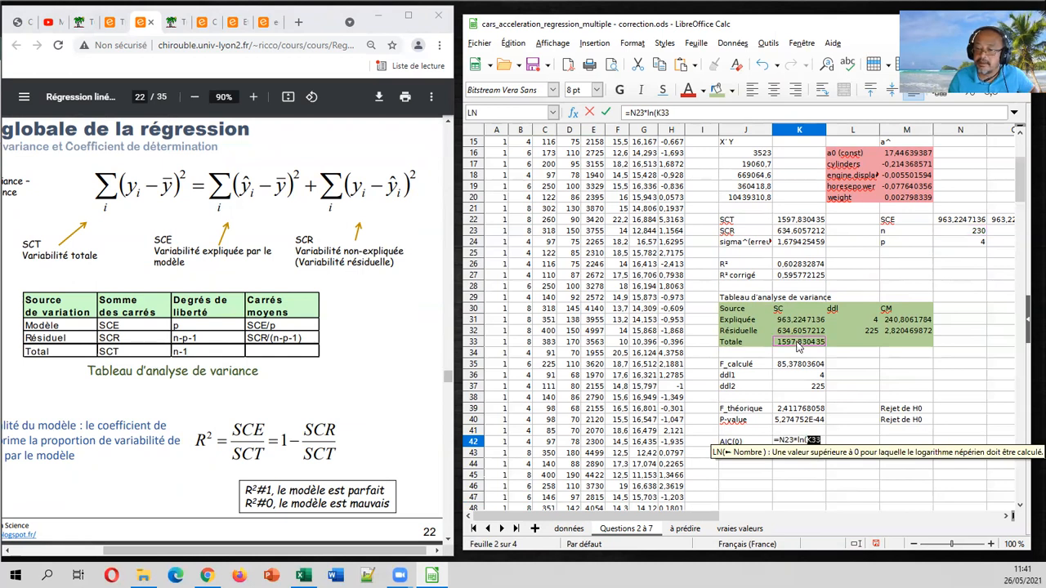
type("/")
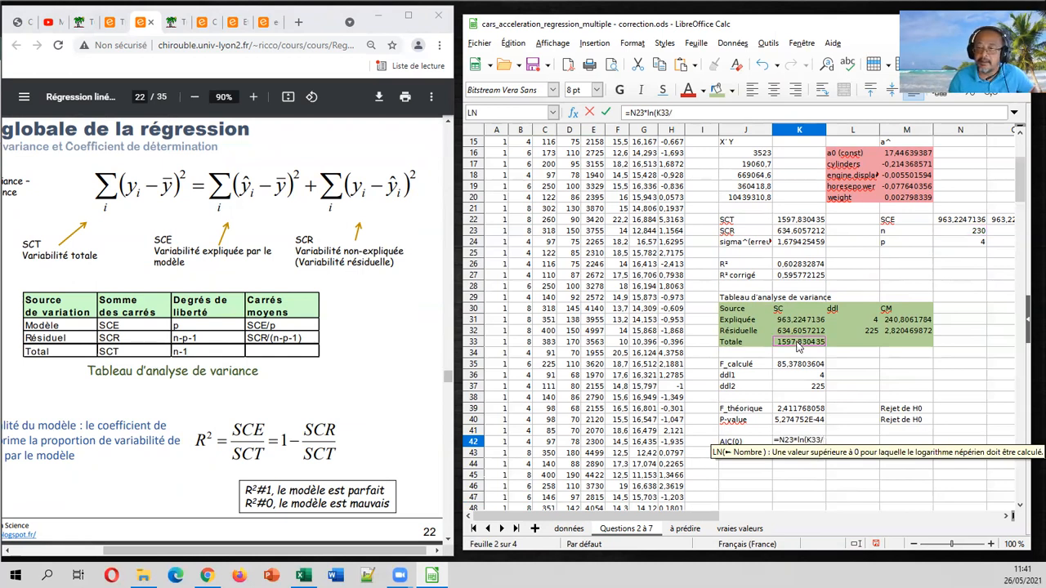
left_click(951, 234)
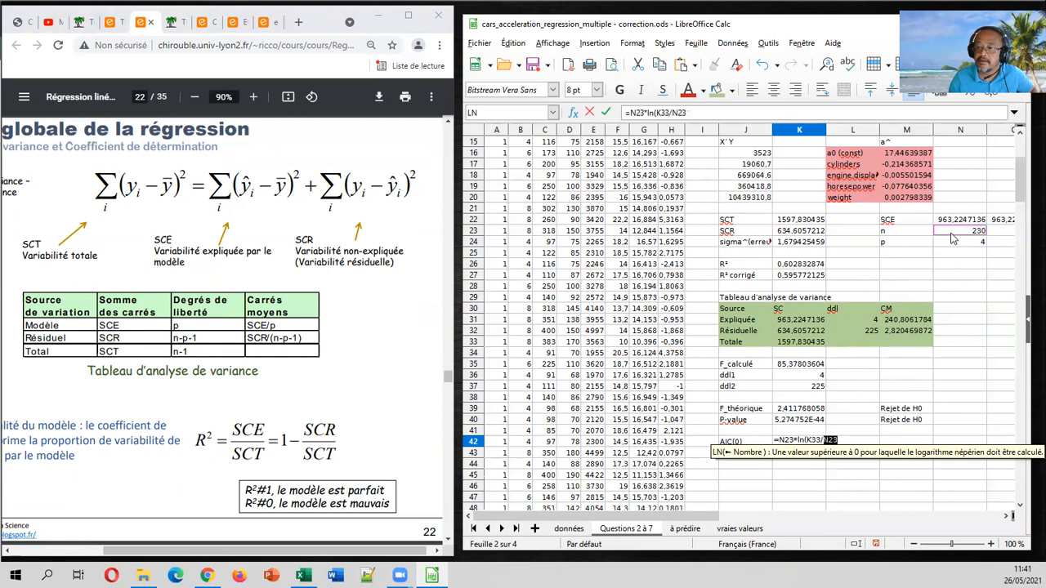
type(")+")
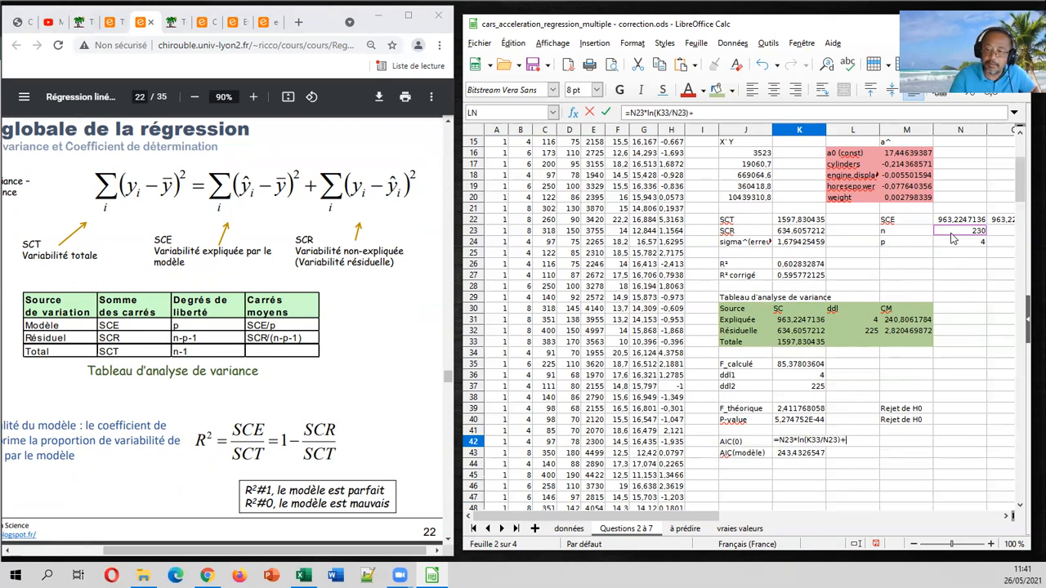
type("2*(")
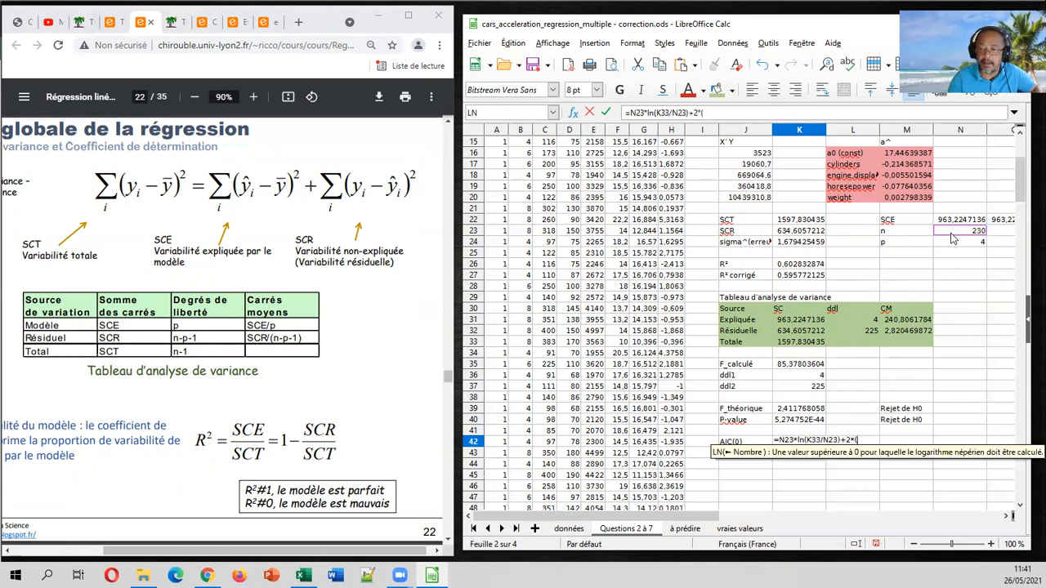
type("0+1)")
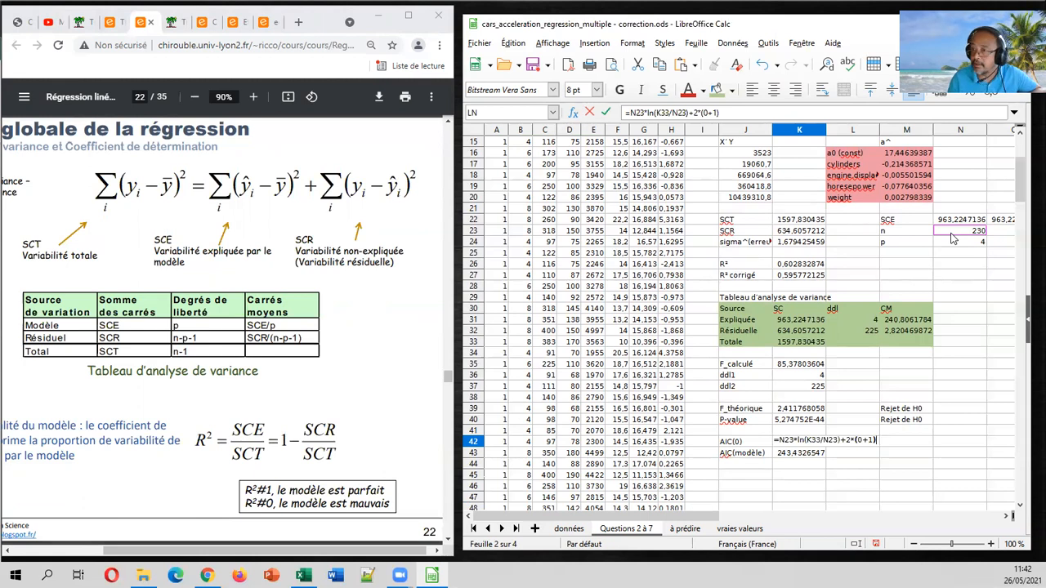
key("Return")
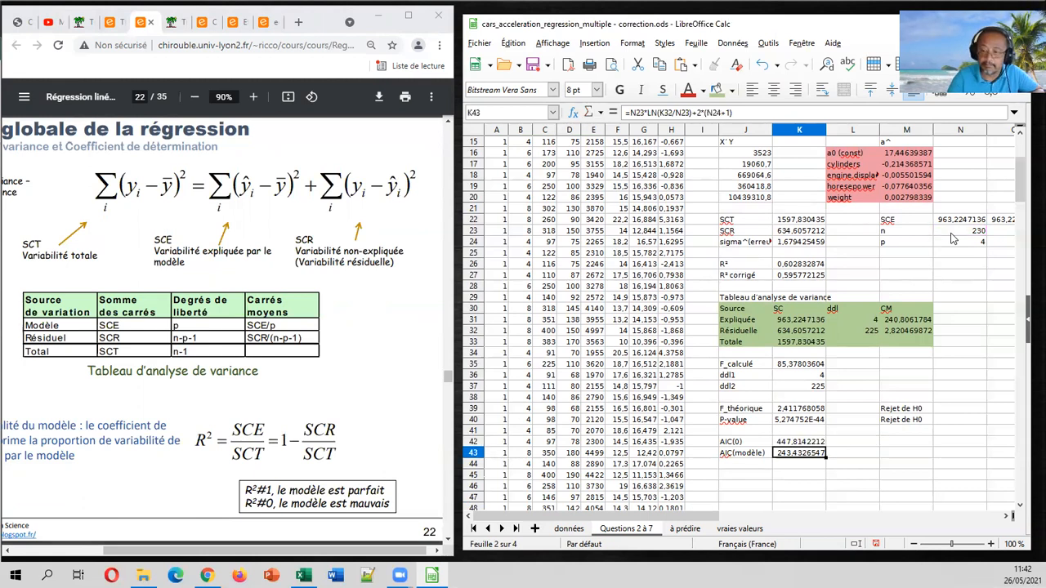
Shade the AIC labels and values in J42:K43 with a medium purple background.
left_click_drag(744, 442, 789, 454)
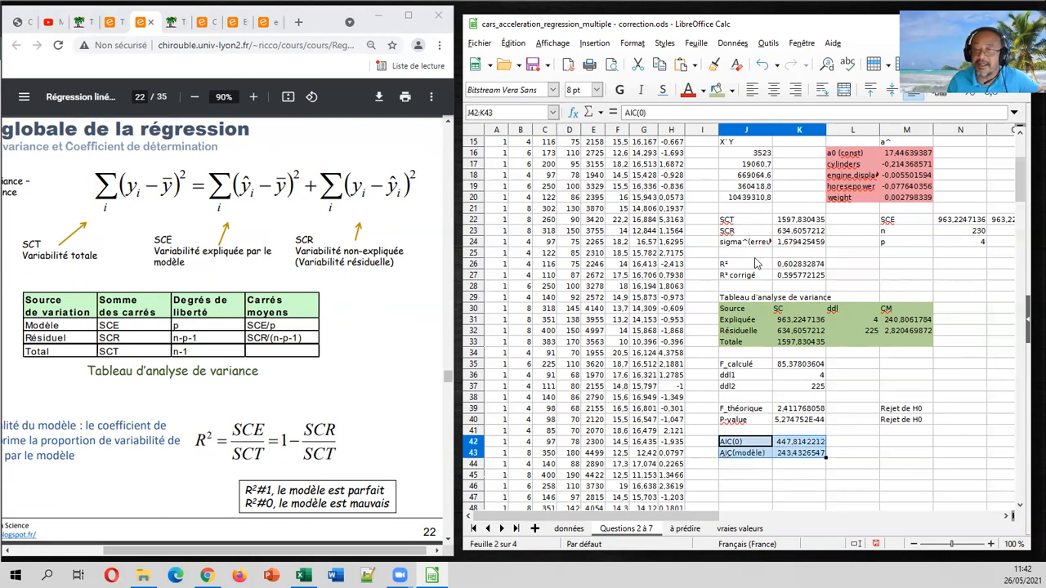
left_click(732, 90)
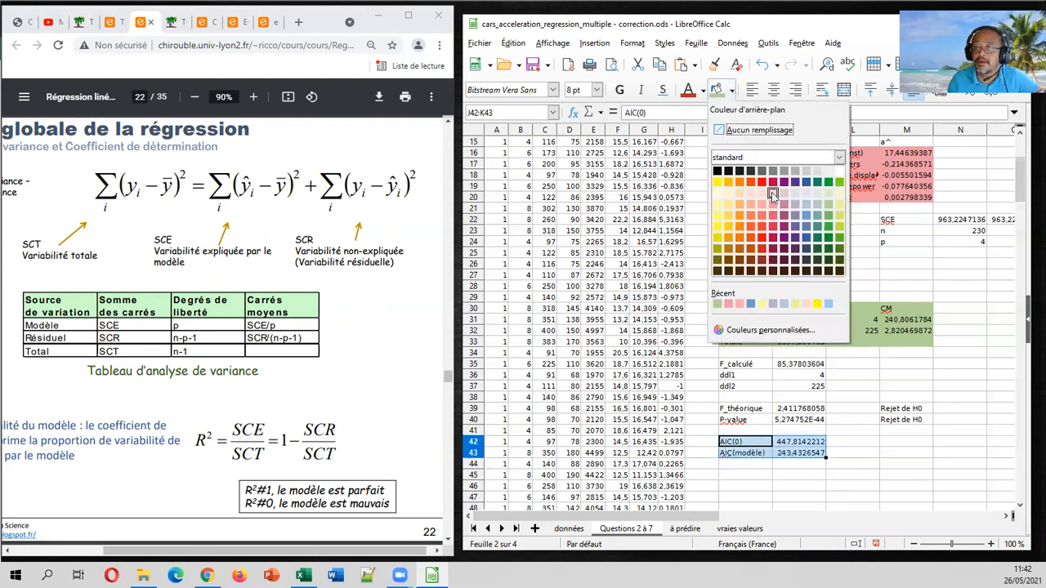
left_click(794, 230)
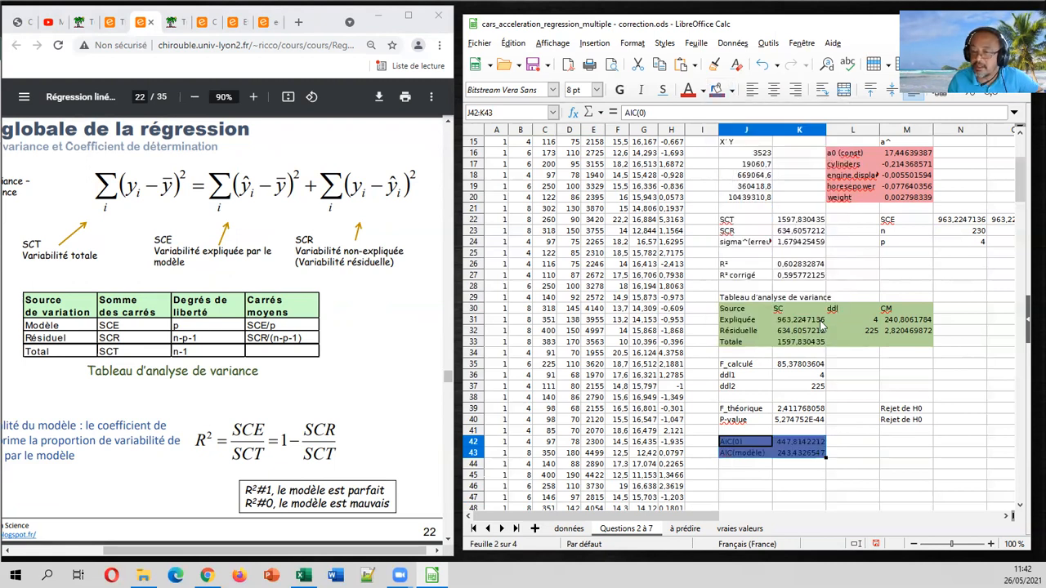
left_click(733, 92)
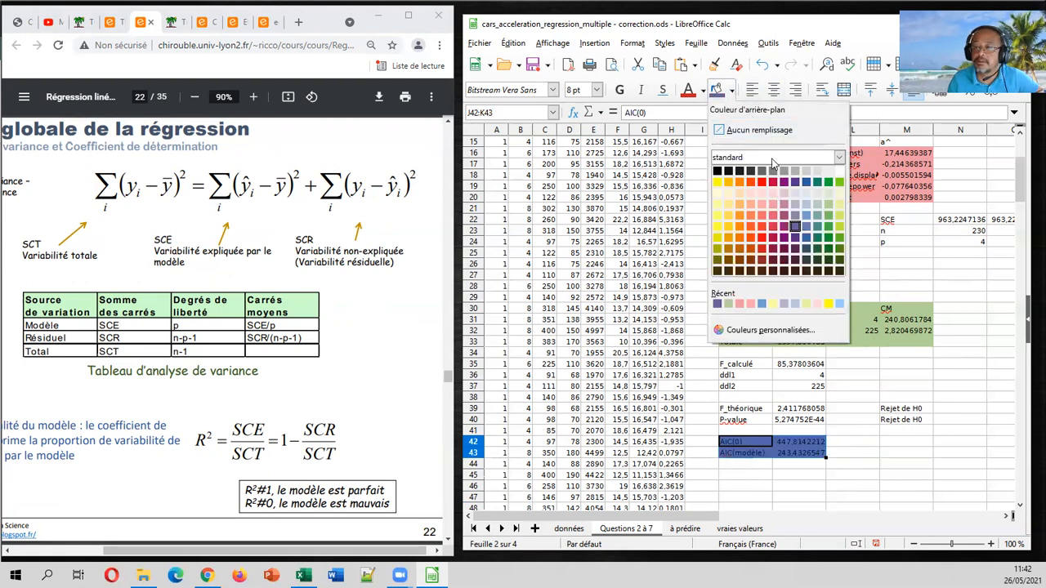
left_click(795, 217)
left_click(894, 455)
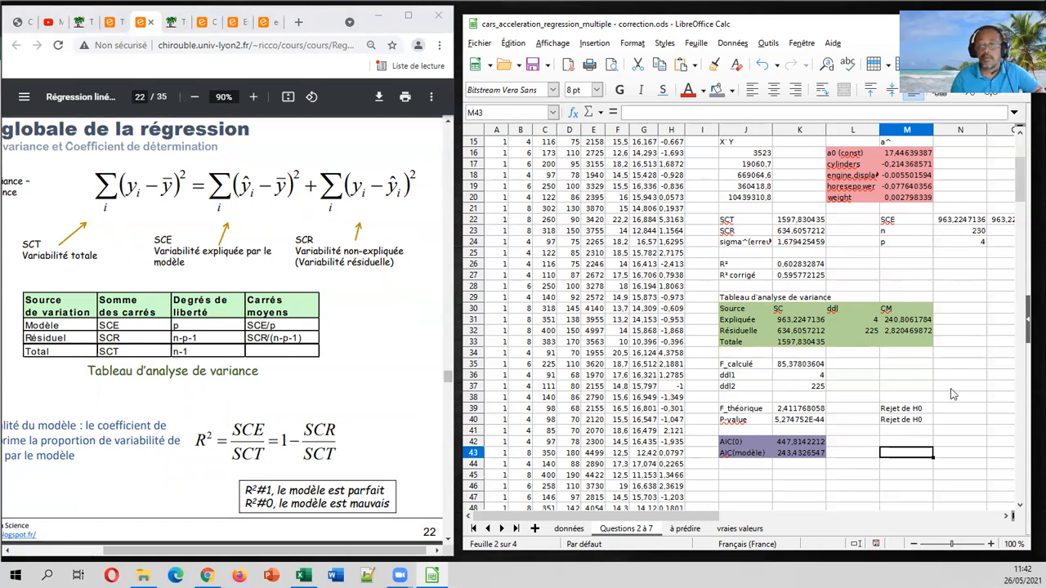
left_click(899, 446)
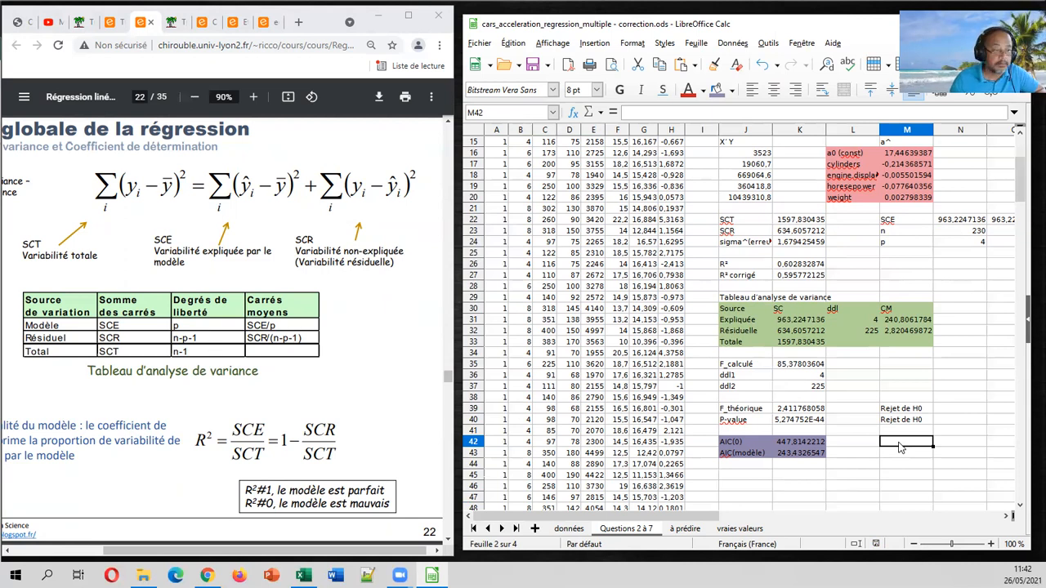
Bring up question 8 of the exercise and add a sheet named Questions 8 à 10 directly after Questions 2 à 7.
left_click(114, 25)
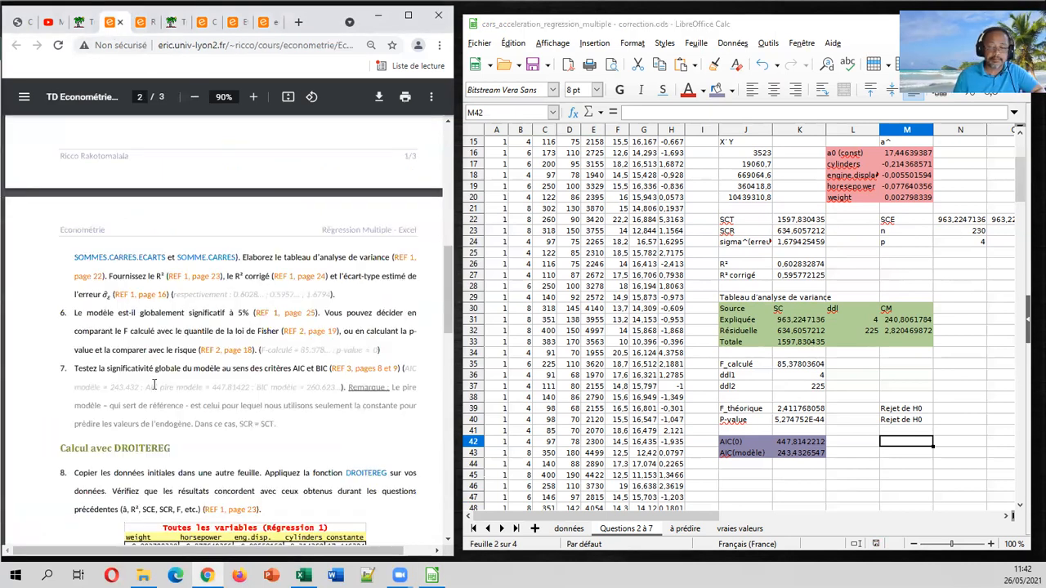
scroll(154, 384, "down", 3)
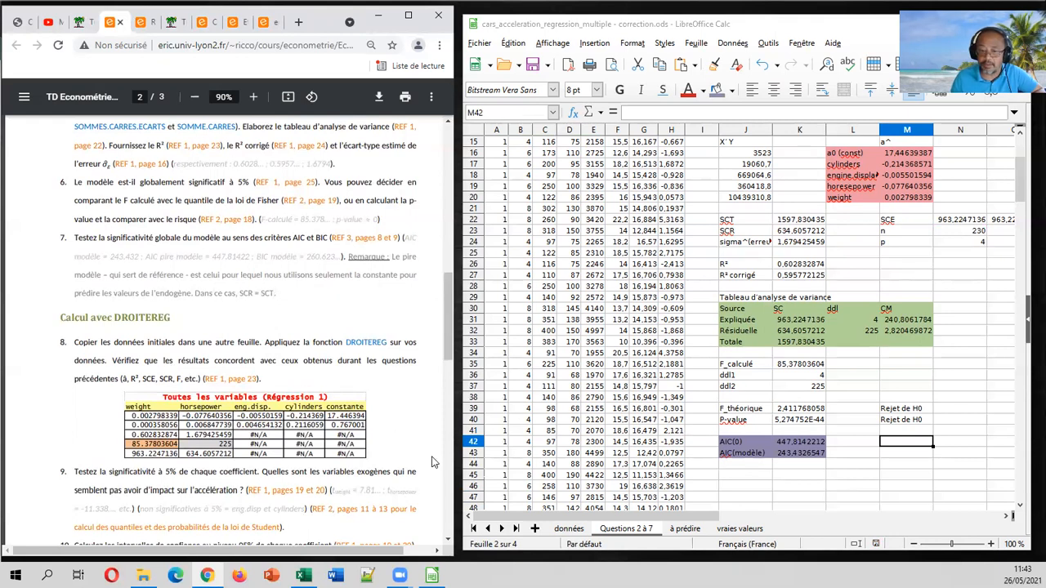
left_click(534, 529)
left_click_drag(794, 531, 680, 533)
double_click(679, 531)
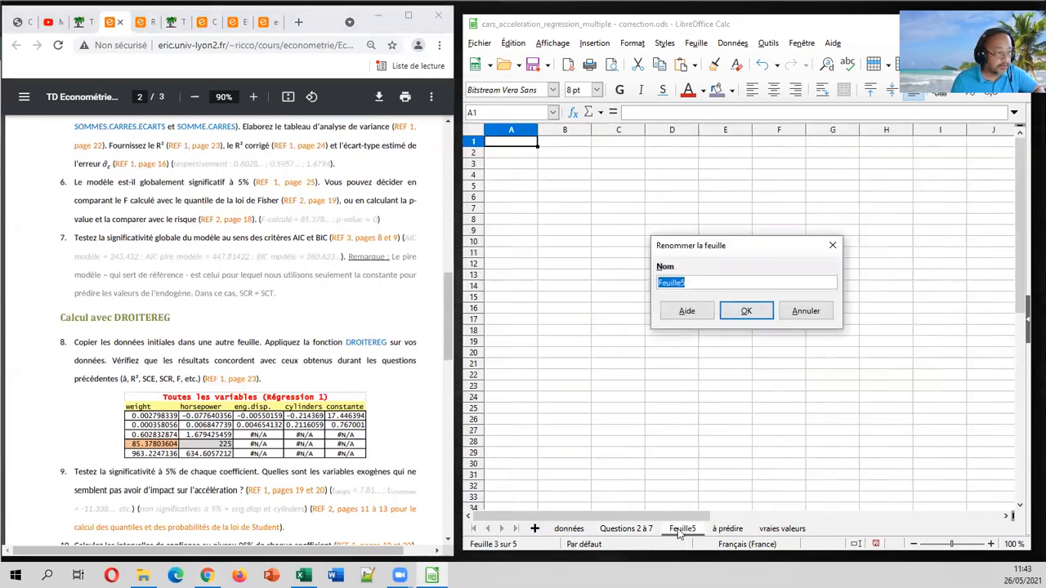
type("Q")
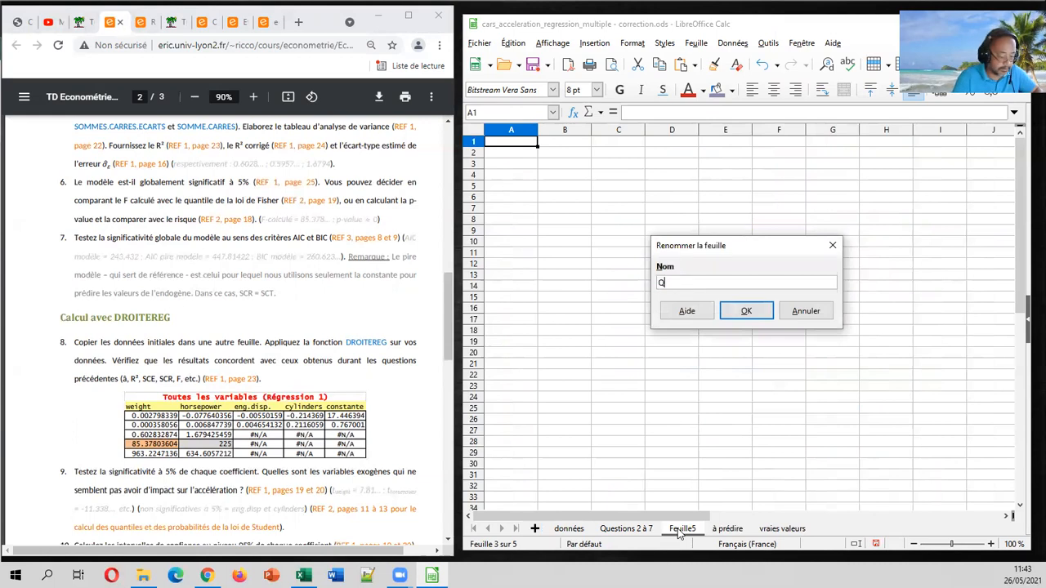
type("uestions 8 à 10")
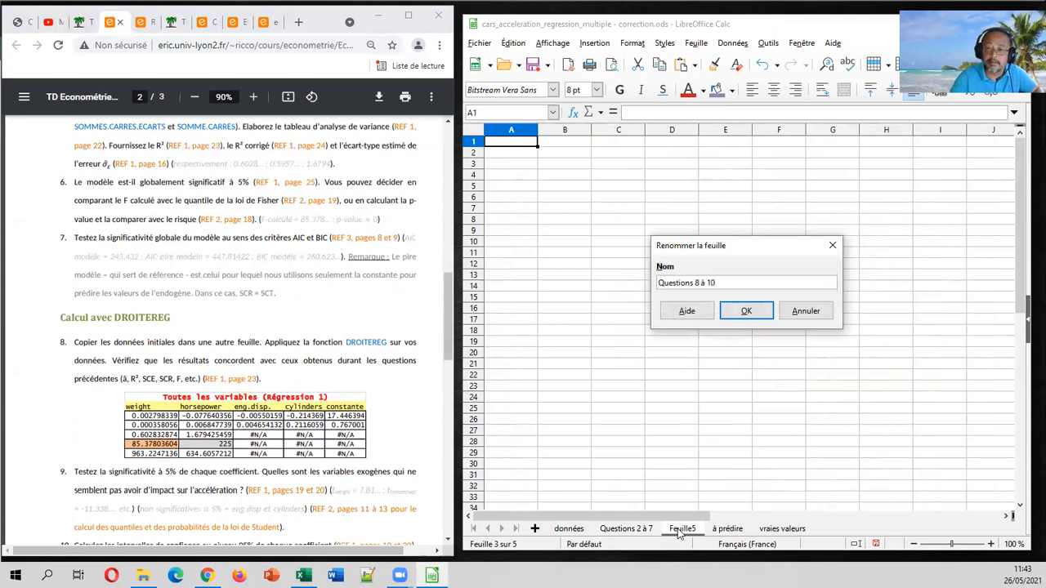
key("Return")
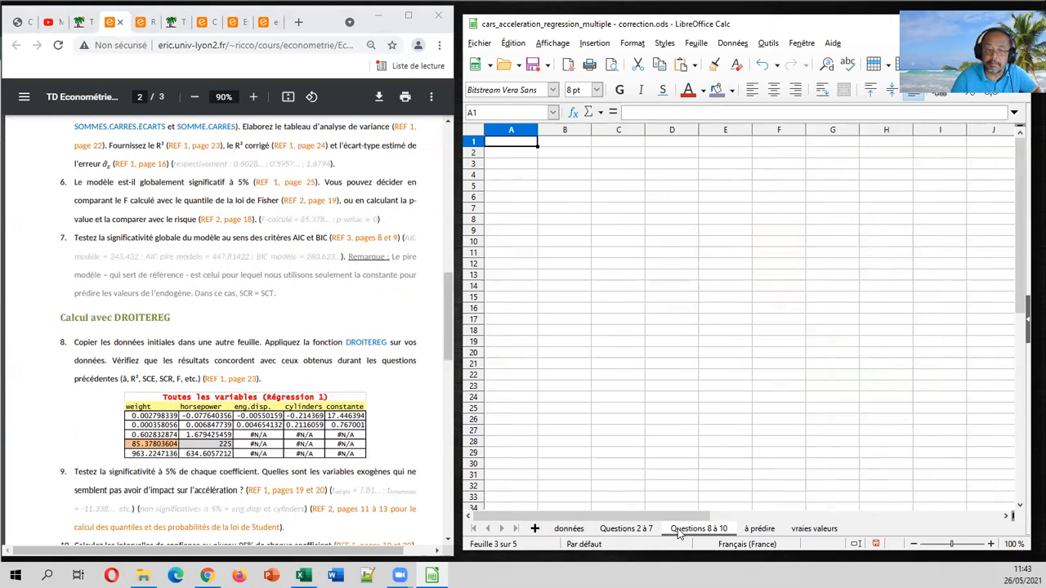
Copy columns A to E of the données sheet into the Questions 8 à 10 sheet, starting at A1.
left_click(626, 529)
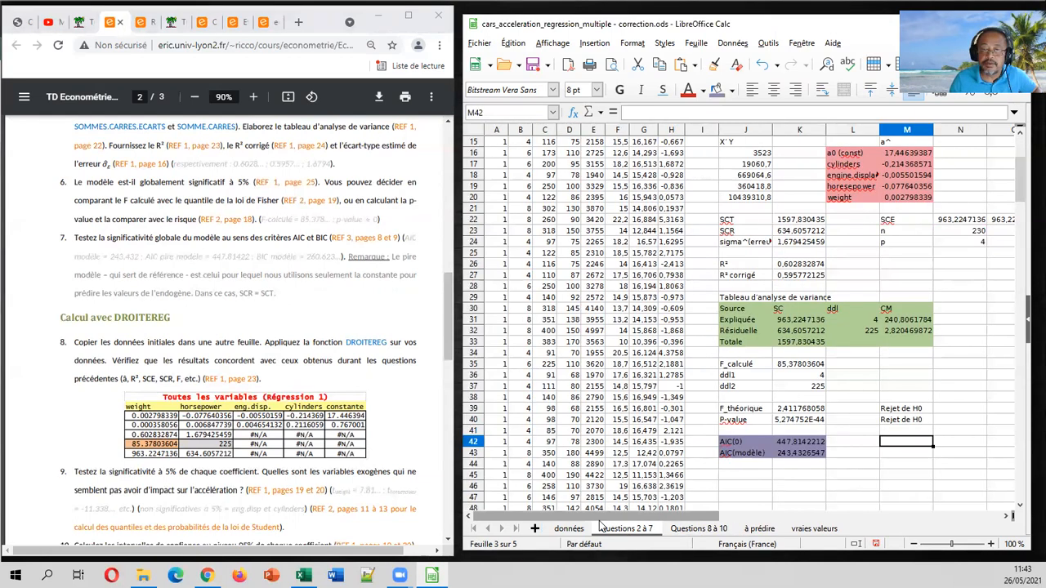
left_click(586, 531)
left_click_drag(507, 130, 676, 142)
key("ctrl+c")
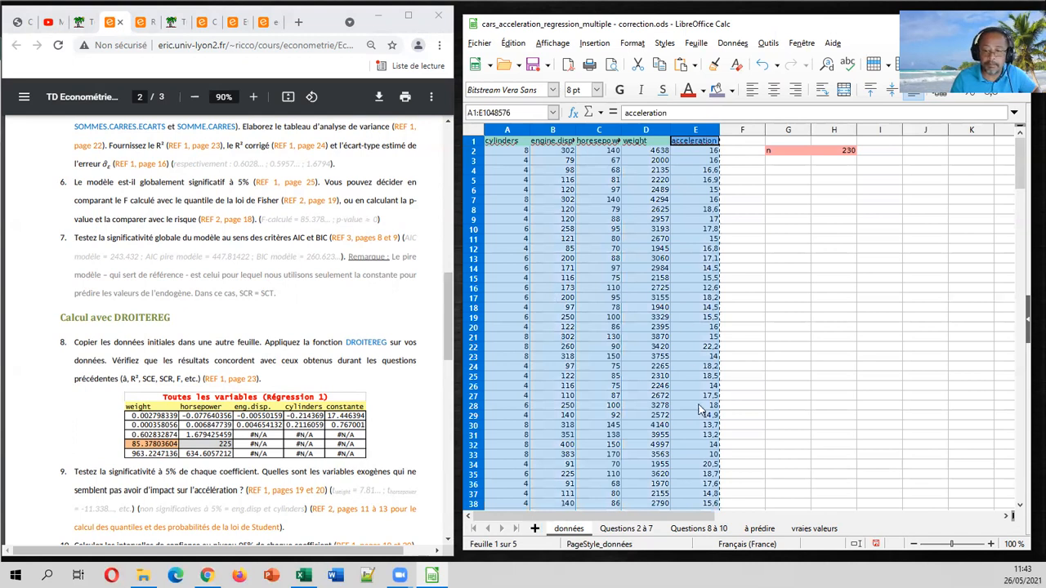
left_click(693, 529)
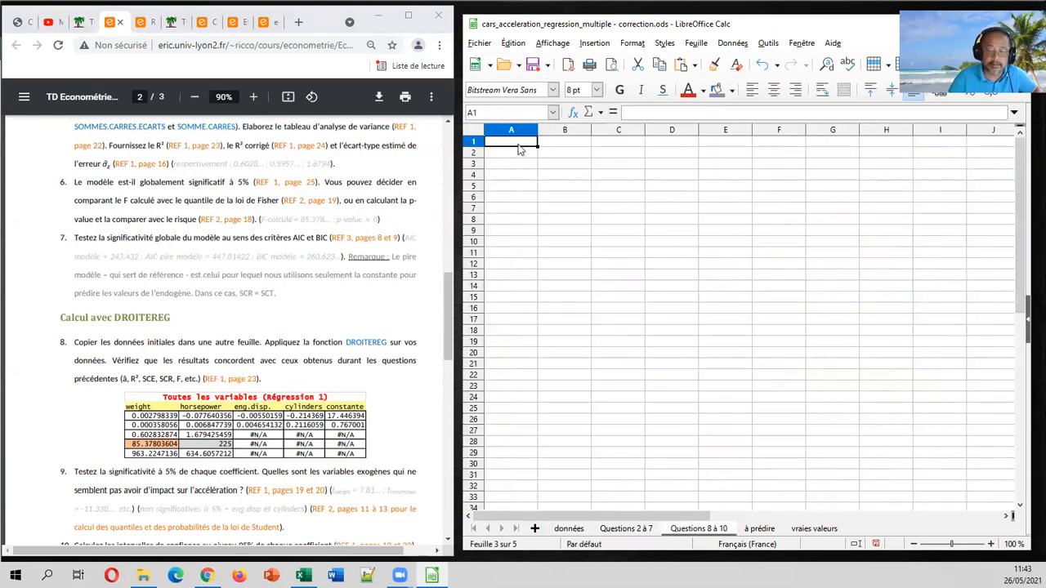
key("ctrl+v")
left_click(523, 165)
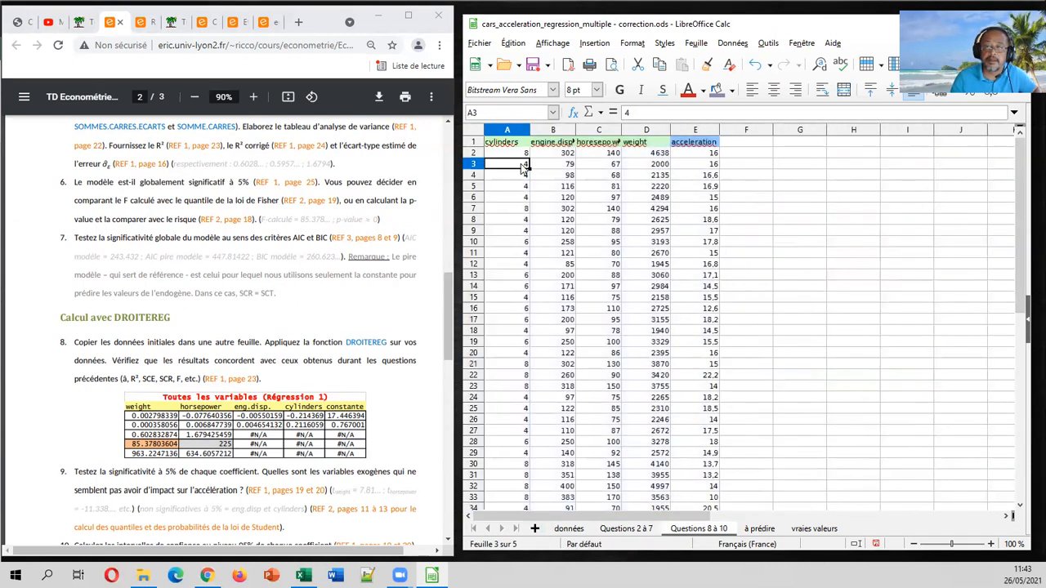
Enter the label DROITEREG in G1 and narrow data columns A to E to a compact equal width.
left_click(797, 142)
type("DROITEREG")
key("Return")
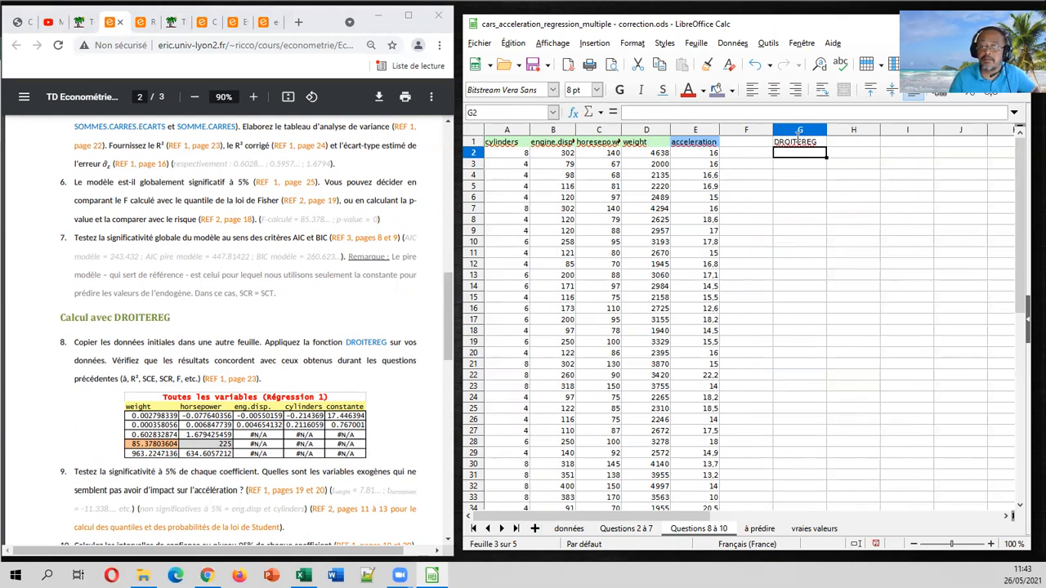
left_click_drag(695, 131, 507, 131)
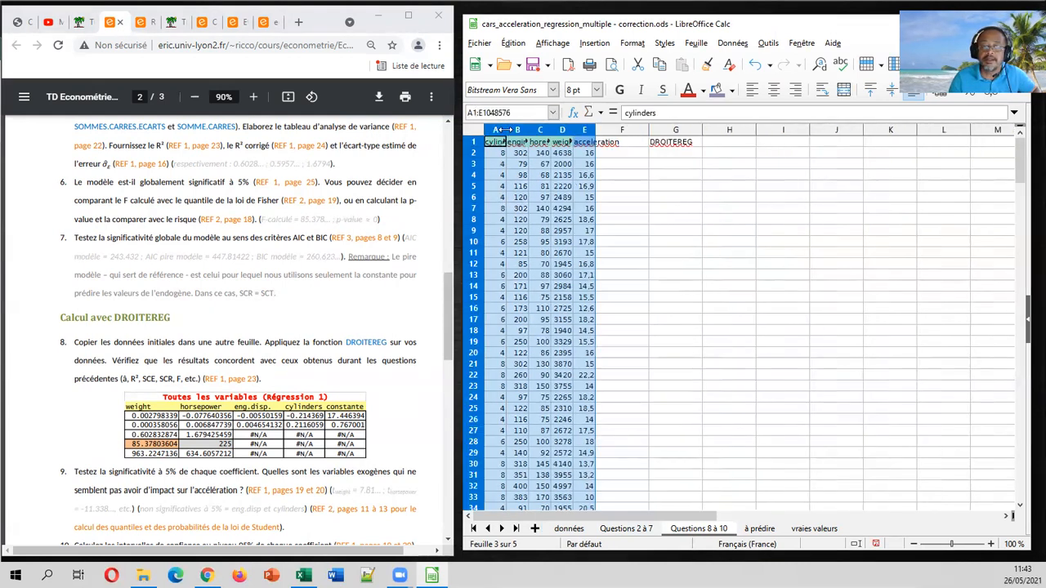
left_click(560, 187)
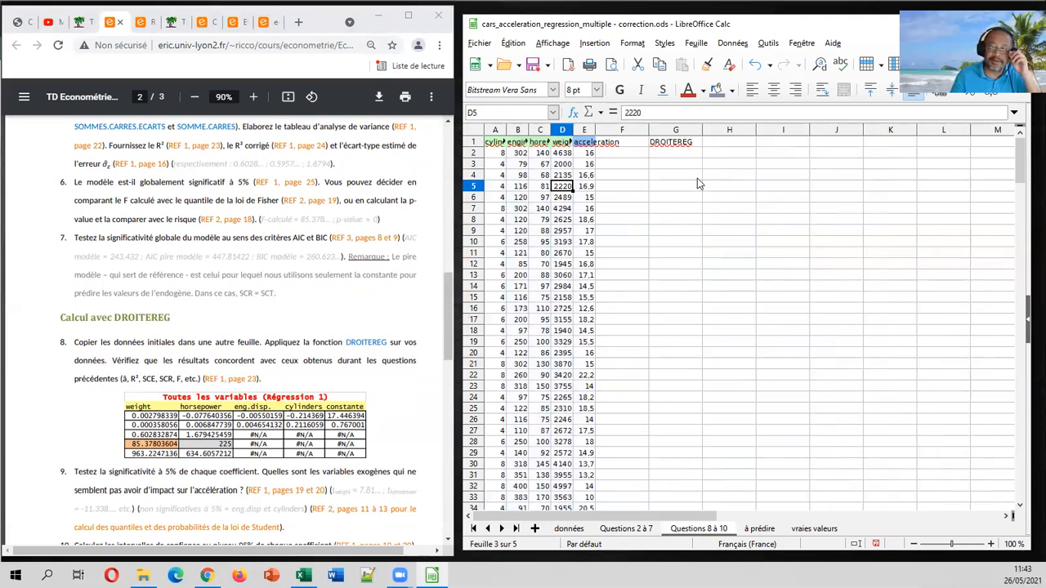
Move the DROITEREG label from G1 to H1 and narrow the empty columns F and G beside the data.
left_click(686, 169)
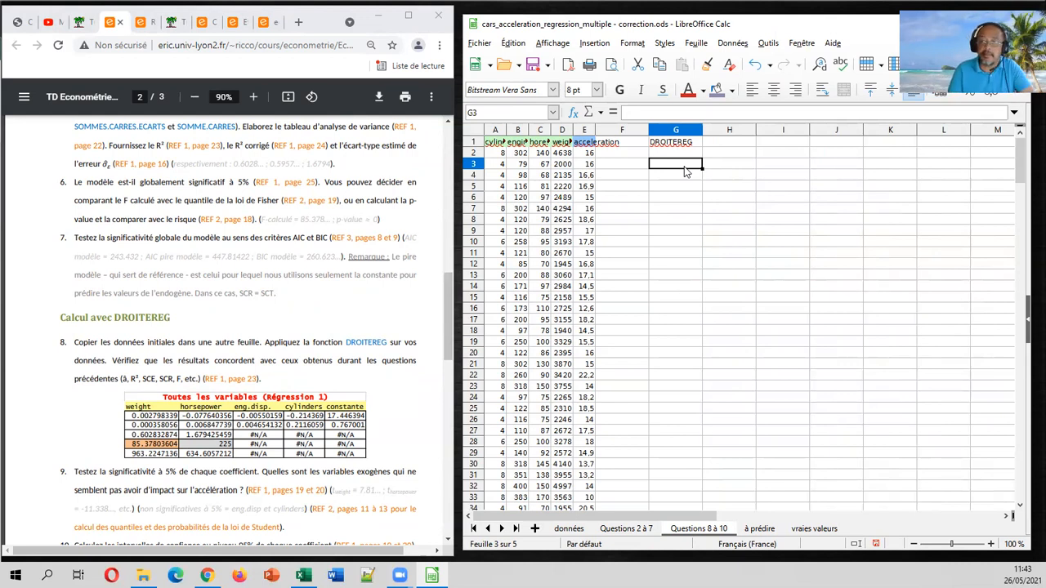
mouse_move(687, 144)
left_mouse_down()
mouse_move(720, 145)
mouse_move(693, 144)
left_mouse_up()
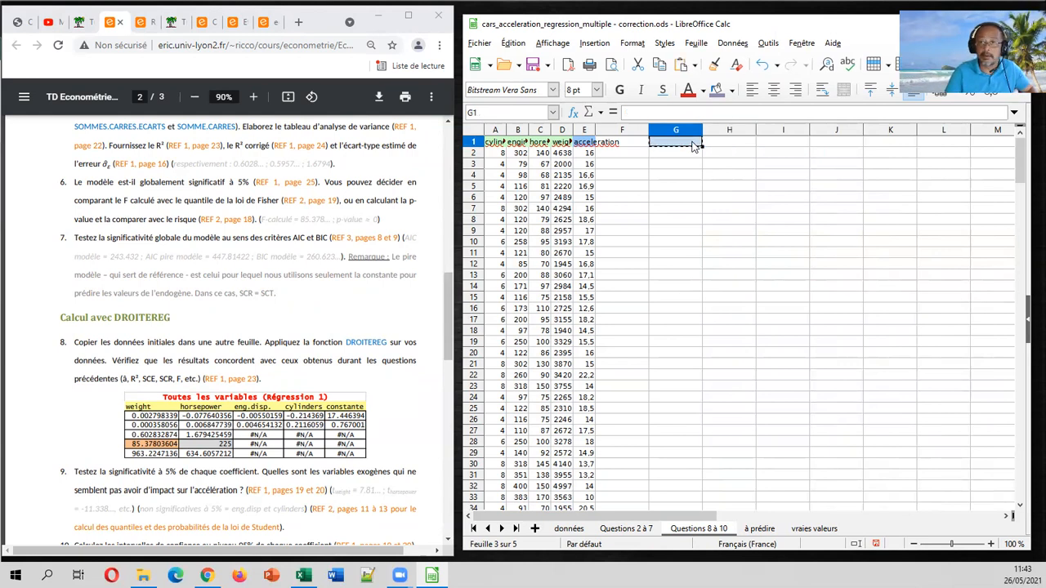
key("Right")
key("ctrl+v")
left_click(692, 144)
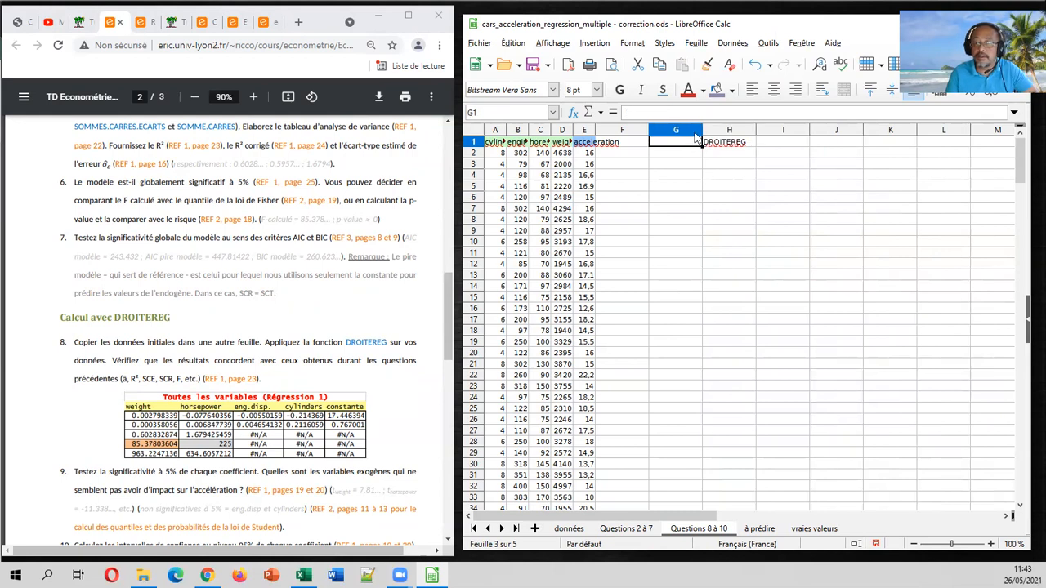
left_click_drag(703, 130, 630, 130)
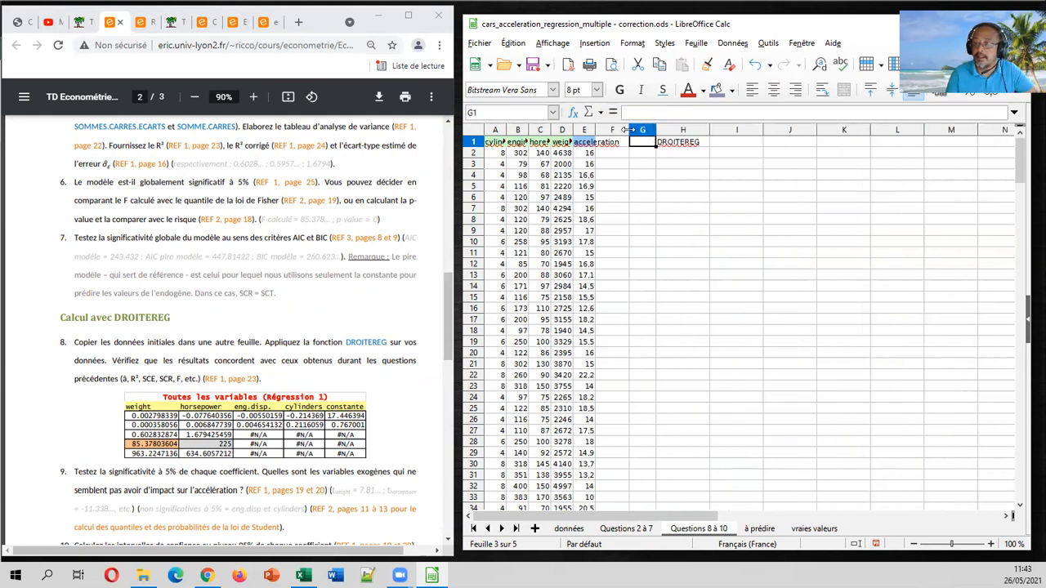
Start a DROITEREG formula over the range H3:L7, using the acceleration data E2:E231 as the Y values.
left_click(677, 163)
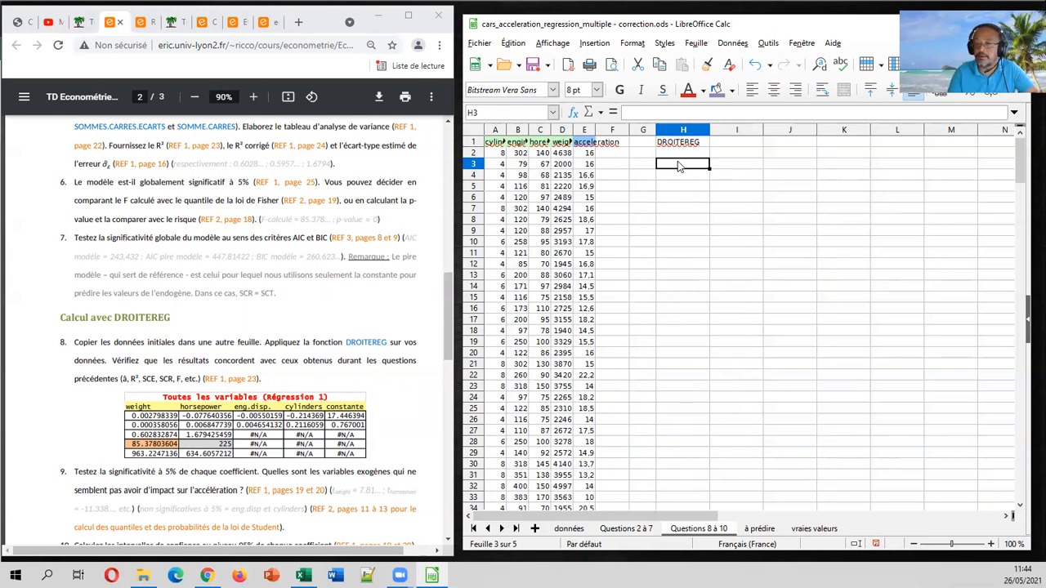
left_click_drag(694, 170, 902, 169)
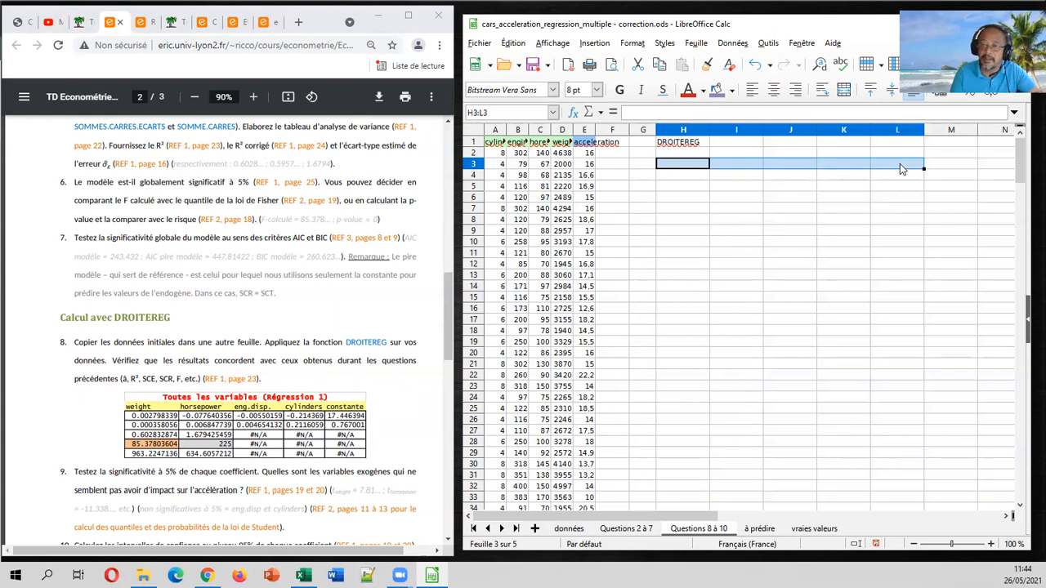
left_click_drag(901, 169, 900, 209)
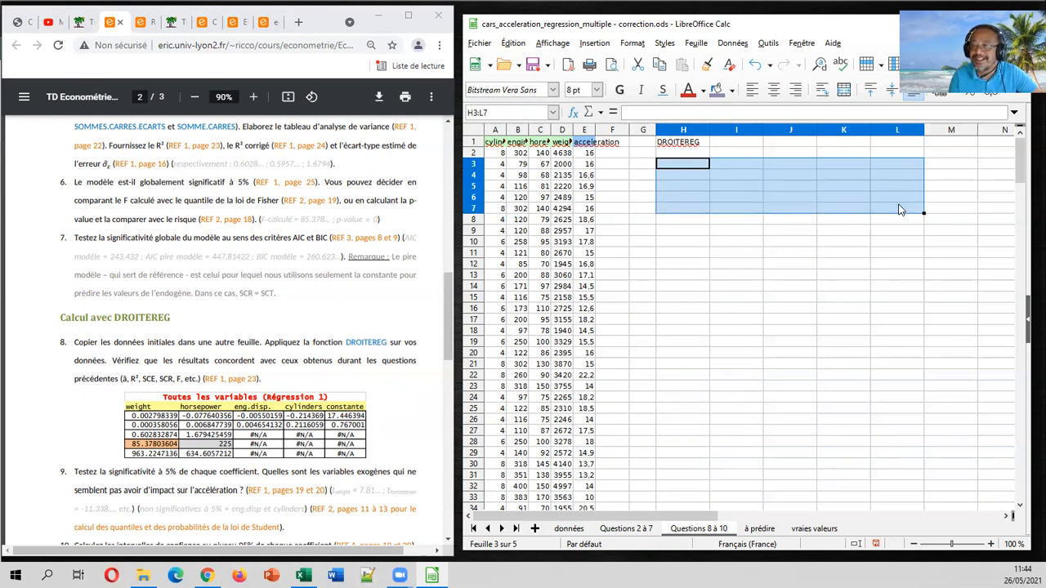
left_click(632, 110)
type("=droitereg(")
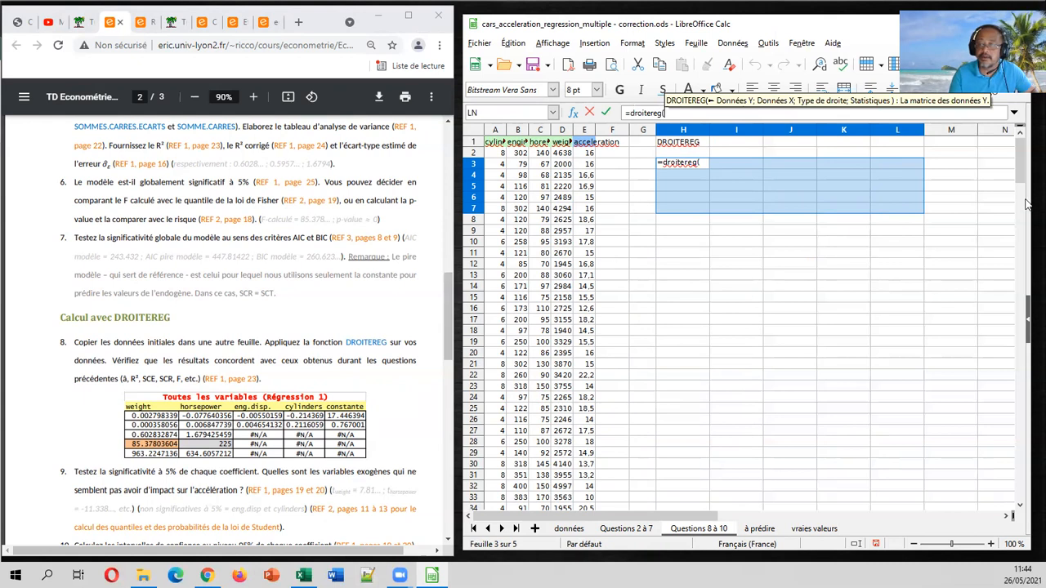
left_click_drag(1020, 168, 1026, 462)
left_click_drag(592, 334, 589, 81)
left_click_drag(584, 152, 584, 154)
left_click(709, 113)
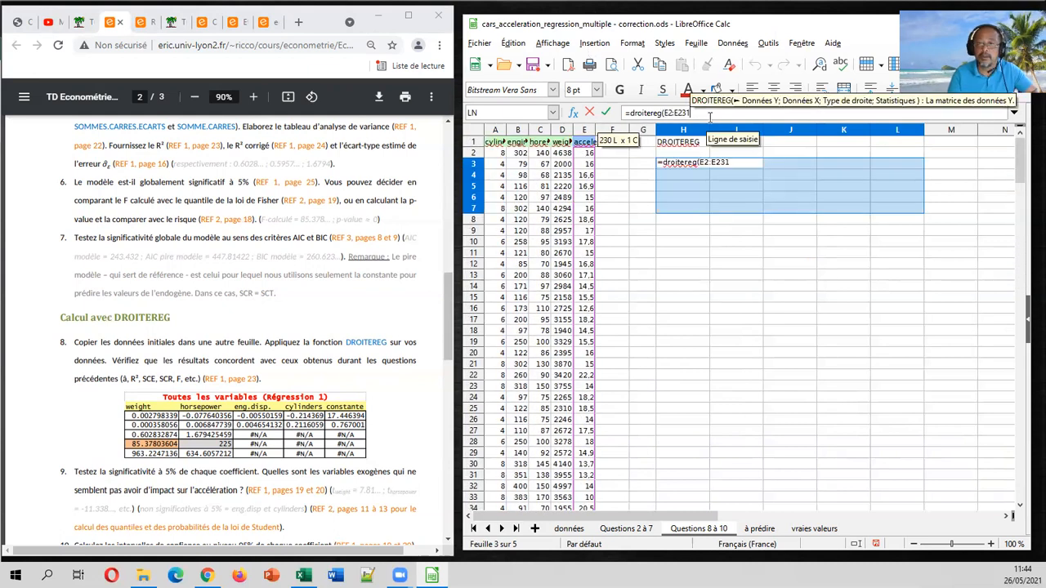
Complete the DROITEREG formula with X data A2:D231, line type 1 and statistics 1, and enter it as an array formula.
type(";")
left_click_drag(1021, 160, 1023, 445)
left_click(562, 263)
left_click_drag(516, 183, 505, 155)
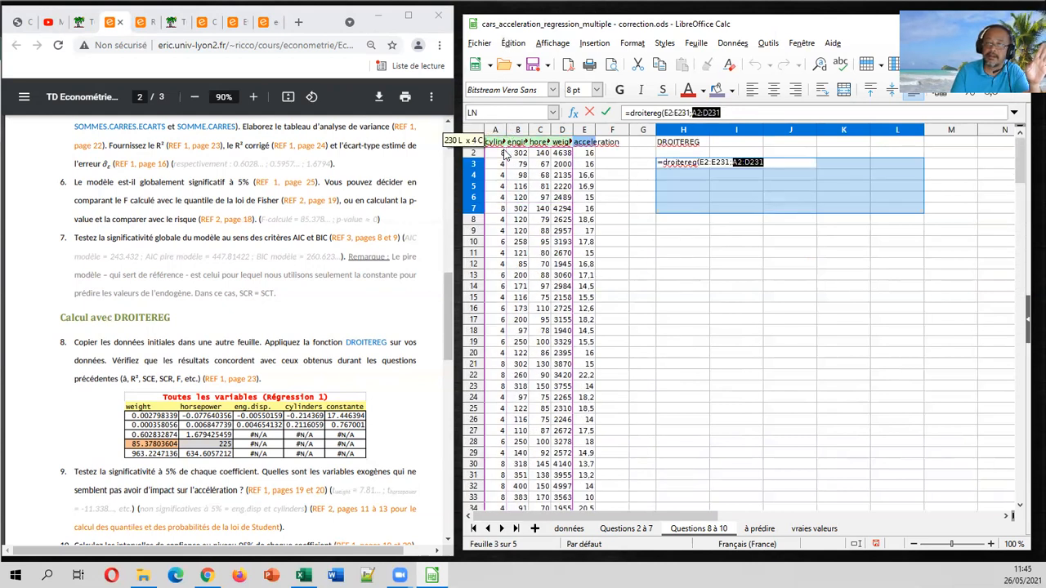
left_click(739, 115)
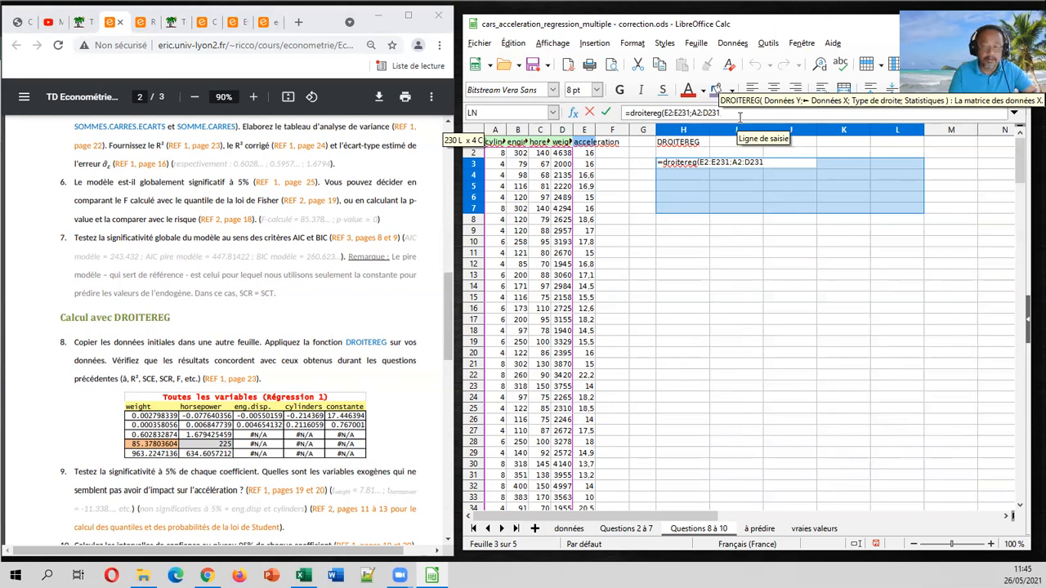
type(";")
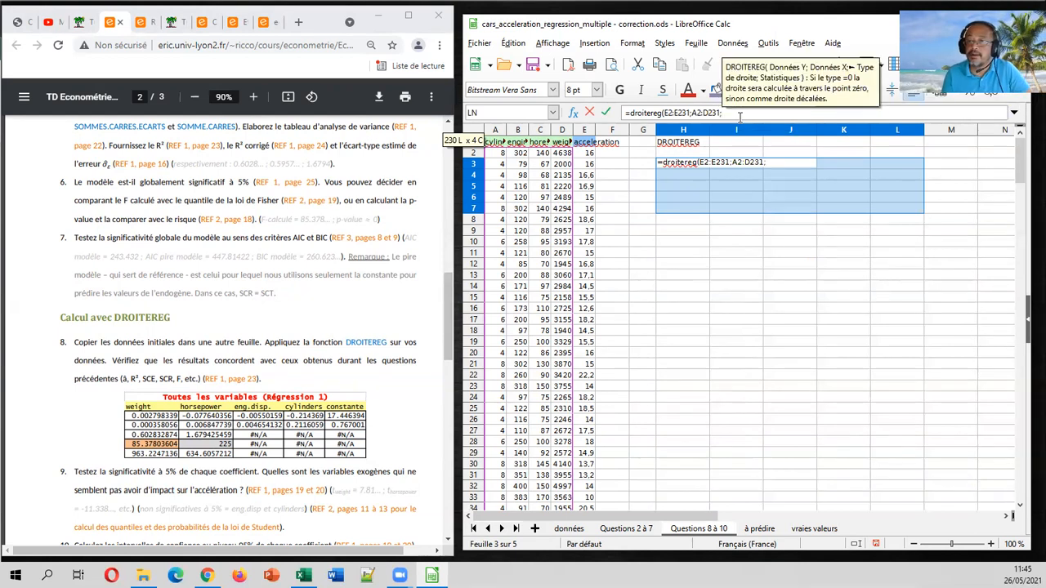
type("1")
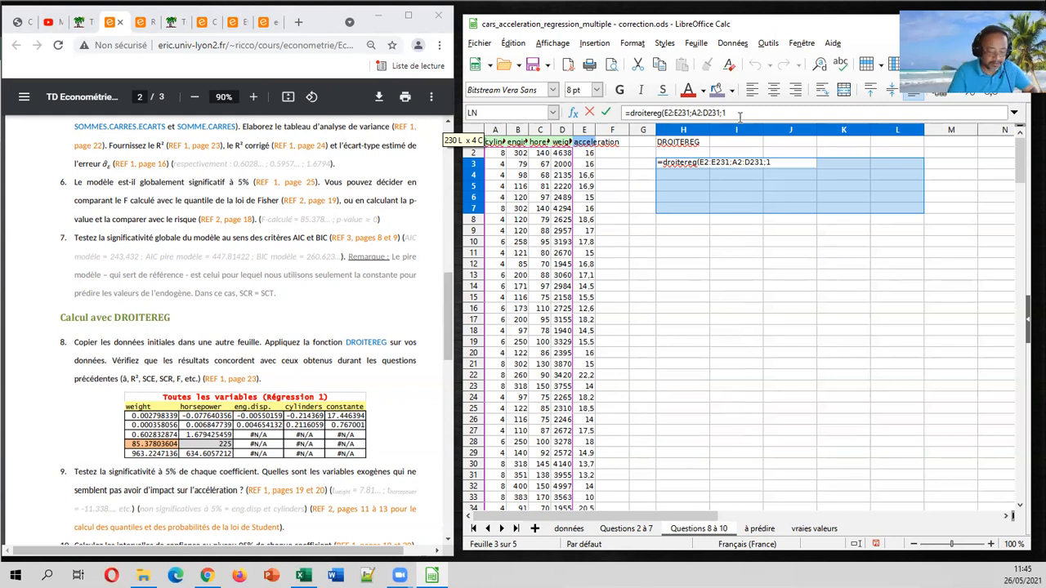
type(";")
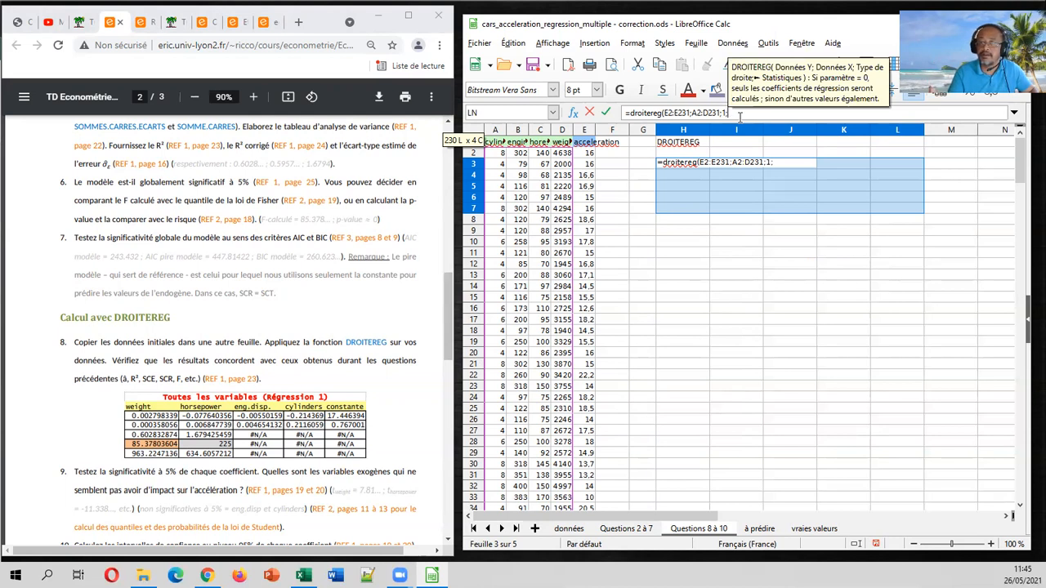
type("1")
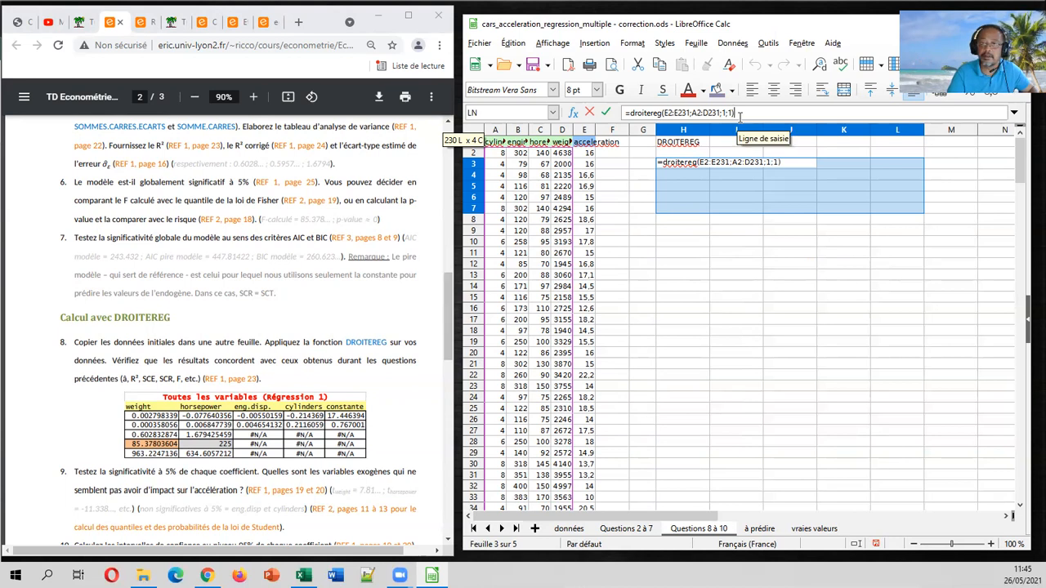
key("ctrl+shift+Return")
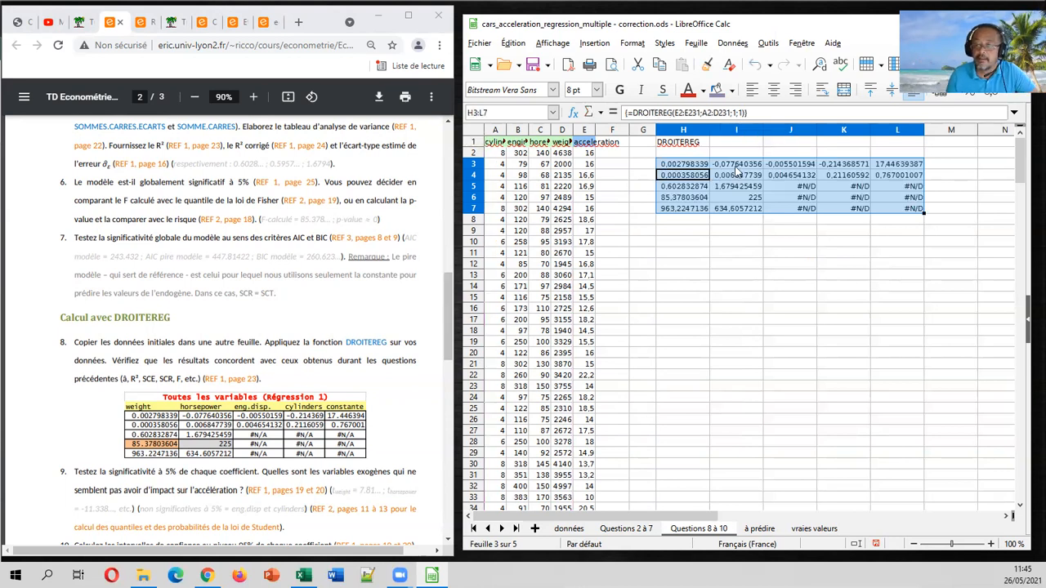
left_click(735, 223)
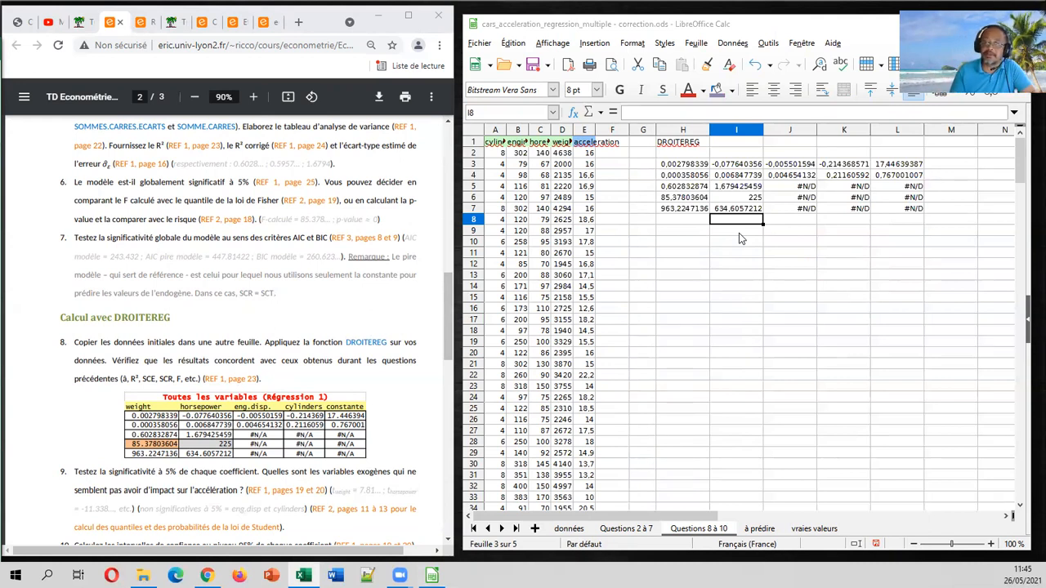
Enter the header constante in L2 above the last column of the regression output.
left_click(887, 157)
type("constante")
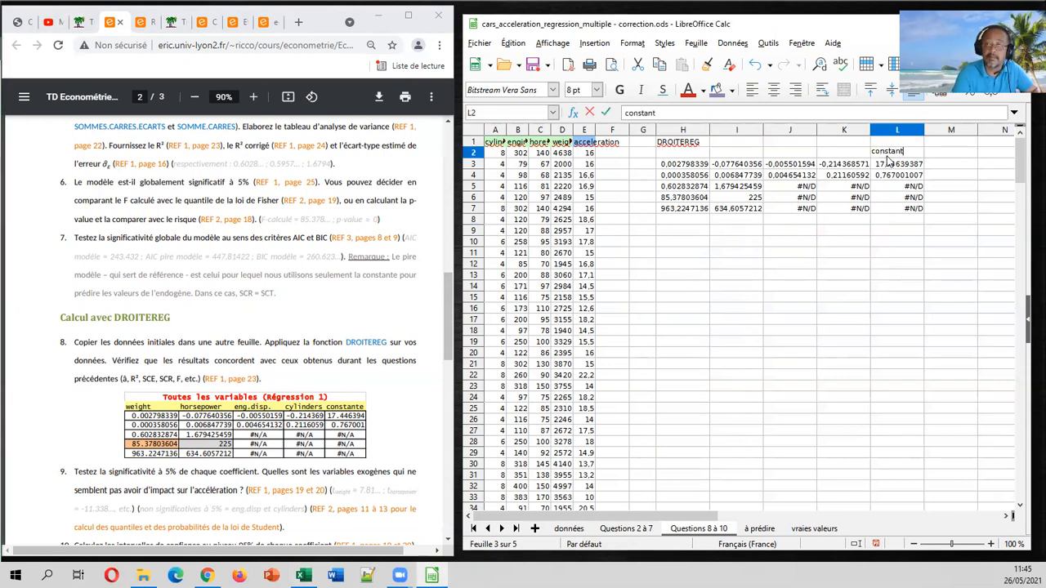
key("Left")
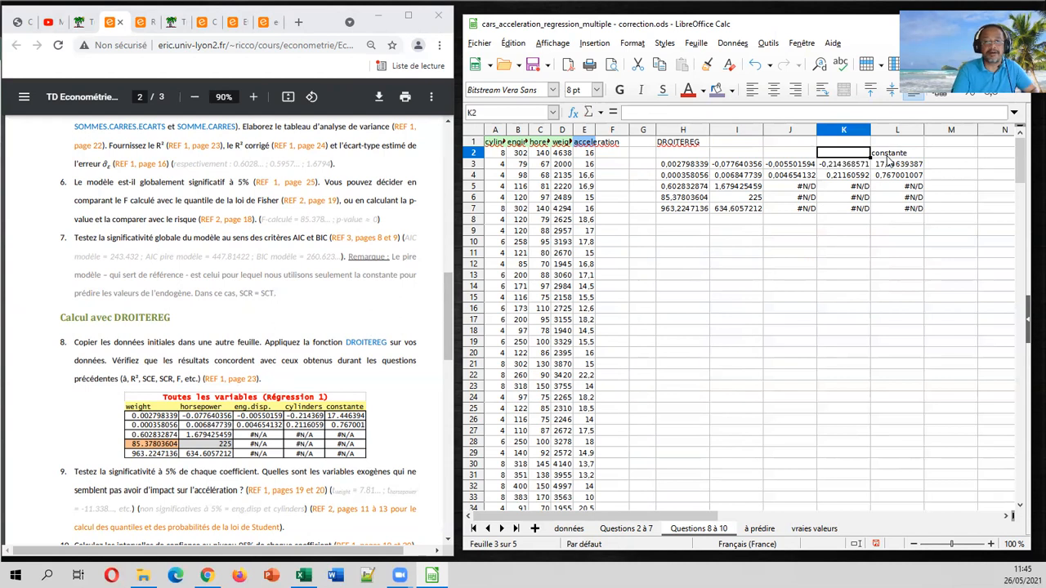
Enter the headers weight, horsepower, engine.disp and cylinders in H2 to K2 above the remaining coefficient columns.
key("Left")
key("Left")
key("Left")
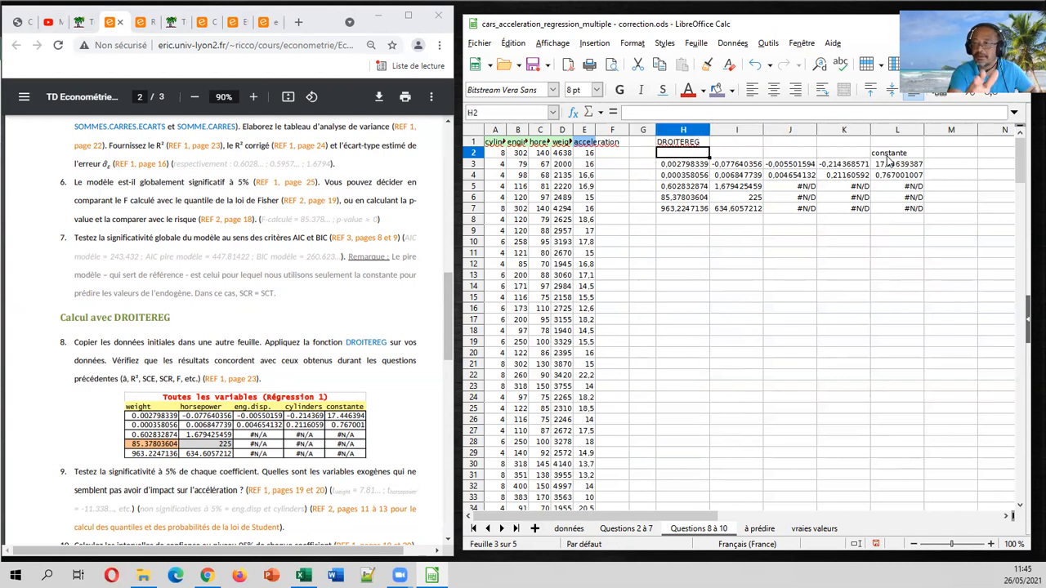
type("weigh")
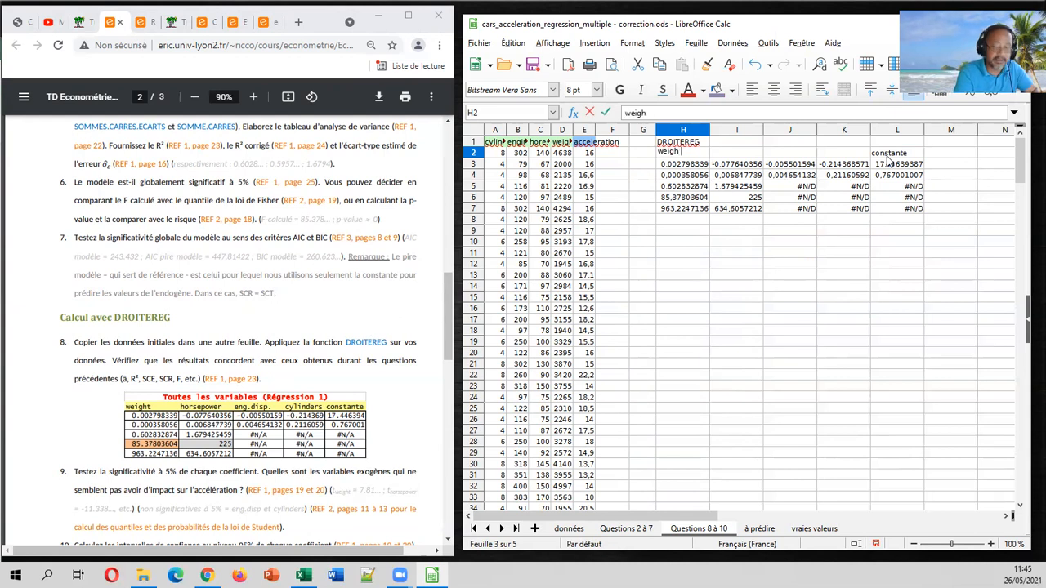
key("Tab")
type("horsepower")
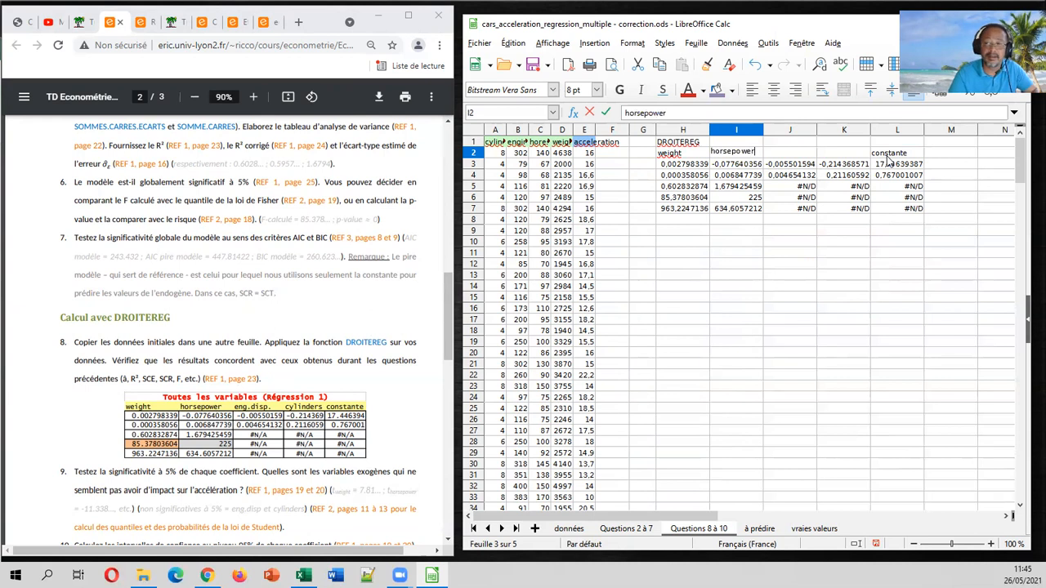
key("Tab")
type("engine.disp")
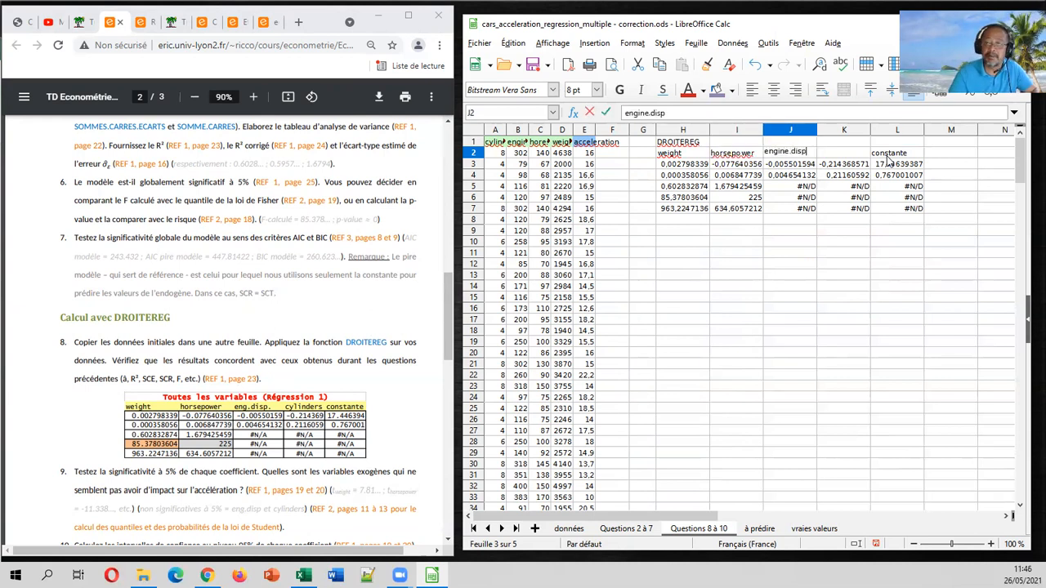
key("Tab")
type("cyl")
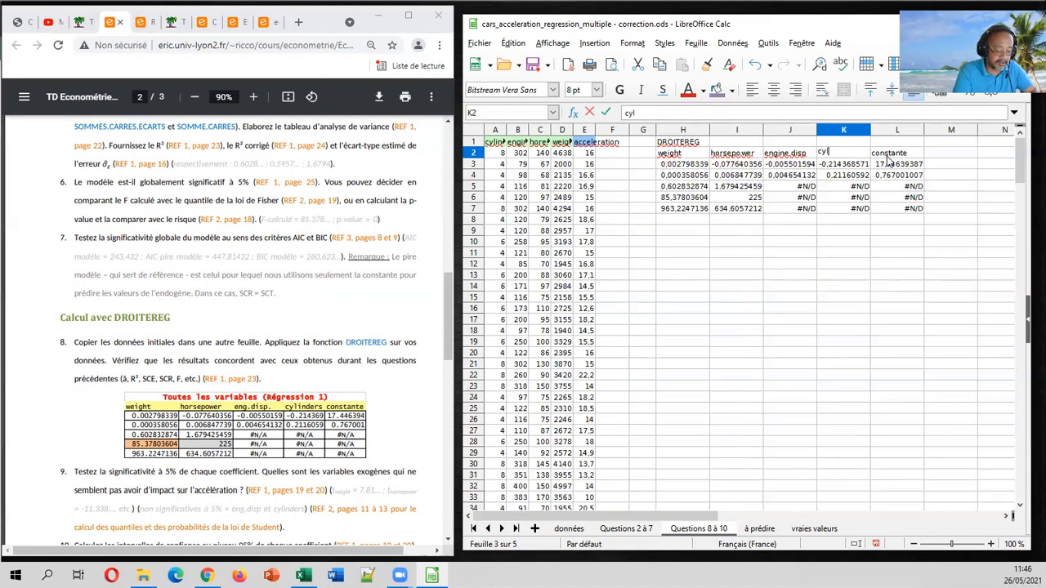
type("inde")
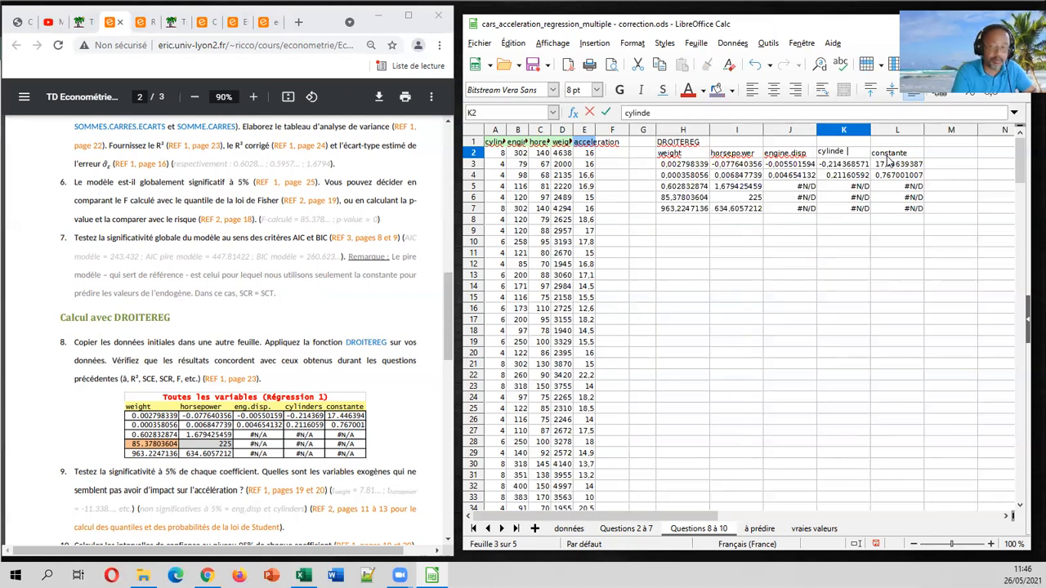
type("rs")
key("Return")
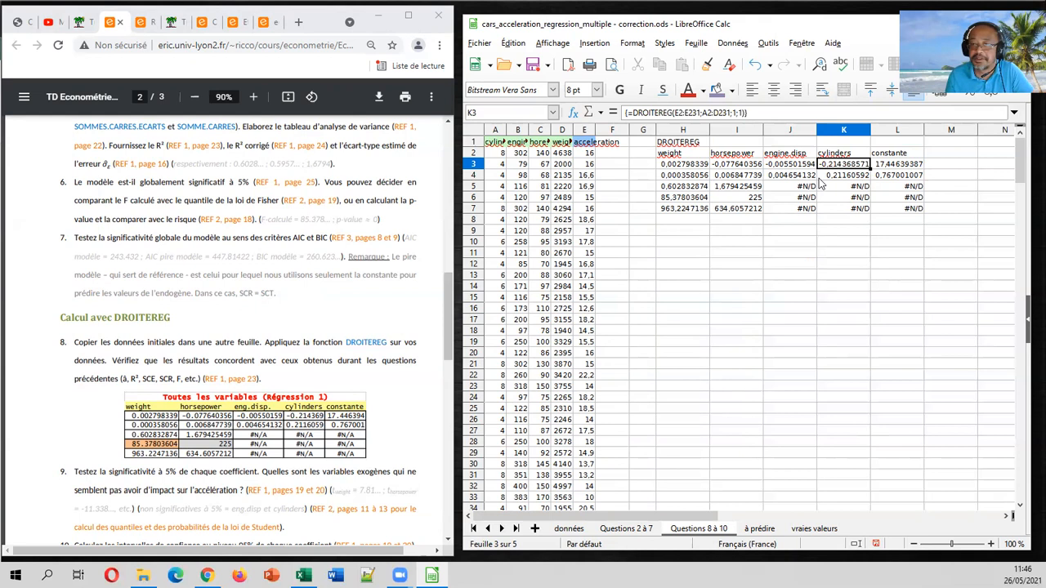
Fill the regression output table H2:L7, headers included, with a light green background.
left_click_drag(692, 153, 895, 210)
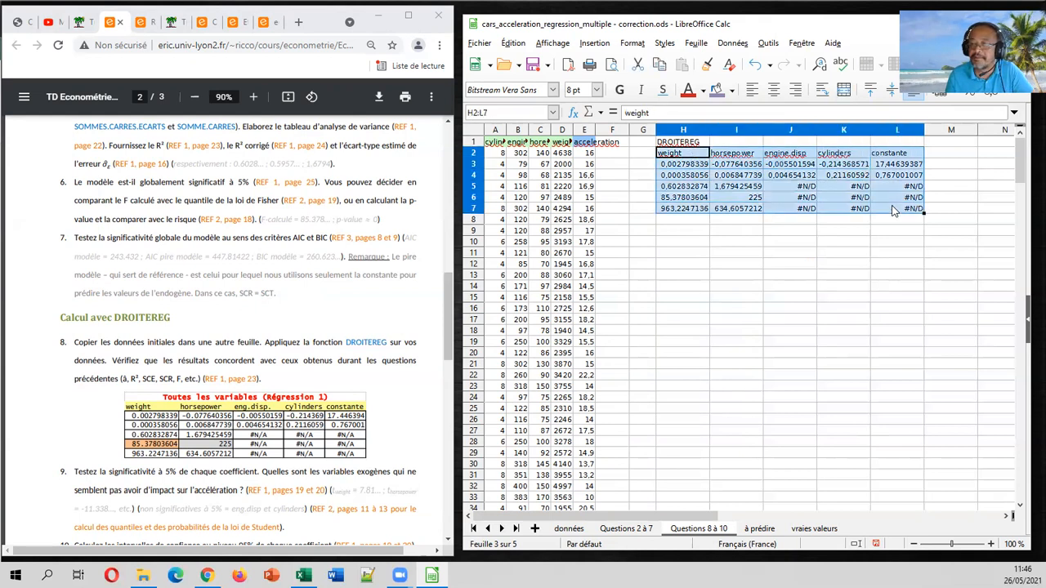
left_click(732, 92)
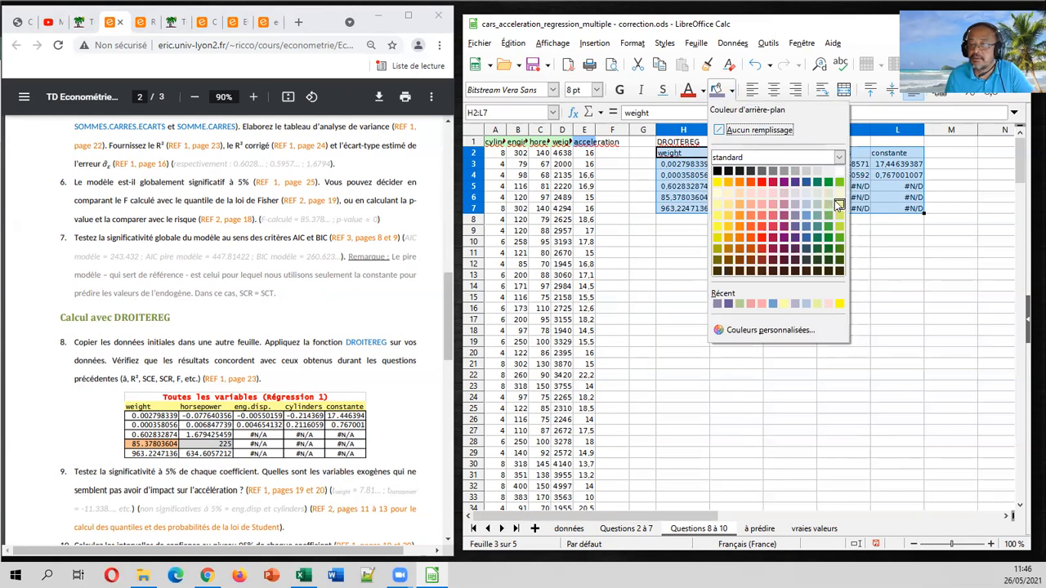
left_click(839, 204)
left_click(843, 241)
Give the #N/D cells J5:L7 of the regression output a dark grey background.
mouse_move(804, 187)
left_mouse_down()
mouse_move(914, 217)
mouse_move(805, 194)
left_mouse_up()
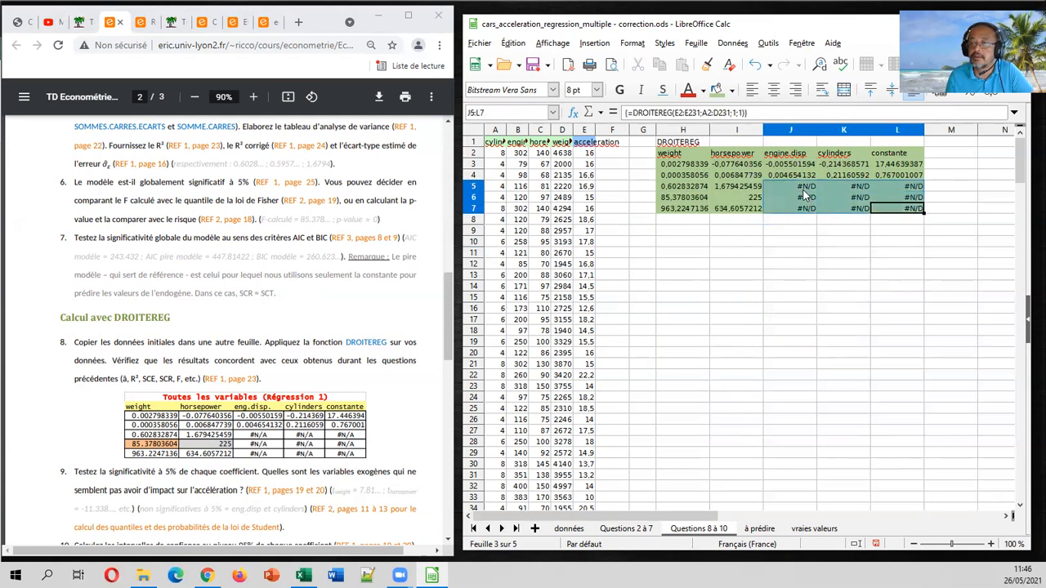
left_click(732, 90)
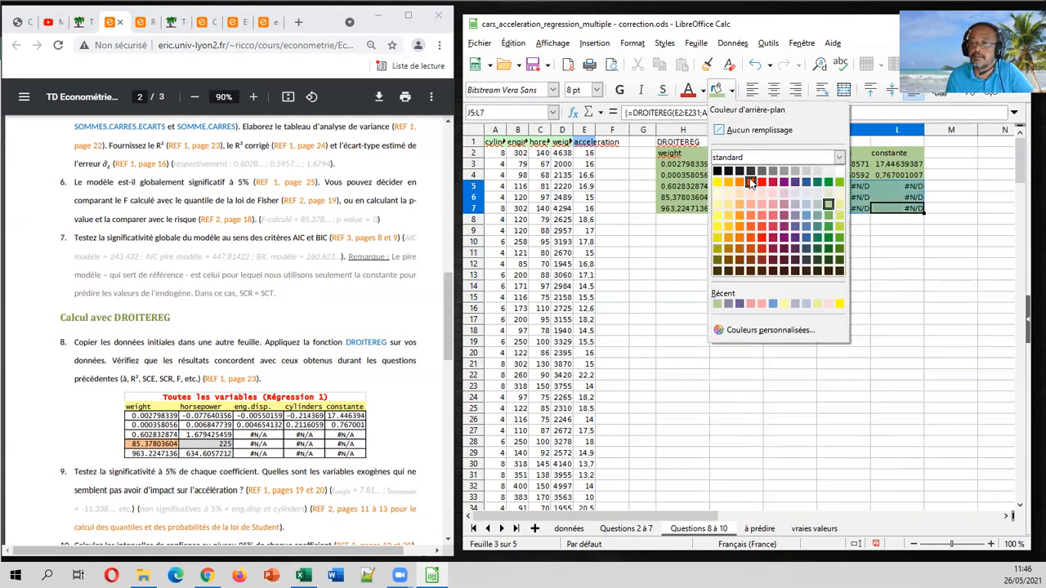
left_click(762, 170)
left_click(855, 258)
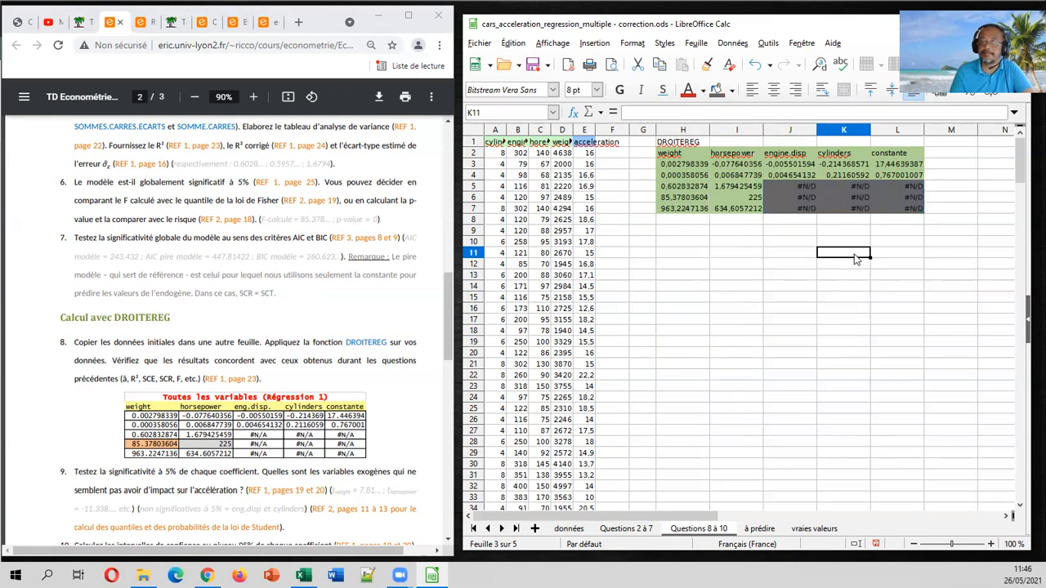
Label the first two output rows a^ in G3 and sigma^(a^) in G4, widening column G to fit.
left_click(640, 167)
type("a^")
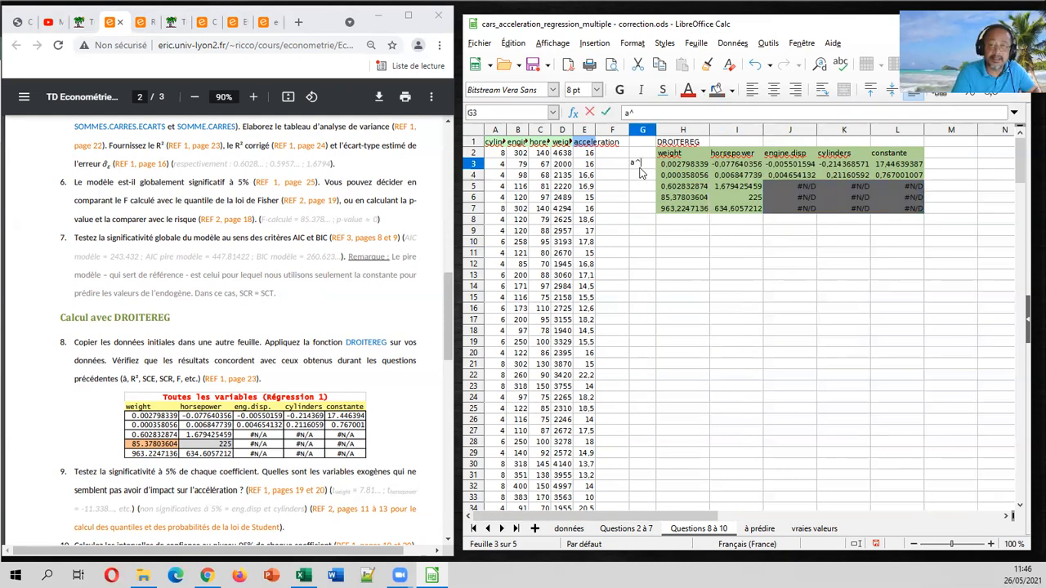
key("Return")
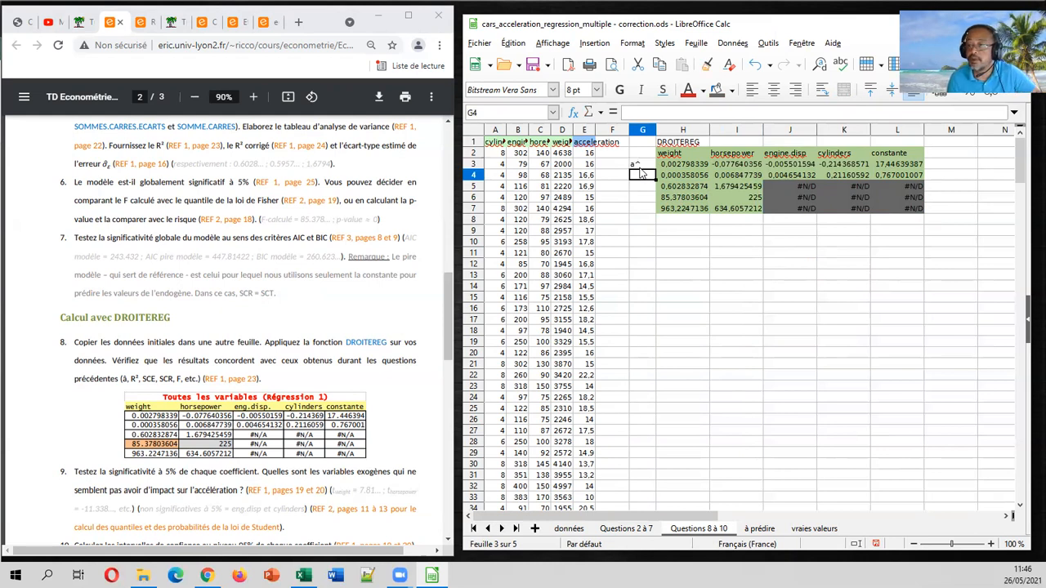
left_click_drag(657, 134, 666, 134)
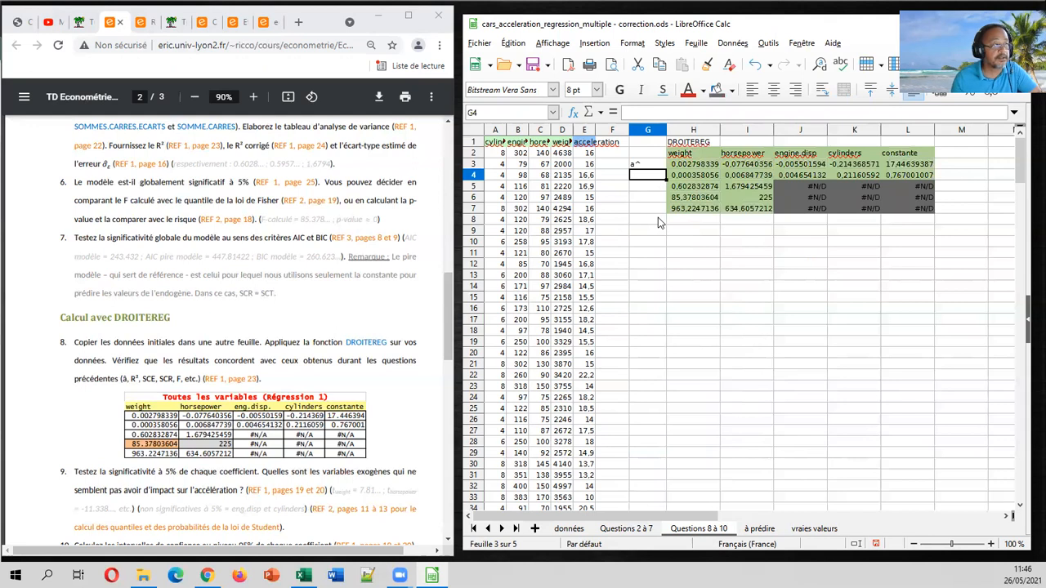
left_click_drag(667, 130, 684, 129)
type("sigma^(a^)")
key("Return")
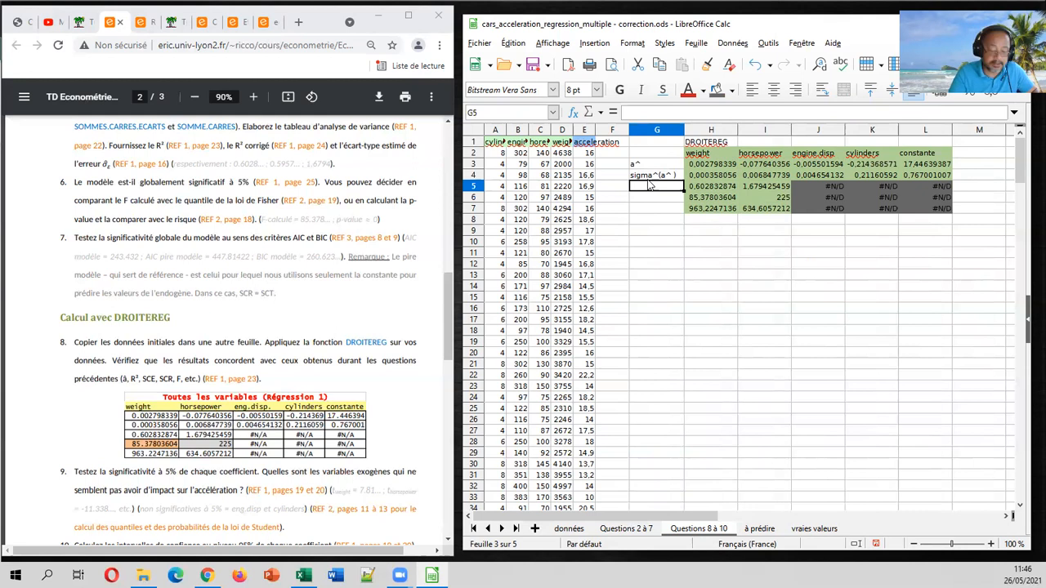
Label the remaining output rows R² in G5, F in G6 and SCE in G7.
type("R²")
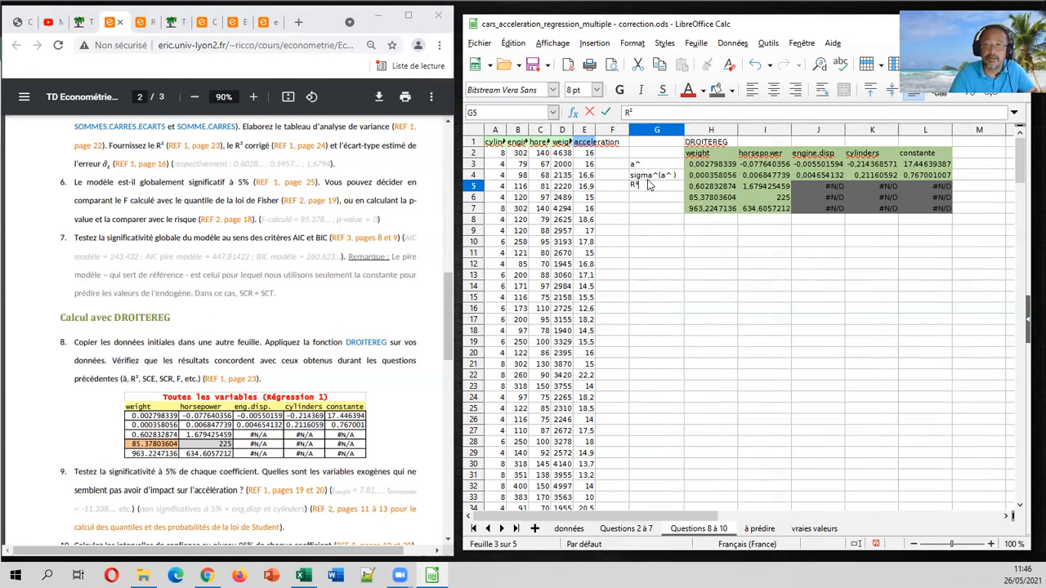
key("Return")
type("F")
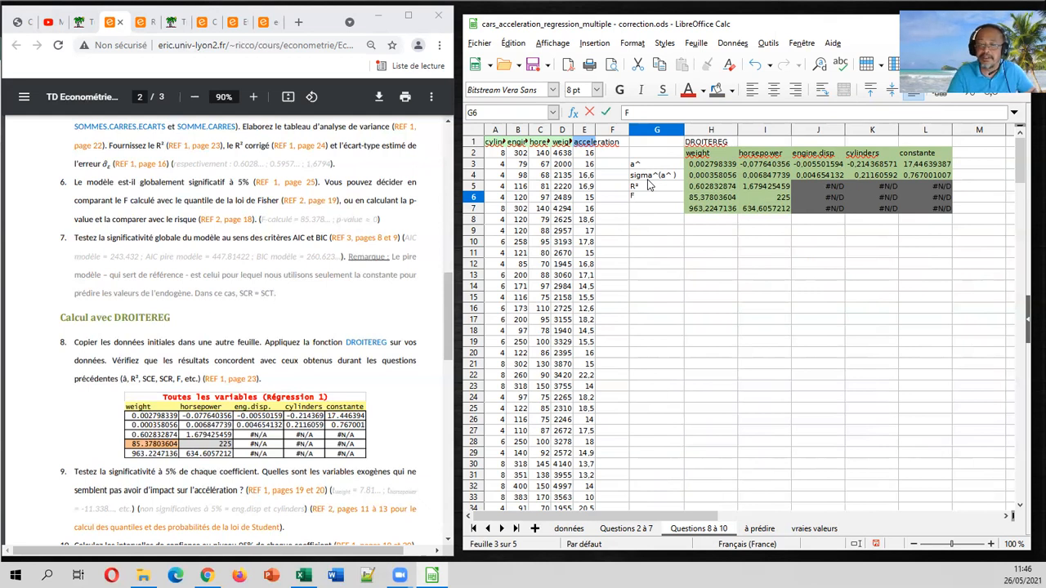
key("Return")
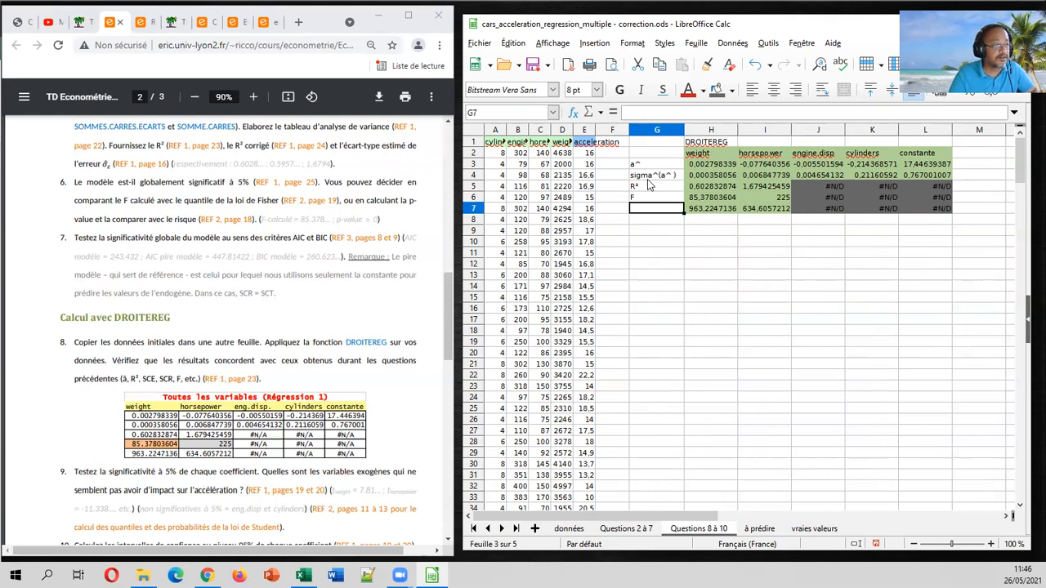
type("SCE")
key("Tab")
Enter the label SCR in M7, beside the last row of the regression output.
key("Tab")
key("Tab")
key("Tab")
key("Tab")
key("Tab")
type("SCR")
key("Up")
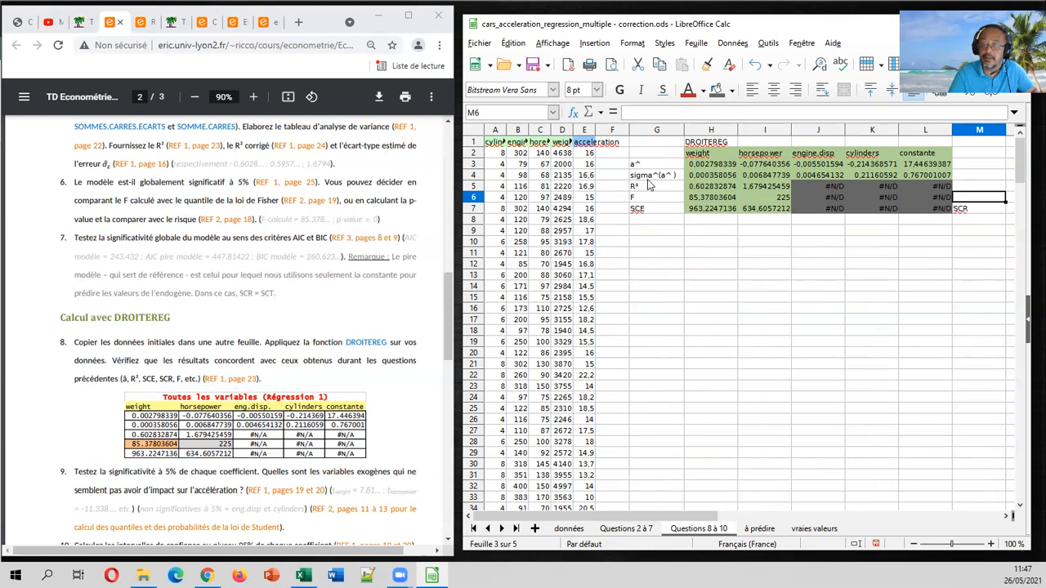
Label the second column of the regression output ddl in M6 and sigma^(erreur) in M5.
type("ddl")
key("Up")
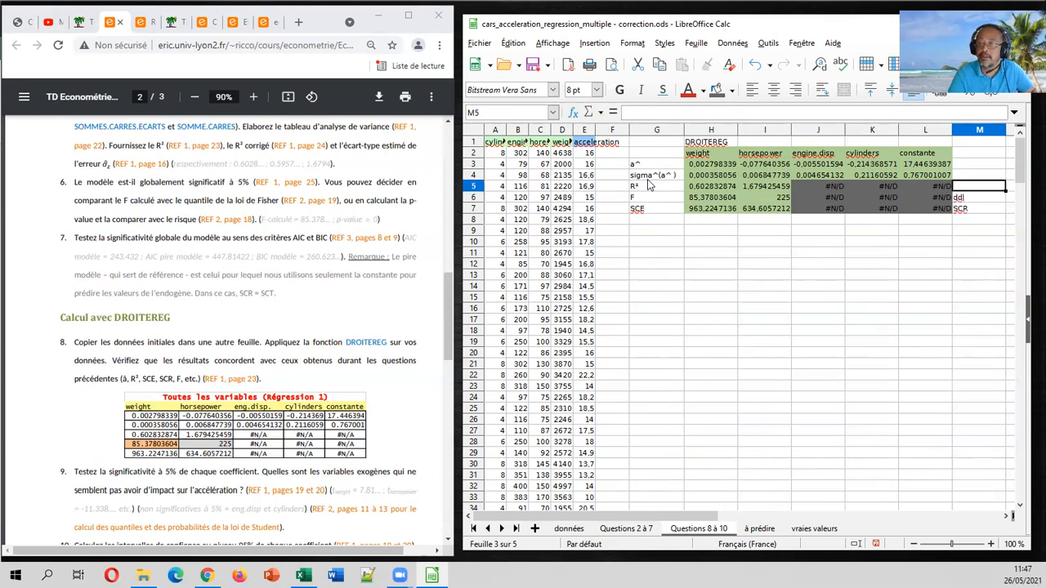
type("sigm")
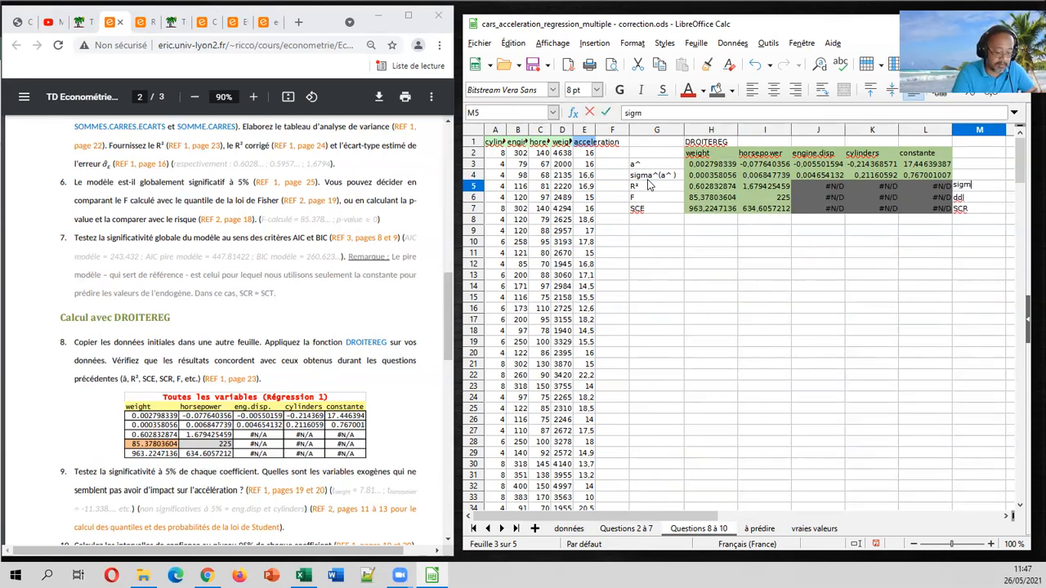
type("a^")
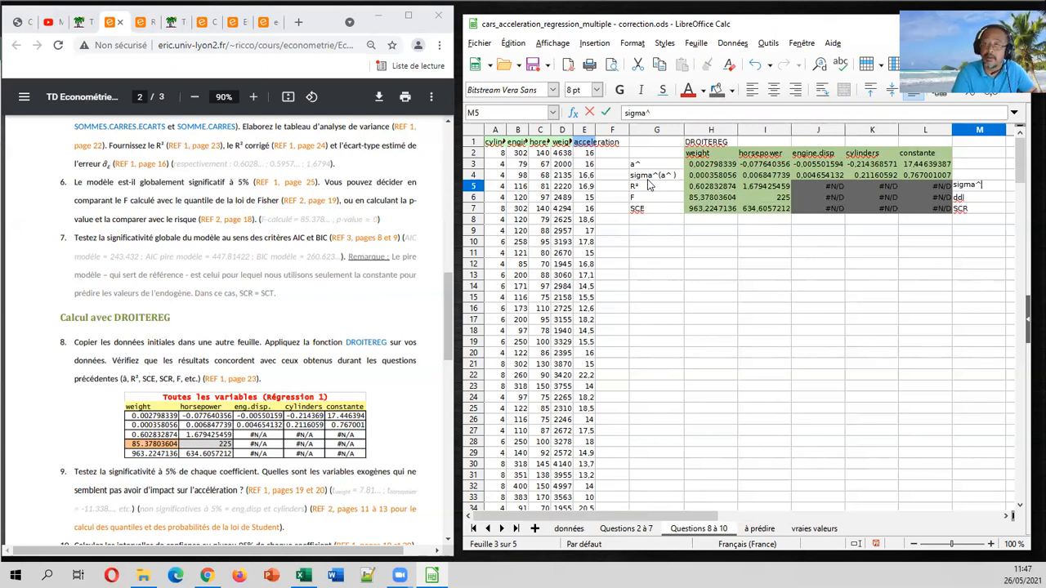
type("(e")
type("ur")
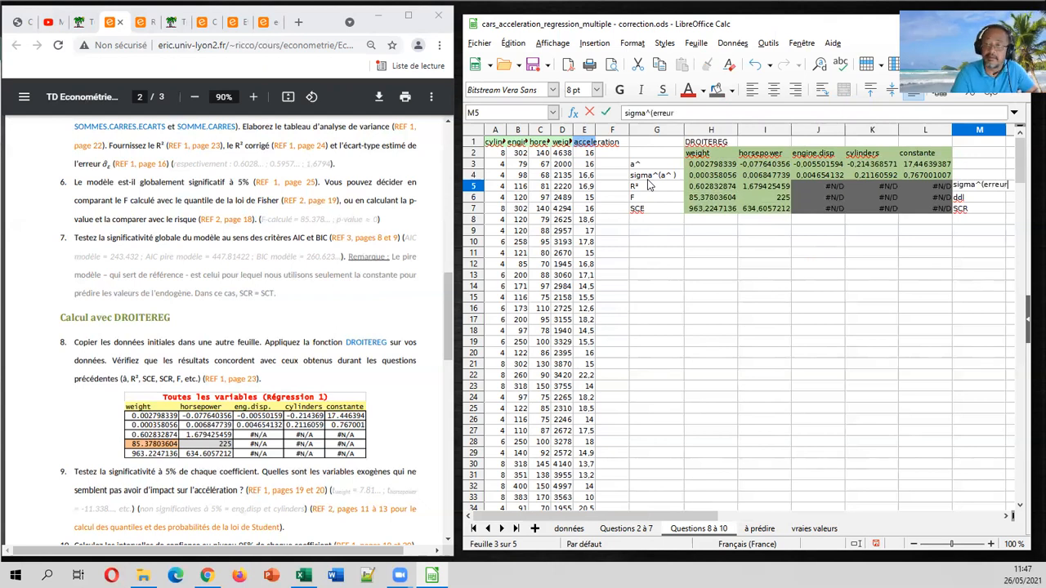
type(")")
key("Return")
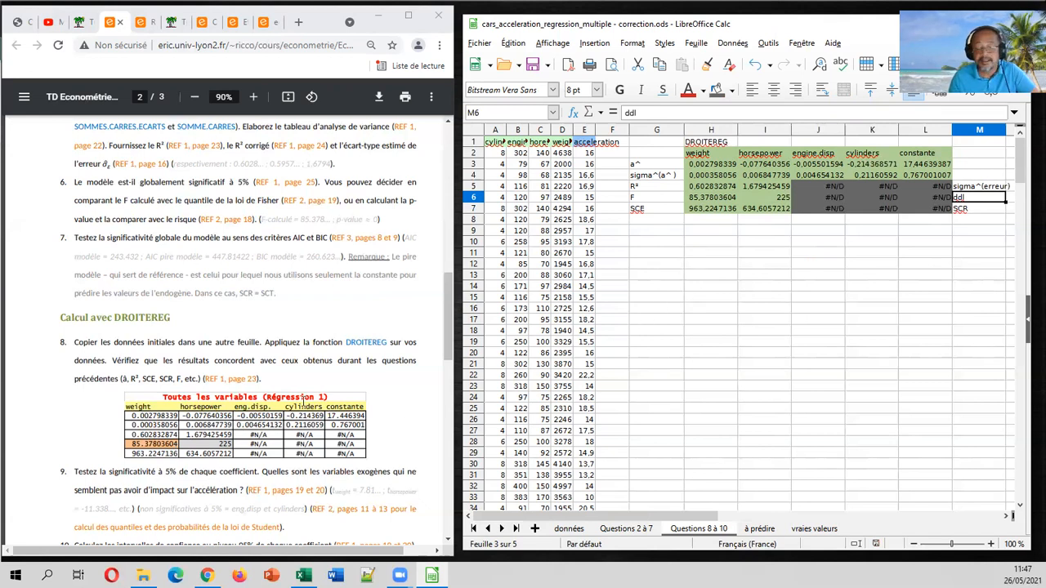
Review question 9 of the exercise and slides 19 and 20 of the multiple regression course on the coefficient distribution and significance test.
scroll(304, 401, "down", 3)
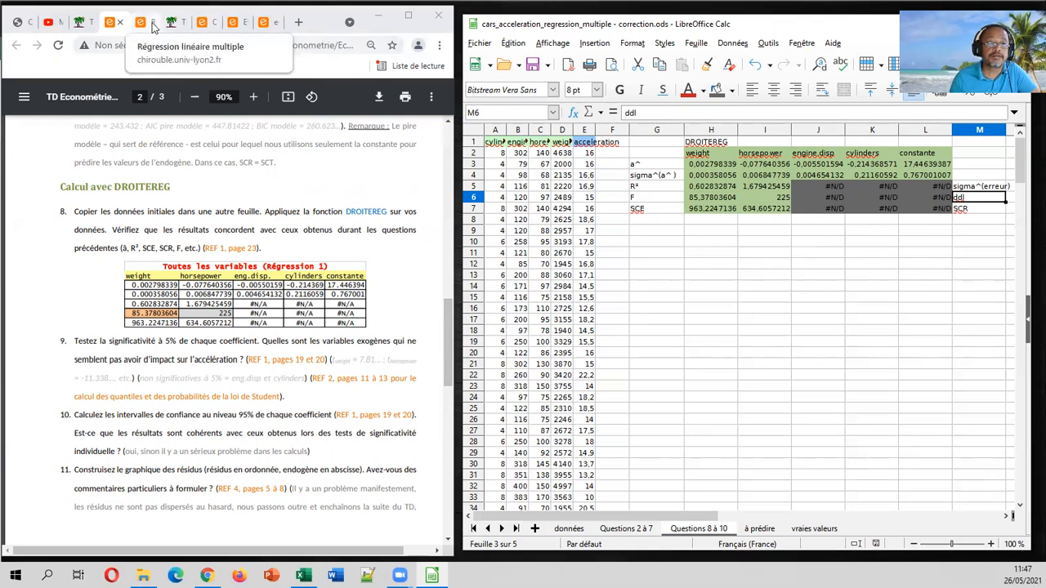
left_click(144, 22)
scroll(303, 312, "down", 5)
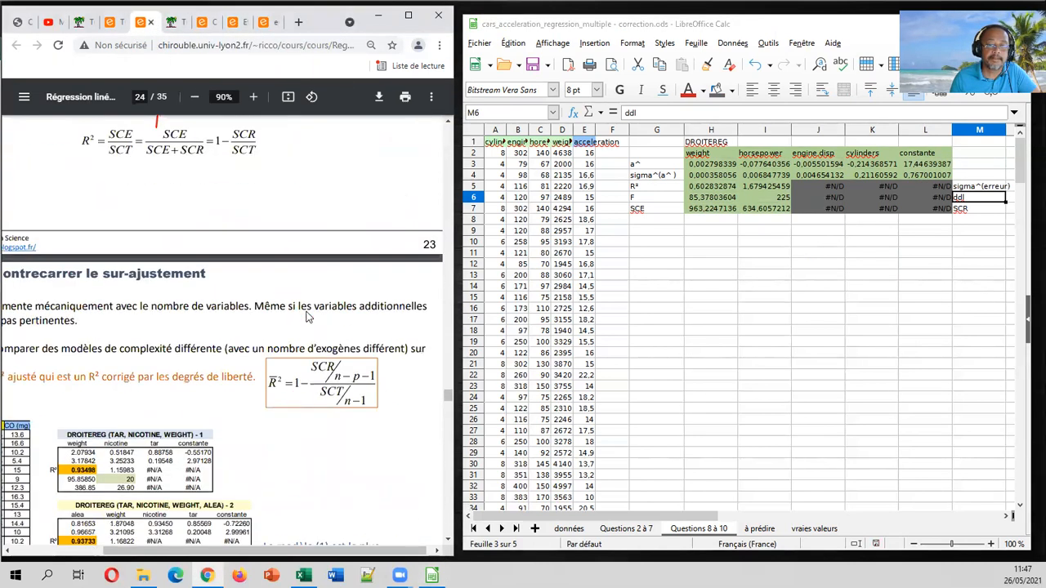
scroll(304, 308, "up", 15)
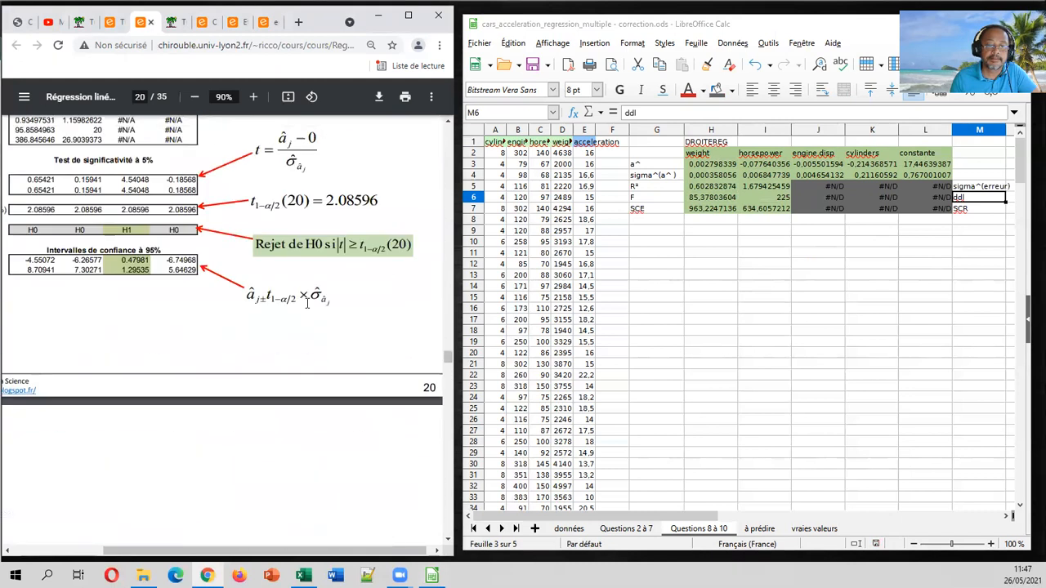
scroll(308, 303, "down", 1)
scroll(307, 303, "up", 5)
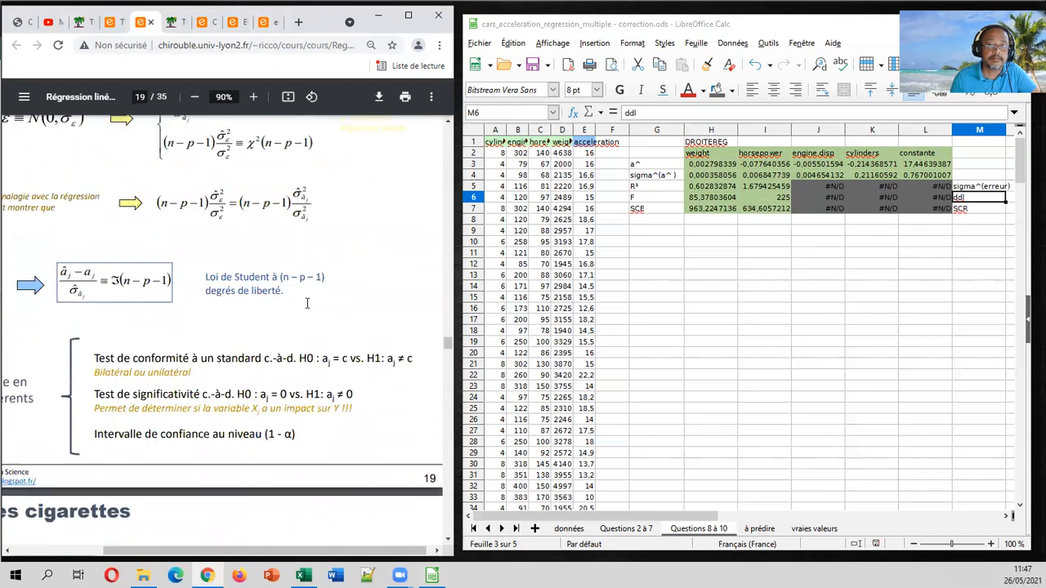
scroll(307, 303, "down", 1)
left_click_drag(130, 553, 54, 553)
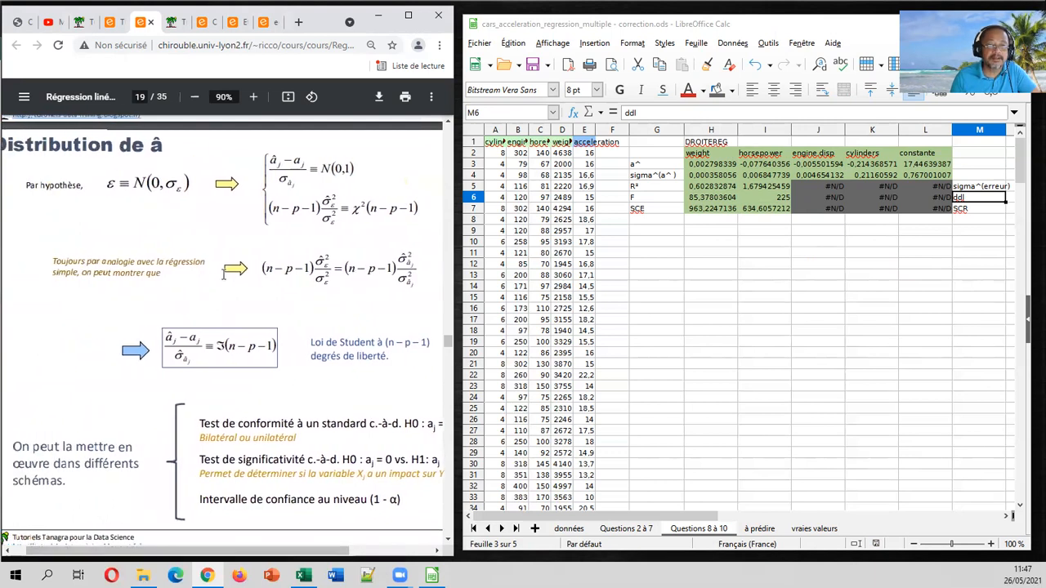
scroll(291, 312, "down", 4)
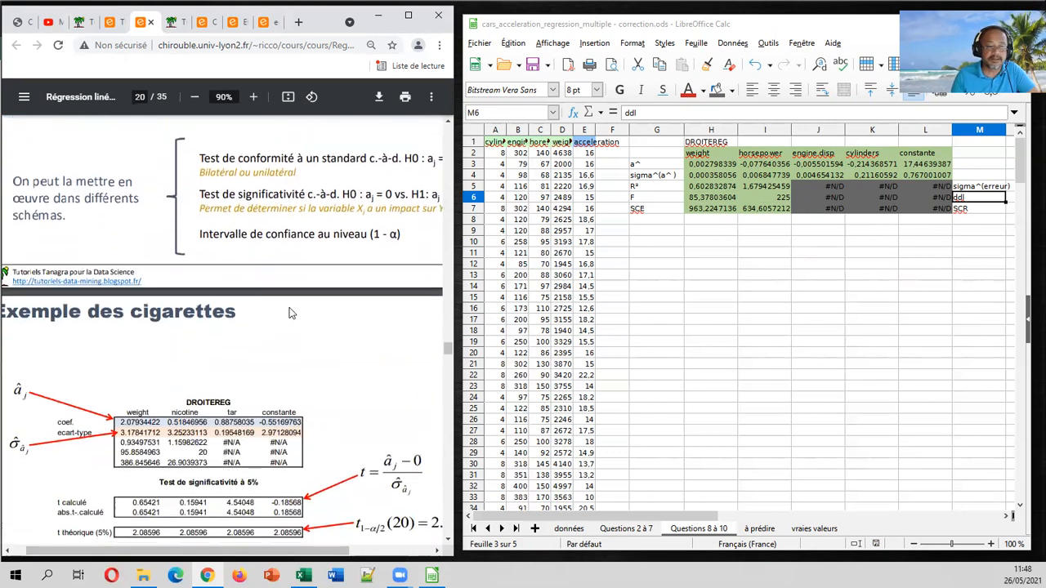
scroll(292, 313, "up", 1)
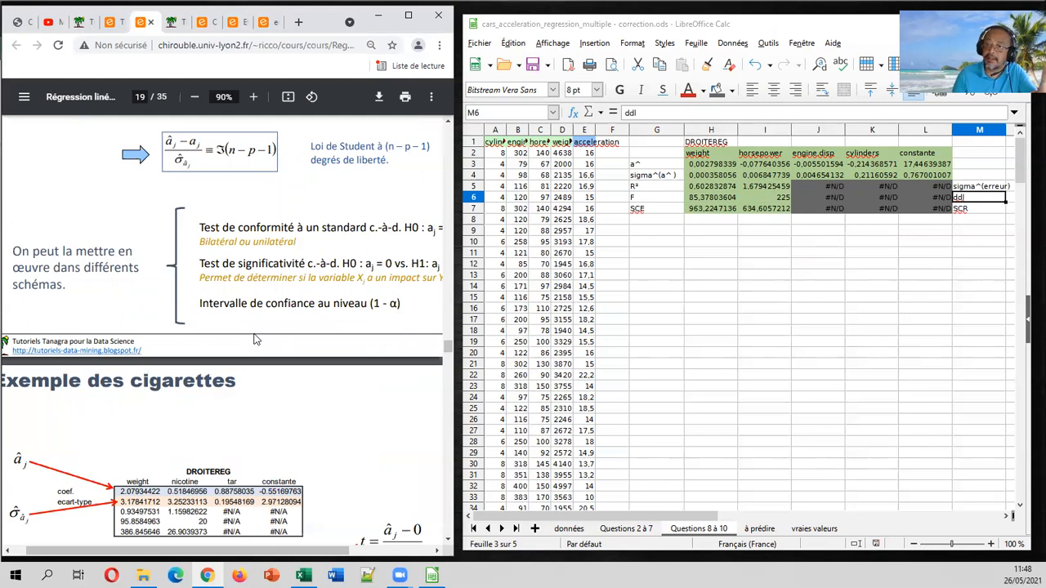
scroll(254, 340, "down", 5)
scroll(254, 340, "up", 3)
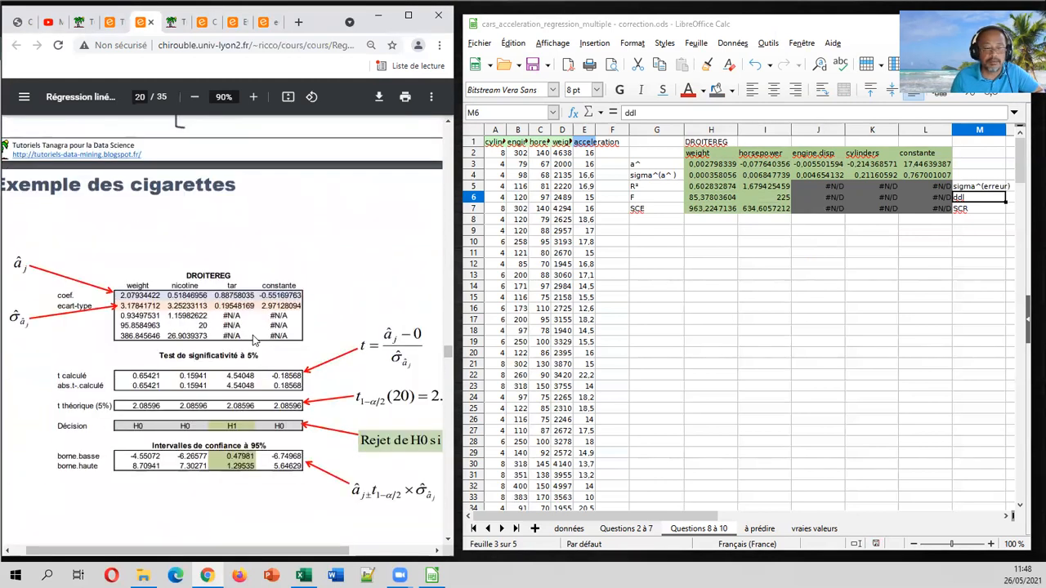
Copy the four variable names weight to cylinders from H2:K2 into row 9, starting at H9.
left_click(651, 286)
left_click(658, 255)
left_click(658, 243)
key("Up")
key("Up")
key("Up")
key("Up")
key("Up")
key("Up")
key("Up")
key("Up")
key("Right")
key("shift+Right")
key("shift+Right")
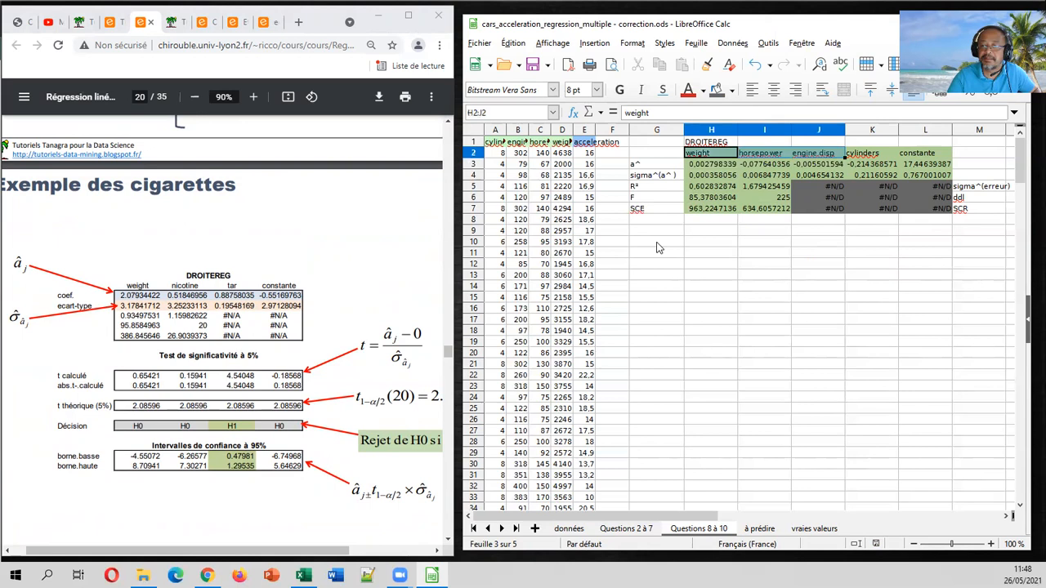
key("shift+Right")
key("ctrl+c")
key("Down")
key("Down")
key("Down")
key("Down")
key("Down")
key("Down")
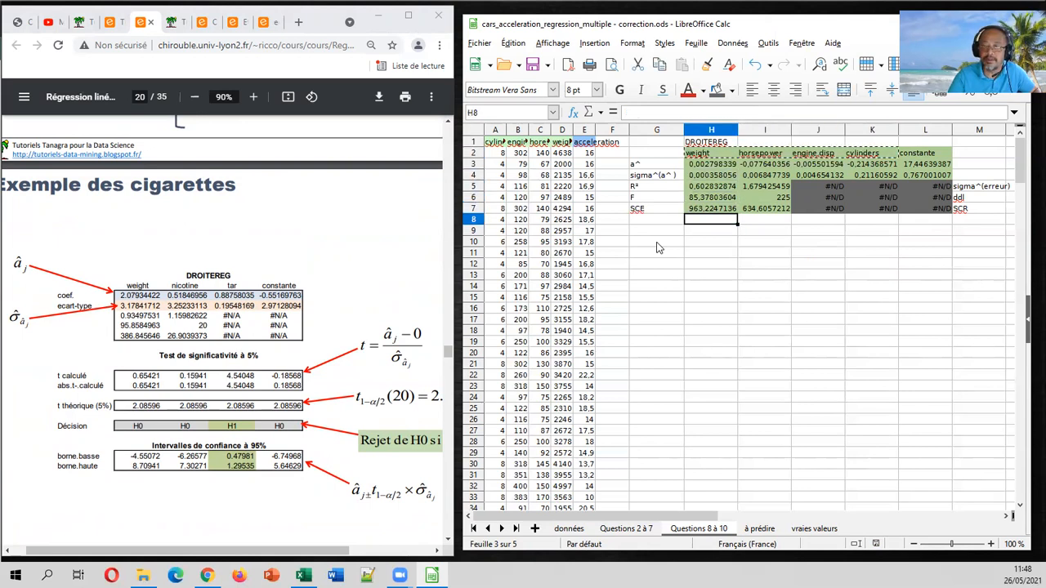
key("Down")
key("ctrl+v")
Enter the row label t_calculé in G10, below the copied variable names.
key("Down")
key("Left")
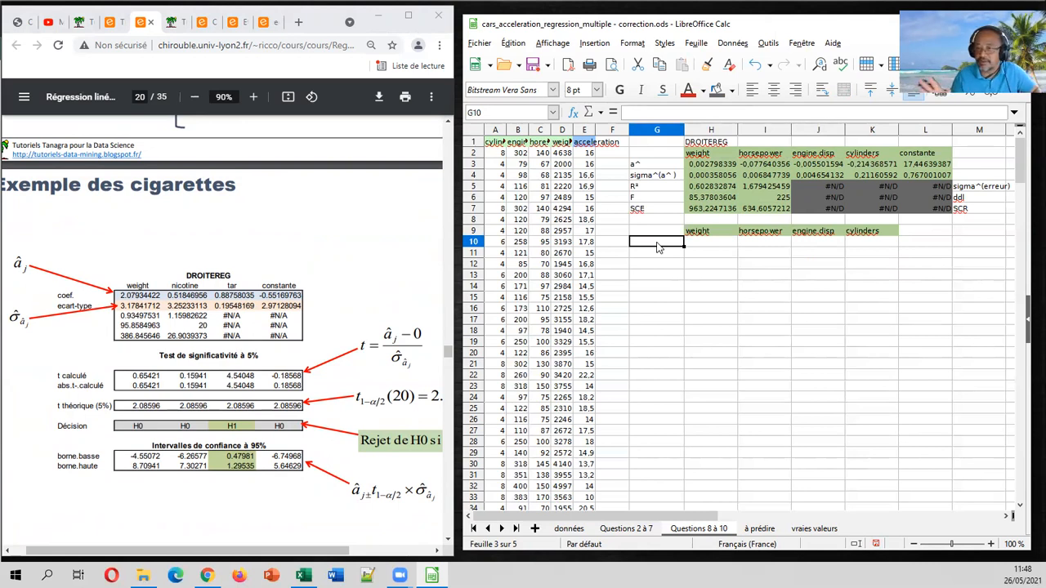
type("t_calculé")
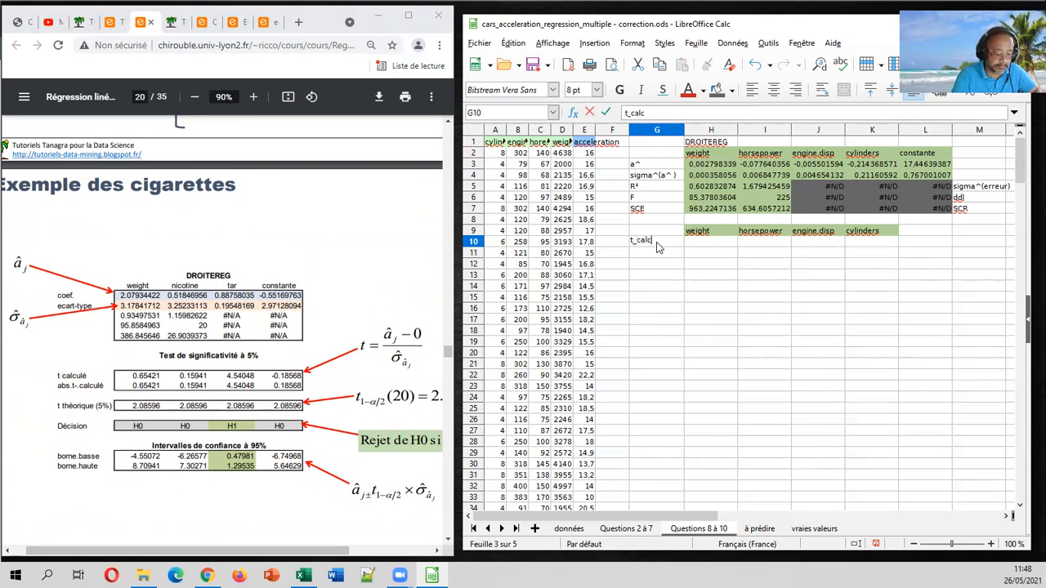
key("Tab")
Compute the weight coefficient's t statistic in H10 with =H3/H4 and fill the formula across to K10.
type("=")
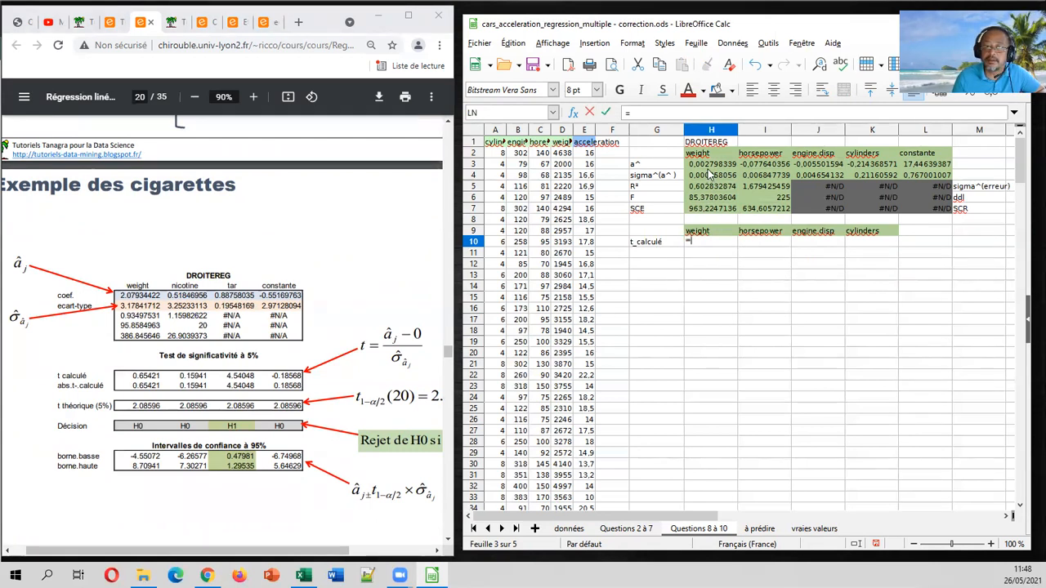
left_click(708, 166)
type("/")
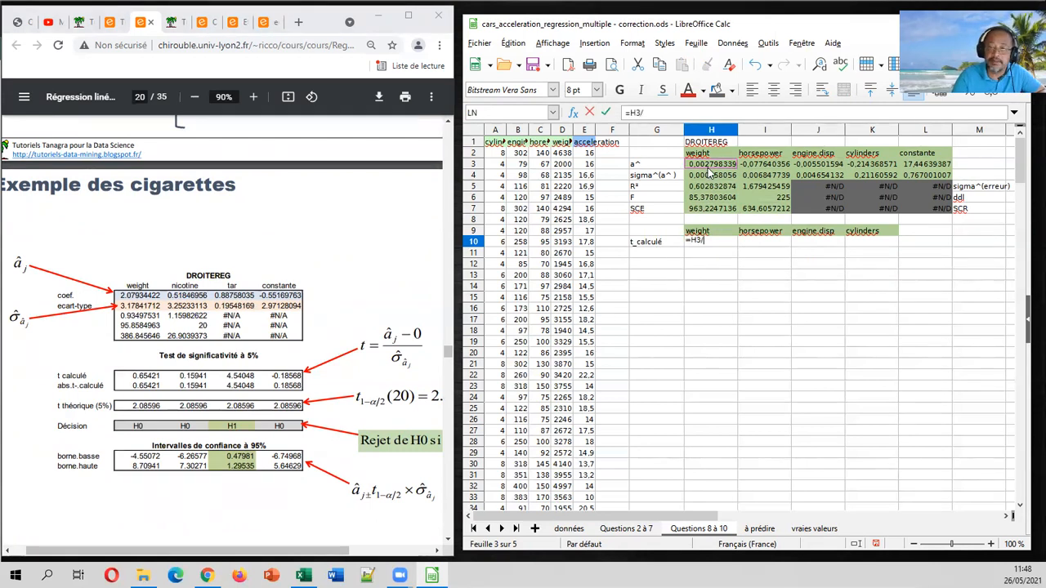
left_click(709, 177)
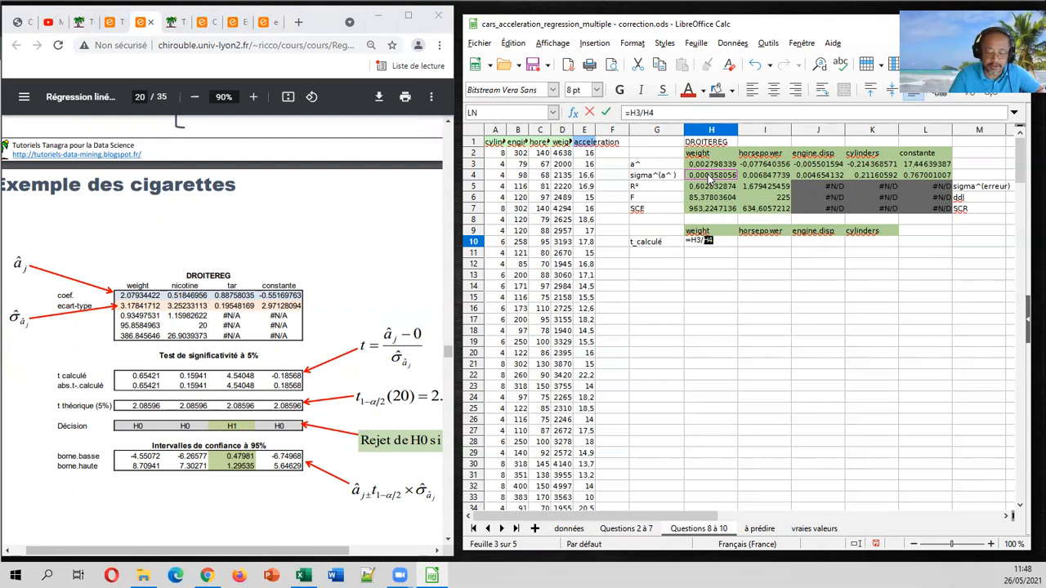
key("Return")
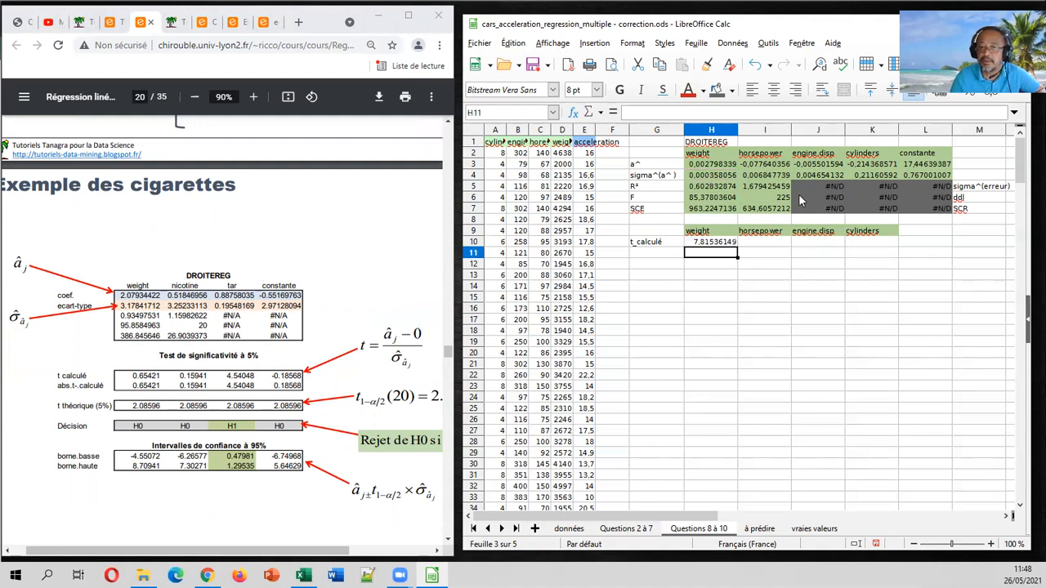
left_click_drag(737, 252, 897, 245)
Label the row below t_calculé P-value in G11 and recheck the exercise wording for question 9.
left_click(664, 260)
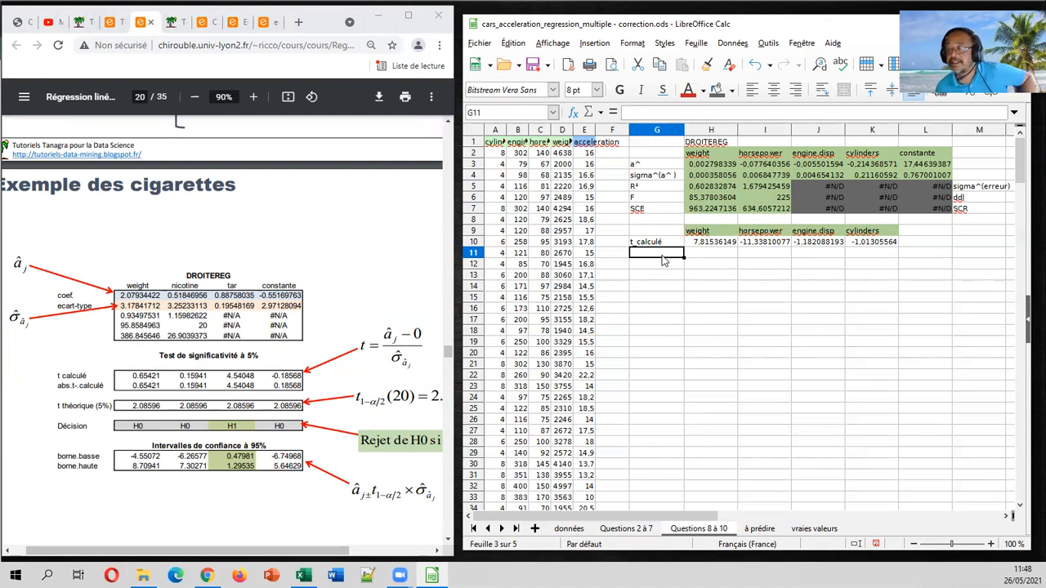
type("p-value")
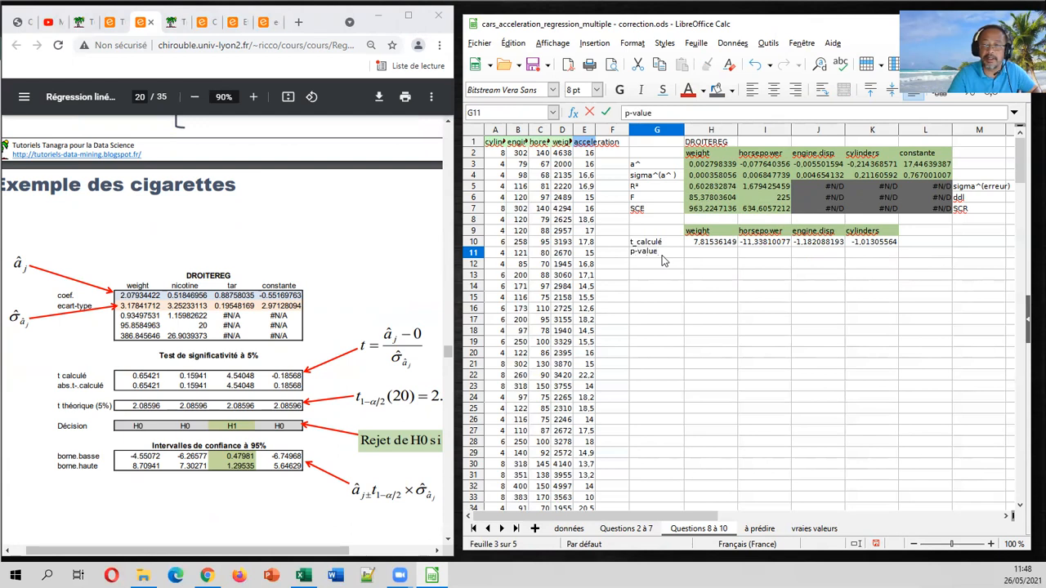
key("Return")
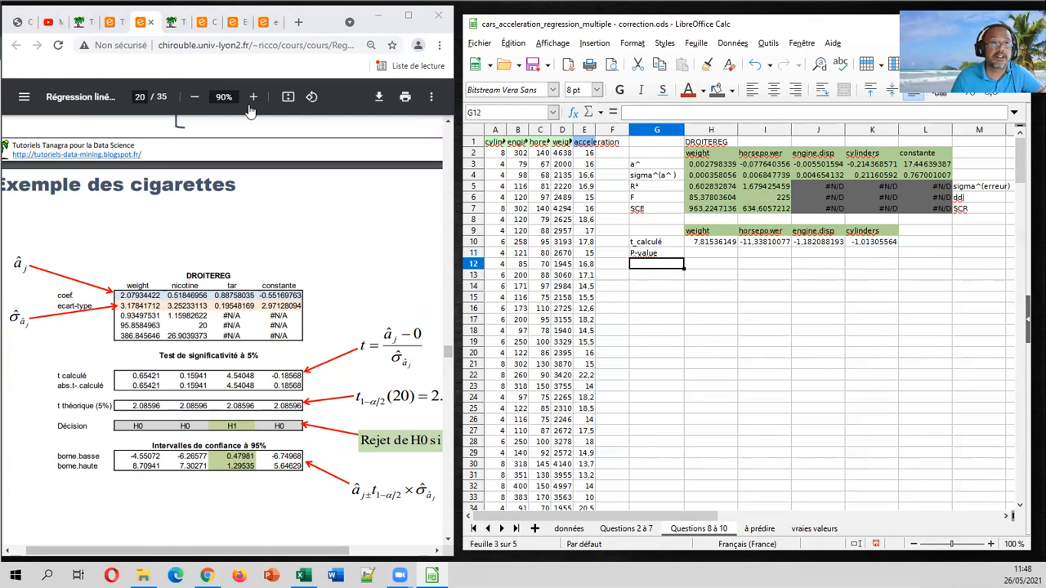
left_click(115, 24)
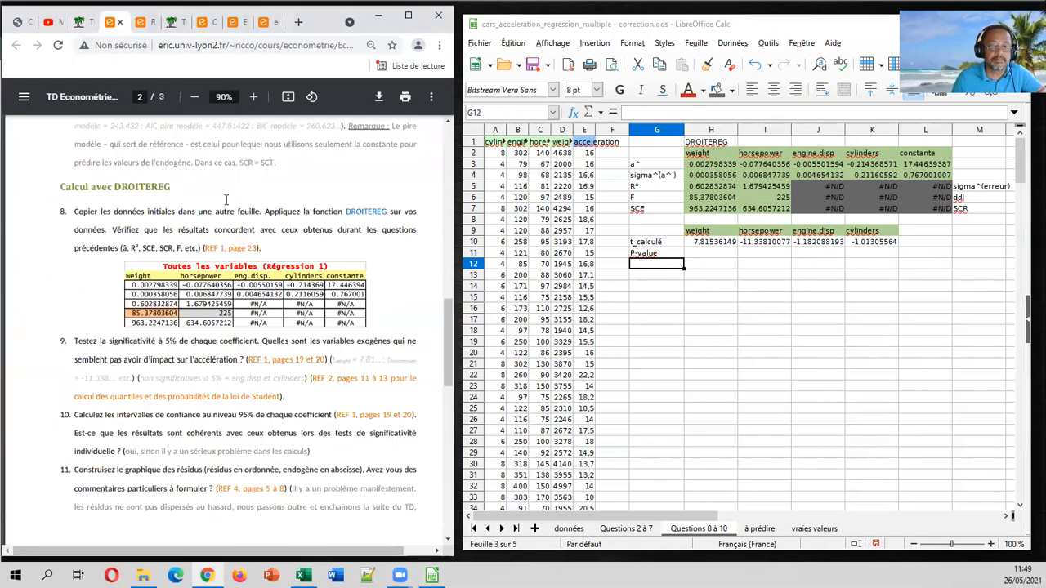
left_click(144, 22)
Compute the weight coefficient's two-sided p-value in H11 with =LOI.STUDENT.BILATERALE(ABS(H10);$I$6).
left_click(707, 255)
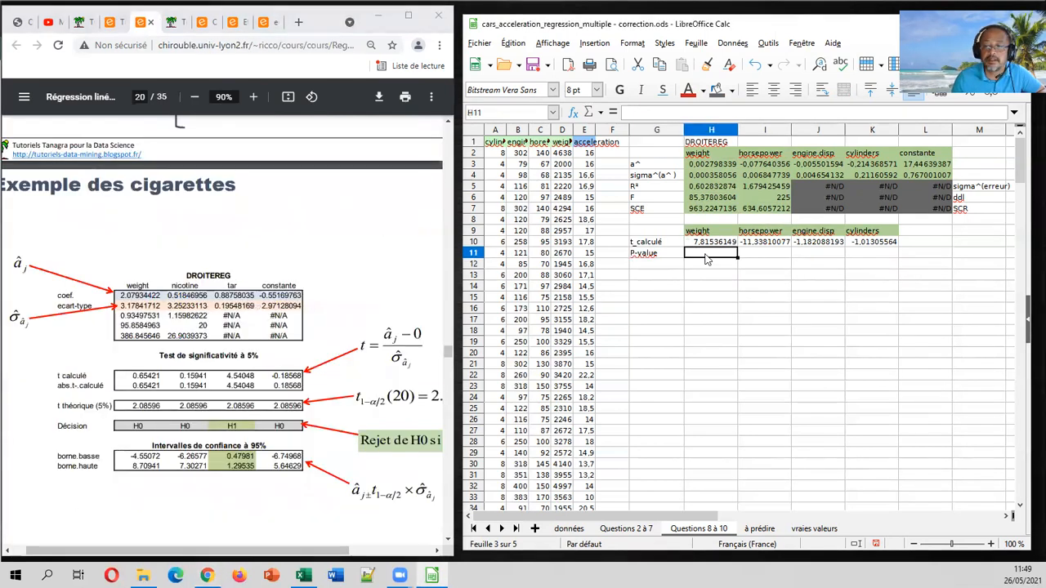
type("=loi")
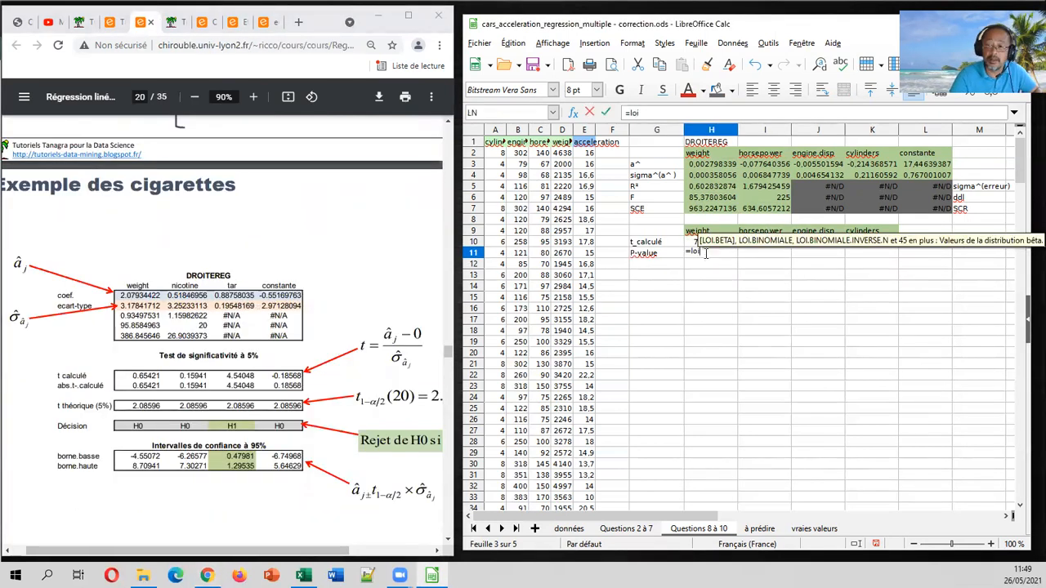
type(".stu")
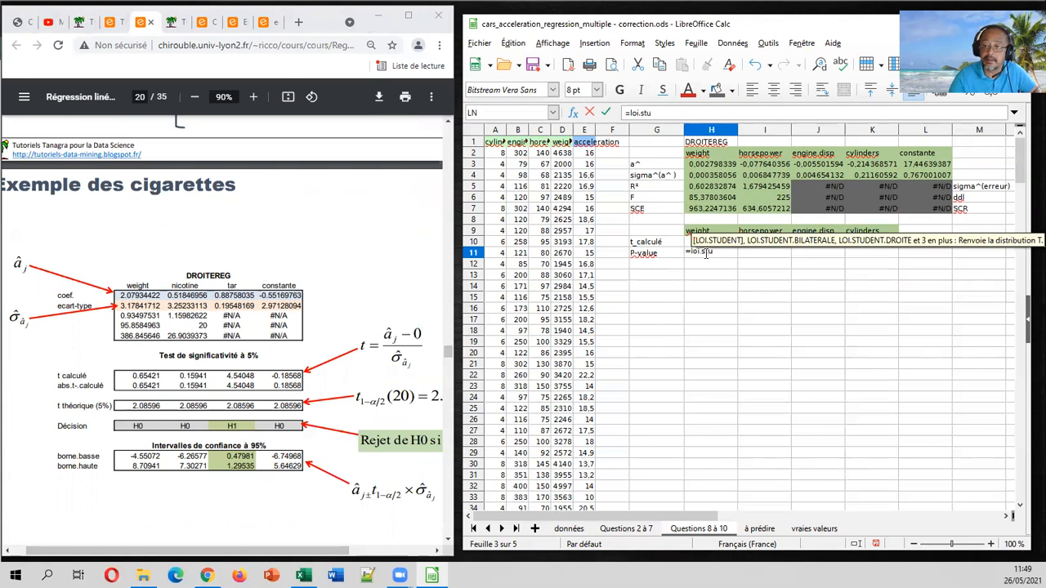
type("den")
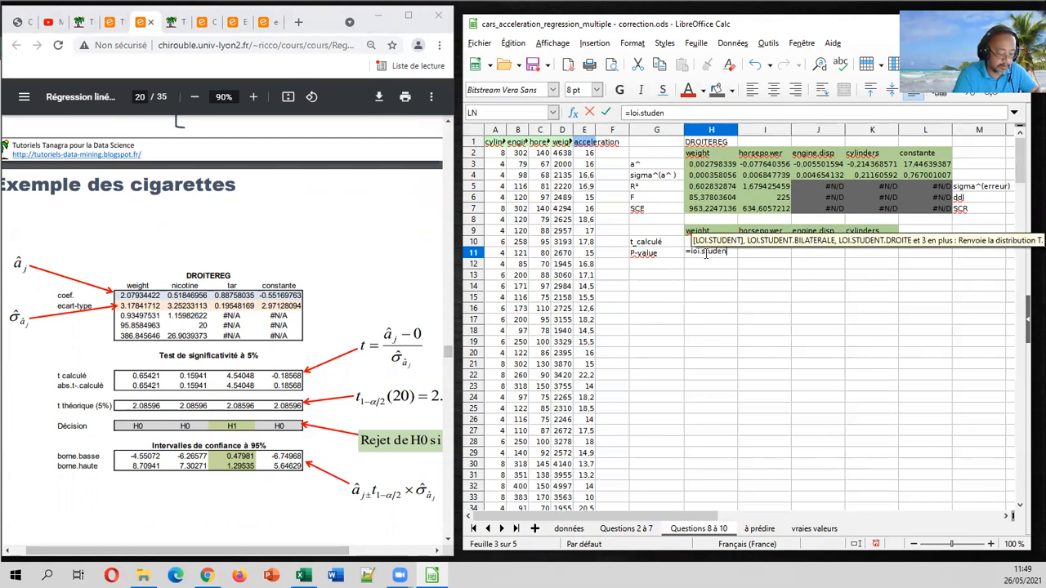
type("t.bilta")
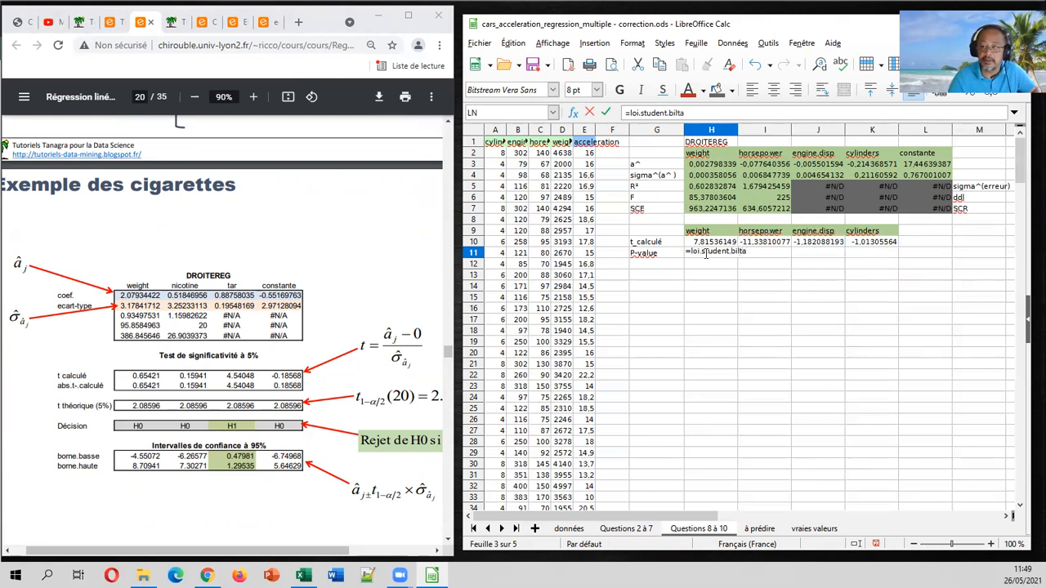
key("BackSpace")
key("BackSpace")
type("at")
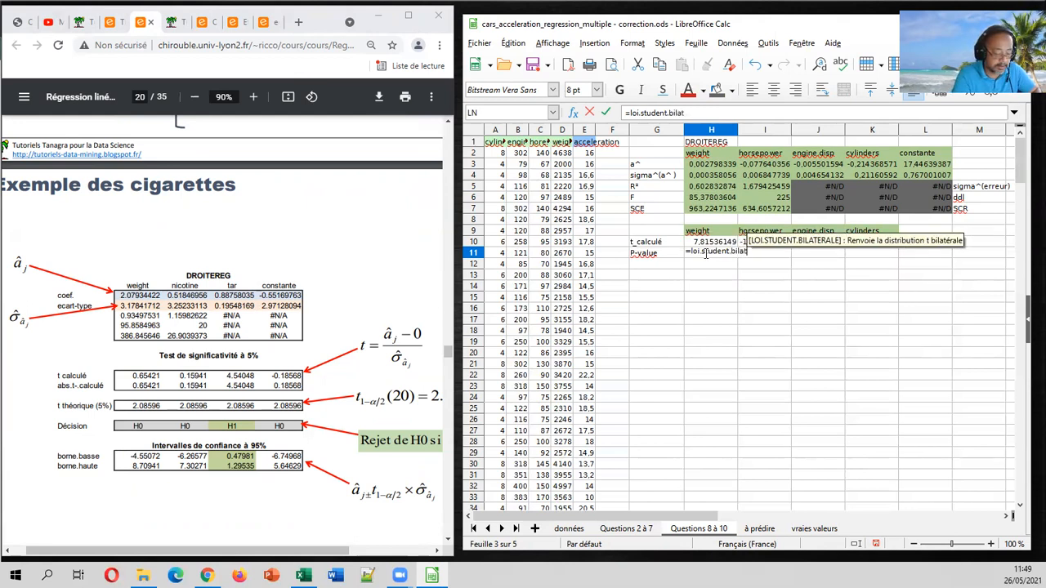
type("erale(")
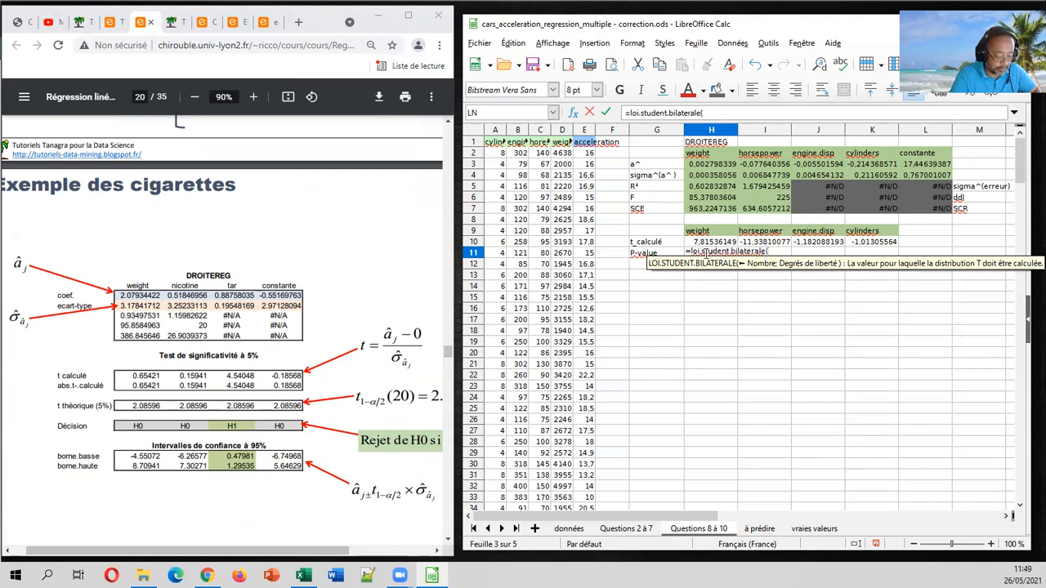
type("abs(")
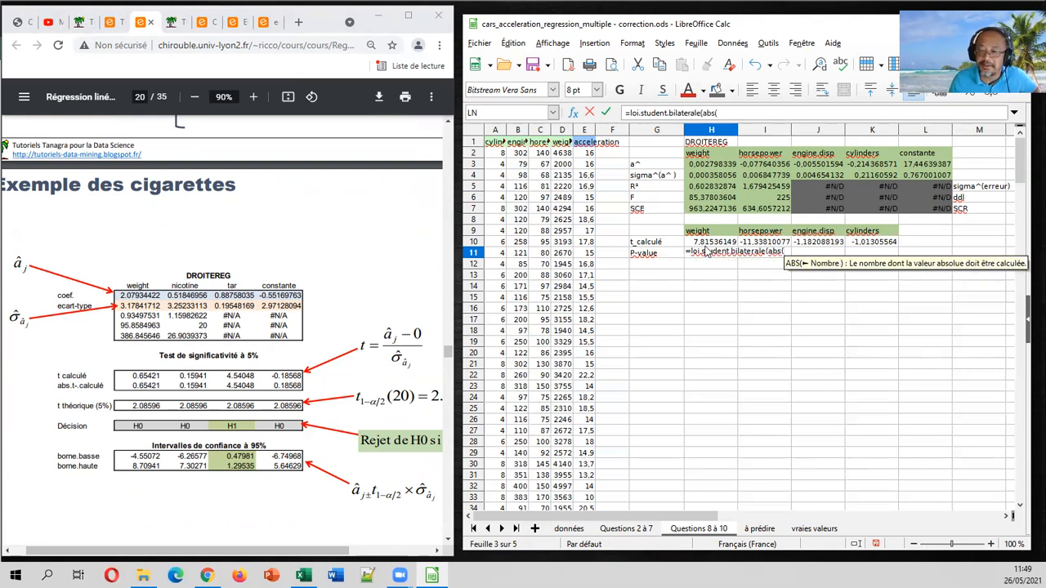
left_click(704, 243)
type(");")
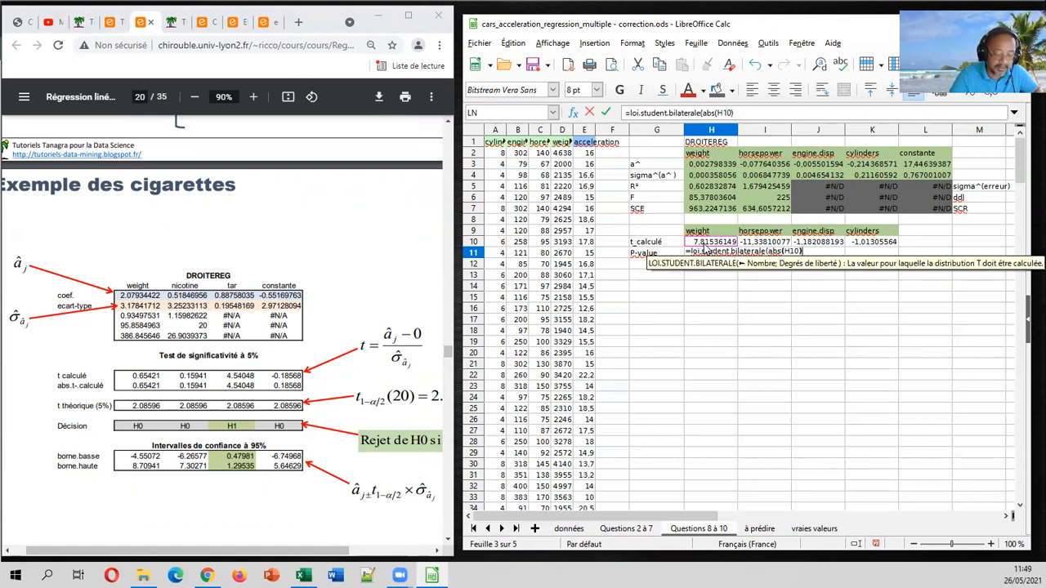
left_click(760, 199)
key("shift+F4")
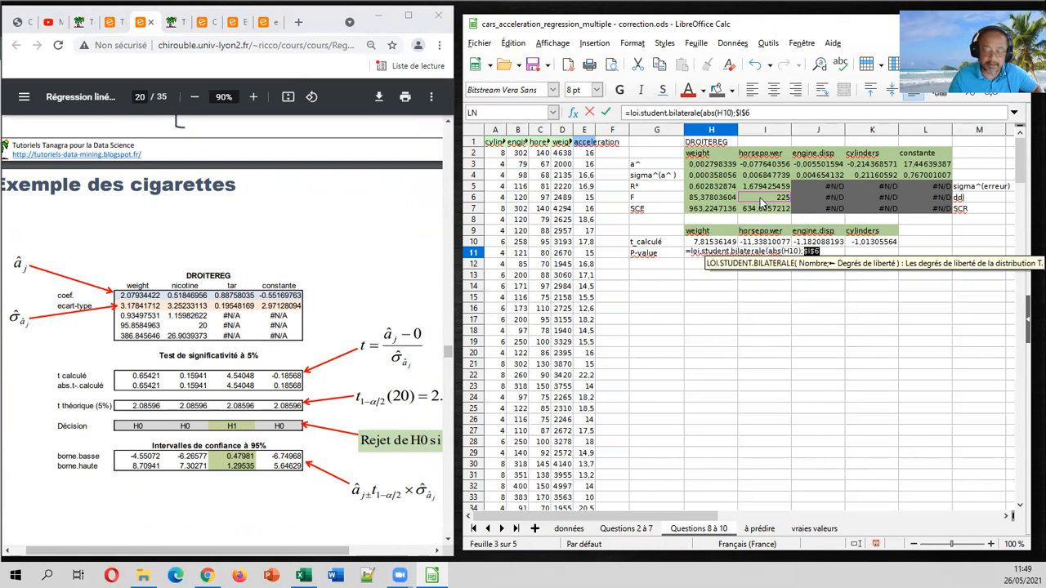
type(")")
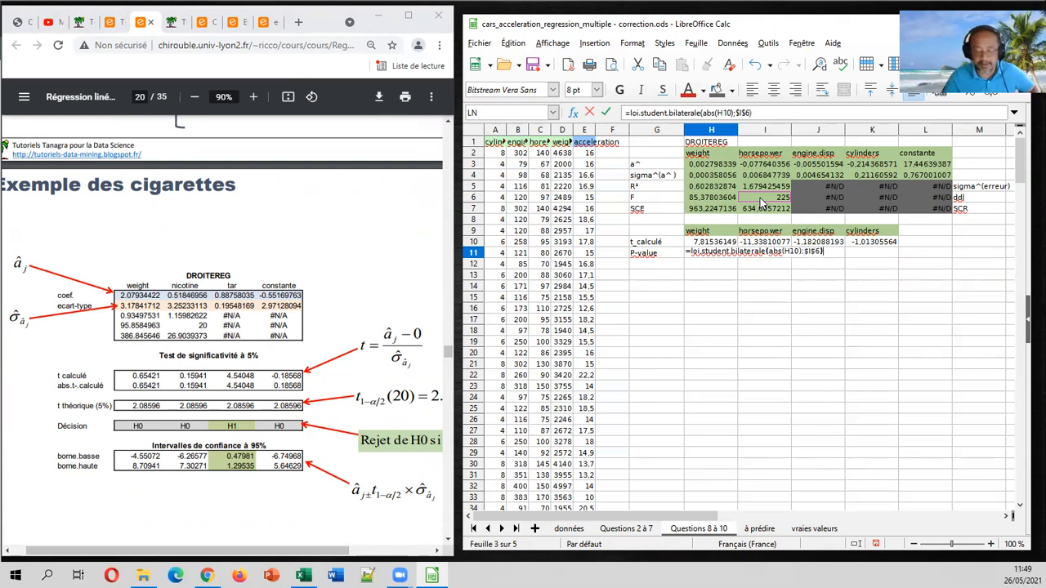
key("Return")
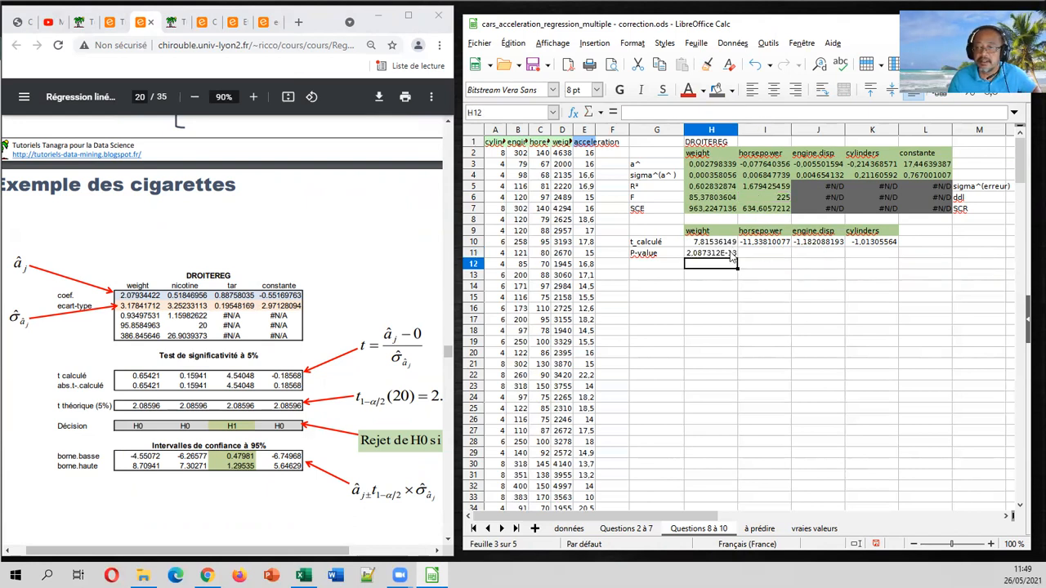
Fill the p-value formula from H11 across to K11 for the other three variables.
left_click(732, 258)
left_click_drag(738, 258, 897, 258)
left_click(804, 300)
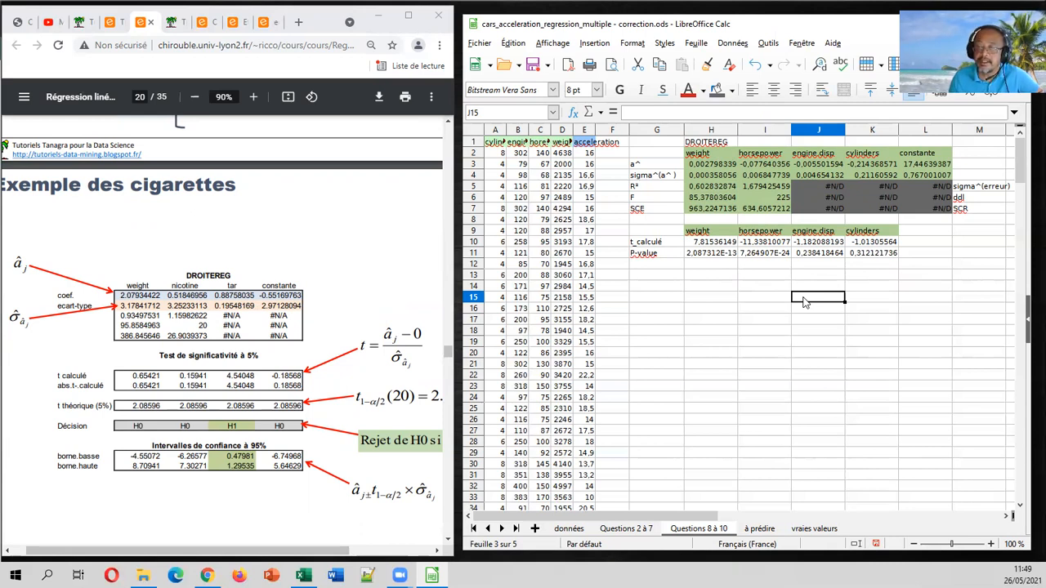
Shade the engine.disp and cylinders p-values in J11:K11 light pink.
left_click_drag(819, 254, 865, 254)
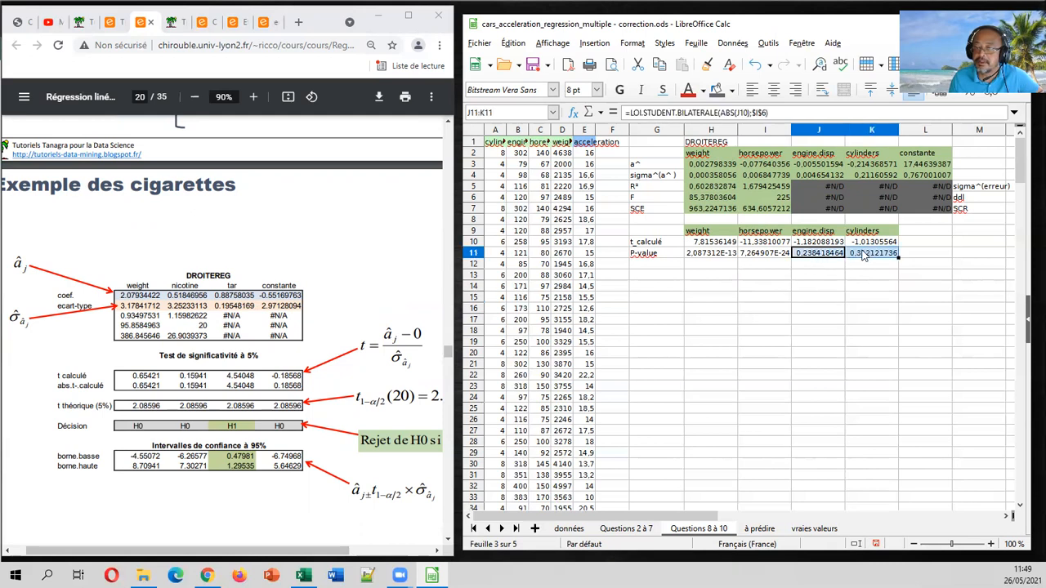
left_click(732, 89)
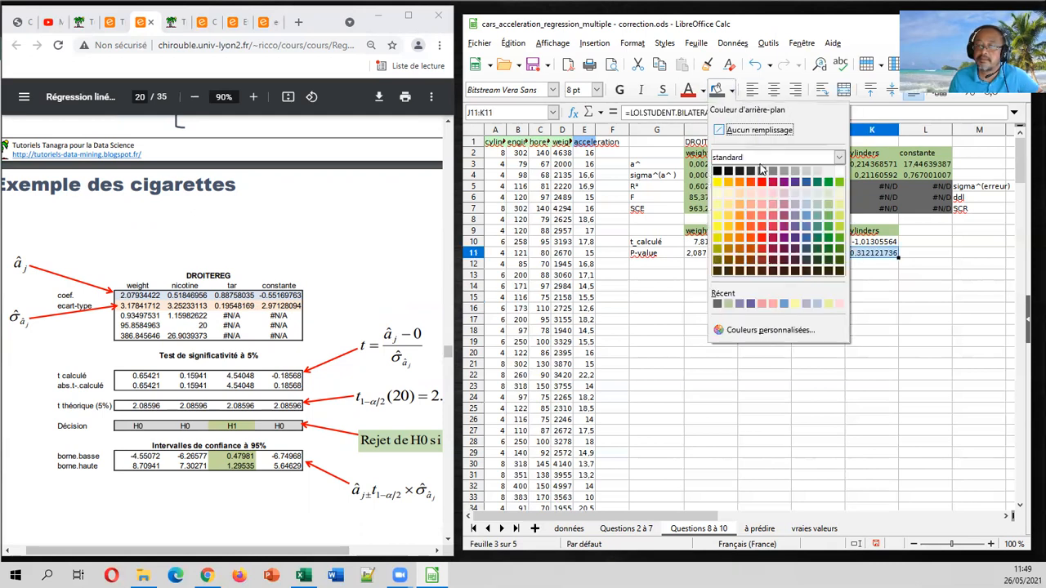
left_click(772, 194)
left_click(823, 291)
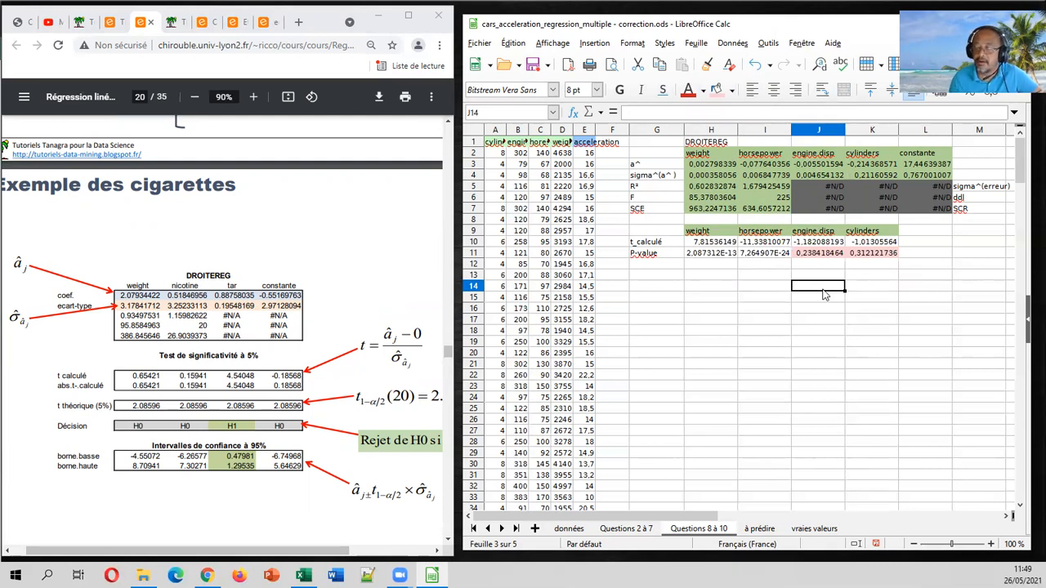
Shade the weight and horsepower p-values in H11:I11 gold.
left_click_drag(783, 255, 711, 254)
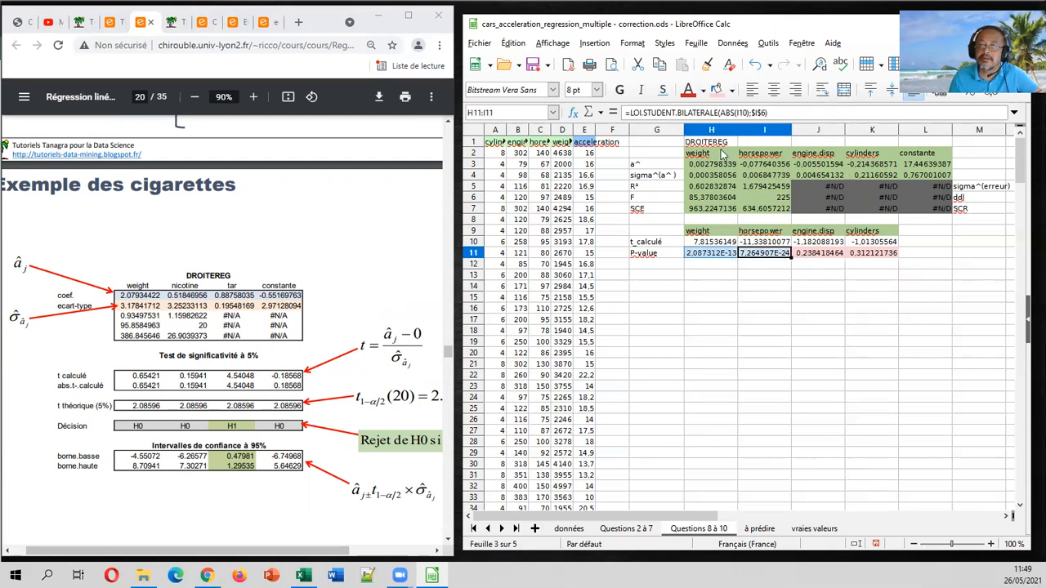
left_click(731, 90)
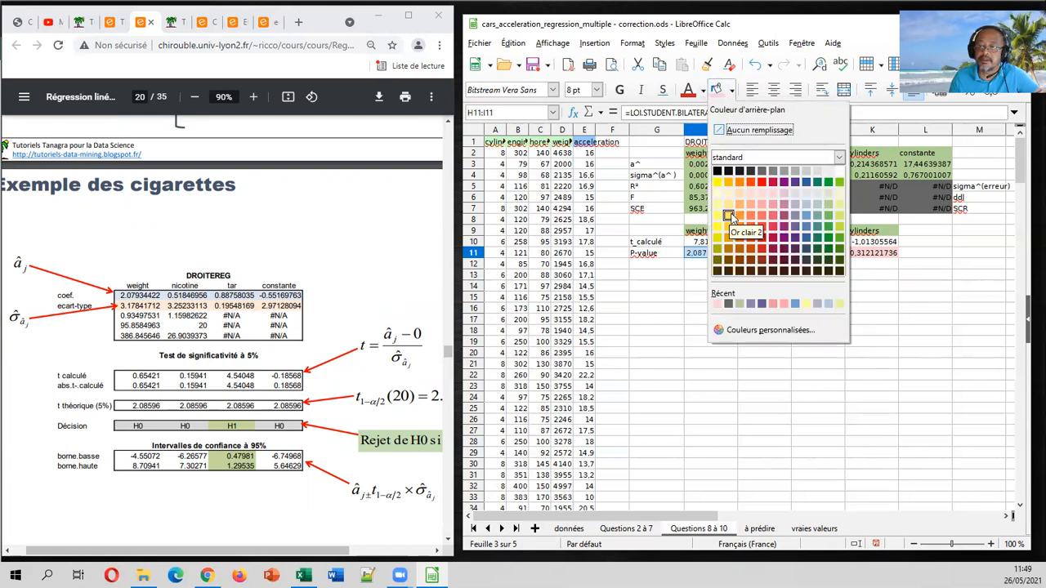
left_click(727, 227)
left_click(738, 278)
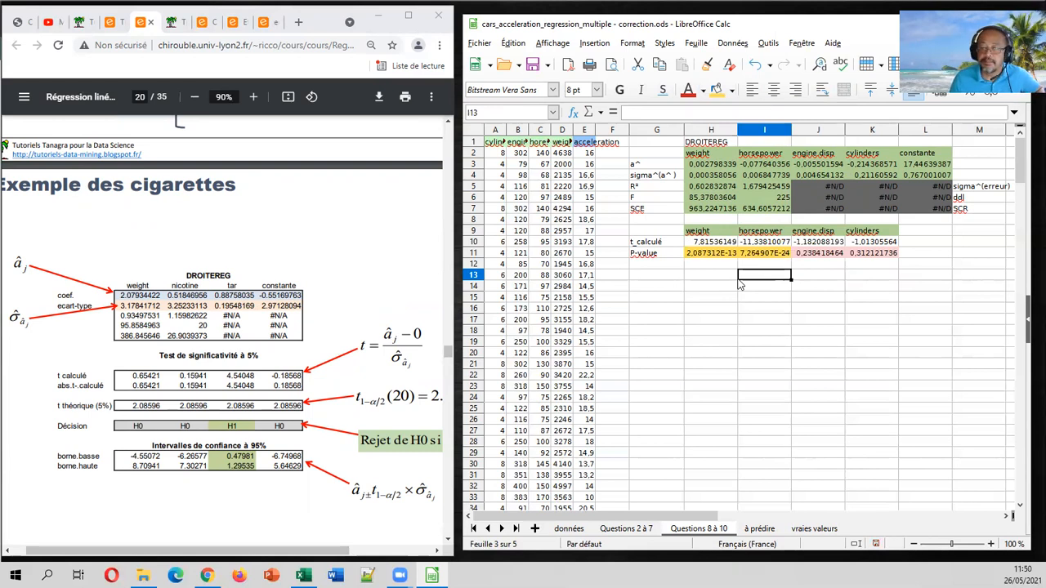
Consult question 10 and the confidence interval formula on slide 20, and enter the label T-théorique in G13.
left_click(103, 22)
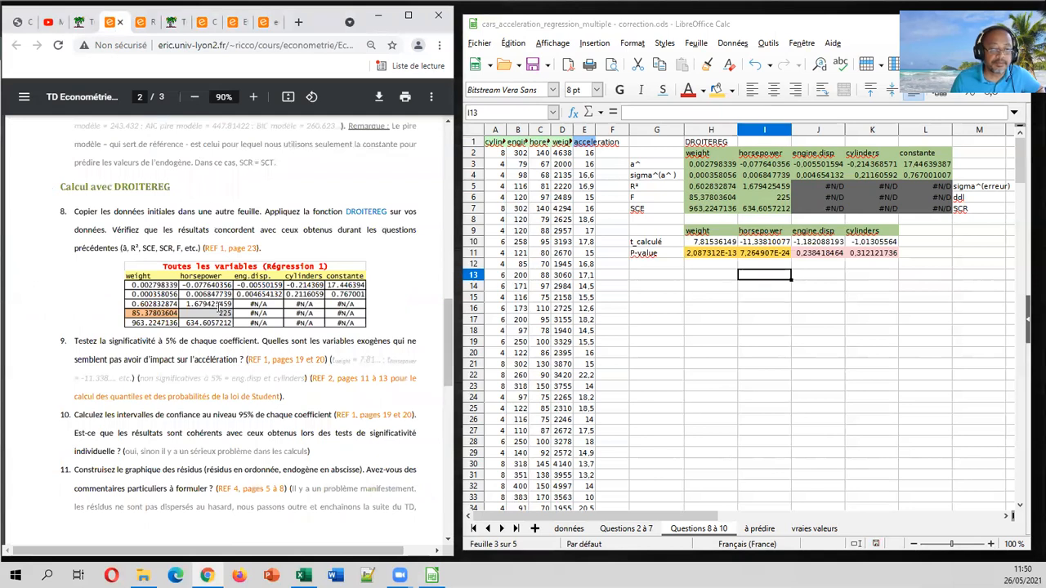
scroll(208, 334, "down", 2)
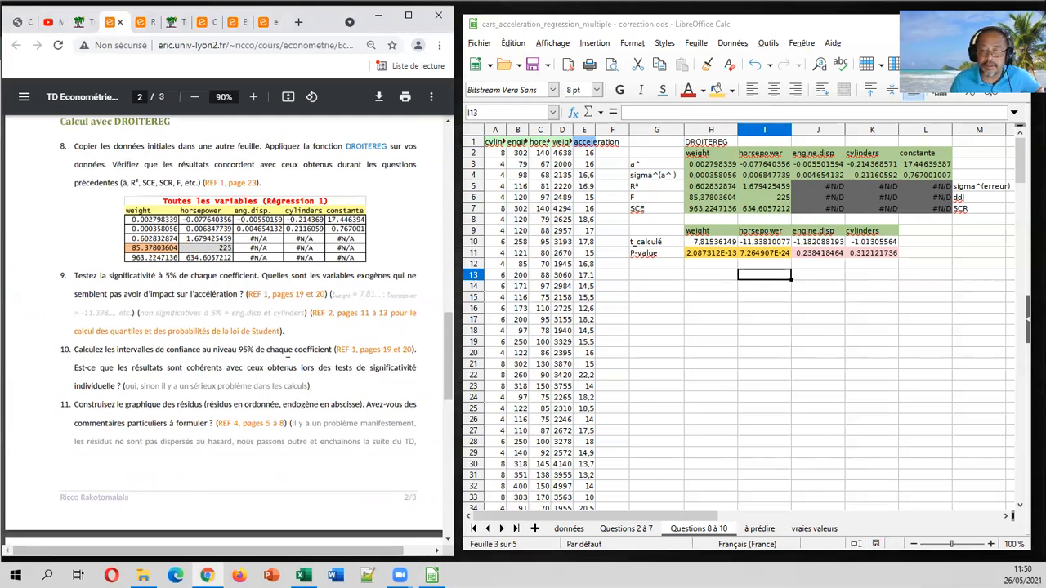
left_click(145, 25)
scroll(239, 285, "down", 3)
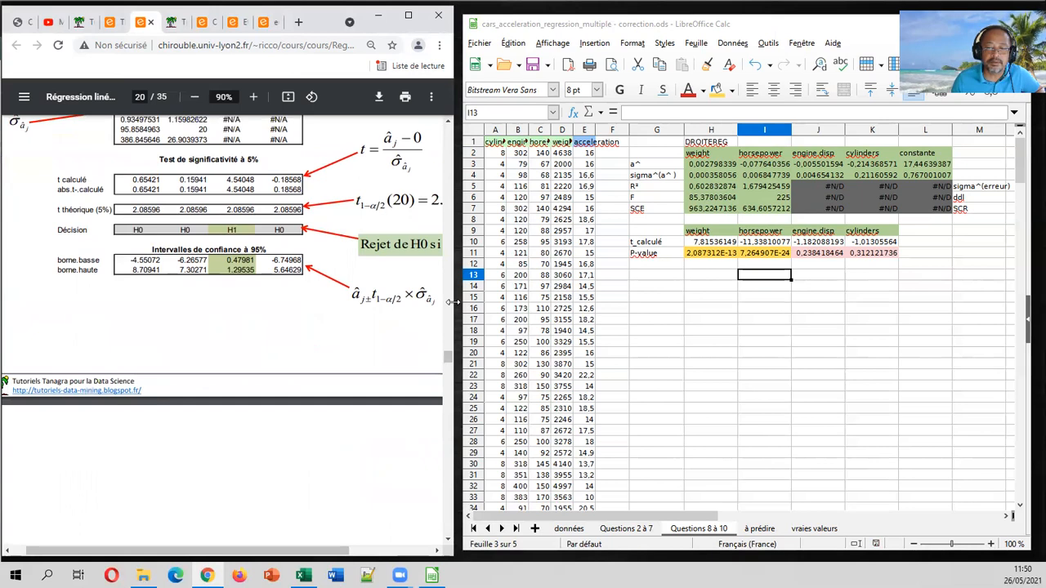
left_click_drag(451, 303, 461, 302)
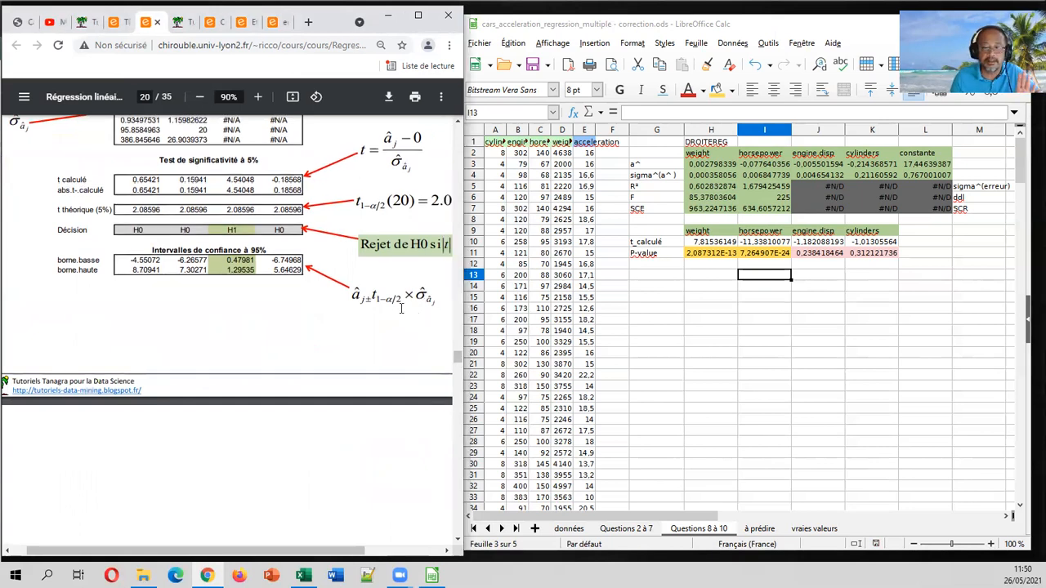
left_click(662, 278)
type("t-théorique")
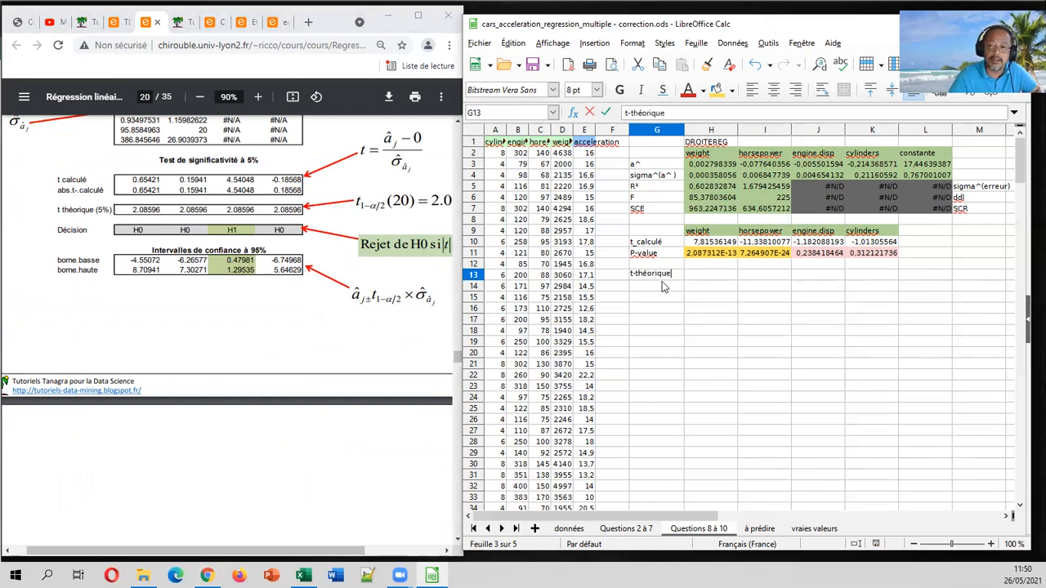
key("Tab")
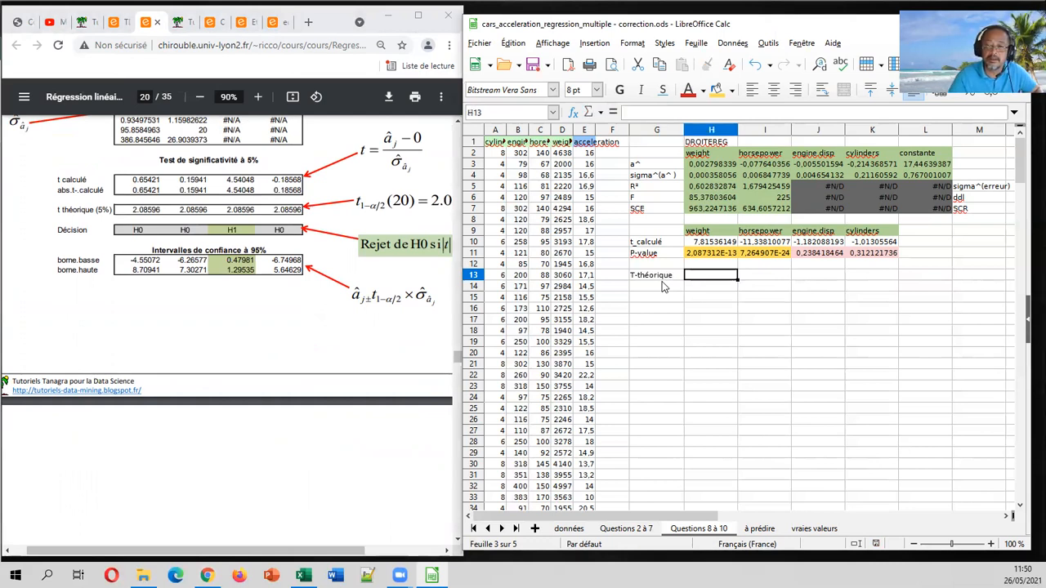
Enter the formula =LOI.STUDENT.INVERSE.BILATERALE(0,05) in H13, beside the T-théorique label.
type("=")
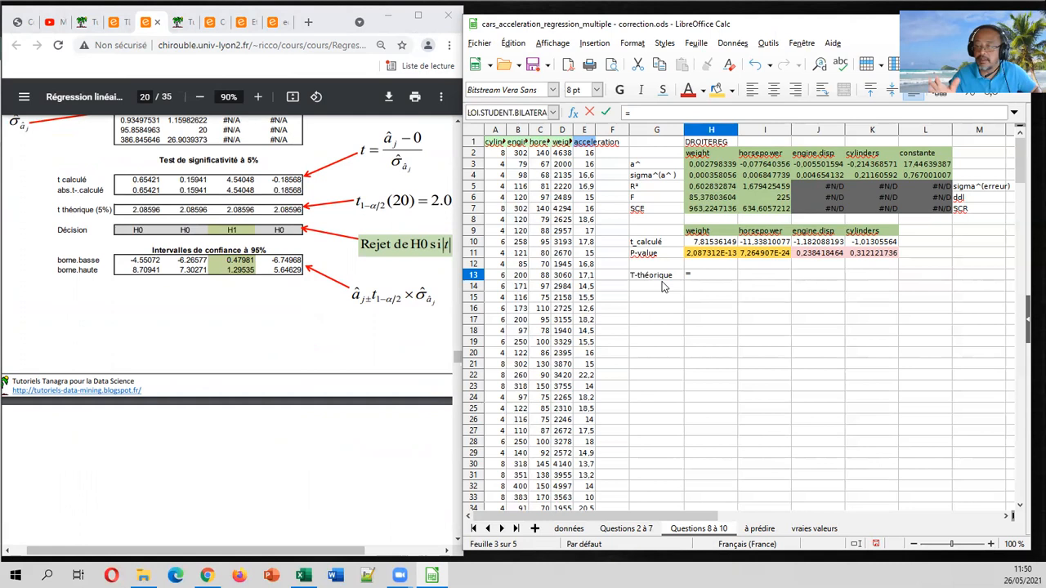
type("l")
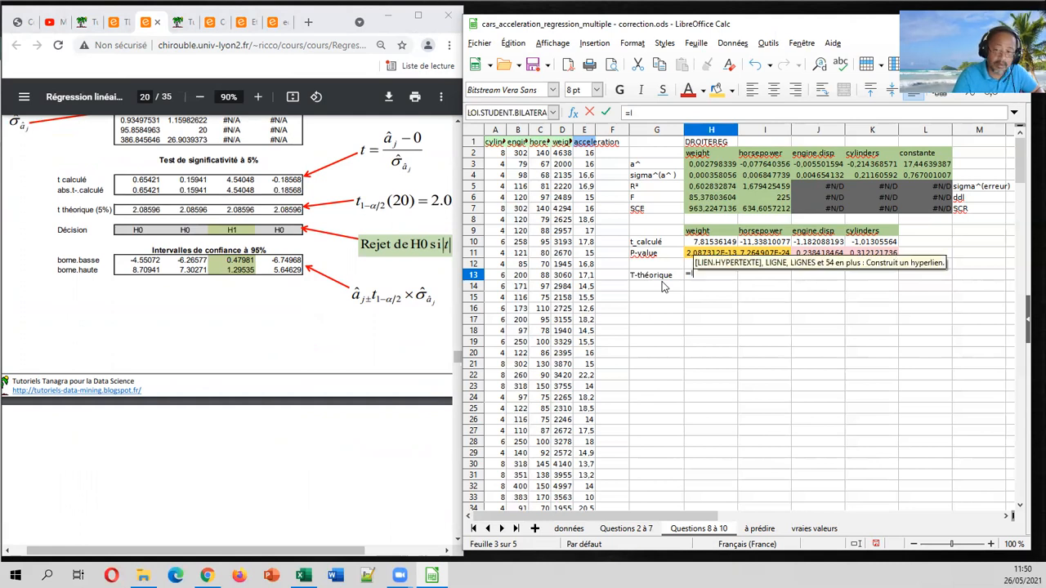
type("oi")
type(".s")
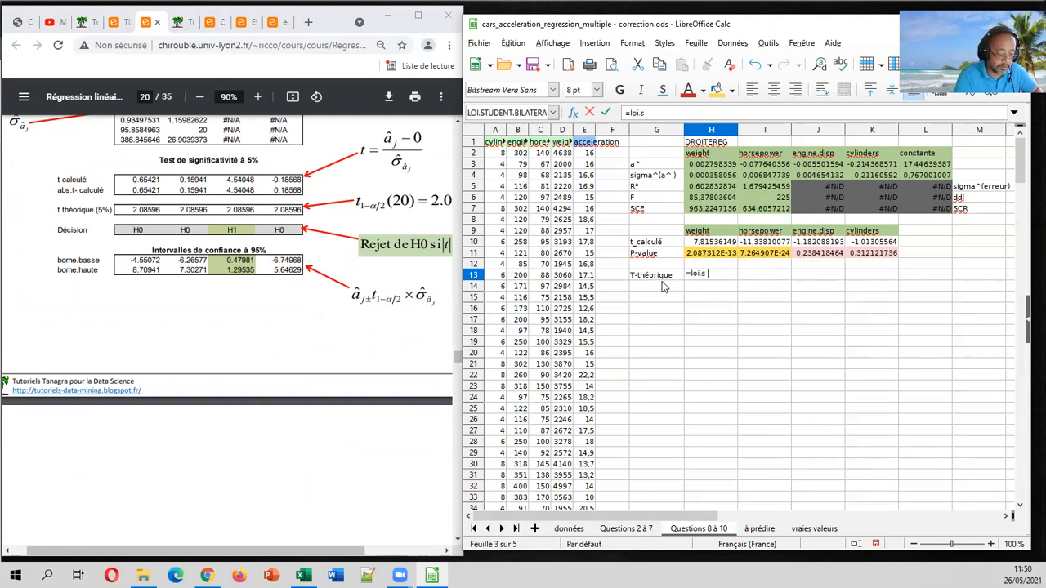
type("tudent.")
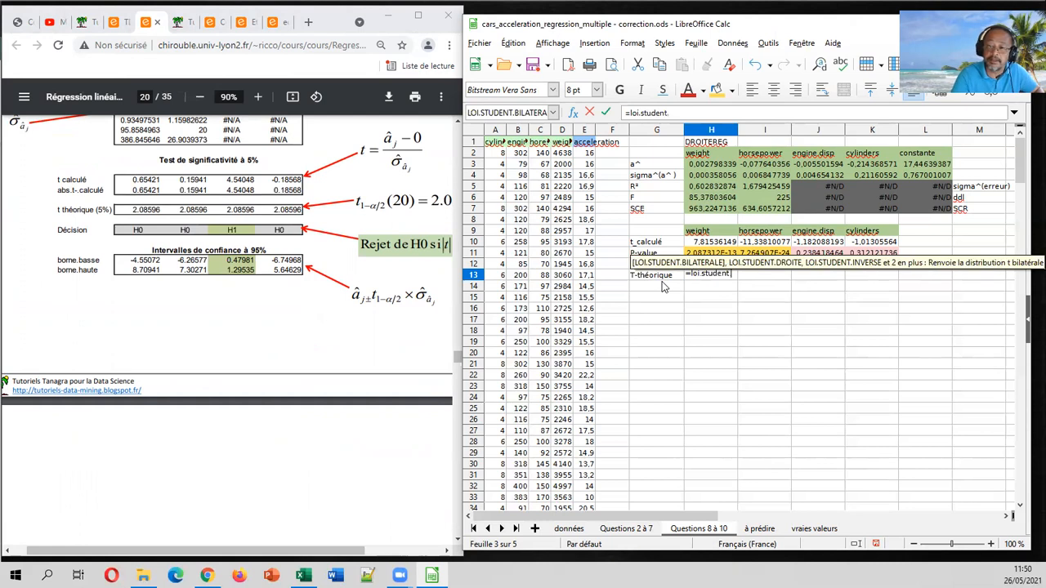
type("inv")
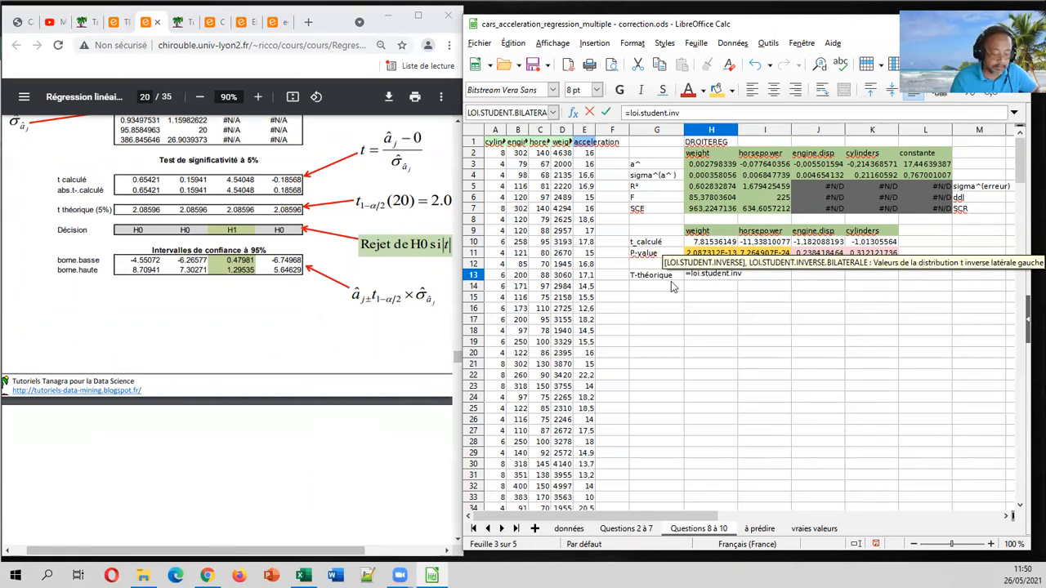
type("erse.bilaterale(")
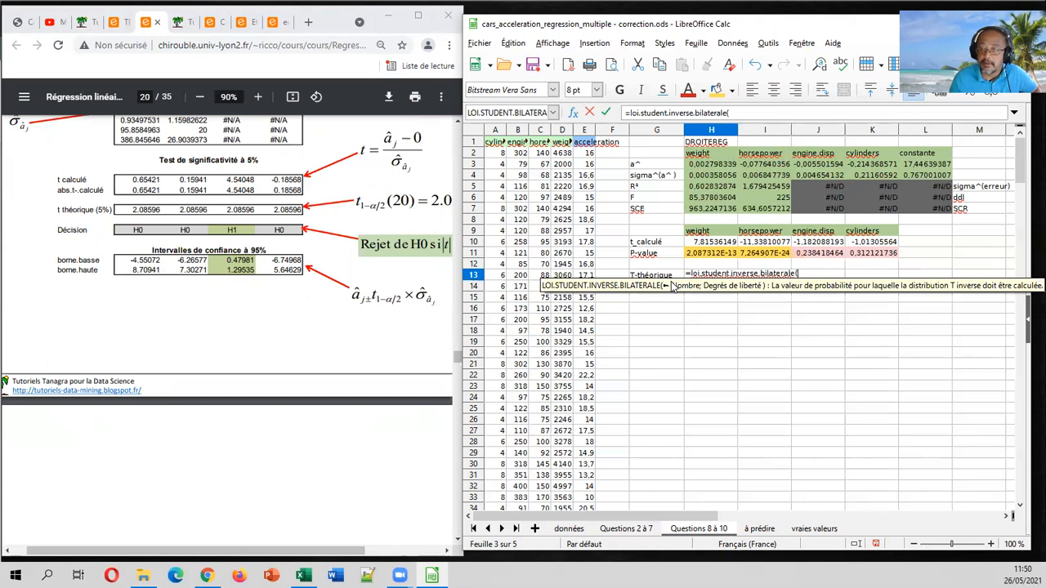
type("0,05)")
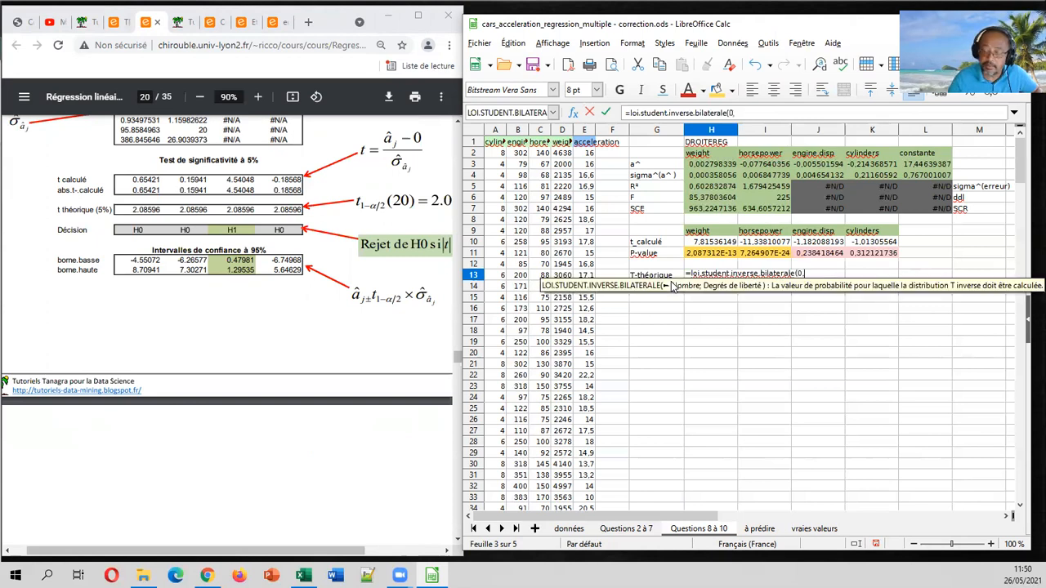
key("Return")
Add the degrees of freedom in I6 as the second argument of the T-théorique formula in H13.
key("Up")
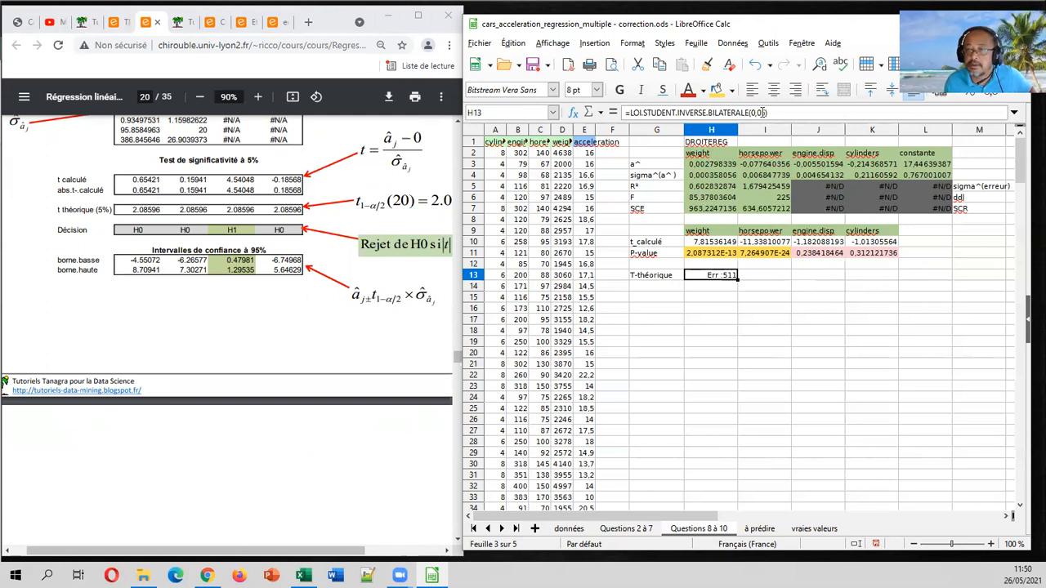
left_click(782, 112)
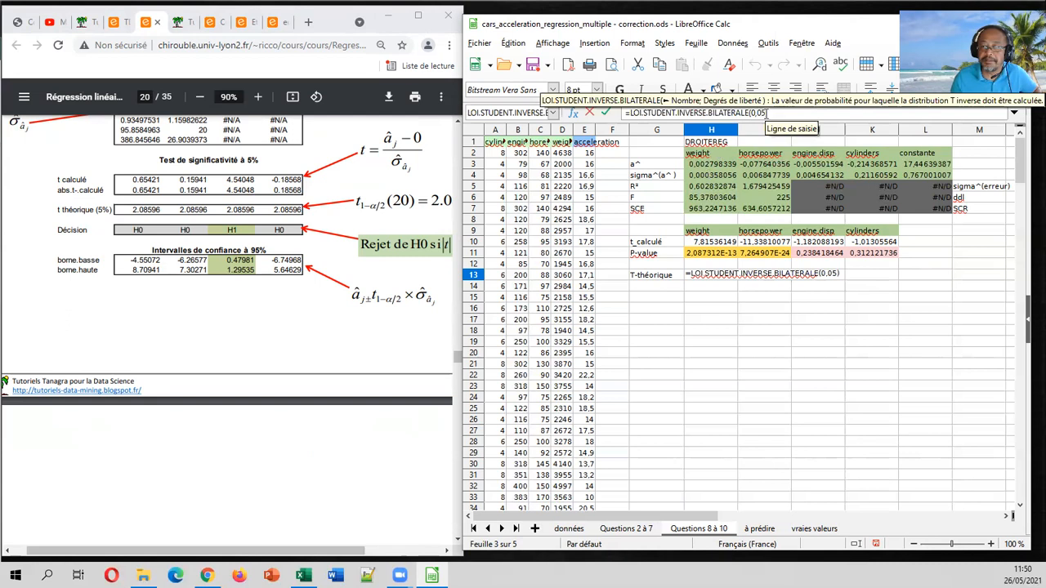
type(";")
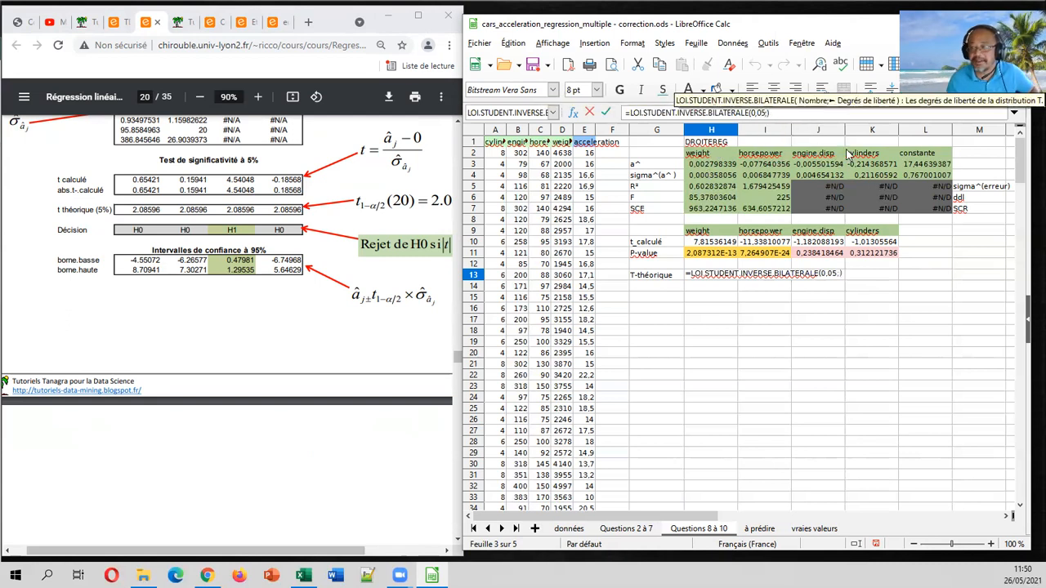
left_click(782, 202)
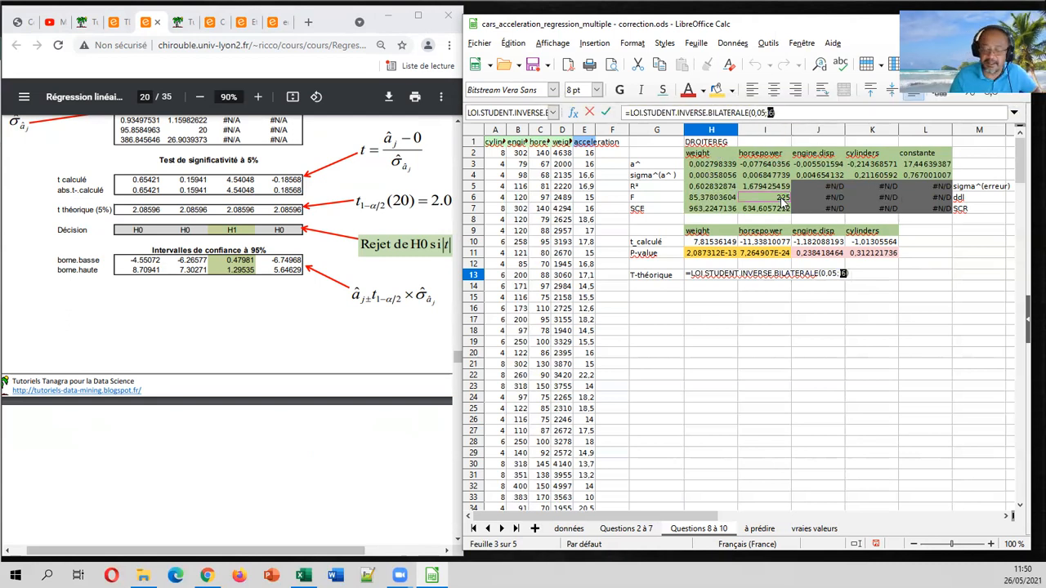
key("Return")
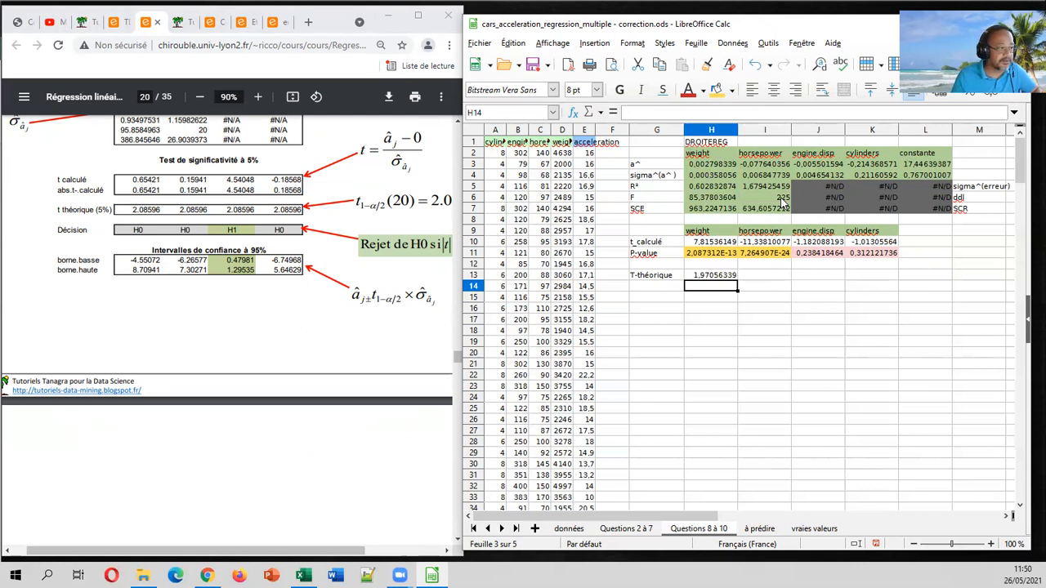
Label the confidence interval rows B.Basse in G15 and B.Haute in G16.
left_click(664, 304)
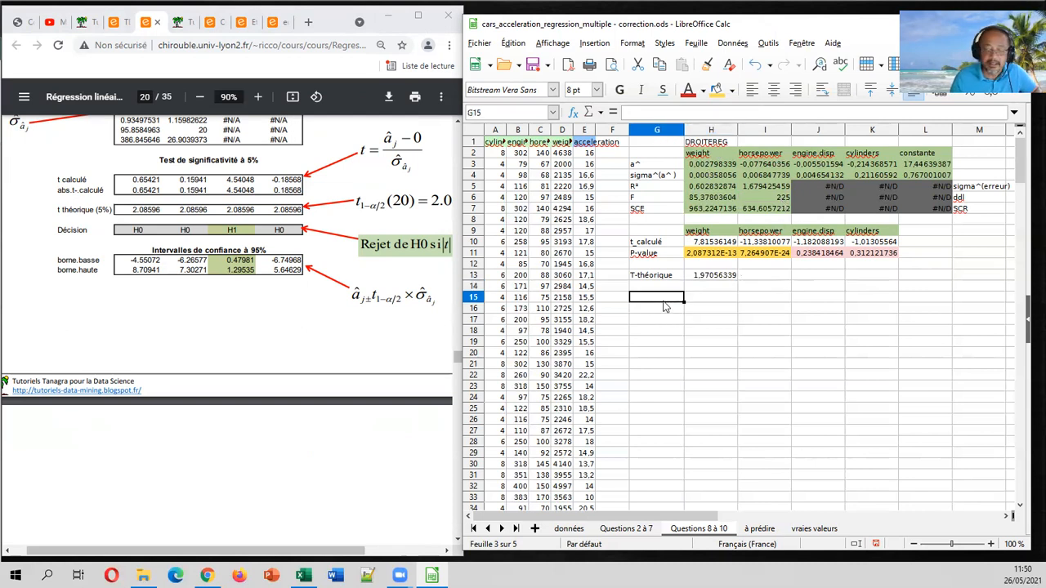
type("B.Basse")
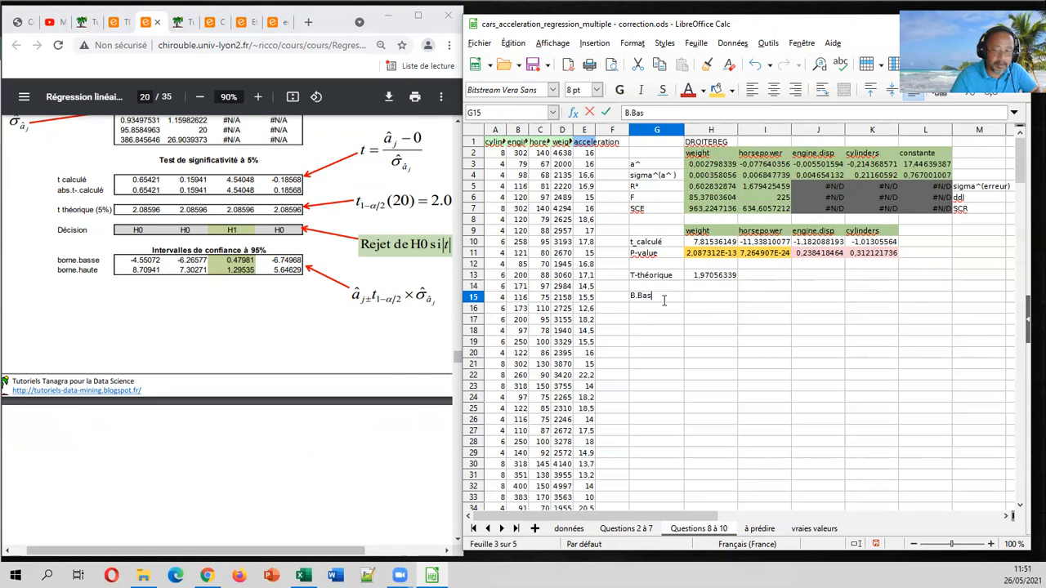
key("Return")
type("B.Haute")
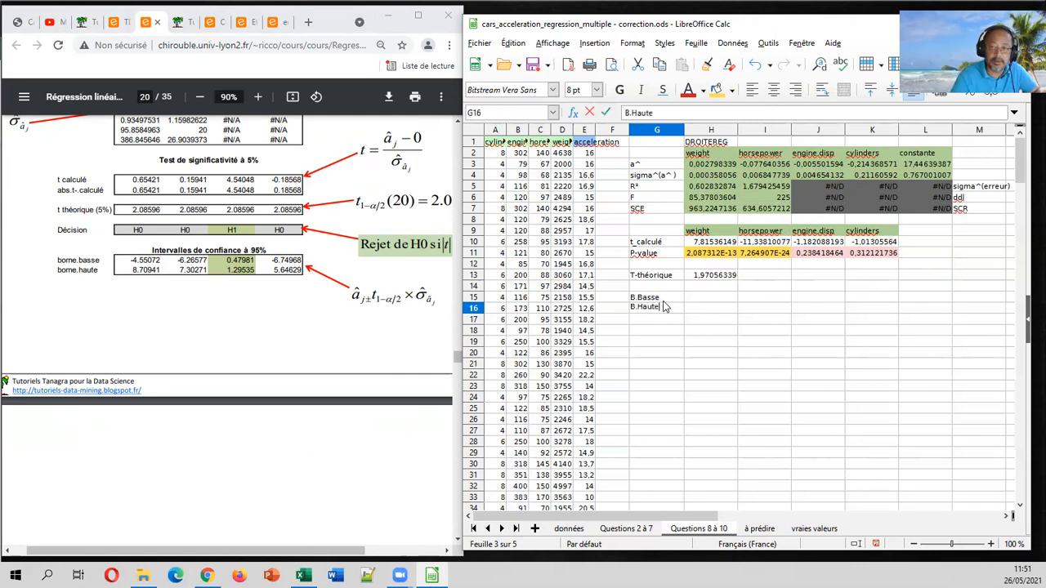
key("Tab")
Compute the lower bound for weight in H15 with the formula =H3-$H$13*H4.
key("Up")
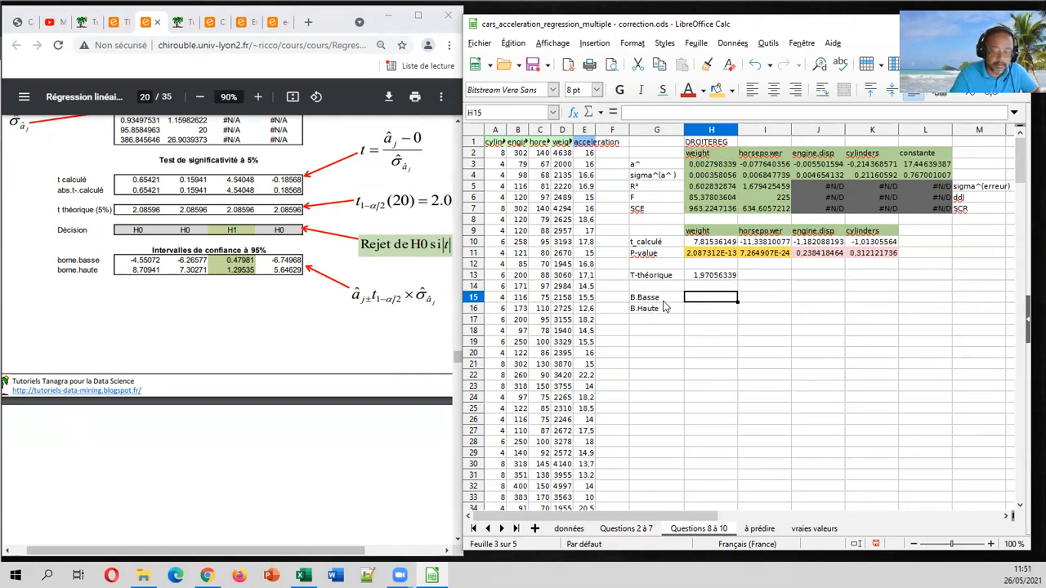
type("=")
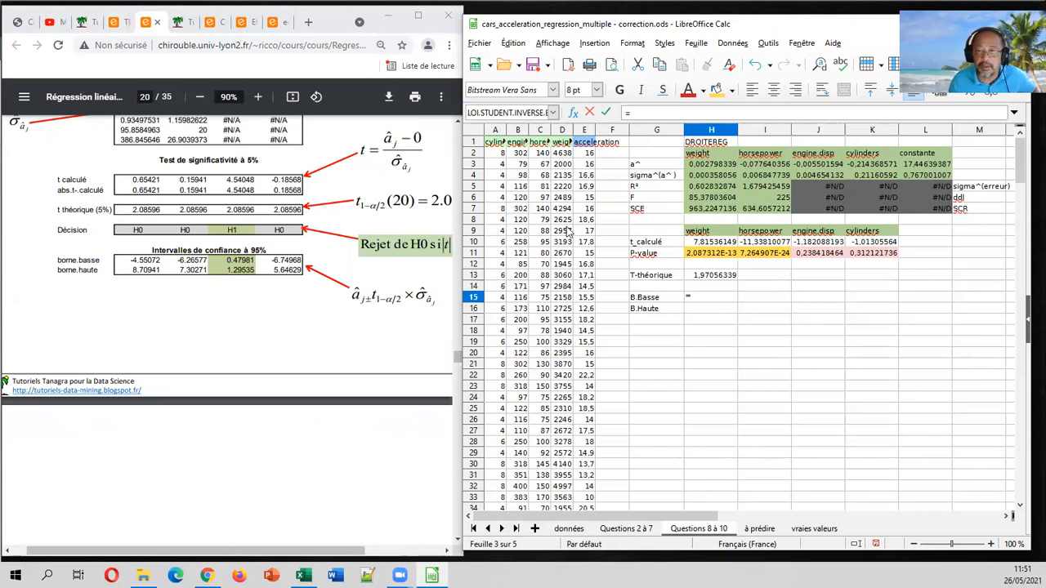
left_click(709, 166)
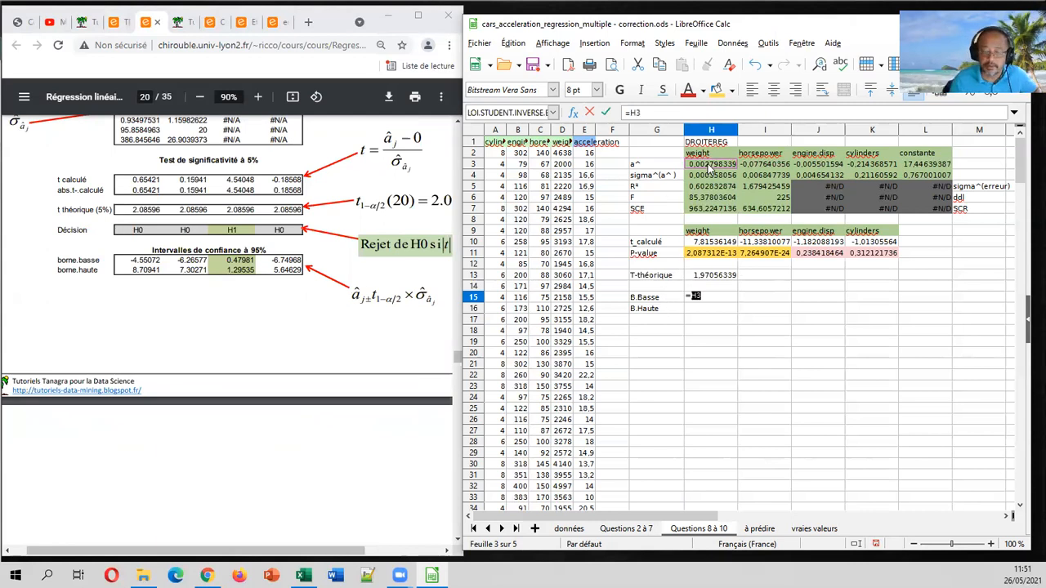
type("-")
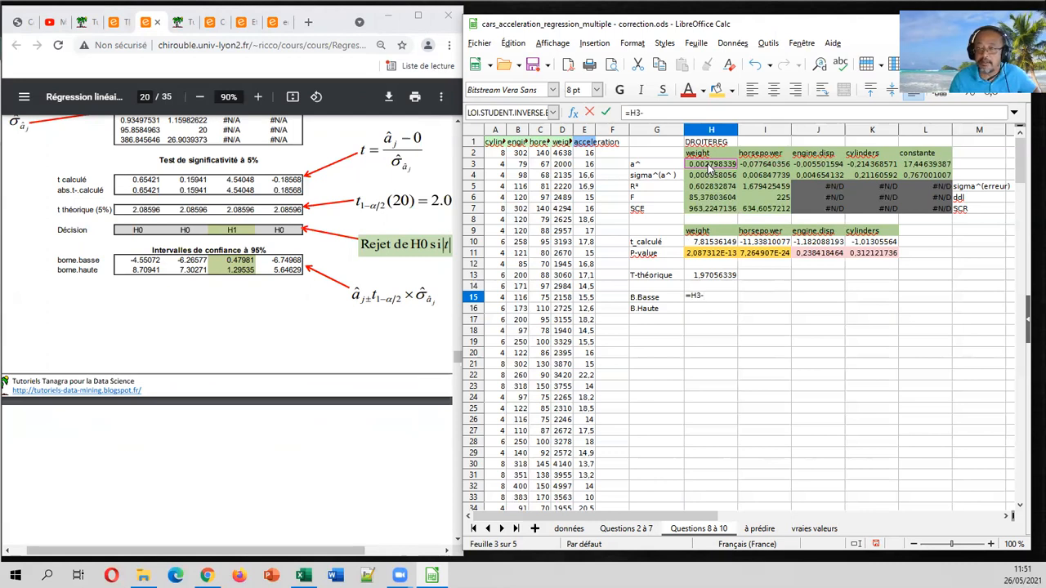
left_click(726, 278)
key("shift+F4")
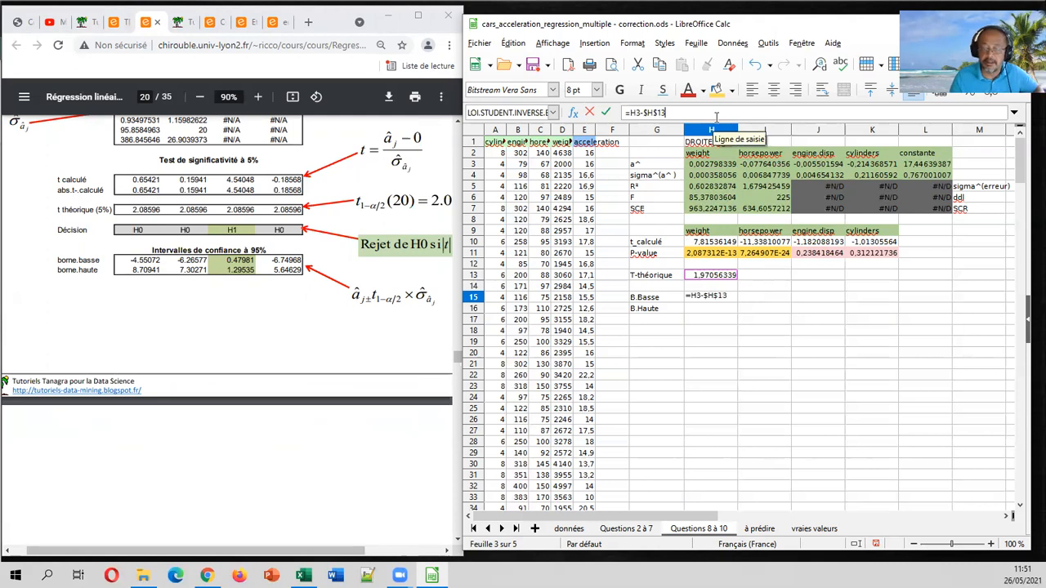
type("*")
left_click(714, 175)
key("Return")
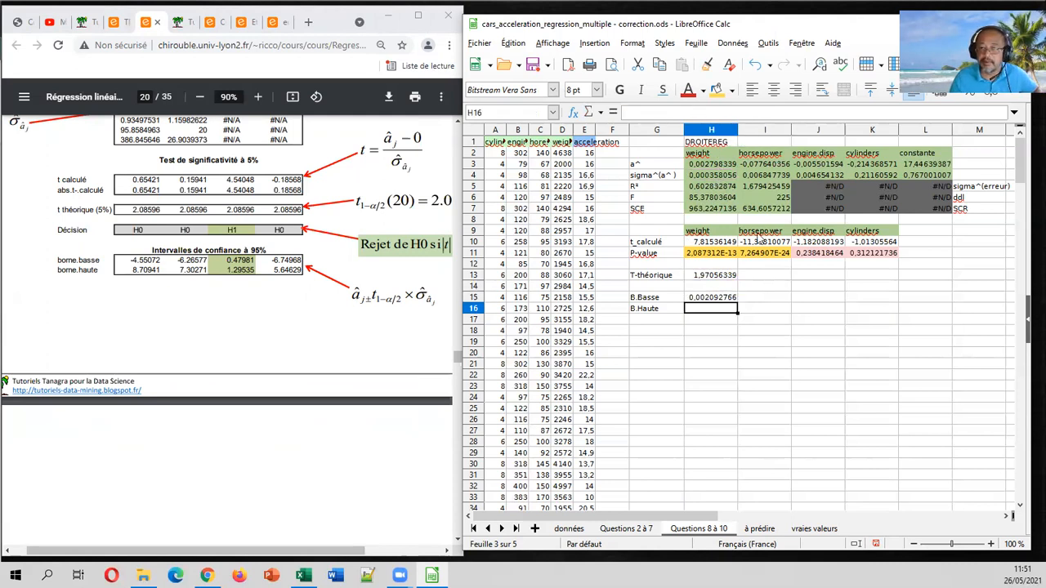
Fill the lower bound formula from H15 across to K15 for the other three variables.
left_click(740, 299)
left_click(734, 297)
left_click_drag(738, 302, 880, 302)
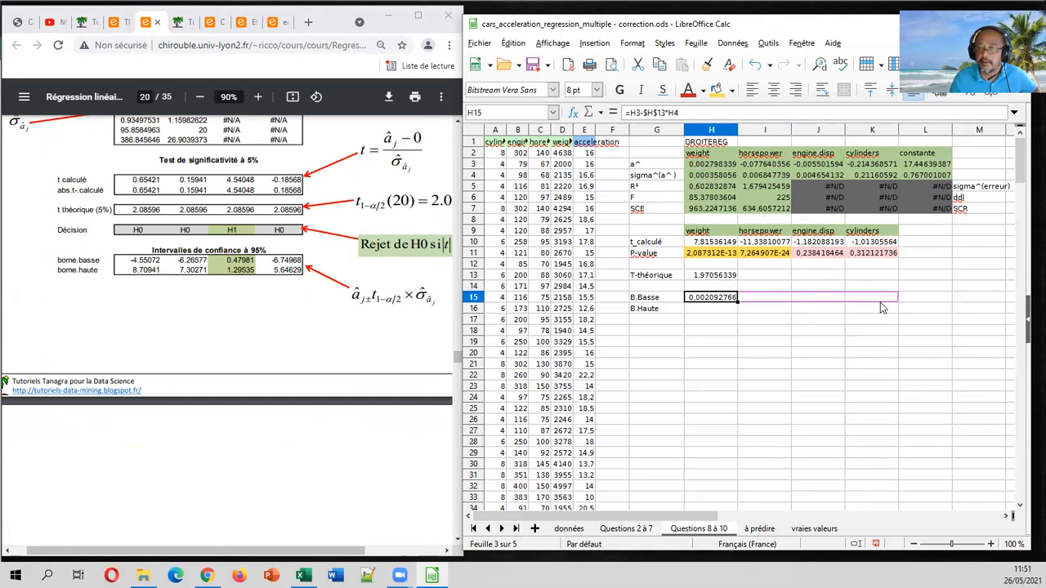
Copy the variable name headers from H9:K9 into row 14, starting at H14, above the interval bounds.
left_click(727, 309)
left_click_drag(734, 232, 853, 237)
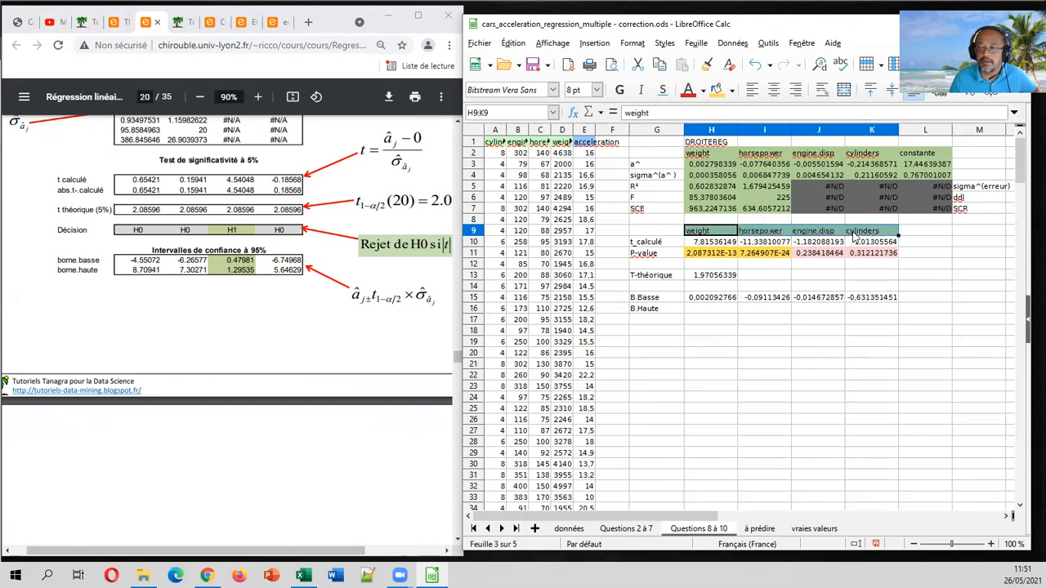
key("ctrl+c")
left_click(717, 287)
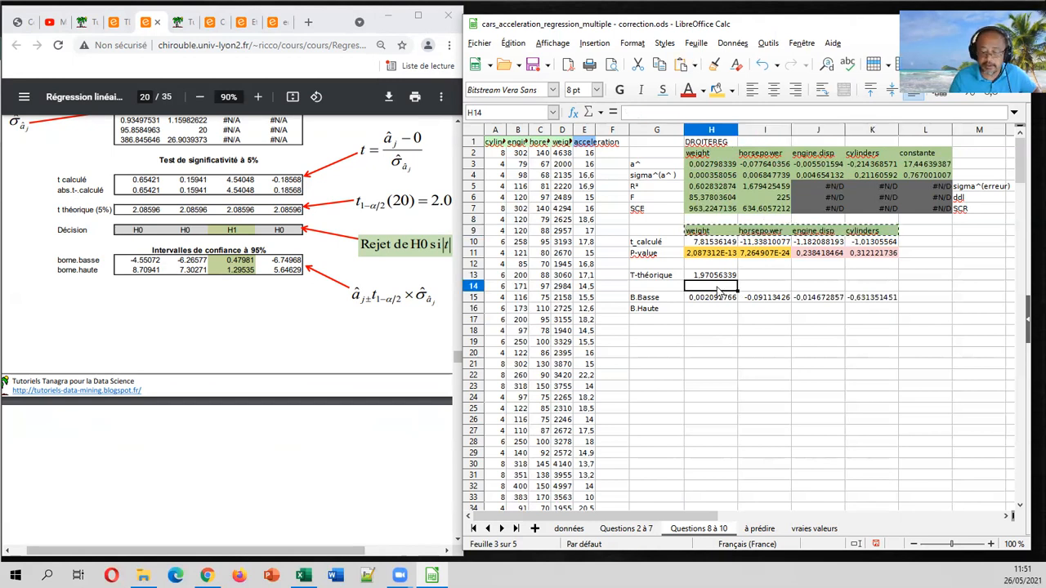
key("ctrl+v")
Compute the upper bound for weight in H16 with the formula =H3+$H$13*H4.
left_click(709, 308)
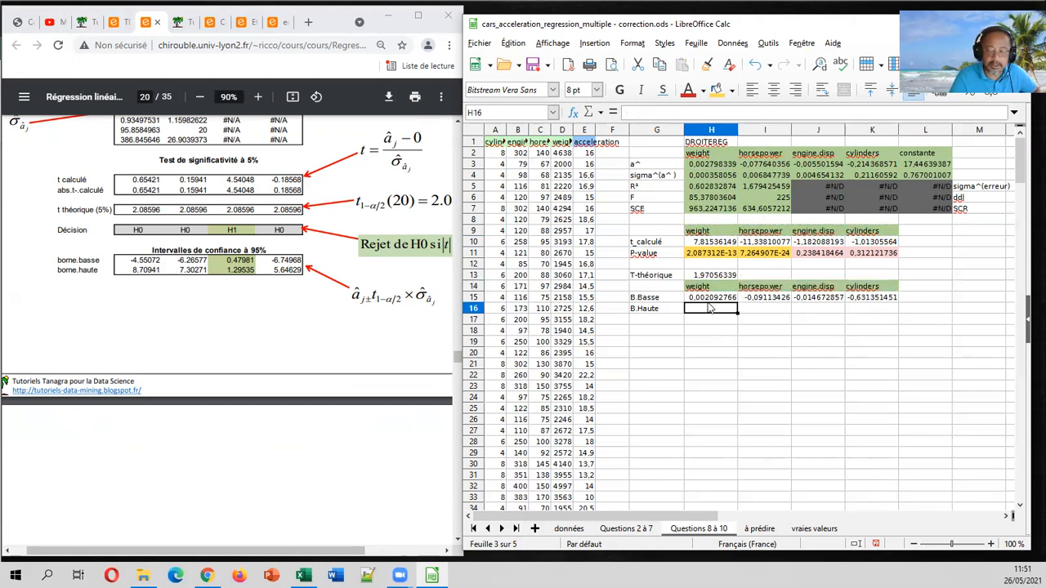
type("=")
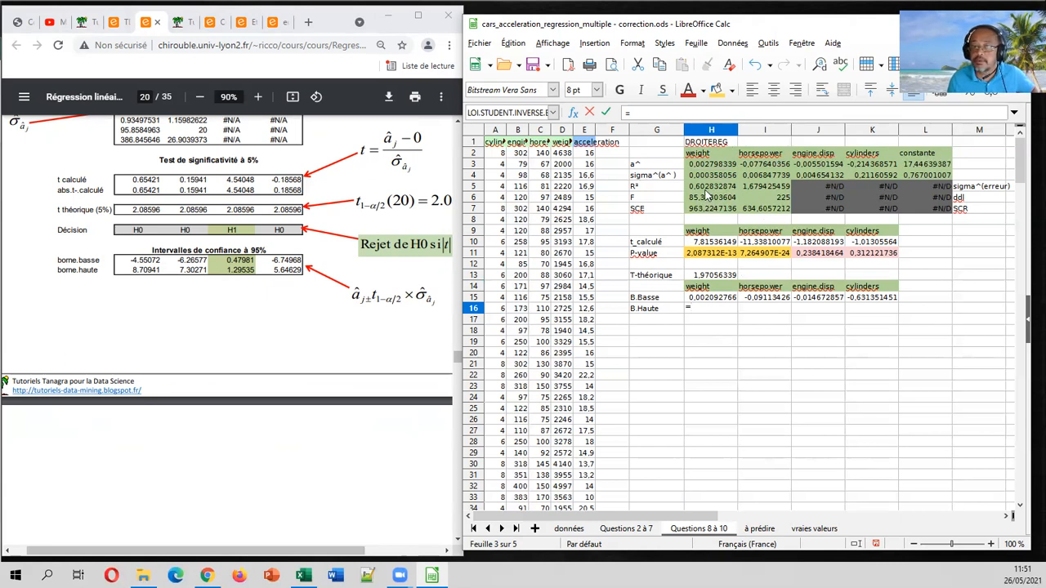
left_click(704, 165)
type("+")
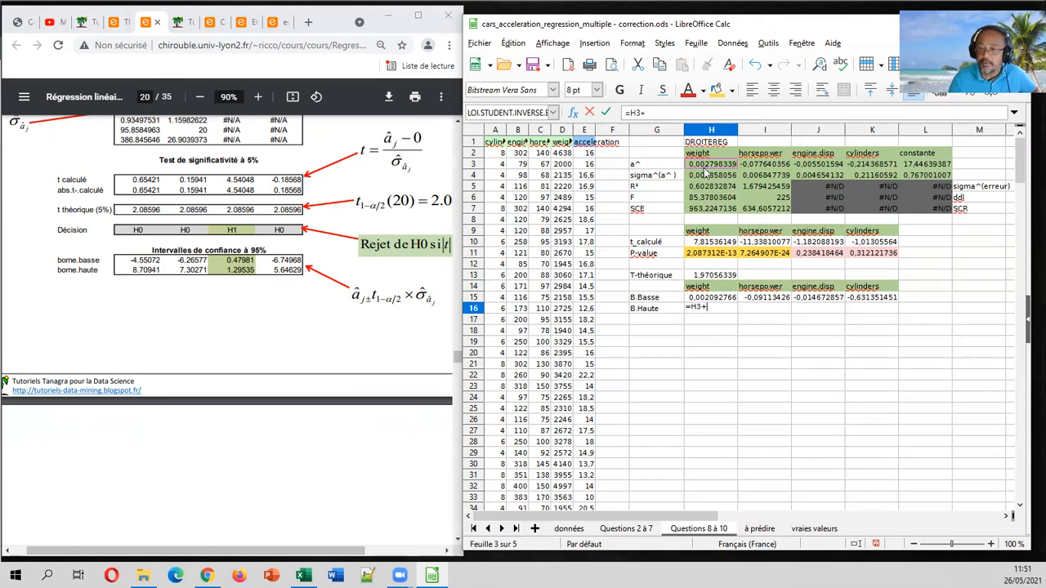
left_click(708, 277)
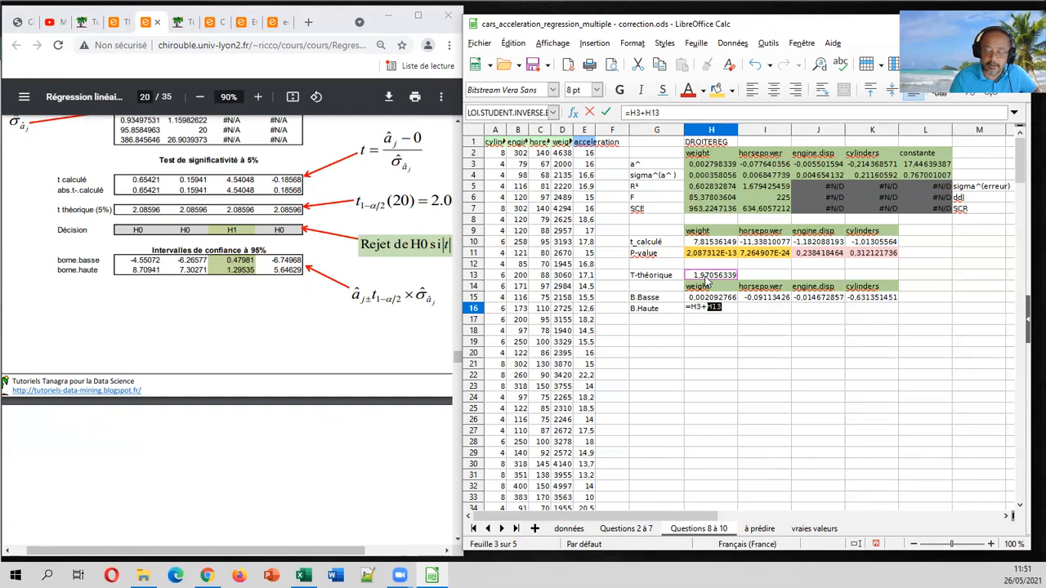
key("F4")
type("*")
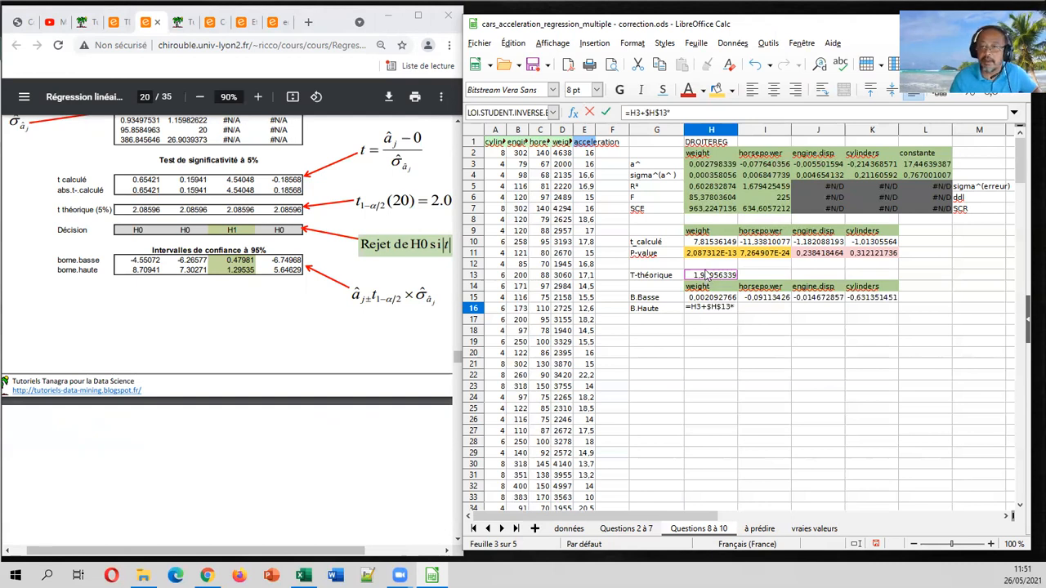
left_click(708, 174)
key("Return")
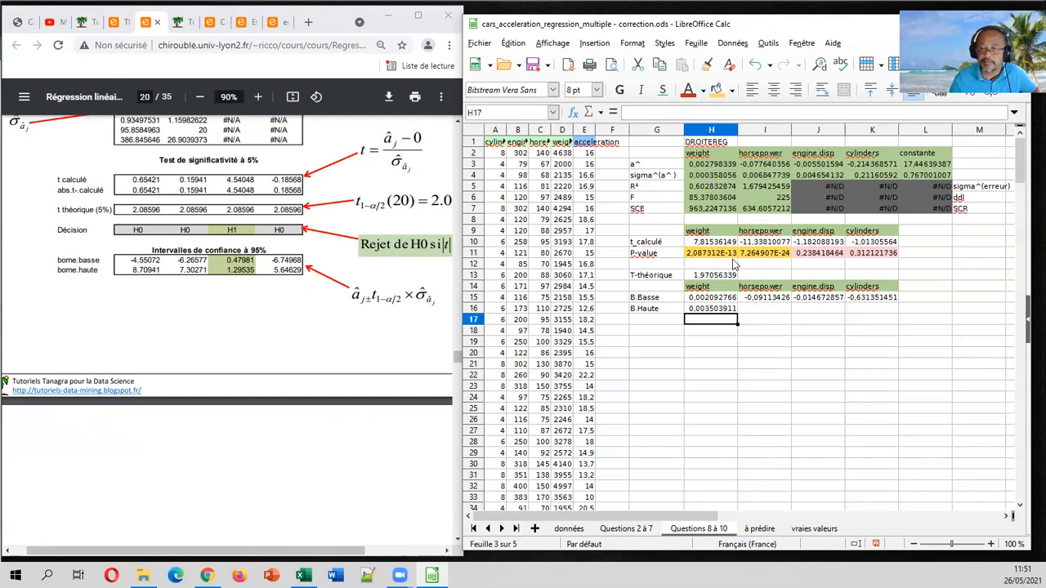
Fill the upper bound formula from H16 across to K16 for the other three variables.
left_click(735, 311)
left_click_drag(743, 314, 886, 313)
left_click(759, 347)
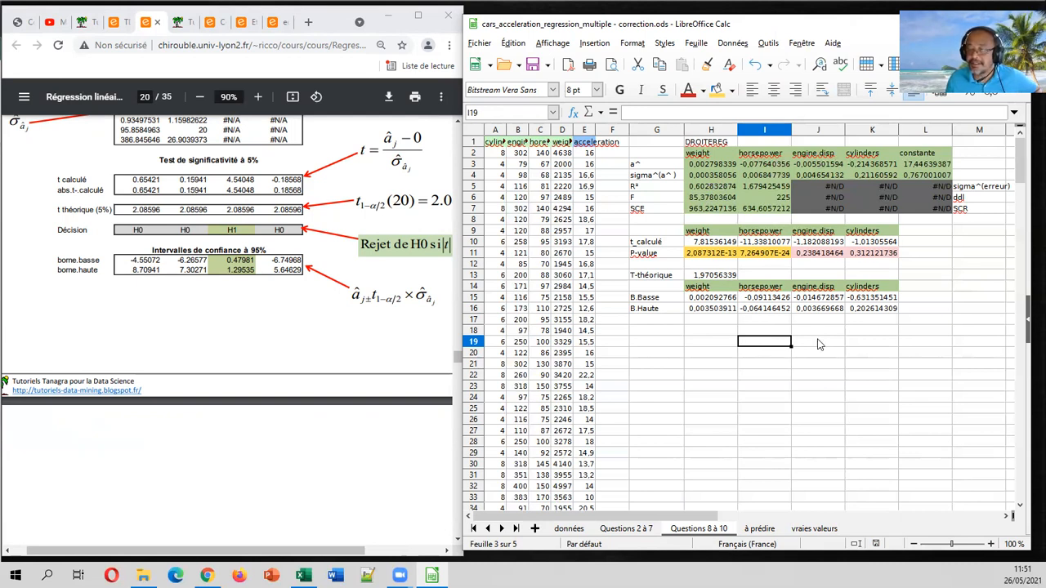
Shade the engine.disp interval bounds in J15:J16 with the light purple 4 background colour.
left_click_drag(823, 299, 825, 309)
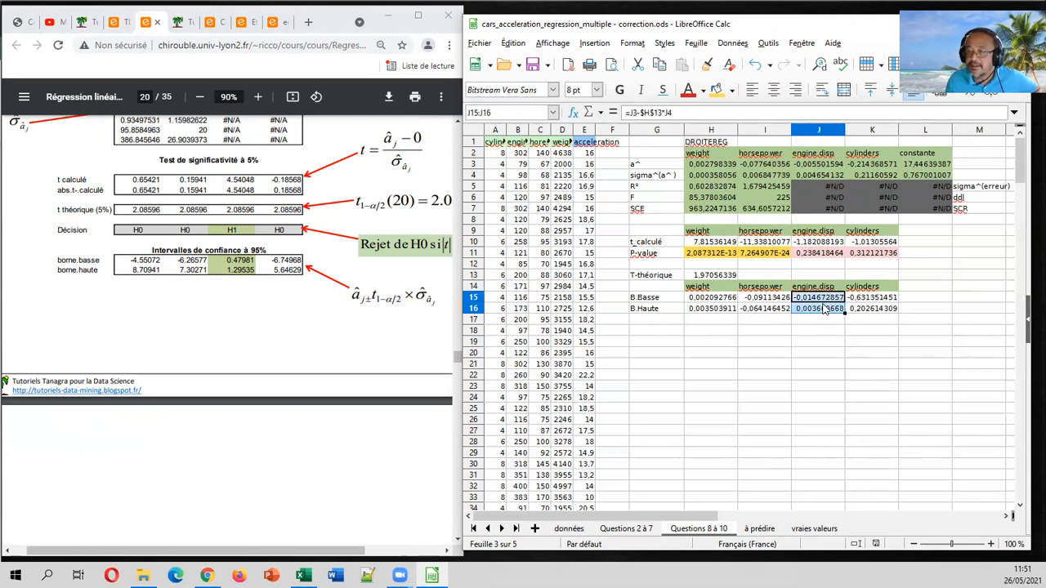
left_click(734, 91)
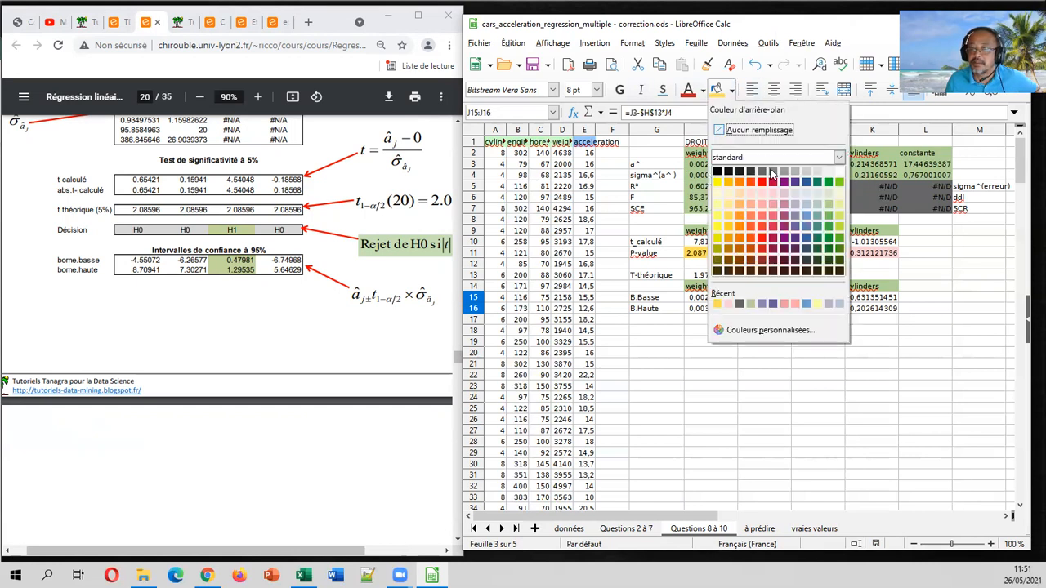
left_click(783, 193)
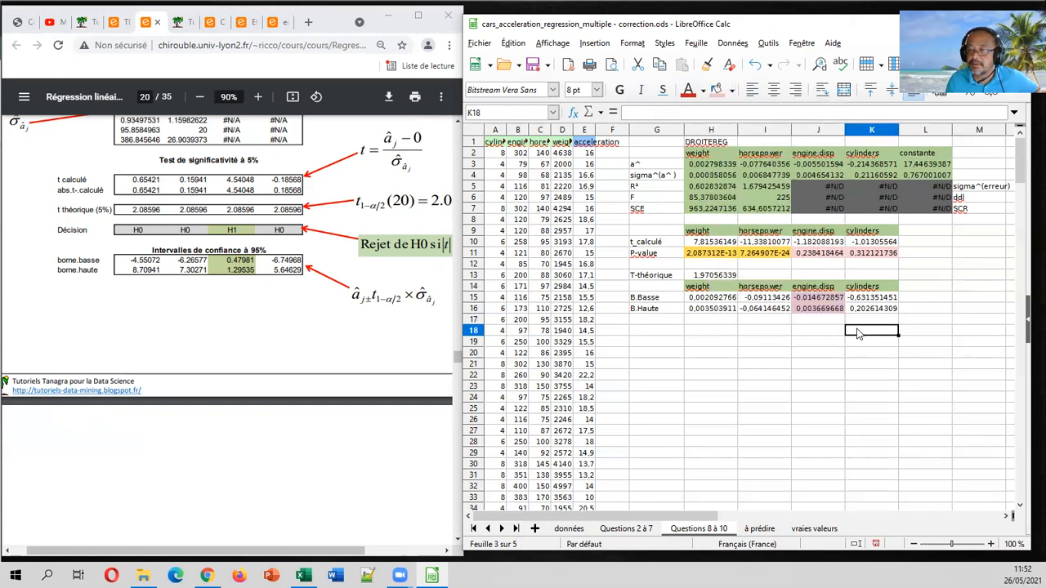
Shade the cylinders interval bounds in K15:K16 with a pink background colour.
left_click(864, 301)
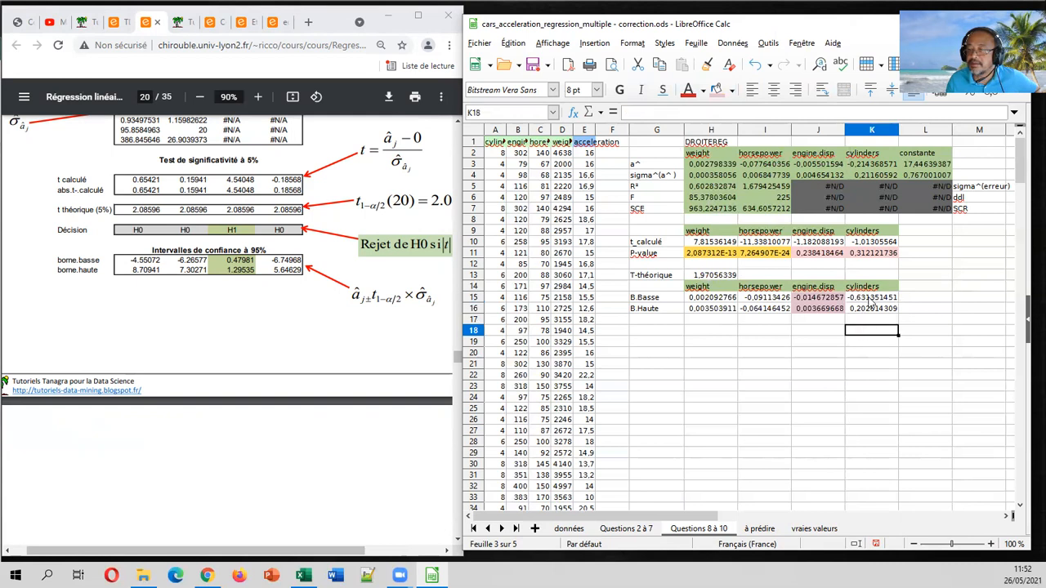
left_click_drag(865, 298, 869, 310)
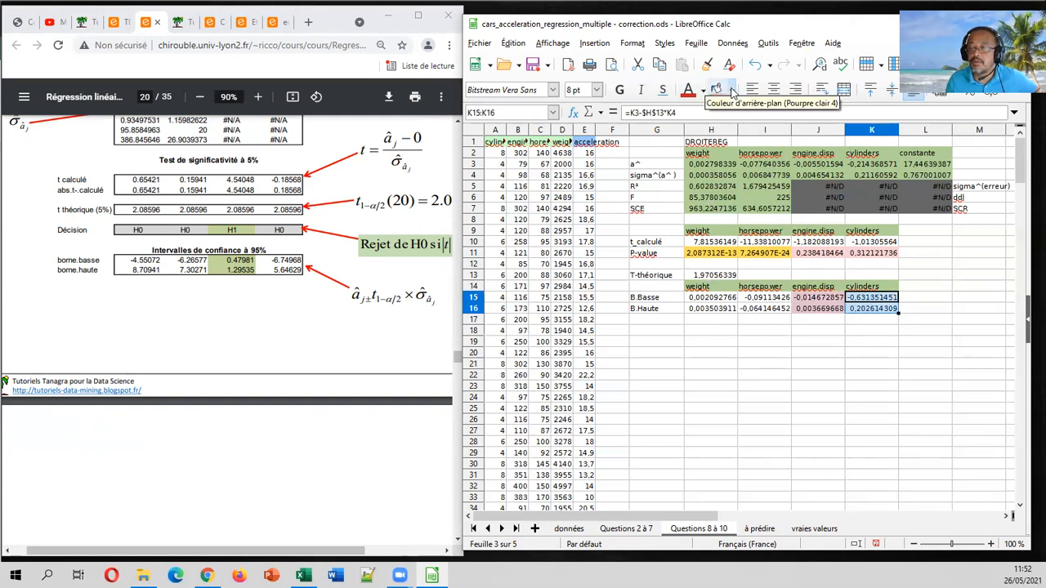
left_click(731, 90)
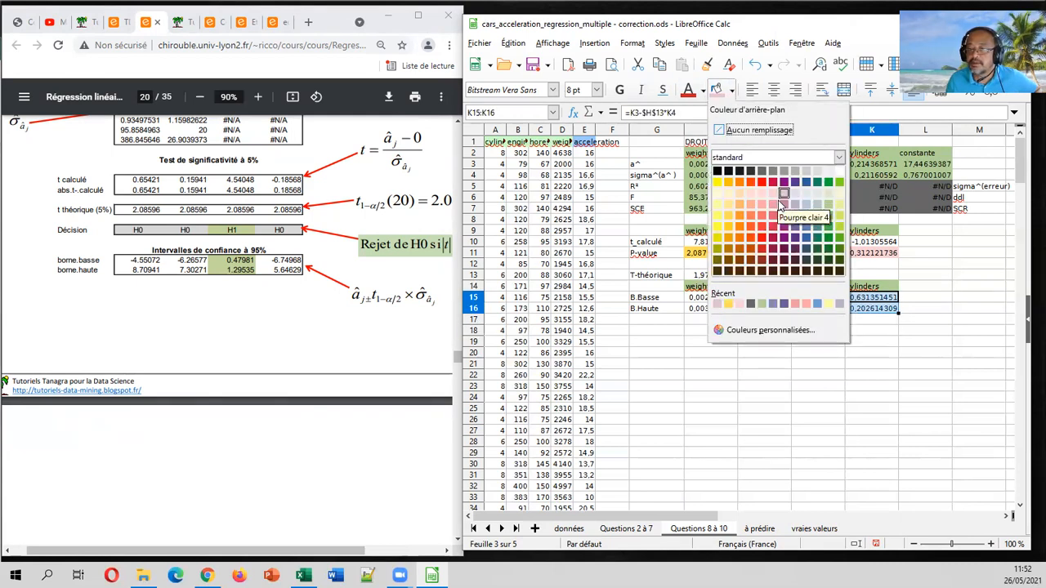
left_click(772, 204)
left_click(820, 342)
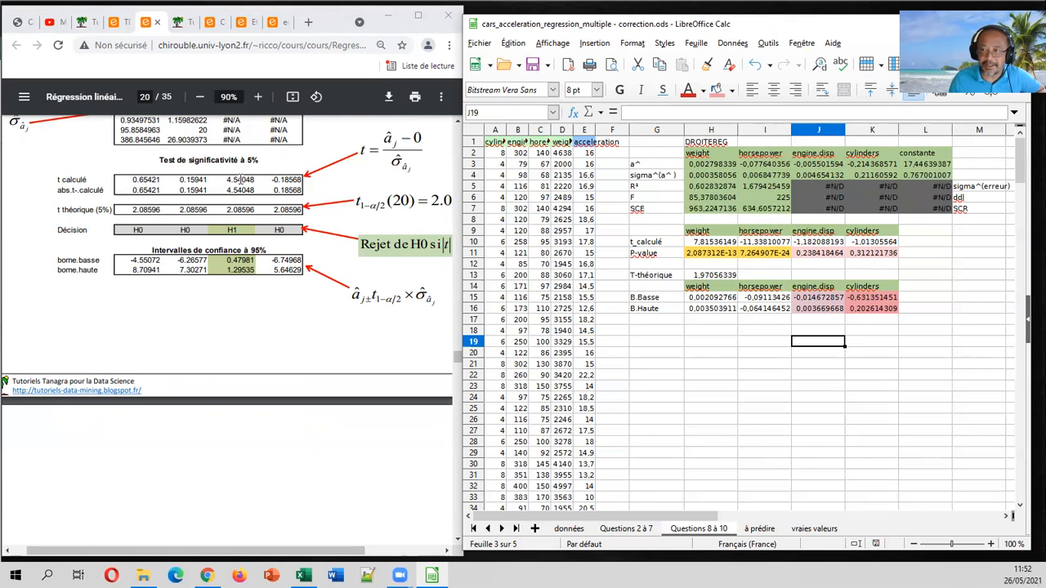
Switch to the TD Econométrie exercise sheet in the browser and read question 11 on the residual plot.
left_click(350, 315)
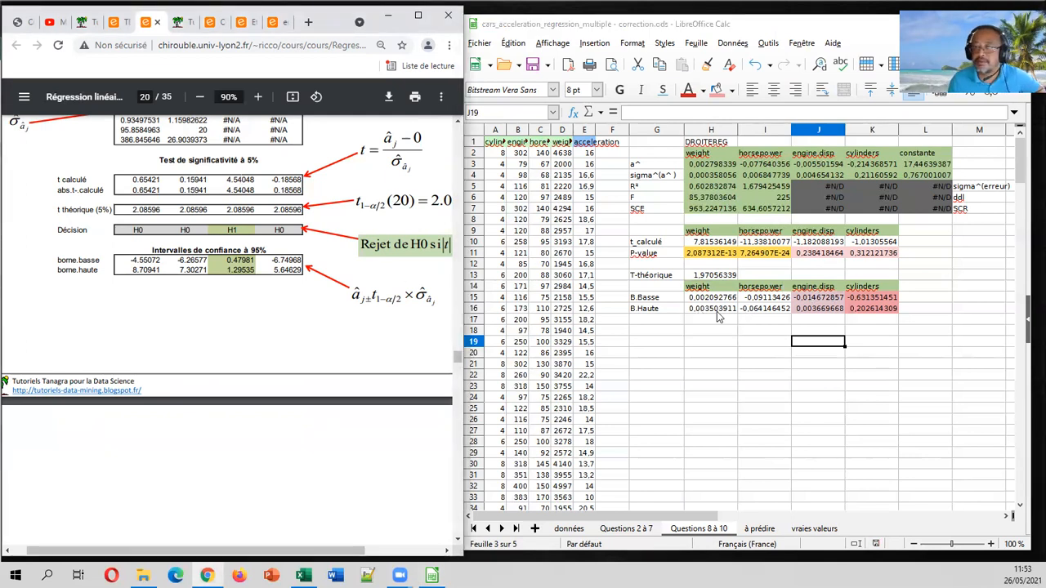
left_click(115, 22)
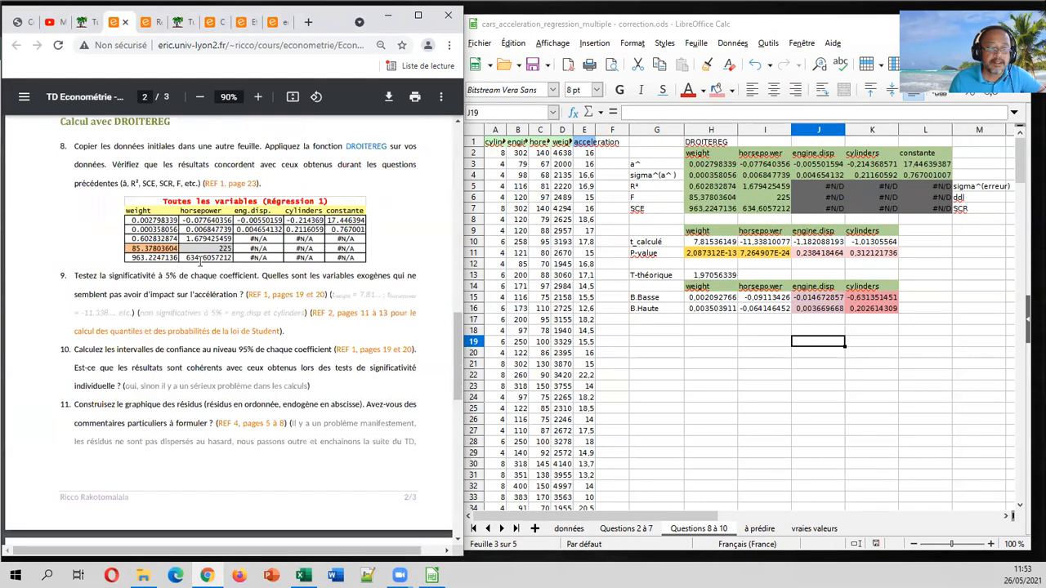
scroll(144, 391, "down", 2)
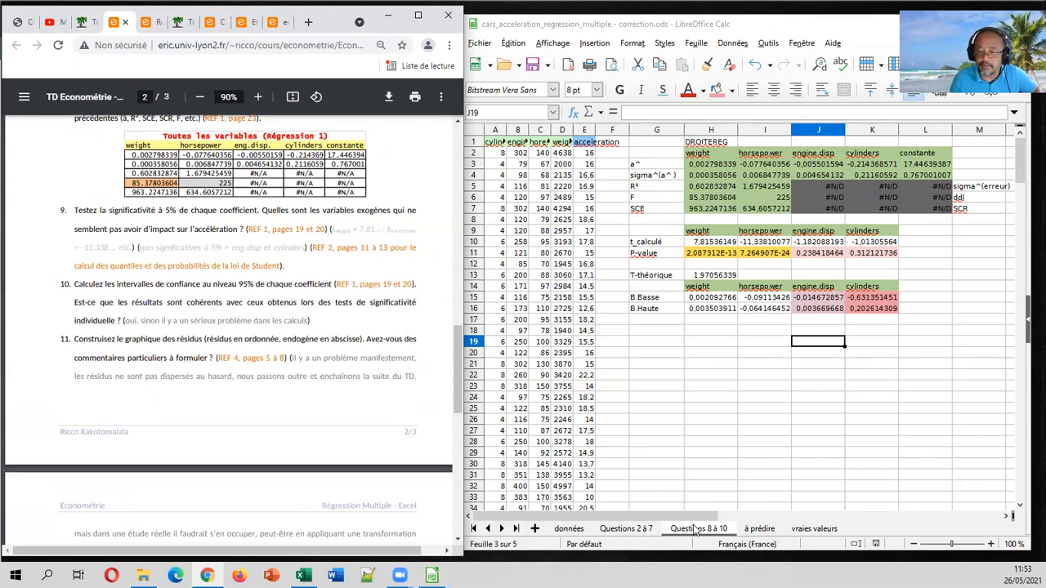
Add a new sheet at the end of the workbook and name it Question 11.
left_click(535, 529)
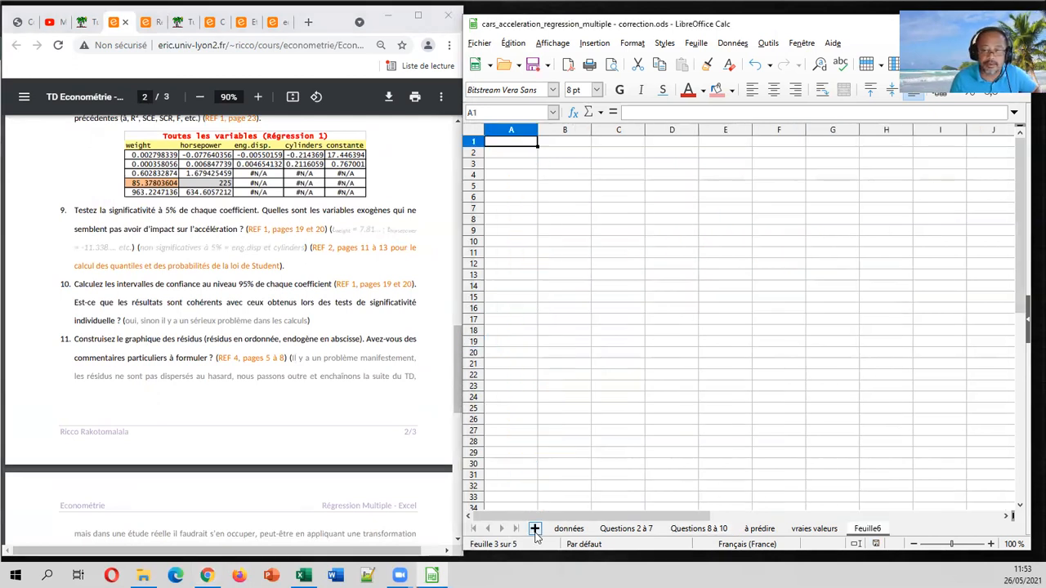
double_click(869, 529)
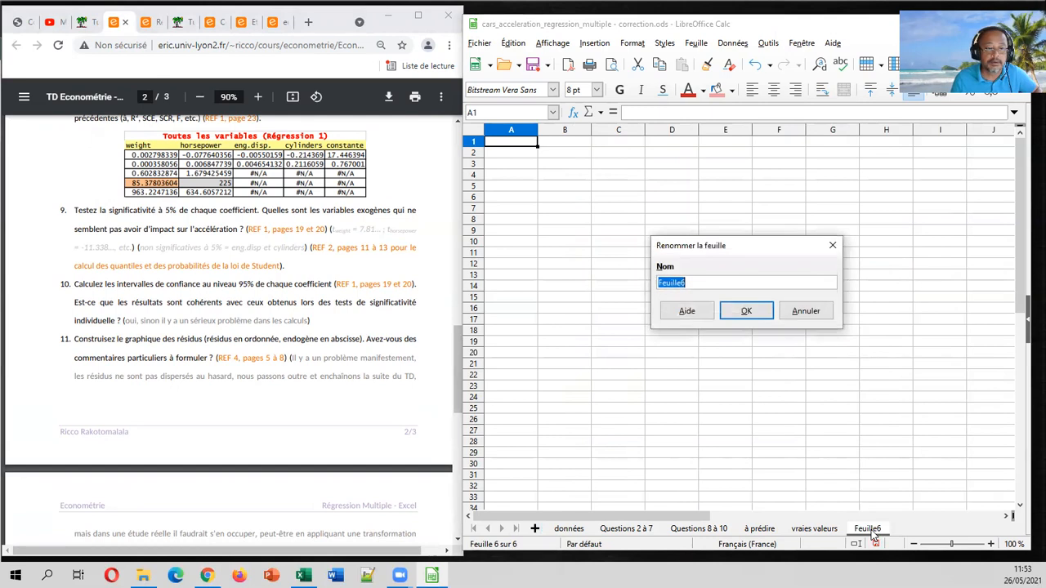
type("Question 11")
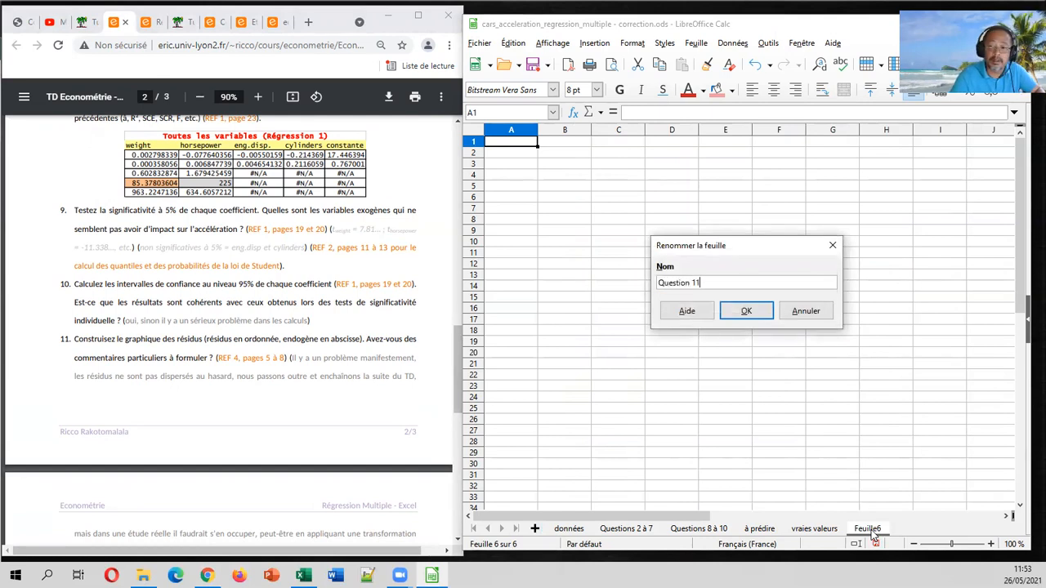
key("Return")
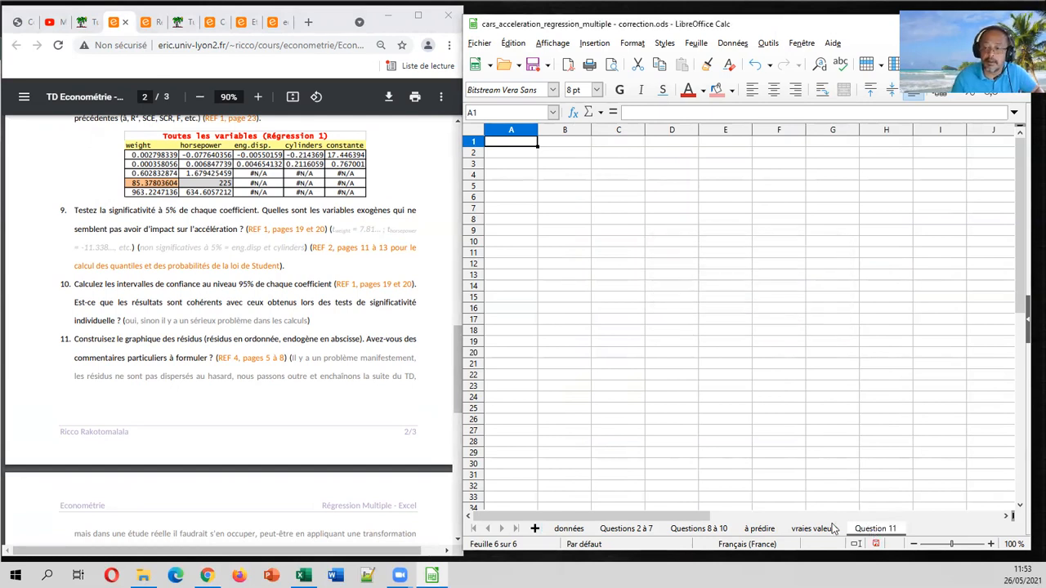
Copy the entire acceleration, Y^ and Résidus columns (F to H) from the Questions 2 à 7 sheet.
left_click(623, 529)
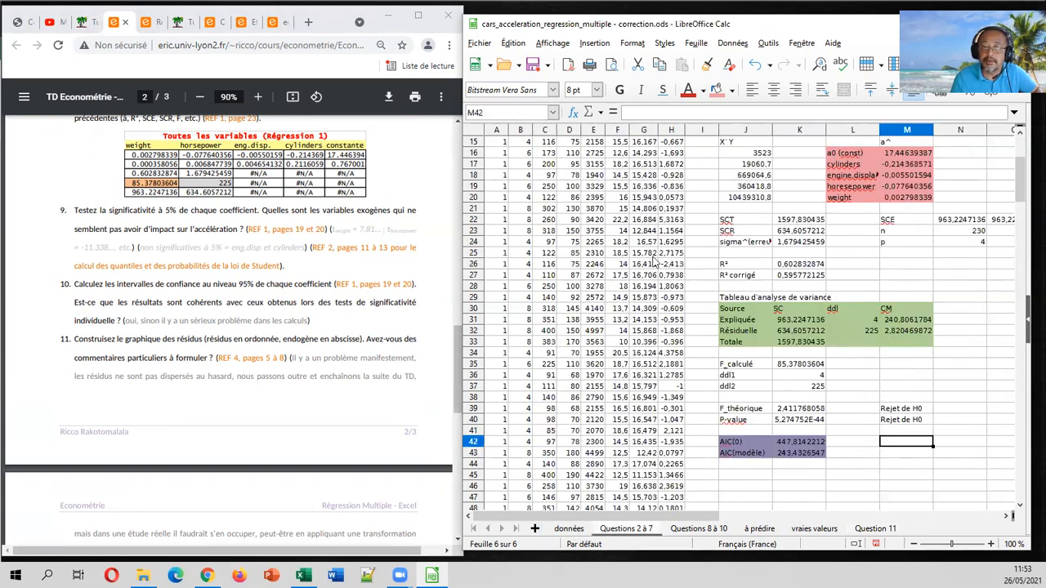
scroll(645, 234, "up", 7)
left_click_drag(620, 131, 670, 134)
right_click(668, 135)
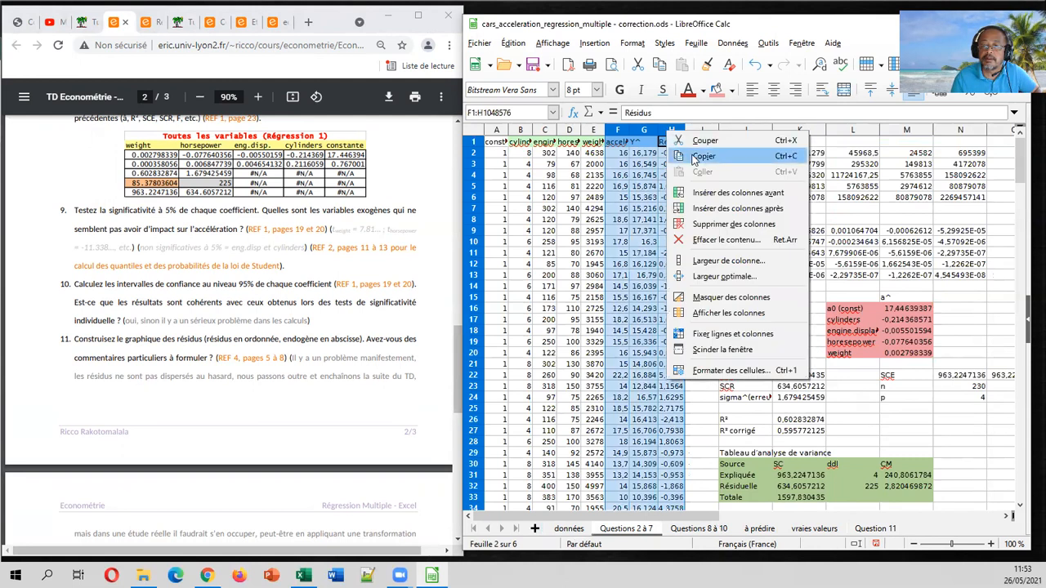
left_click(688, 152)
Try to paste the copied columns at A1 of the Question 11 sheet as text, numbers and dates, with transposition enabled.
left_click(875, 529)
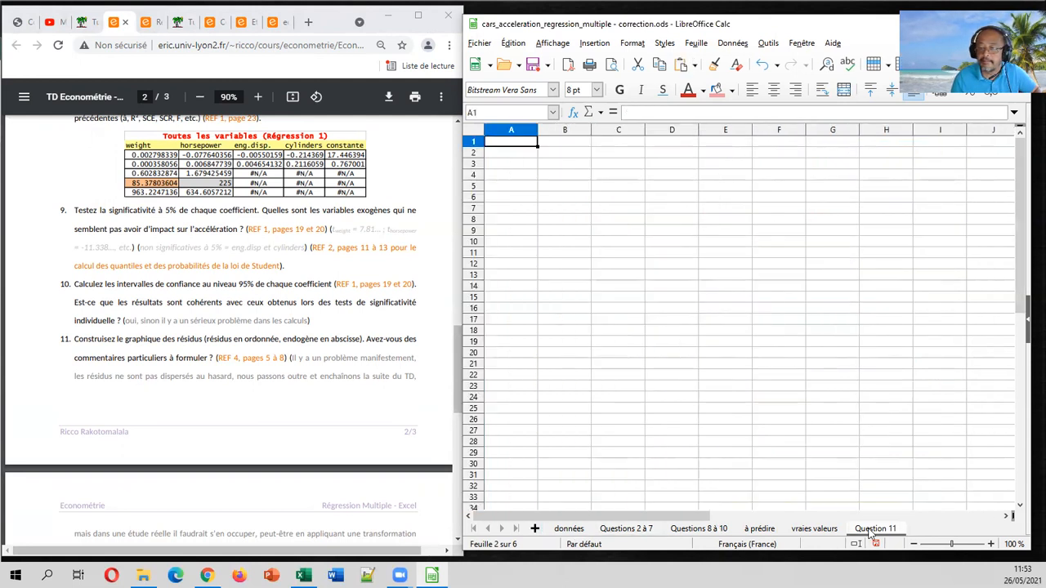
right_click(516, 150)
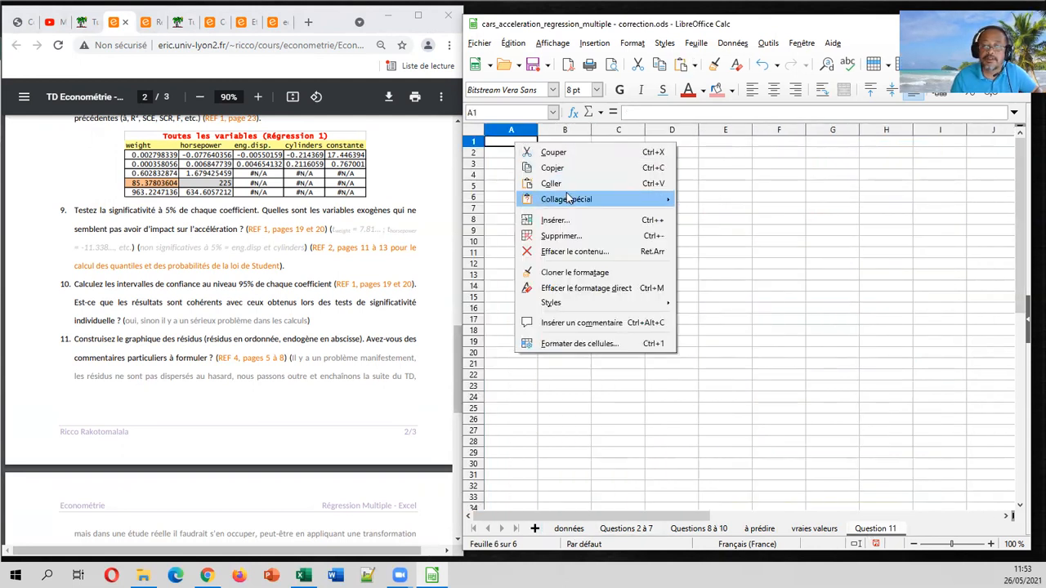
mouse_move(590, 199)
left_click(725, 270)
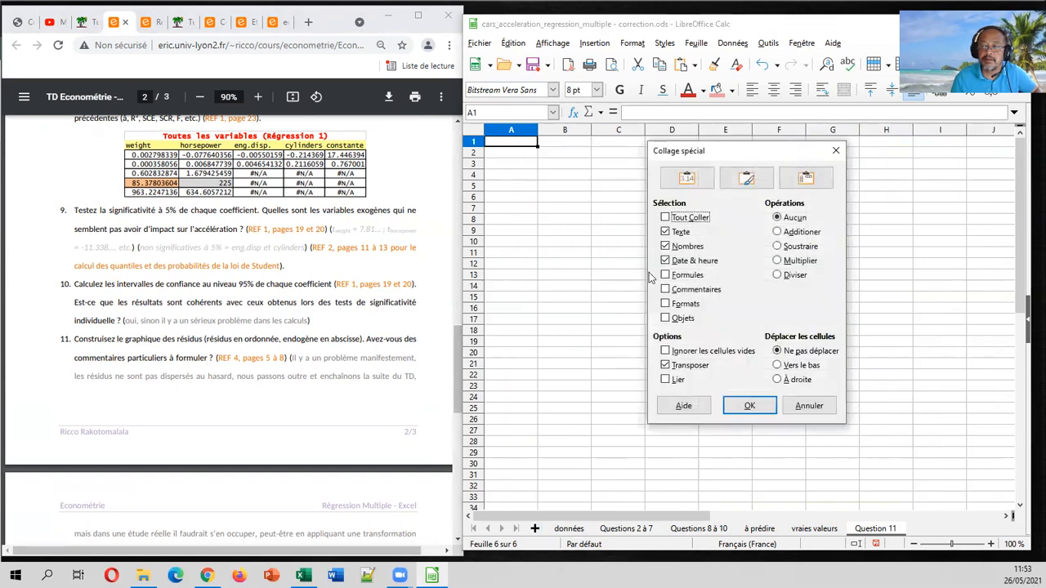
left_click(755, 407)
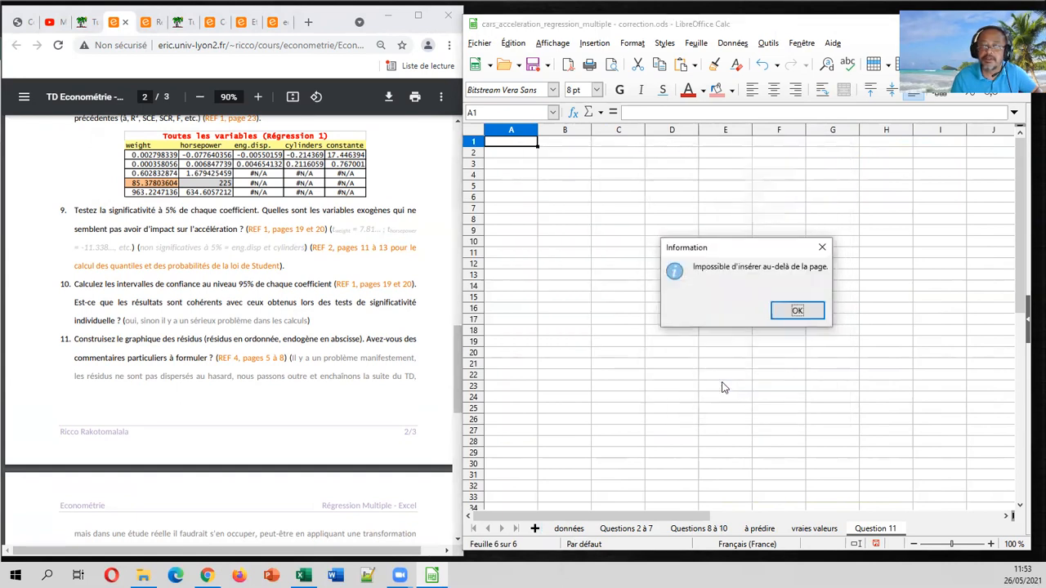
left_click(794, 311)
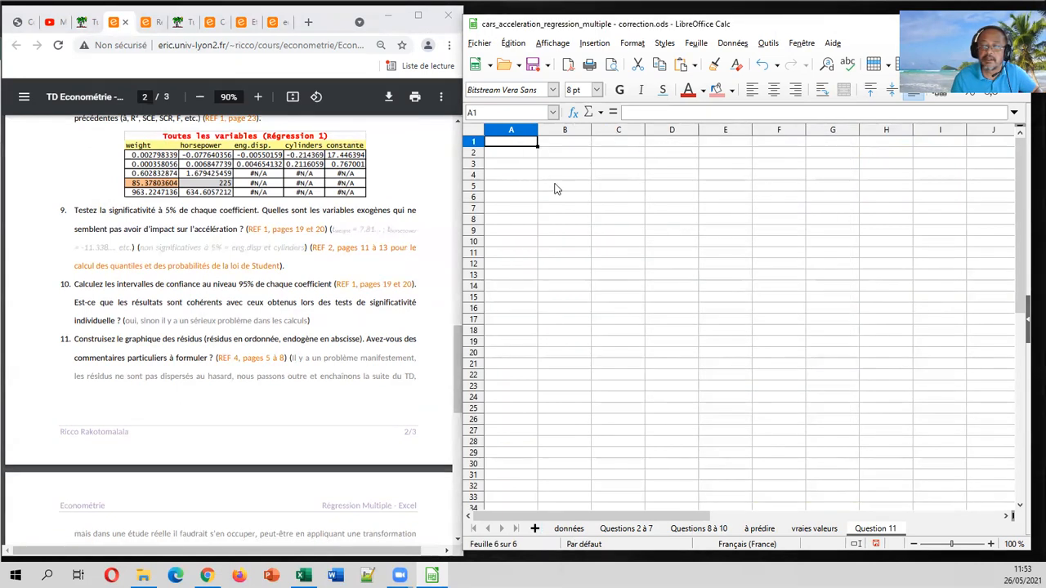
right_click(520, 143)
mouse_move(593, 197)
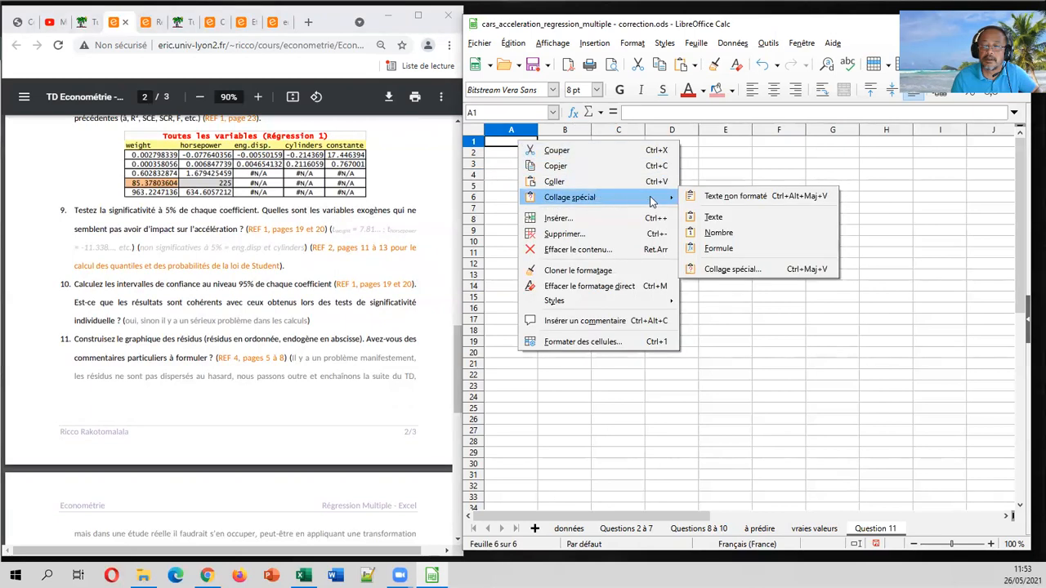
left_click(745, 270)
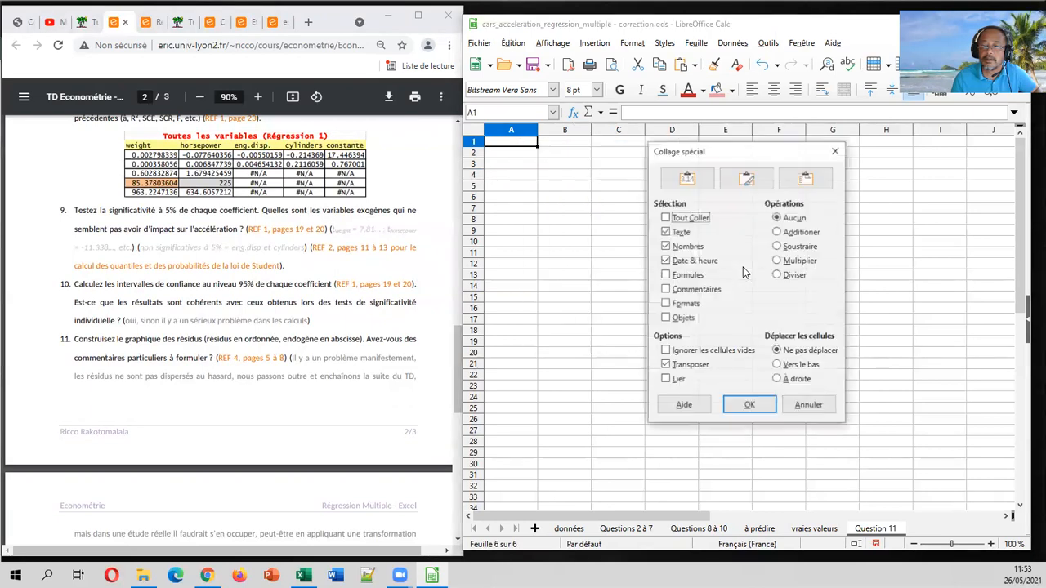
left_click(749, 405)
left_click(796, 310)
left_click(776, 365)
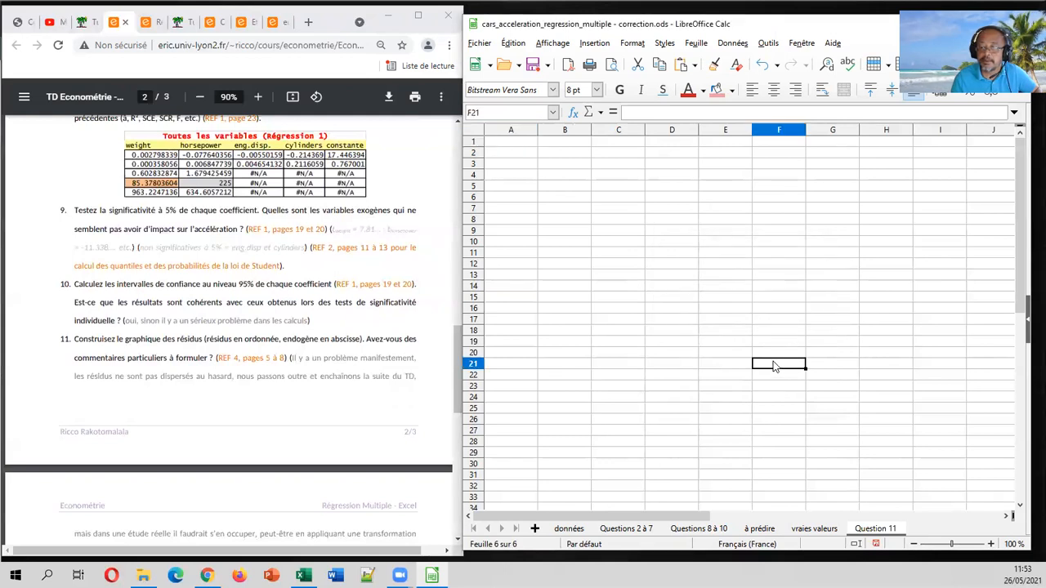
Copy only the filled range F1:H231 with acceleration, Y^ and Résidus from the Questions 2 à 7 sheet.
left_click(607, 532)
left_click(638, 160)
left_click(622, 145)
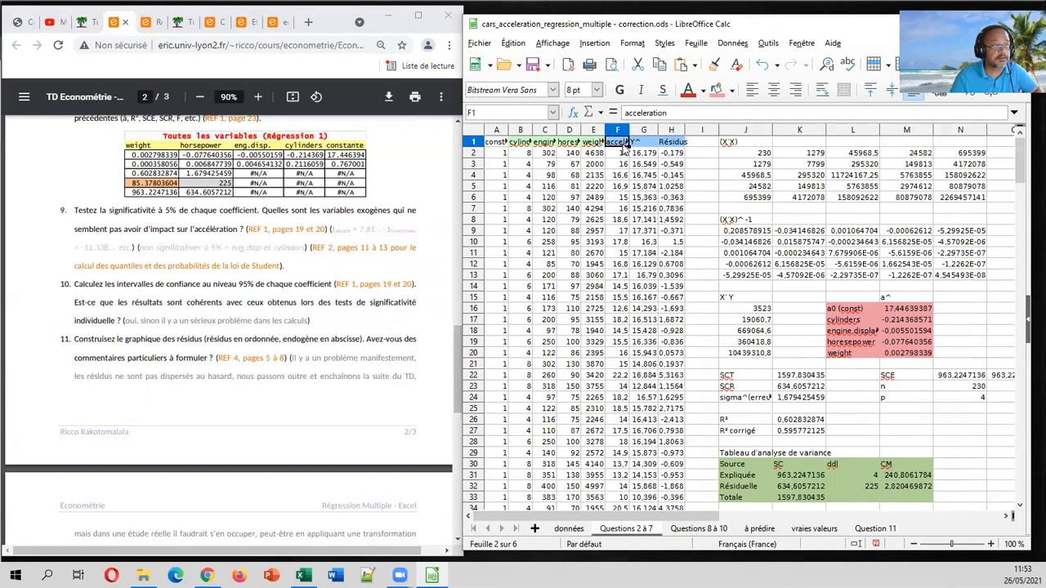
key("shift+Right")
key("shift+Right")
key("ctrl+shift+Down")
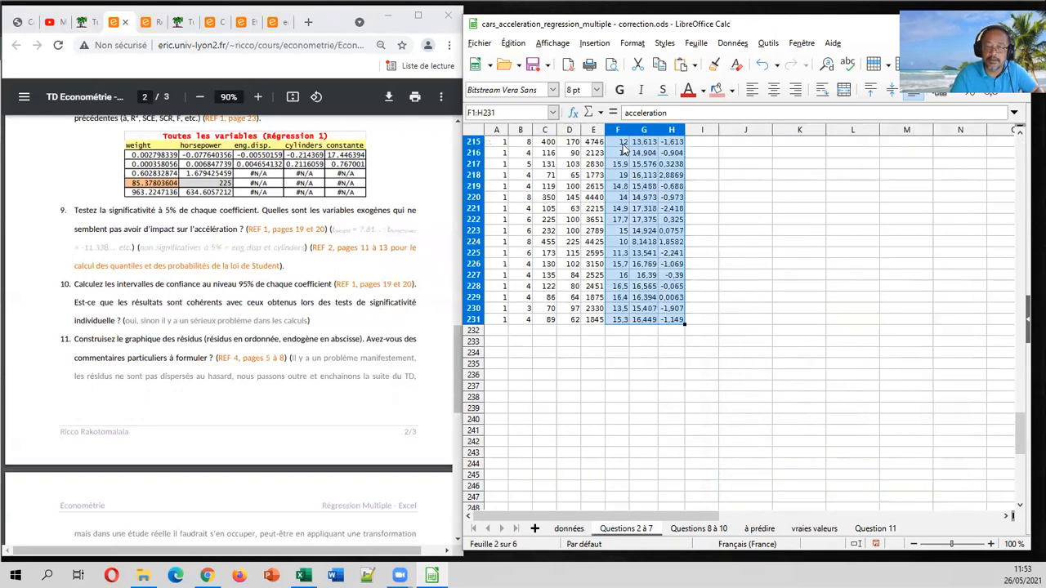
key("ctrl+c")
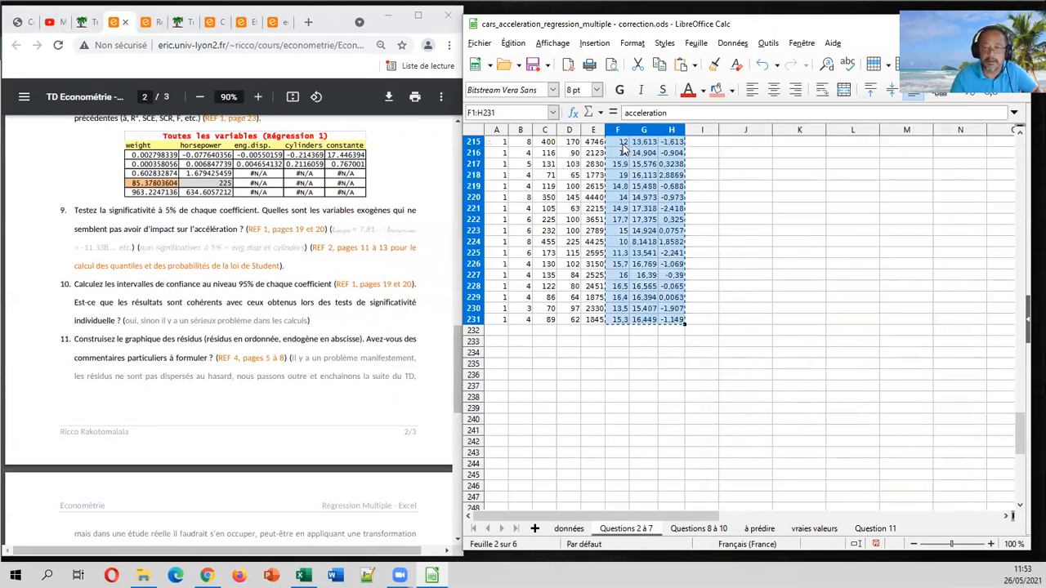
Paste the copied range as transposed values at A1 of the Question 11 sheet and undo that paste.
left_click(871, 529)
left_click(523, 147)
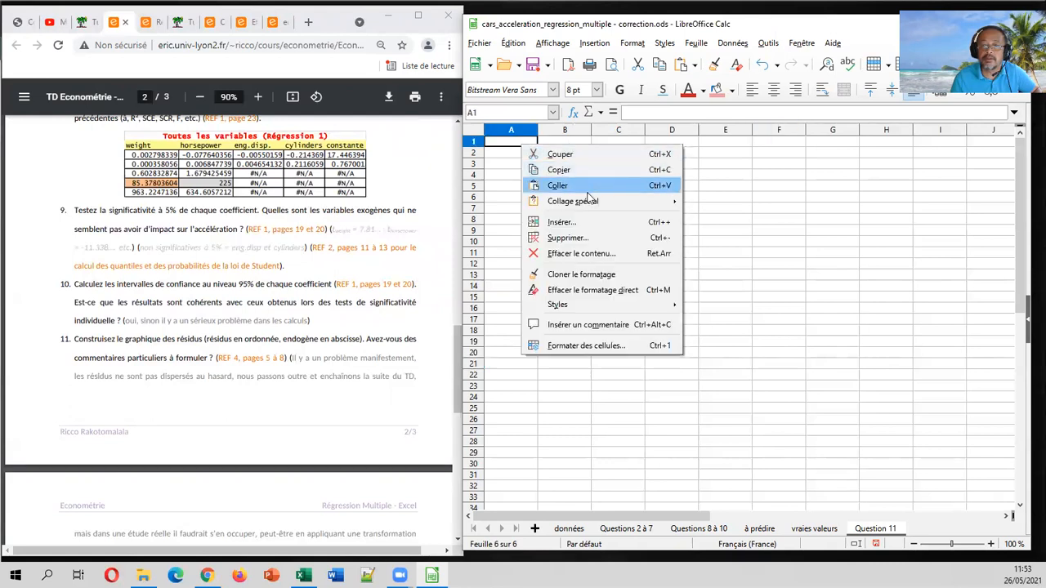
mouse_move(587, 199)
left_click(738, 280)
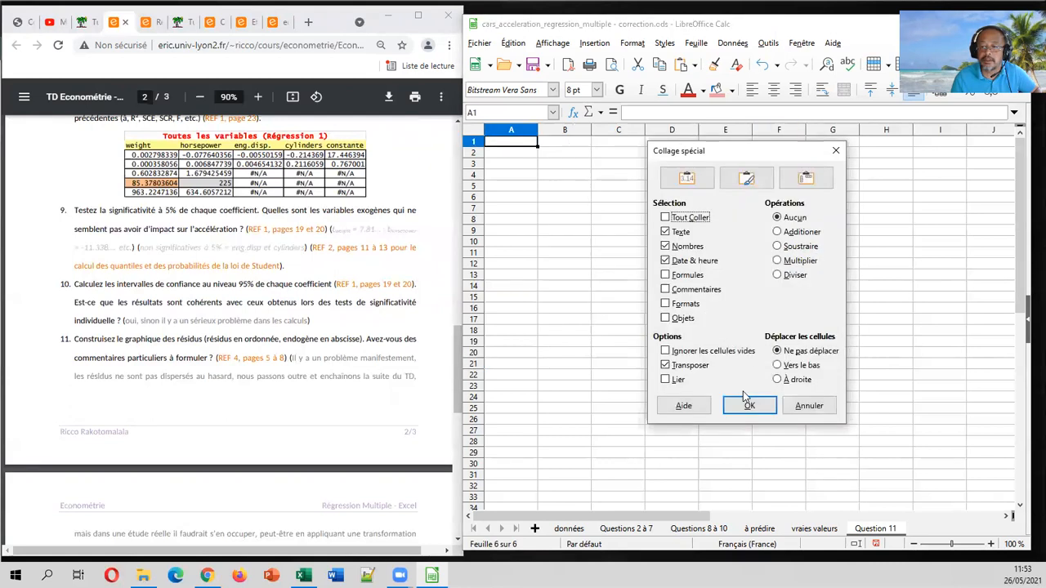
left_click(742, 399)
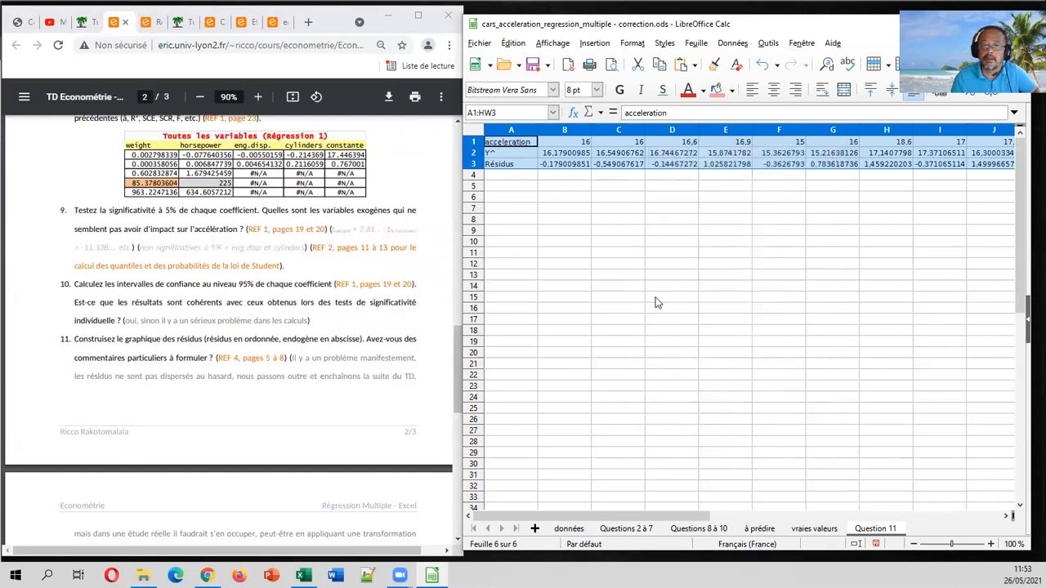
key("ctrl+z")
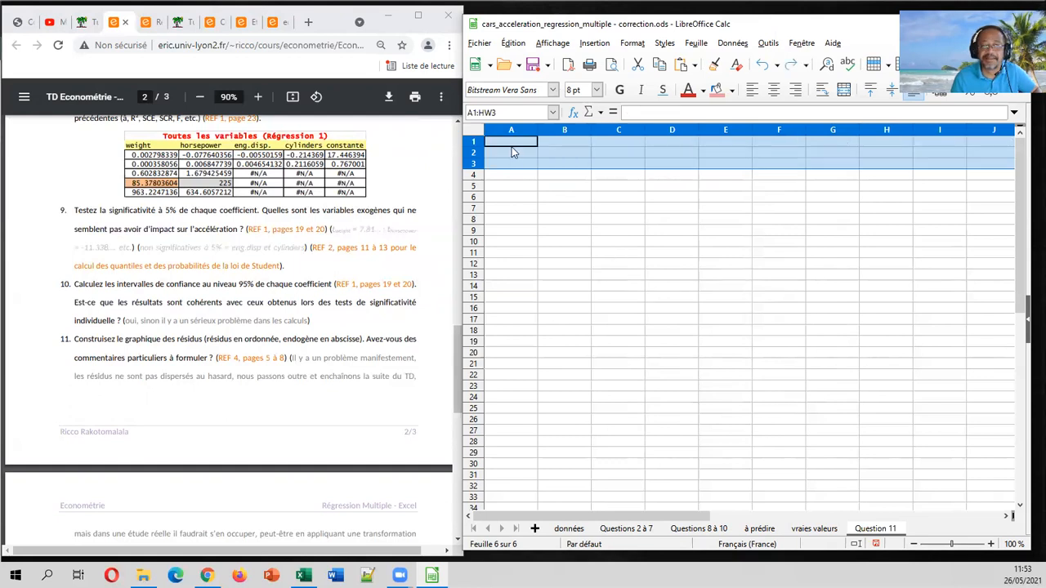
Paste the copied range at A1 of the Question 11 sheet as text, numbers and dates only, without transposing.
left_click(513, 143)
right_click(513, 143)
mouse_move(572, 199)
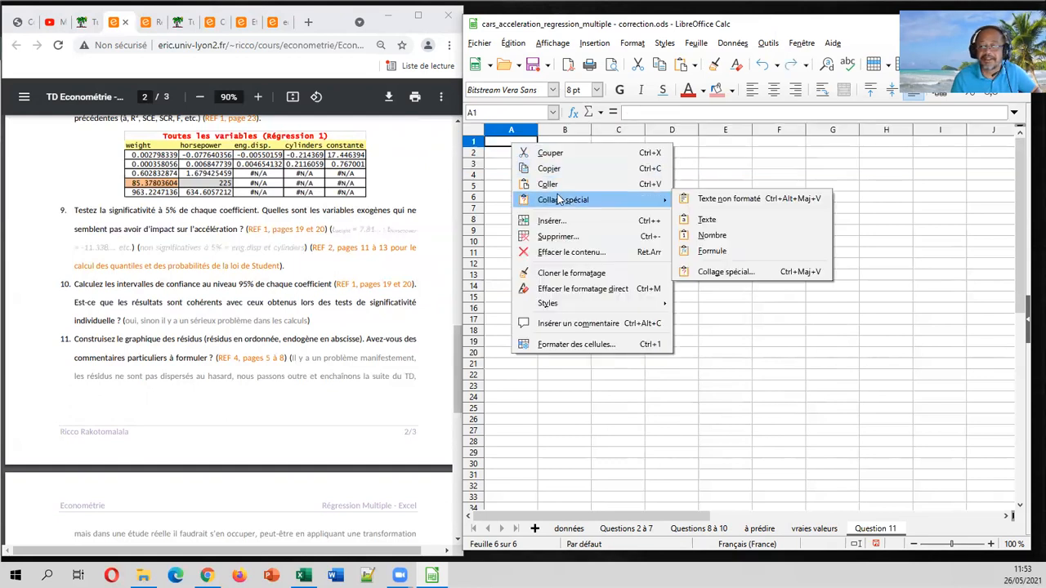
left_click(727, 270)
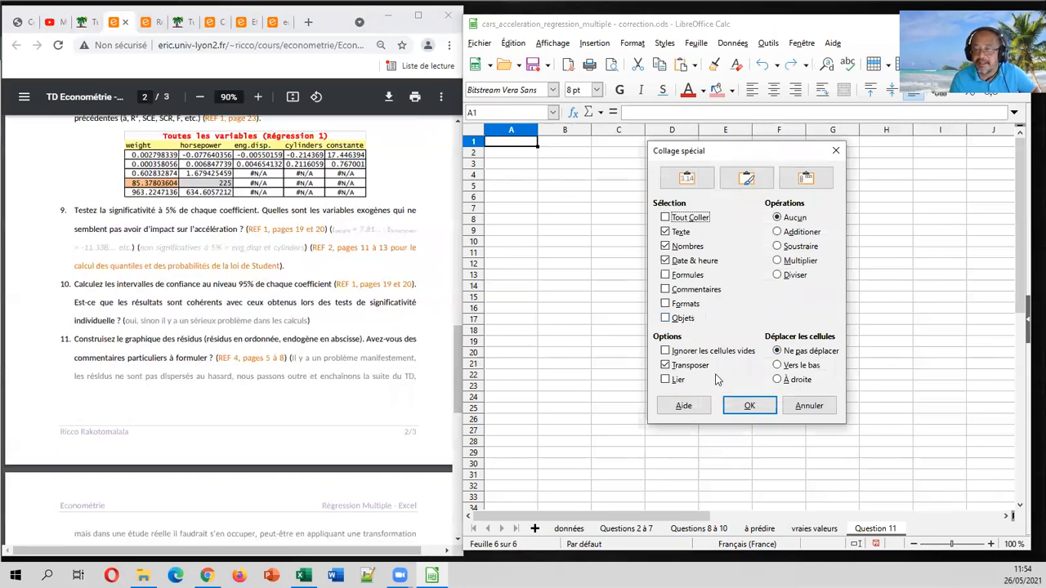
left_click(747, 406)
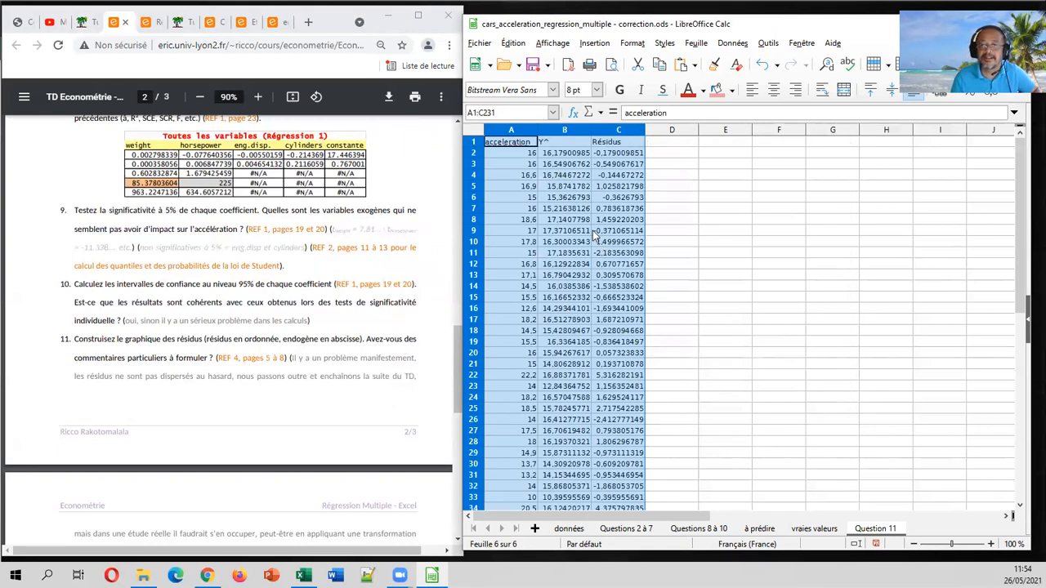
left_click(595, 235)
Delete the whole Y^ column from the Question 11 sheet, keeping only acceleration and Résidus.
left_click(565, 131)
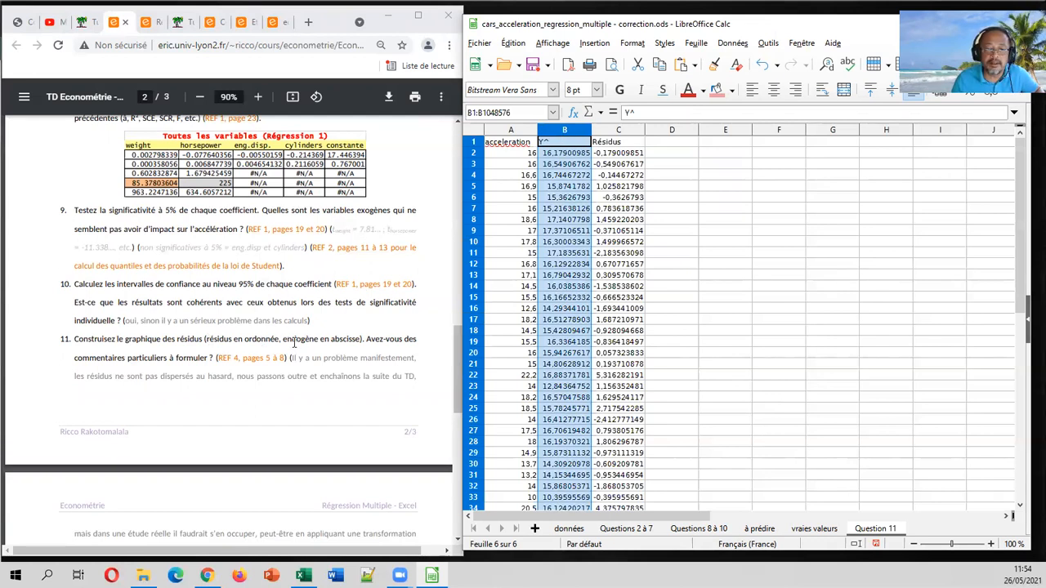
right_click(567, 132)
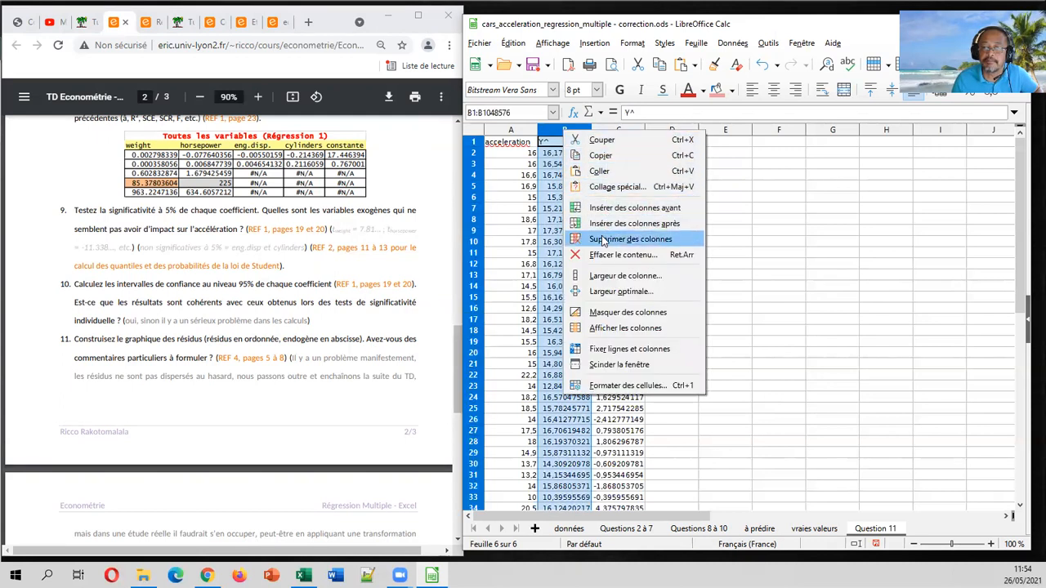
left_click(630, 239)
left_click(564, 197)
left_click(520, 144)
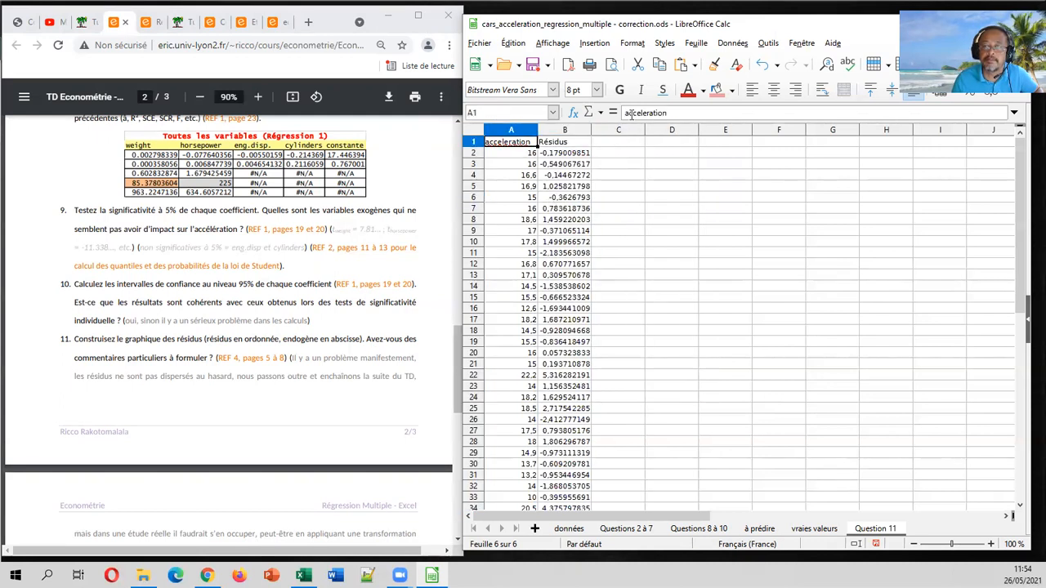
left_click(704, 90)
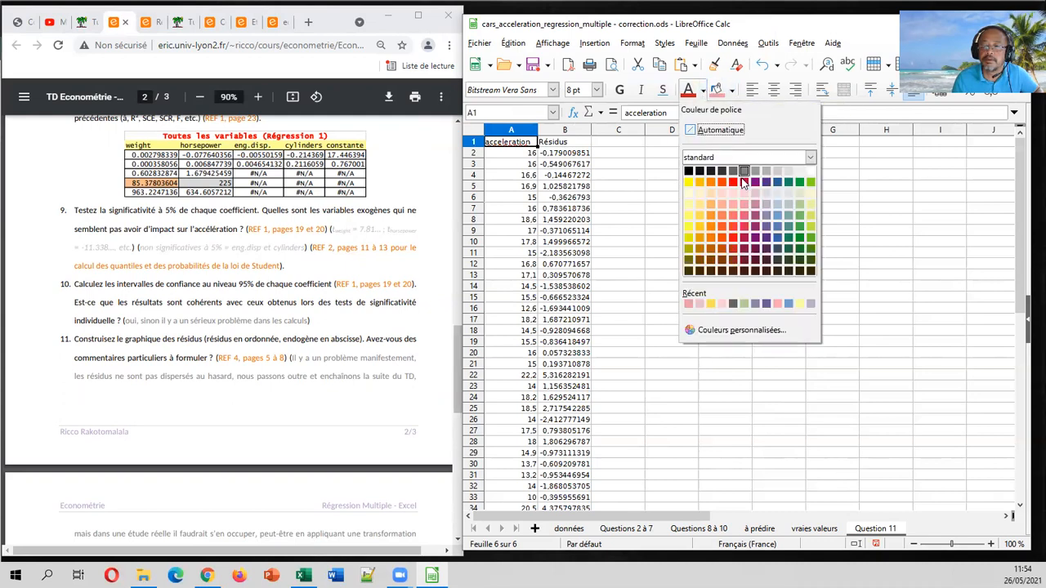
left_click(777, 227)
left_click(673, 187)
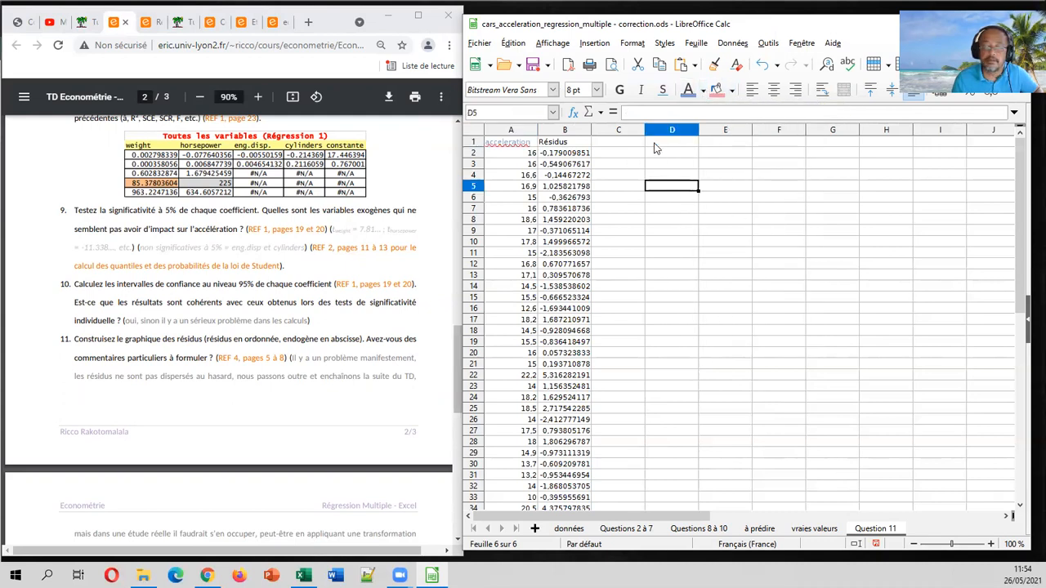
key("ctrl+z")
Fill the acceleration header in A1 with light blue and the Résidus header in B1 with light salmon.
left_click(732, 91)
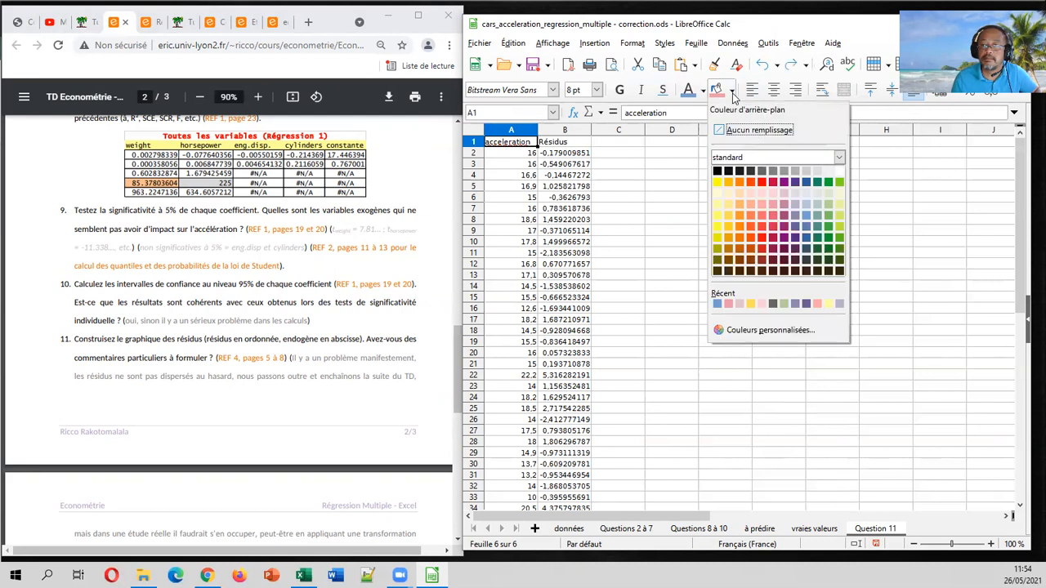
left_click(805, 215)
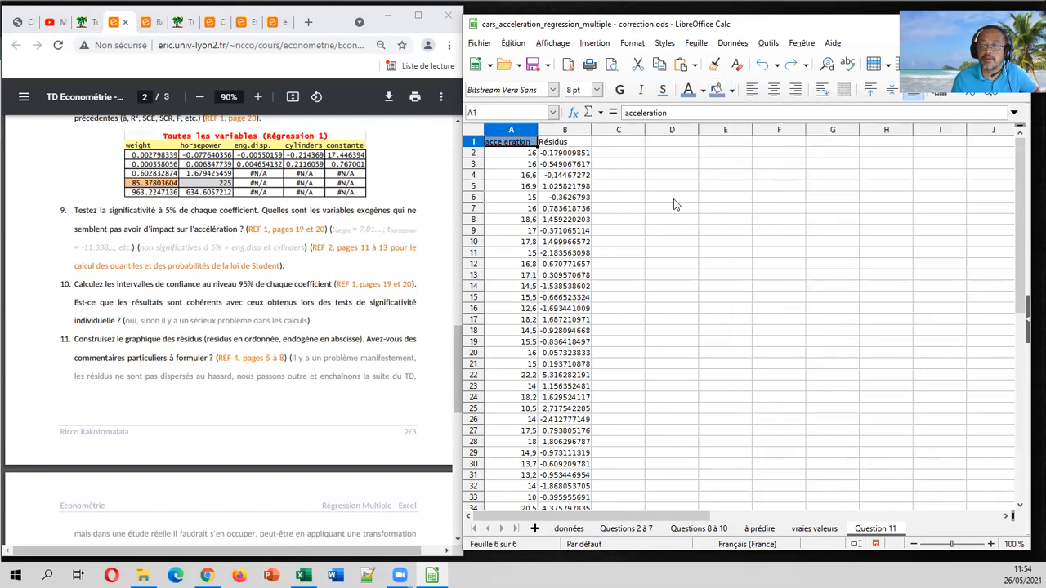
left_click(675, 199)
left_click(577, 143)
left_click(733, 92)
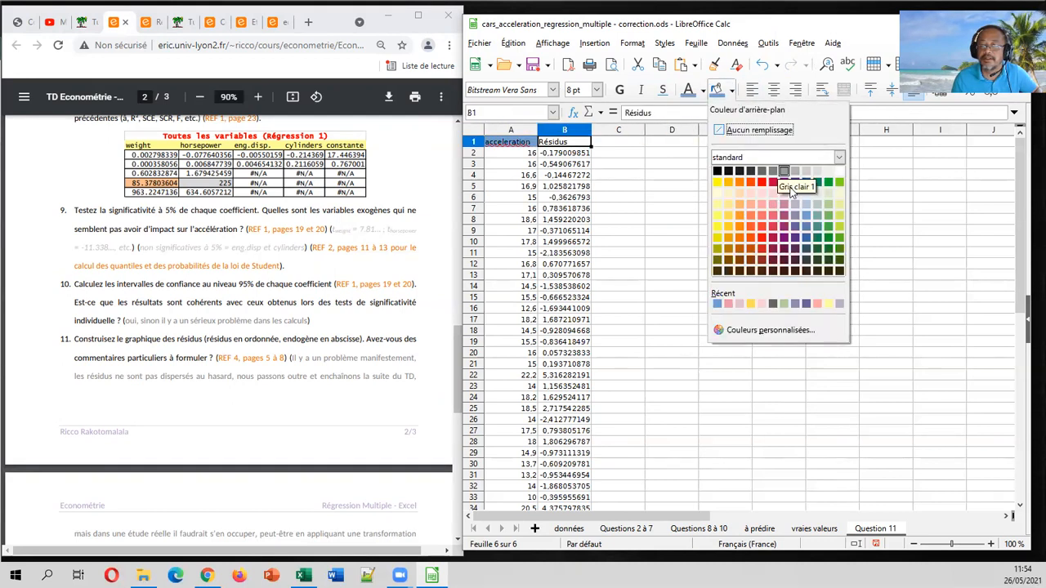
left_click(750, 204)
left_click(671, 241)
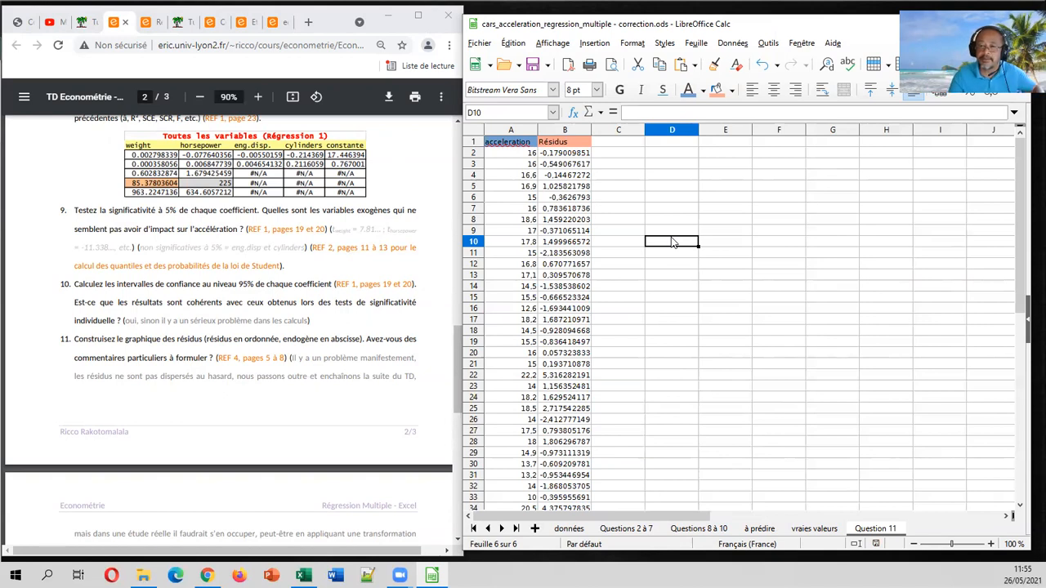
Insert an empty XY scatter chart with points only on the Question 11 sheet, starting from blank cell D8.
right_click(691, 223)
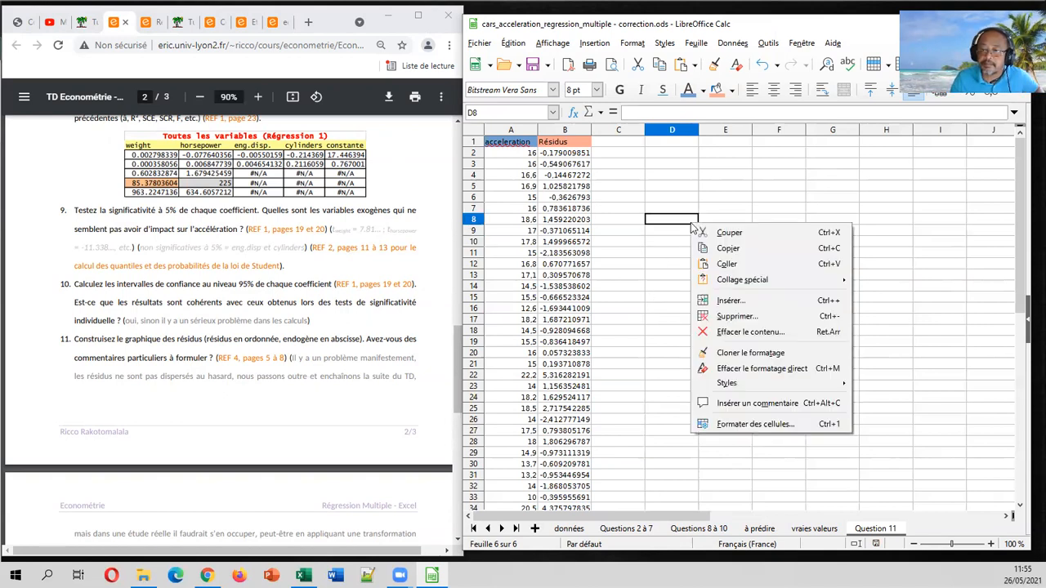
left_click(598, 42)
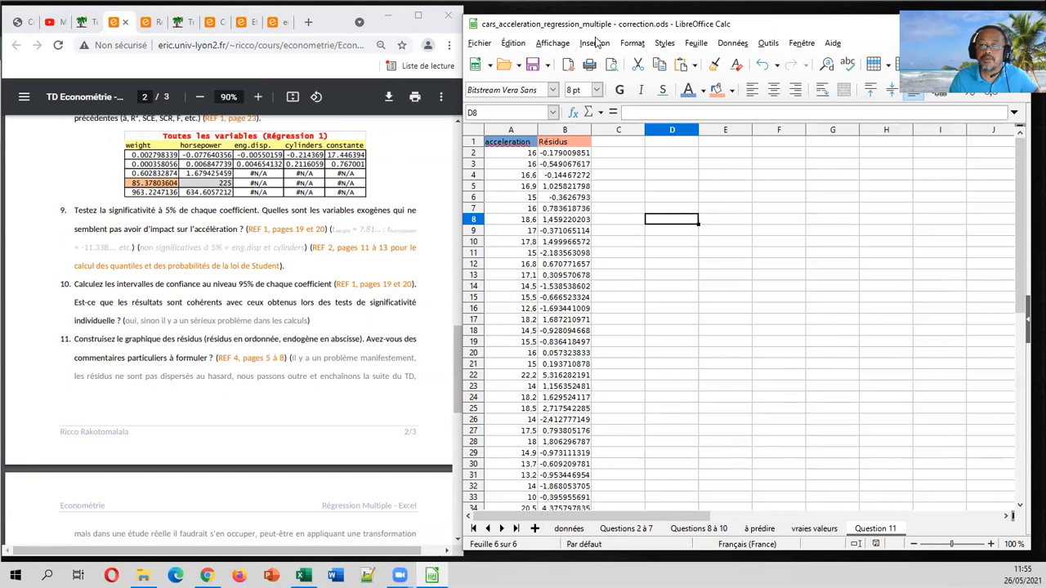
left_click(599, 41)
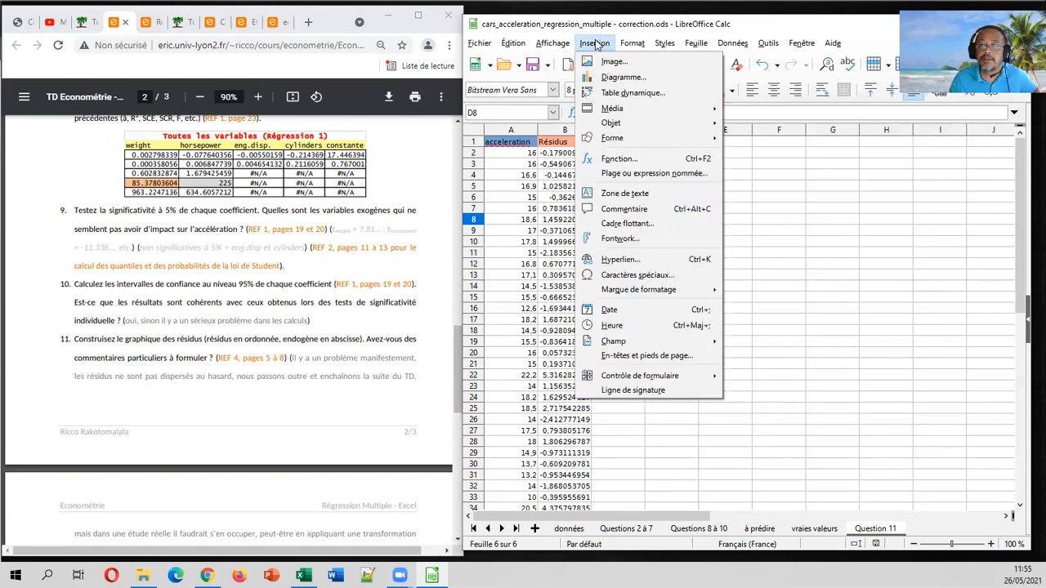
left_click(615, 78)
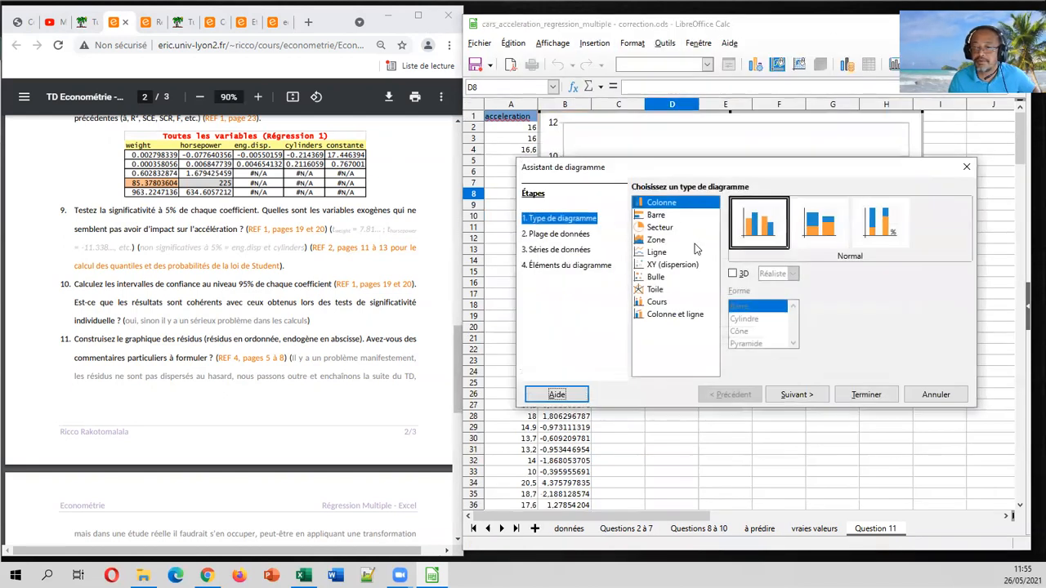
left_click(670, 264)
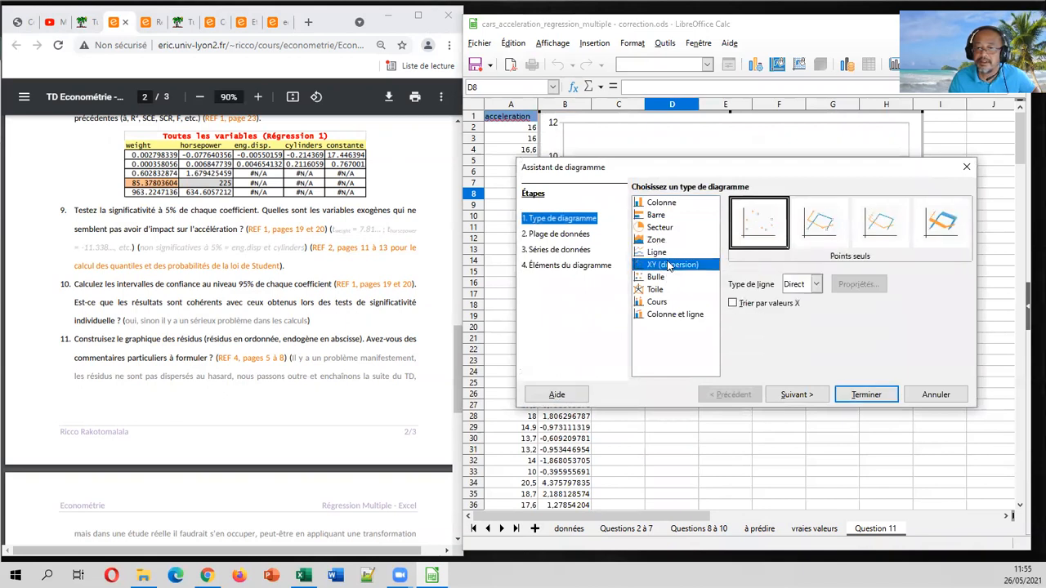
left_click(863, 396)
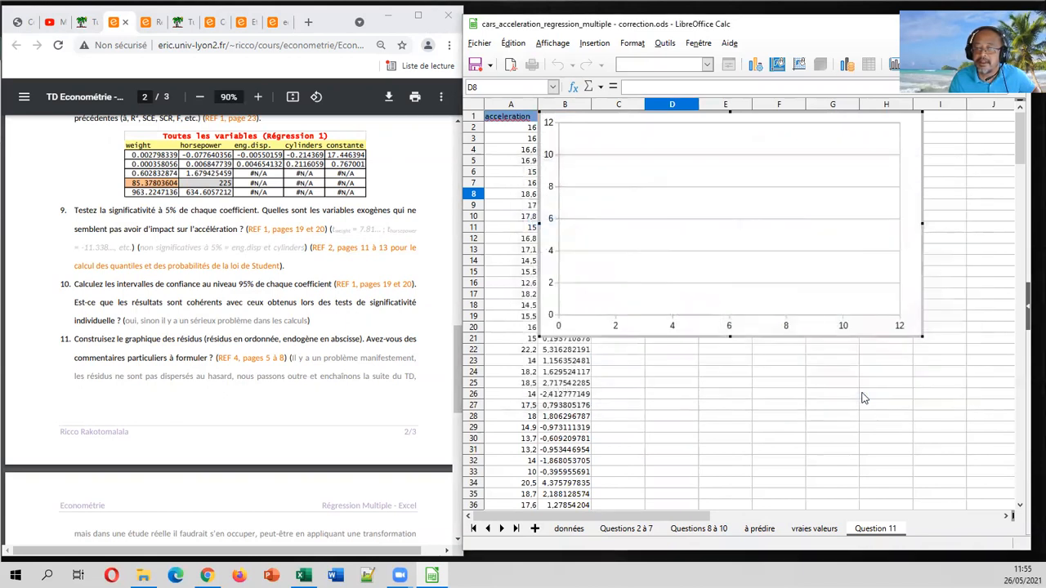
Move the empty chart clear of the two data columns, to a position of about 6.10 / 2.70 cm.
left_click(886, 228)
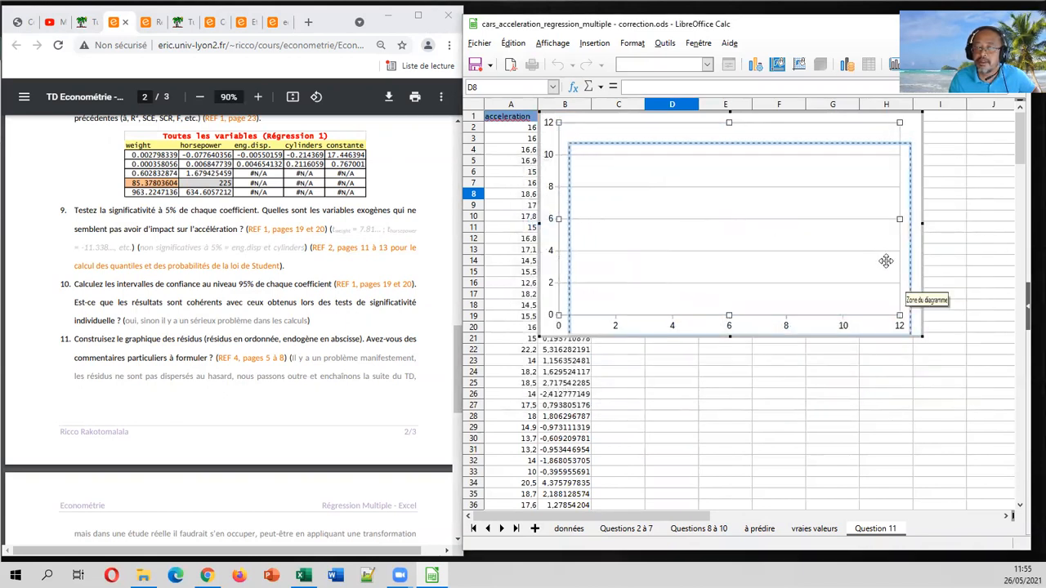
left_click(910, 232)
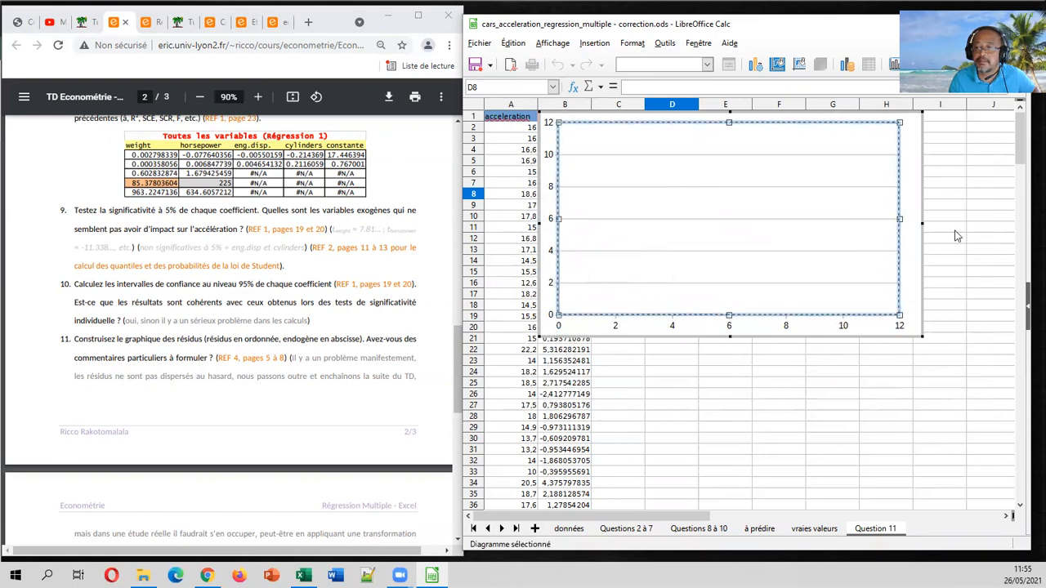
left_click(941, 284)
left_click_drag(926, 249, 985, 326)
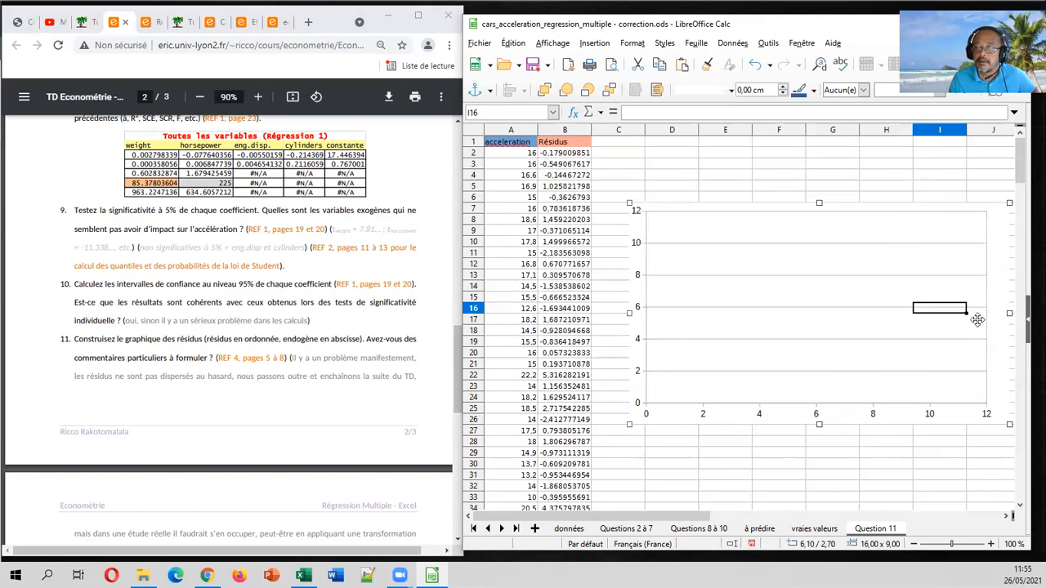
Open the data ranges of the empty chart on the Question 11 sheet for editing and add a data series.
right_click(719, 264)
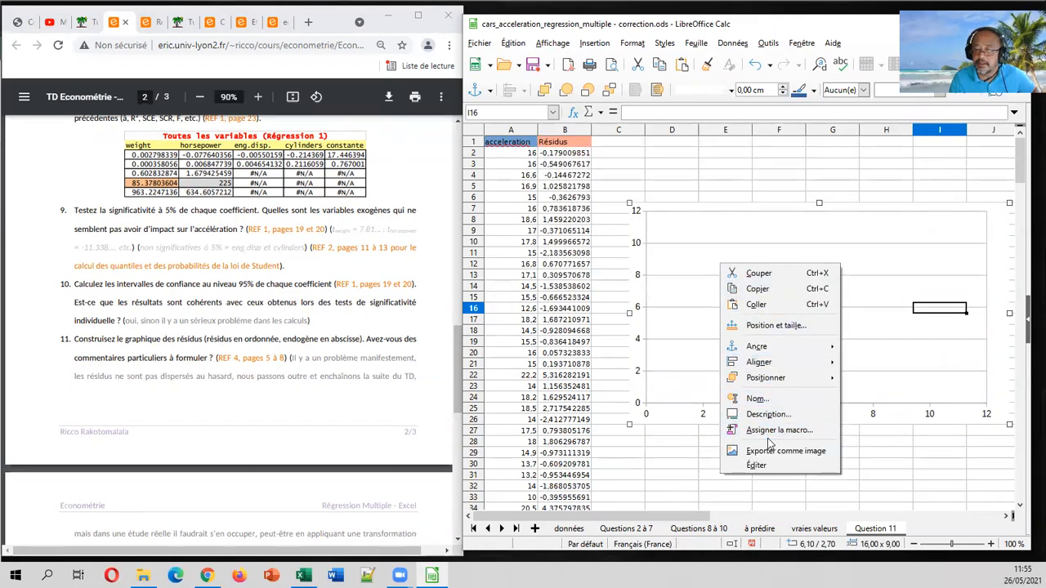
left_click(688, 304)
double_click(705, 299)
right_click(705, 299)
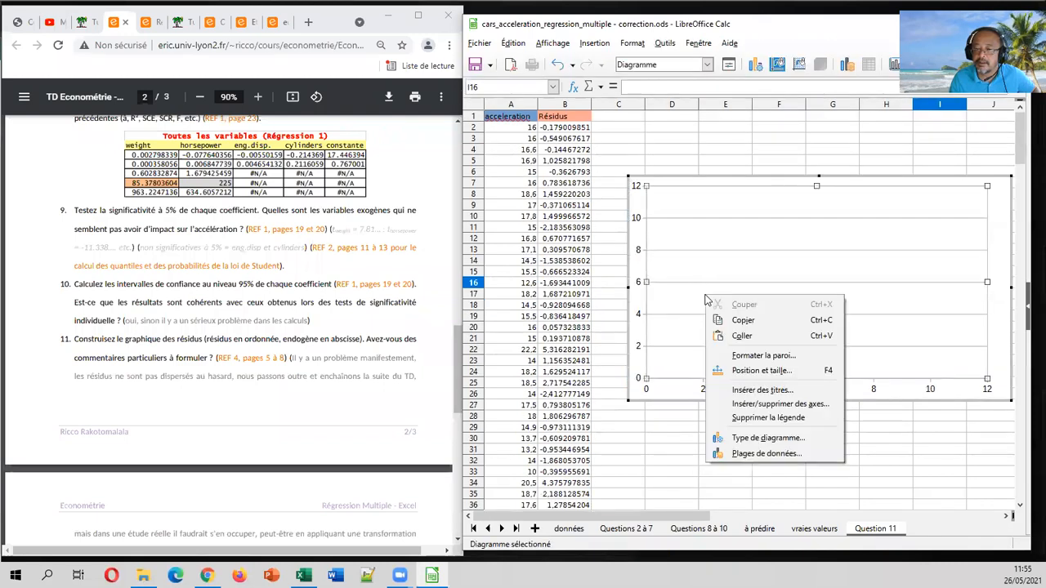
left_click(768, 454)
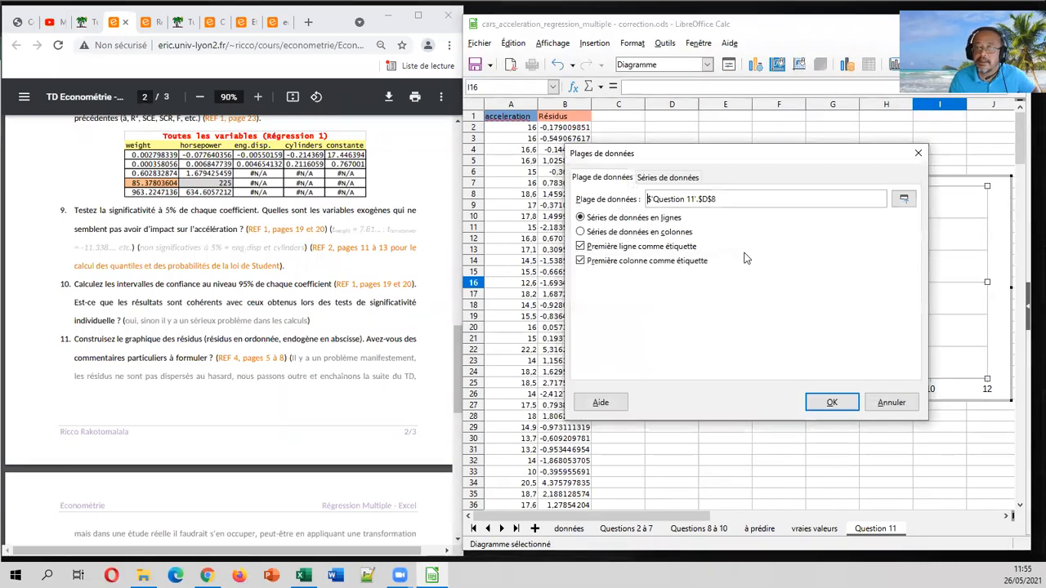
left_click(674, 178)
left_click(612, 341)
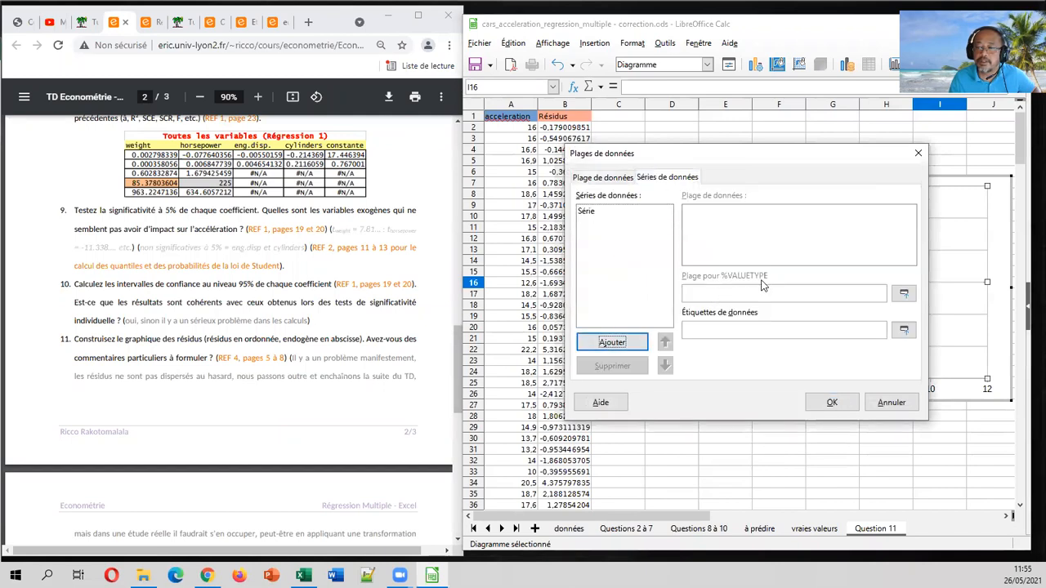
Set the new series' X values to the acceleration data in A2:A231 of the Question 11 sheet.
left_click(608, 213)
left_click(749, 225)
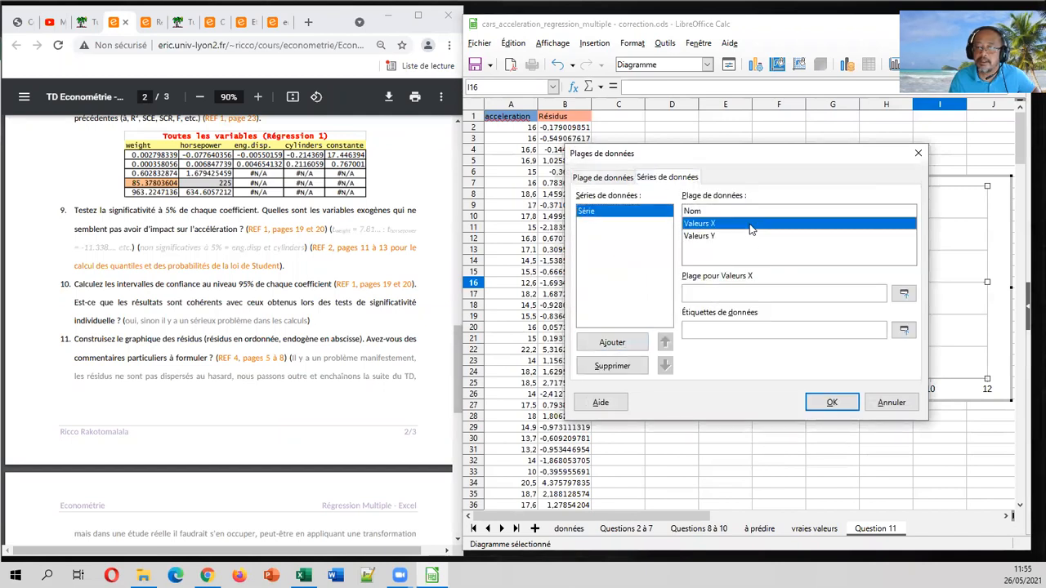
left_click(903, 293)
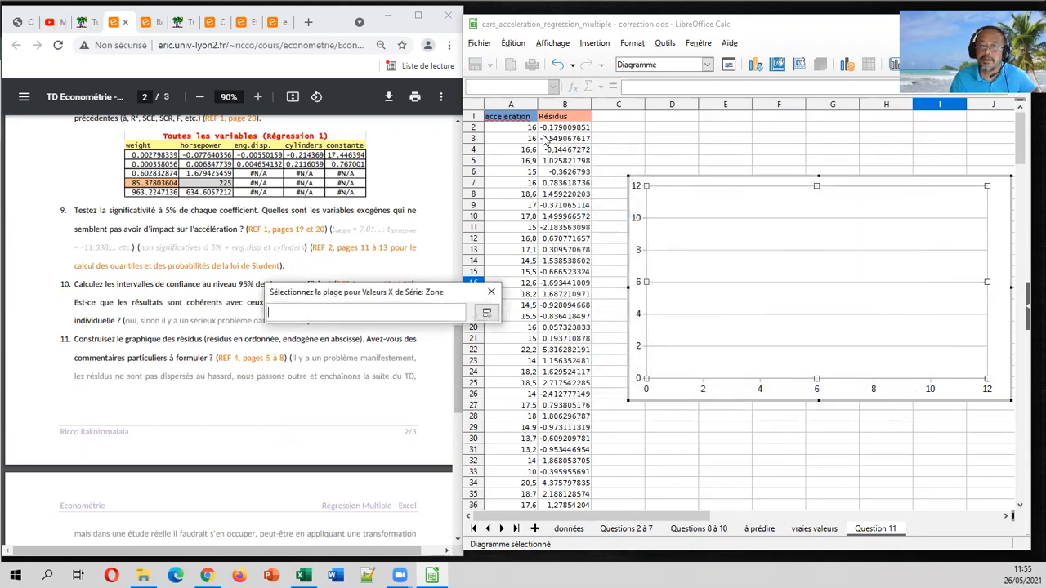
left_click_drag(529, 133, 519, 471)
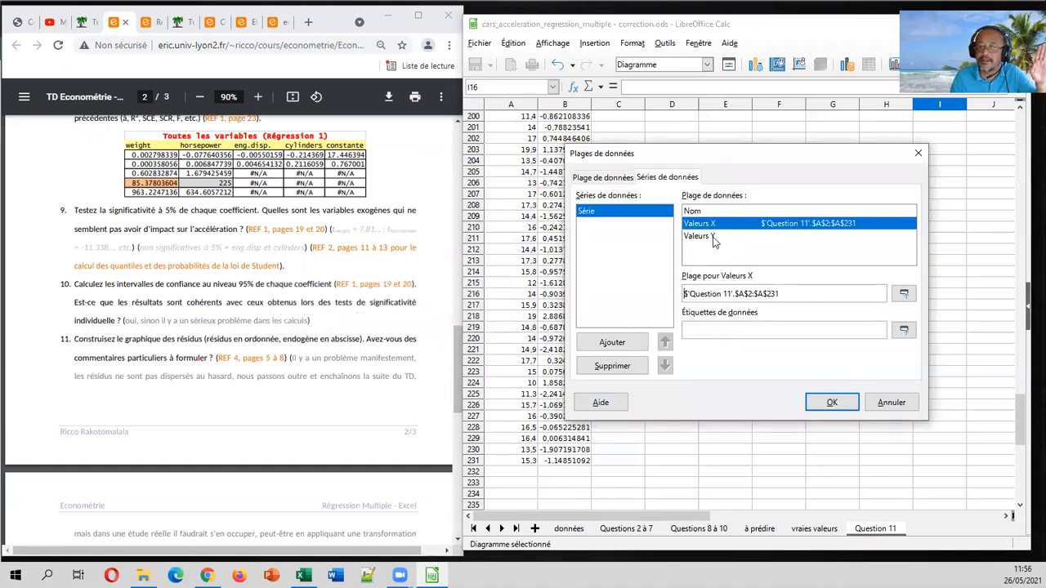
Set the series' Y values to the residuals in B2:B231 and apply the data ranges to the chart.
left_click(713, 237)
left_click(904, 293)
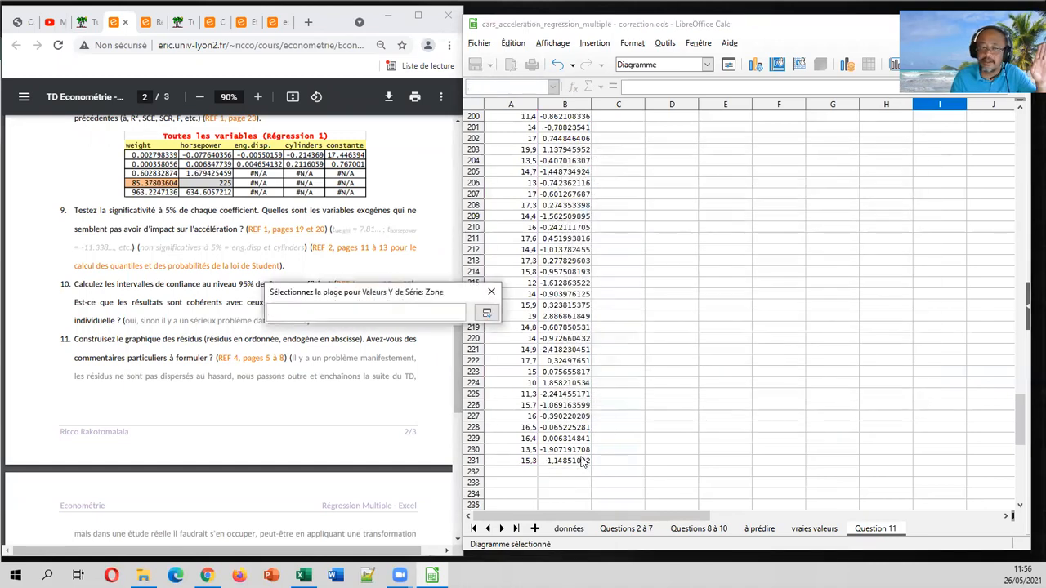
left_click_drag(572, 462, 555, 127)
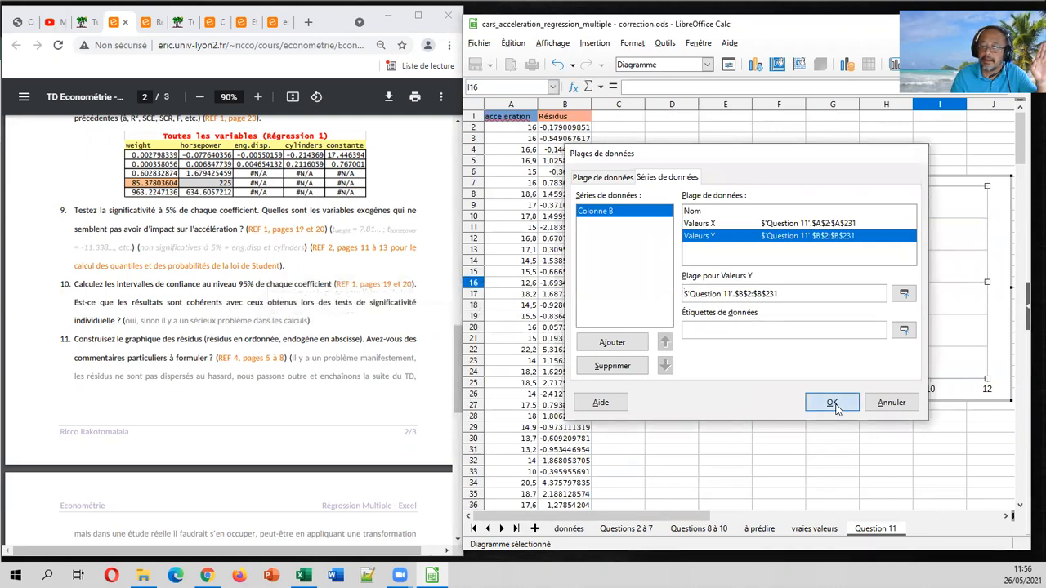
left_click(831, 403)
Change the residuals chart to the XY scatter subtype with points only.
right_click(823, 295)
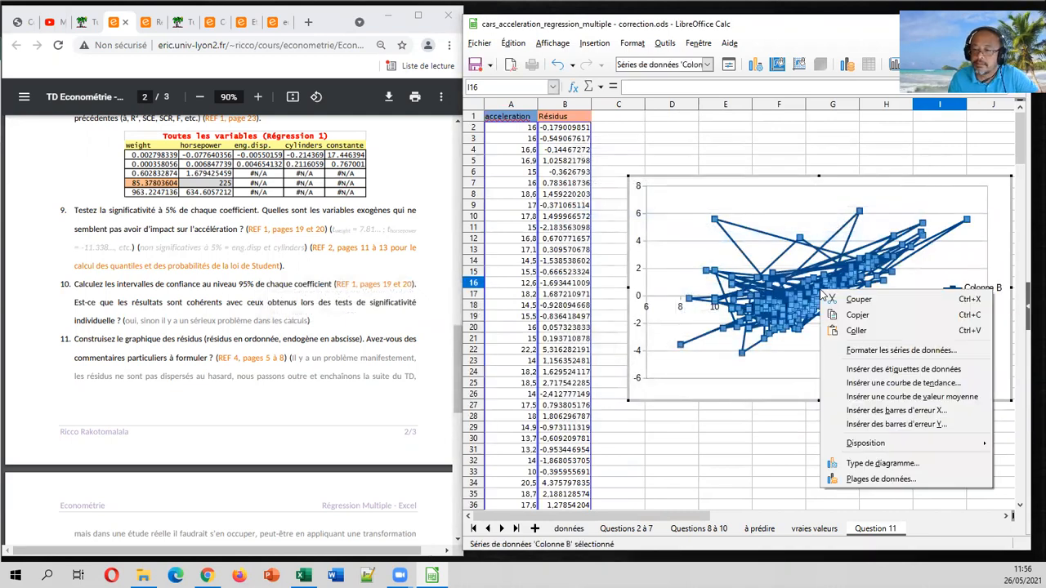
left_click(841, 464)
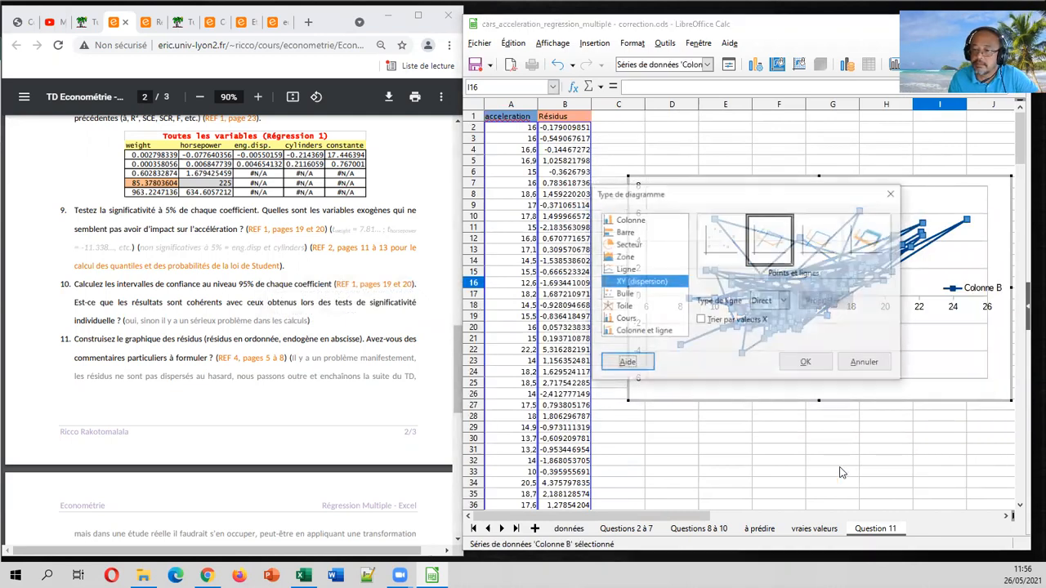
left_click(720, 239)
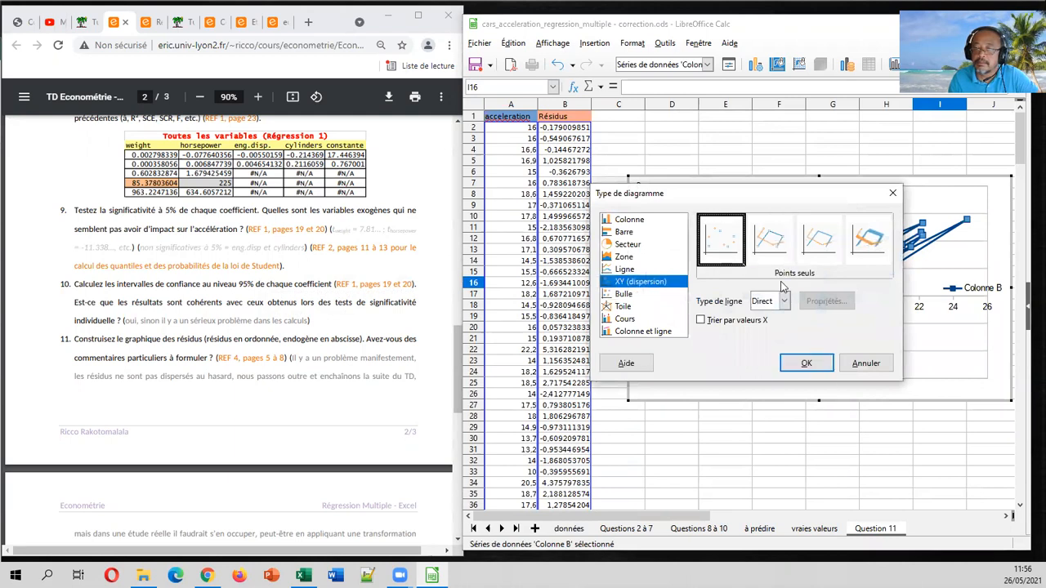
left_click(807, 363)
left_click(801, 446)
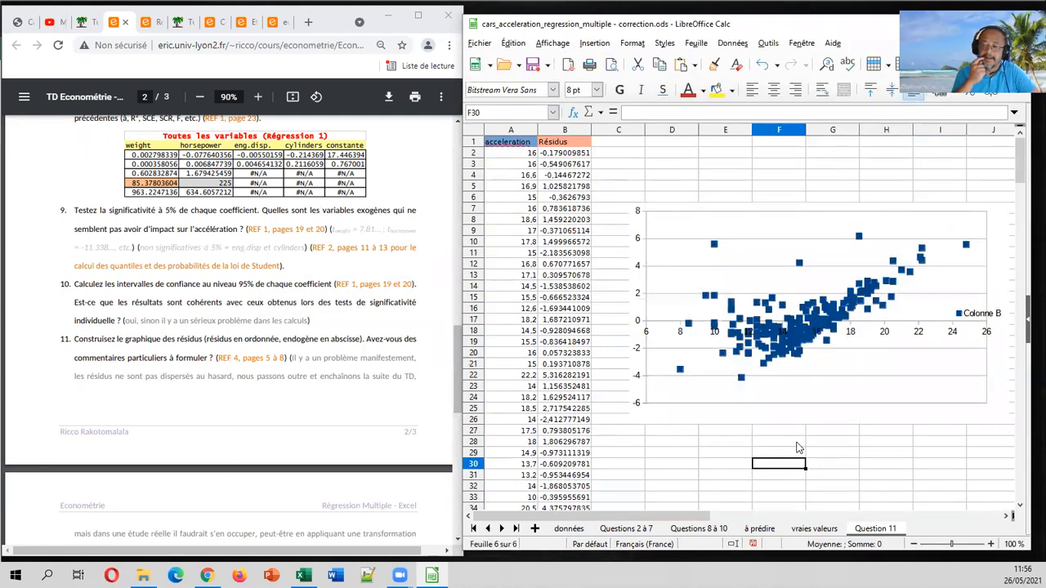
Delete the legend from the residuals chart.
left_click(972, 320)
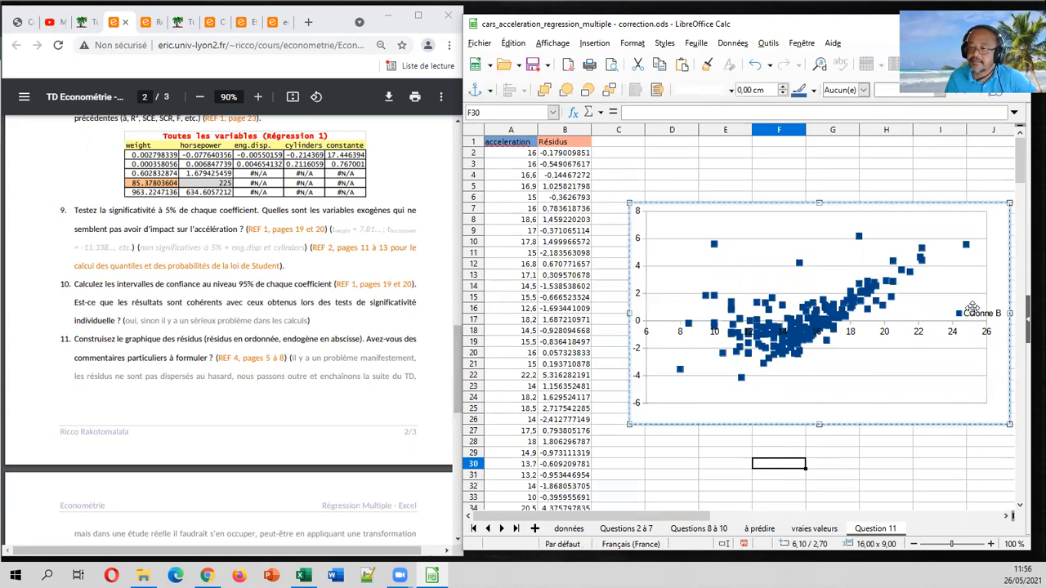
double_click(972, 307)
left_click(972, 290)
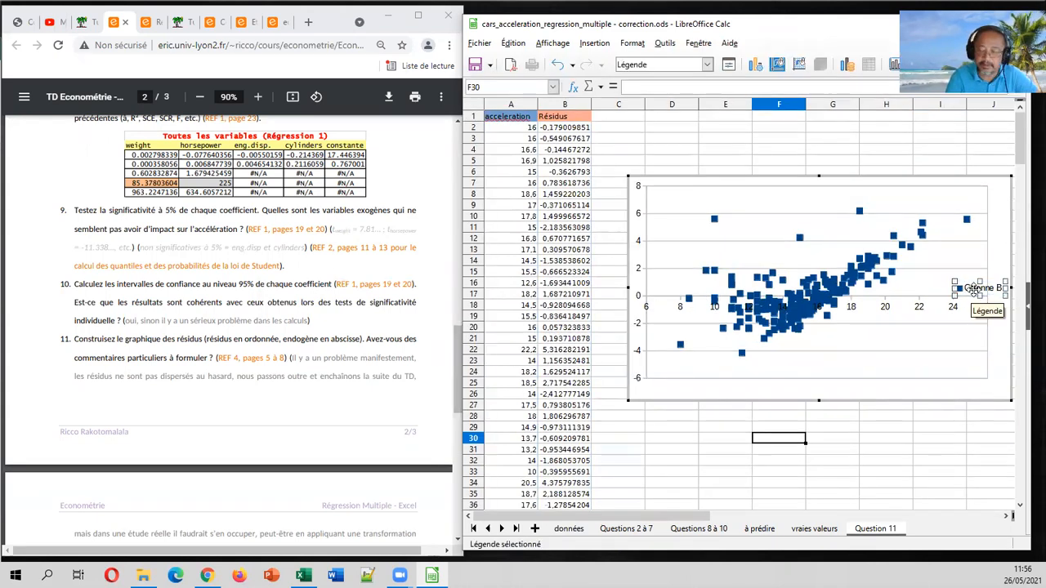
Shrink the data series' point symbols to small dots, keeping their width-to-height ratio.
left_click(878, 280)
right_click(878, 280)
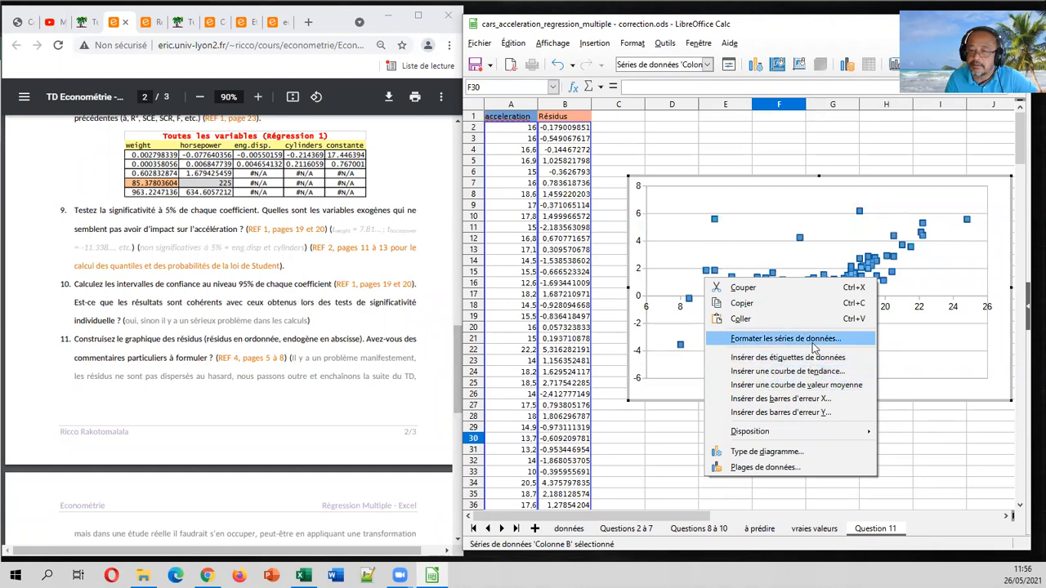
left_click(812, 338)
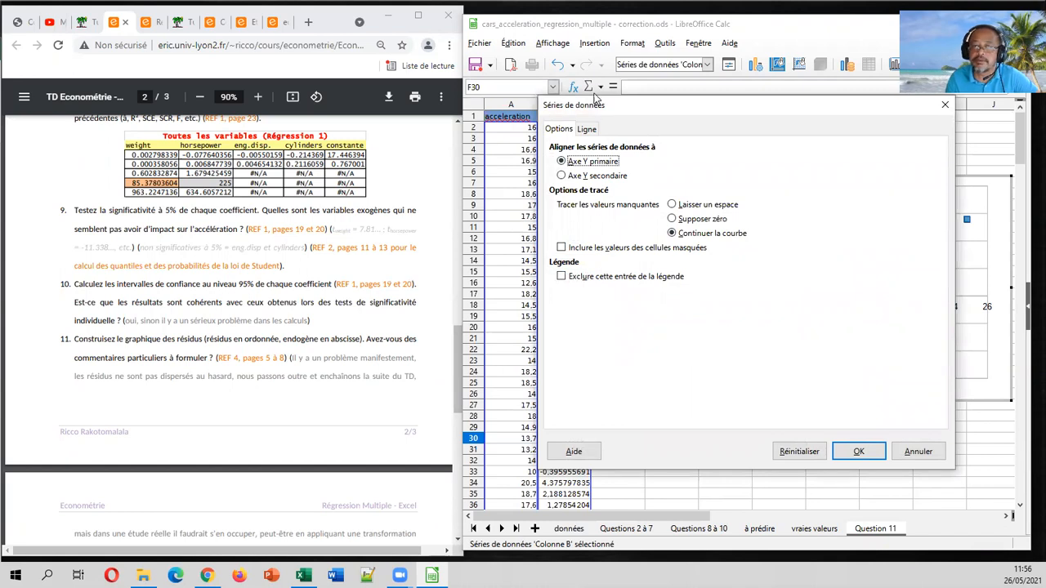
left_click(587, 131)
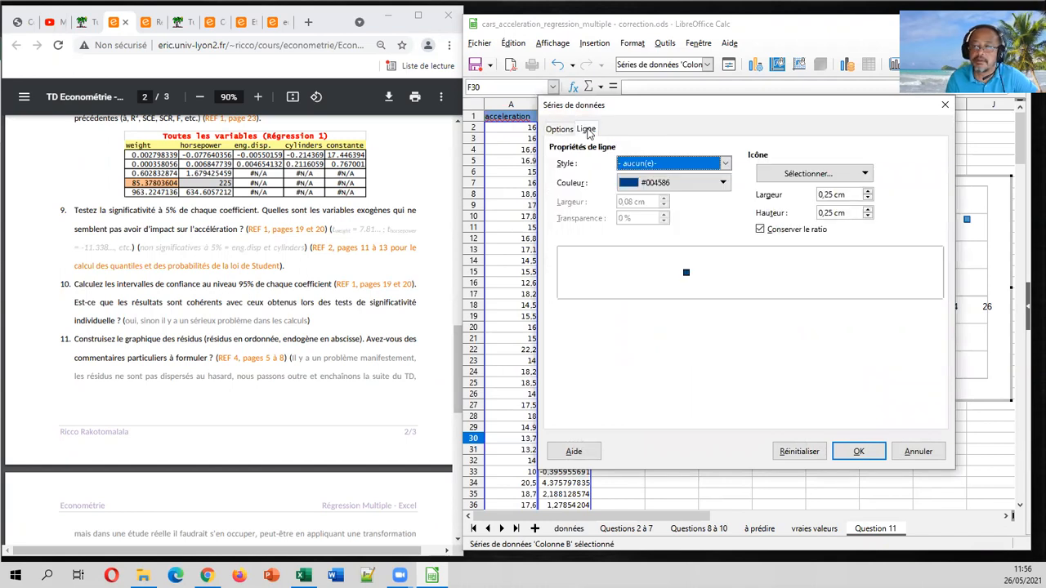
left_click(869, 199)
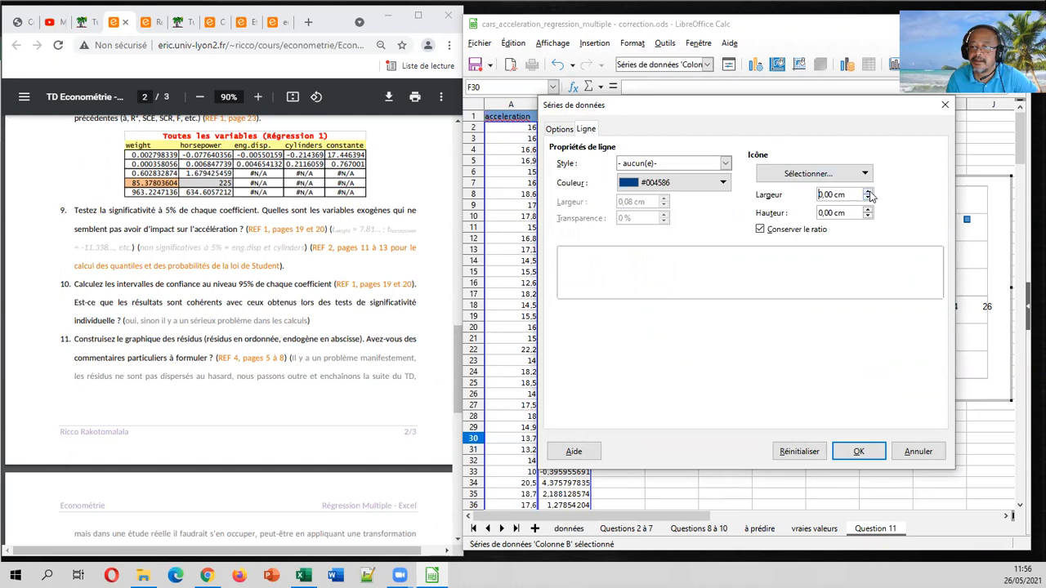
left_click(858, 450)
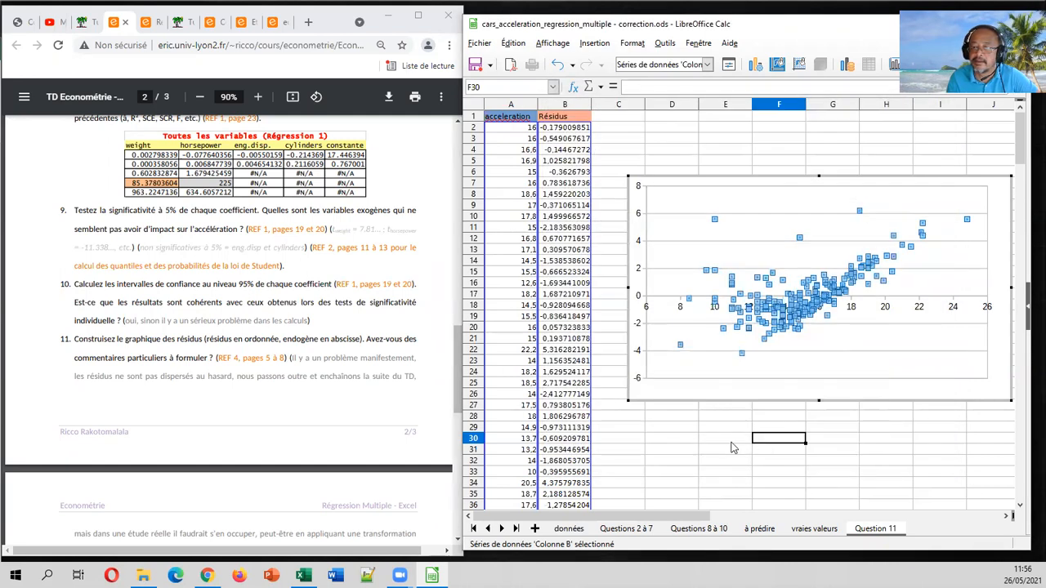
left_click(732, 445)
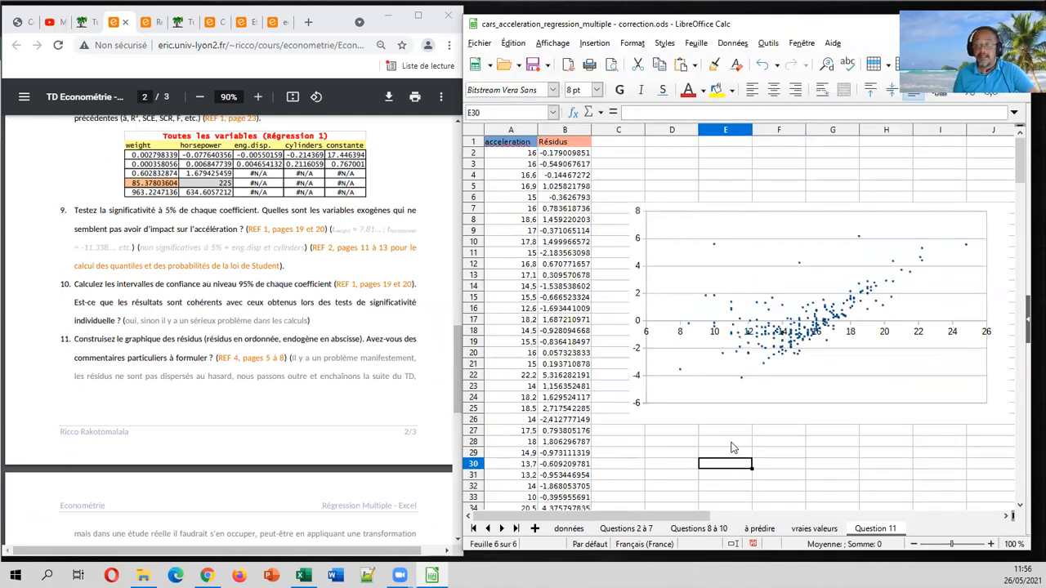
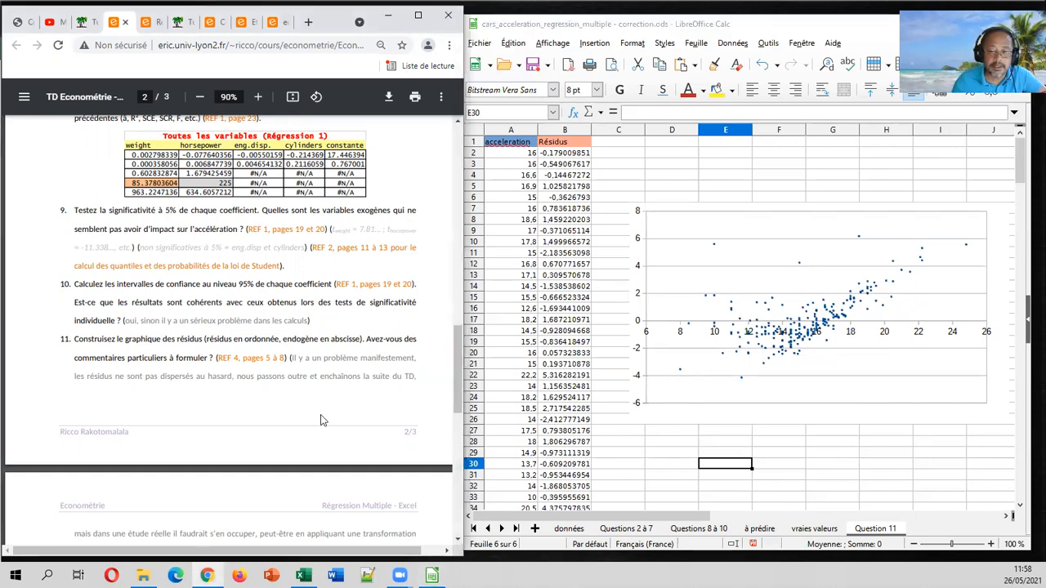
Consult question 12 in the exercise document and copy the entire contents of the Questions 8 à 10 sheet.
scroll(320, 414, "down", 3)
scroll(326, 417, "down", 1)
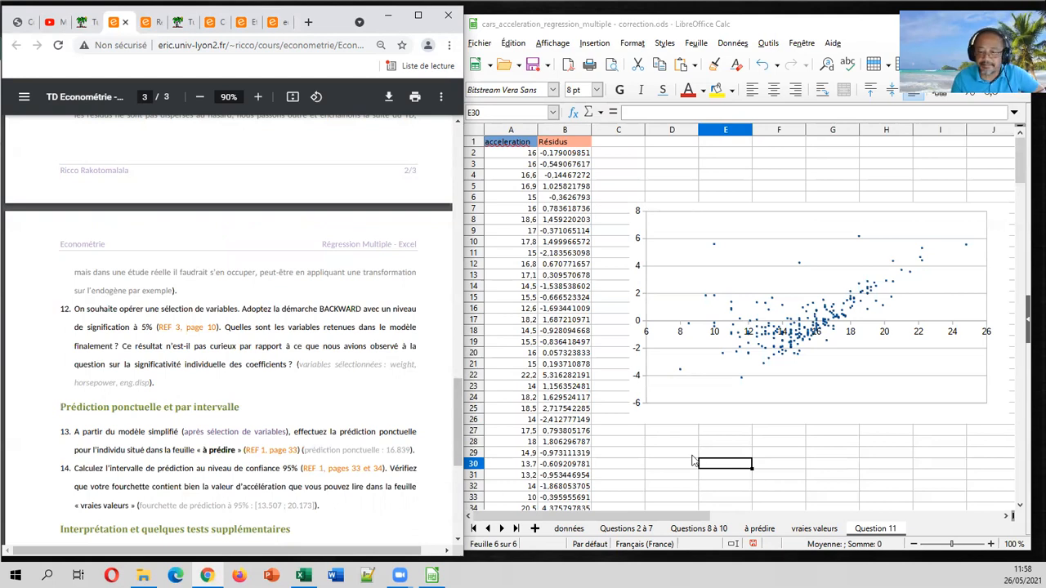
left_click(698, 528)
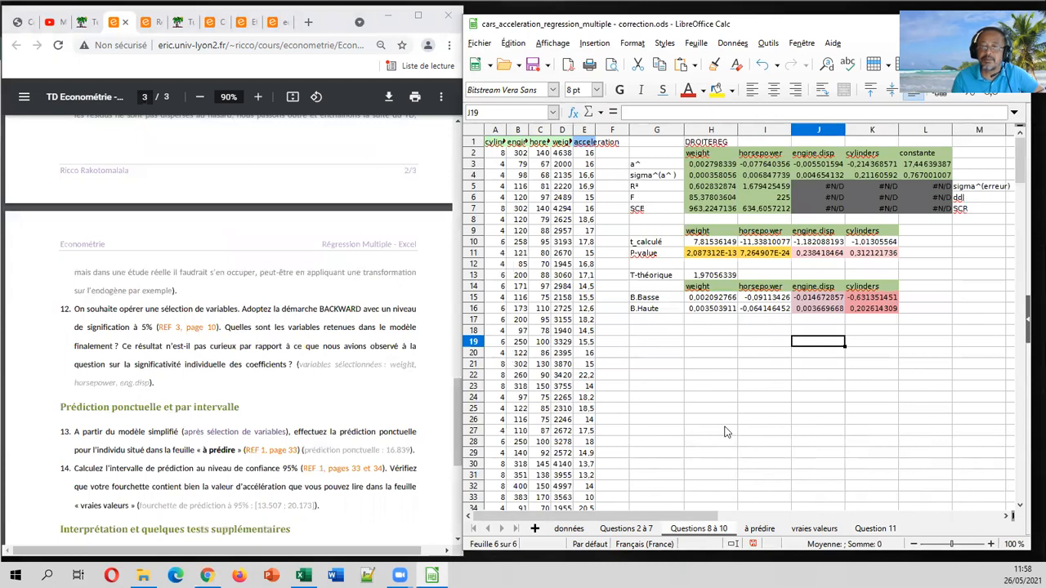
left_click(481, 131)
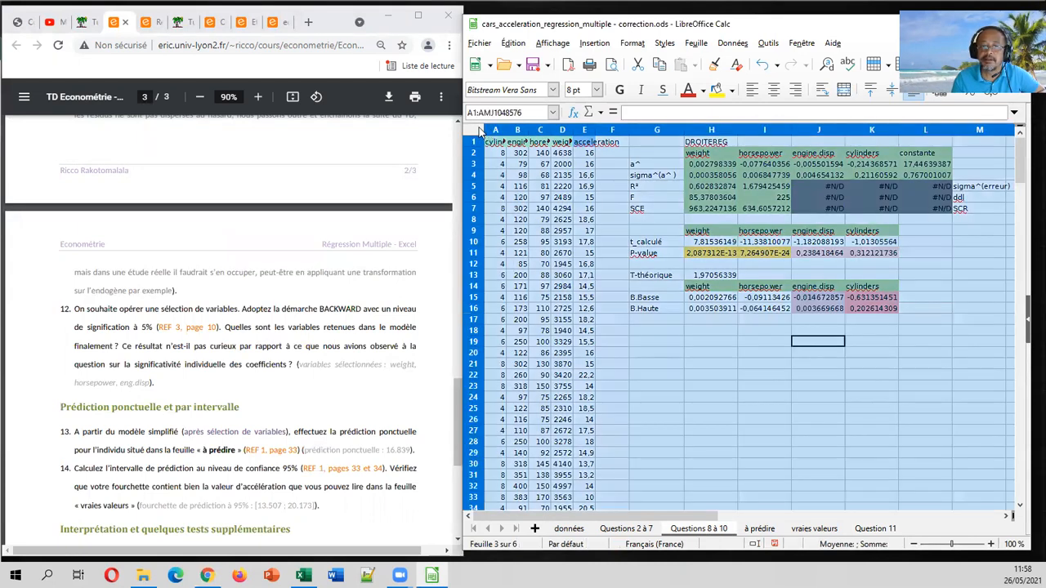
left_click(539, 174)
left_click(479, 133)
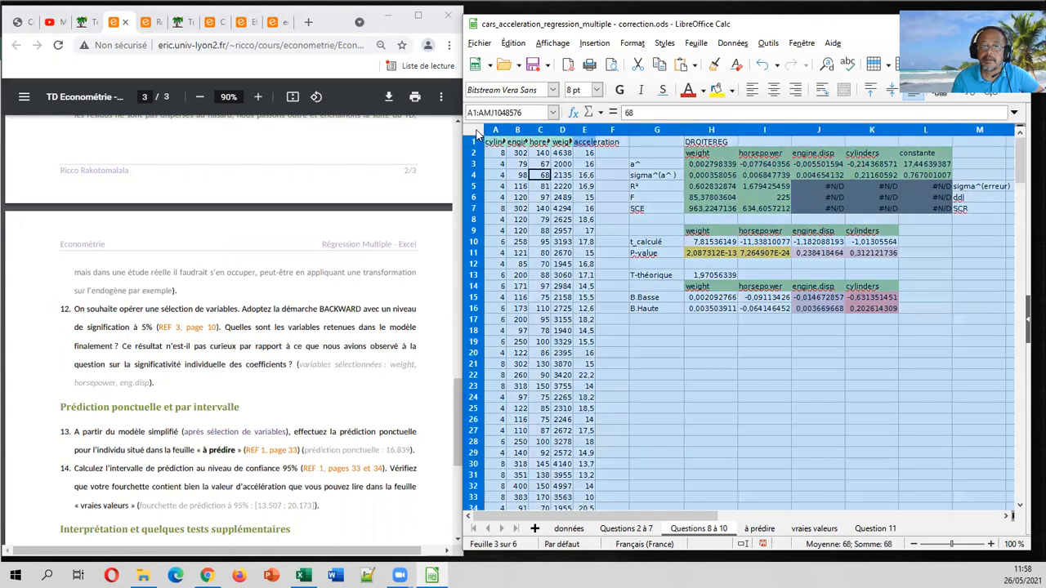
left_click(519, 164)
left_click(480, 132)
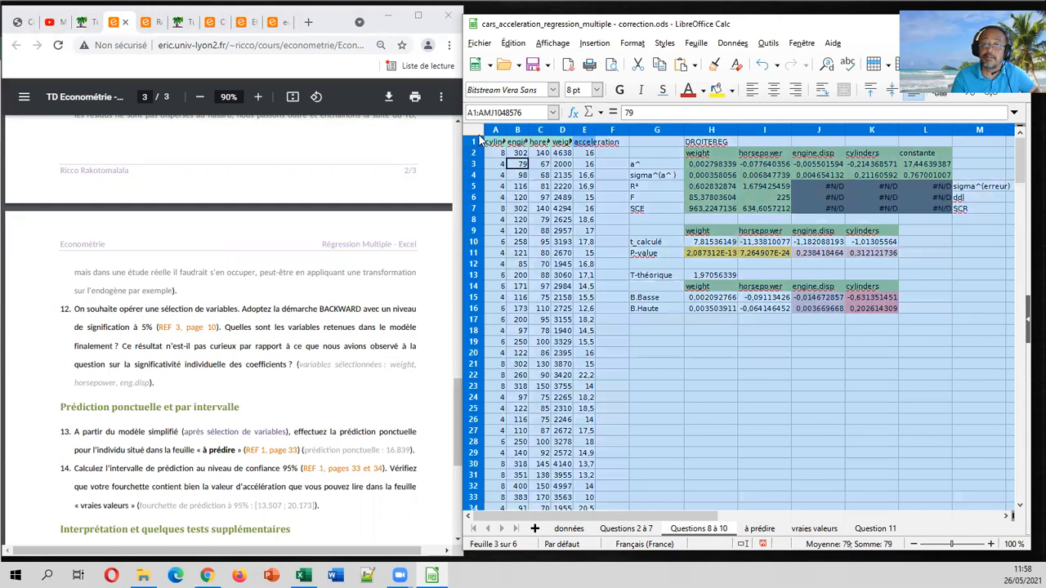
left_click(497, 143)
left_click(480, 133)
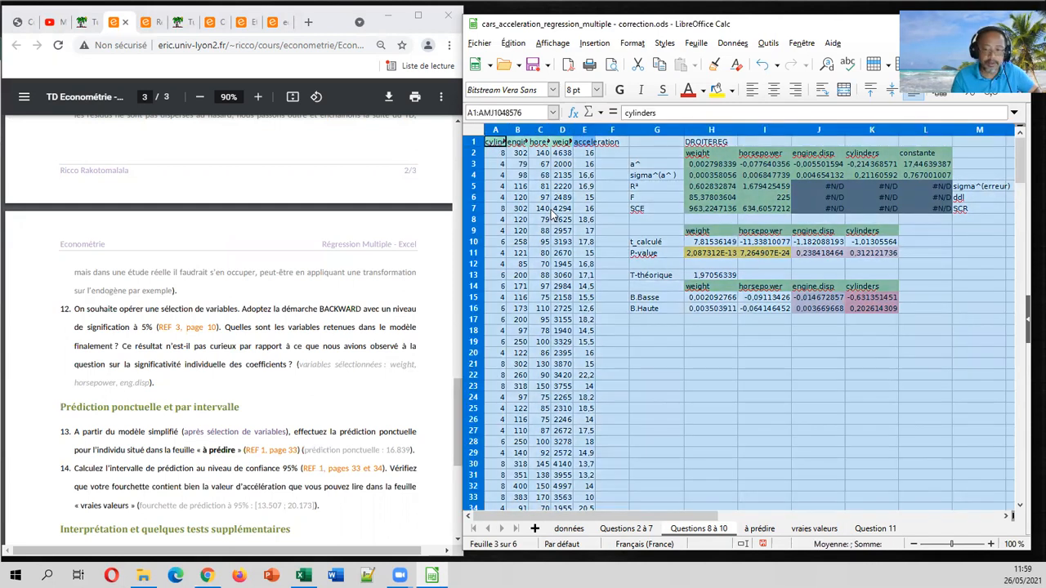
Add a new sheet at the end of the workbook and paste the copied regression data and results at A1.
left_click(535, 529)
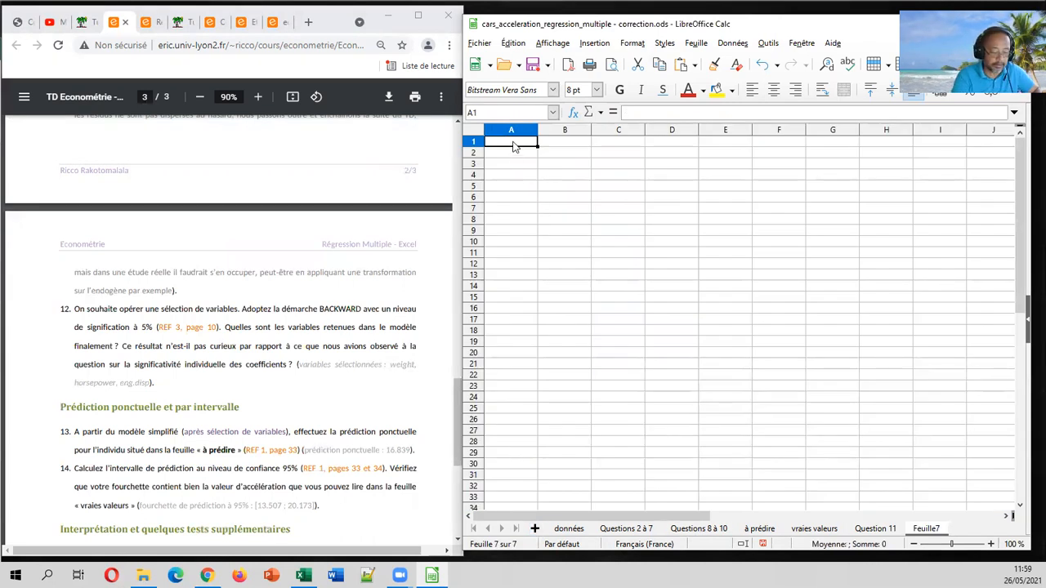
key("ctrl+v")
left_click(682, 378)
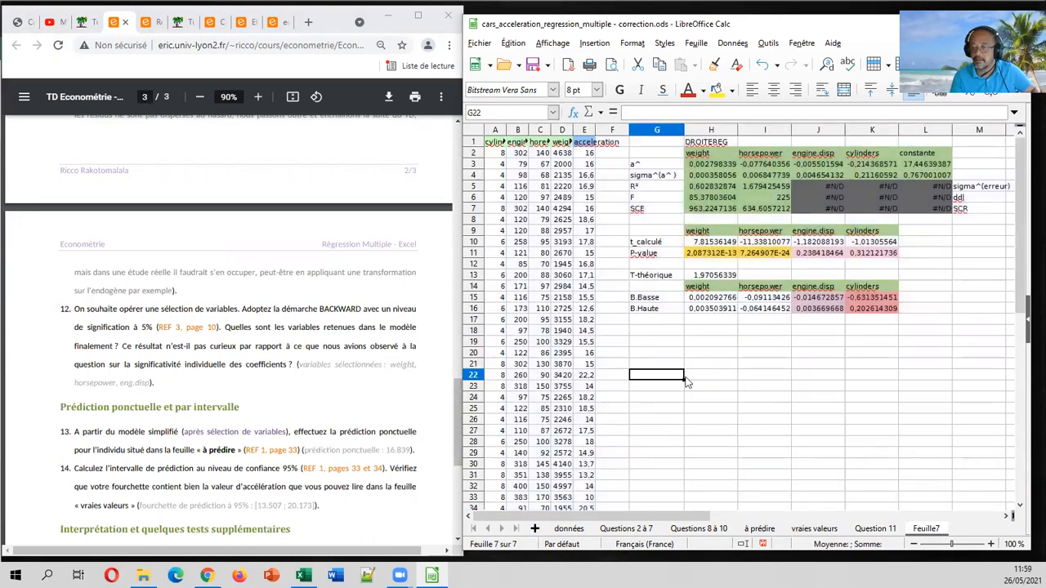
Rename the new sheet Question 12 and place Question 11 and Question 12, in that order, directly after Questions 8 à 10.
double_click(925, 530)
type("Question 12")
key("Return")
left_click(894, 497)
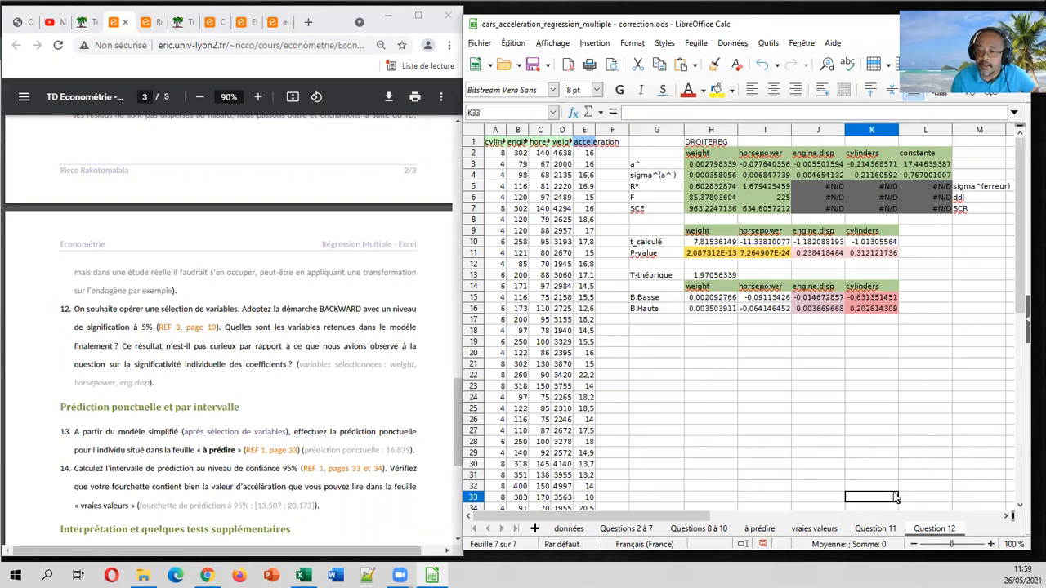
left_click_drag(896, 529, 772, 531)
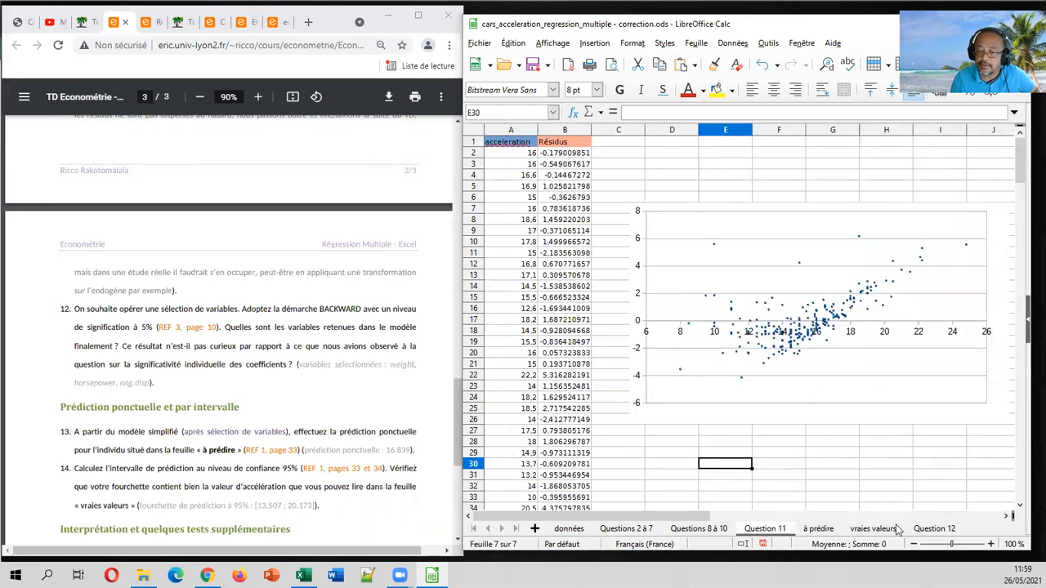
left_click_drag(927, 529, 825, 530)
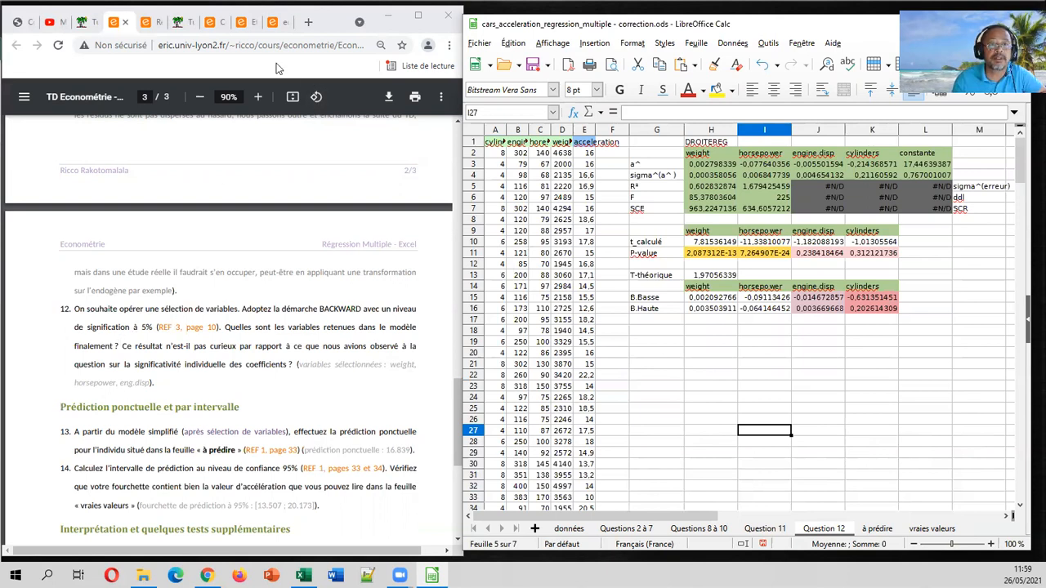
Consult the Forward and Backward partial F selection tables on page 10 of the collinearity and variable selection slides.
left_click(222, 30)
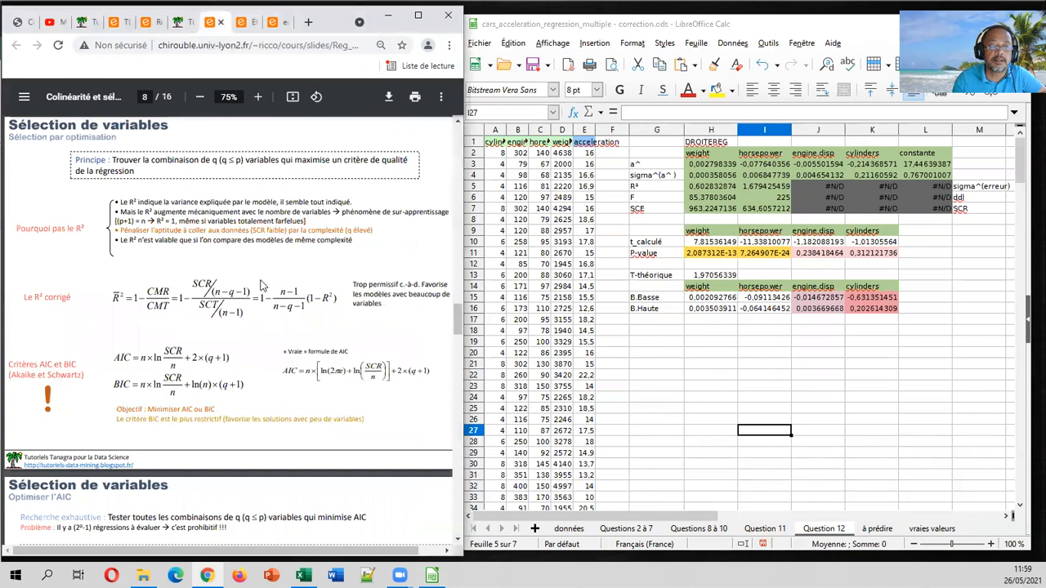
scroll(262, 288, "down", 1)
scroll(262, 288, "down", 3)
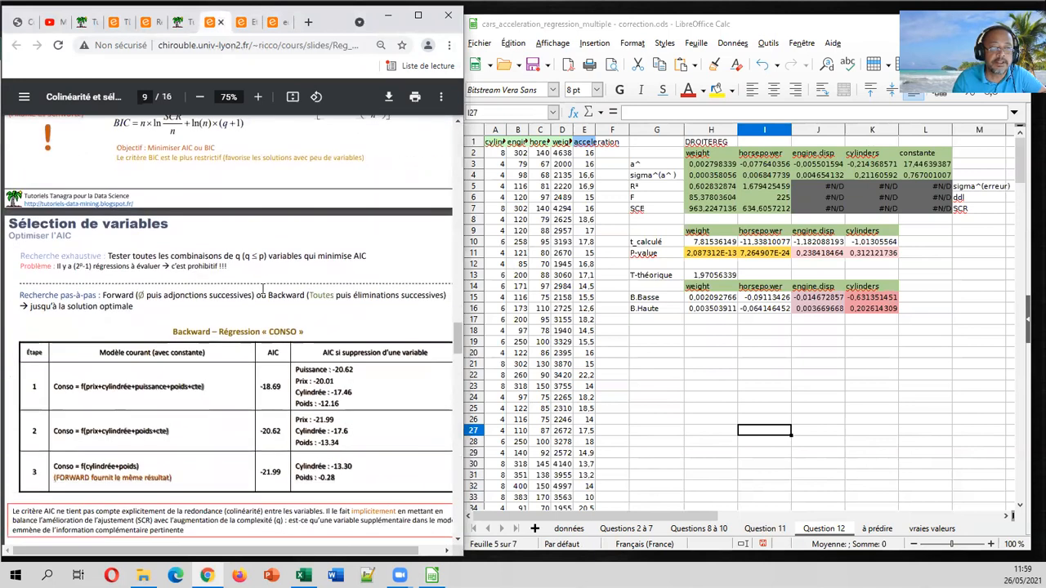
left_click(200, 97)
scroll(251, 296, "down", 5)
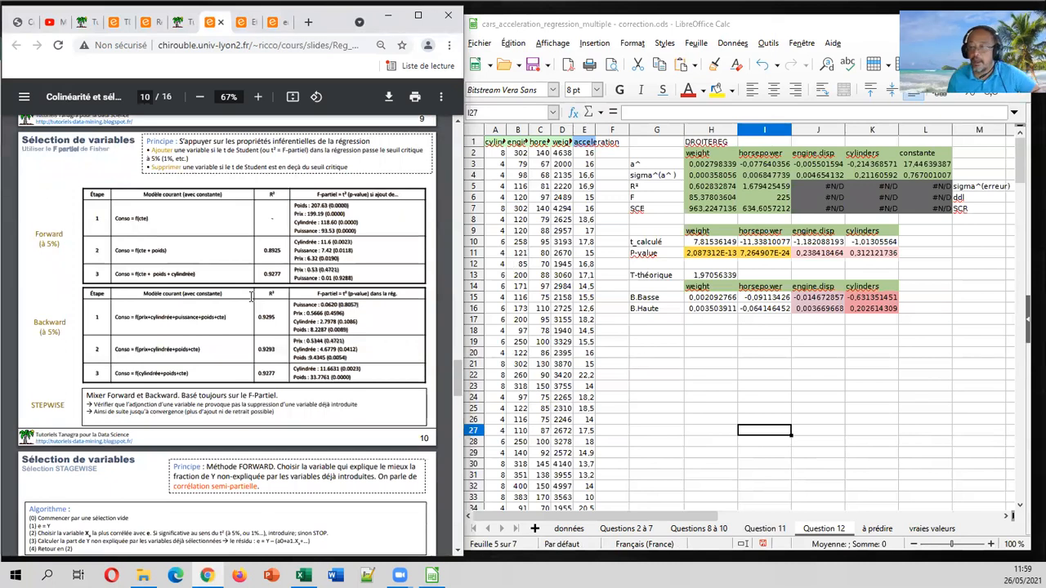
Highlight the cylinders p-value in K11 with a dark crimson background.
left_click(871, 255)
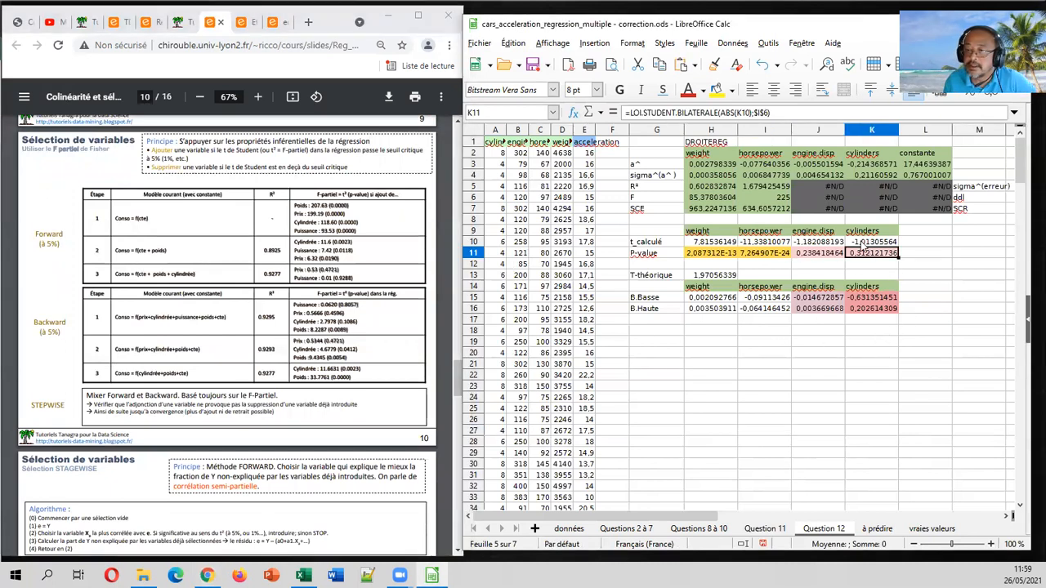
left_click(732, 91)
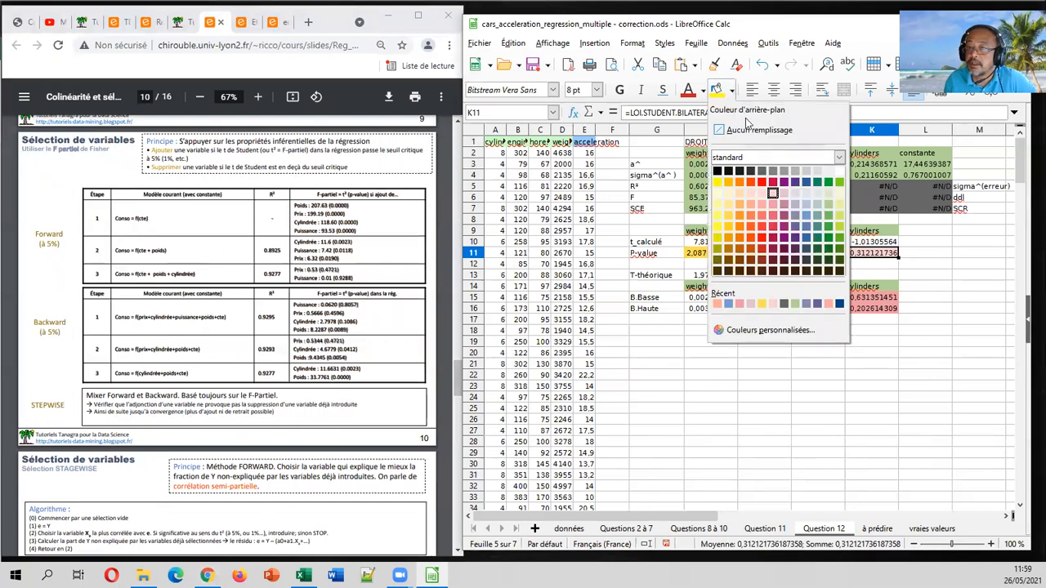
left_click(772, 181)
left_click(962, 268)
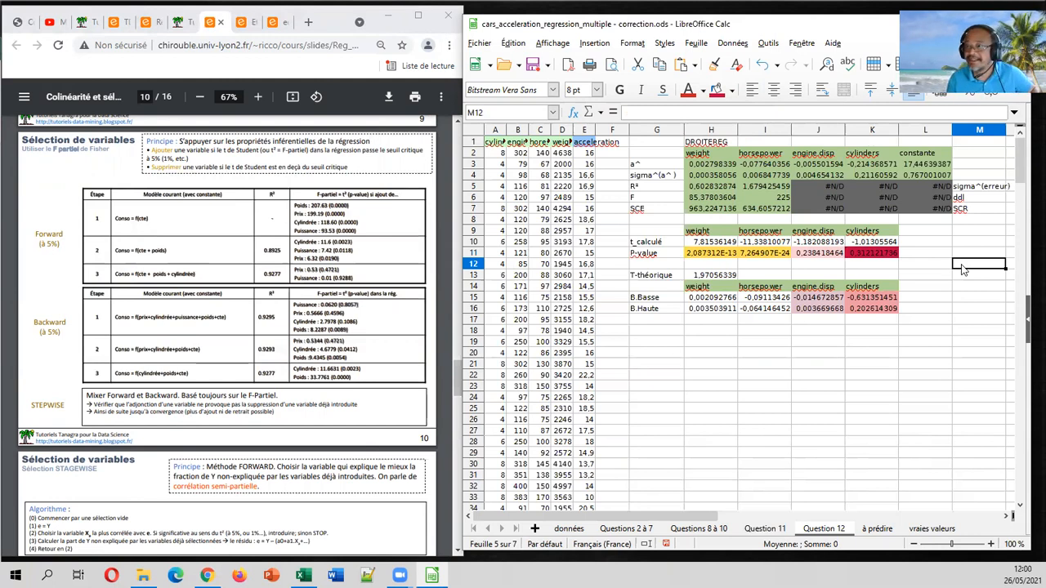
Copy the coefficient headers from H2:L2 and paste them at H19 for the reduced model.
left_click_drag(724, 153, 921, 157)
key("ctrl+c")
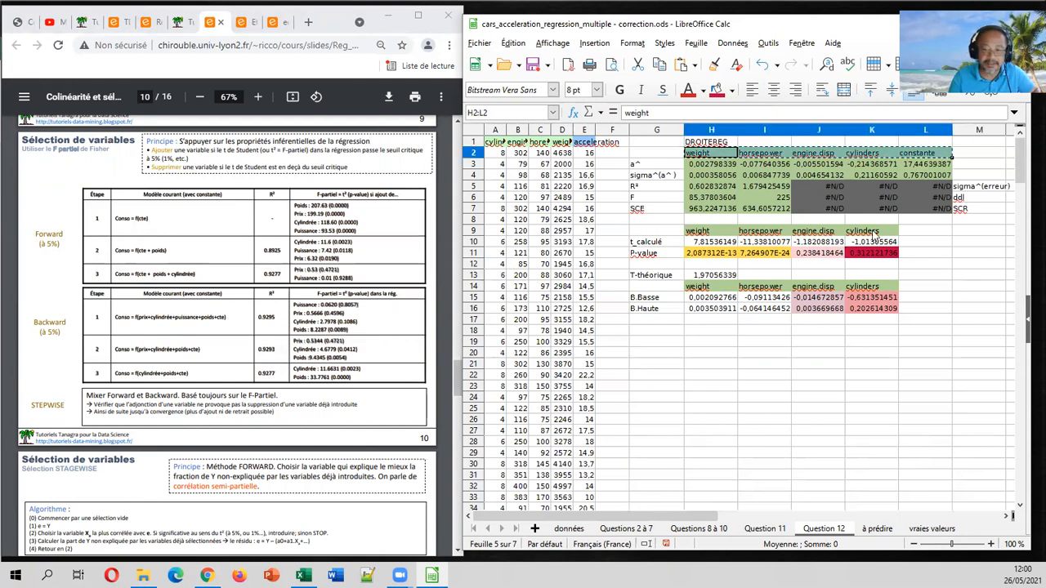
left_click(722, 343)
right_click(722, 343)
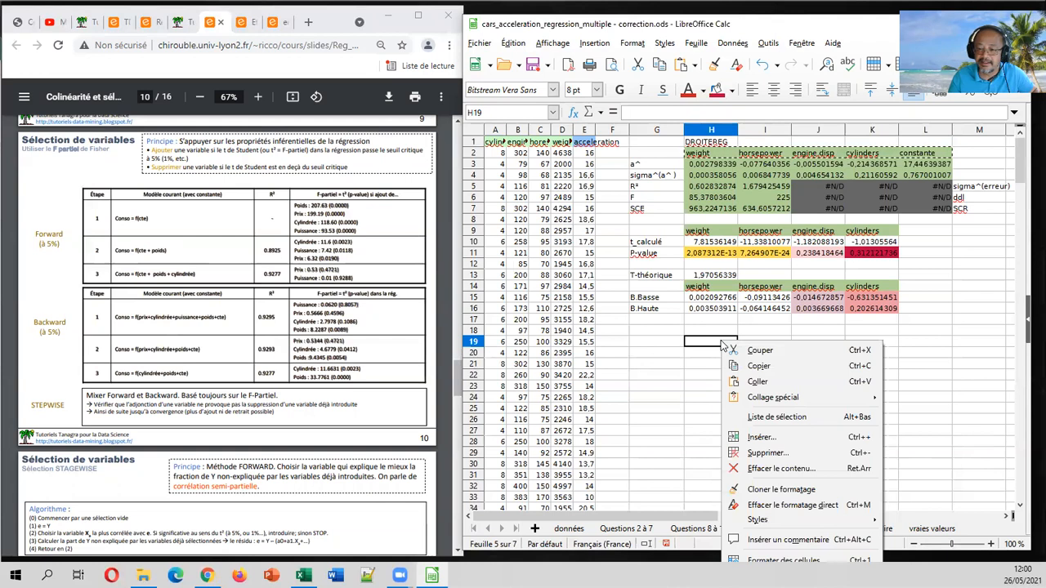
key("Escape")
key("ctrl+v")
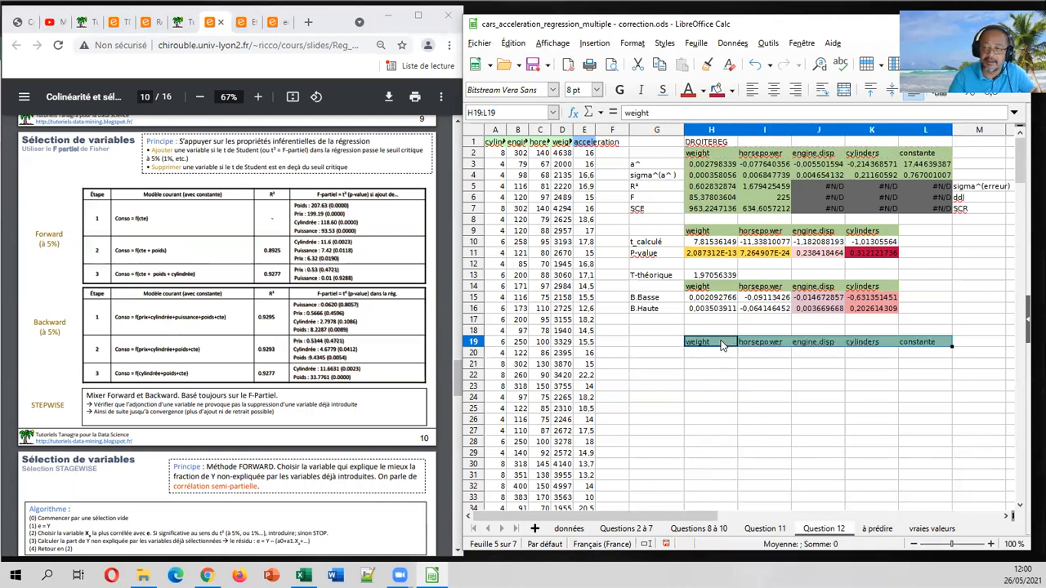
Delete the cylinders header cell in K19, shifting the remaining cells to the left.
left_click(861, 343)
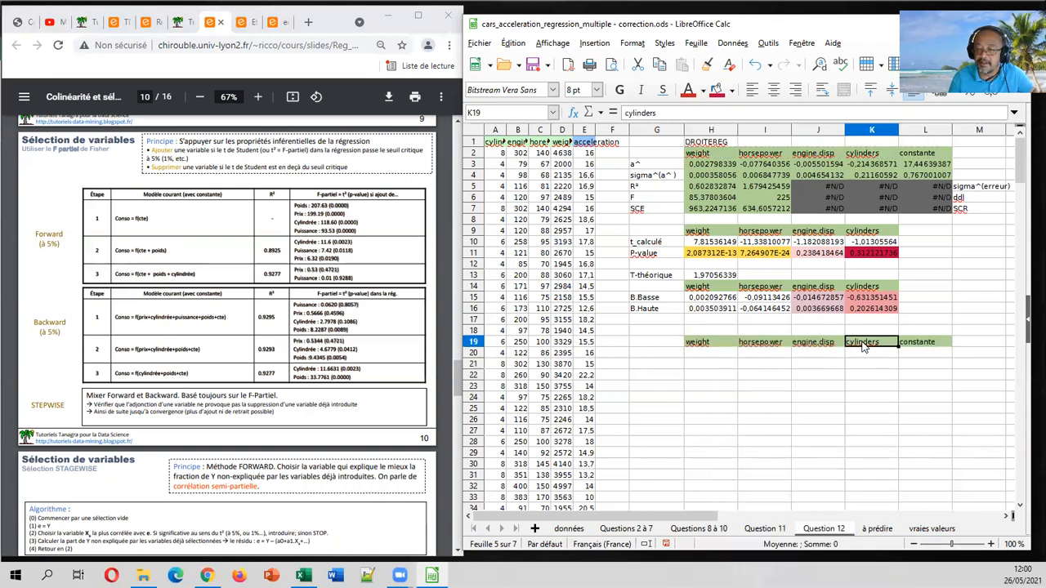
right_click(862, 345)
left_click(856, 418)
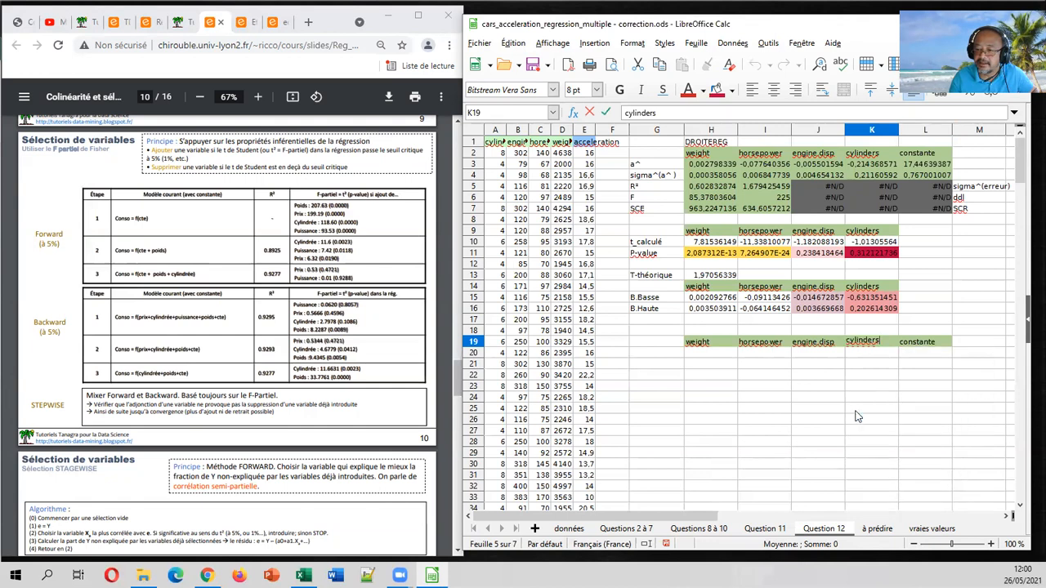
left_click(856, 376)
left_click(887, 350)
right_click(888, 352)
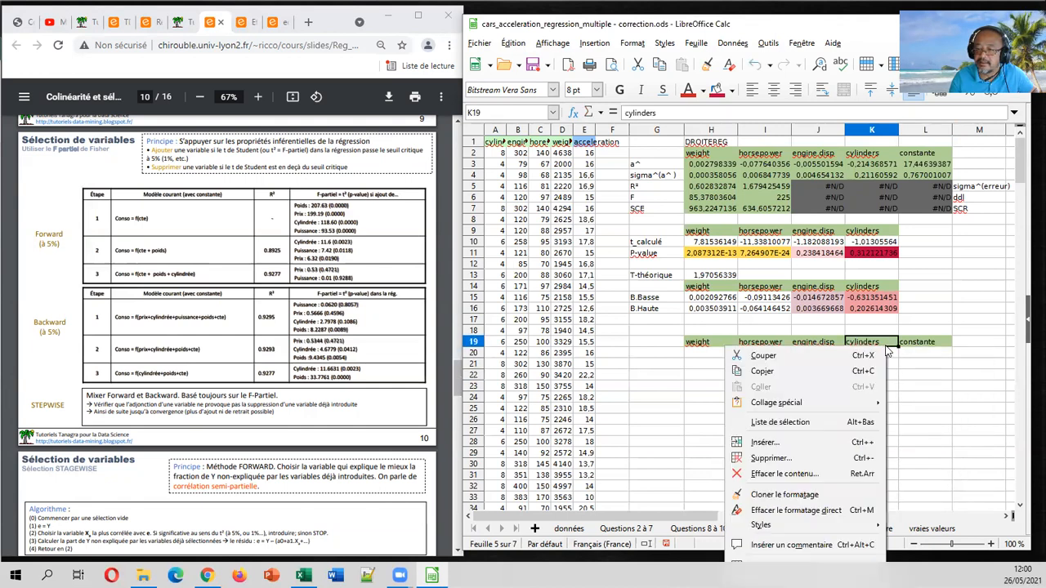
left_click(839, 458)
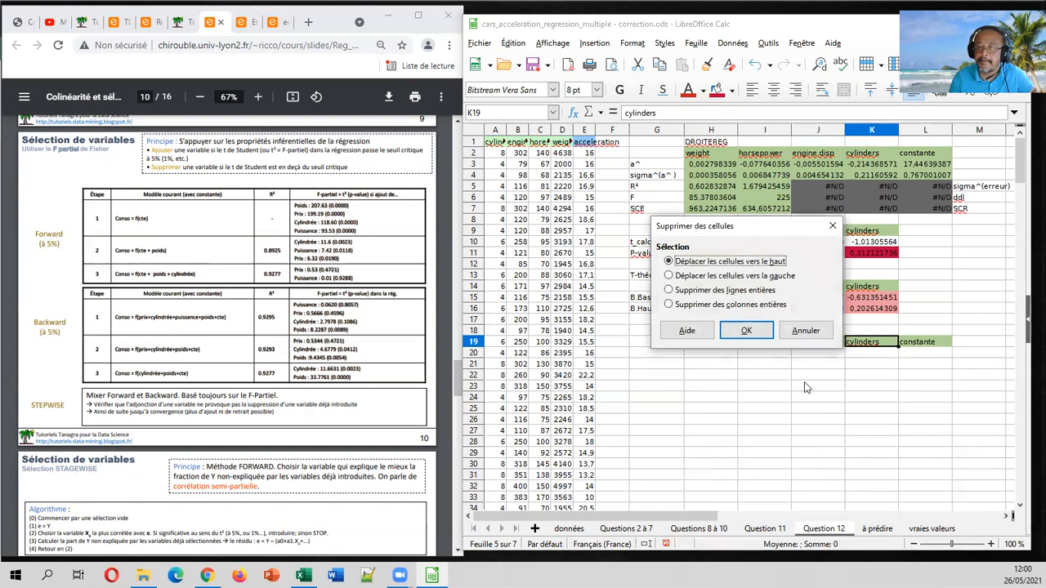
left_click(745, 278)
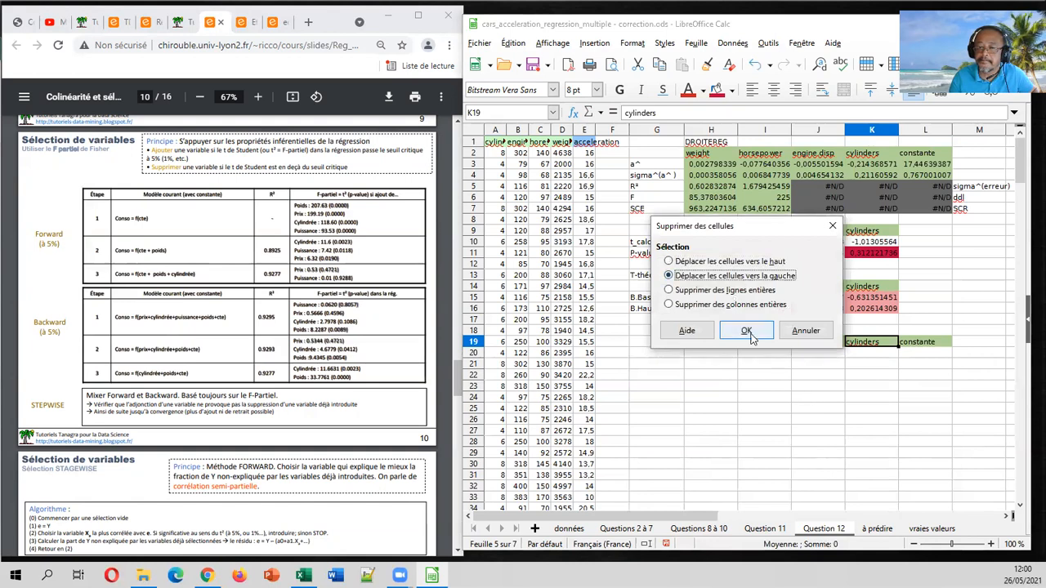
left_click(746, 331)
Begin a DROITEREG formula over H20:K24 with the acceleration values E2:E231 as the Y data.
left_click(727, 364)
left_click(722, 355)
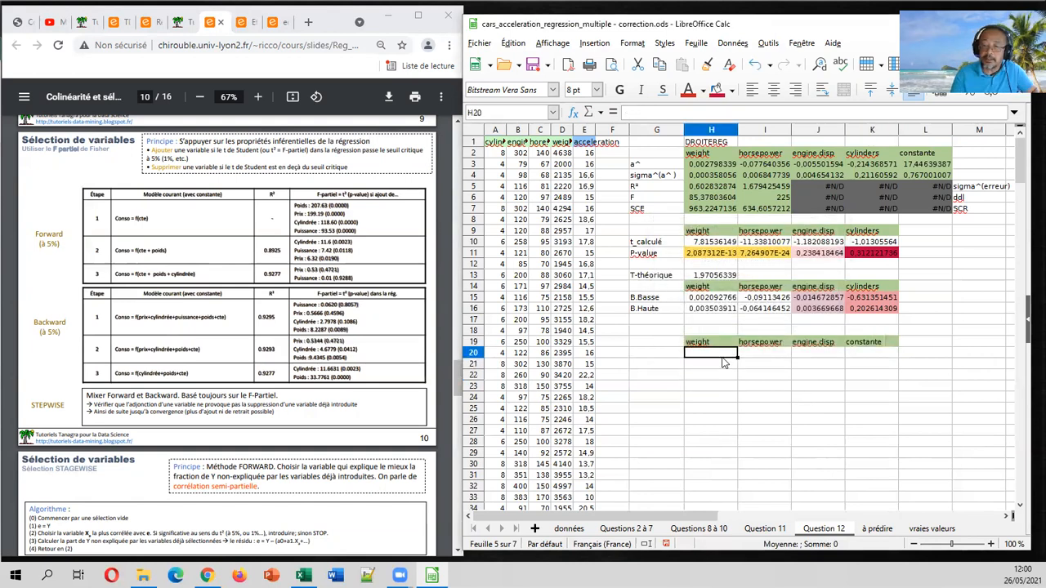
key("shift+Right")
key("shift+Right")
key("shift+Right")
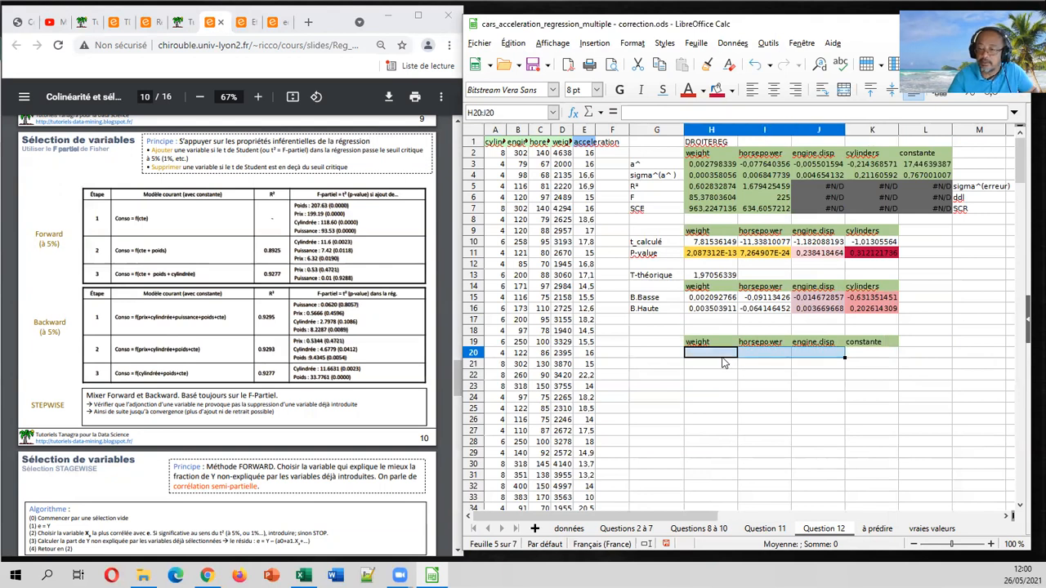
key("shift+Down")
key("shift+Down")
key("shift+Down")
key("shift+Down")
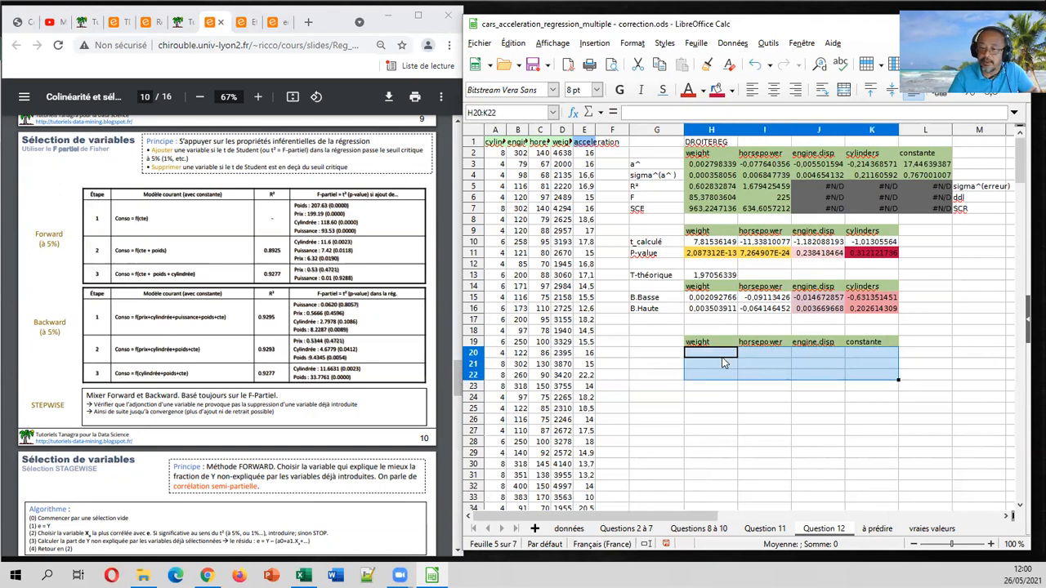
type("droitereg(")
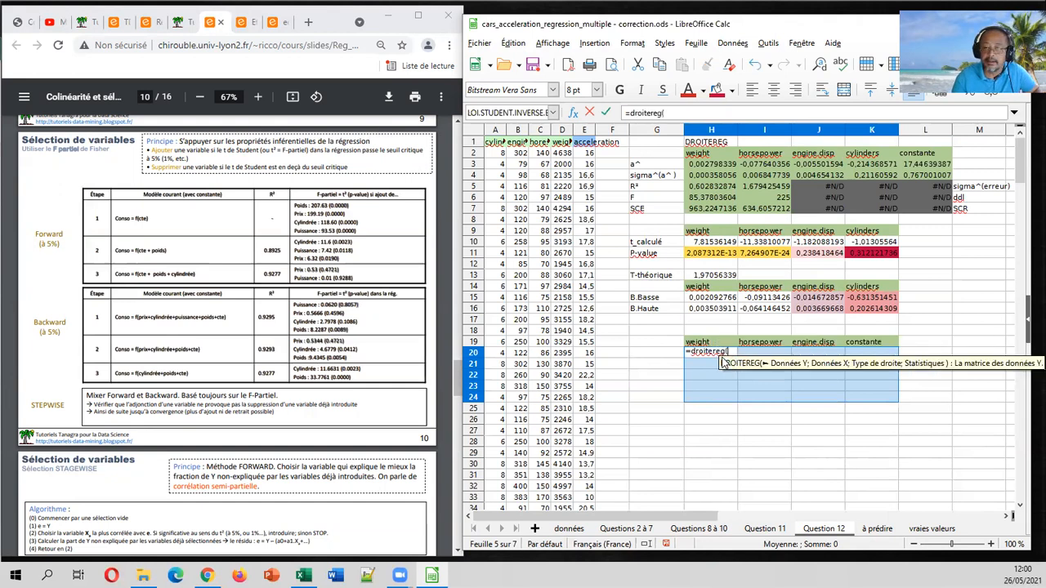
left_click_drag(1021, 210, 1024, 453)
left_click_drag(594, 359, 583, 155)
type(";")
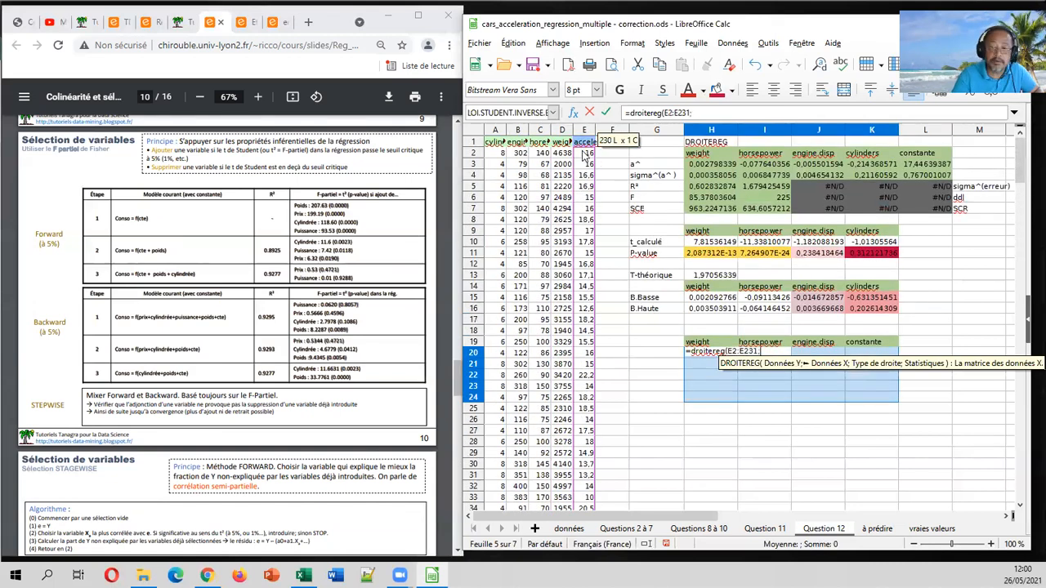
Complete the DROITEREG formula with X data B2:D231 and both options set to 1, and enter it as an array formula.
left_click_drag(1025, 168, 1013, 459)
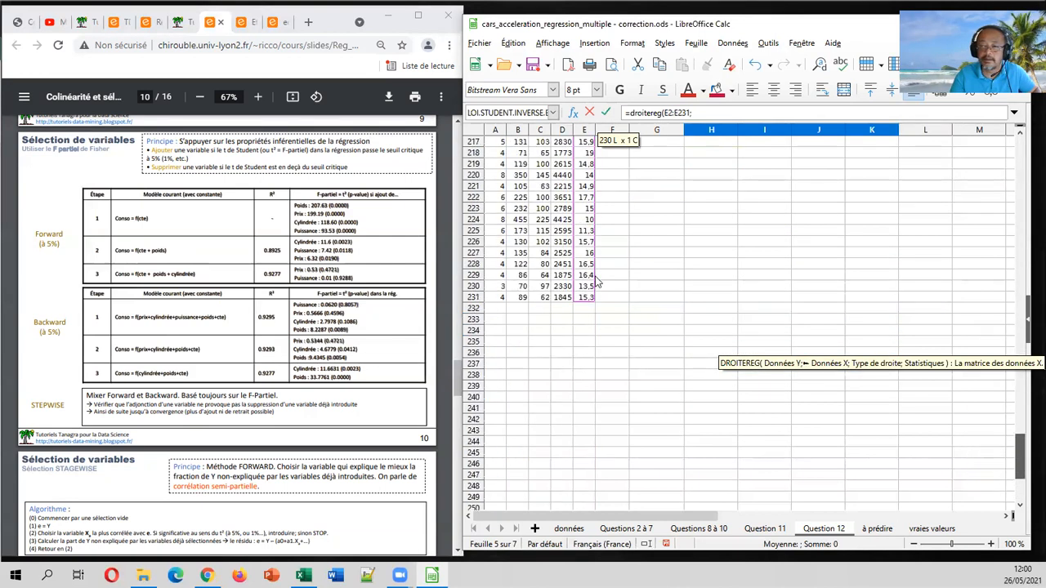
left_click_drag(566, 300, 520, 154)
left_click(733, 112)
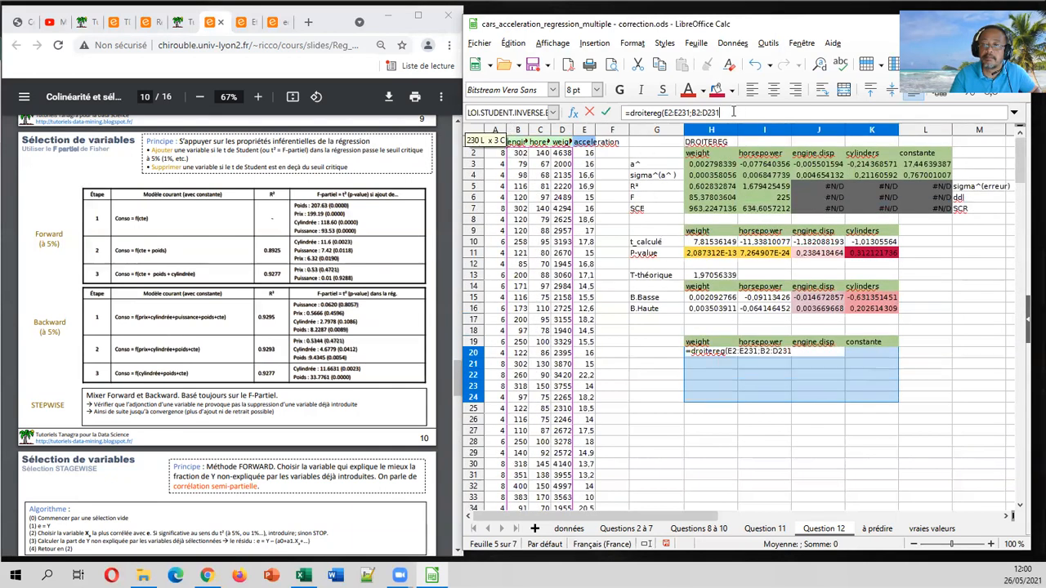
type(";1;")
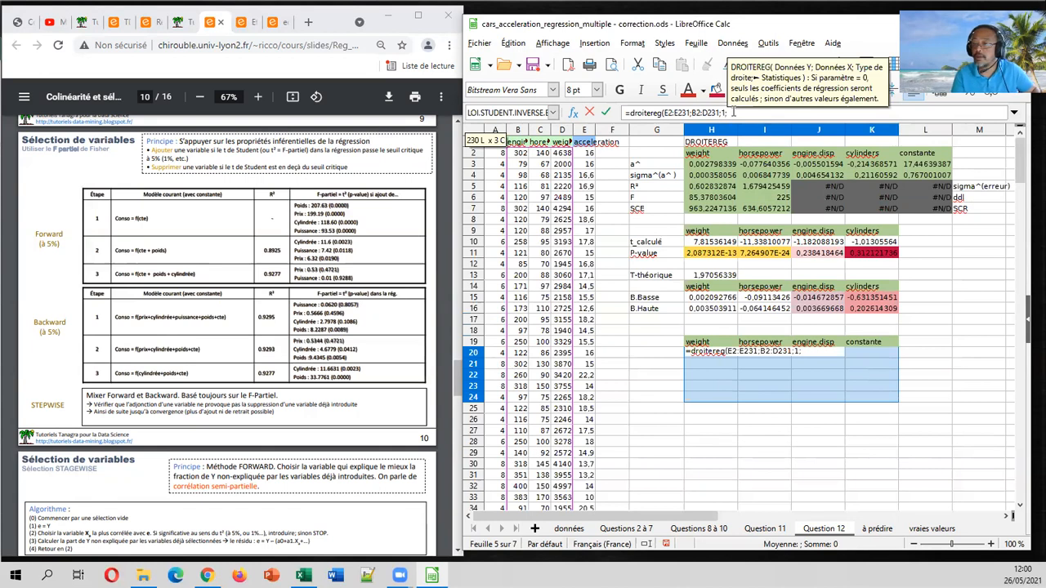
type("1;")
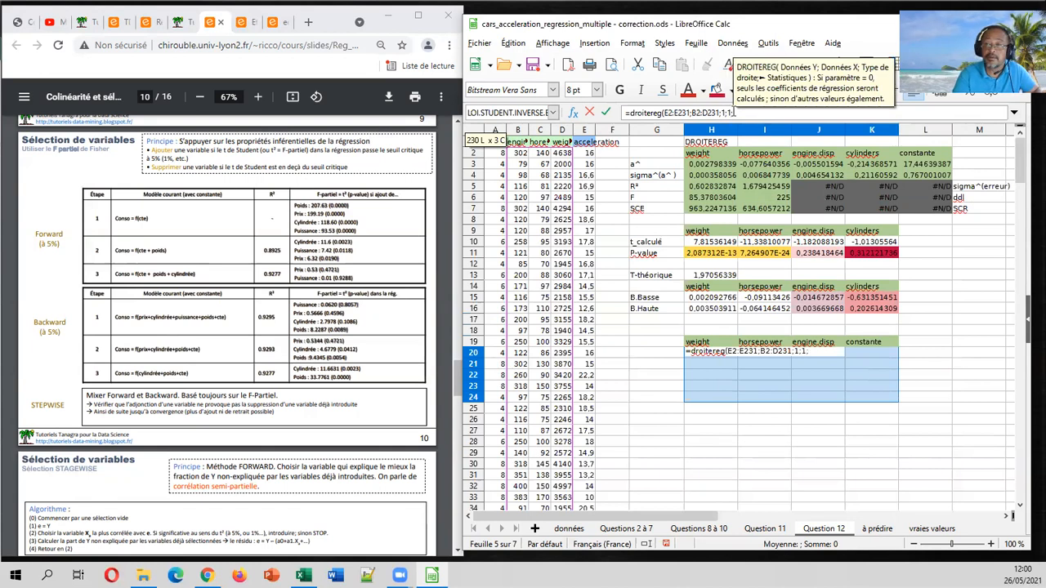
key("BackSpace")
type(")")
key("ctrl+shift+Return")
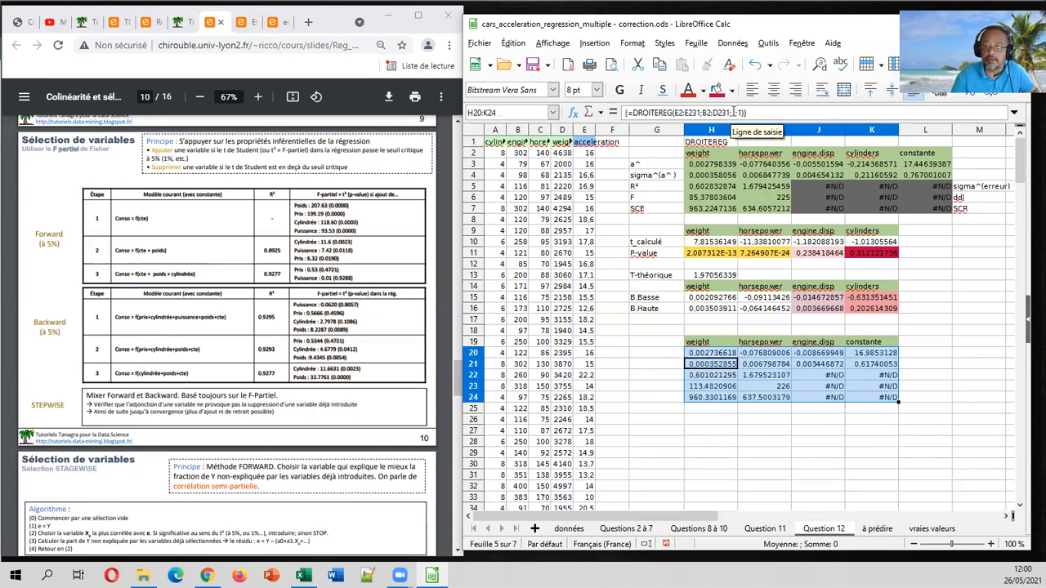
Copy the row labels from G3:G7 to G20:G24 beside the new regression results.
left_click(654, 352)
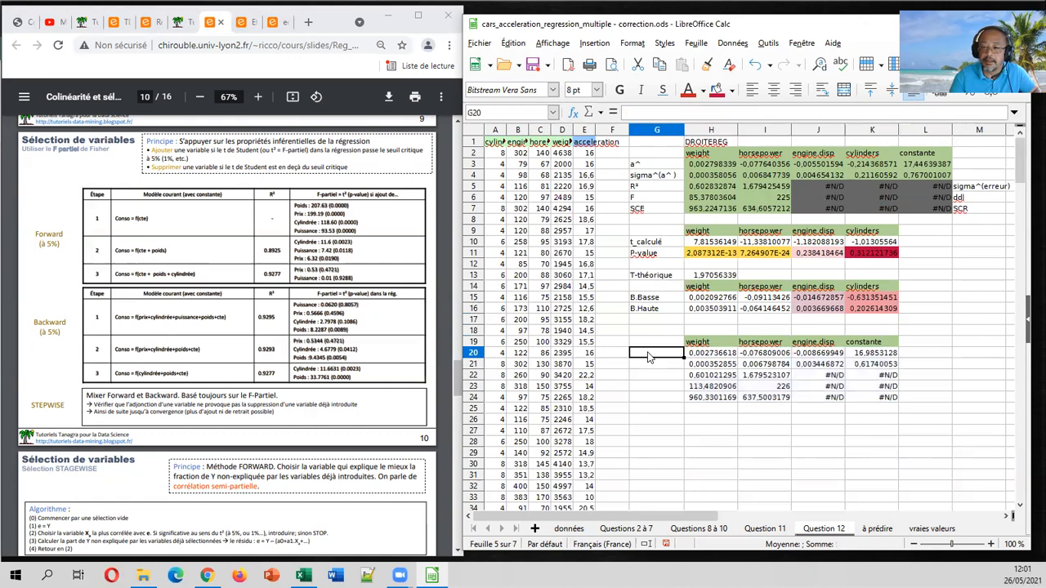
left_click(660, 166)
left_click_drag(660, 174, 658, 209)
key("ctrl+c")
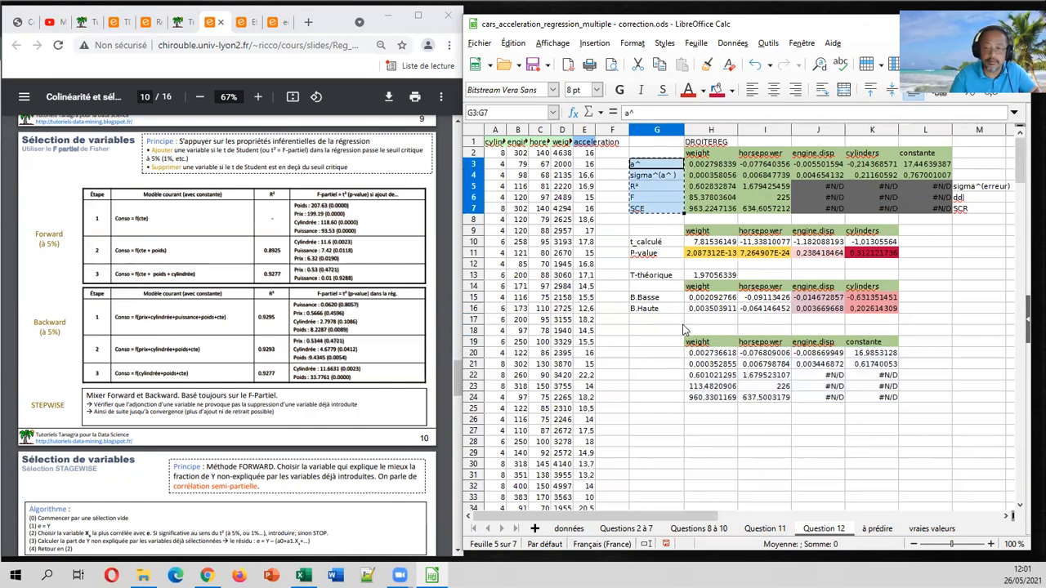
left_click(670, 353)
key("Return")
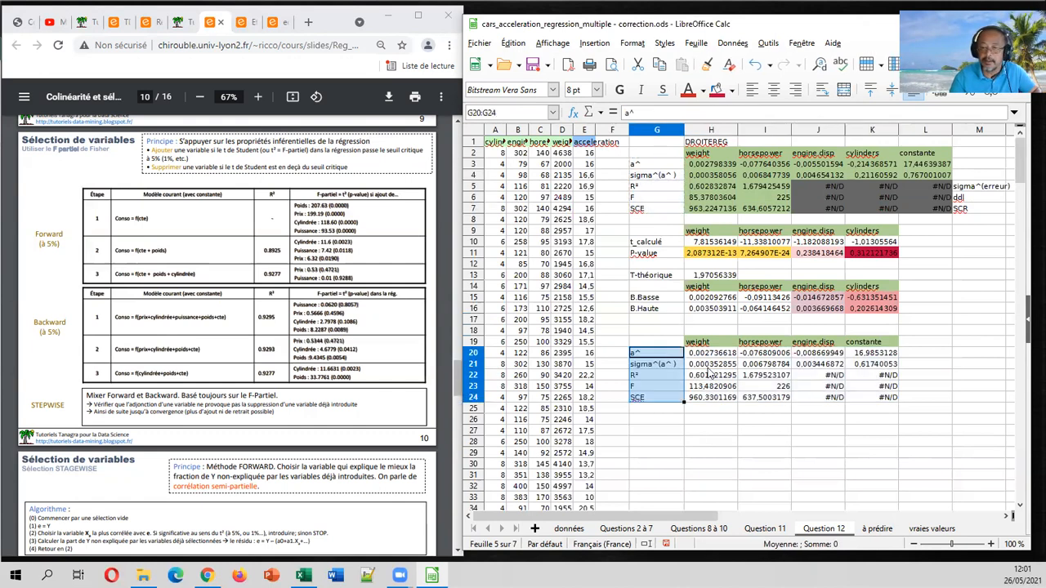
Enter the label T-calculé in G26 below the reduced model's results.
left_click(675, 431)
left_click(675, 423)
type("t-a")
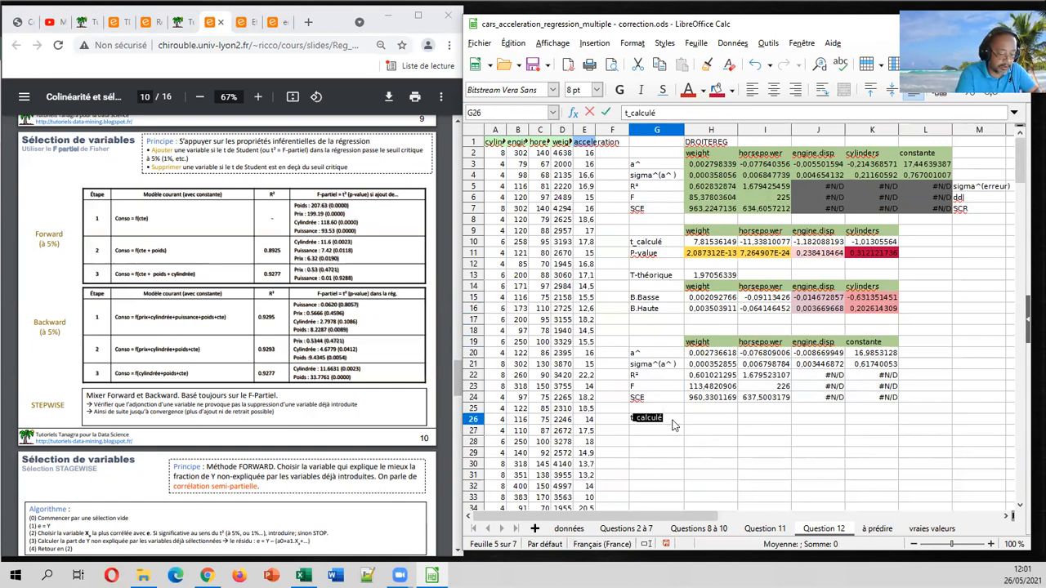
type("alc ")
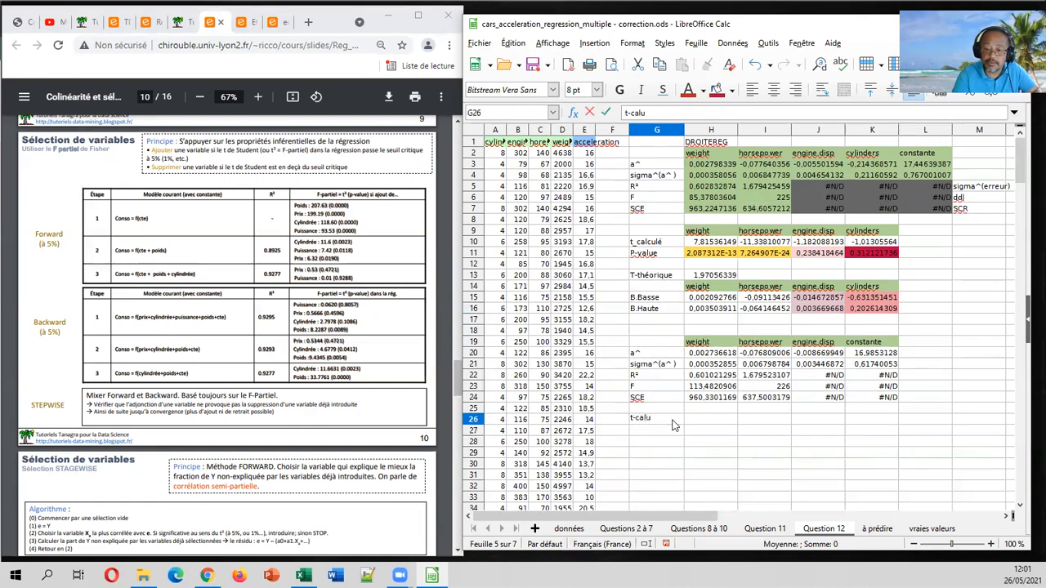
type("ulé")
key("Return")
Check the reduced model's residual degrees of freedom in I23.
key("Up")
key("Up")
key("Up")
key("Up")
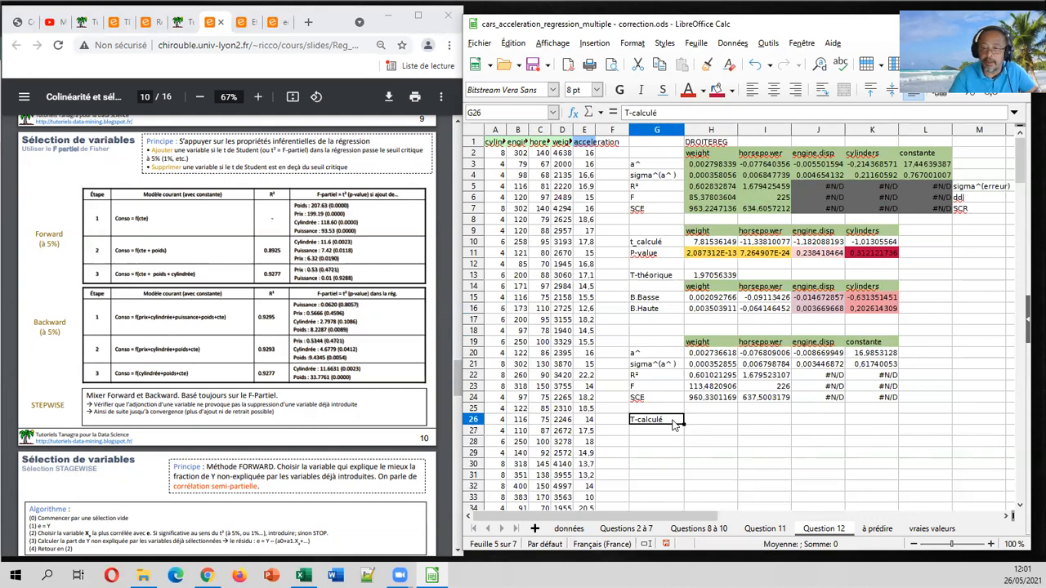
key("Right")
key("Right")
key("Right")
key("Left")
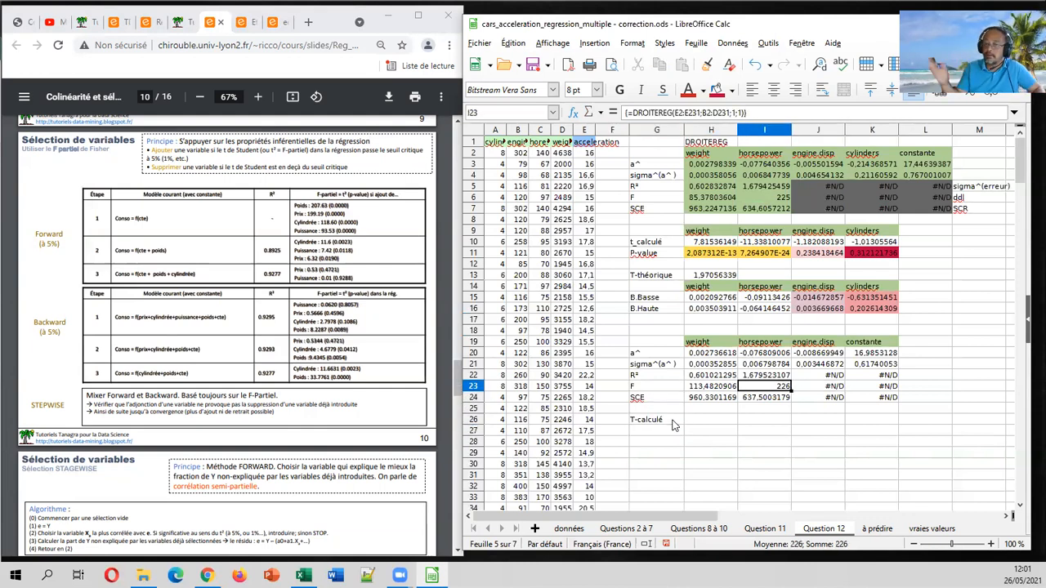
Calculate the weight variable's t statistic in H26 by dividing its coefficient H20 by its standard error H21.
key("Down")
key("Down")
key("Left")
key("Left")
key("Down")
key("Right")
type("=")
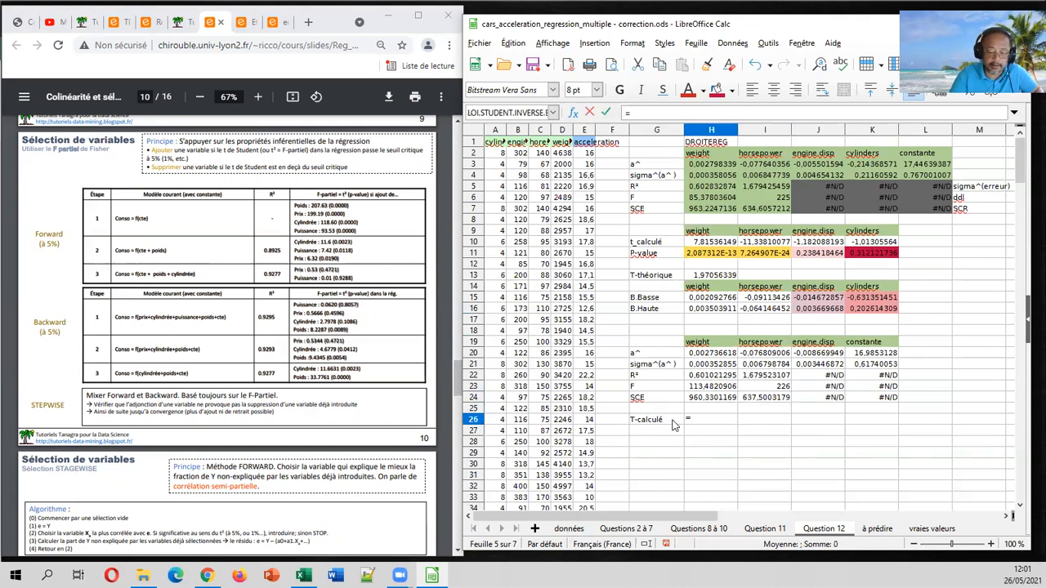
key("Up")
key("Up")
key("Up")
key("Up")
key("Up")
key("Up")
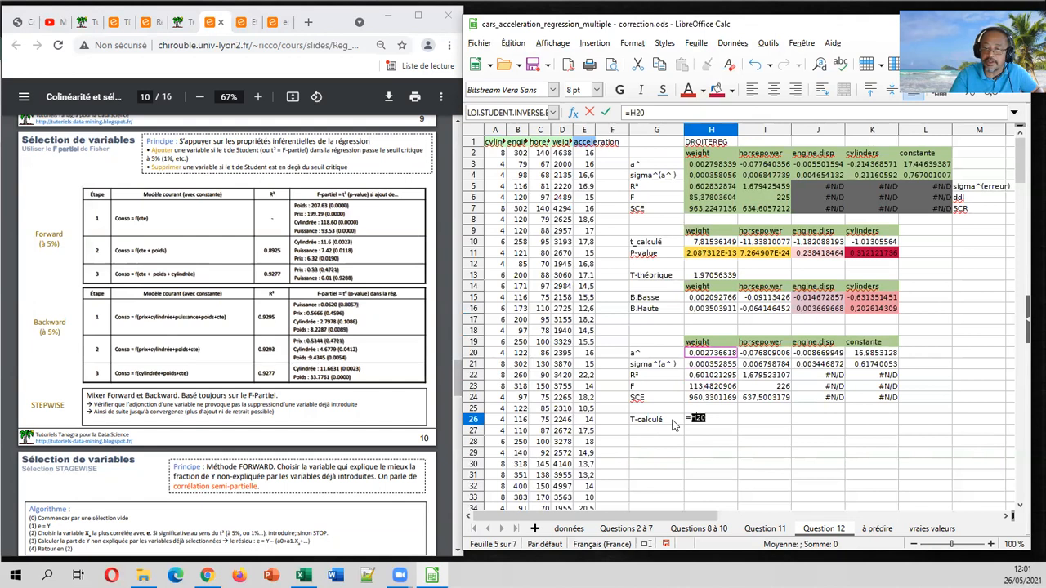
type("/")
key("Up")
key("Up")
key("Up")
key("Up")
key("Up")
key("Up")
key("Up")
key("Up")
key("Up")
key("Up")
key("Down")
key("Down")
key("Down")
key("Down")
key("Down")
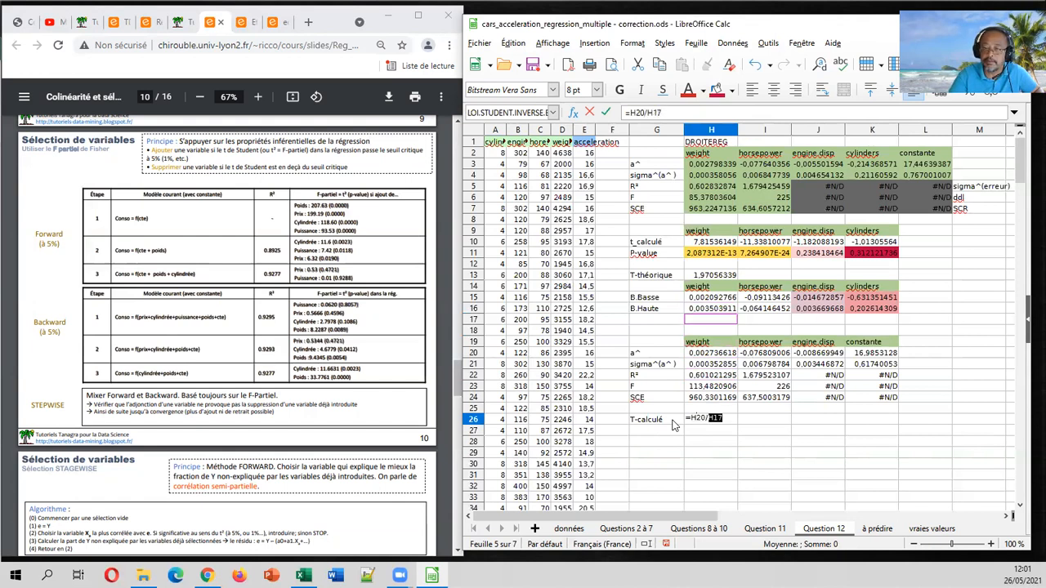
key("Return")
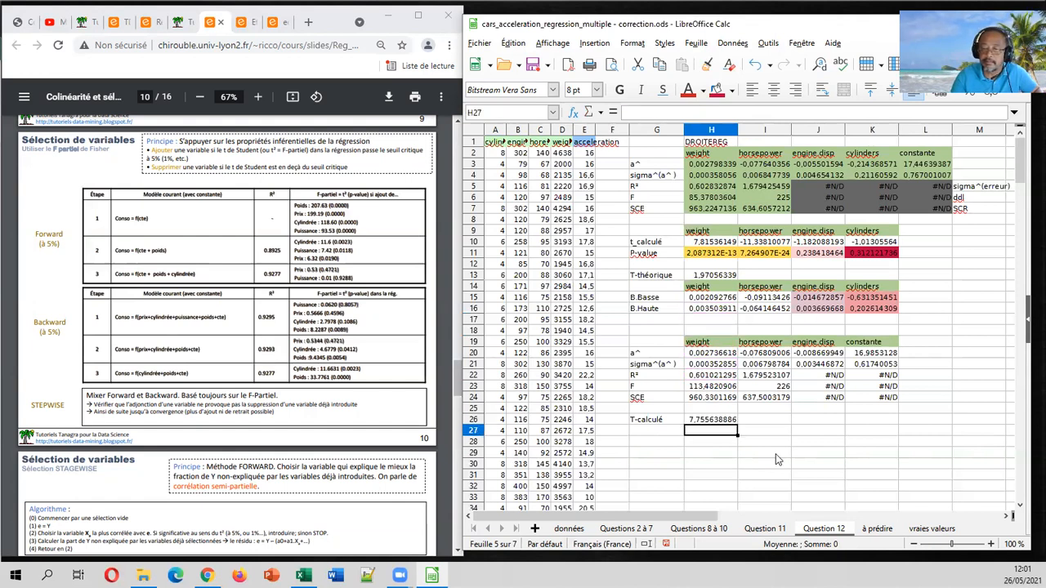
Fill the t statistic formula from H26 across to K26 and shift the T-calculé row down to row 27.
left_click(734, 423)
left_click_drag(737, 425, 898, 423)
left_click_drag(657, 420, 868, 435)
Enter the label P-value in G28 under T-calculé.
left_click(653, 445)
type("P-value")
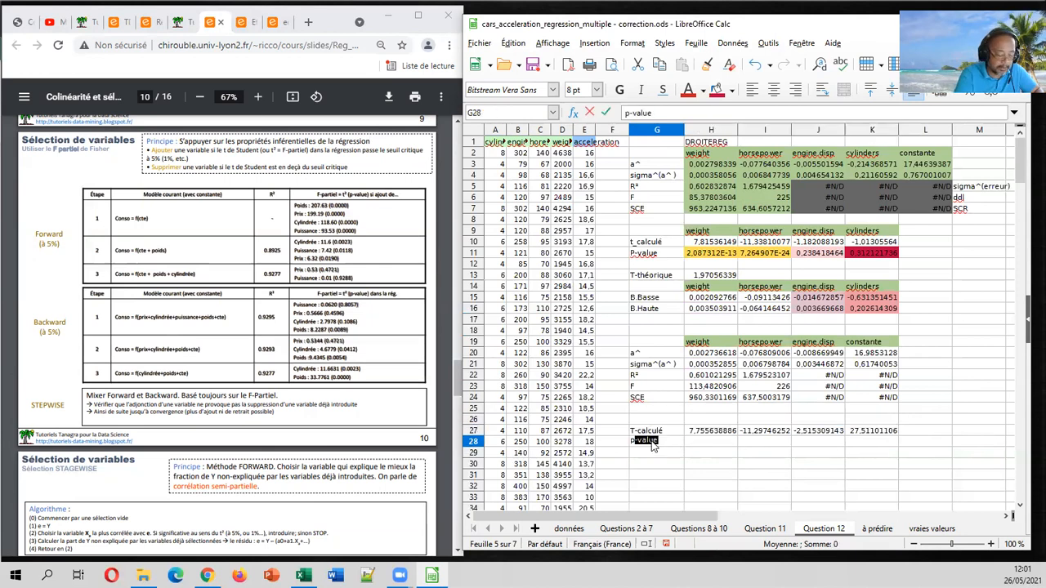
key("Tab")
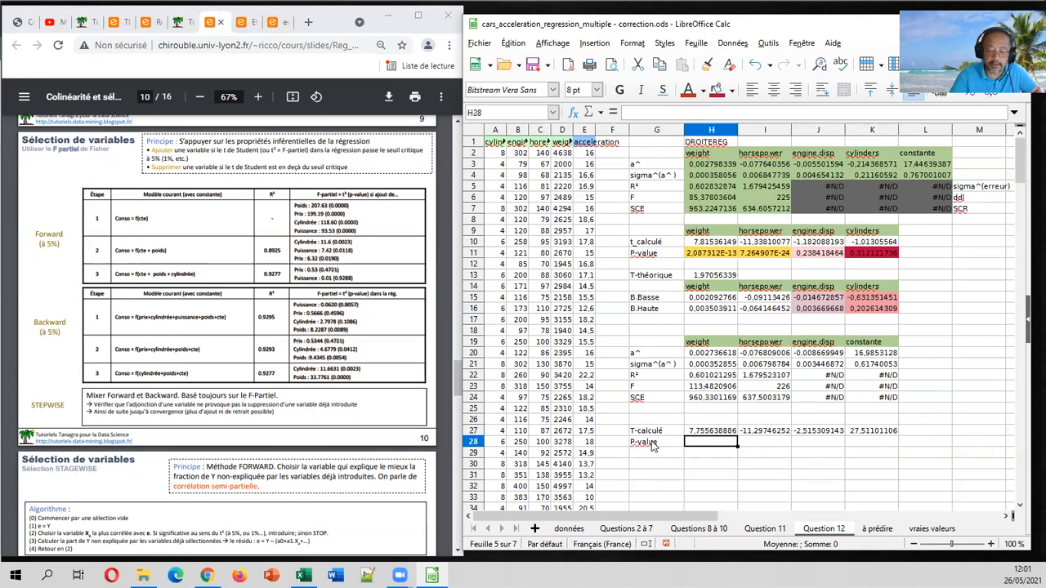
Calculate weight's two-tailed p-value in H28 with =LOI.STUDENT.BILATERALE(ABS(H27);$I$23).
type("=loi.stud")
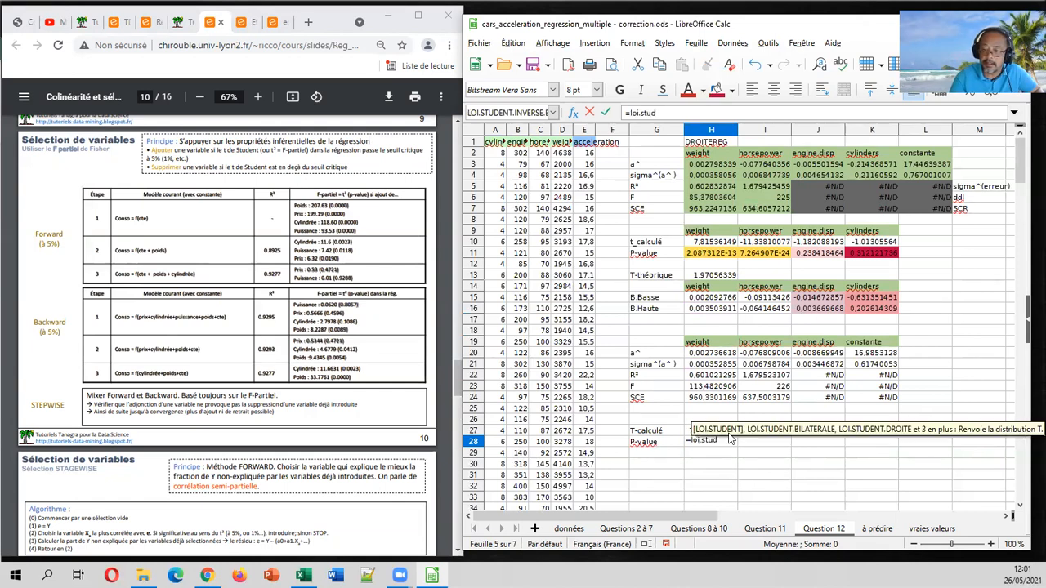
left_click(776, 433)
key("BackSpace")
key("BackSpace")
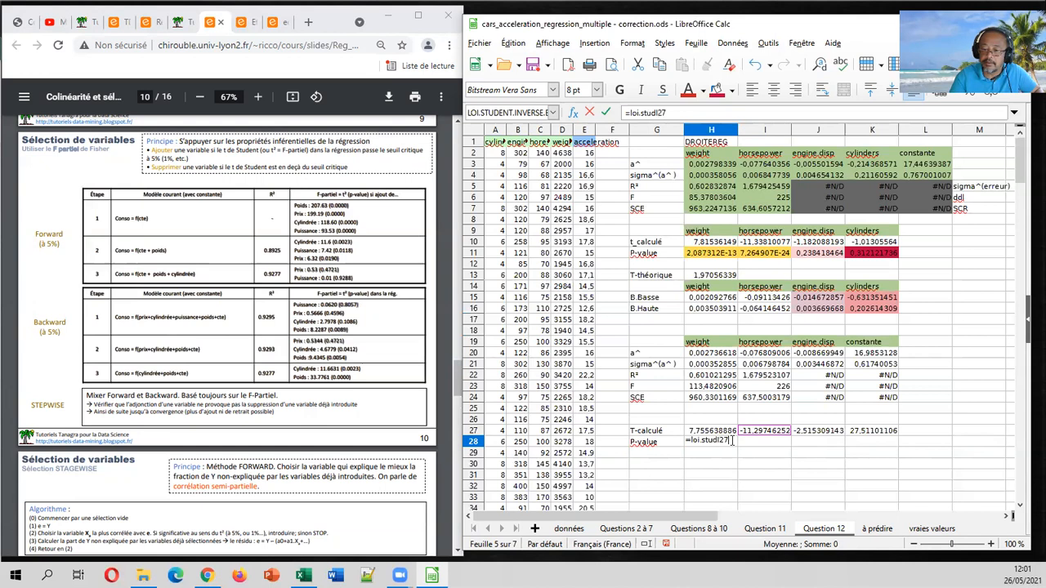
type("dent.bila")
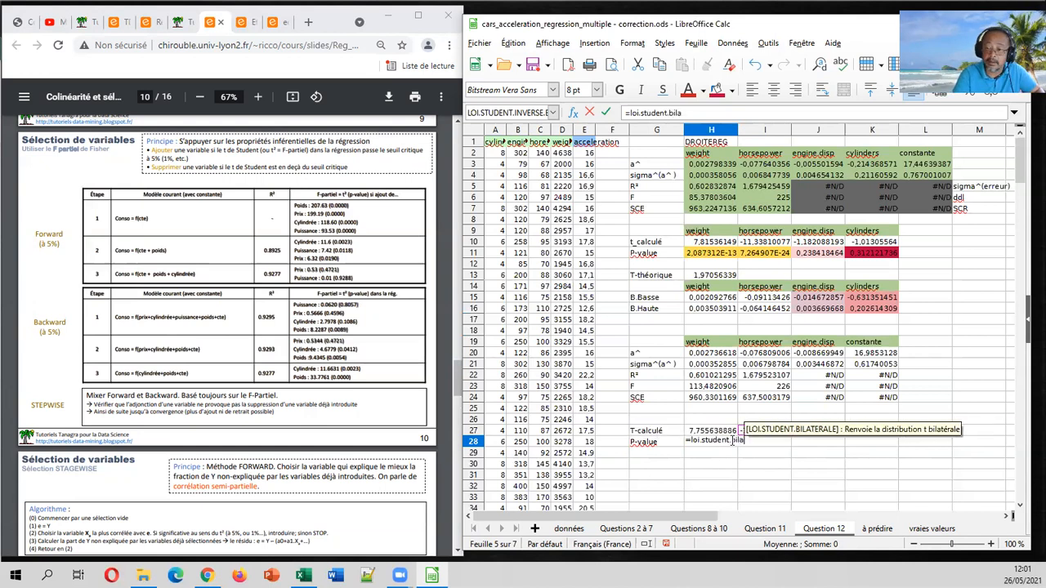
type("taerale")
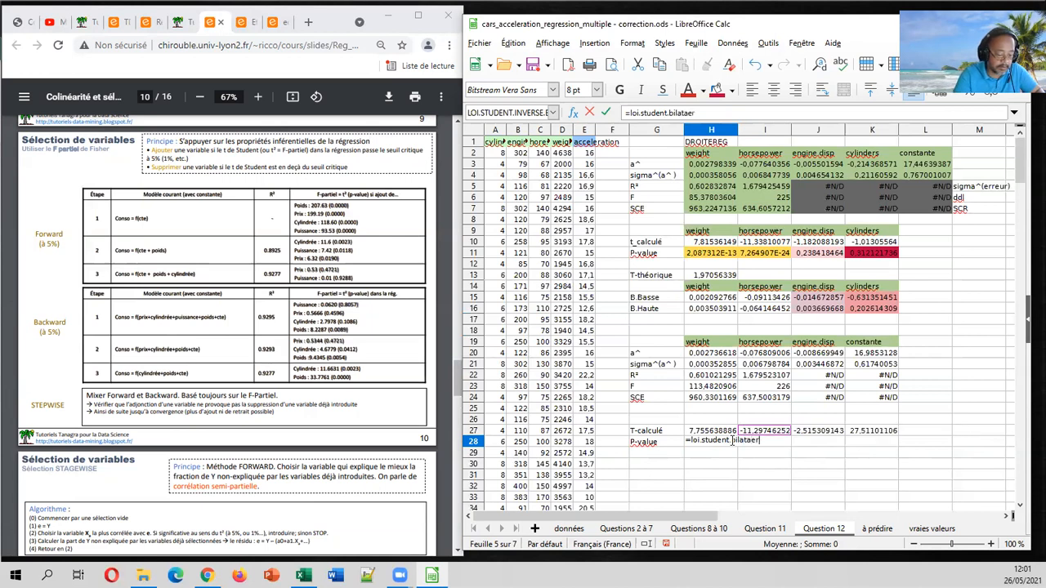
key("BackSpace")
key("BackSpace")
key("BackSpace")
key("BackSpace")
key("BackSpace")
key("BackSpace")
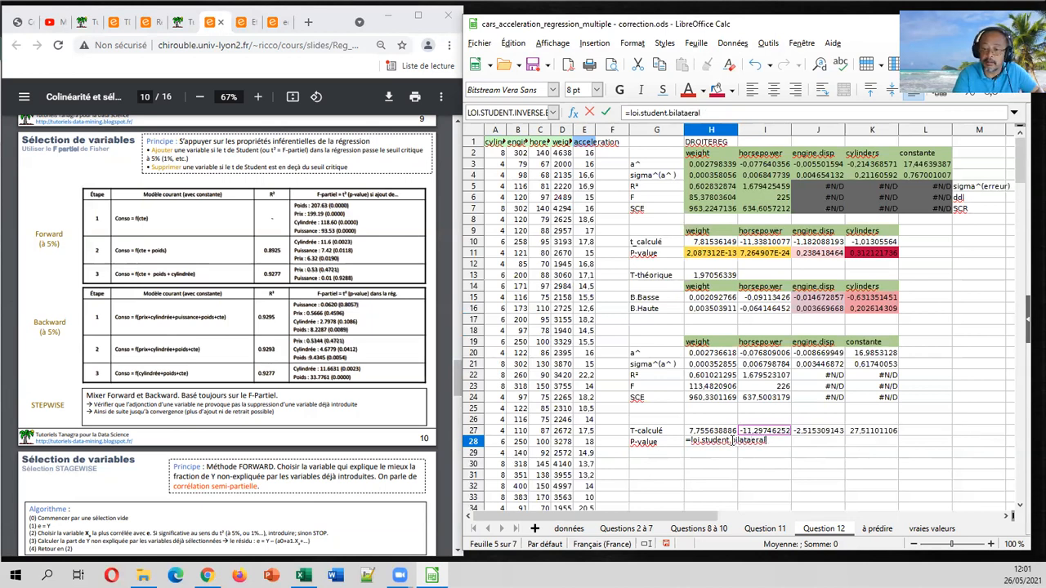
type("erale")
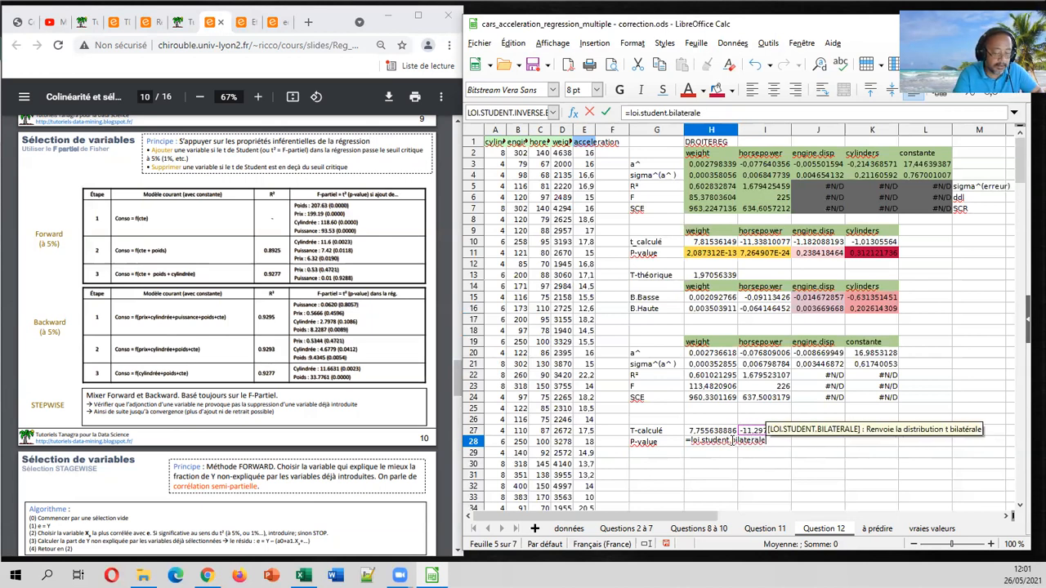
type("(abs(")
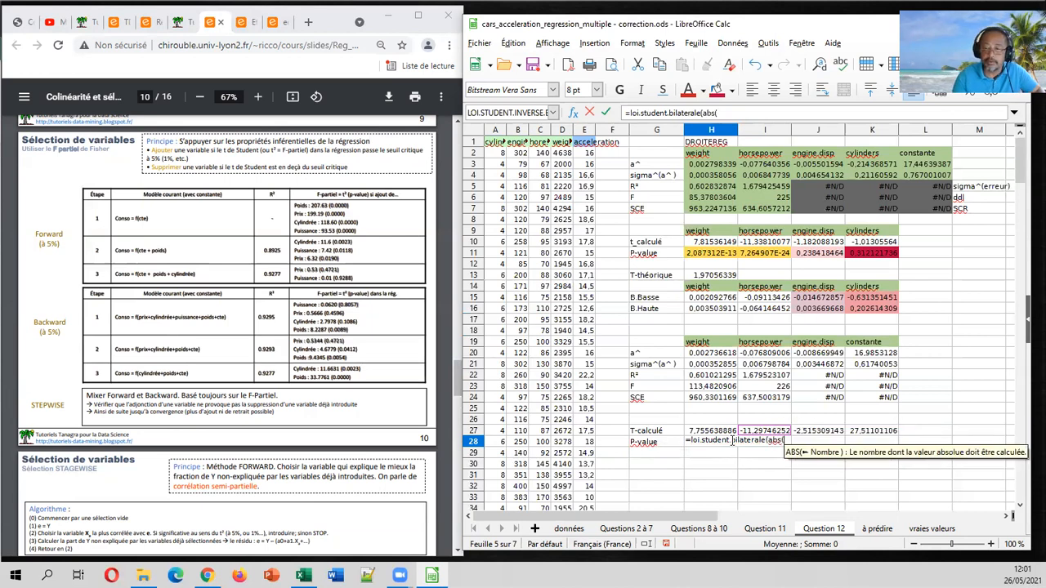
left_click(709, 433)
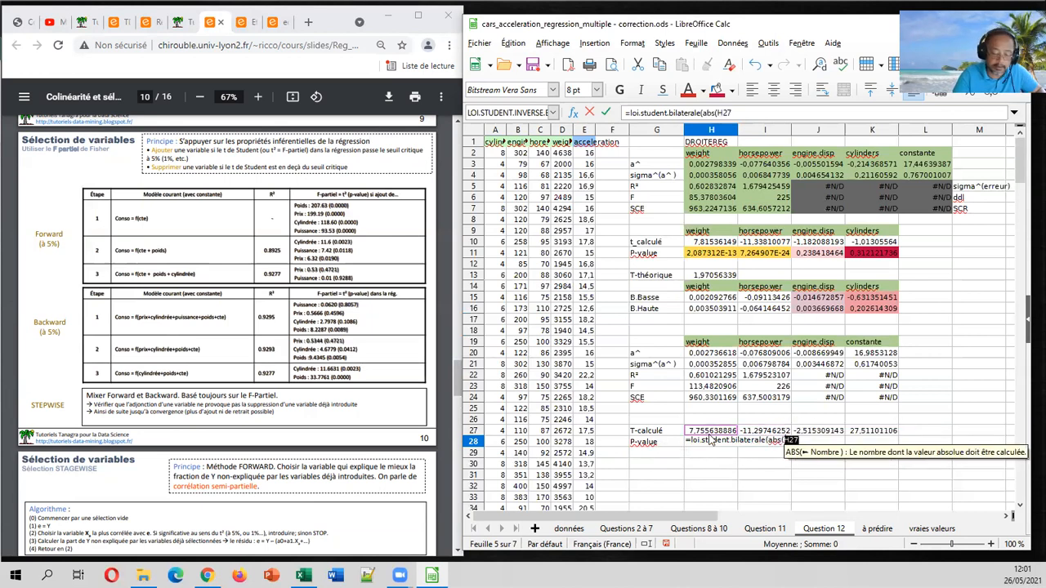
type(");")
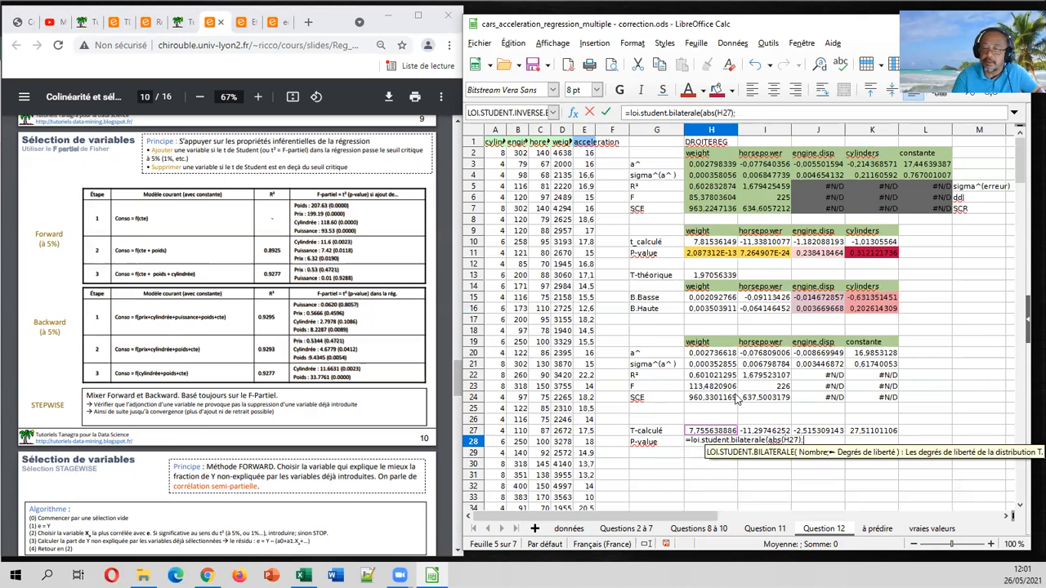
left_click(766, 388)
key("F4")
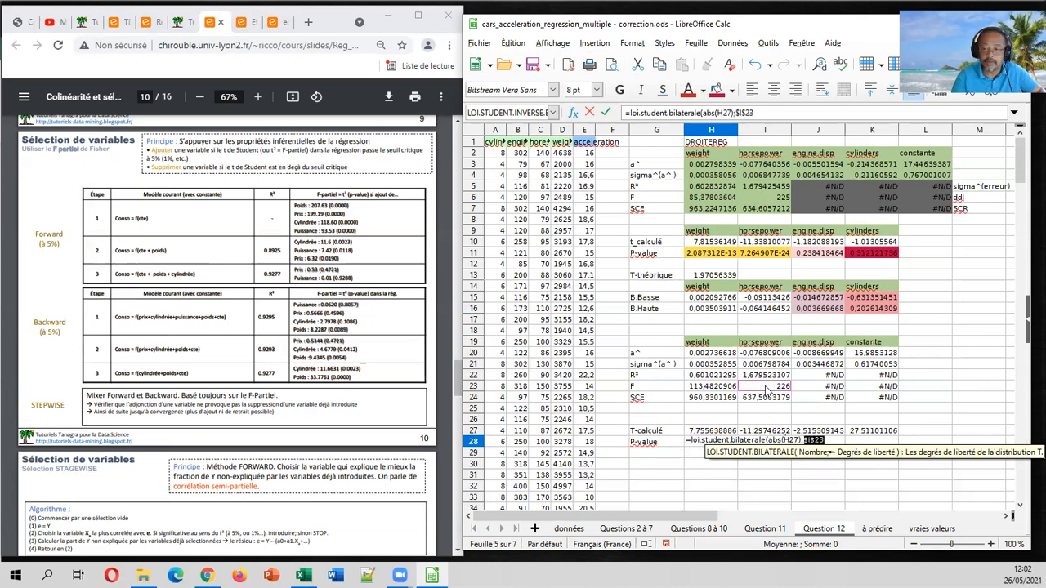
key("Return")
Fill the p-value formula from H28 across to K28 and clear the constant's test results in K27:K28.
key("Up")
left_click_drag(737, 446, 874, 444)
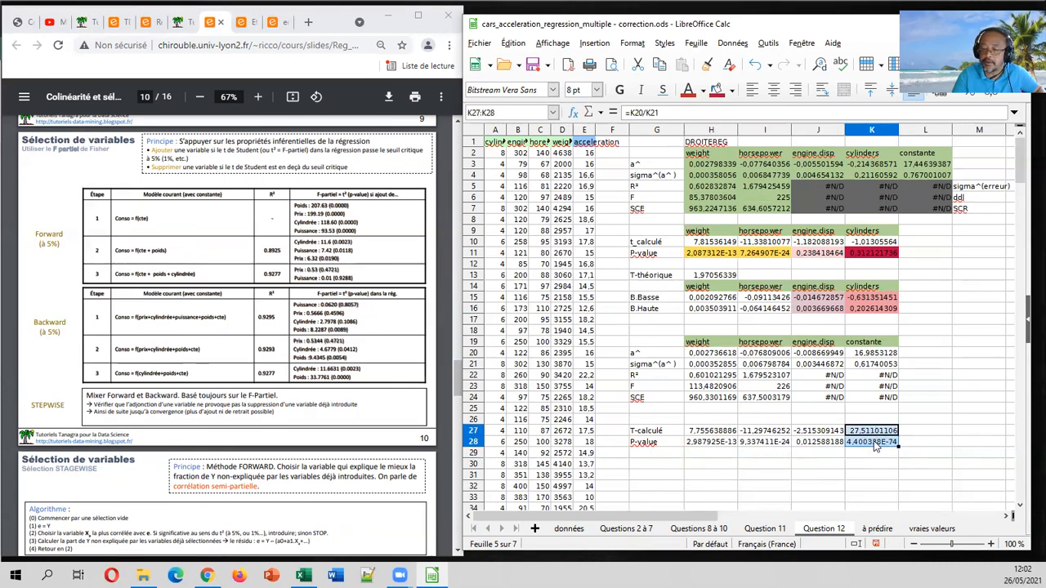
key("Delete")
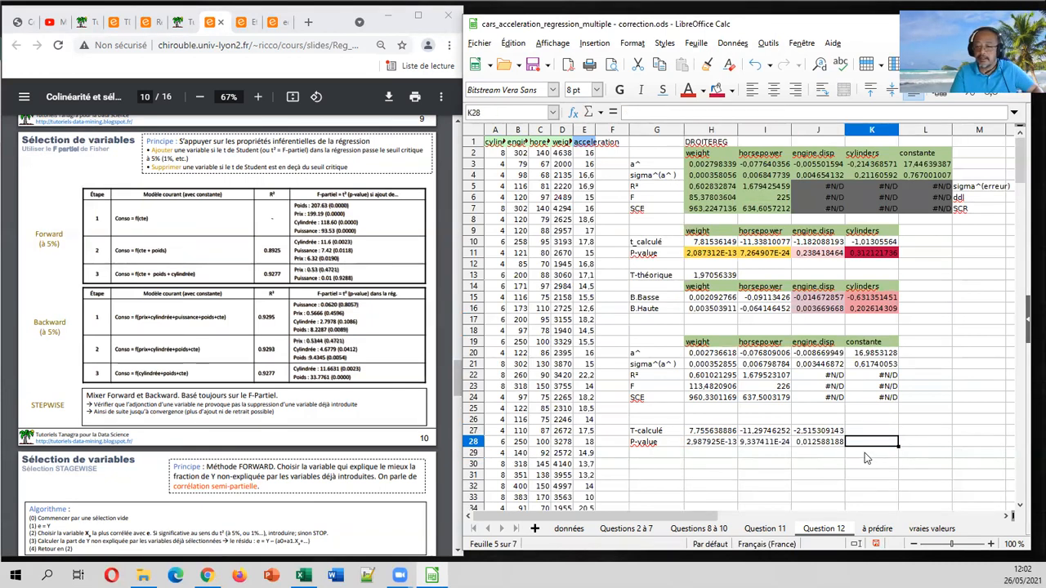
left_click(865, 455)
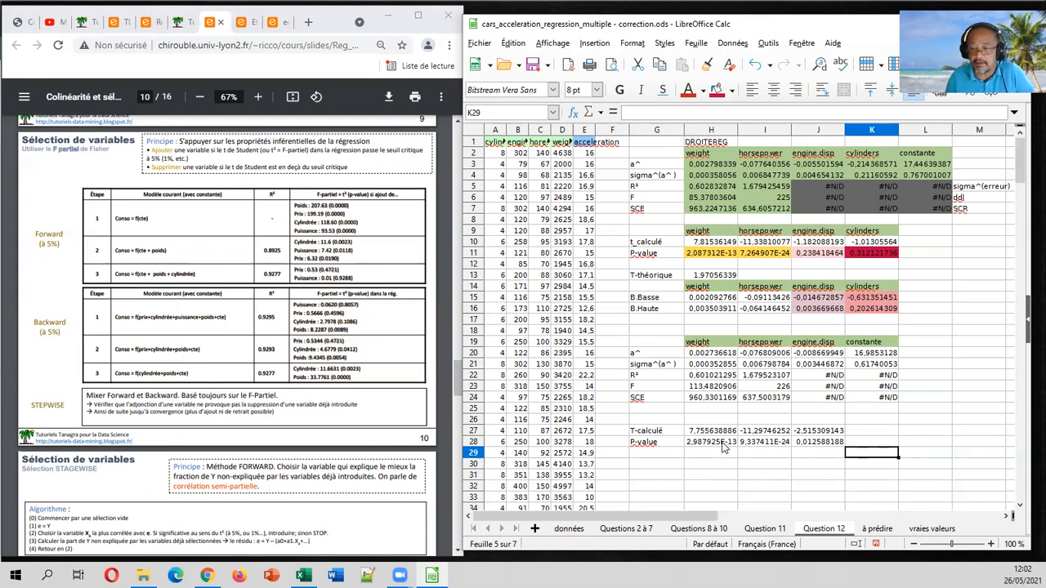
left_click(825, 446)
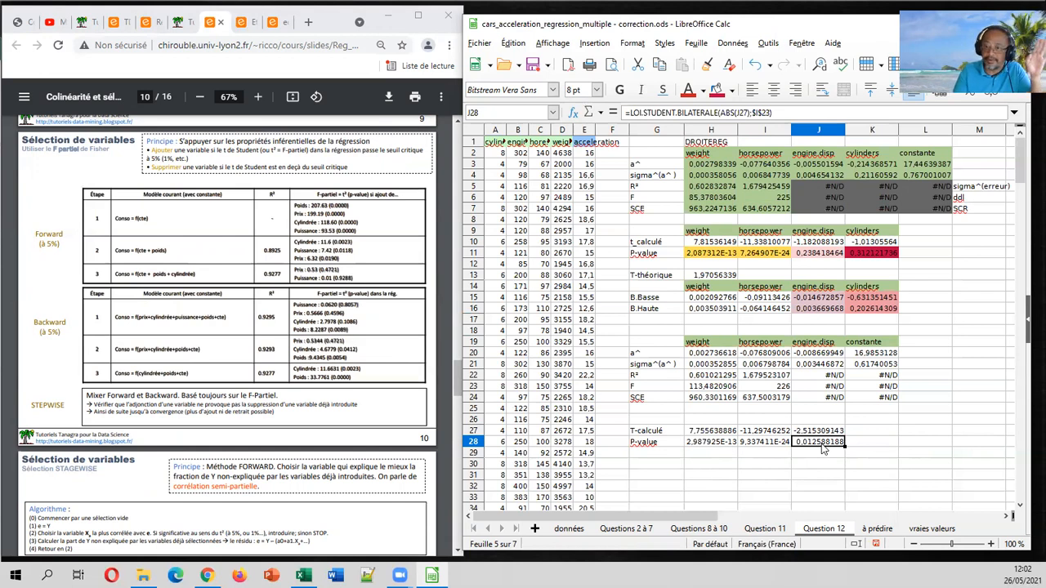
Copy the variable headings from H19:J19 to H26:J26 above the t statistics.
left_click_drag(821, 343, 711, 345)
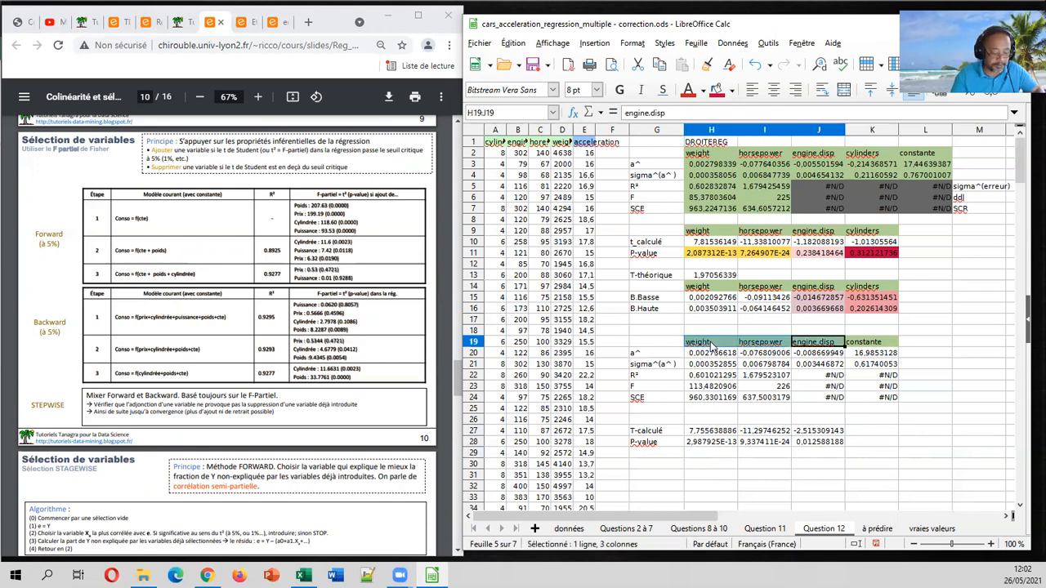
key("ctrl+c")
left_click(711, 419)
key("ctrl+v")
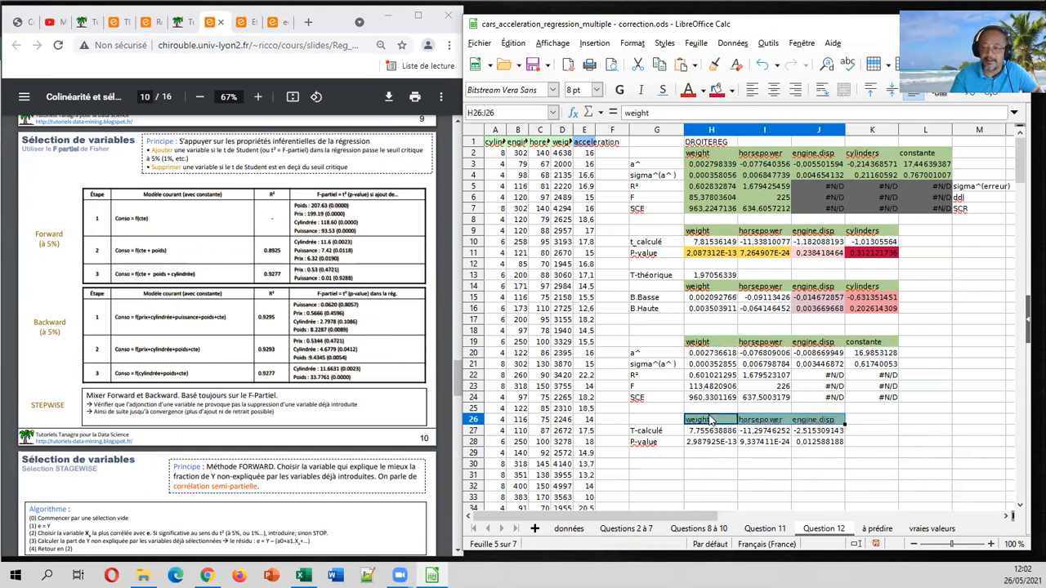
Shade the p-values in H28:J28 light orange.
left_click(835, 447)
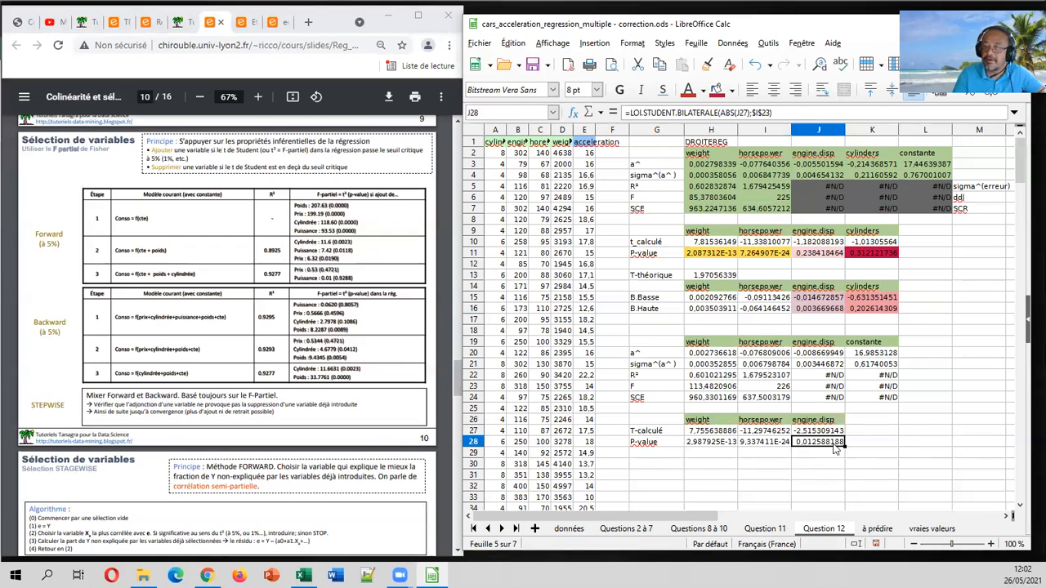
left_click_drag(835, 448, 709, 445)
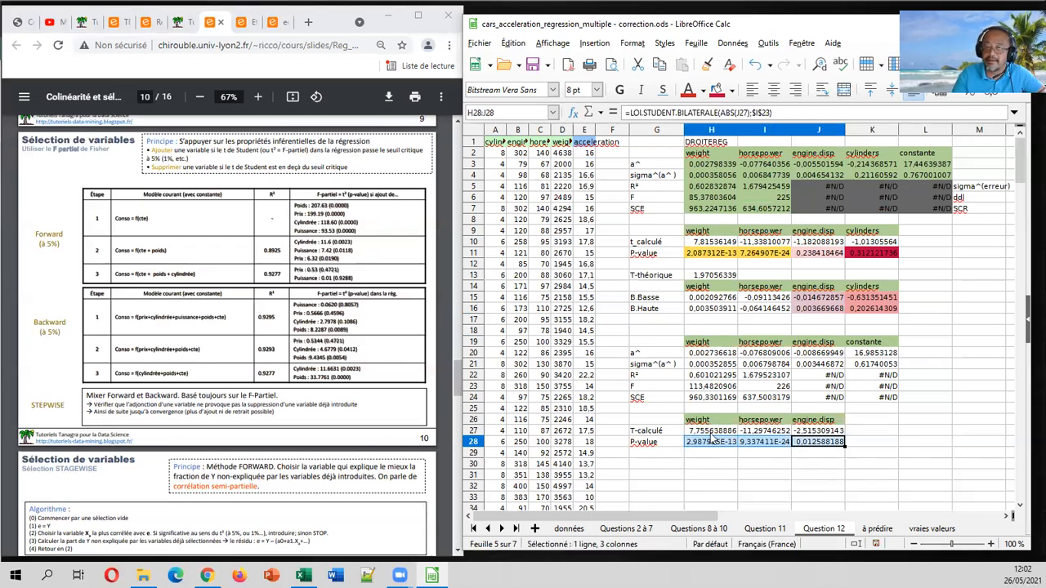
left_click(732, 90)
left_click(739, 216)
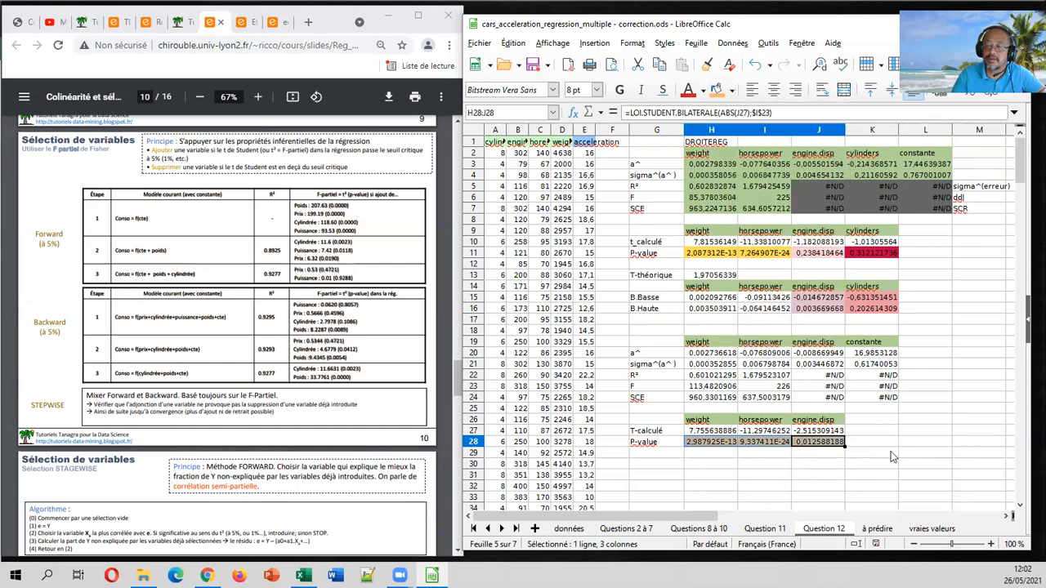
left_click(893, 454)
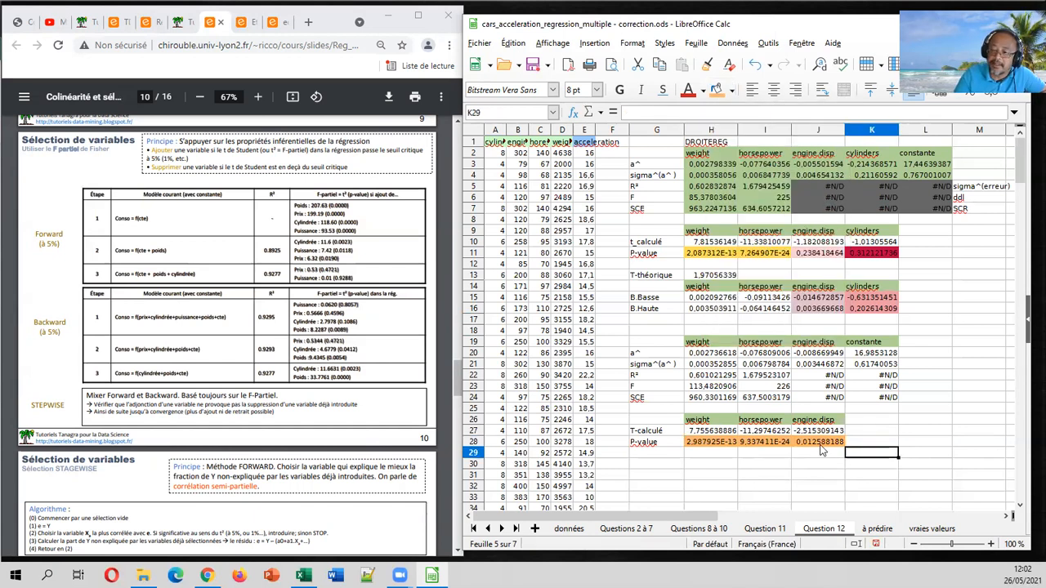
Set the background colour of the p-values in H28:J28 to Or clair 3.
left_click_drag(821, 442, 704, 441)
left_click(732, 90)
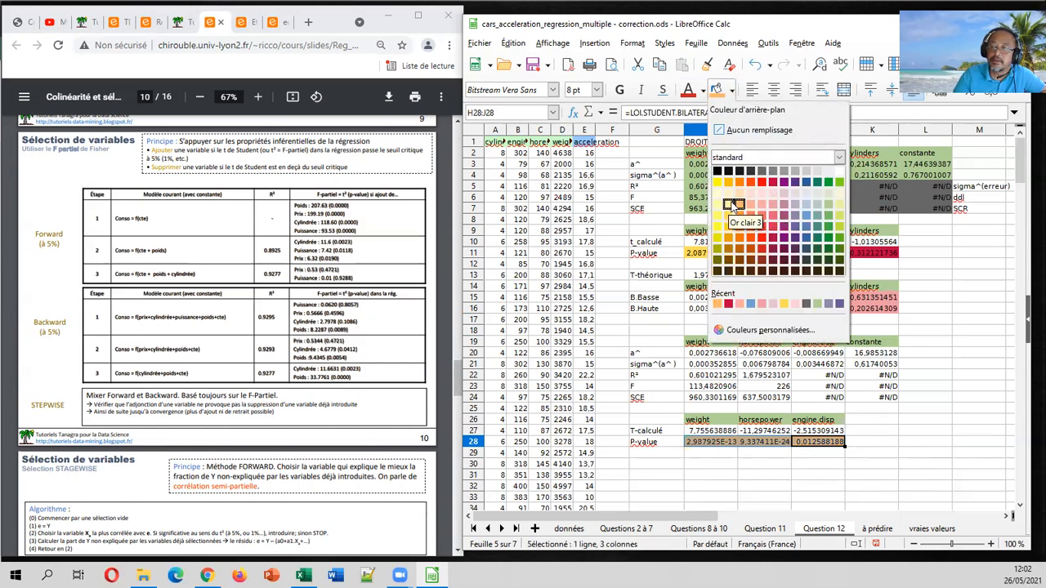
left_click(733, 205)
left_click(904, 400)
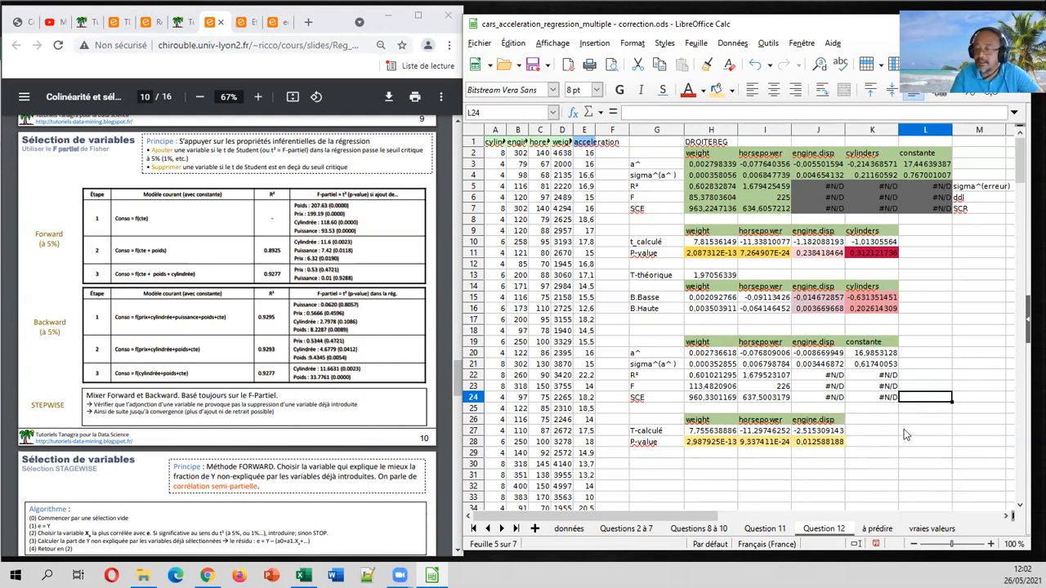
Check engine.disp's p-value in the full model, read question 13 in the browser's exercise PDF, and open the à prédire sheet.
left_click(824, 256)
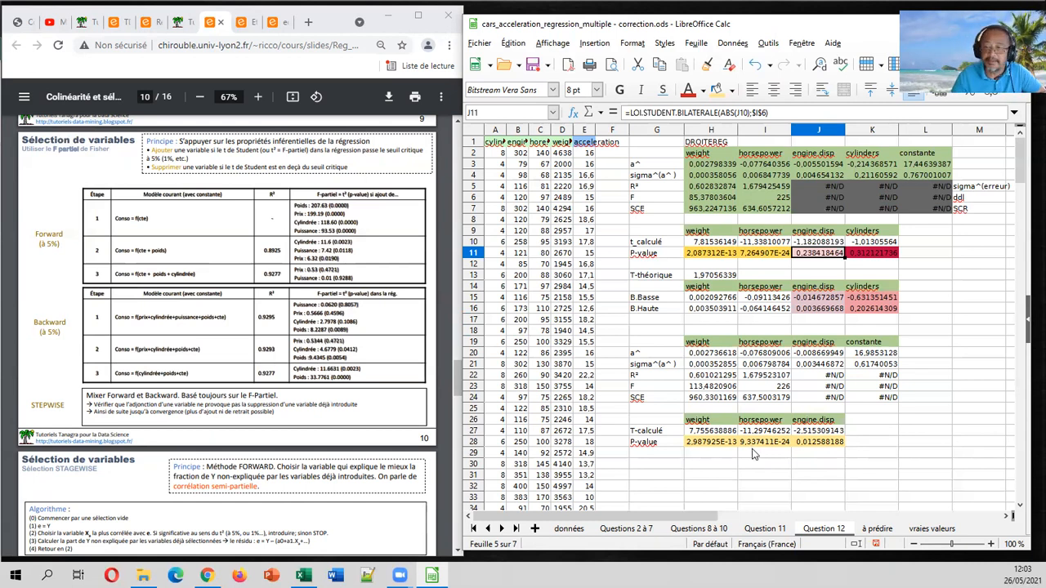
left_click(119, 25)
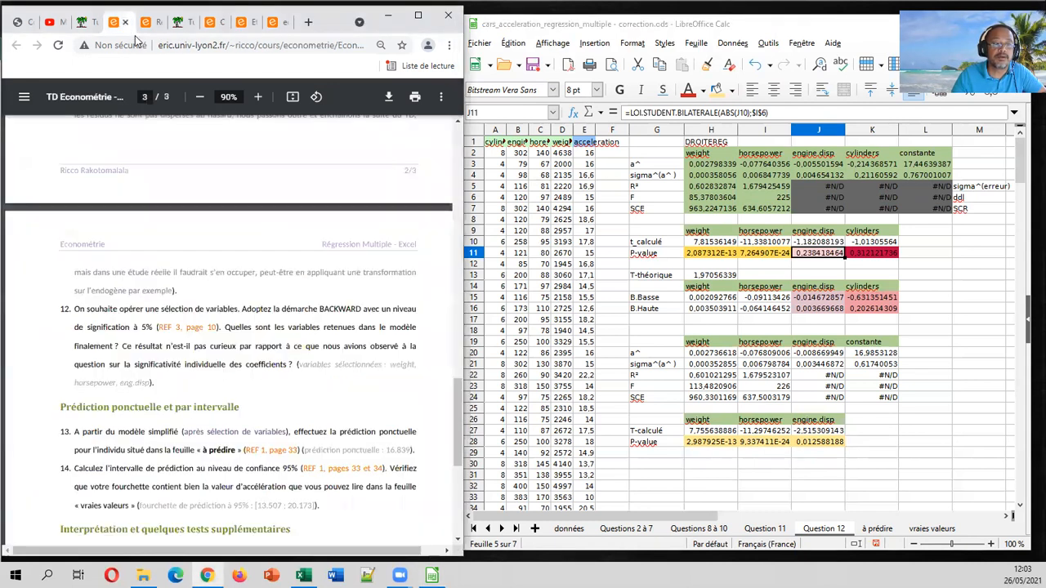
scroll(233, 282, "down", 3)
scroll(236, 274, "down", 1)
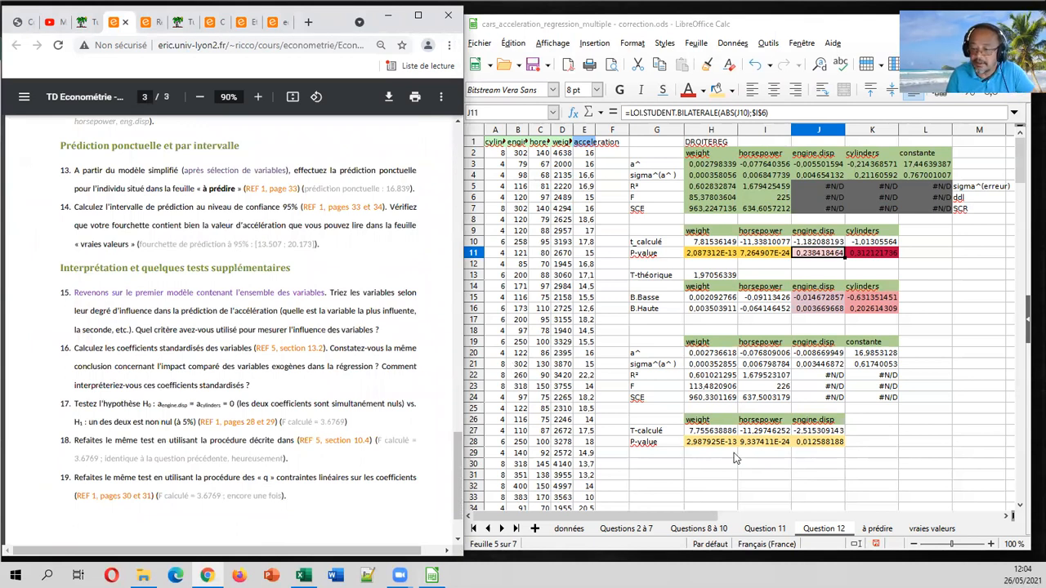
left_click(878, 528)
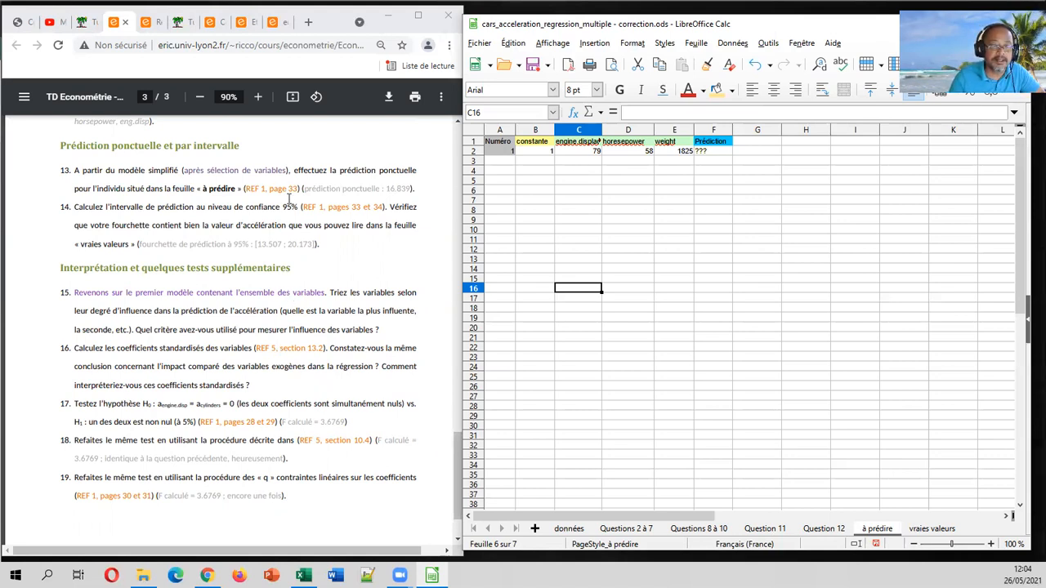
Switch to the regression course slides in the browser, go to page 33 on prediction, and widen the browser window.
left_click(157, 27)
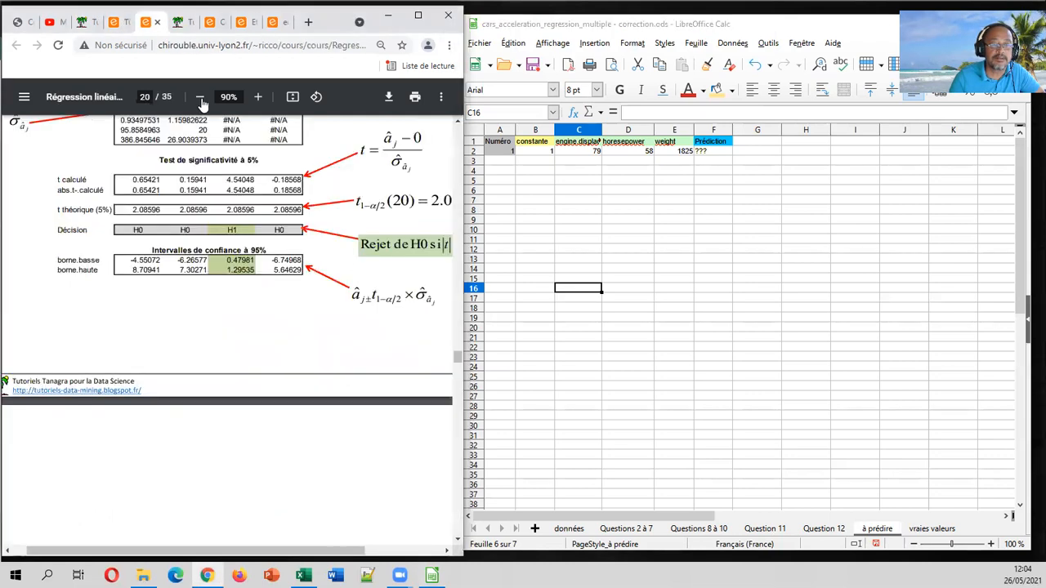
scroll(334, 339, "down", 10)
left_click(146, 97)
type("33")
key("Return")
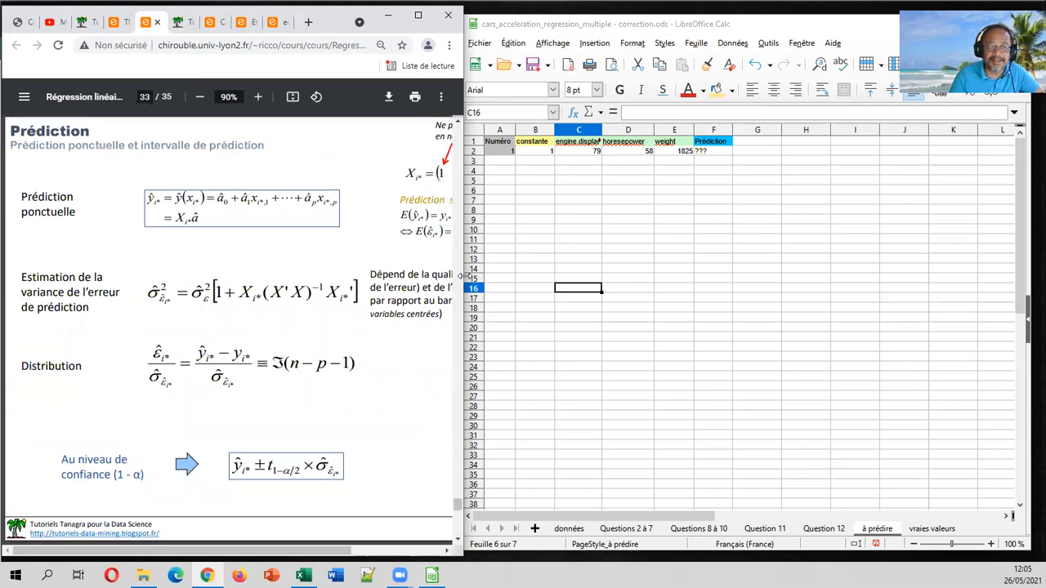
left_click_drag(463, 277, 502, 276)
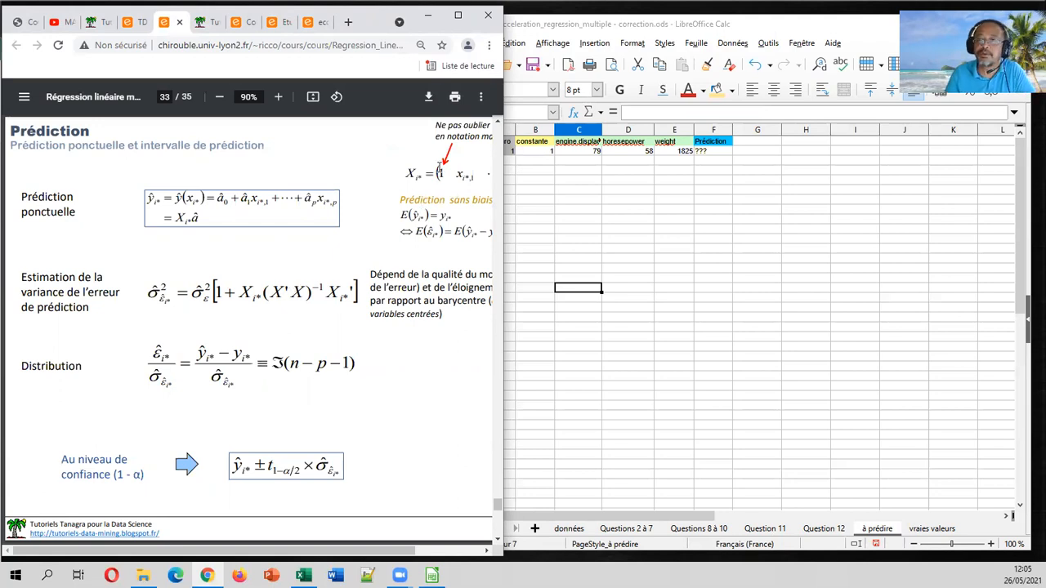
left_click(445, 38)
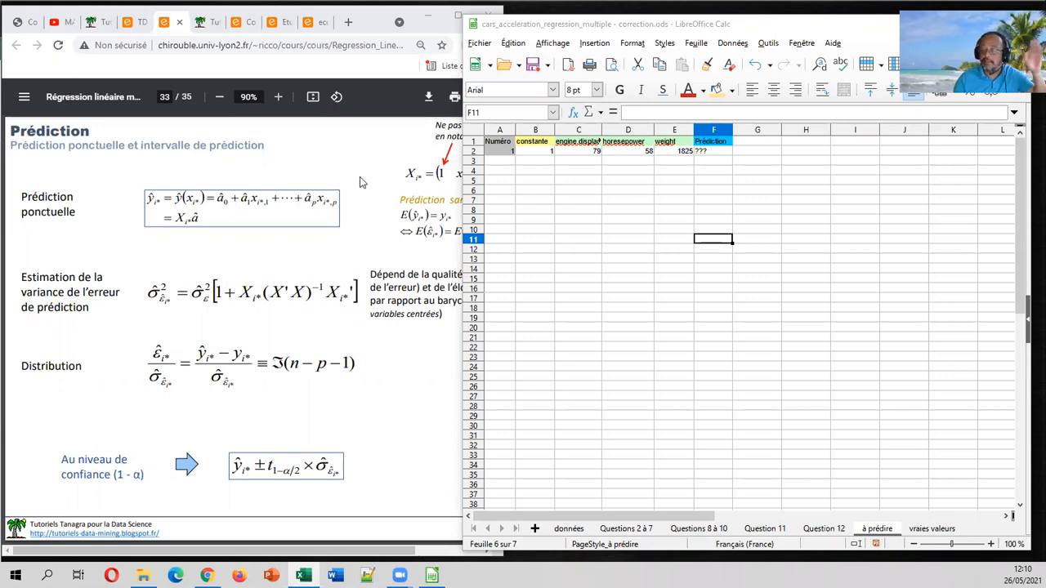
Recheck question 13 in the exercise PDF and the point prediction formula in the slides, and return to the à prédire sheet.
left_click(123, 22)
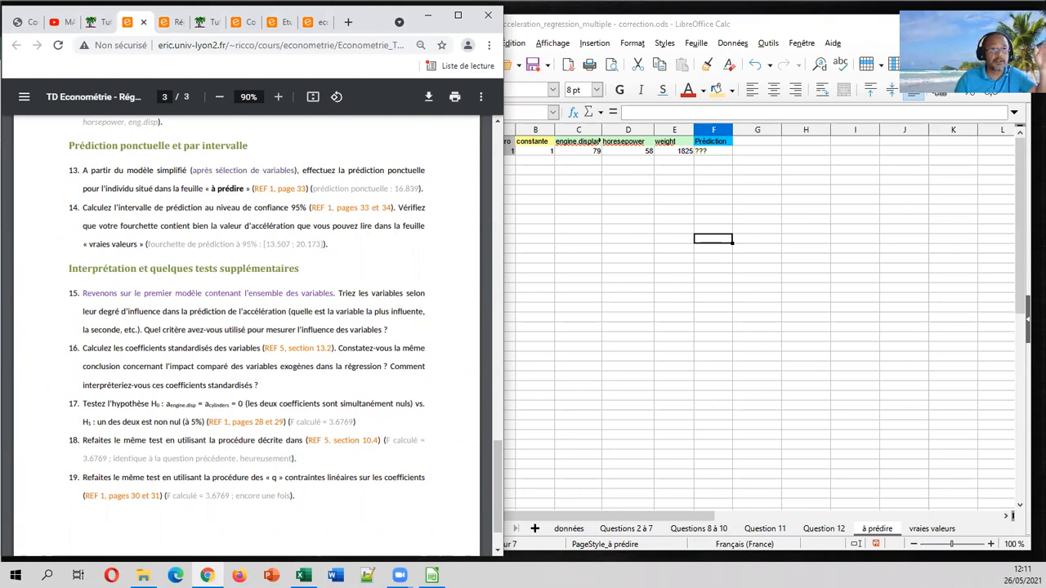
left_click(170, 23)
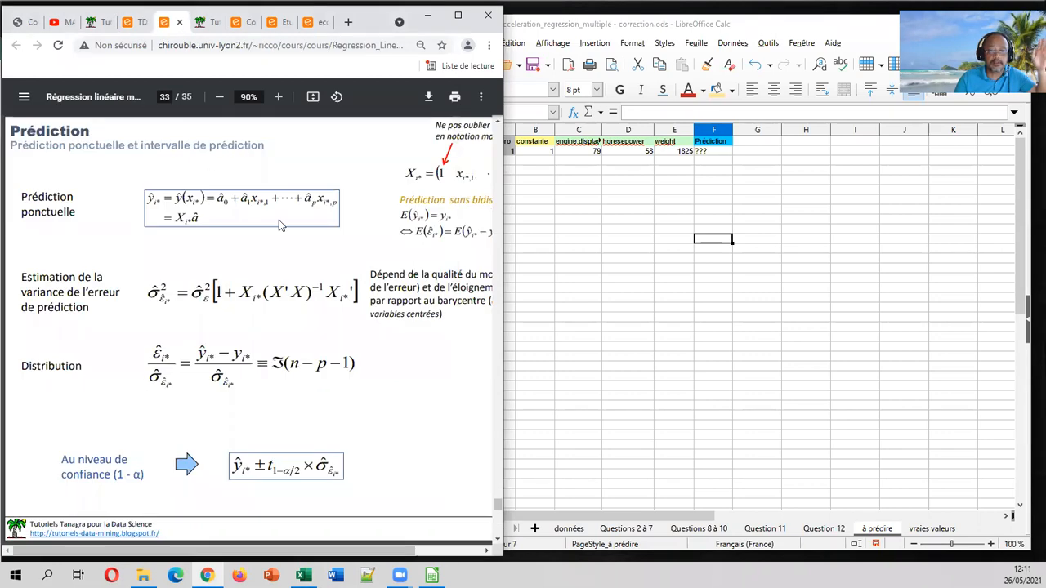
left_click(567, 203)
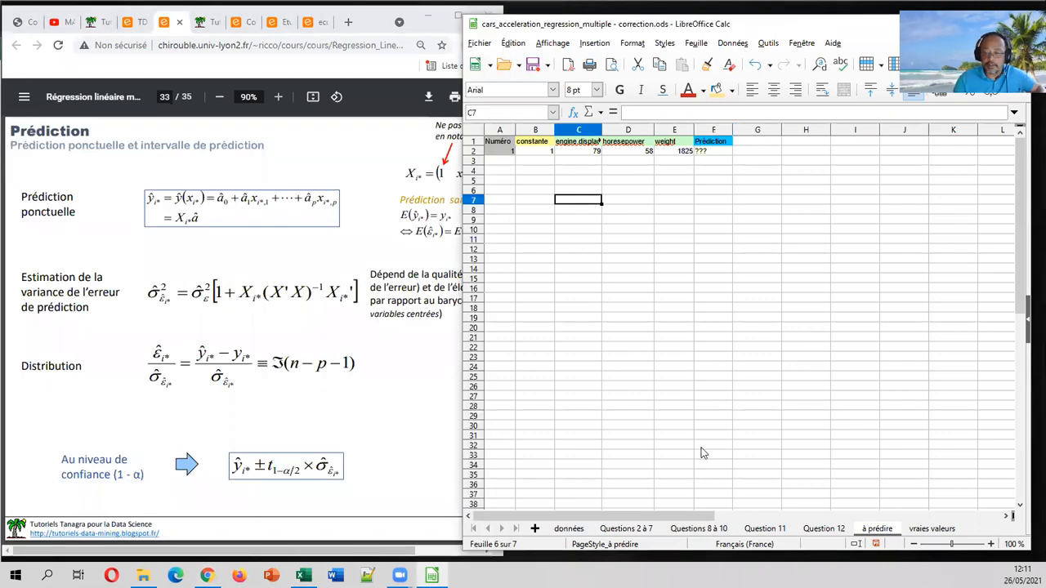
Copy the reduced model's regression table G19:K24 from Question 12 and paste it as unformatted values at C8 on the à prédire sheet.
left_click(791, 531)
left_click(827, 533)
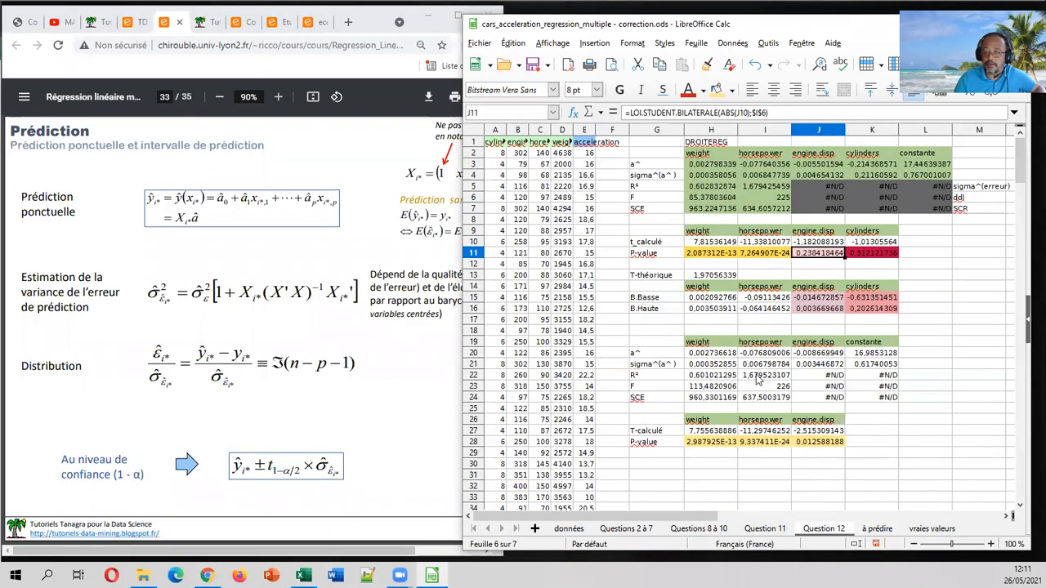
left_click_drag(656, 342, 865, 406)
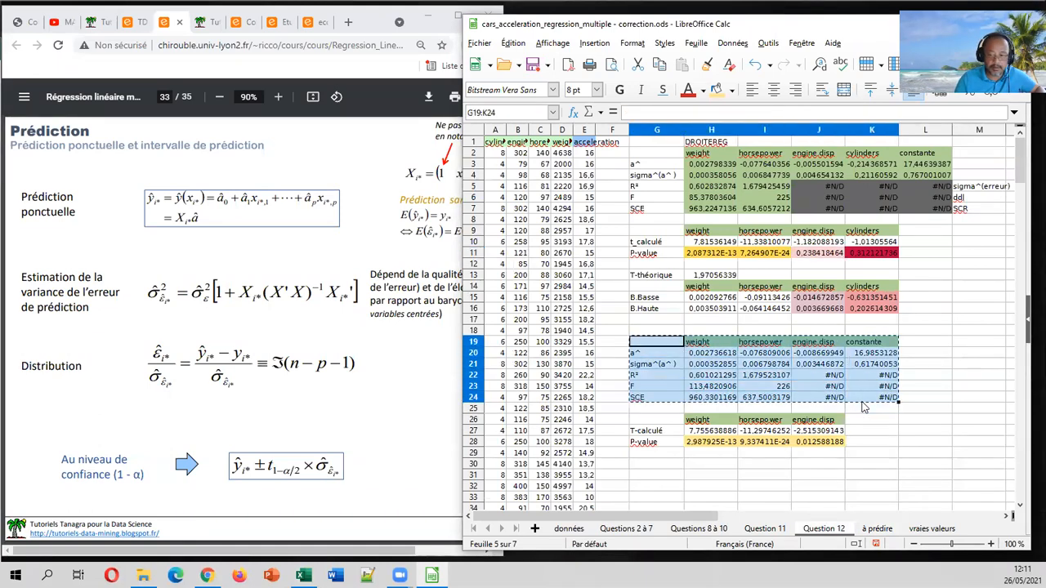
key("ctrl+c")
left_click(876, 528)
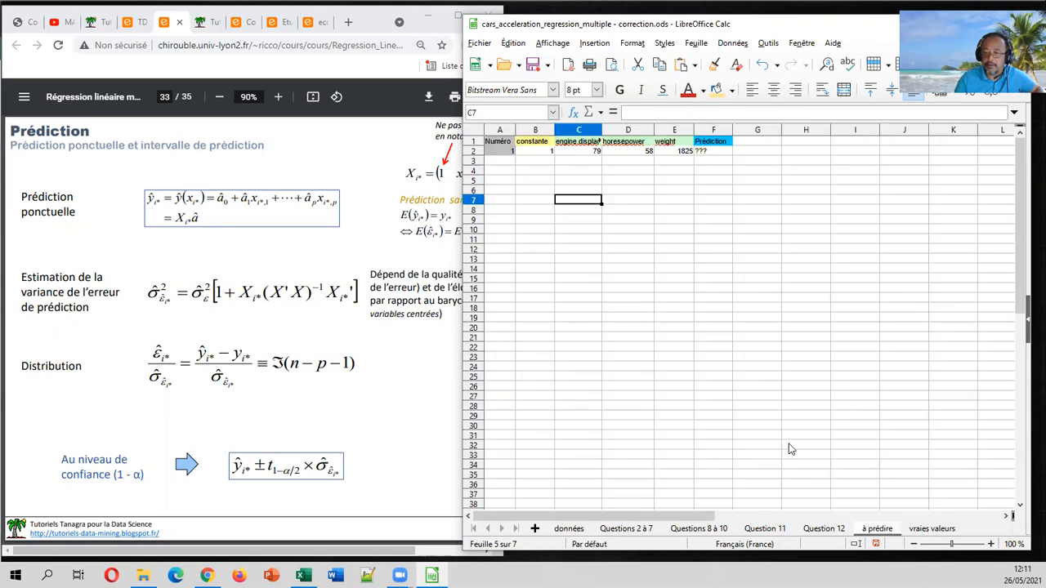
left_click(595, 211)
right_click(572, 211)
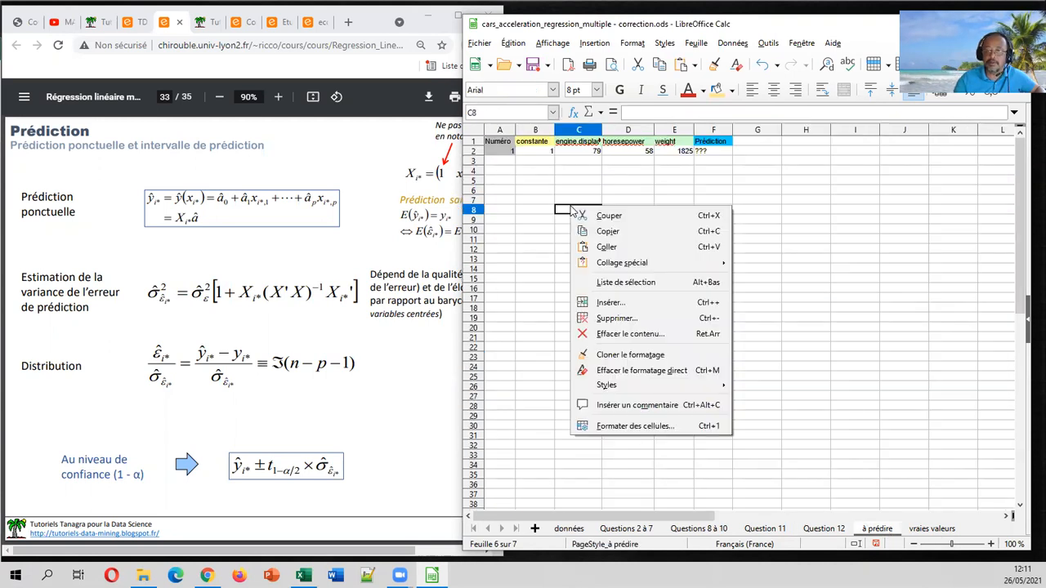
mouse_move(604, 263)
left_click(780, 334)
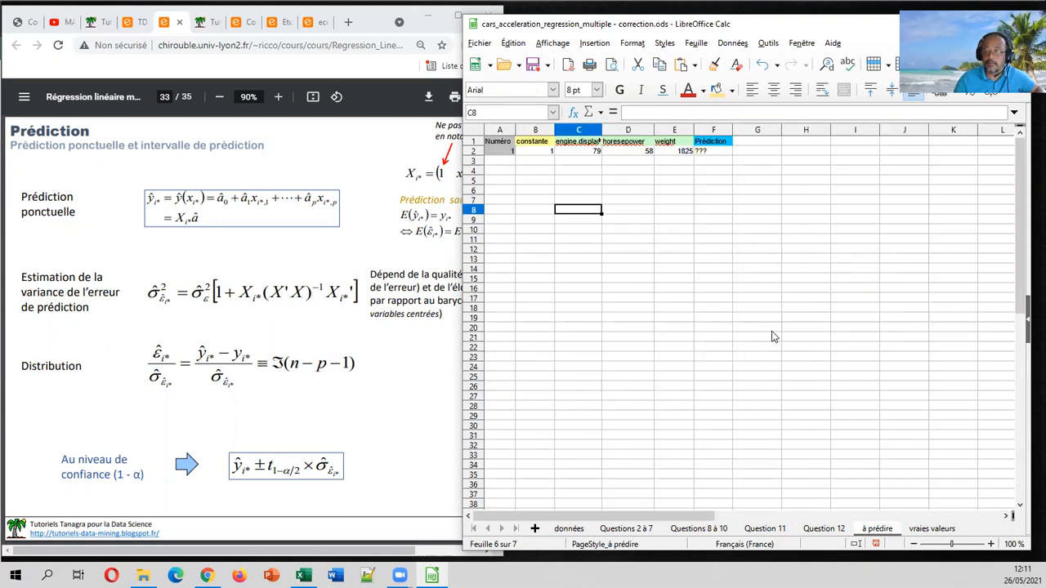
left_click(749, 406)
left_click(645, 306)
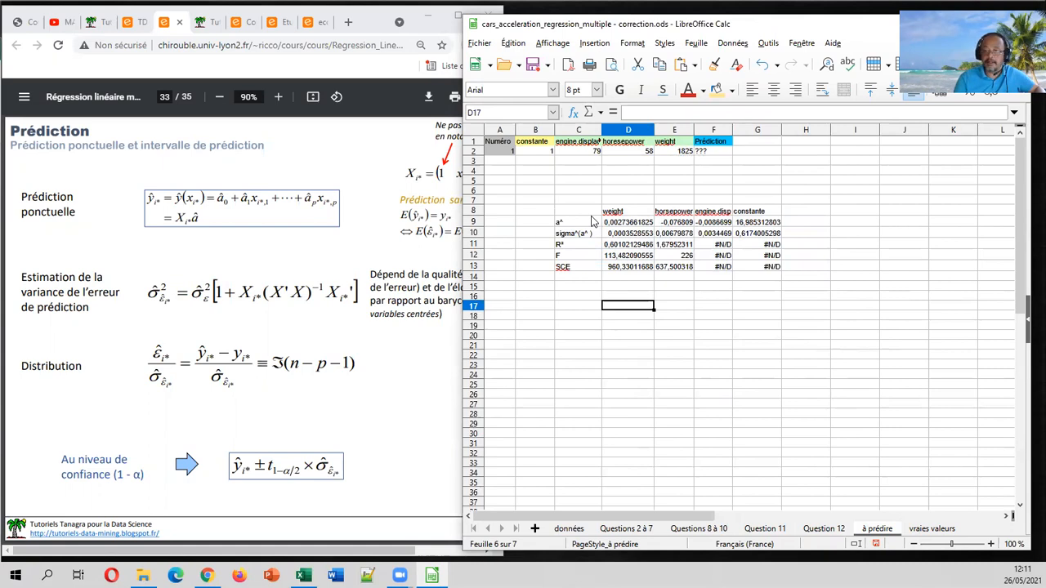
left_click(705, 154)
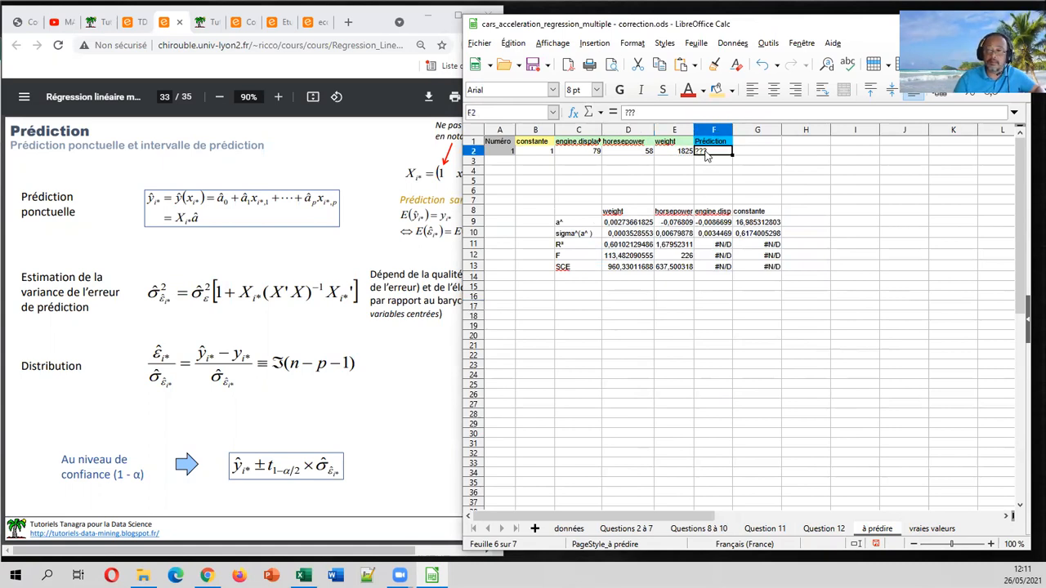
left_click(709, 142)
left_click(674, 113)
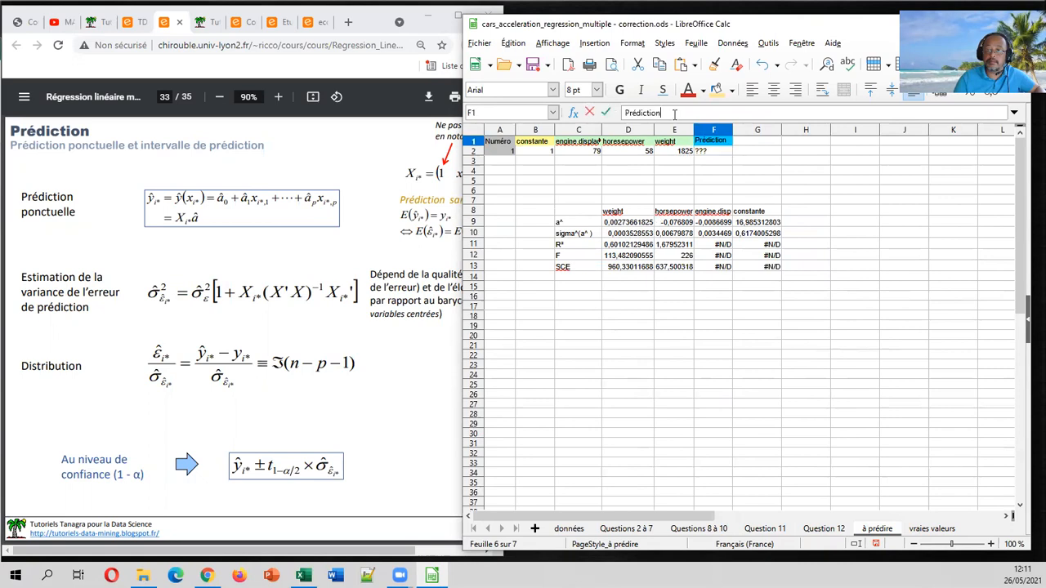
Compute the point prediction in F2 with the formula =G9+F9*C2+E9*D2+D9*E2.
left_click(709, 155)
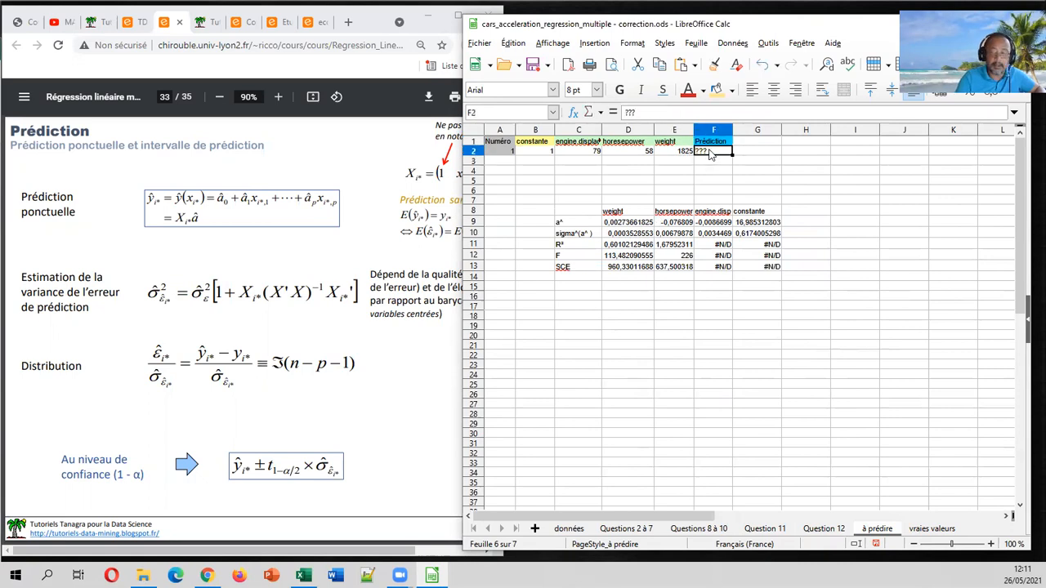
type("=")
left_click(746, 223)
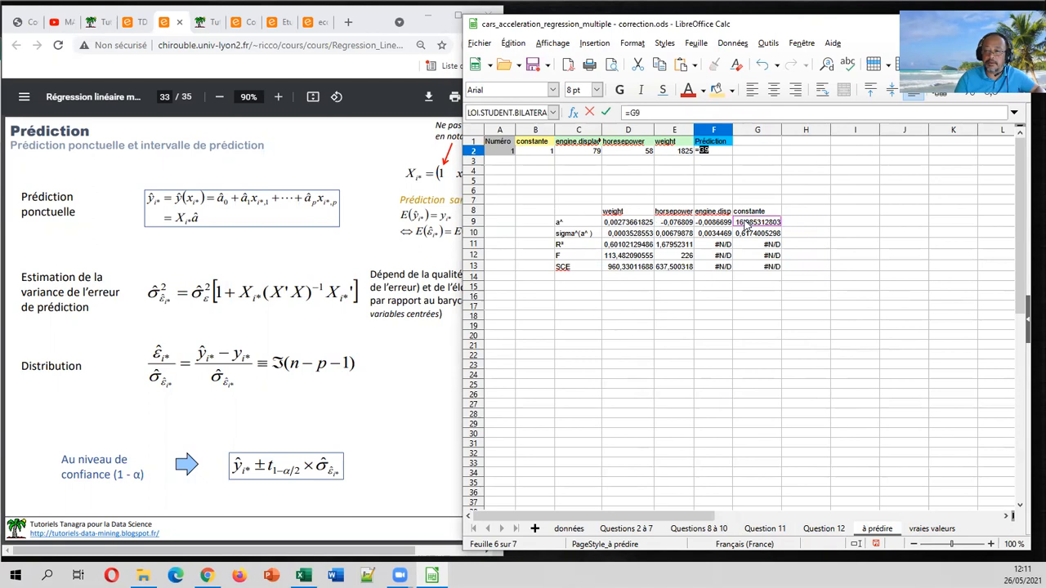
type("+")
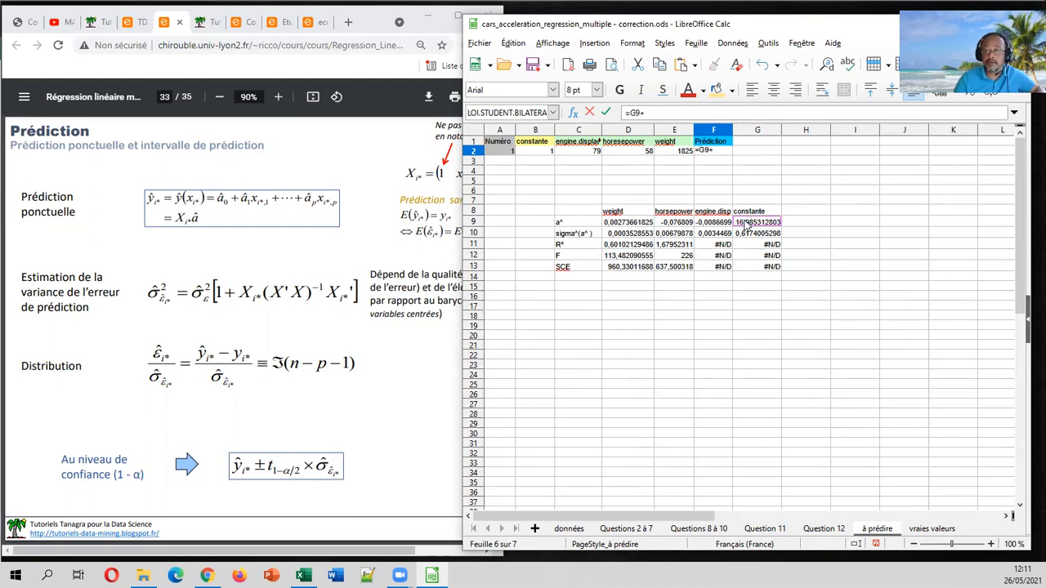
left_click(722, 224)
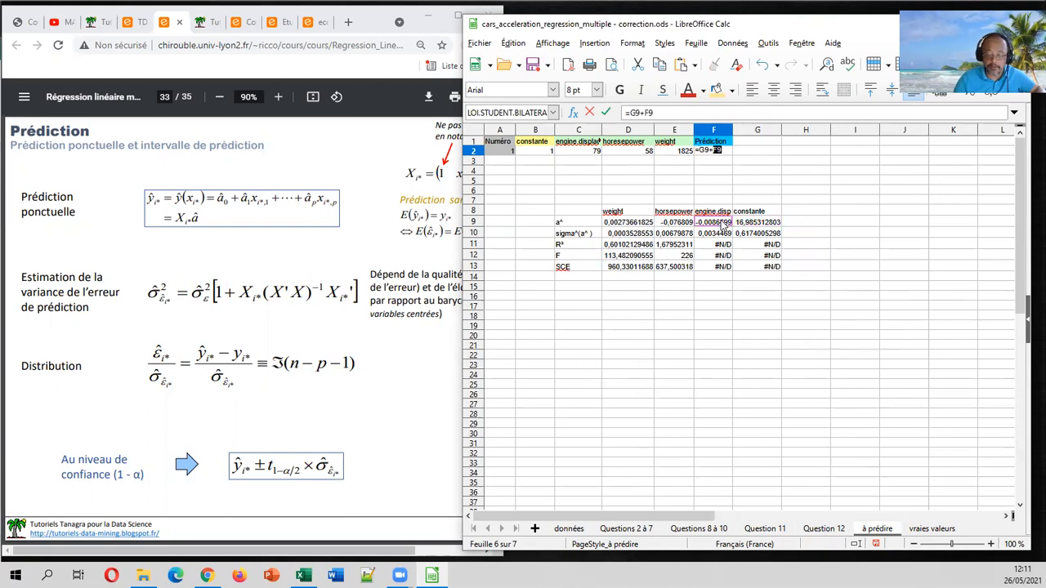
type("*")
left_click(588, 153)
type("+")
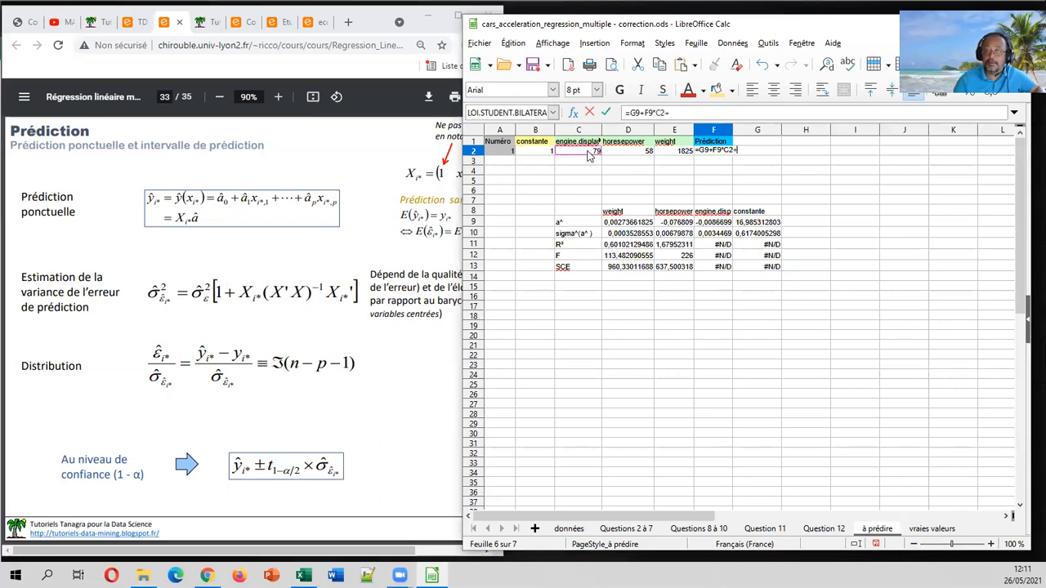
left_click(672, 225)
type("*")
left_click(642, 152)
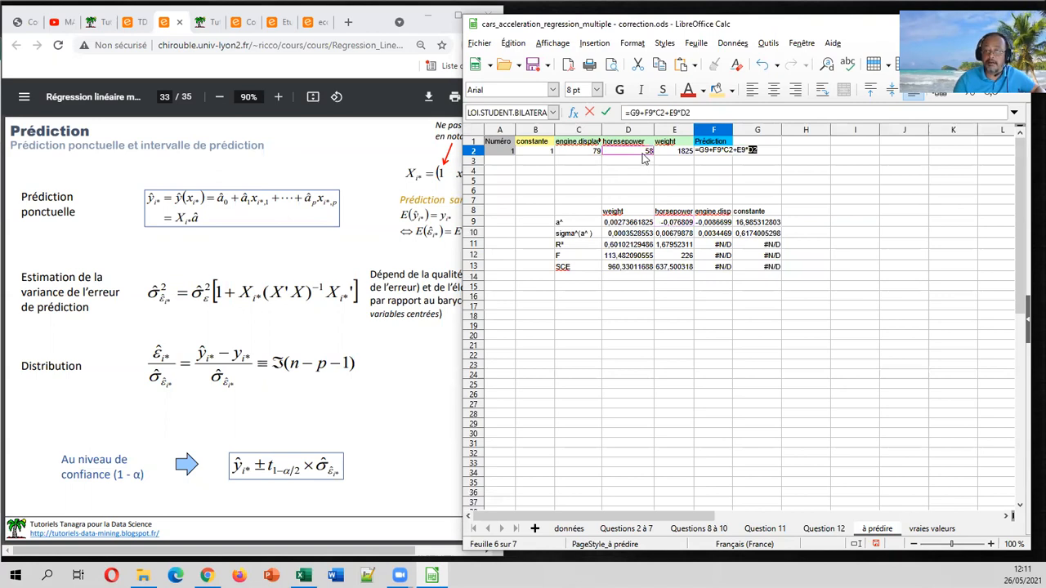
left_click(608, 223)
type("*")
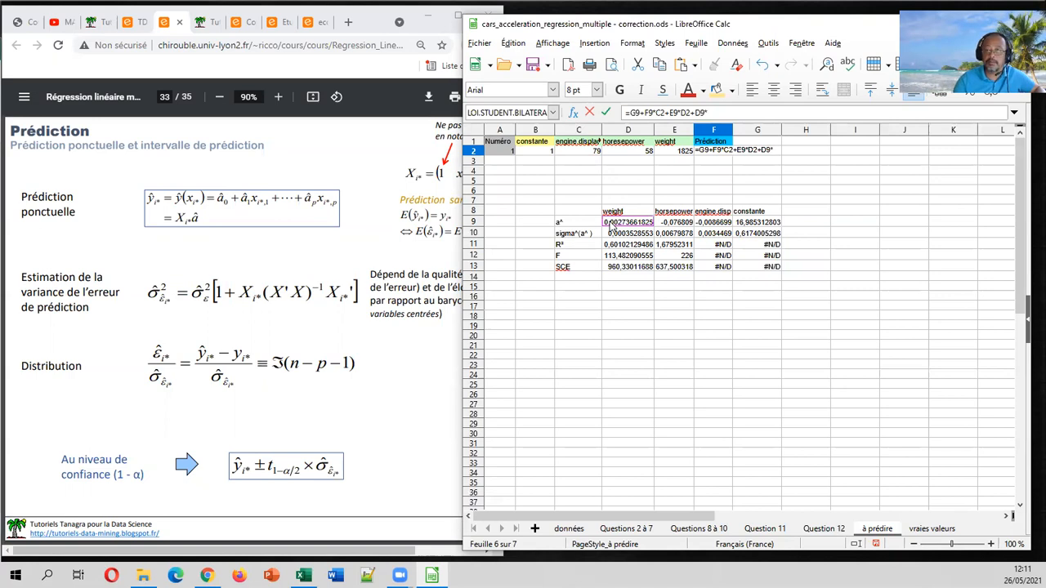
left_click(677, 153)
key("Return")
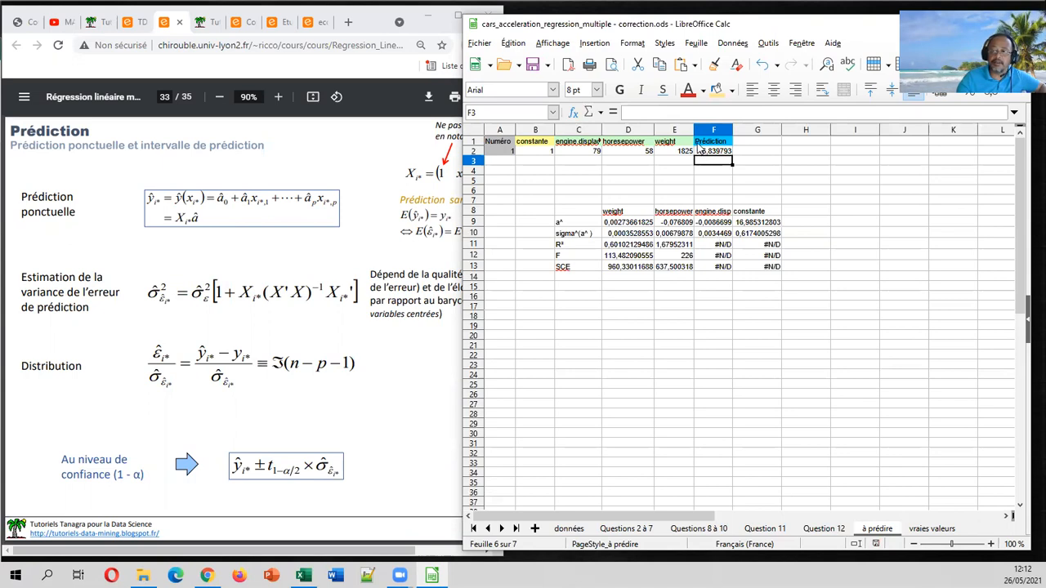
Change the header in F1 to Préd.Ponctuelle.
left_click(704, 143)
left_click(666, 111)
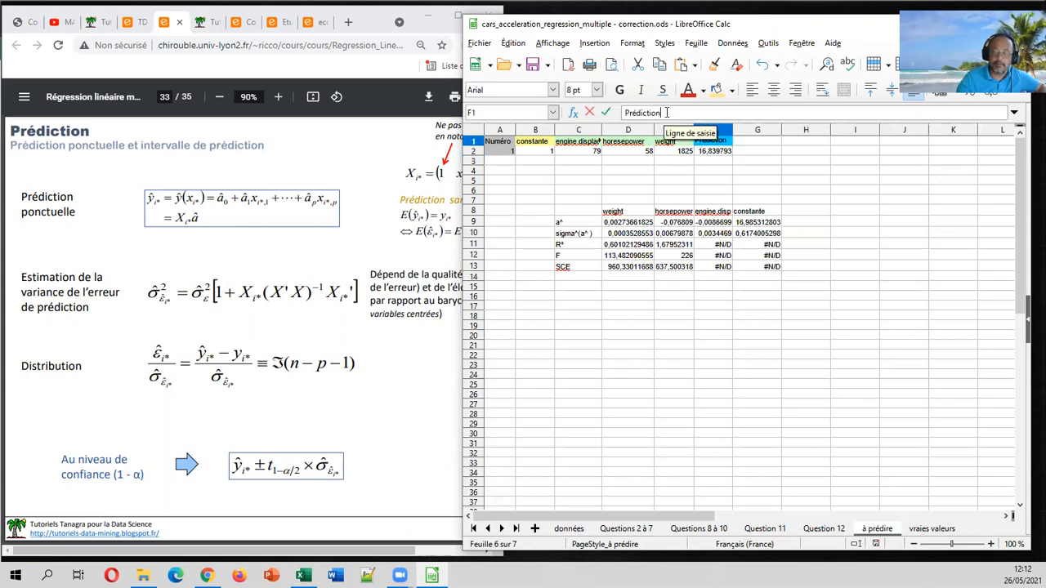
key("BackSpace")
key("BackSpace")
key("BackSpace")
key("BackSpace")
type("/Ponctuelle")
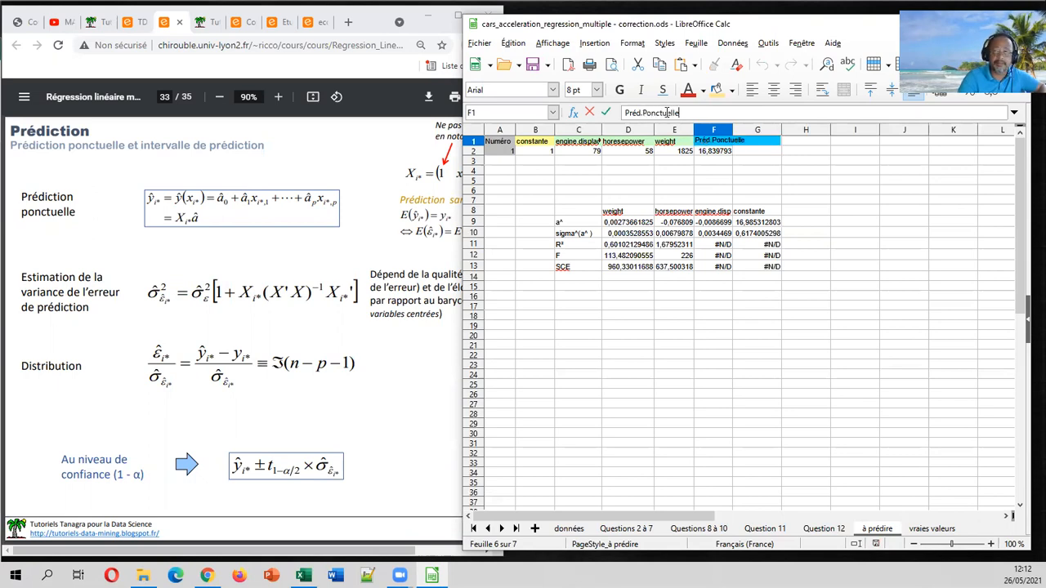
key("Return")
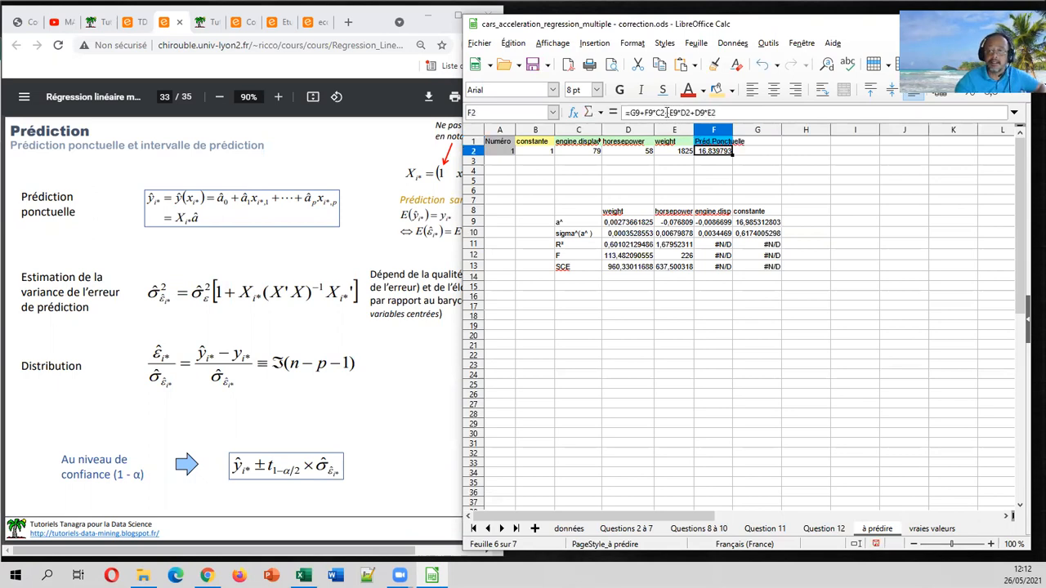
Match the error variance term in the slide's prediction variance formula with the residual standard error in E11.
left_click(645, 256)
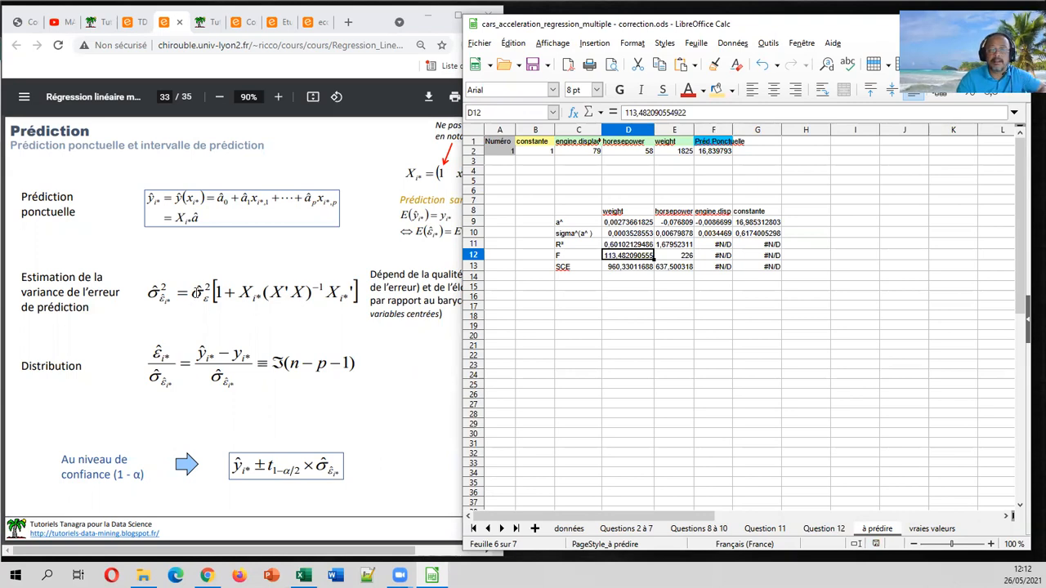
left_click(200, 293)
double_click(207, 291)
left_click(207, 292)
left_click(671, 307)
left_click(684, 245)
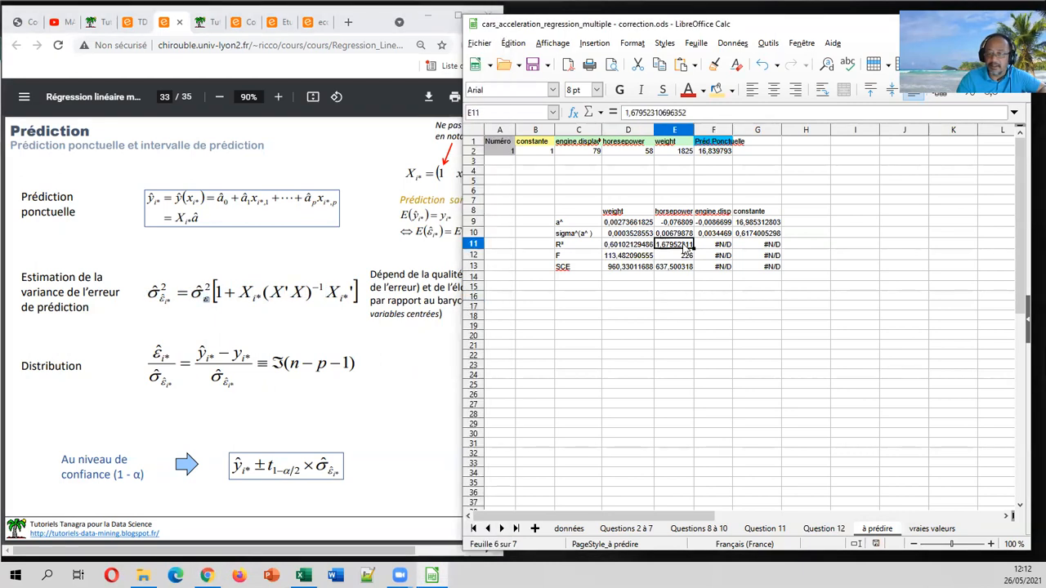
Fill the residual standard error cell E11 with a light blue background.
left_click(733, 92)
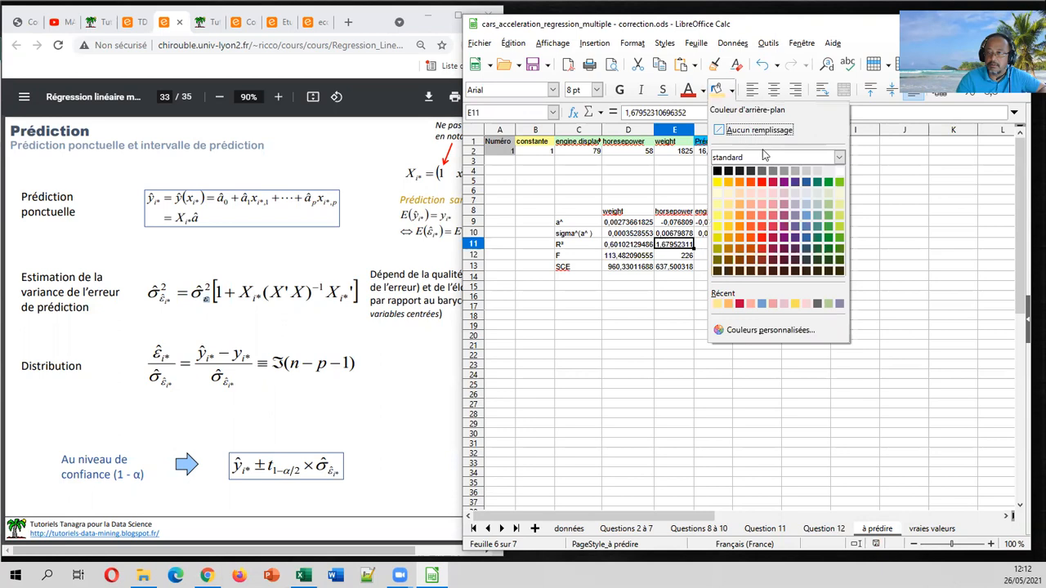
left_click(807, 208)
left_click(733, 298)
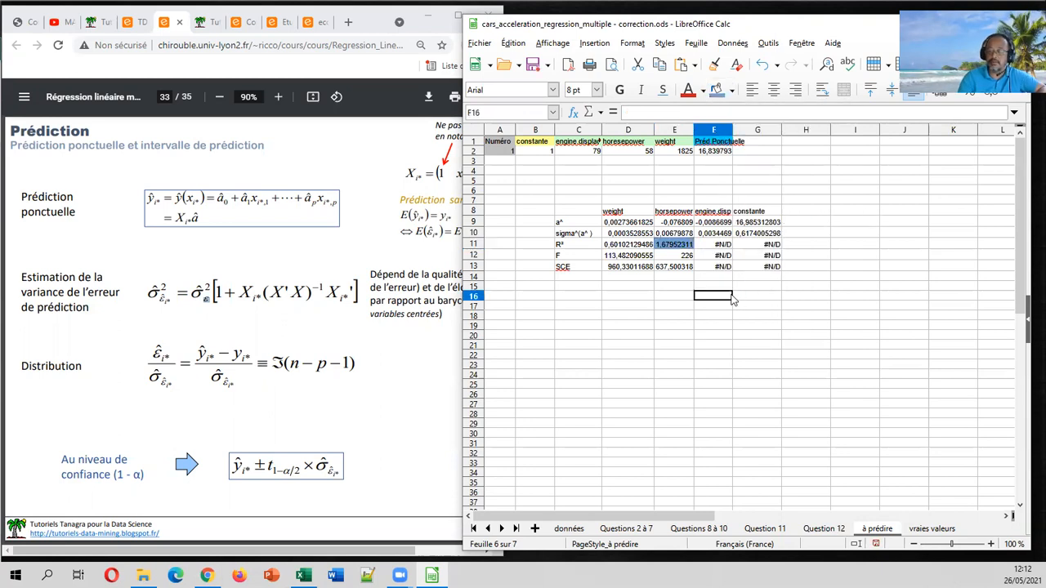
Set the background colour of the residual standard error cell E11 to dark yellow.
left_click(689, 247)
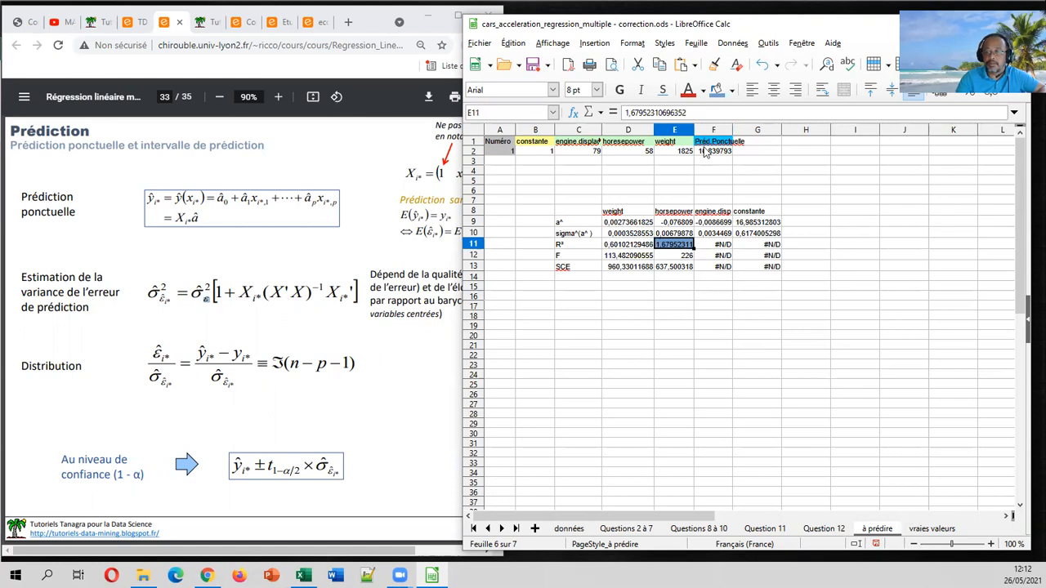
left_click(733, 92)
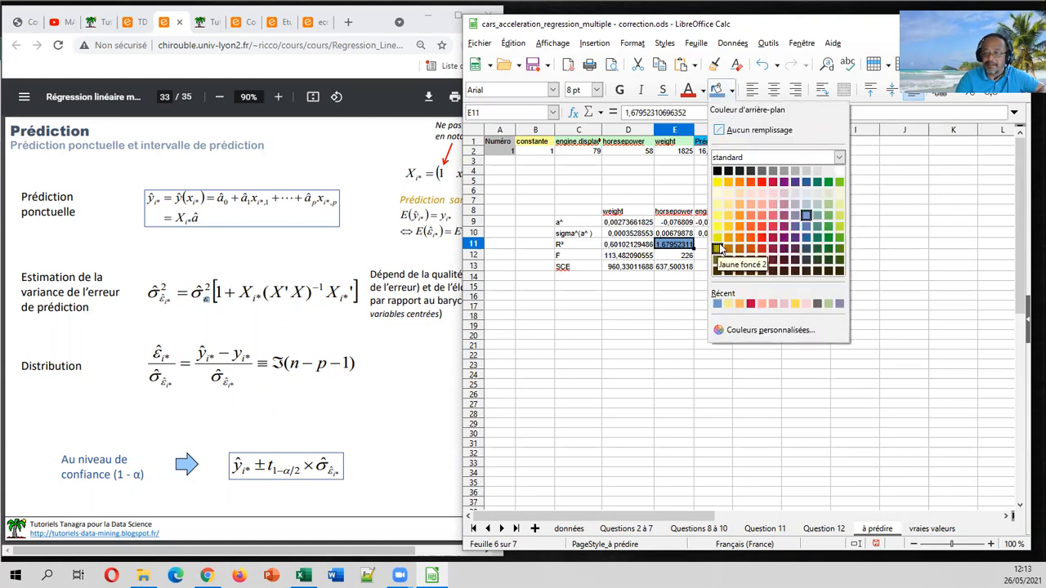
left_click(717, 239)
left_click(689, 288)
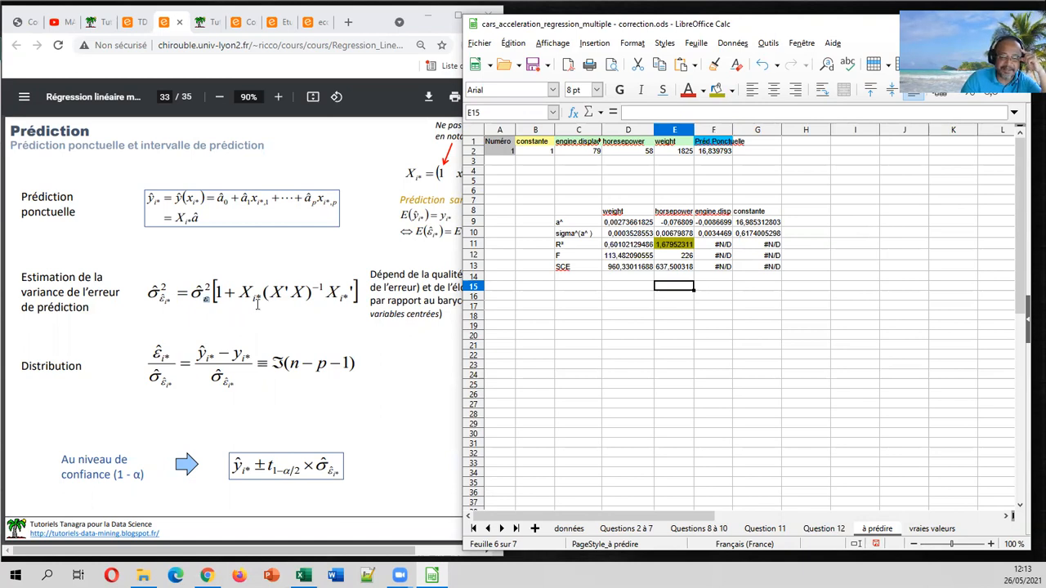
Match Xi* in the slide's variance formula with the observation's values B2:E2, and check the predictor headers A1:D1 on the Question 12 sheet.
left_click(258, 303)
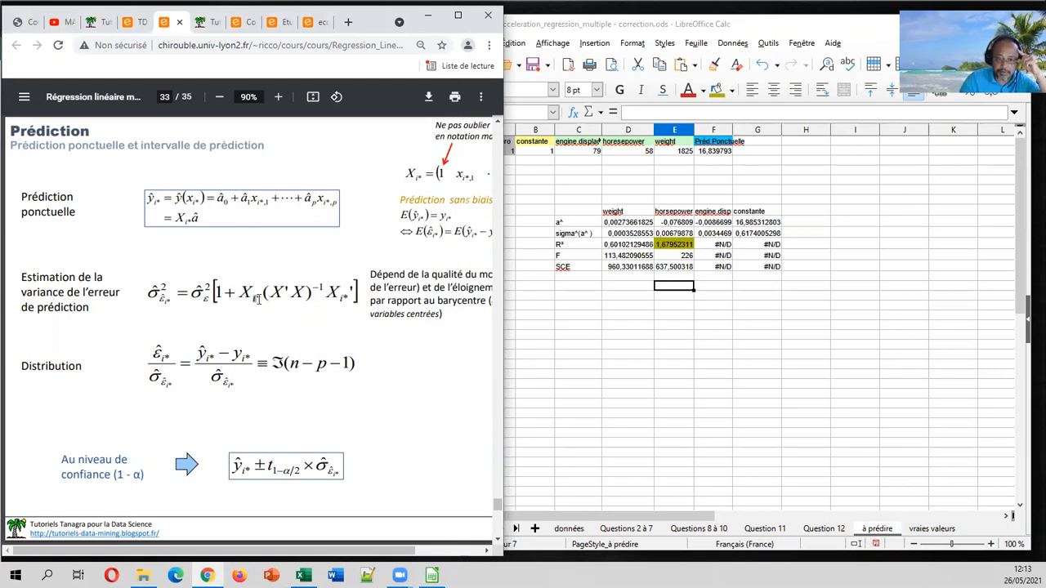
left_click_drag(545, 152, 672, 158)
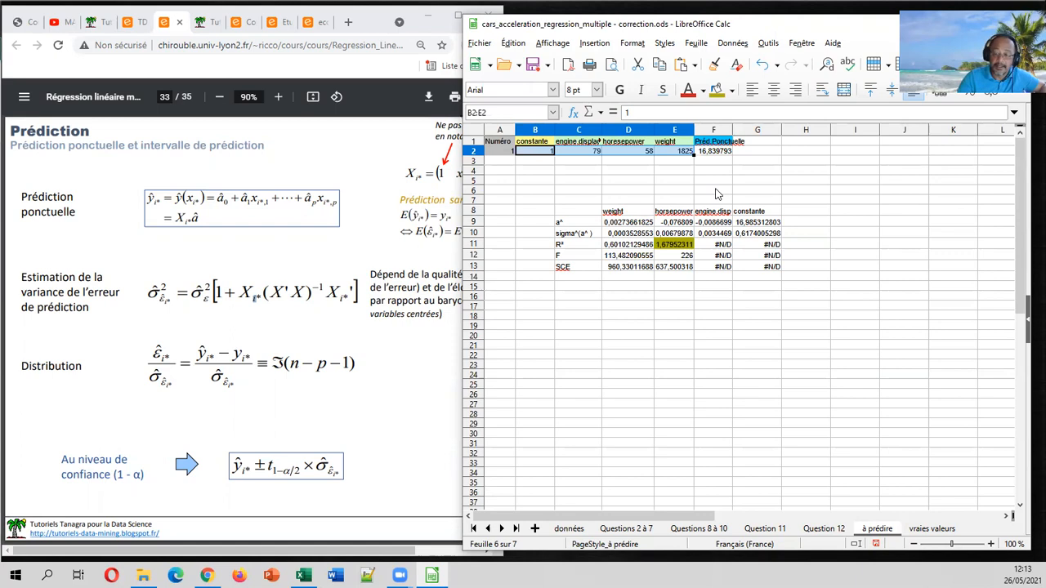
left_click(842, 528)
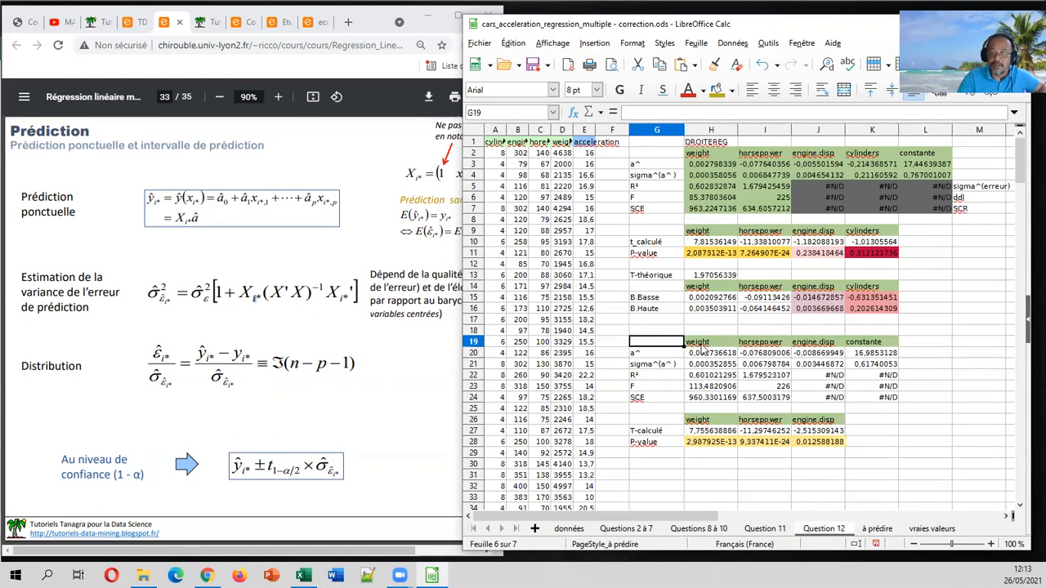
left_click(496, 143)
key("Right")
key("Right")
key("Right")
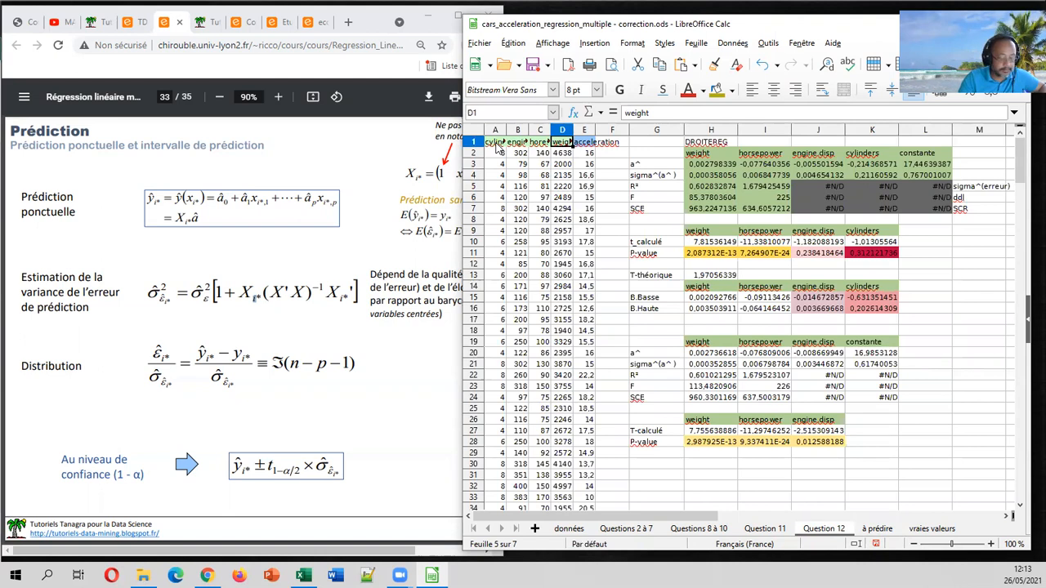
Copy the predictor data A1:D231 from the Question 12 sheet and paste it at C17 on the à prédire sheet.
key("Left")
key("Left")
key("Left")
key("shift+Right")
key("shift+Right")
key("shift+Right")
key("ctrl+shift+Down")
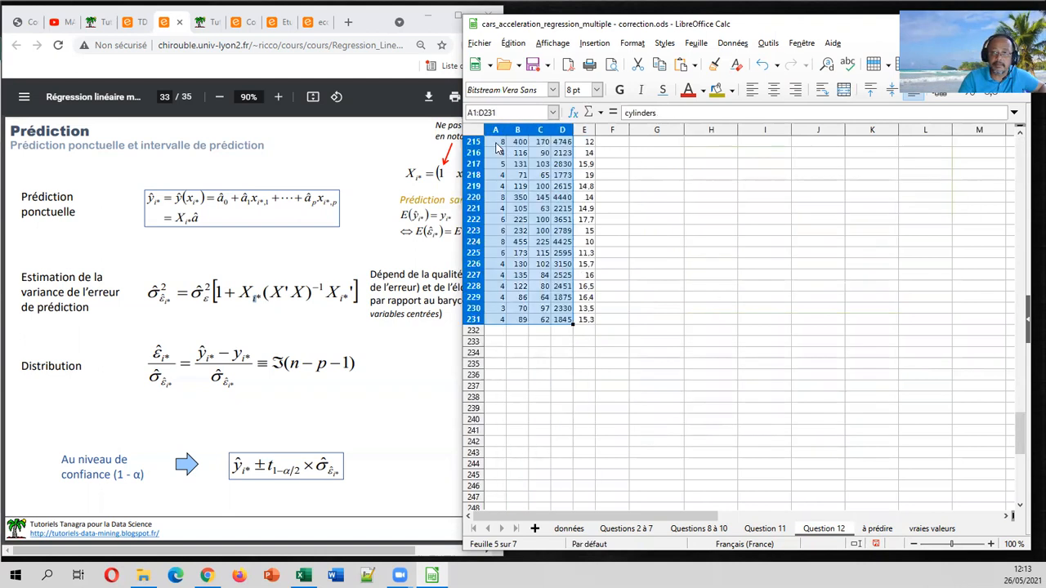
key("ctrl+c")
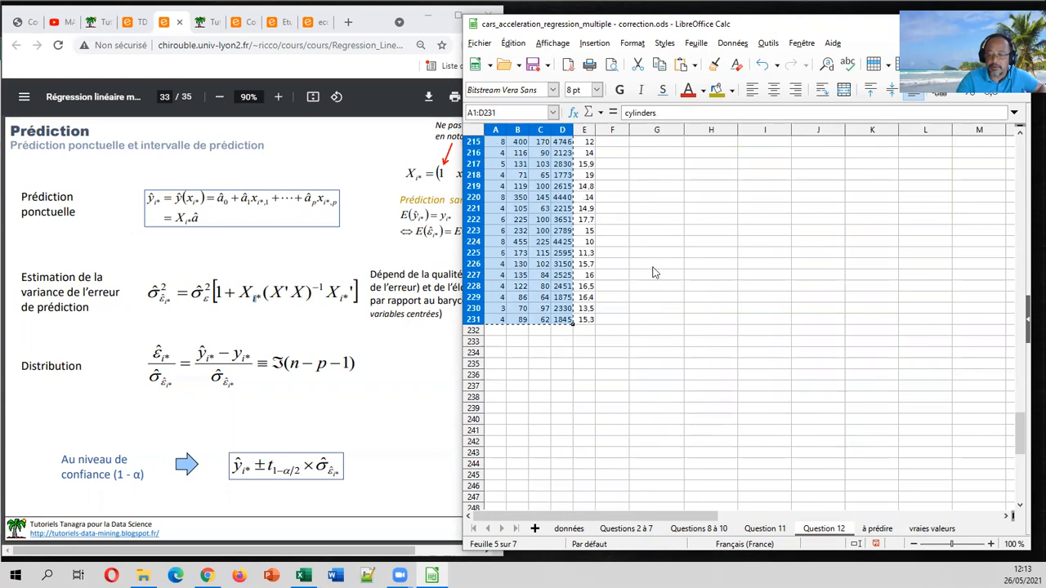
left_click(877, 529)
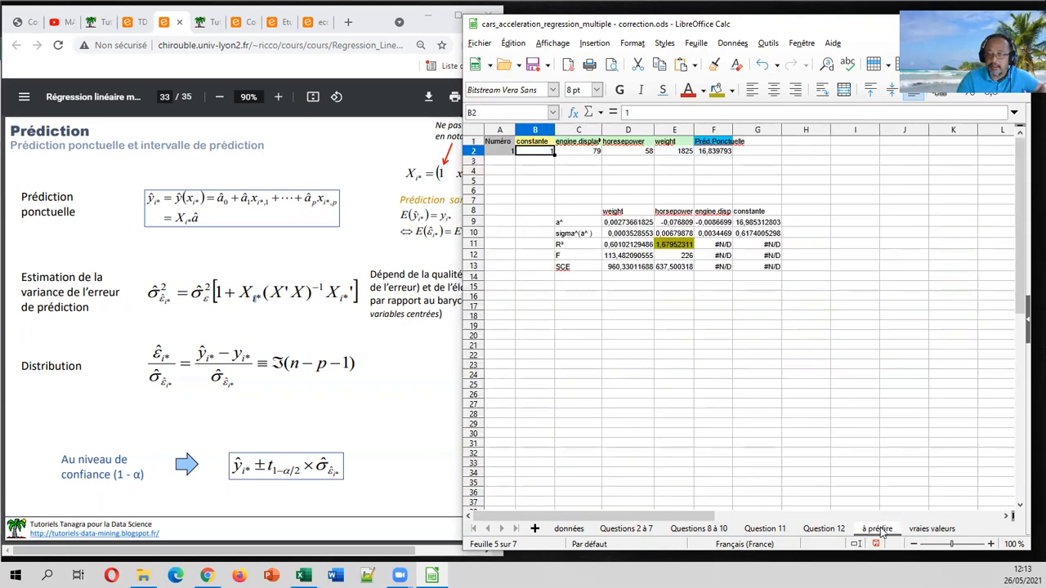
left_click(605, 307)
left_click(570, 307)
key("ctrl+v")
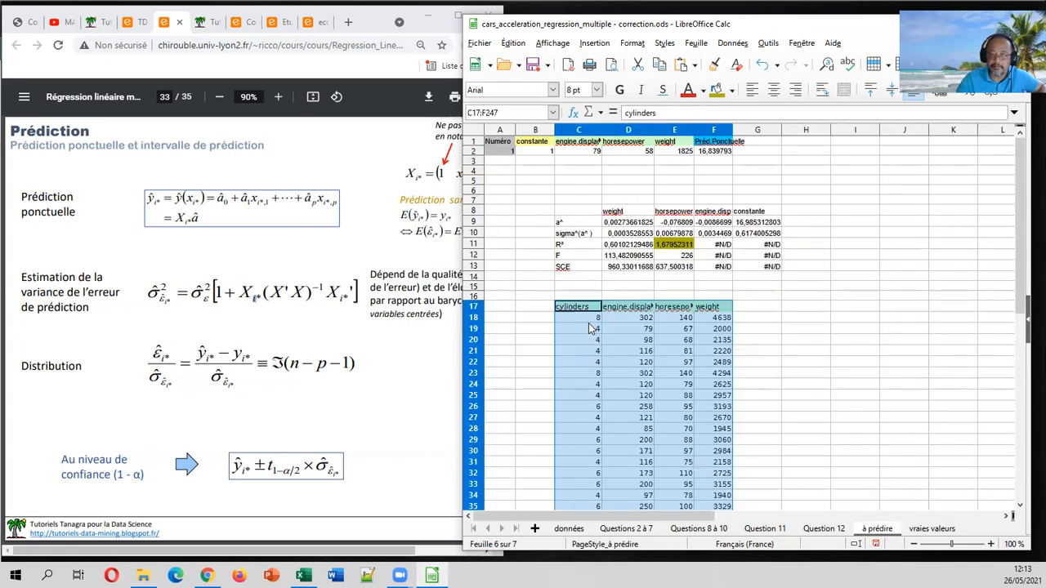
Label the pasted predictor data X in cell C16.
left_click(586, 297)
type("X")
left_click(615, 299)
left_click(582, 308)
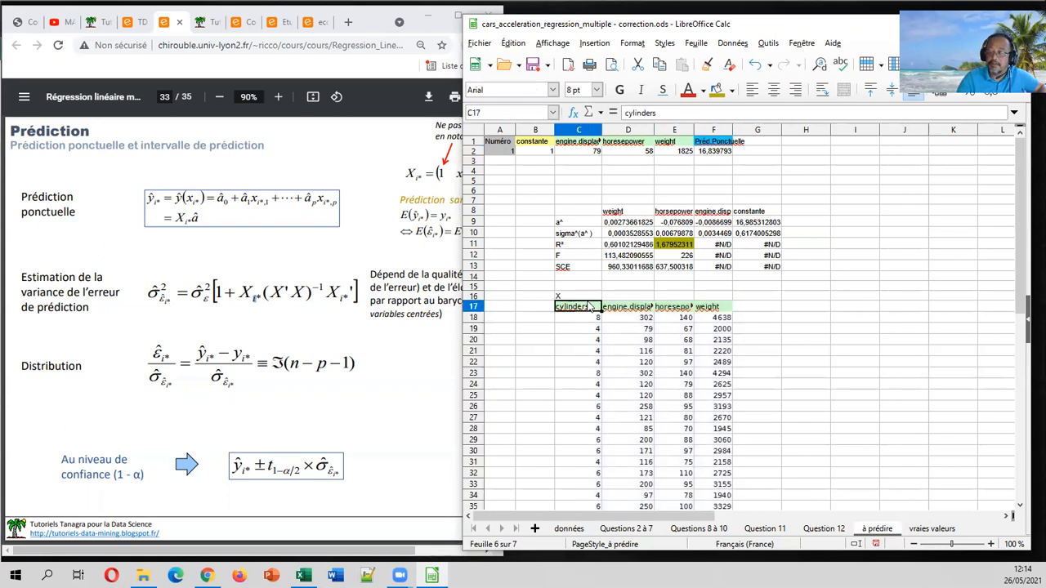
Clear the X label in C16 and move the predictor data C17:F247 over by one column to start at D17.
left_click(574, 296)
key("Delete")
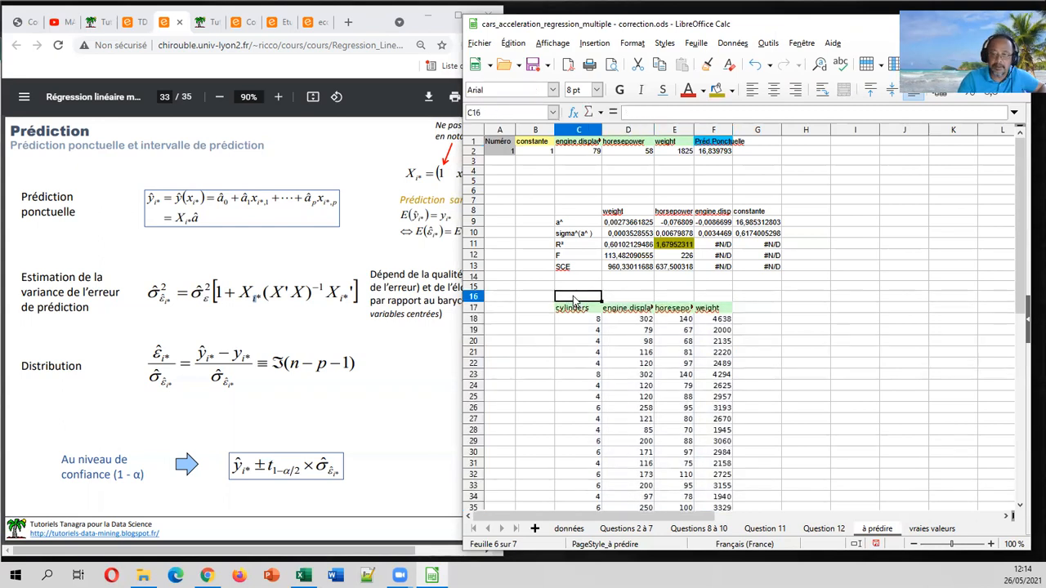
left_click_drag(577, 311, 717, 308)
key("ctrl+shift+Down")
scroll(752, 301, "up", 19)
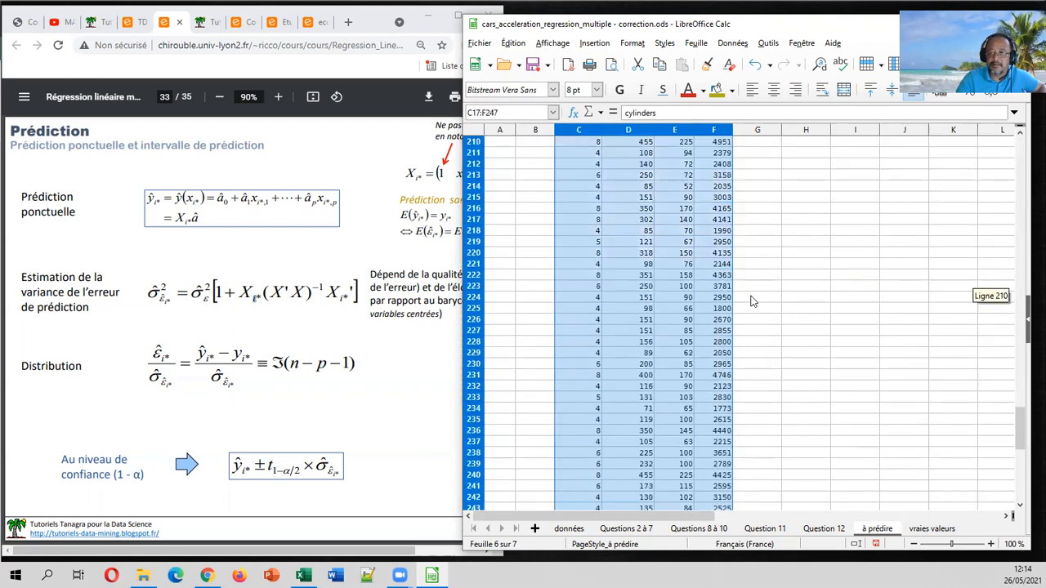
left_click_drag(1021, 381, 1013, 152)
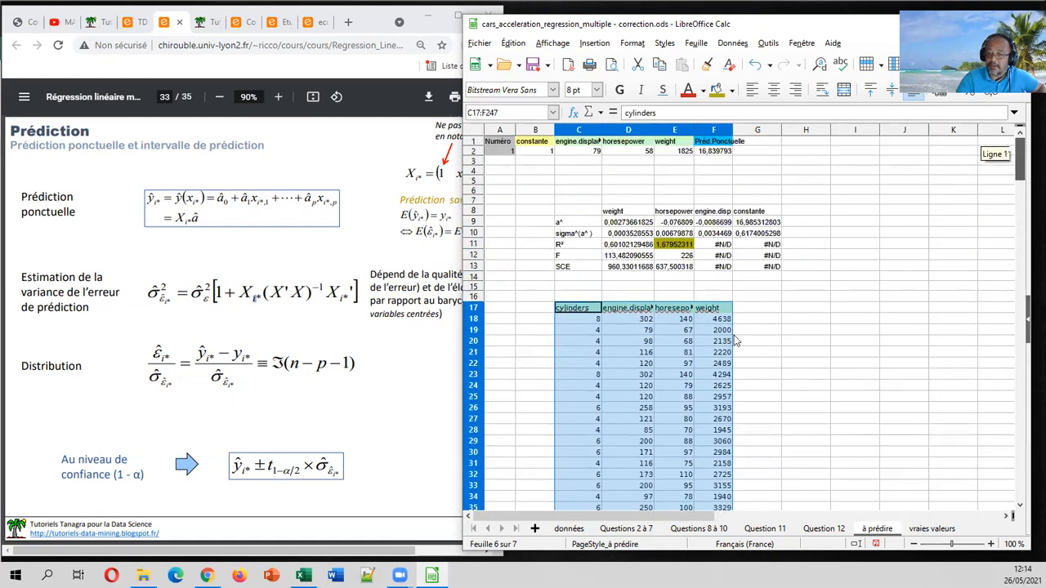
left_click_drag(712, 334, 760, 335)
Add a constante column at C17, filled with the value 1 from C18 to C247.
left_click(583, 311)
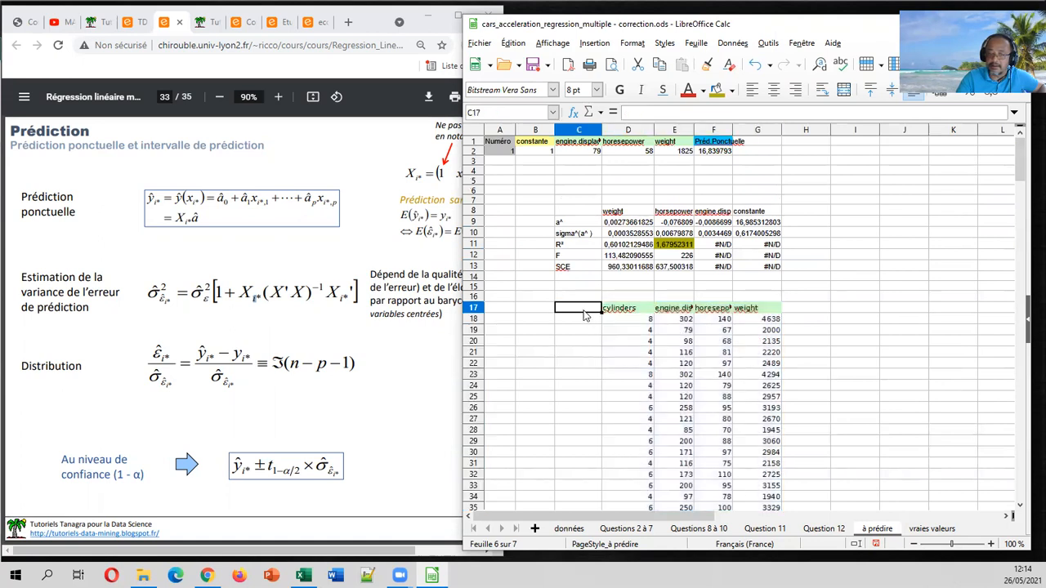
type("constante")
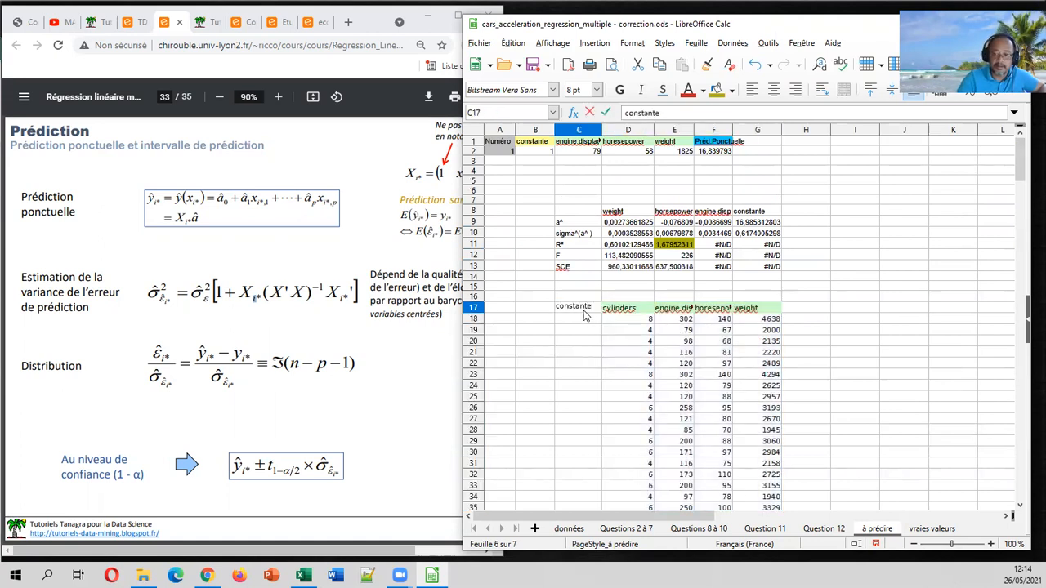
key("Return")
type("1")
key("Return")
type("1")
key("Return")
left_click_drag(584, 318, 588, 330)
double_click(601, 334)
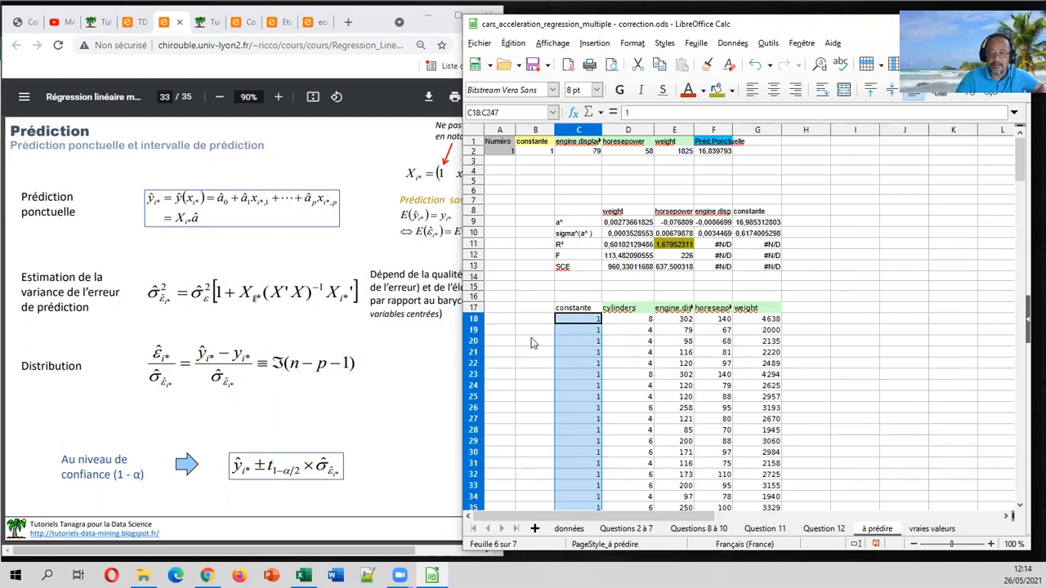
left_click(534, 330)
Review the constant column in the matrix notation on slide 7 of the course PDF, and return to the prediction formulas on slide 33.
left_click(276, 260)
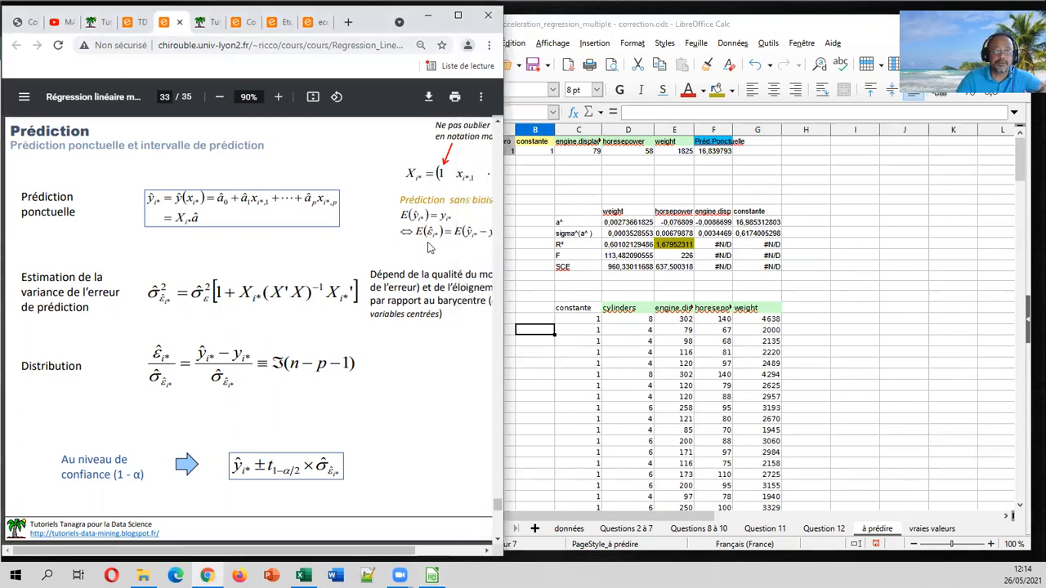
left_click_drag(496, 504, 516, 201)
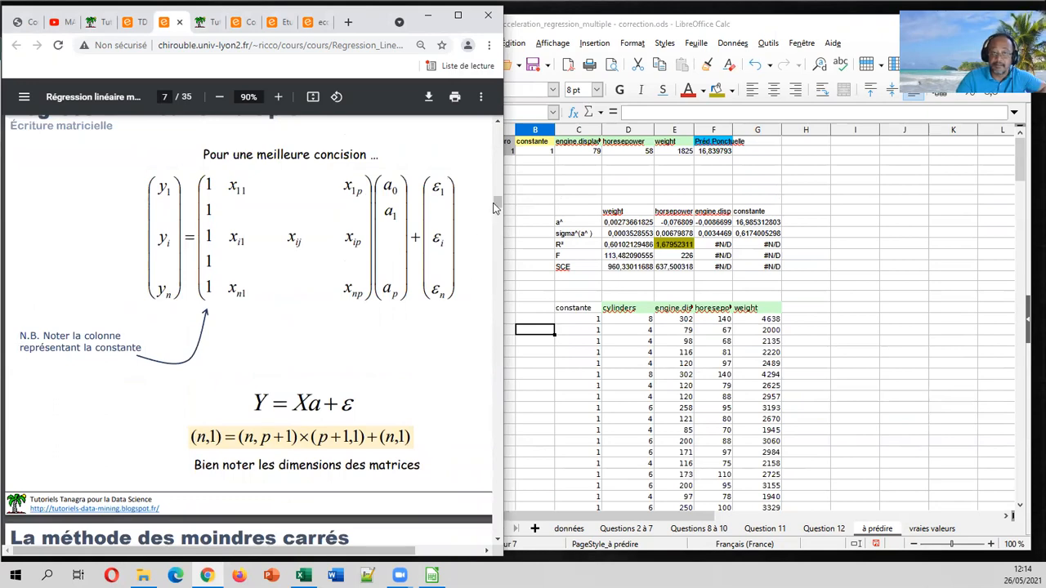
left_click_drag(499, 200, 493, 506)
Label cell I17 (X'X) beside the predictor data on the à prédire sheet.
left_click(721, 380)
left_click(821, 321)
left_click(856, 308)
type("(X'X")
key("Tab")
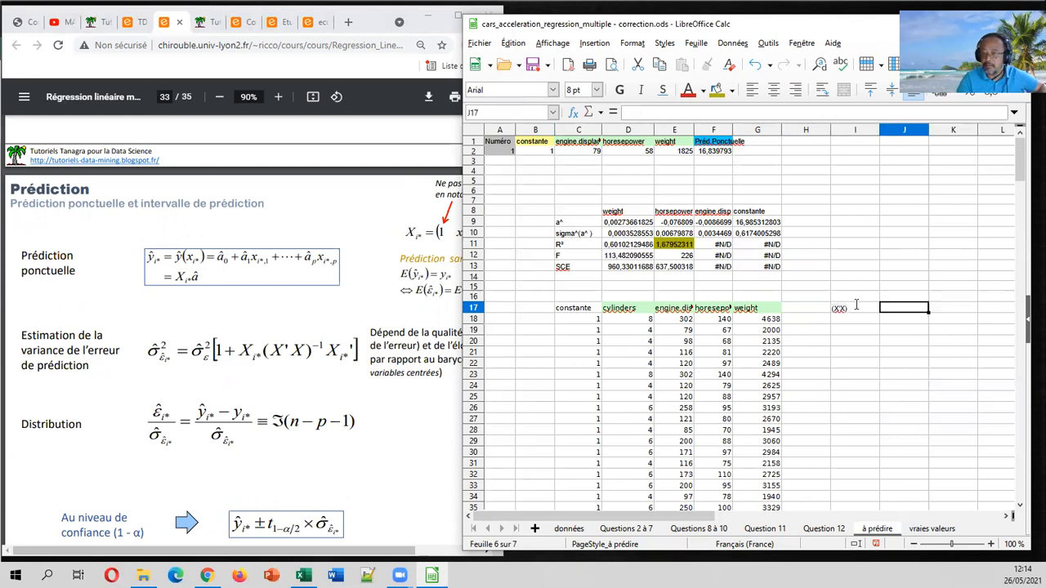
key("Down")
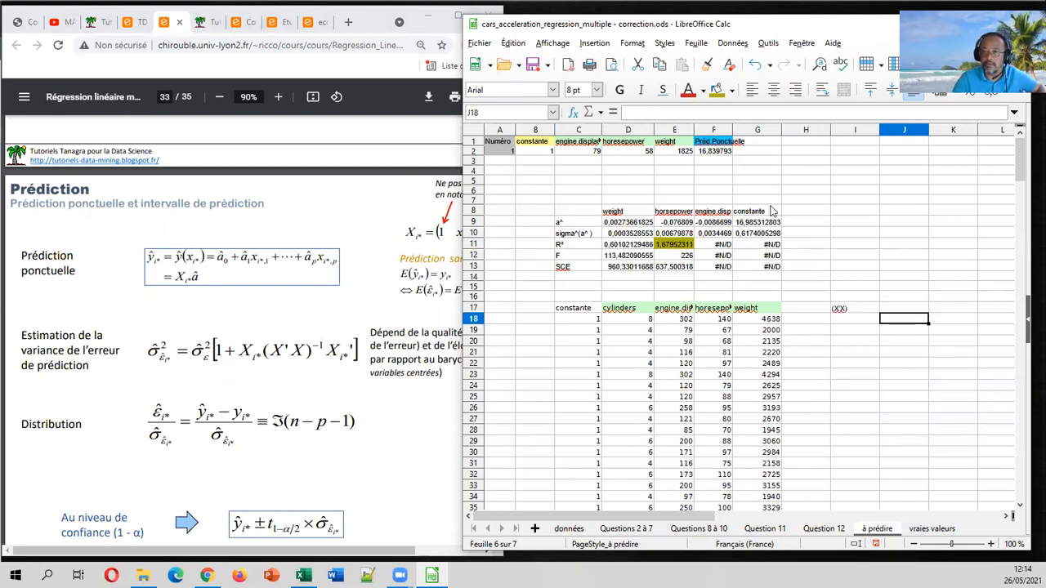
Narrow columns C to G to one uniform width.
left_click(592, 131)
left_click_drag(591, 131, 756, 132)
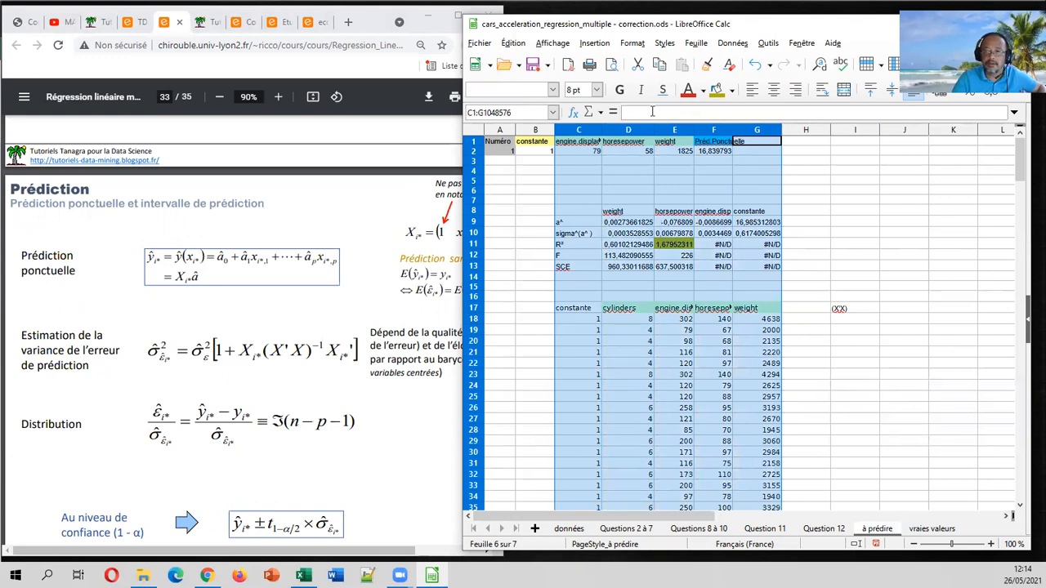
left_click_drag(655, 129, 638, 128)
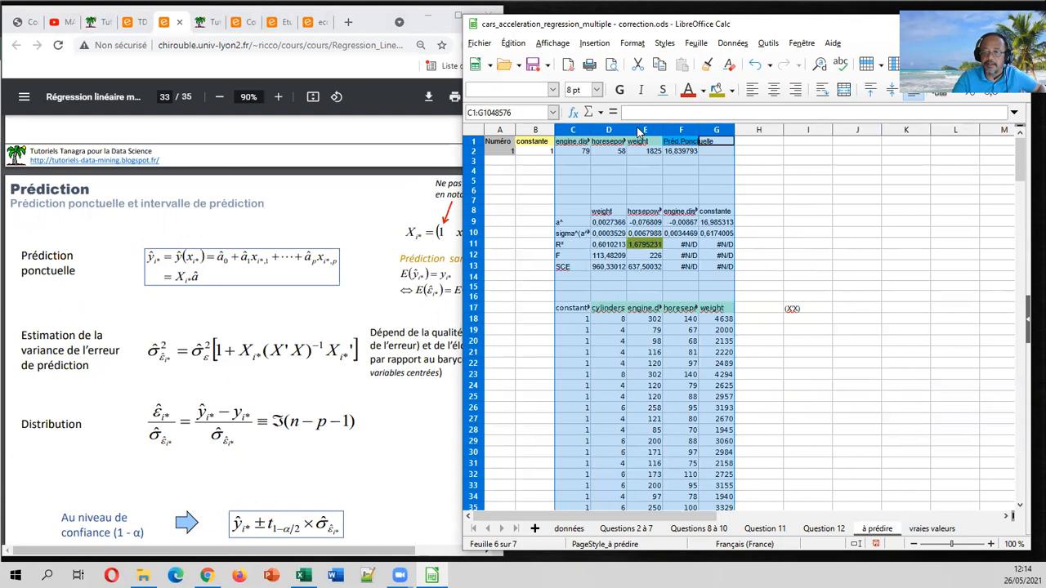
left_click(690, 363)
left_click(806, 330)
left_click(812, 320)
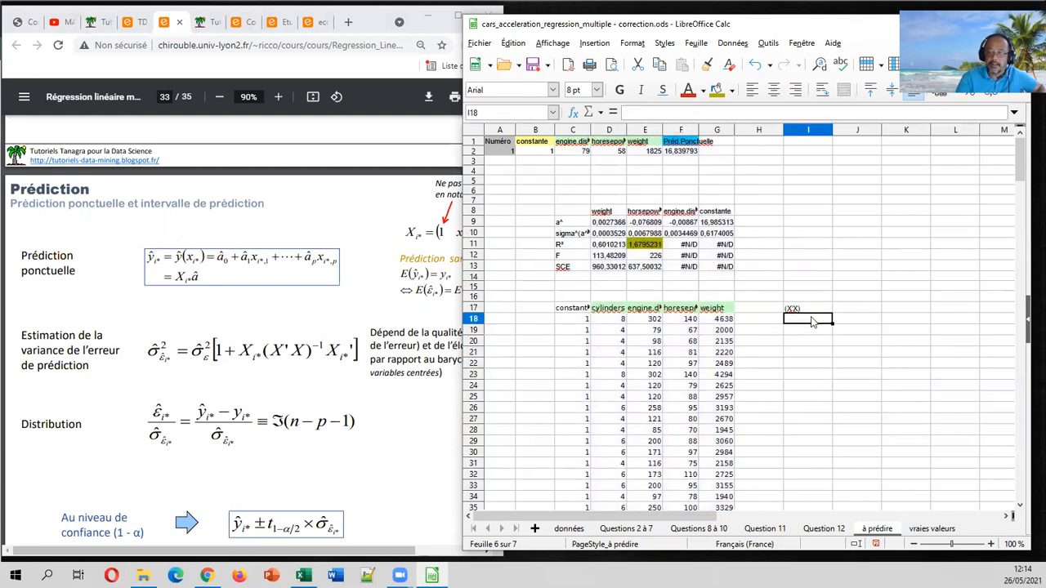
Delete the cylinders cells D17:D247, shifting the remaining cells left.
left_click(606, 311)
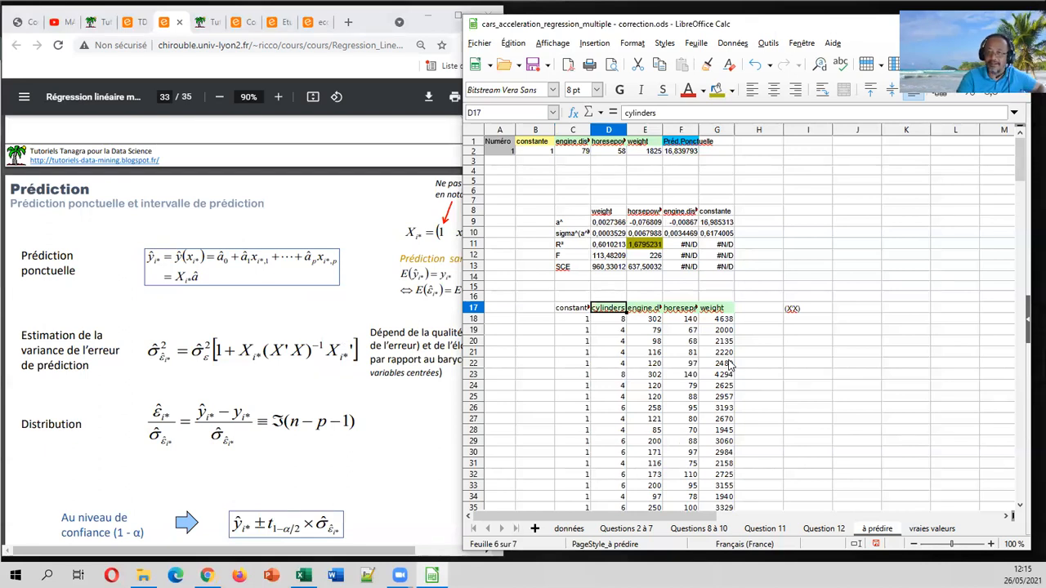
key("ctrl+shift+Down")
right_click(601, 253)
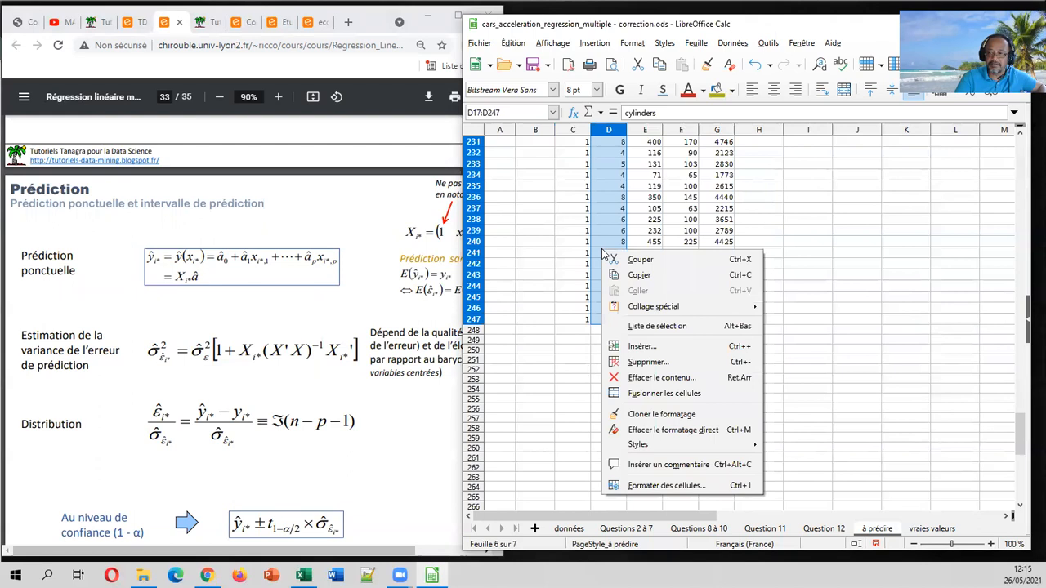
left_click(649, 360)
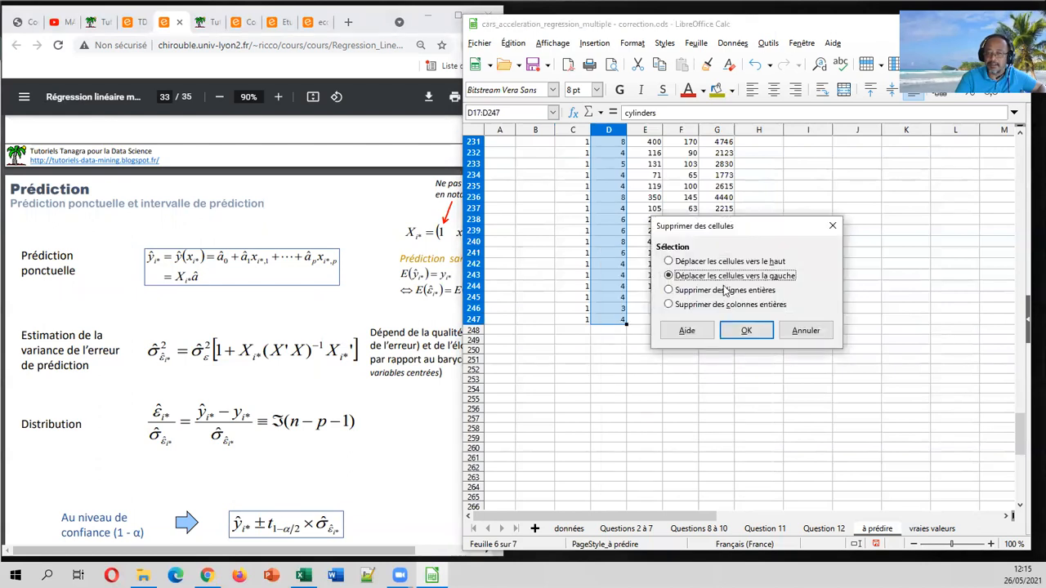
left_click(740, 331)
scroll(636, 419, "up", 20)
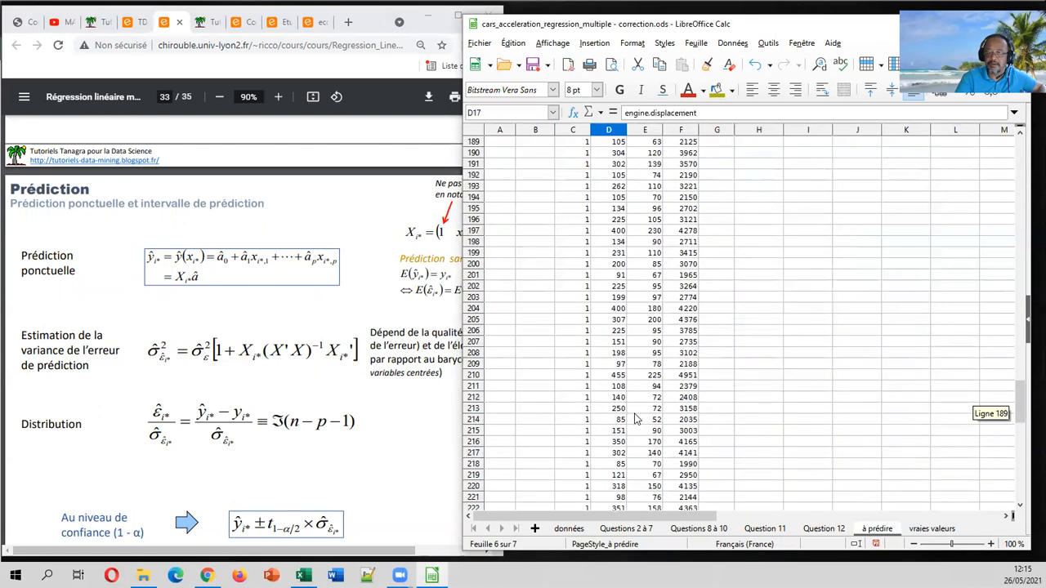
scroll(634, 404, "up", 20)
Compute X'X in H18:K21 with the array formula =PRODUITMAT(TRANSPOSE(C18:F247);C18:F247).
left_click(759, 318)
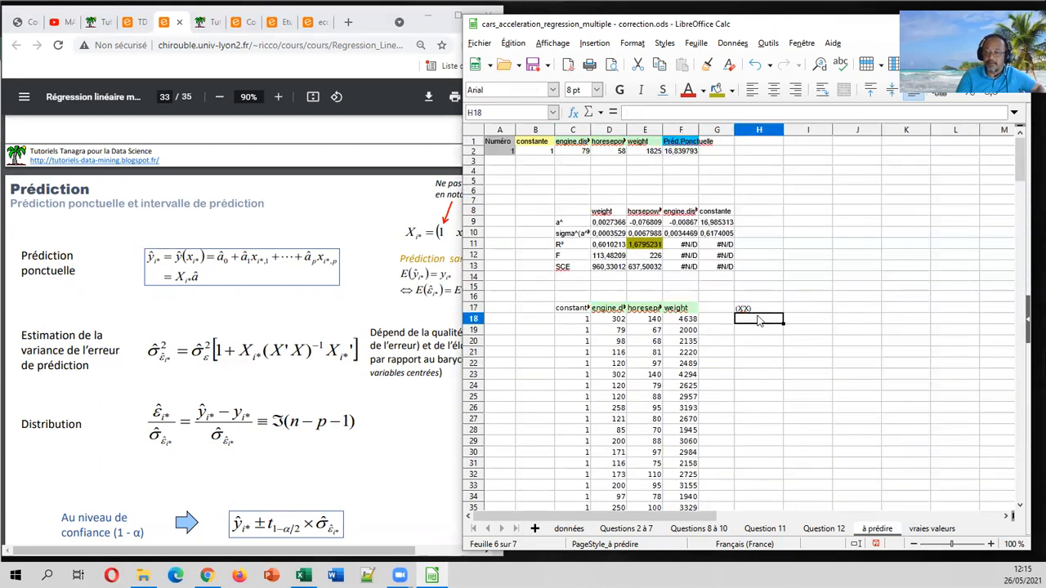
key("shift+Right")
key("shift+Right")
key("shift+Right")
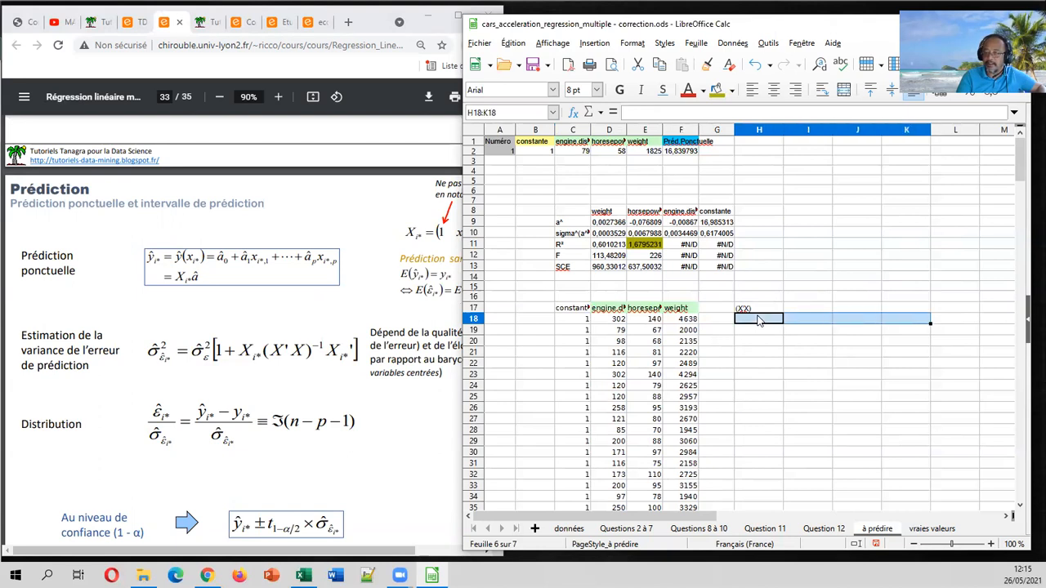
key("shift+Down")
key("shift+Down")
key("shift+Down")
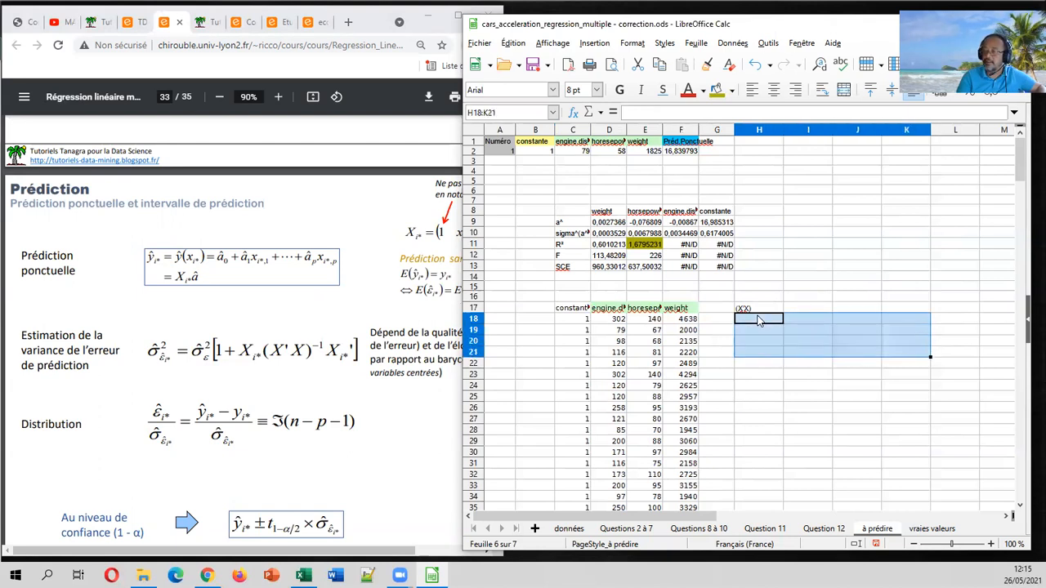
type("roduitmat(")
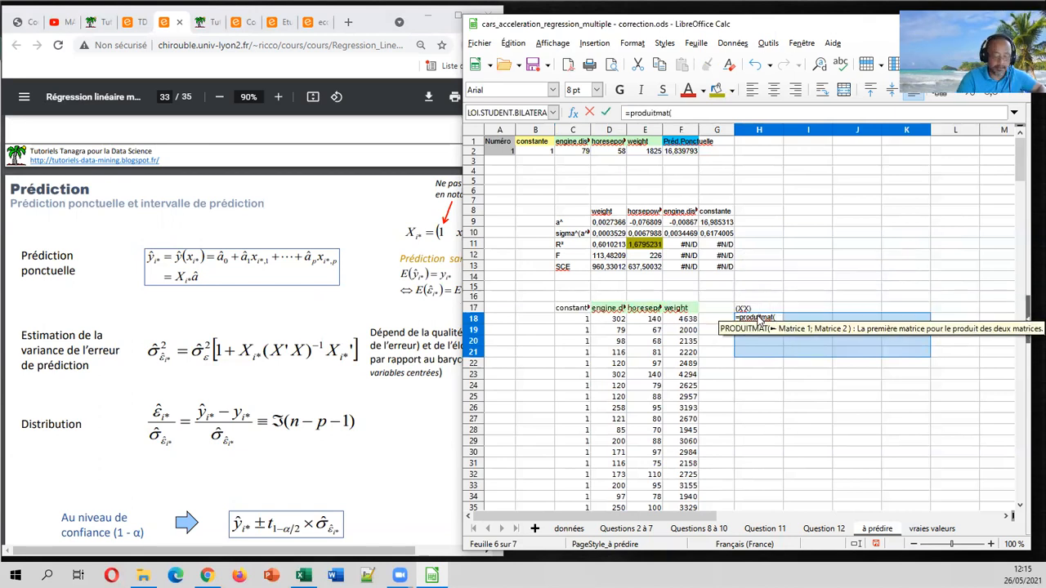
type("transpose(")
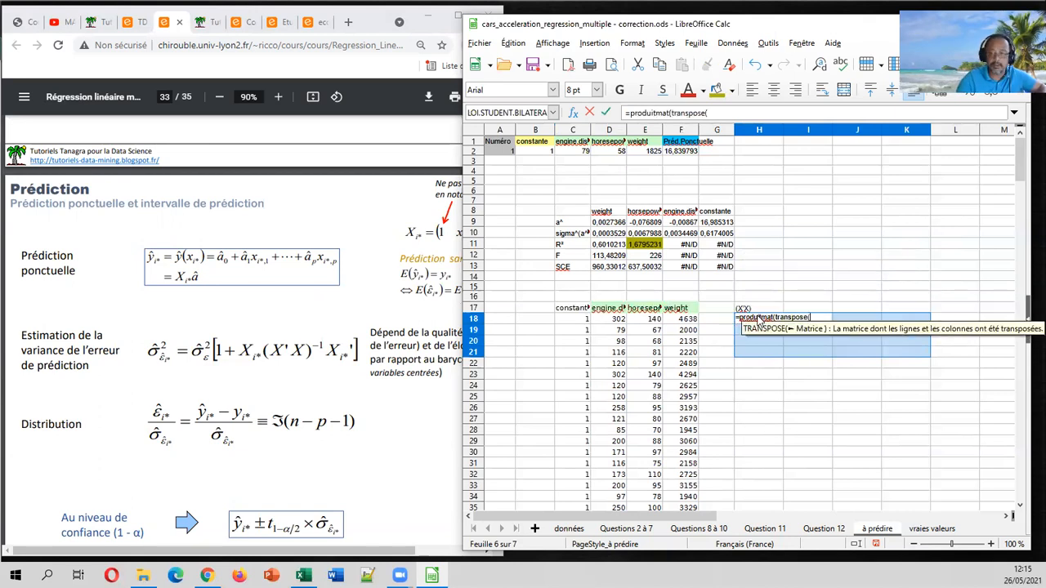
left_click_drag(1020, 159, 1020, 441)
left_click_drag(696, 474, 576, 49)
left_click_drag(565, 315, 569, 327)
type(");")
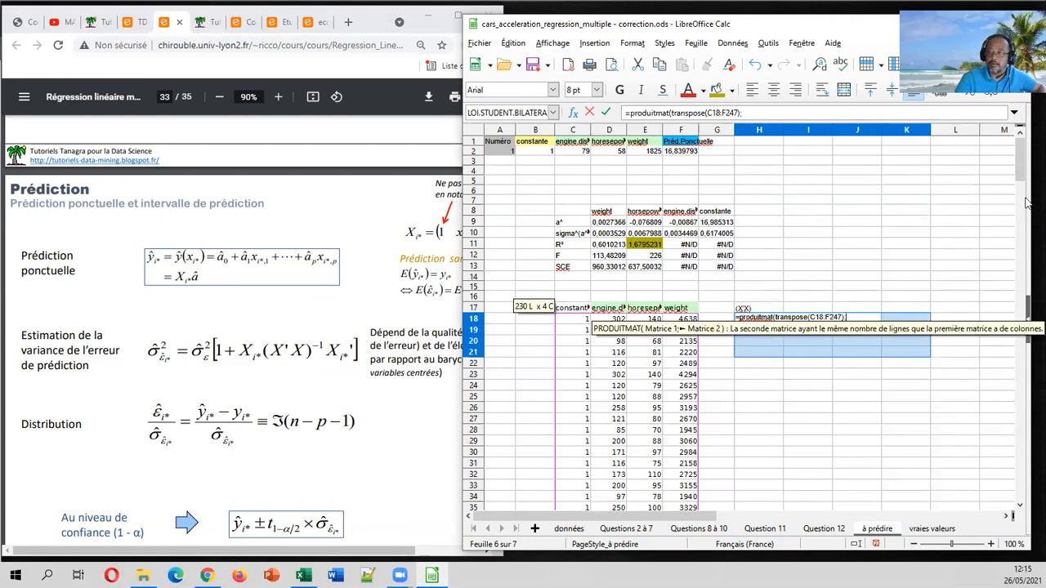
left_click_drag(1023, 160, 1013, 468)
left_click_drag(681, 319, 570, 327)
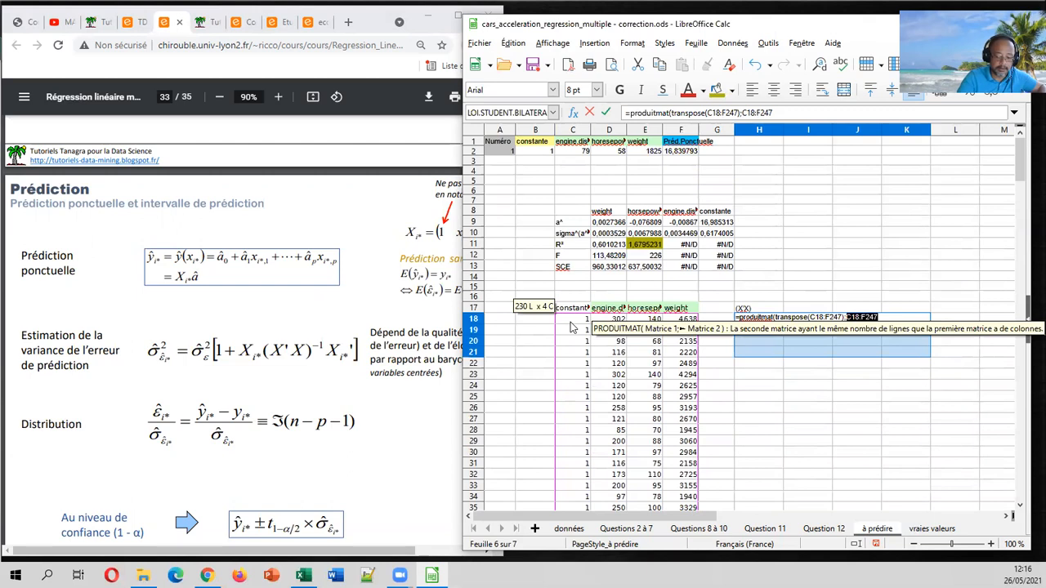
type(")")
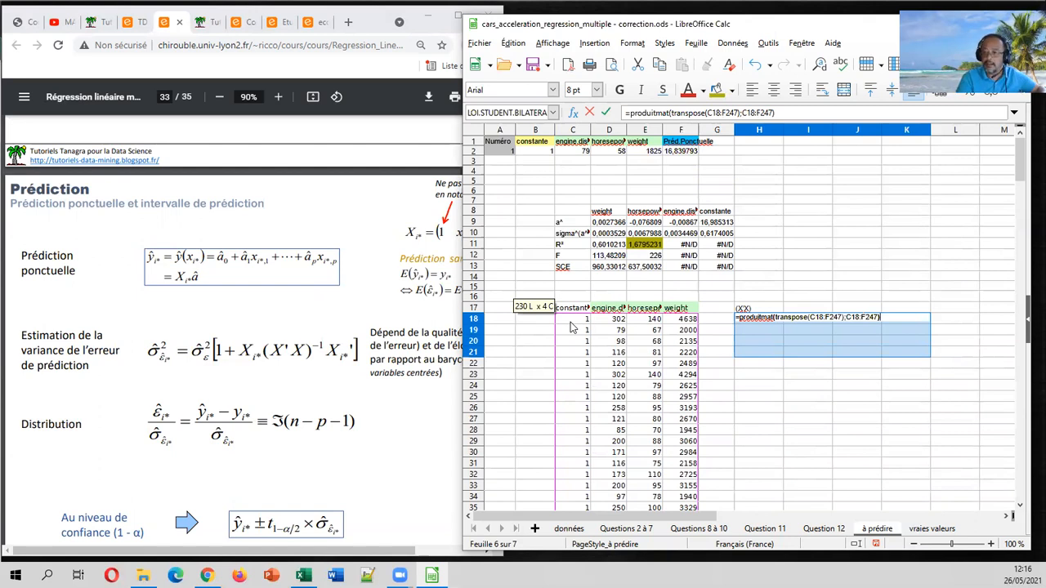
key("ctrl+shift+Return")
key("Down")
key("Down")
key("Down")
key("Down")
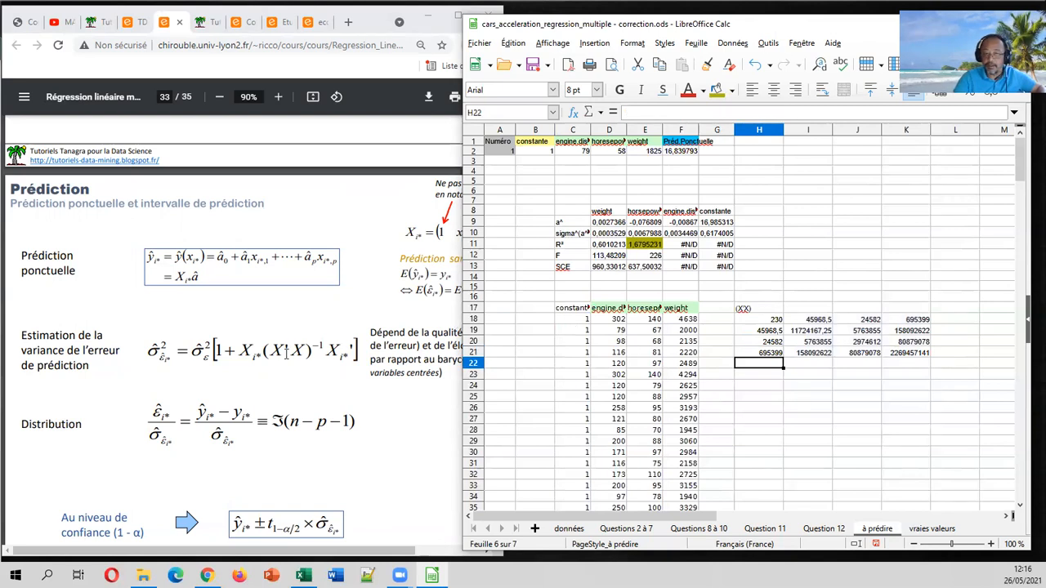
Label cell H23 (X'X)^-1 below the X'X matrix.
left_click(755, 376)
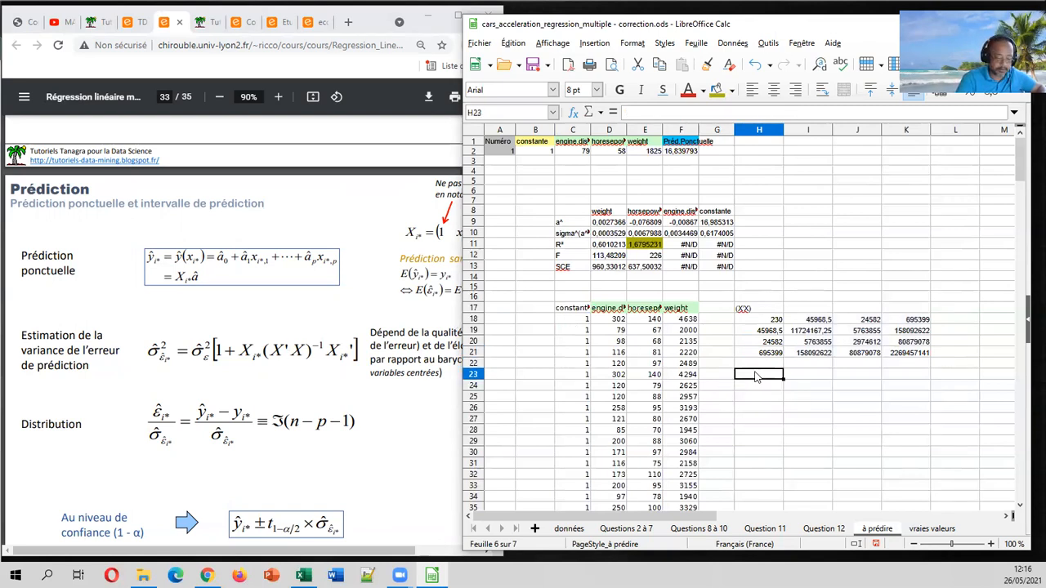
type("(X'X)")
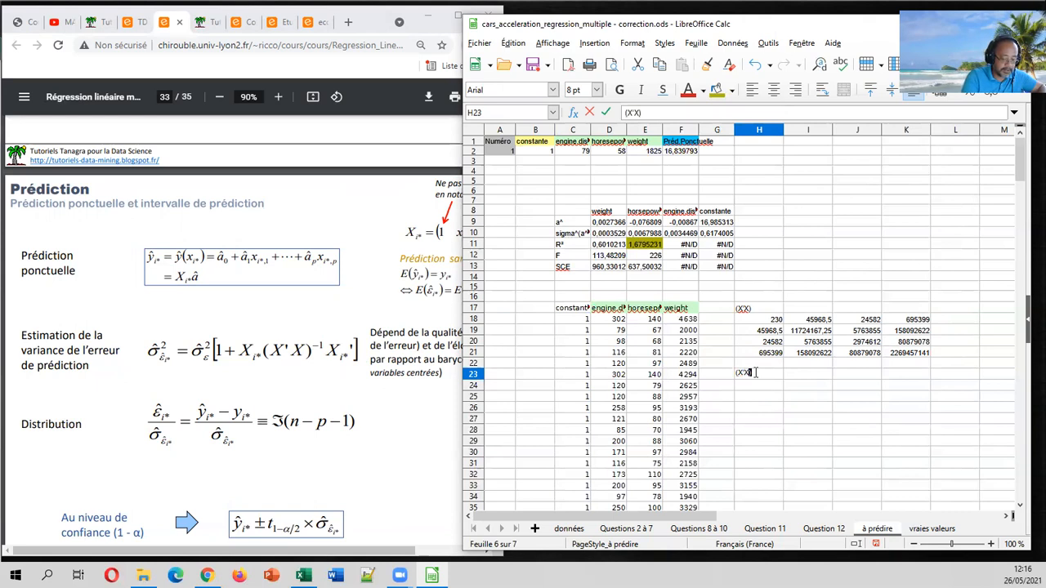
type("^-1")
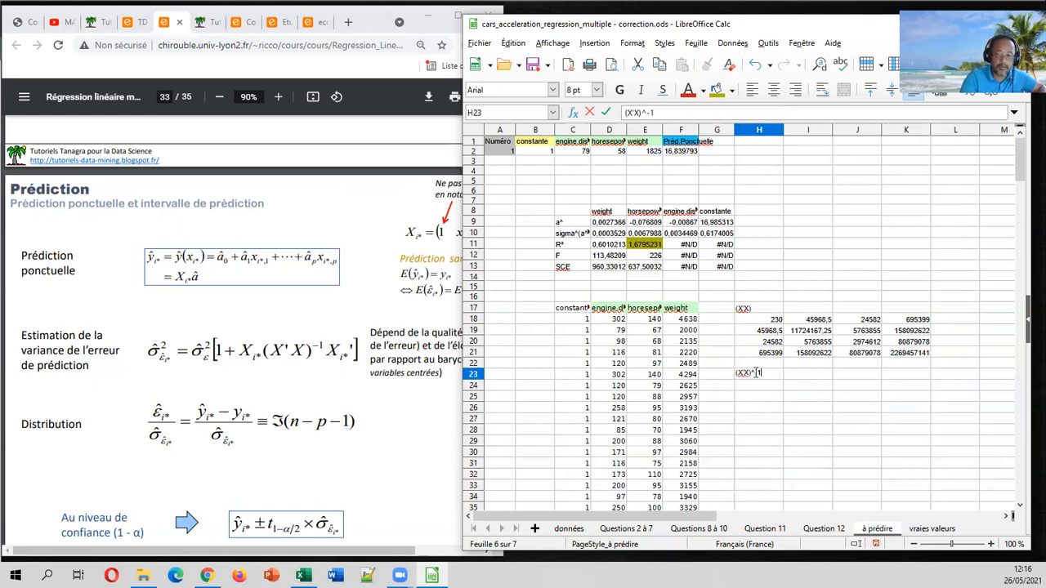
key("Return")
Compute the inverse of the X'X matrix in H24:K27 with the array formula =INVERSEMAT(H18:K21).
key("shift+Right")
key("shift+Right")
key("shift+Right")
key("shift+Down")
key("shift+Down")
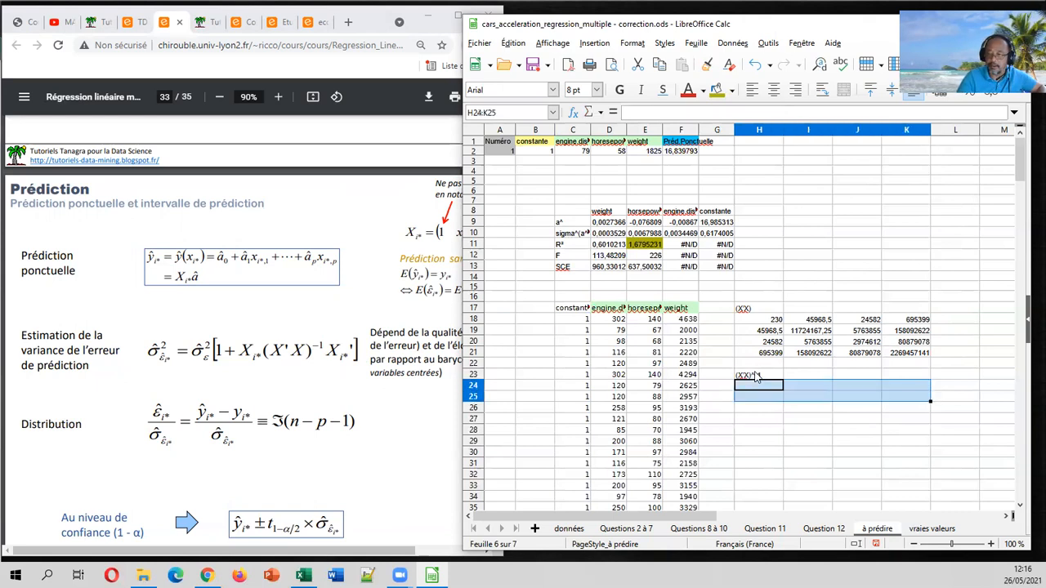
key("shift+Down")
type("=i")
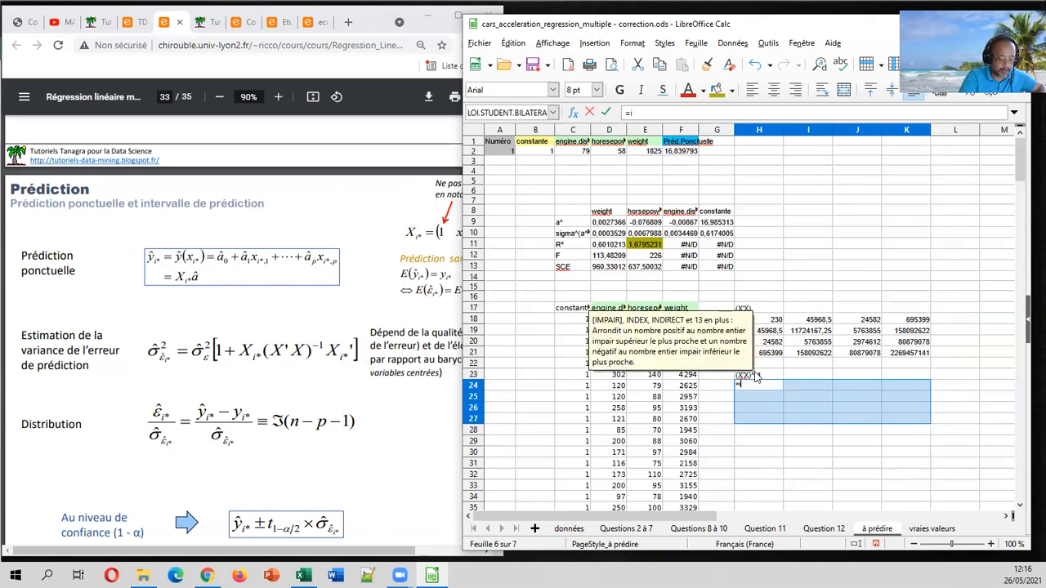
type("nversemat(")
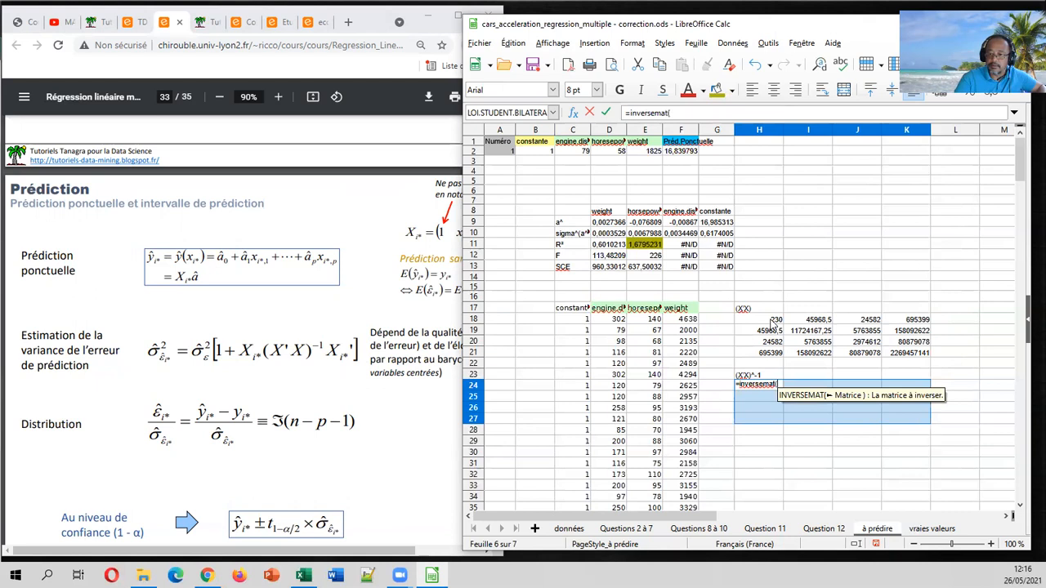
left_click_drag(772, 319, 909, 352)
type(")")
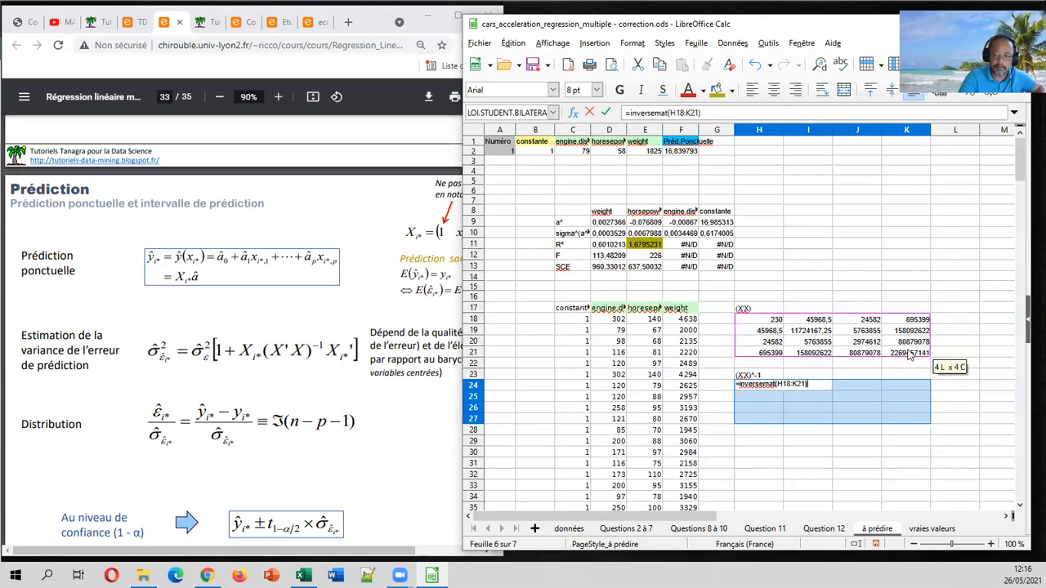
key("ctrl+shift+Return")
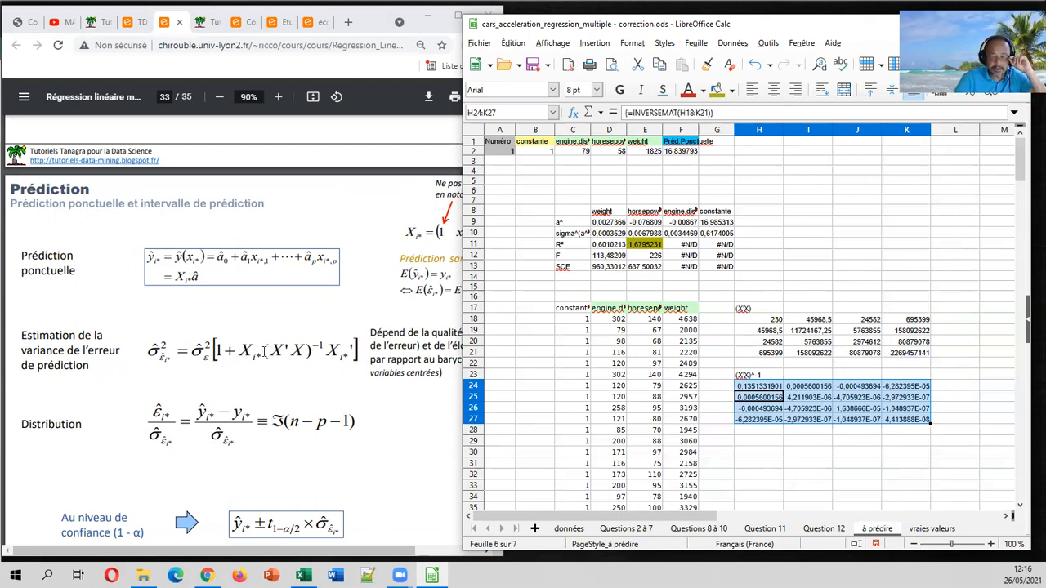
left_click(670, 190)
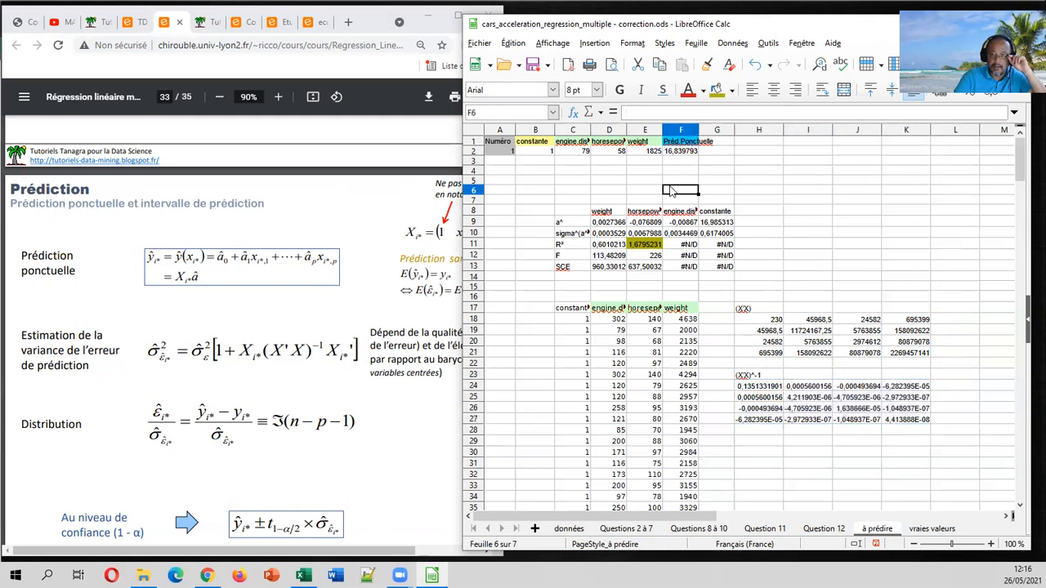
Label cell G1 levier, beside the point prediction header.
left_click(711, 143)
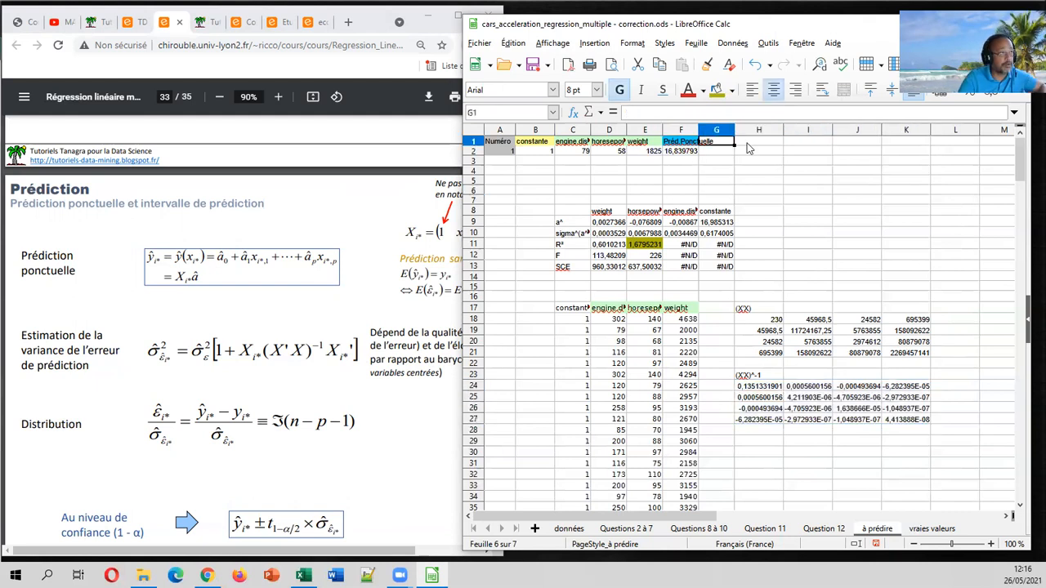
type("levier")
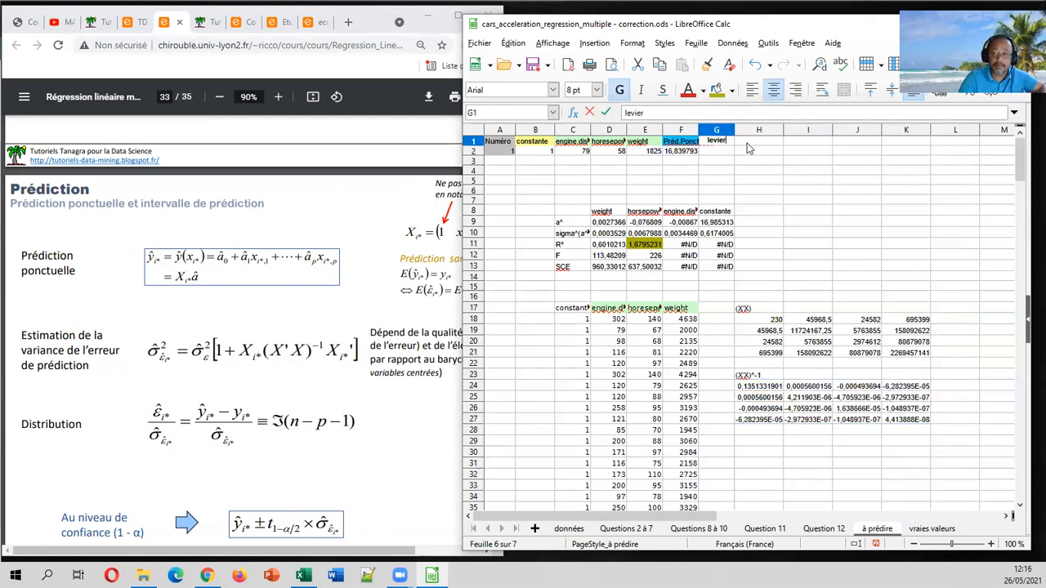
key("Return")
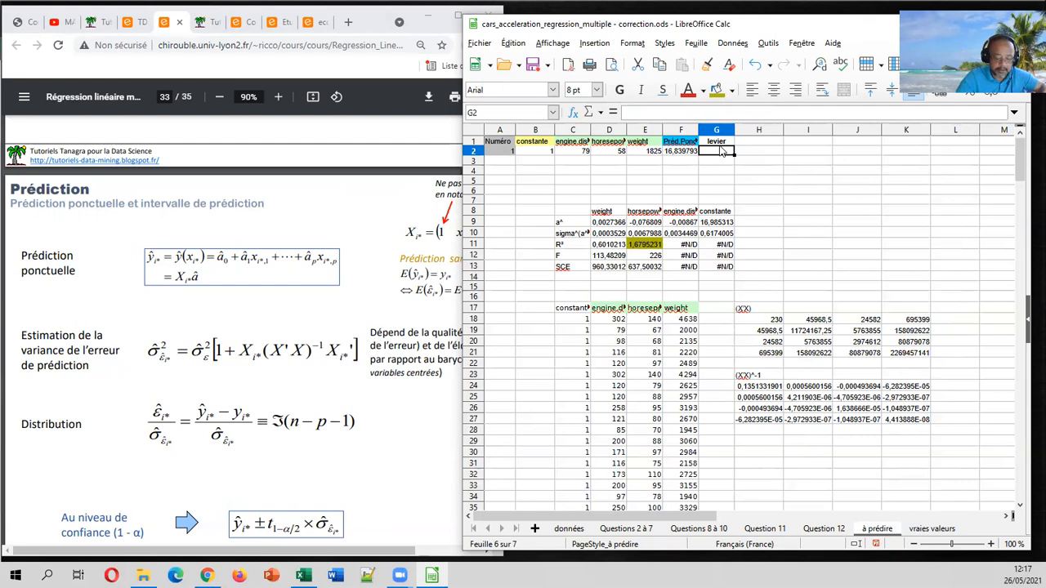
Try to compute the leverage in G2 with =PRODUITMAT(PRODUITMAT(B2:E2;PRODUITMAT(H24:K27;TRANSPOSE(B2:E2)))).
type("=p")
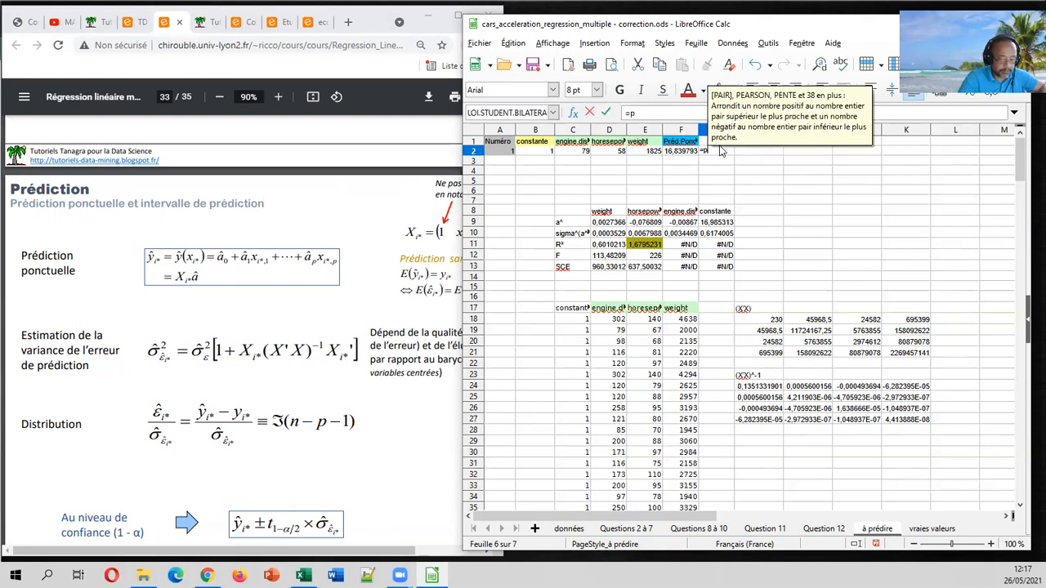
type("roduitma")
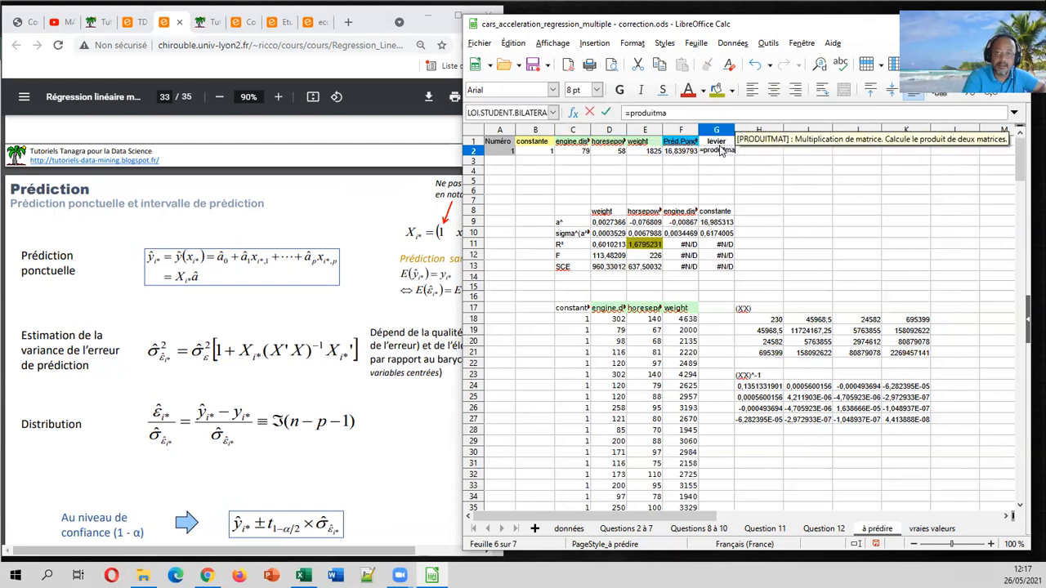
type("t(")
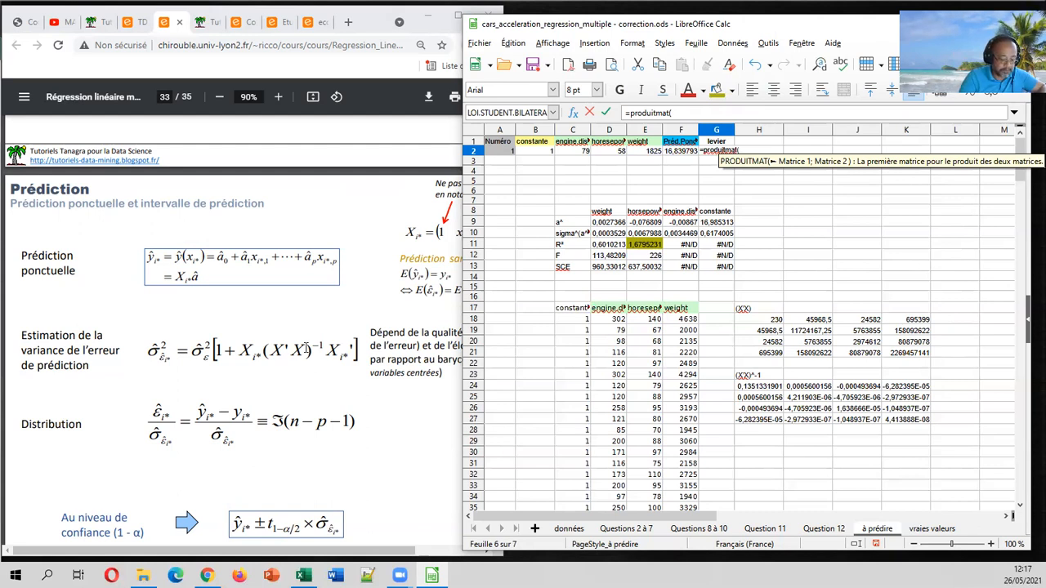
type("produitmat(")
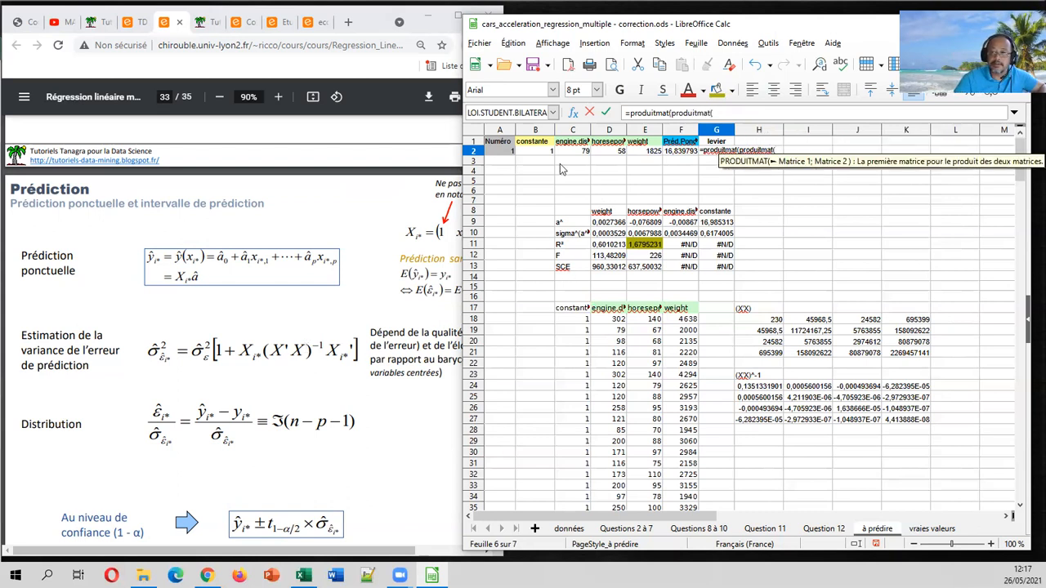
left_click_drag(543, 153, 652, 153)
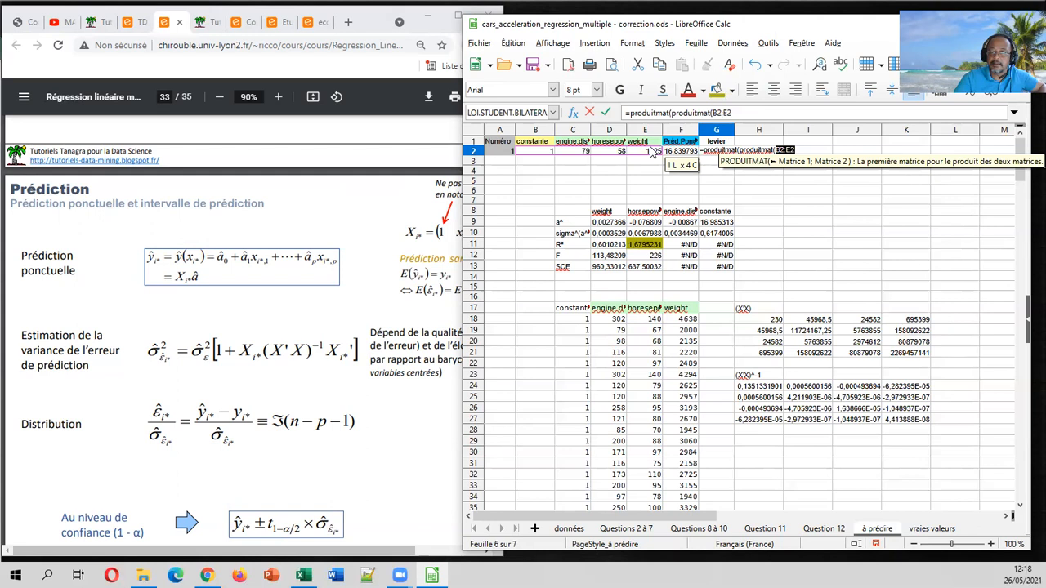
type(")")
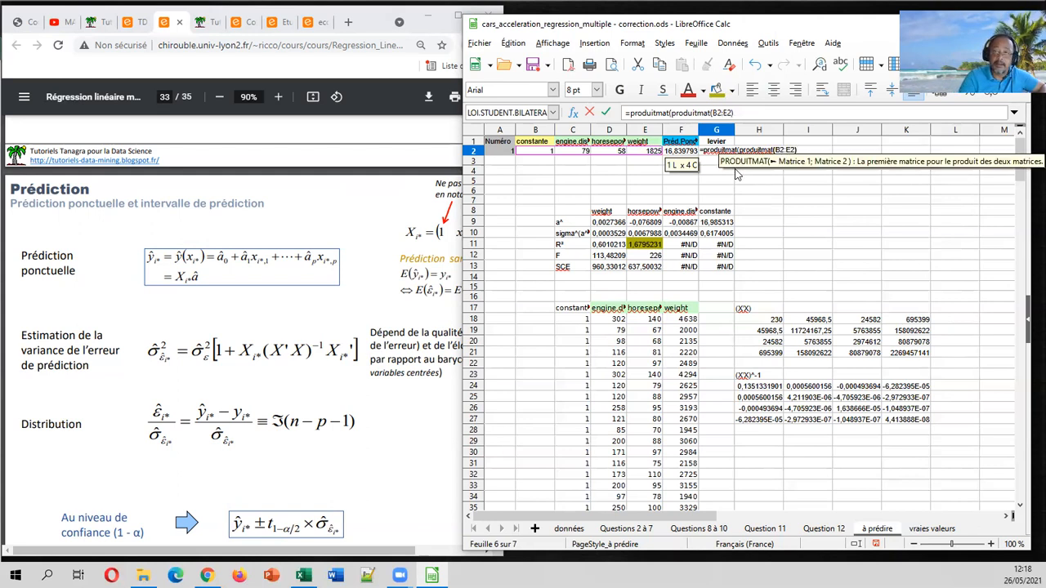
type(";")
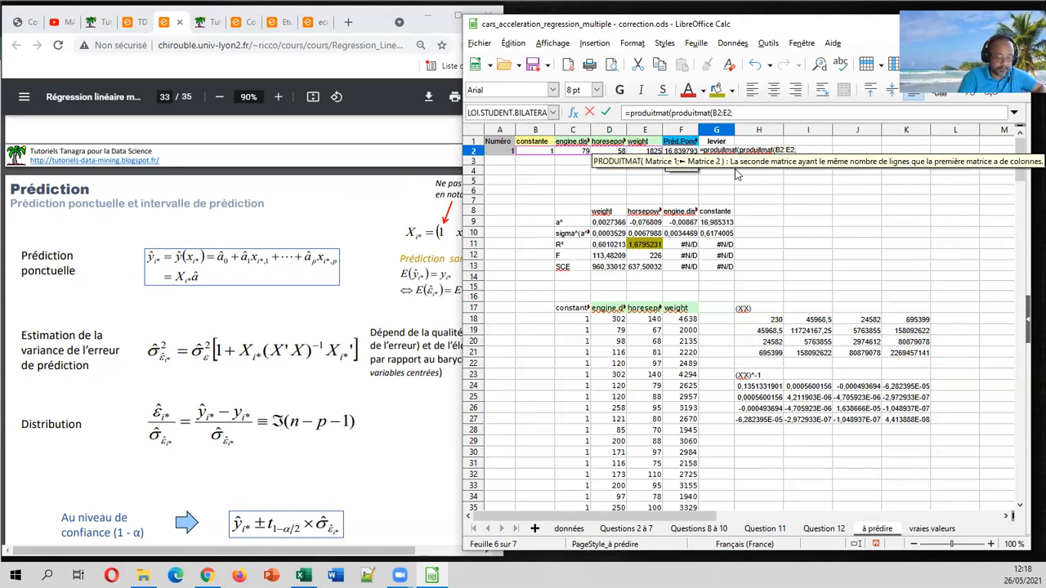
type("produitma")
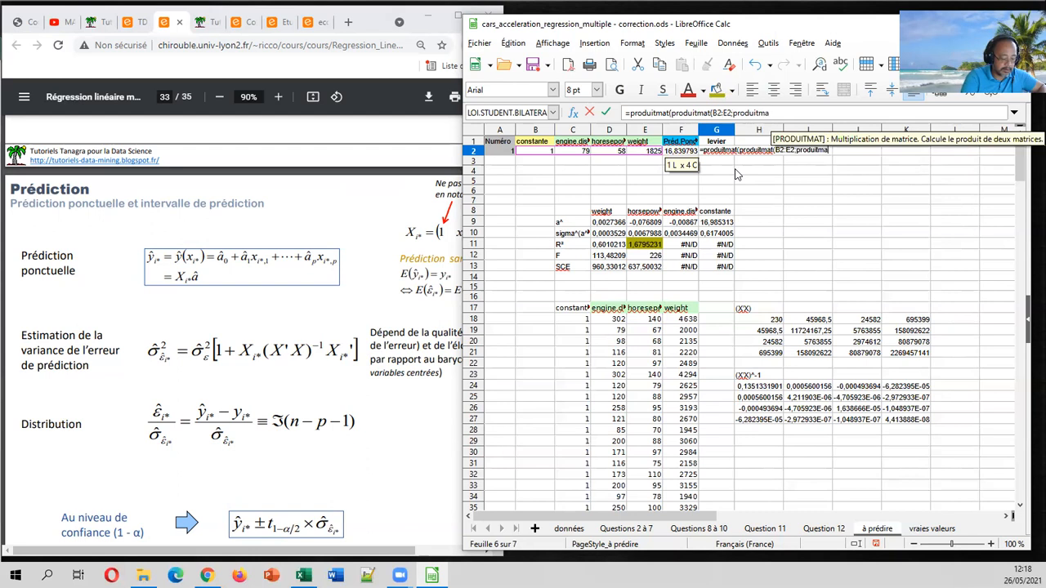
type("t(")
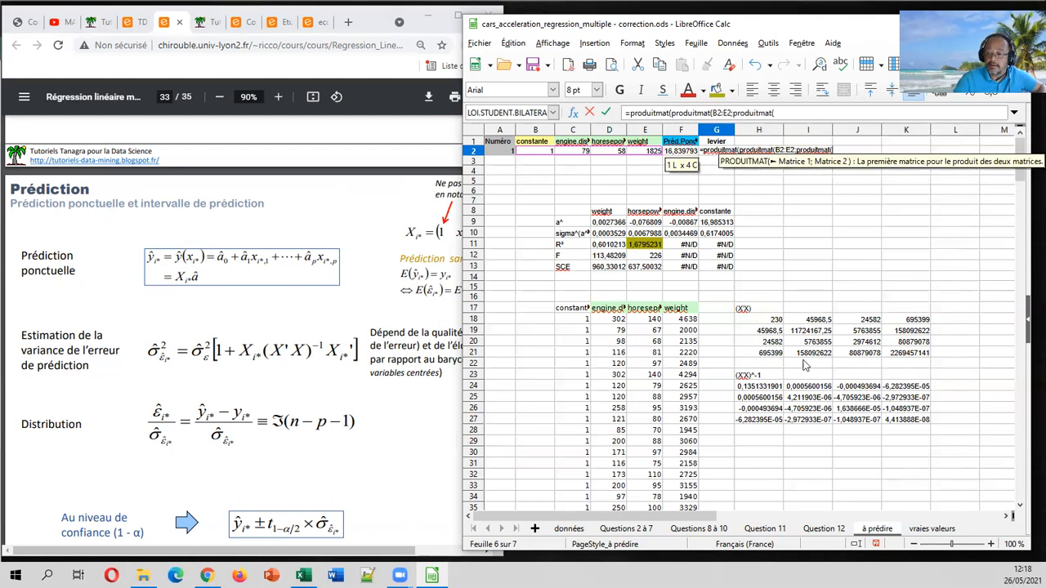
left_click_drag(781, 387, 912, 419)
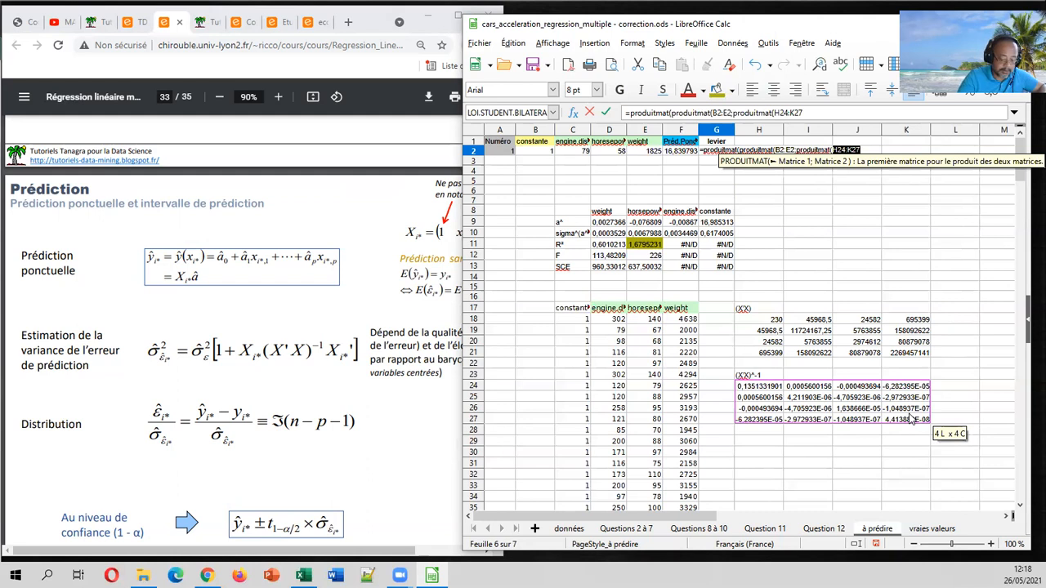
type(";")
type("tr")
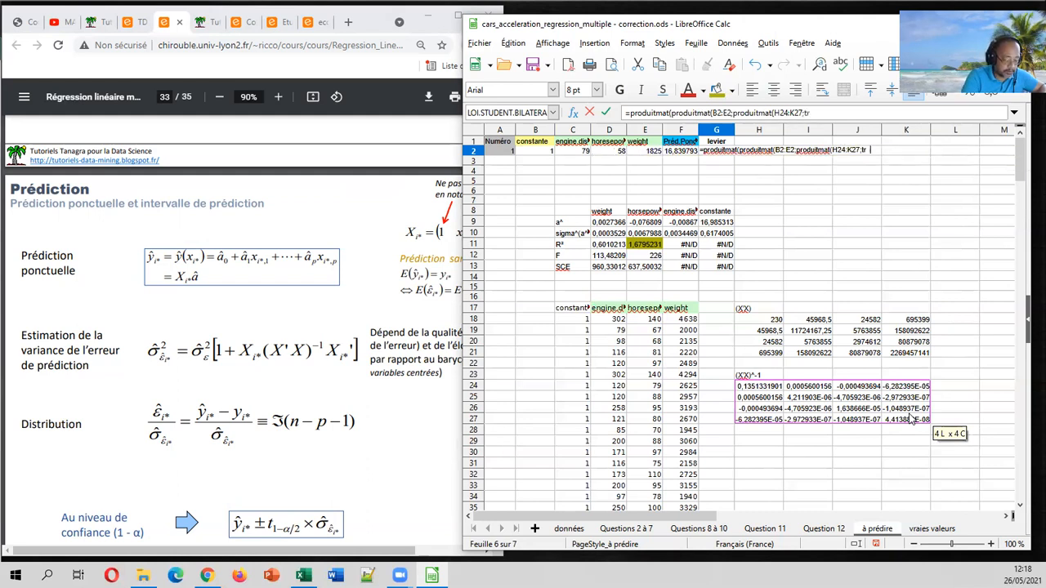
type("anspose(")
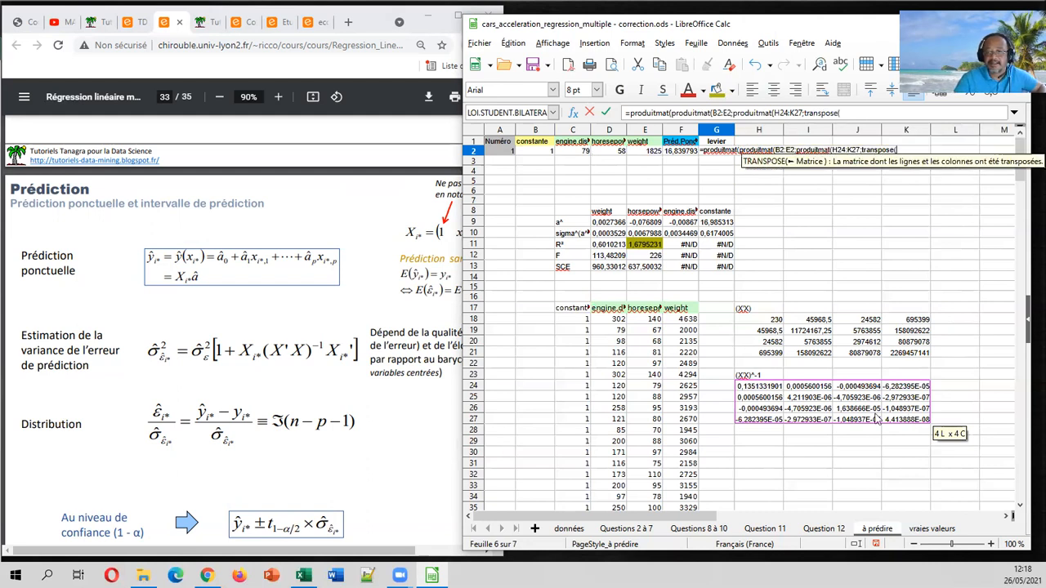
left_click(544, 152)
left_click_drag(614, 155, 640, 156)
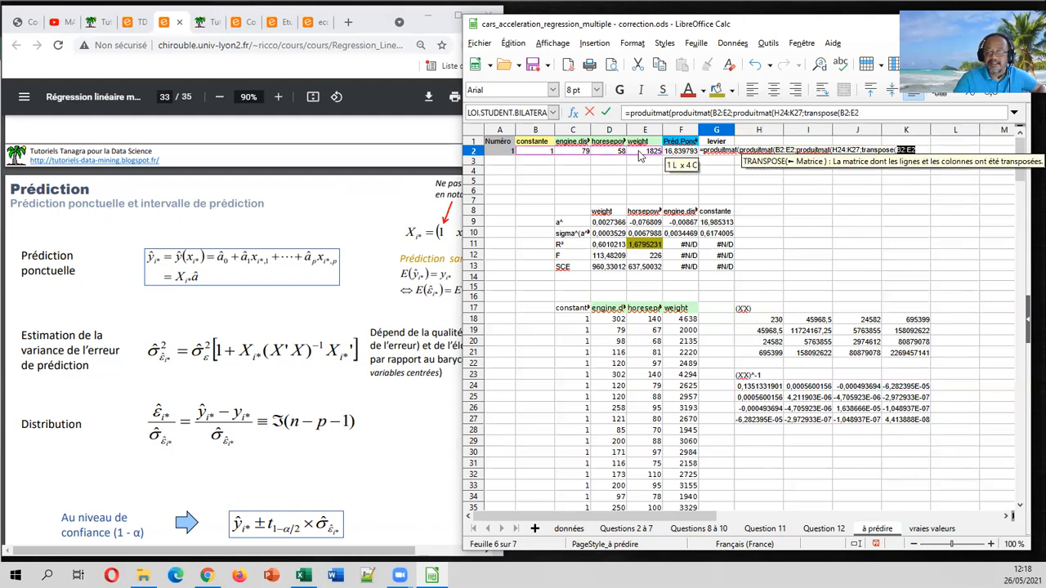
type(")")
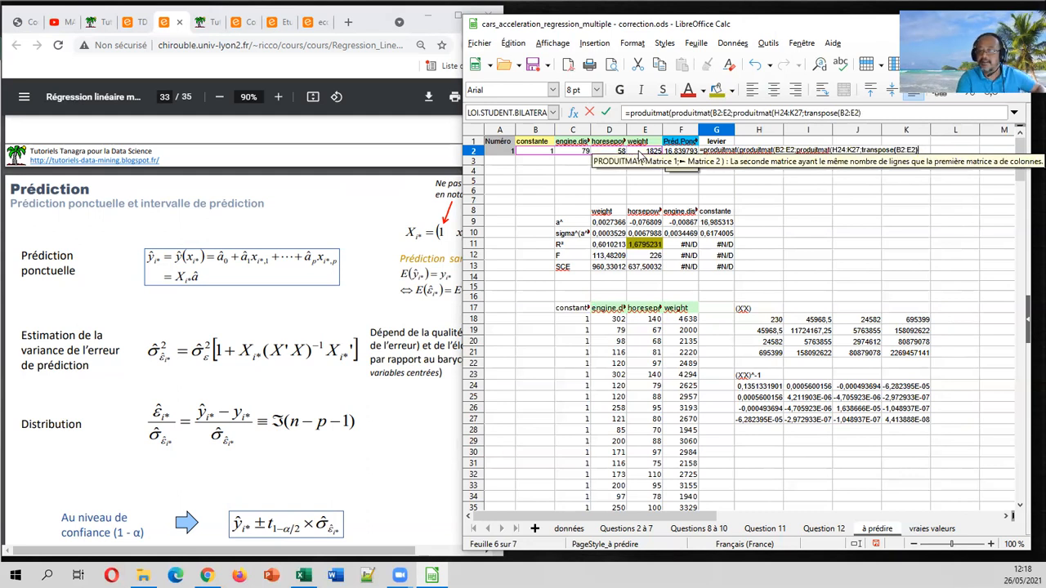
type(")))")
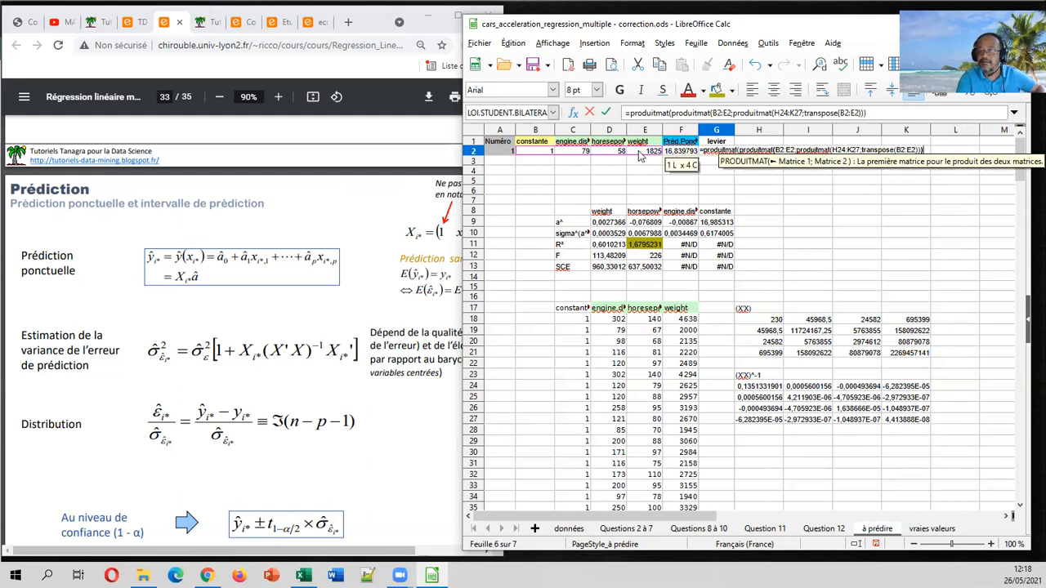
key("Return")
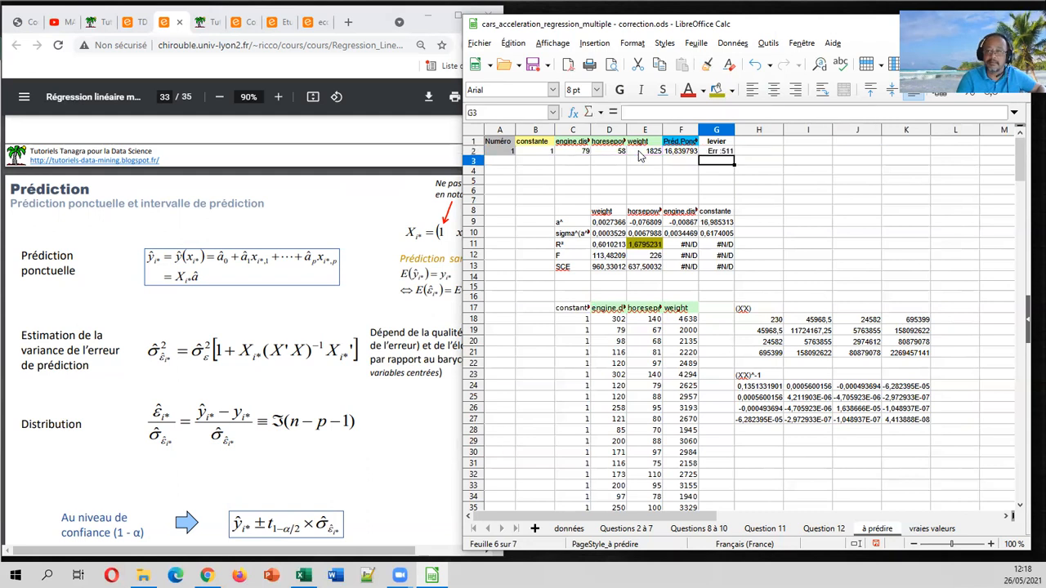
Correct the leverage formula in G2 to =PRODUITMAT(B2:E2;PRODUITMAT(H24:K27;TRANSPOSE(B2:E2))).
left_click(941, 111)
key("Return")
key("Up")
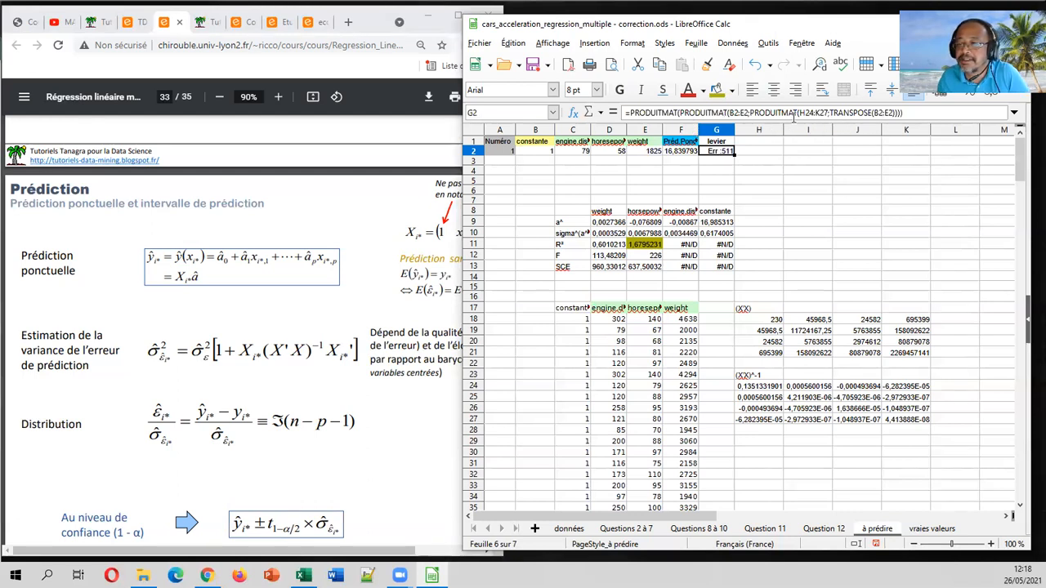
left_click(508, 27)
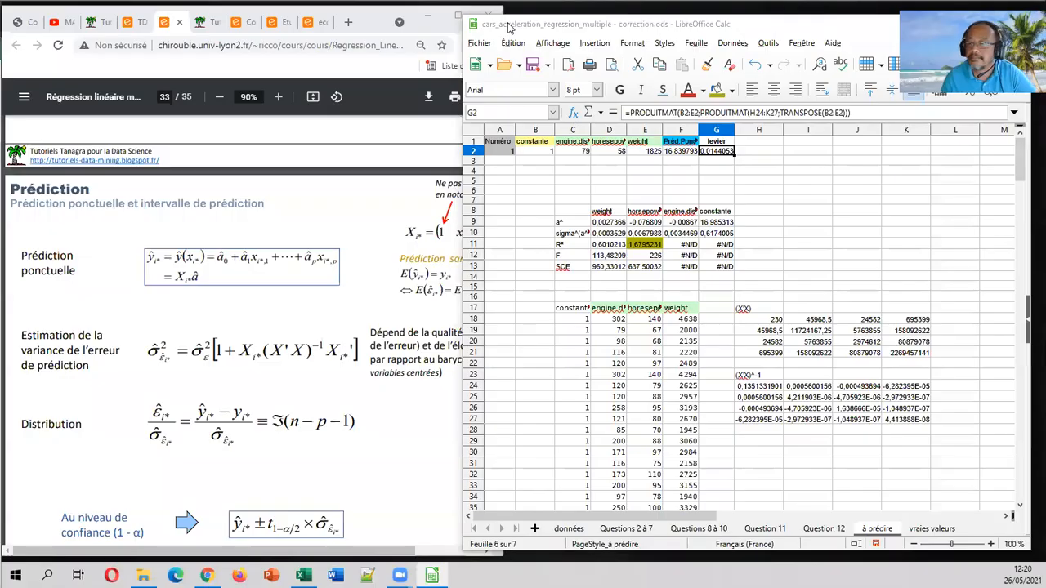
left_click(508, 28)
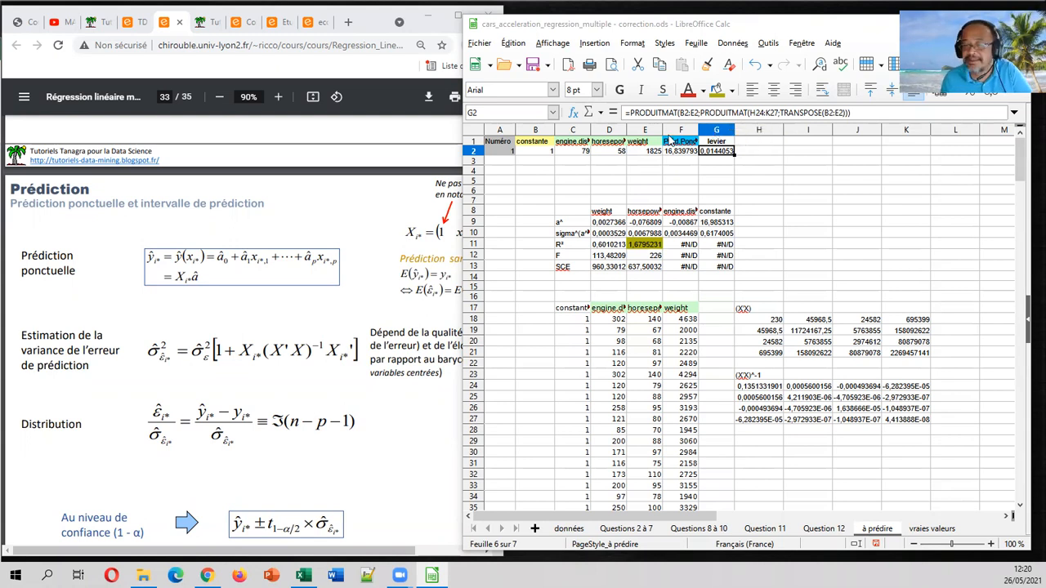
Label cell H1 var.err.pred for the variance of the prediction error.
left_click(750, 144)
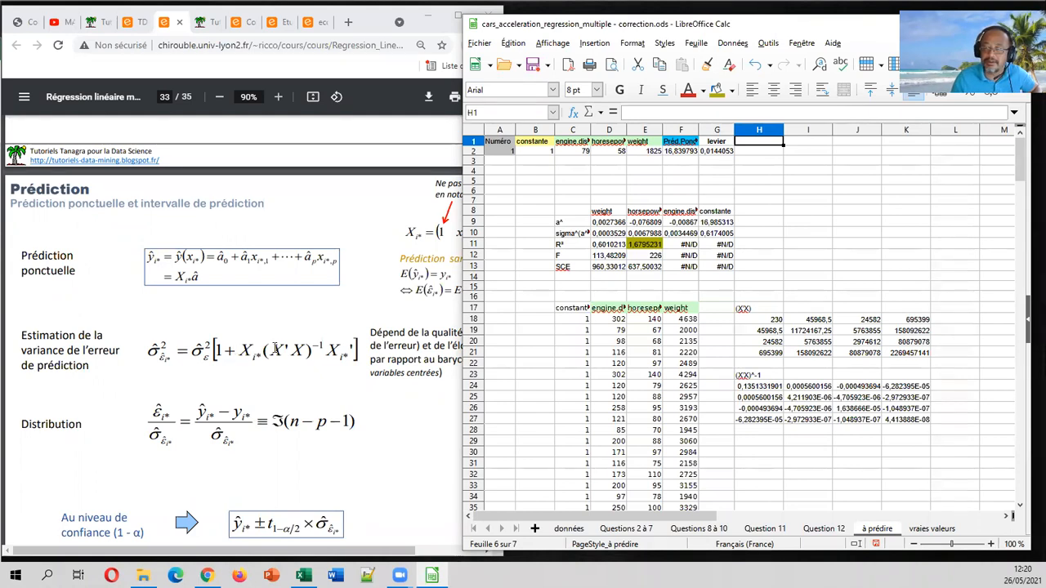
type("var")
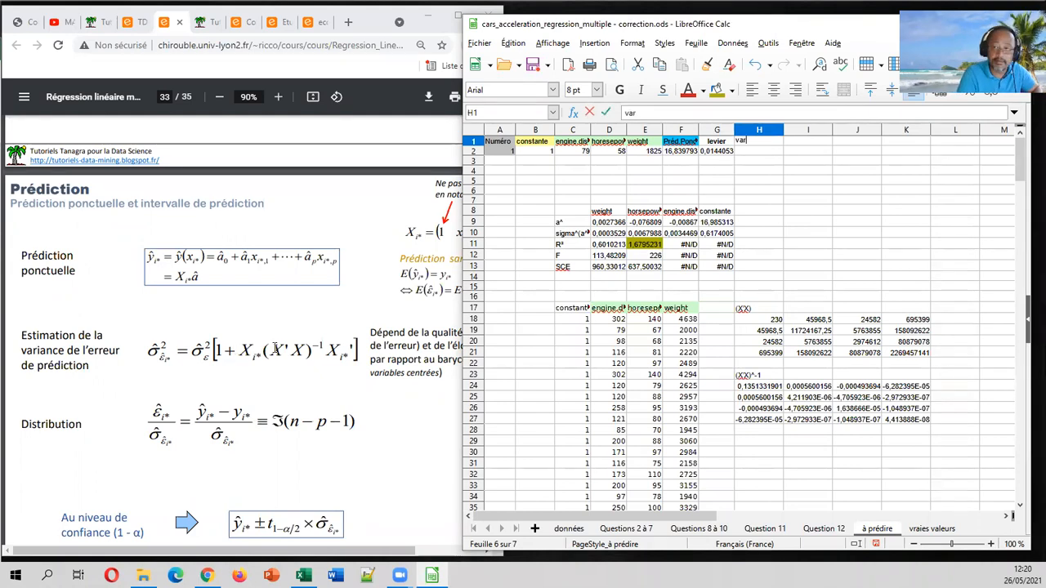
type(".err.pred")
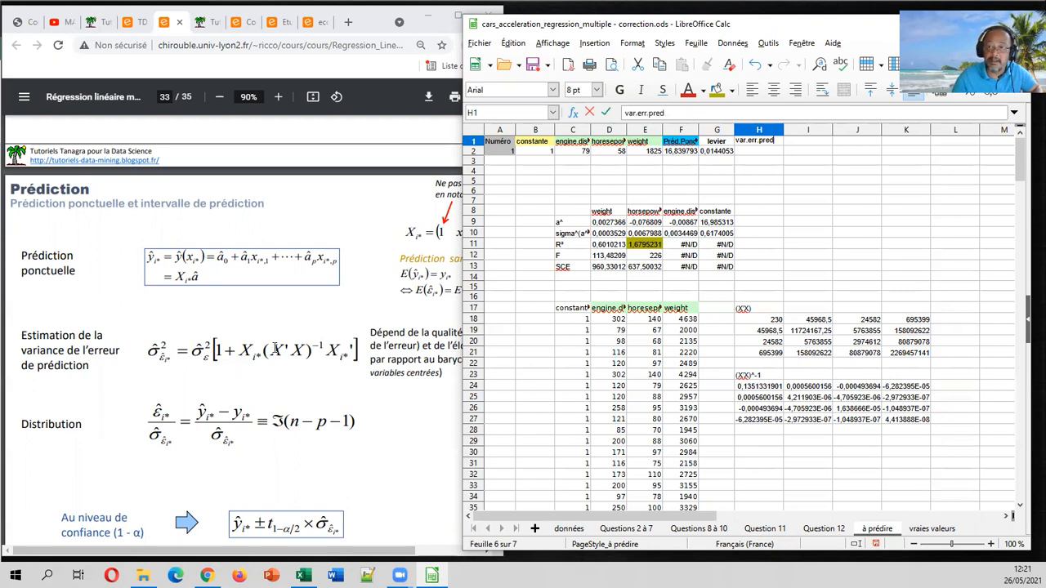
key("Return")
Compute the prediction error variance in H2 with the formula =(E11^2)*(1+G2).
type("=")
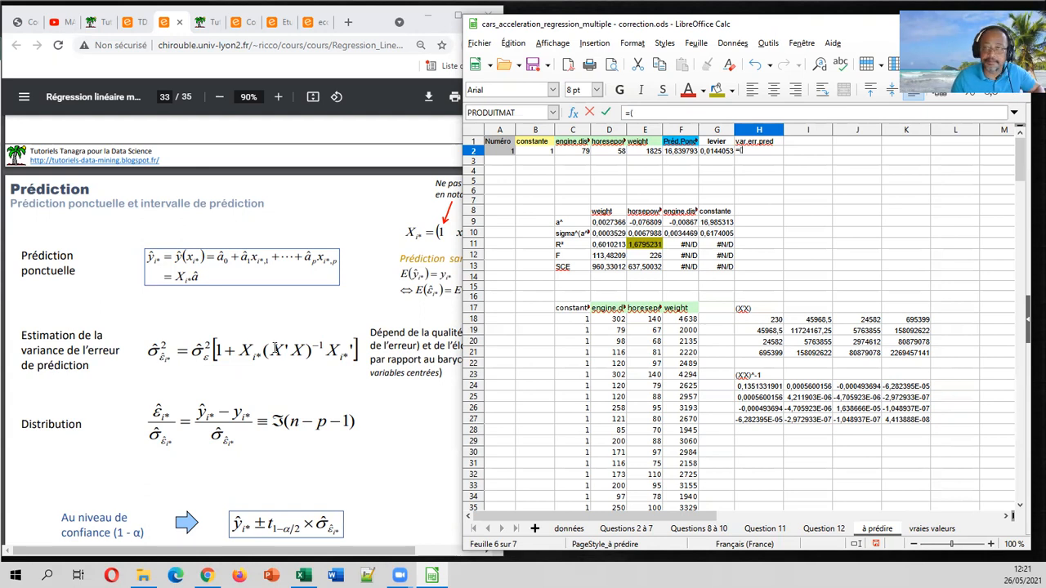
type("(")
left_click(643, 245)
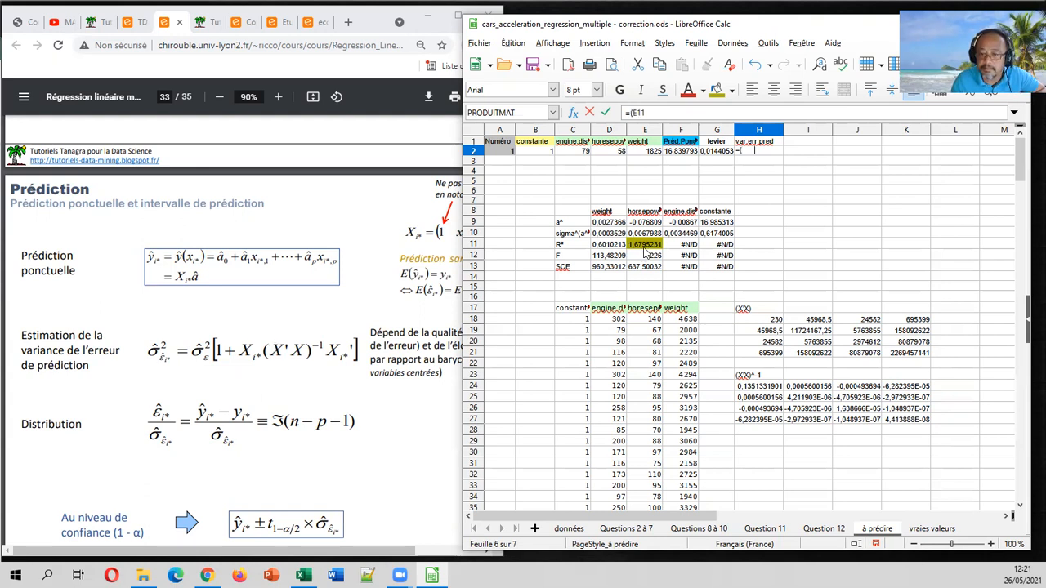
type("^2")
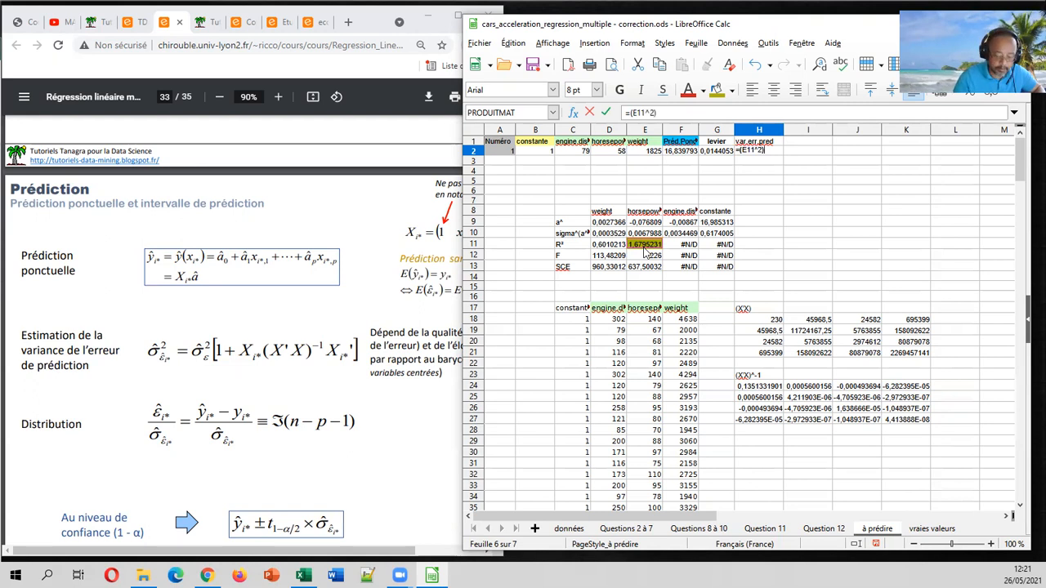
type(")*(")
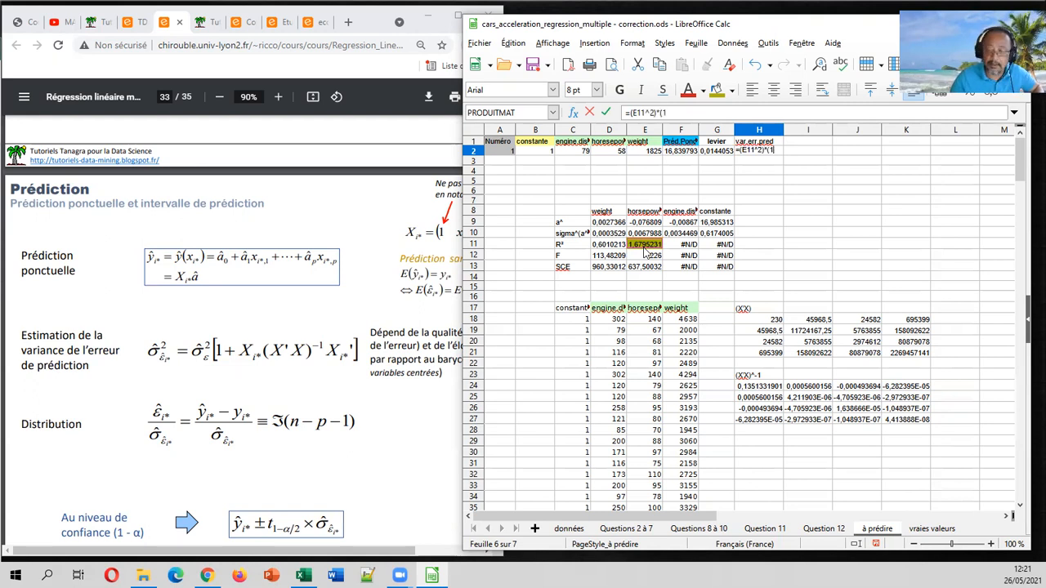
type("1+")
left_click(717, 152)
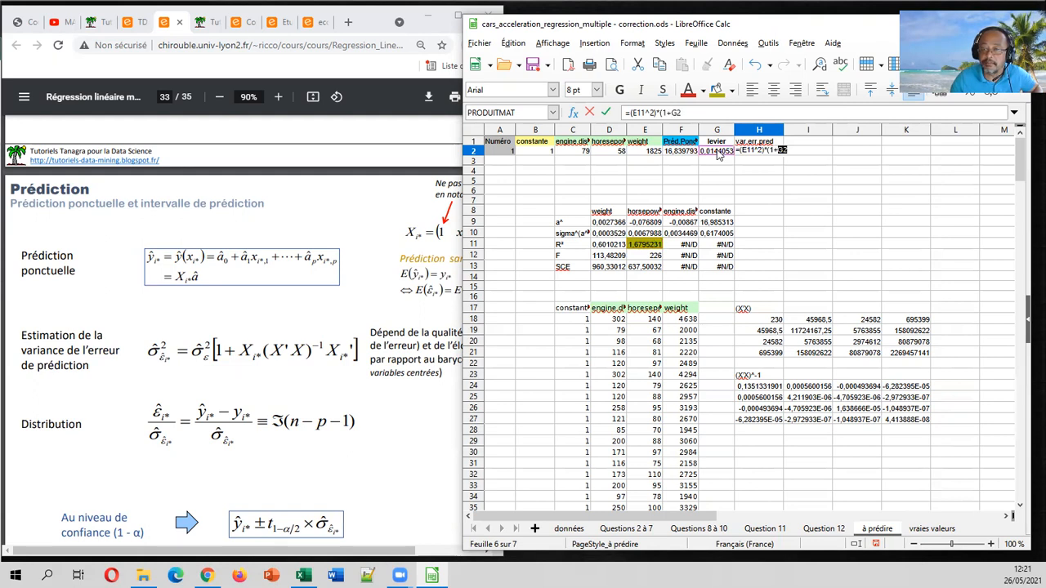
type(")")
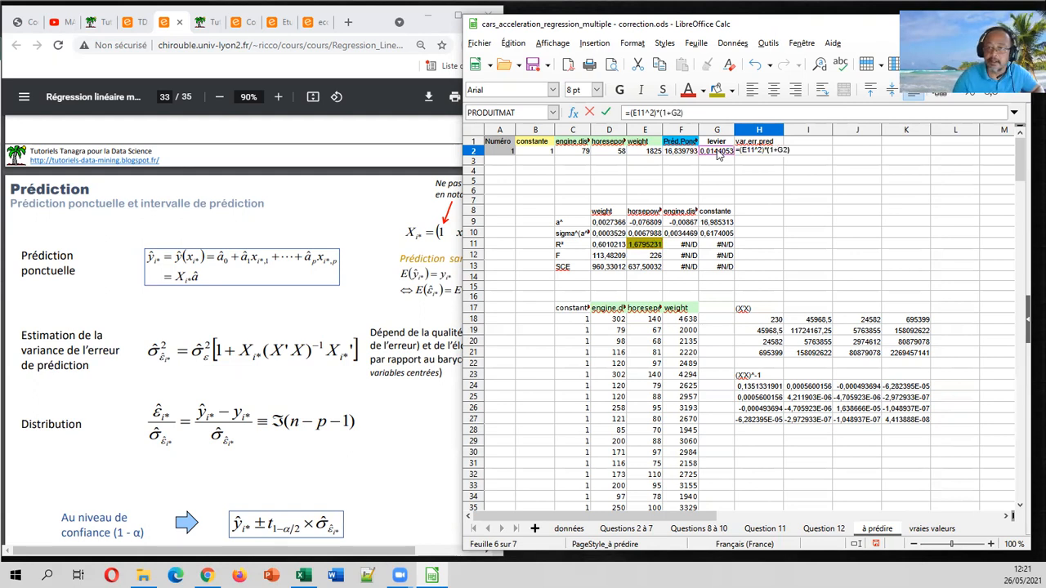
key("Return")
key("Up")
Label cell I1 et.err.pred for the standard deviation of the prediction error.
key("Up")
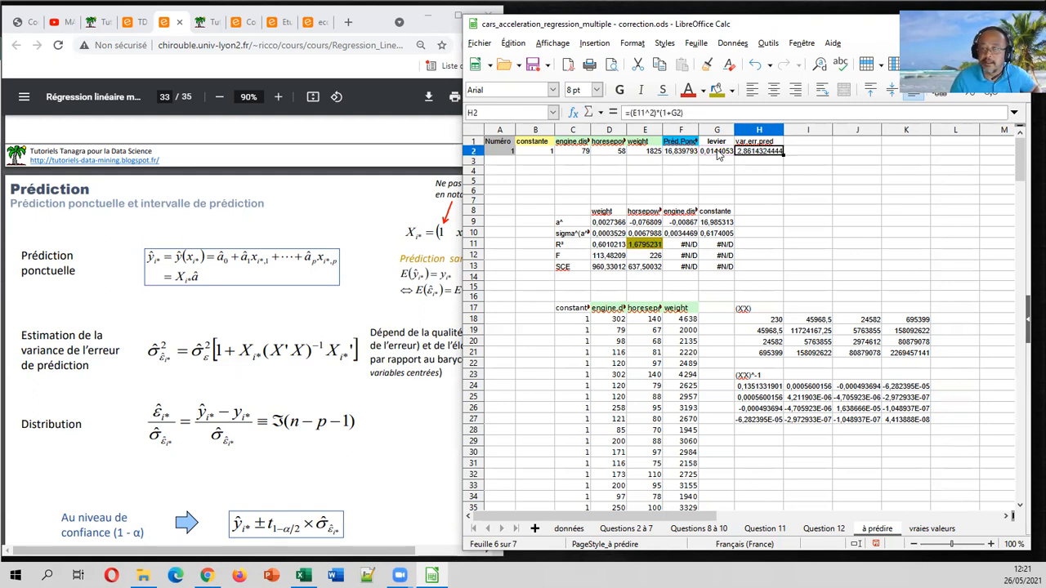
key("Right")
type("et.err.pred")
key("Return")
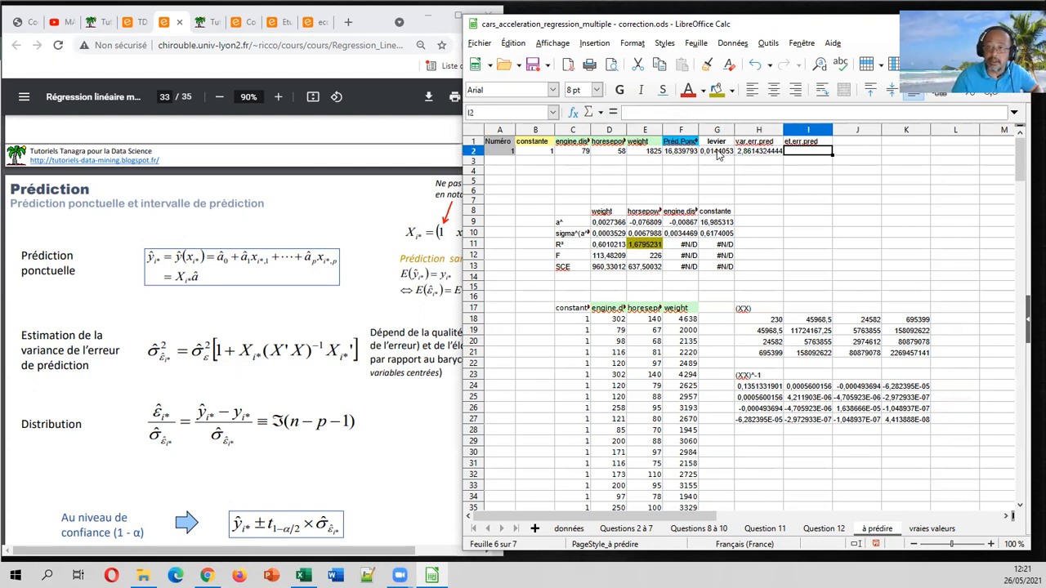
Compute the standard deviation of the prediction error in I2 with the formula =RACINE(H2).
type("=racine(")
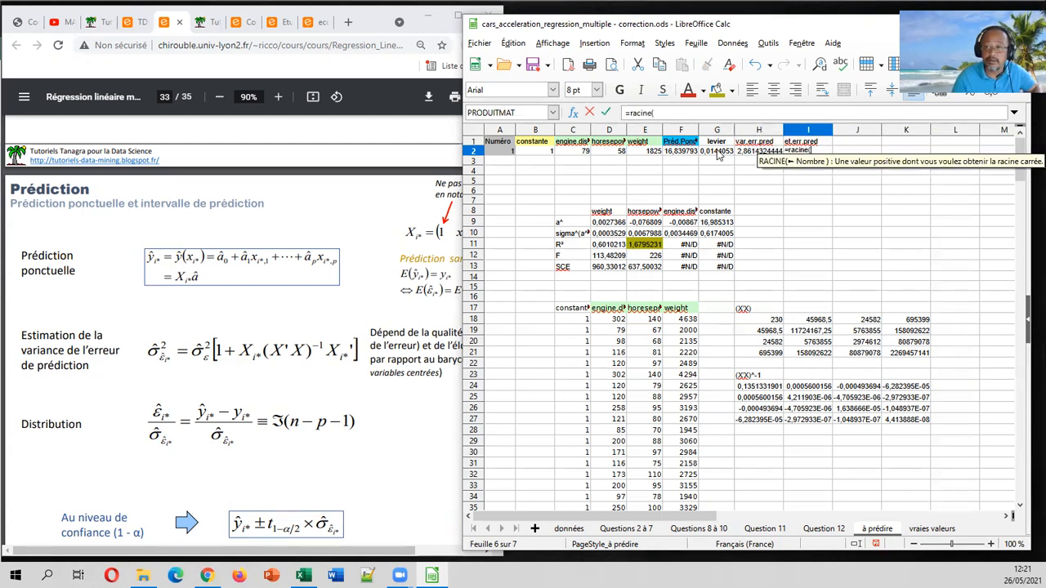
key("Left")
type(")")
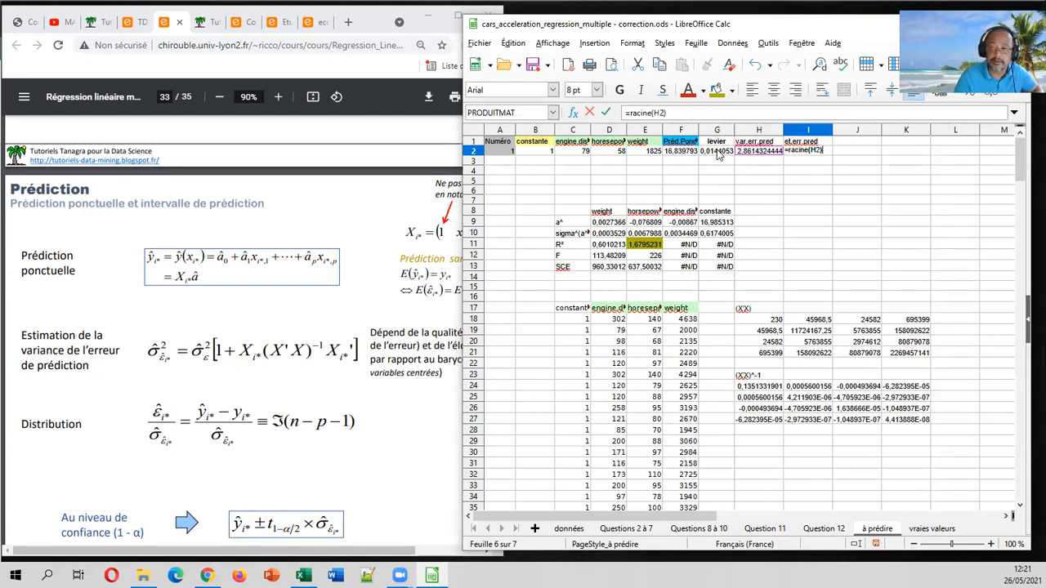
key("Return")
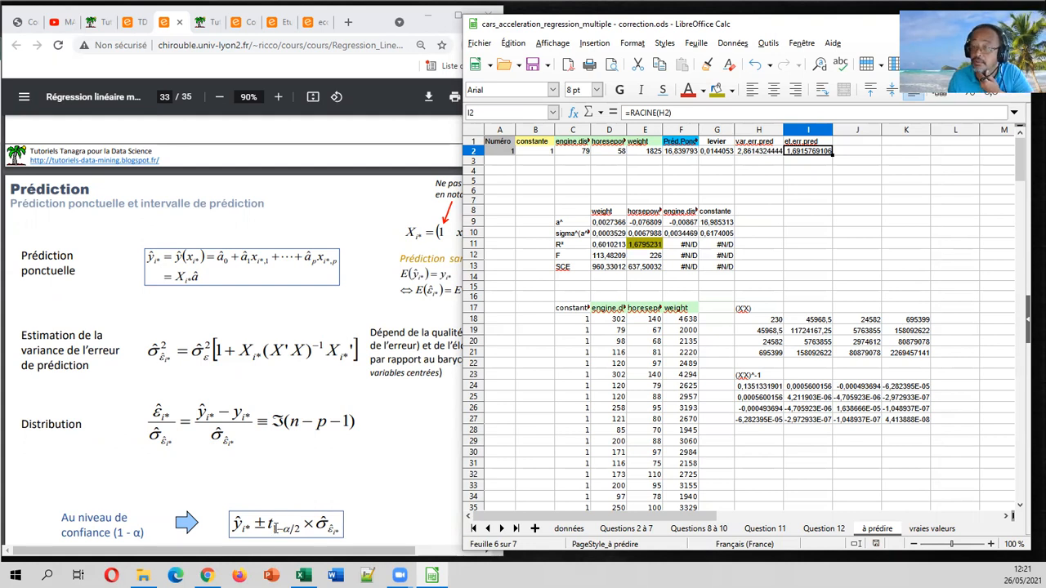
Label cell J1 T-théorique for the critical Student value.
left_click(826, 211)
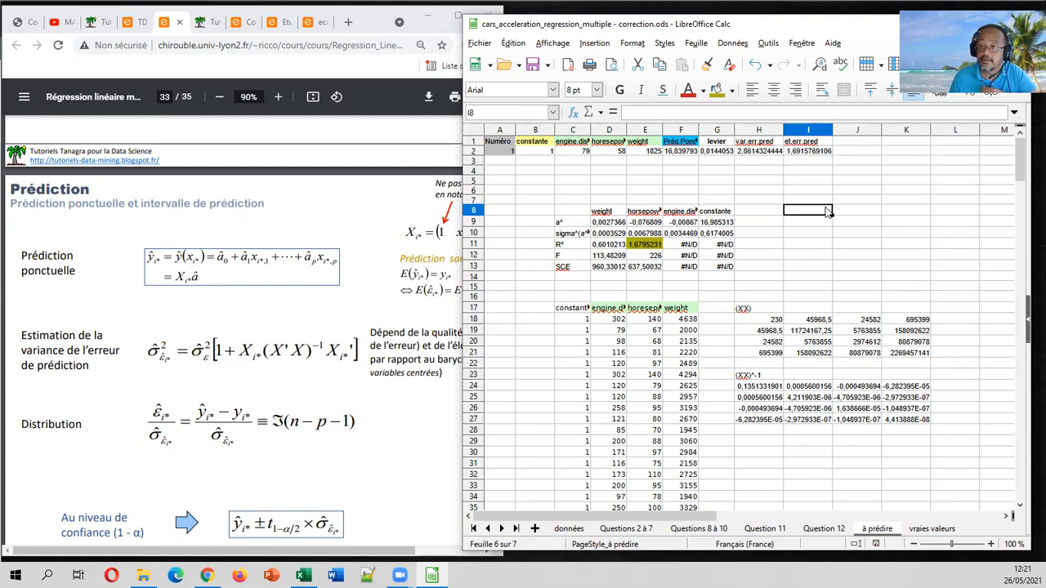
left_click(863, 146)
type("t-théorique")
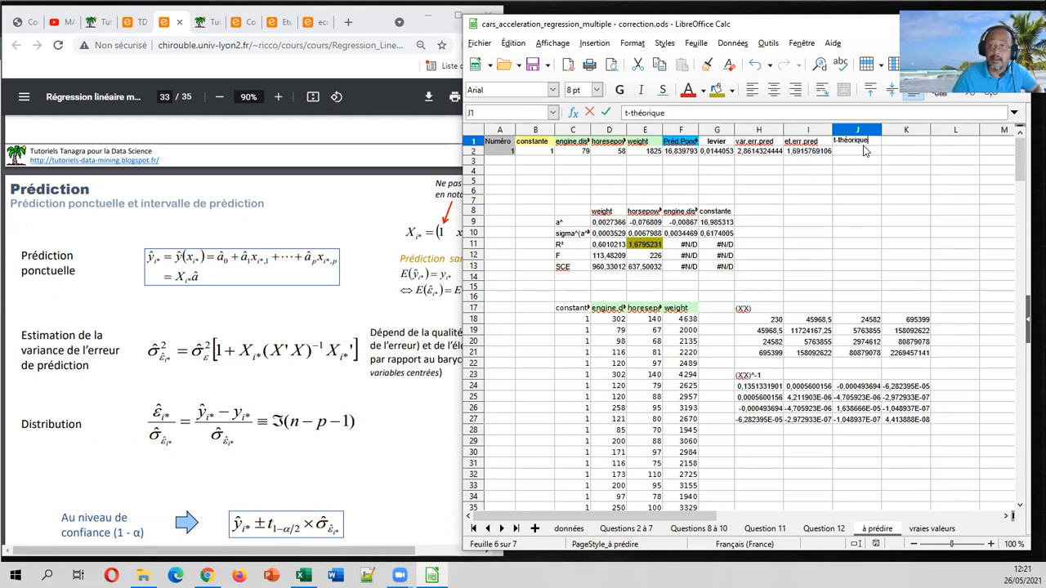
key("Return")
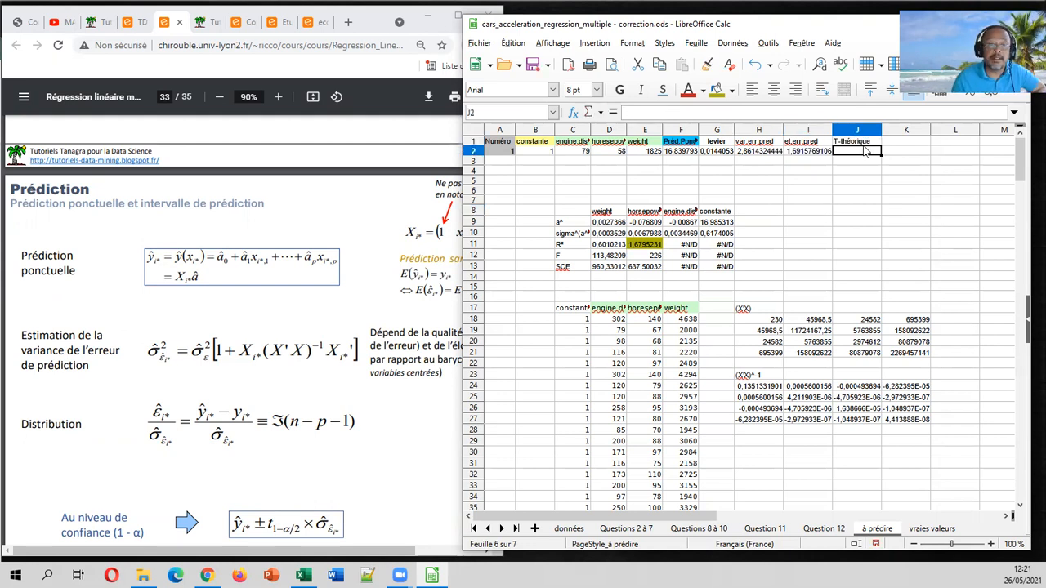
Check the confidence level in question 14 and compute the critical t in J2 with =LOI.STUDENT.INVERSE.BILATERALE(0,05;E12).
left_click(128, 27)
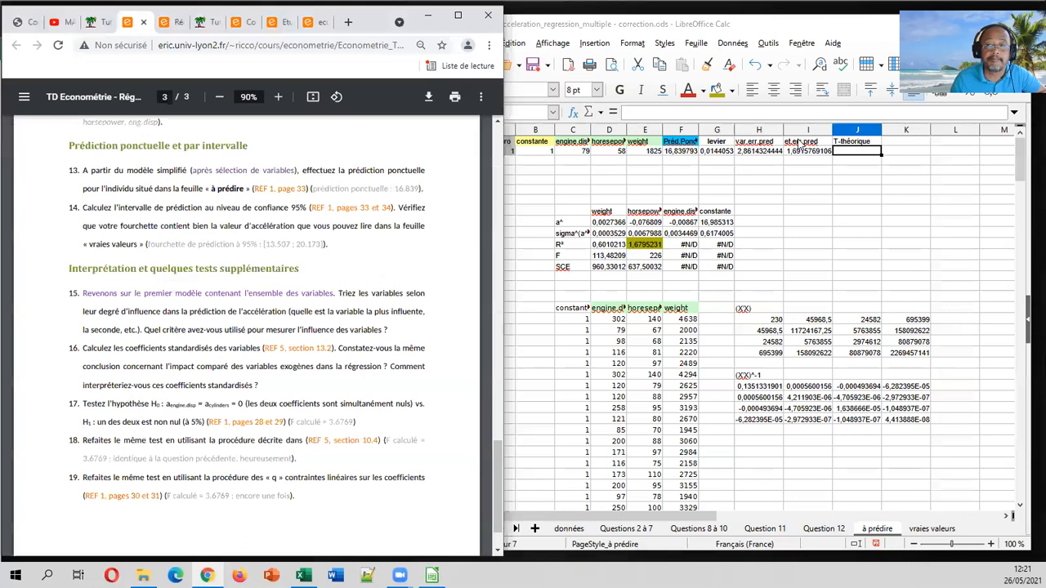
left_click(850, 155)
type("=loi.student")
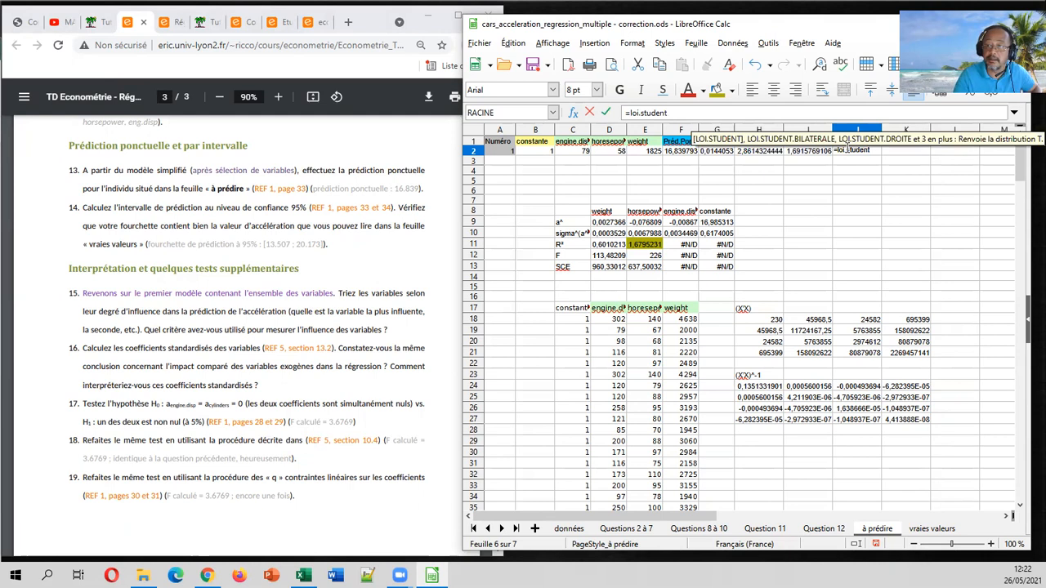
type(".")
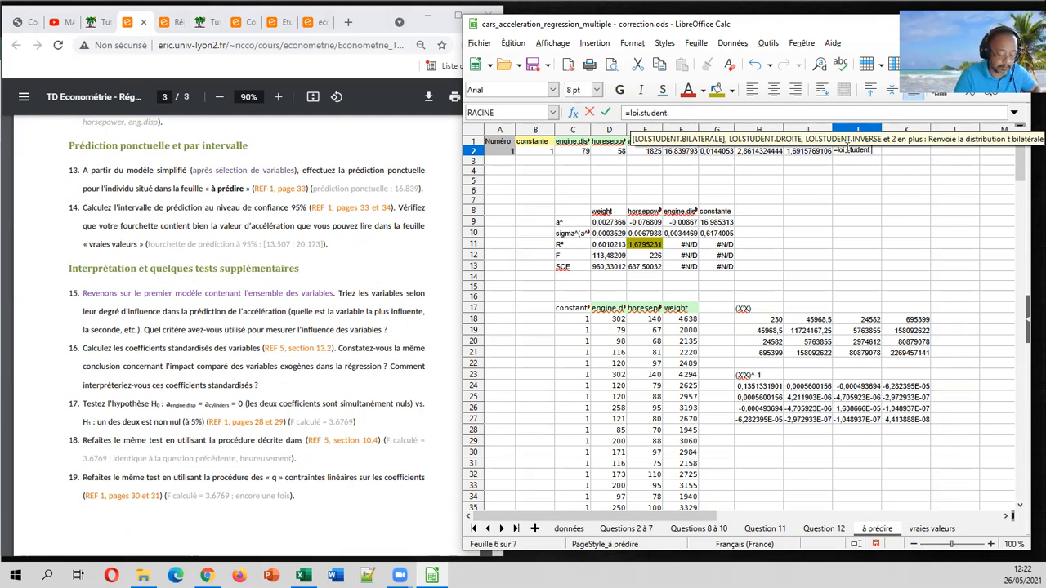
type("inverse")
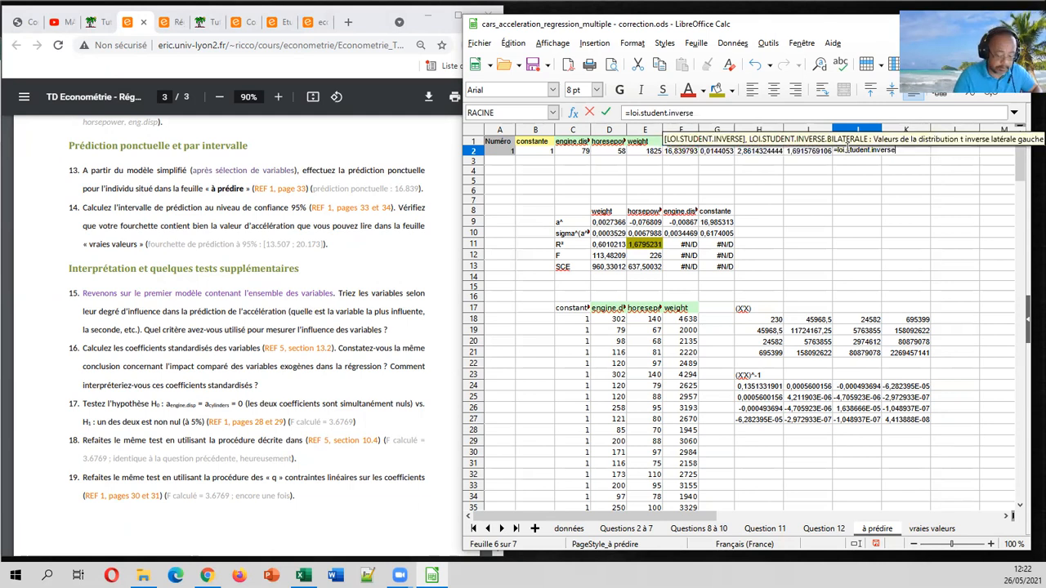
type("?bilaterale(")
key("BackSpace")
key("BackSpace")
key("BackSpace")
key("BackSpace")
key("BackSpace")
key("BackSpace")
key("BackSpace")
key("BackSpace")
key("BackSpace")
key("BackSpace")
key("BackSpace")
key("BackSpace")
type(".bilatera")
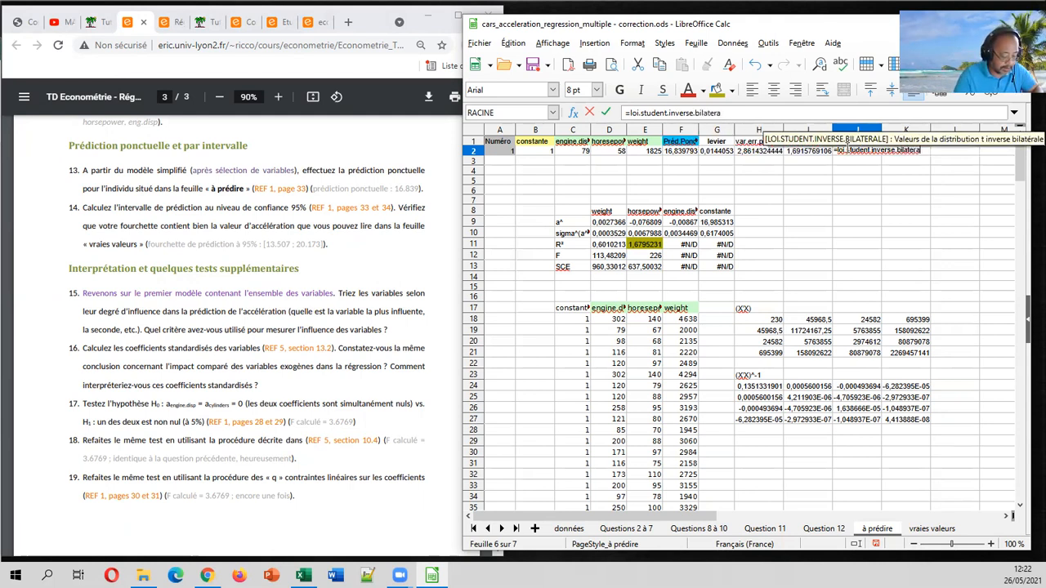
type("le(")
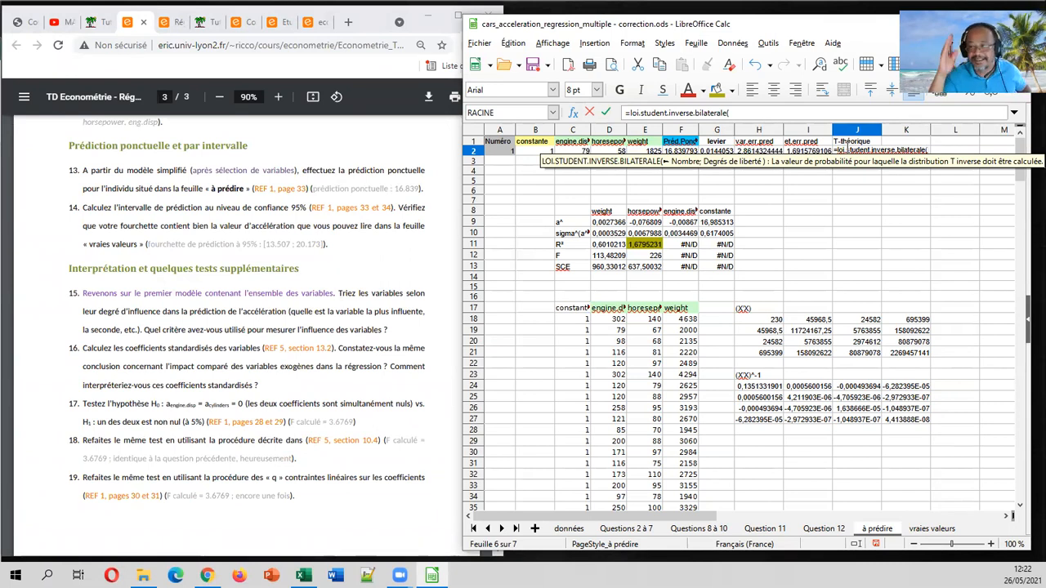
type("0,05;")
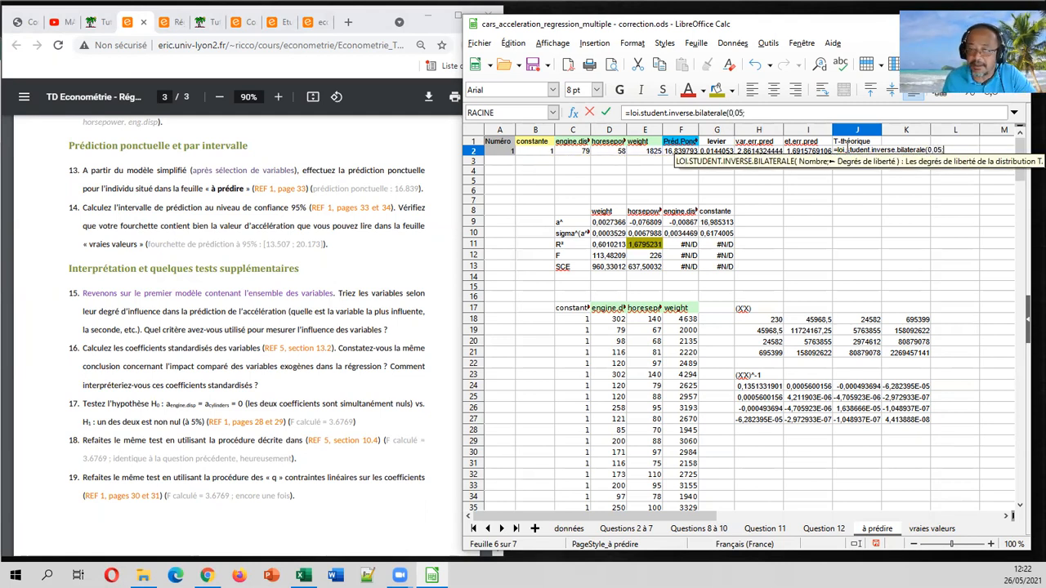
left_click(651, 255)
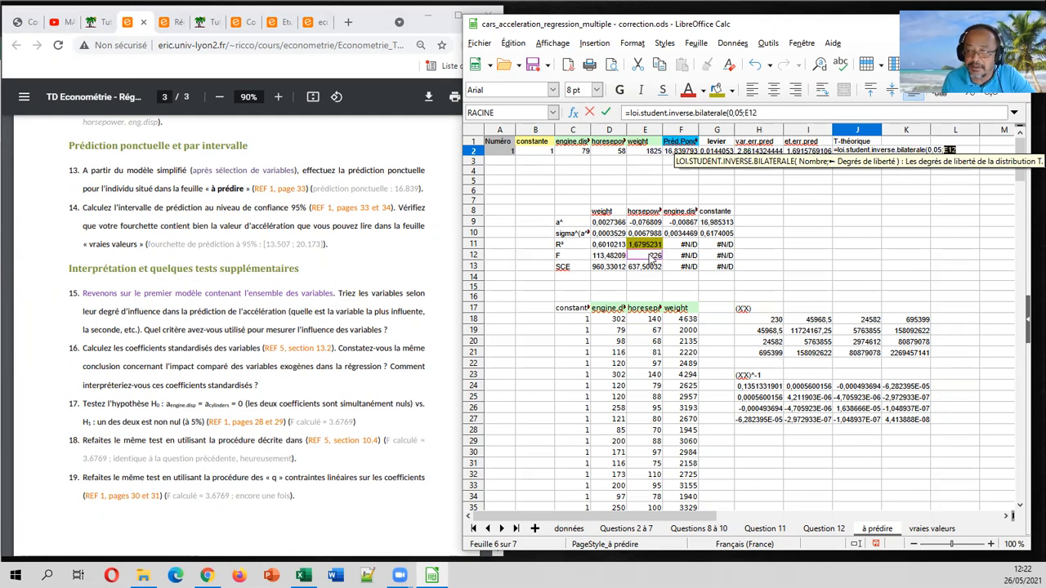
type(")")
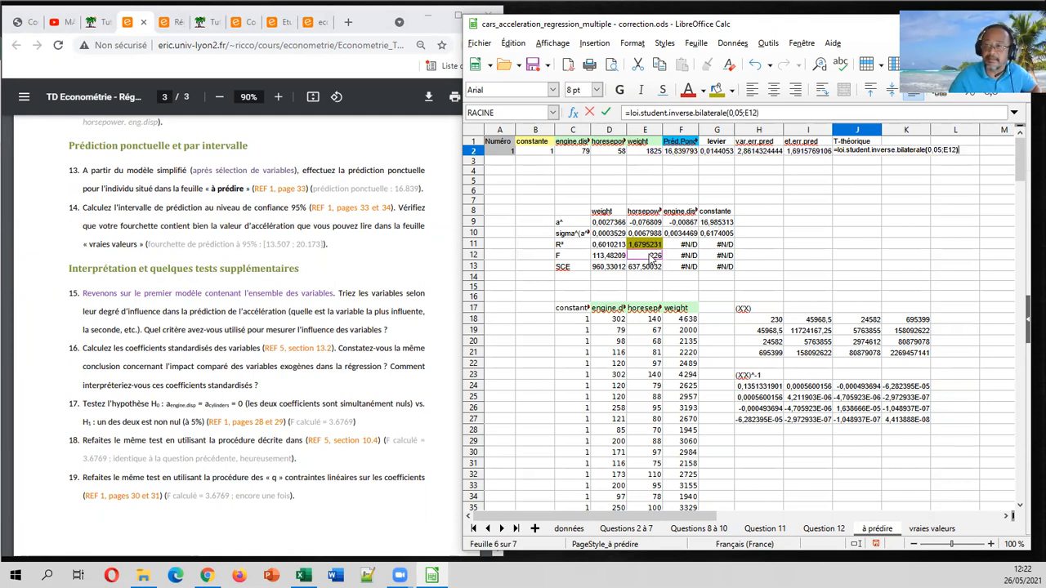
key("Return")
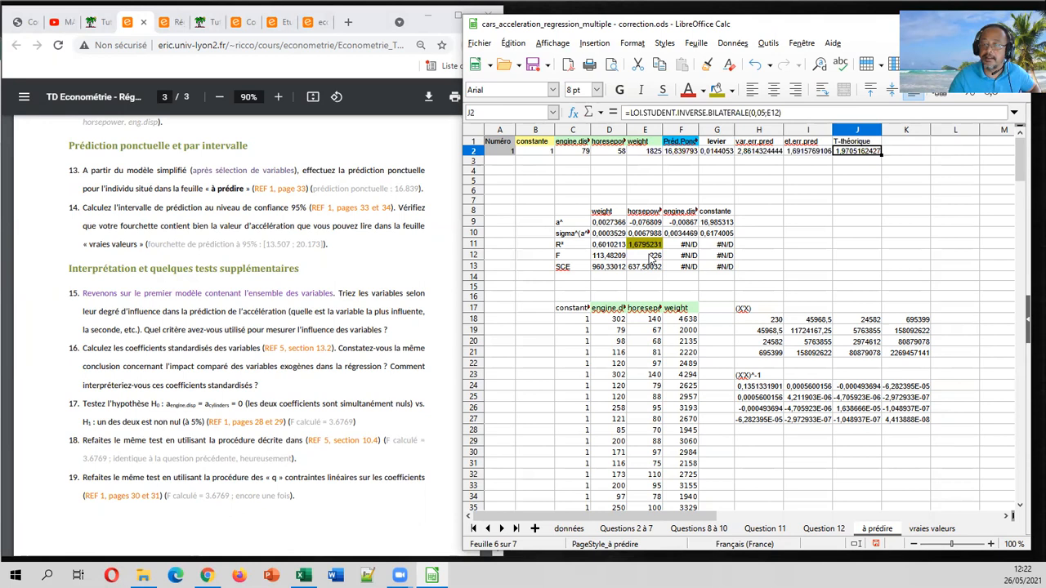
Label cells K1 and L1 B.Basse and B.Haute for the prediction interval's bounds.
key("Up")
key("Right")
type("B.Basse")
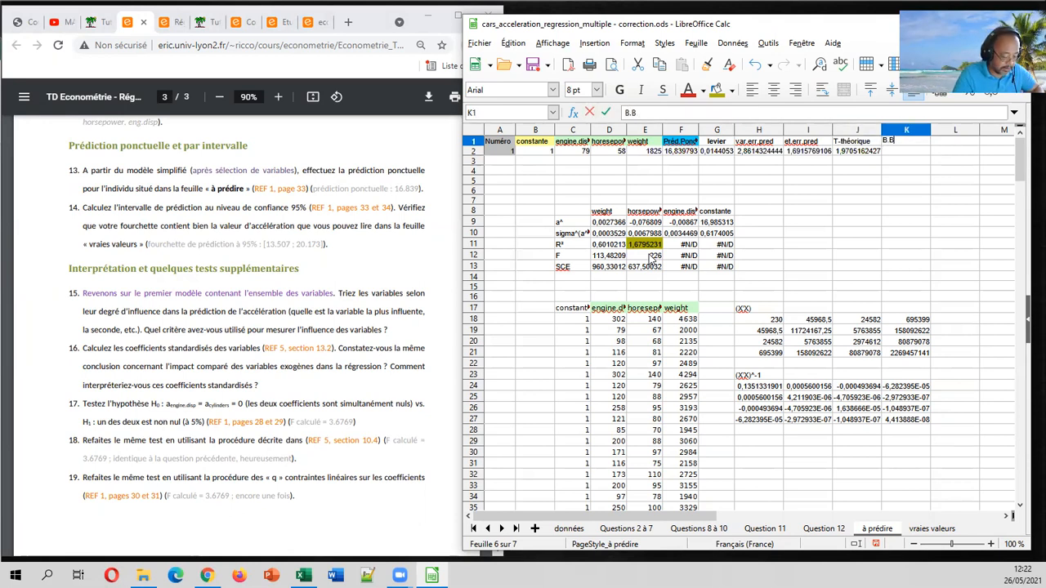
key("Tab")
type("B.Haute")
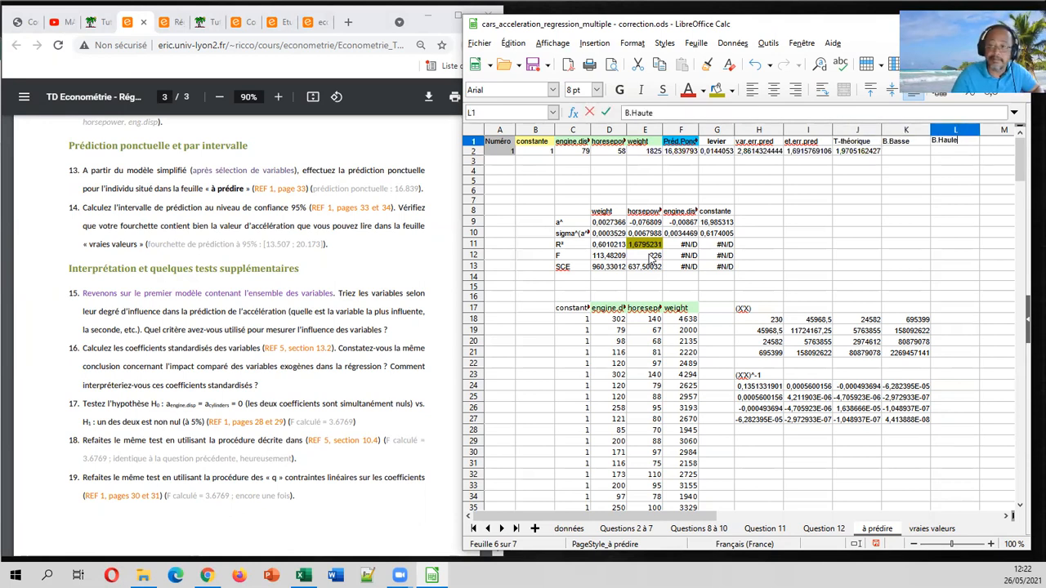
key("Return")
Consult the interval formula in the course PDF and compute the lower bound in K2 with =F2-J2*I2.
key("Left")
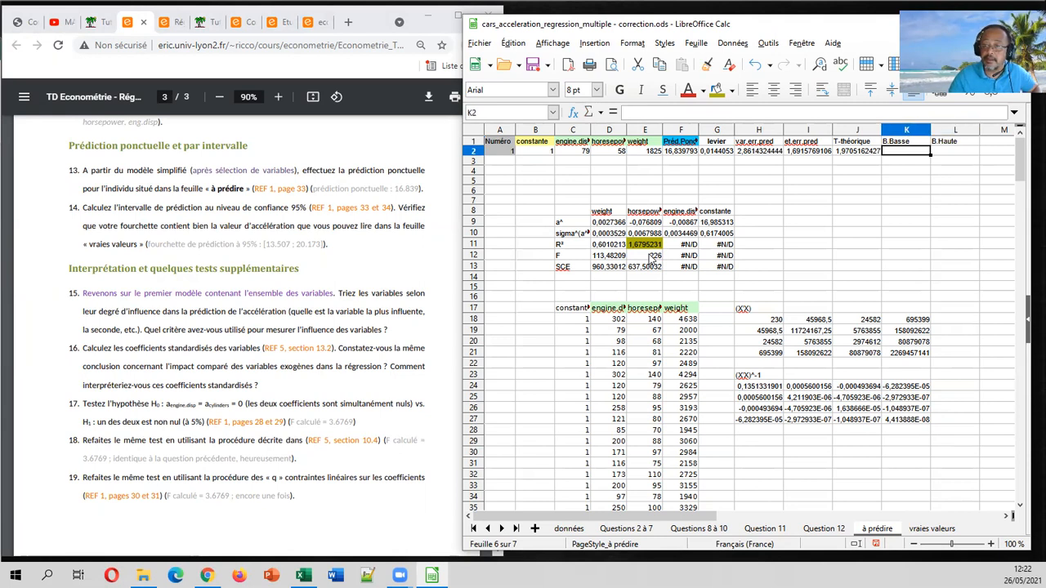
type("=")
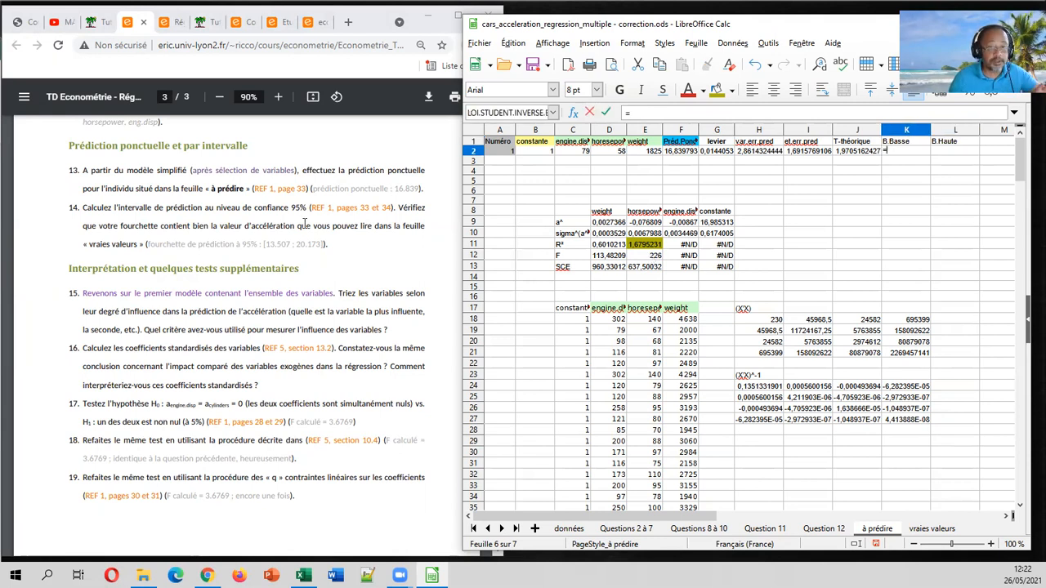
left_click(168, 31)
left_click(174, 22)
scroll(245, 474, "down", 3)
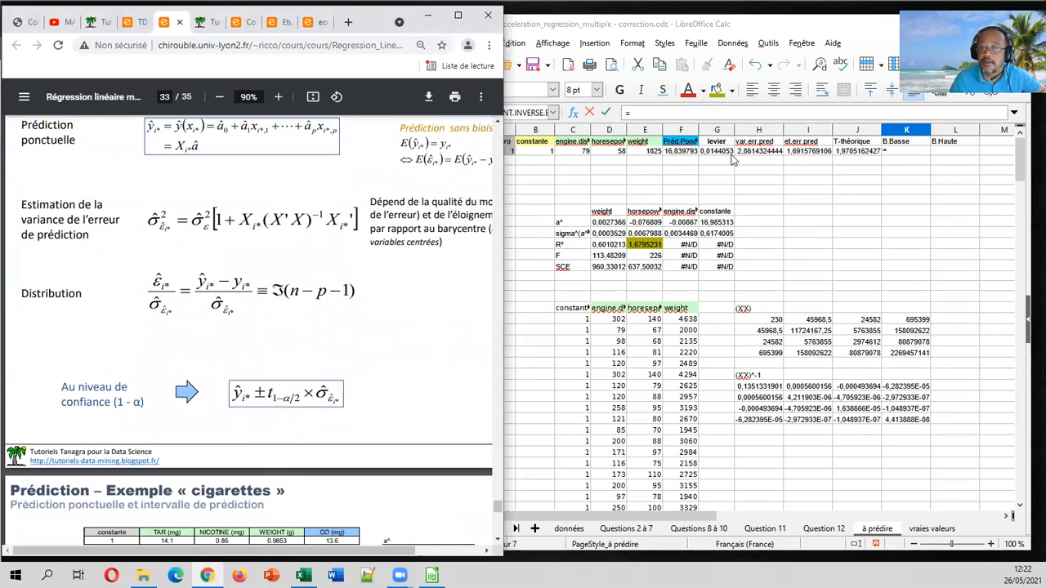
left_click(688, 153)
type("-")
left_click(848, 153)
type("*")
left_click(813, 153)
key("Return")
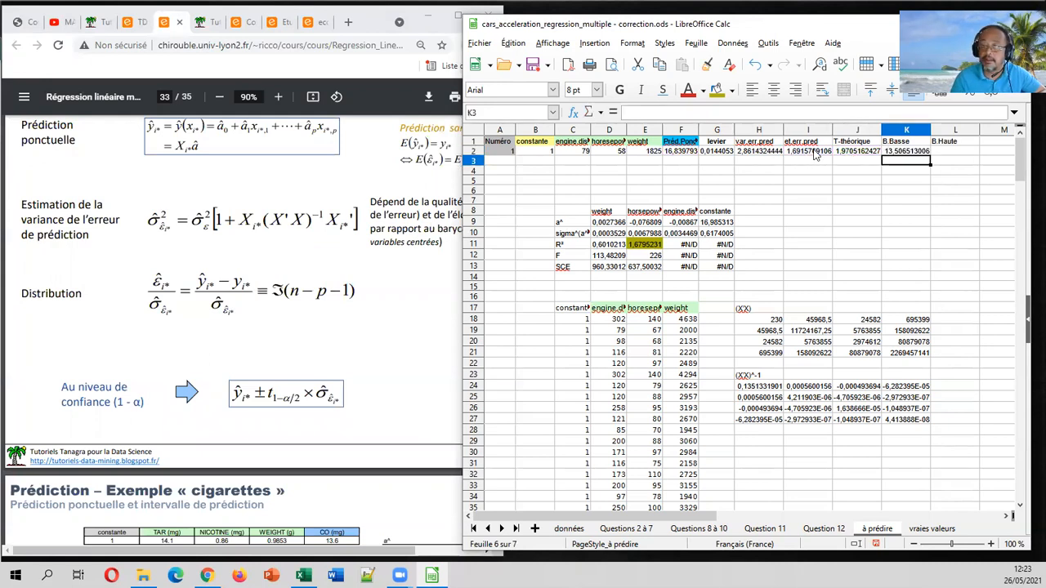
Compute the upper bound of the prediction interval in L2 with the formula =F2+J2*I2.
key("Up")
key("Right")
type("=")
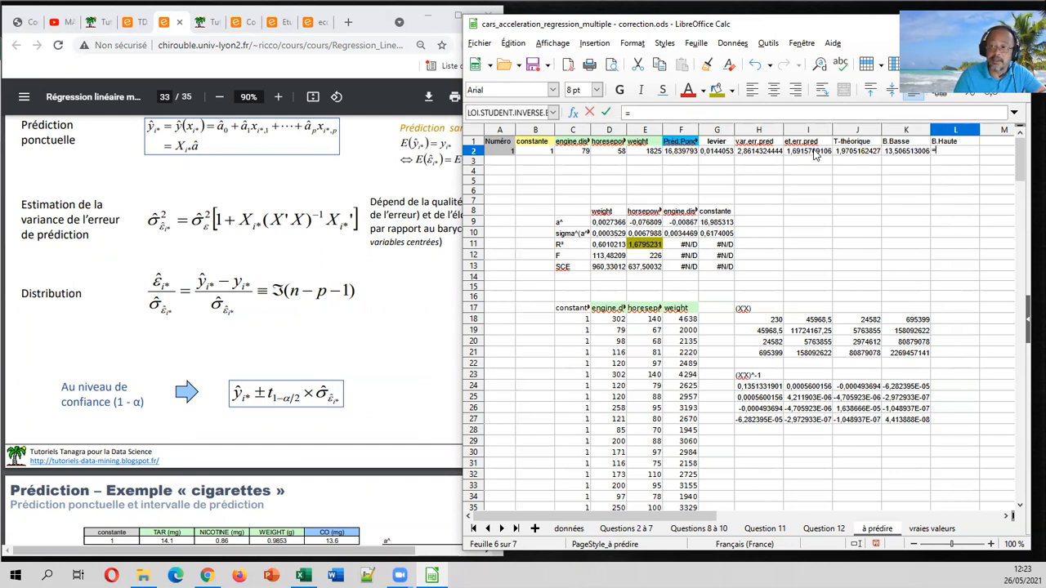
left_click(686, 152)
type("+")
left_click(866, 152)
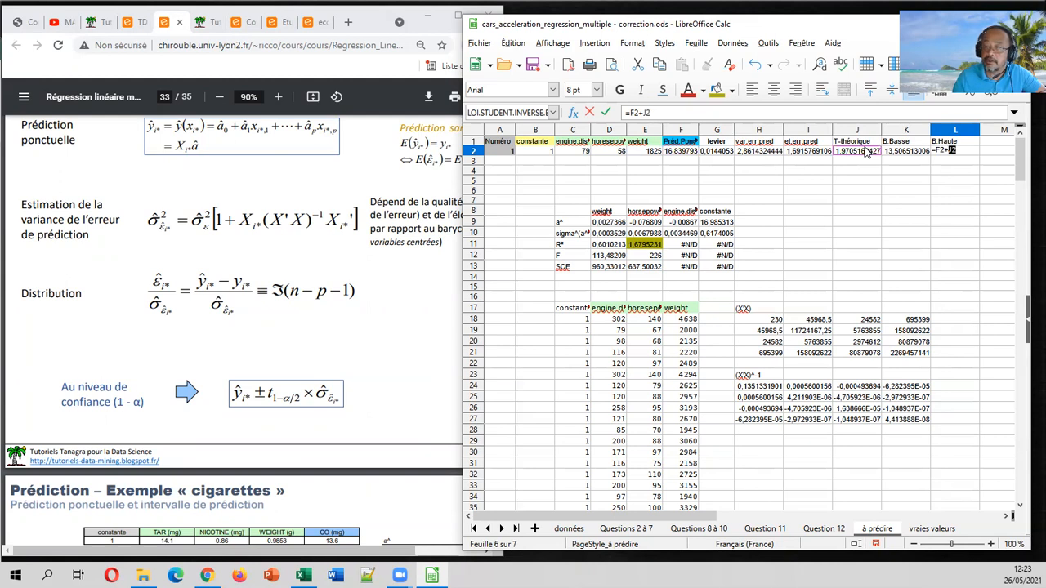
type("*")
left_click(825, 152)
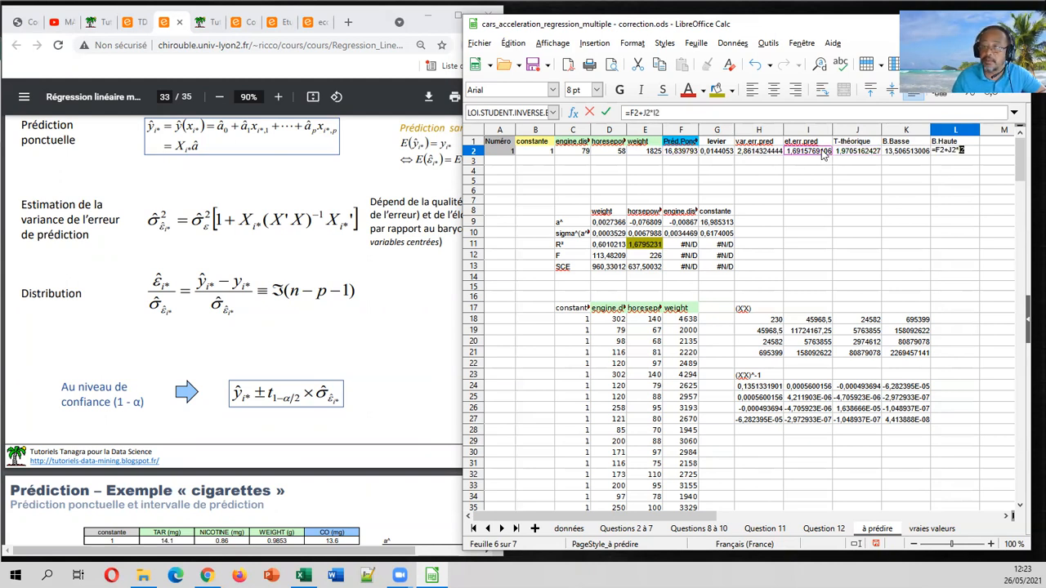
key("Return")
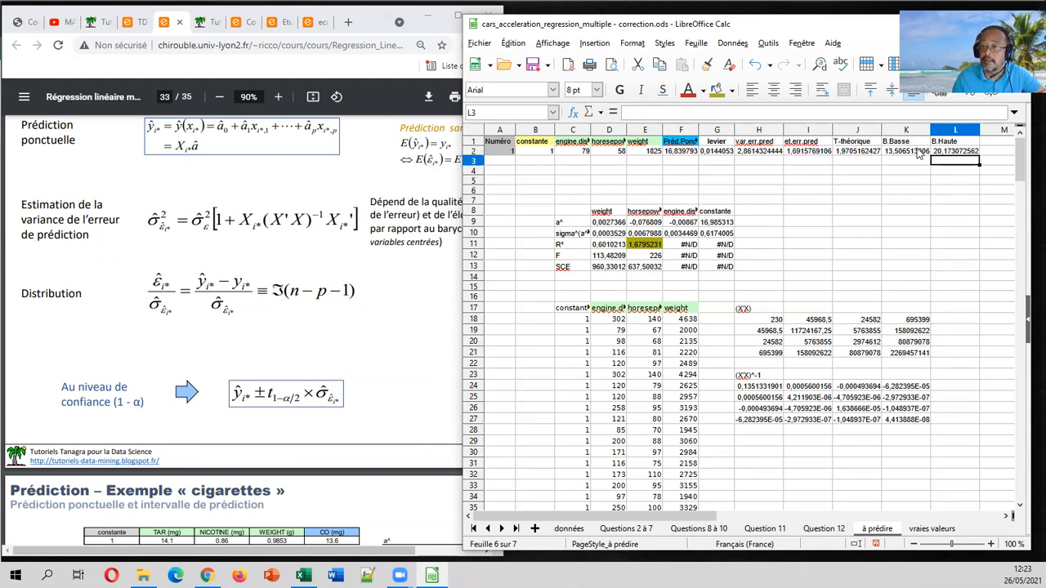
Highlight the interval bounds in K2:L2 with a light red background.
left_click_drag(920, 153, 935, 157)
left_click(732, 90)
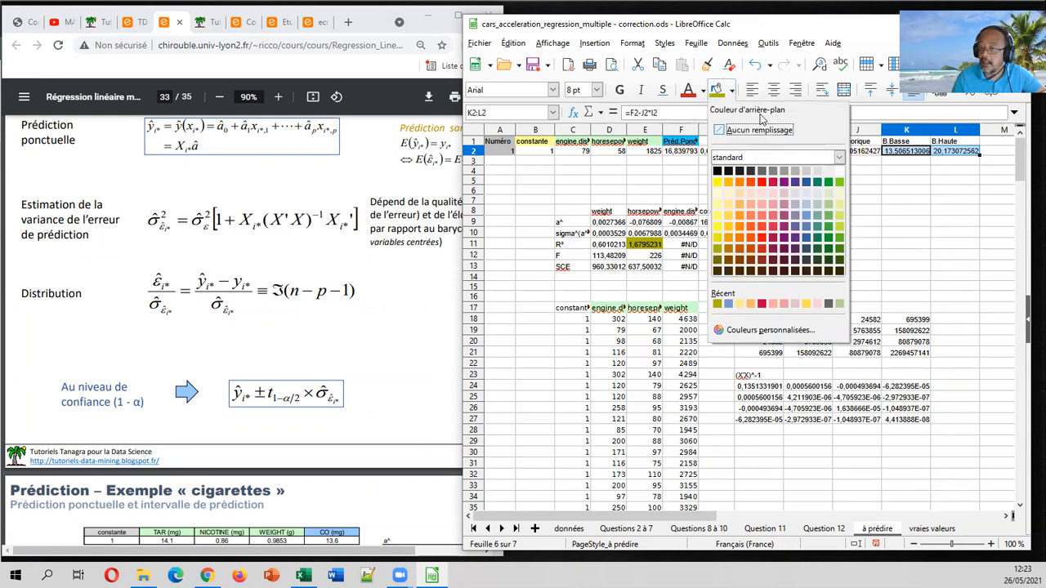
left_click(761, 204)
left_click(921, 197)
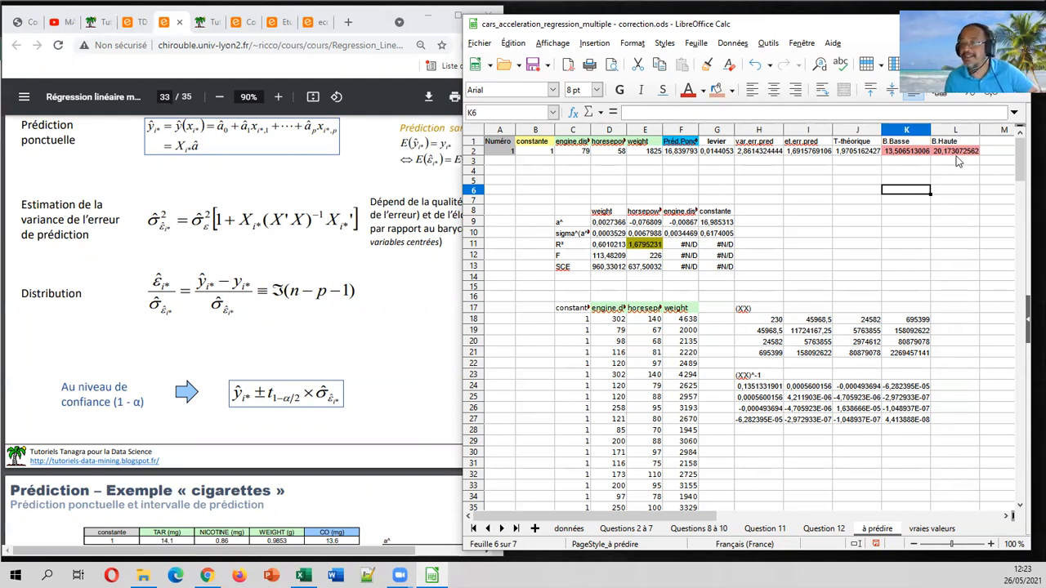
Compare the true acceleration on the vraies valeurs sheet with the prediction interval on the à prédire sheet.
left_click(930, 529)
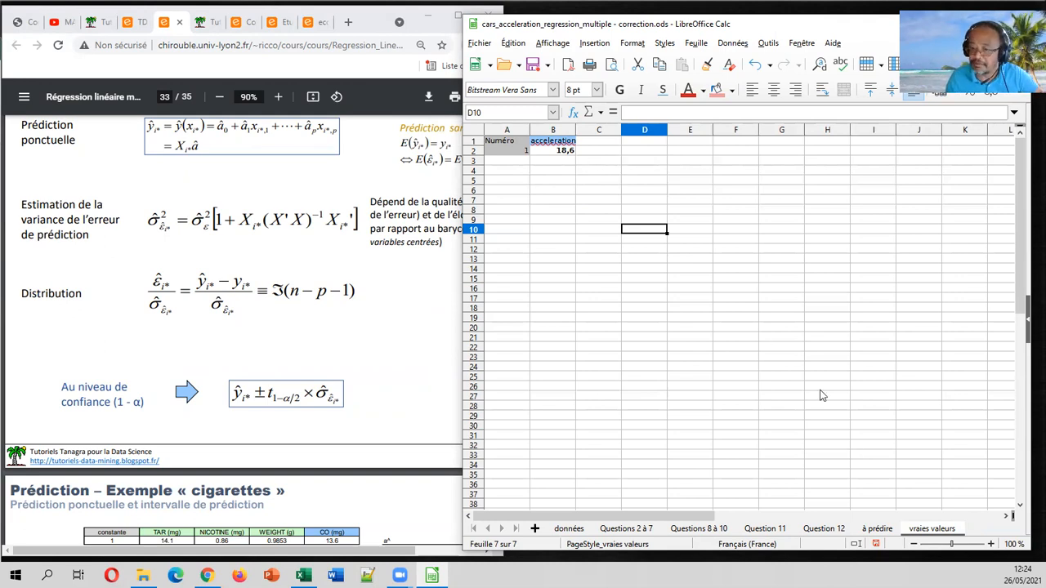
left_click(873, 529)
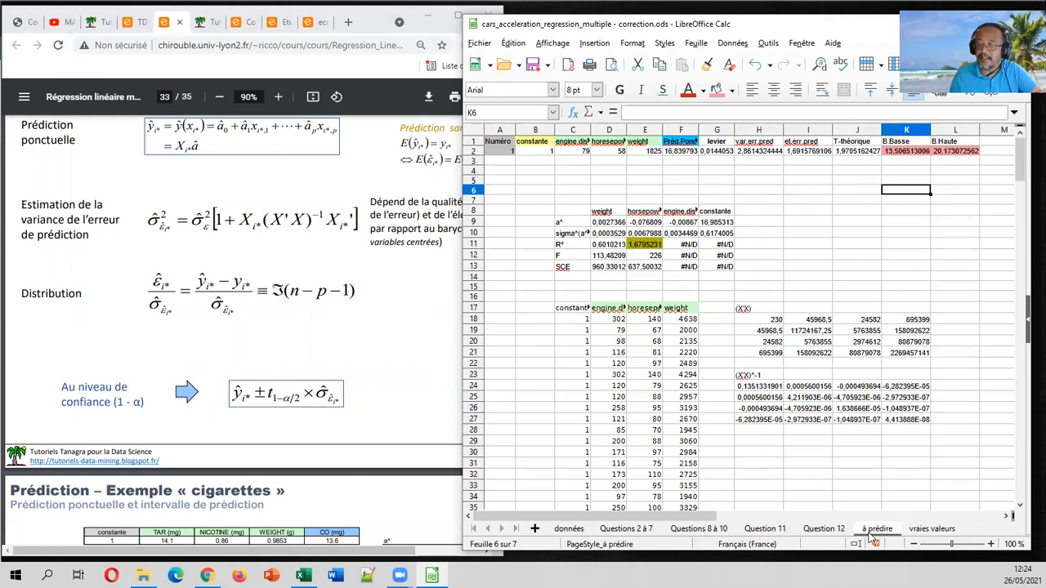
Rename the à prédire sheet to Questions 13 et 14 and bring up the TD exercise PDF at the supplementary questions.
double_click(870, 532)
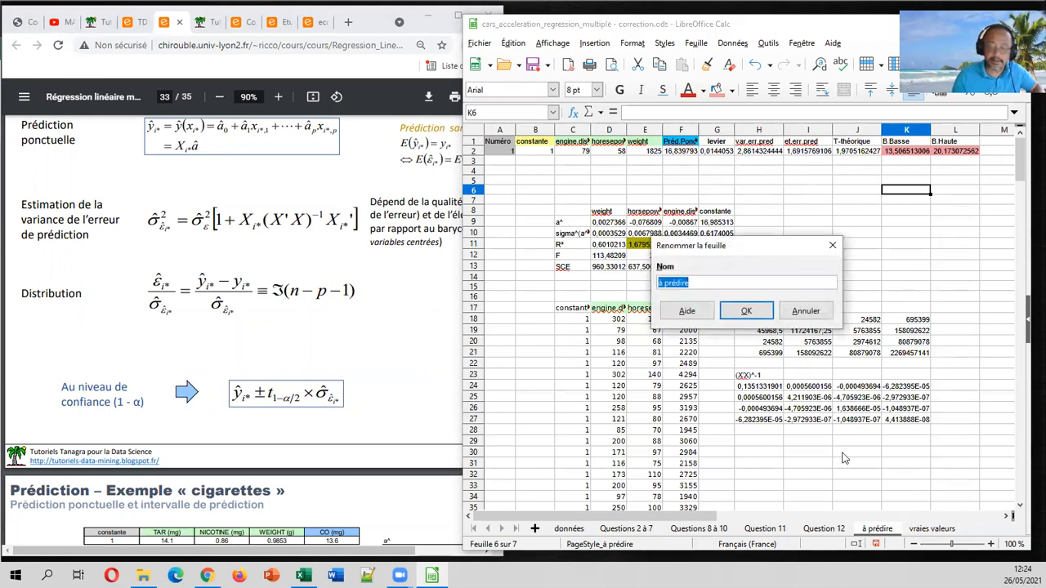
type("Questions ")
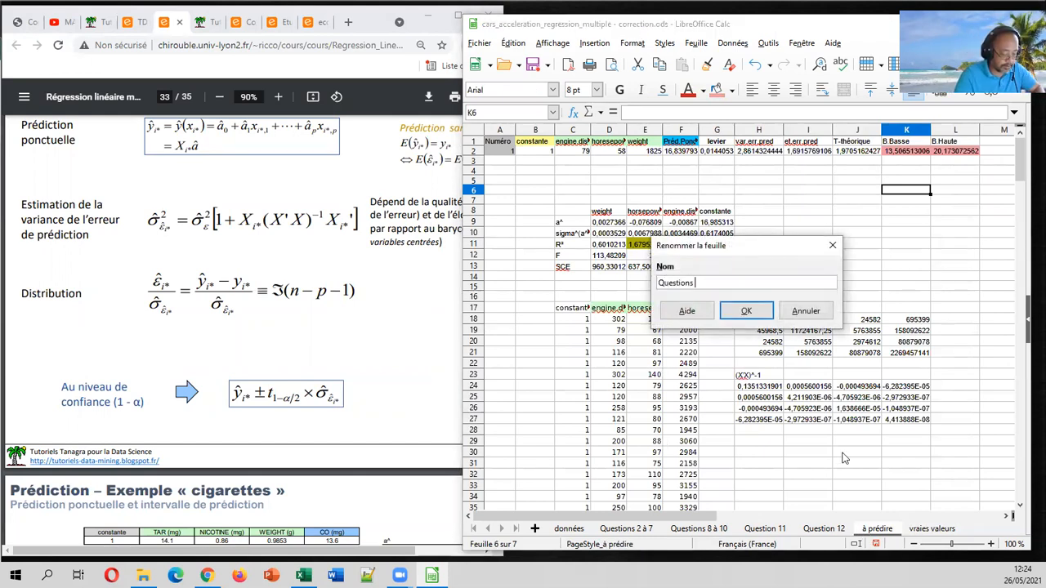
type("13 et 14")
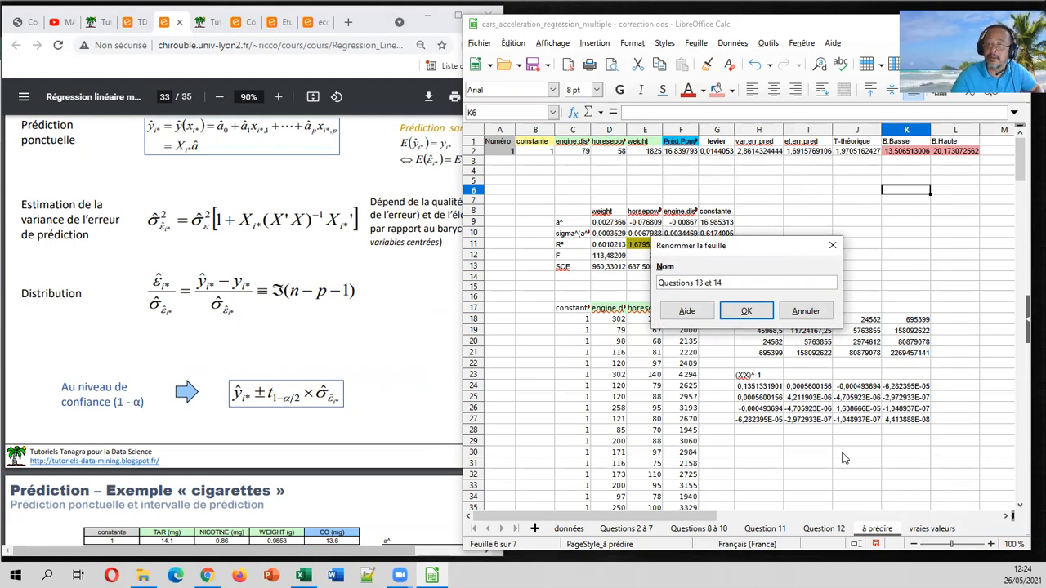
key("Return")
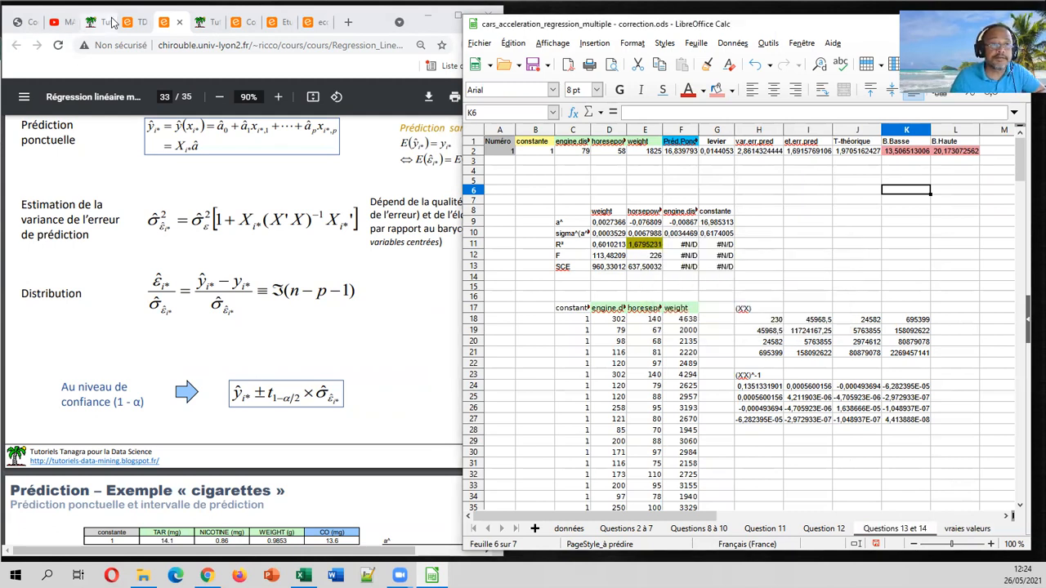
left_click(135, 22)
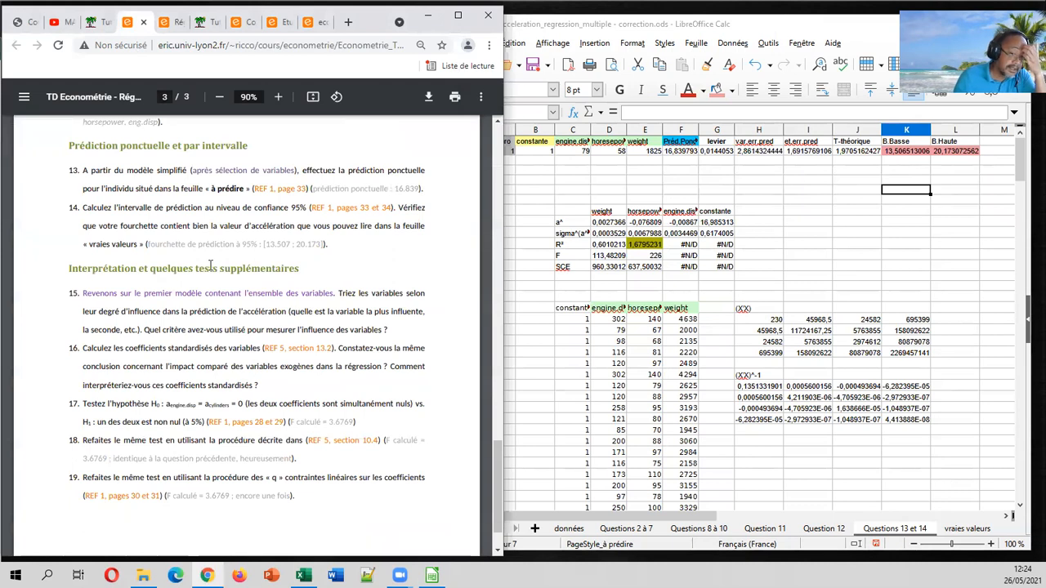
Switch to the Excel workbook cars_acceleration_regression_multiple - correction.xlsx and open its Questions 15 et 16 sheet.
scroll(242, 278, "down", 1)
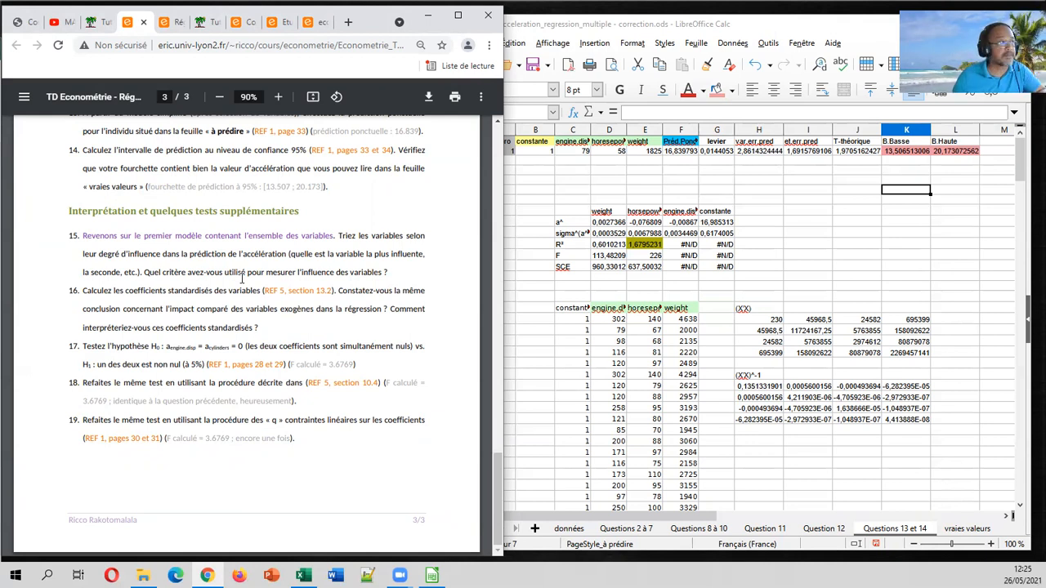
key("alt+Tab")
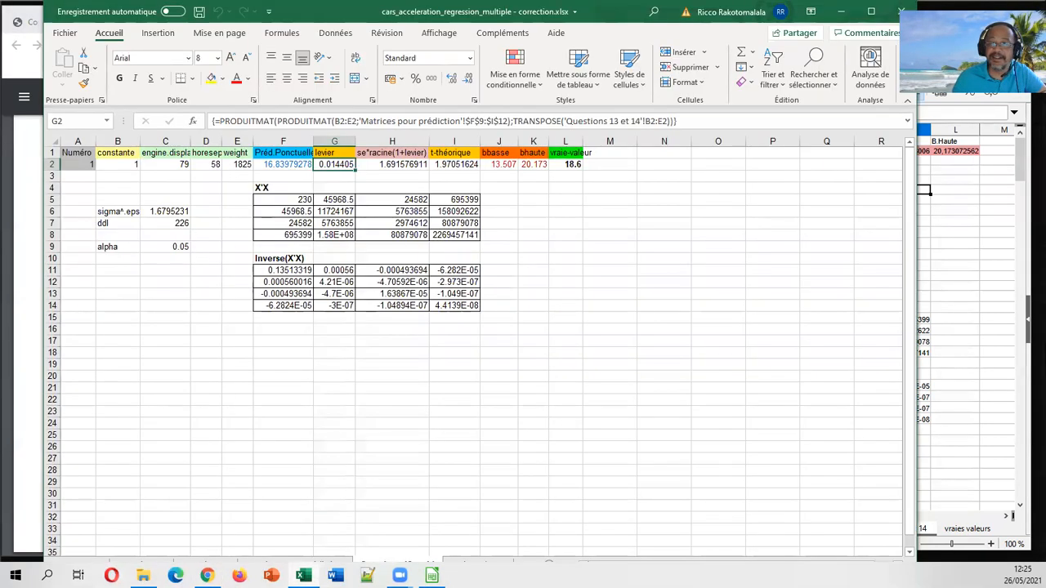
key("alt+Tab")
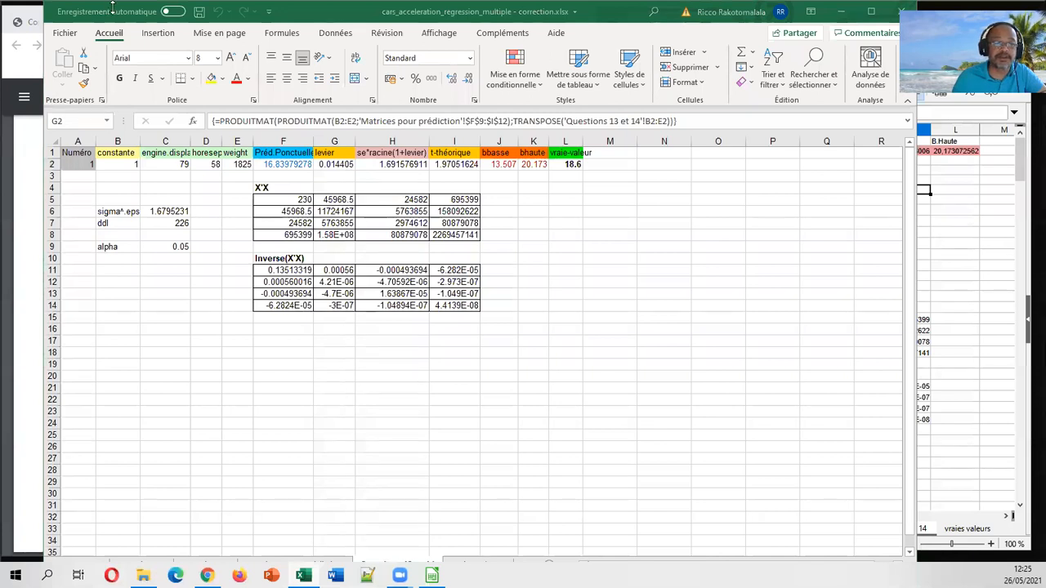
left_click_drag(317, 21, 308, 27)
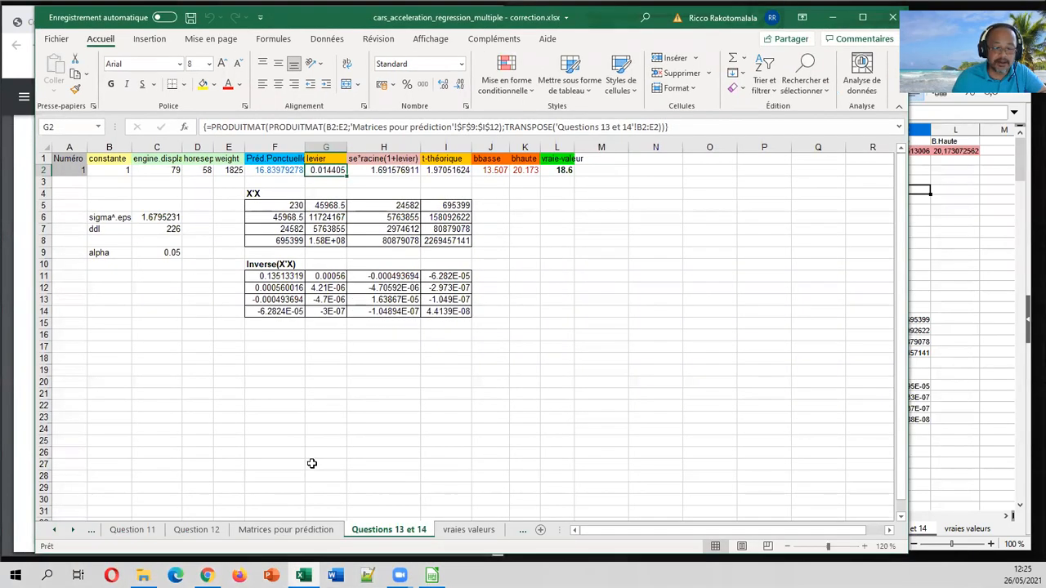
left_click(72, 531)
left_click(73, 530)
left_click(73, 530)
left_click(73, 530)
left_click(228, 532)
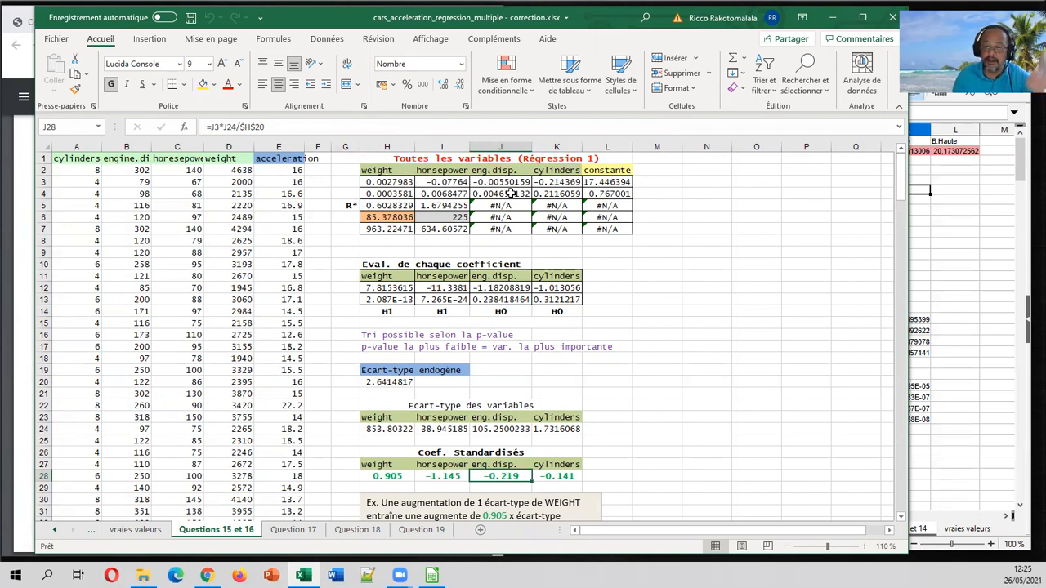
Inspect the cylinders p-value, the standard deviation of the endogenous variable and the standard deviations of the explanatory variables.
left_click(558, 298)
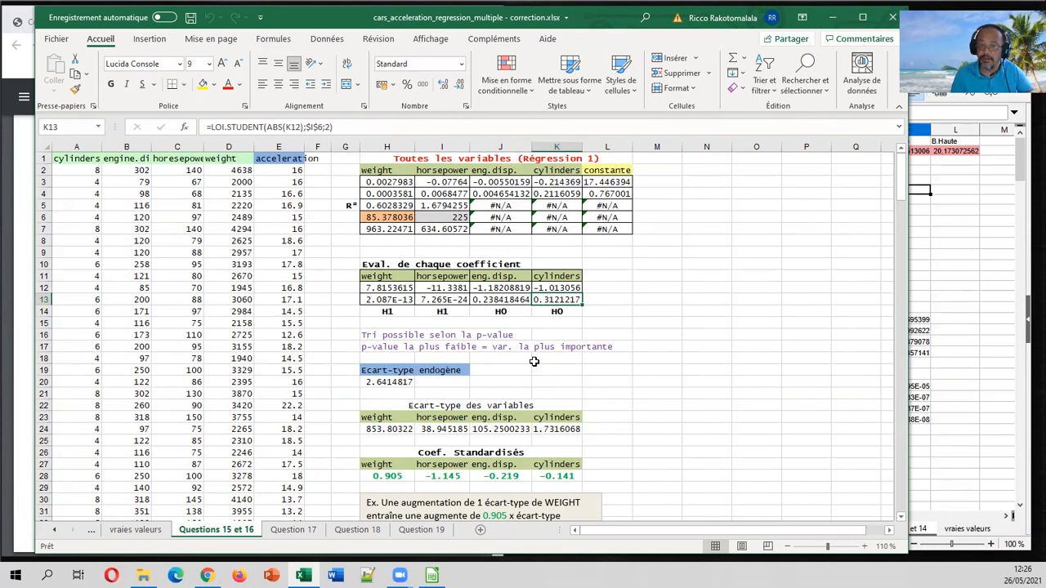
left_click(398, 381)
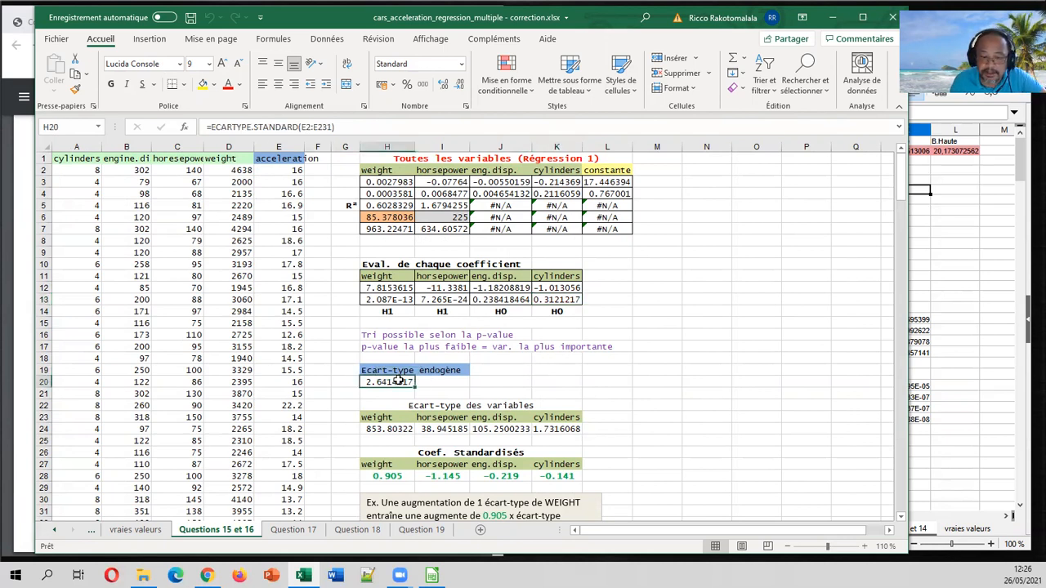
left_click_drag(400, 430, 545, 430)
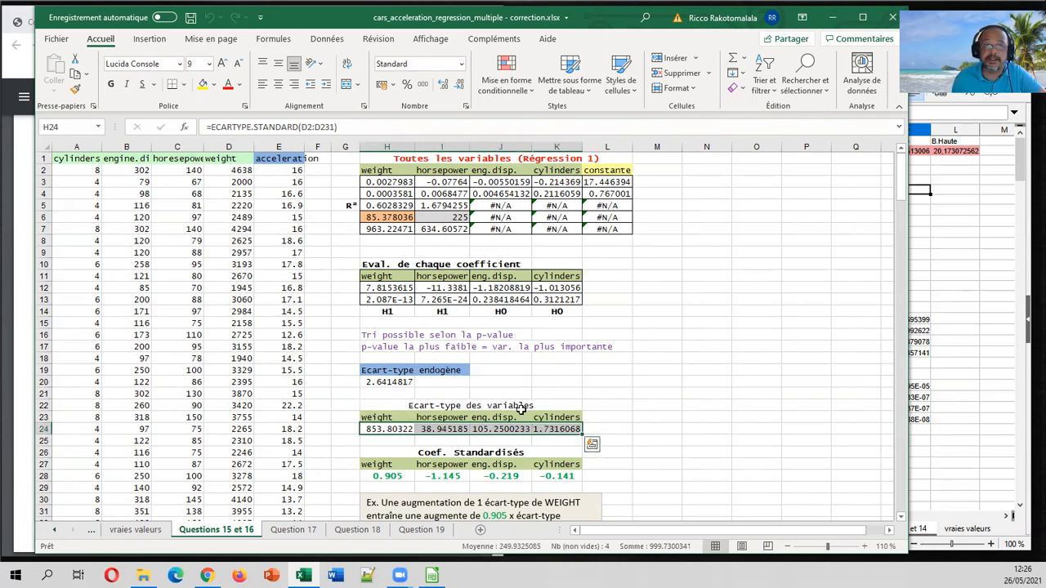
Examine the standardized coefficient formulas for weight and cylinders, tracing the cells referenced by =H3*H24/$H$20.
left_click(397, 478)
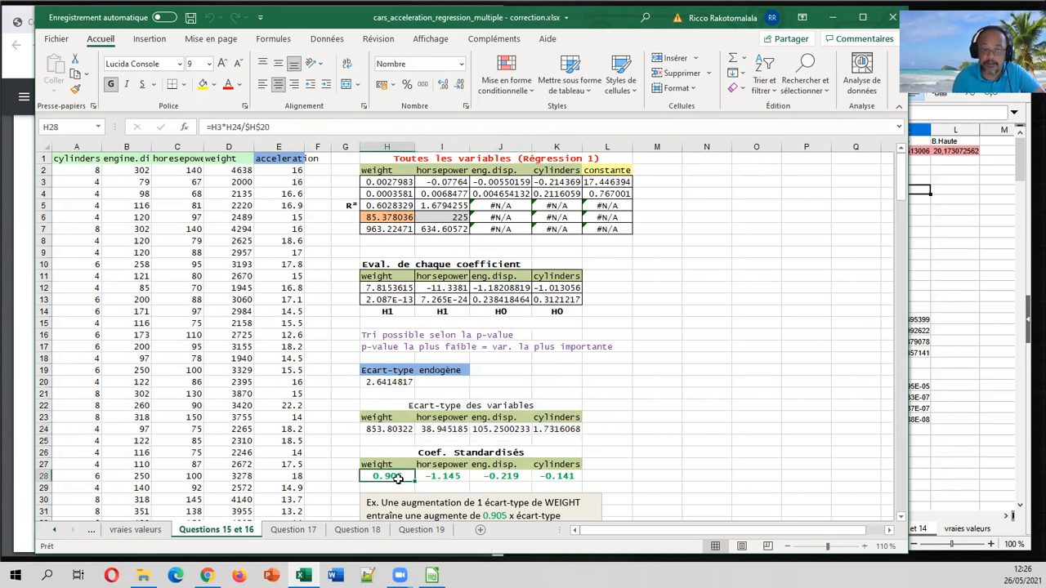
left_click(290, 125)
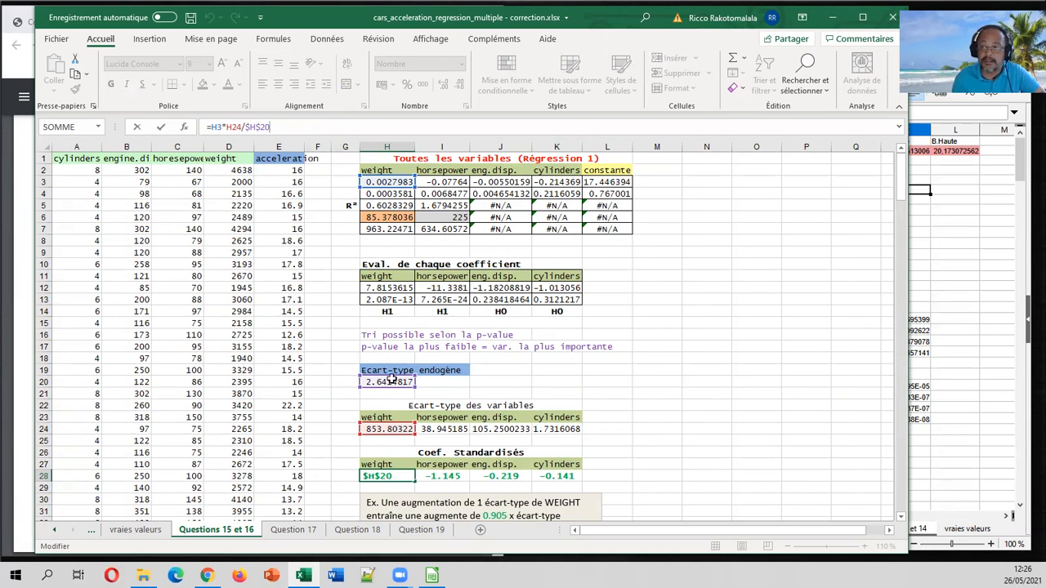
left_click(627, 389)
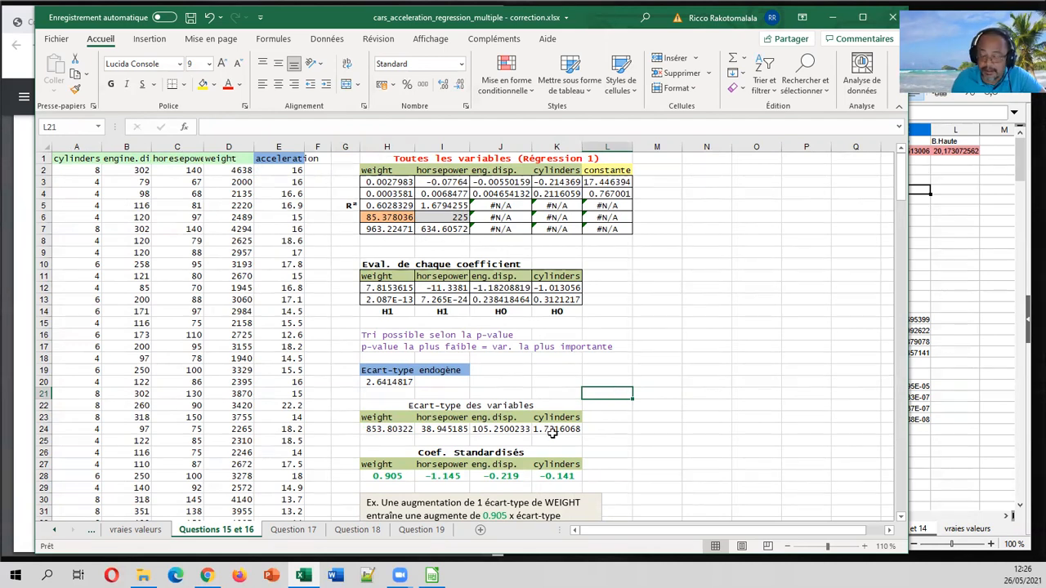
scroll(556, 433, "down", 1)
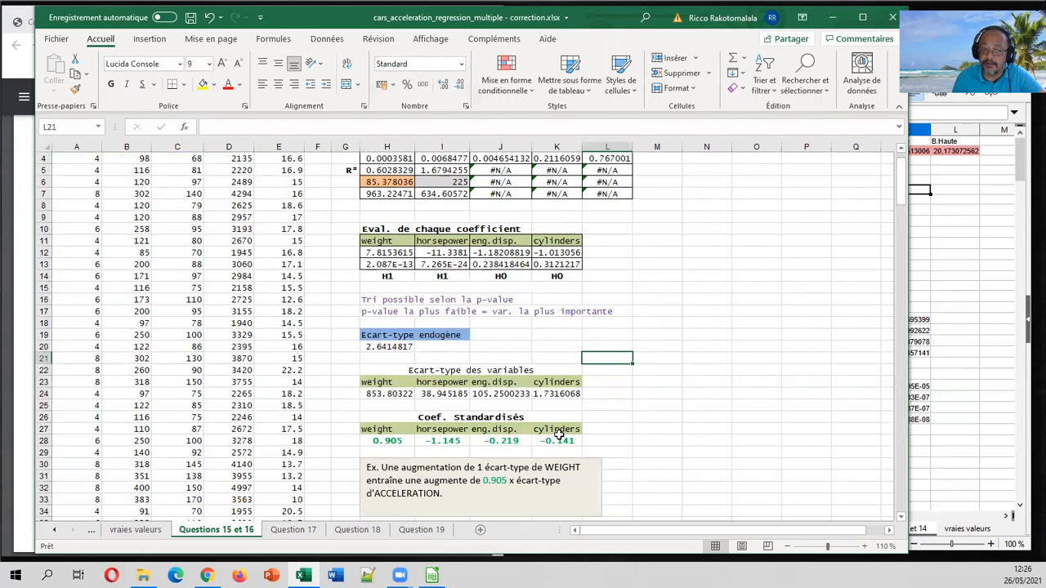
left_click(559, 439)
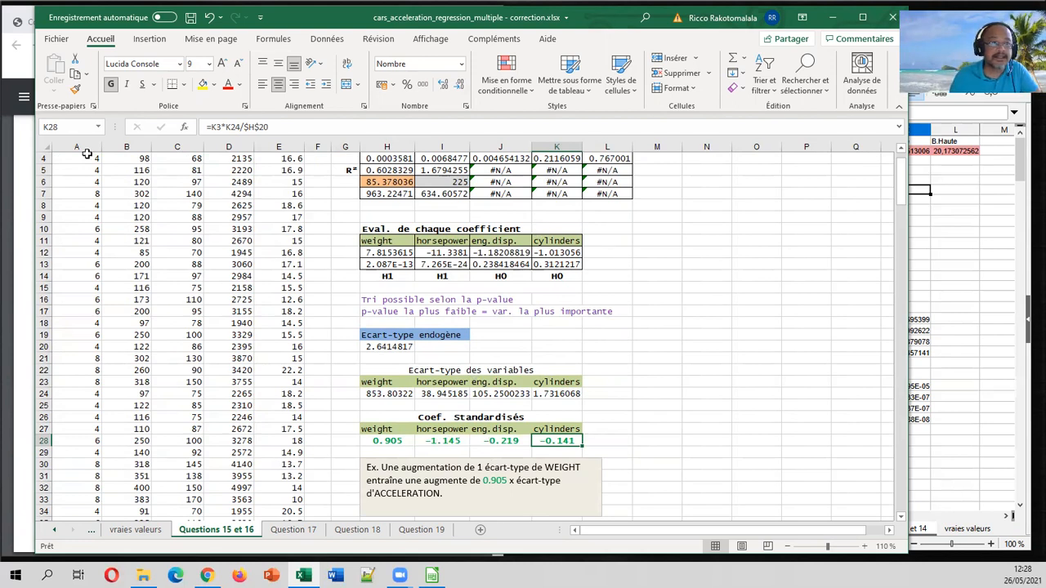
Compare question 17 in the exercise PDF with the individual coefficient tests on the Questions 15 et 16 sheet.
left_click(22, 131)
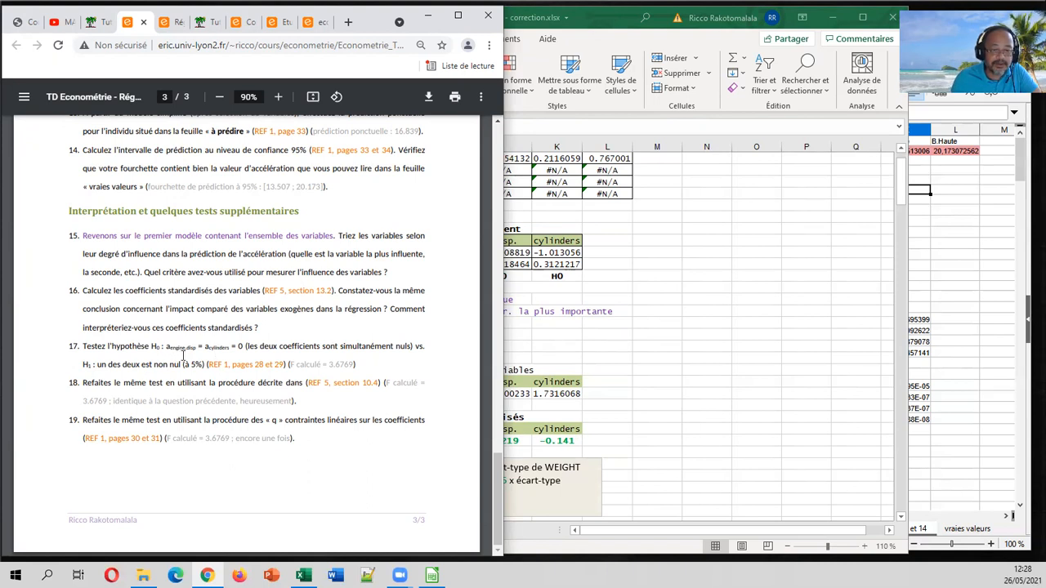
left_click(580, 289)
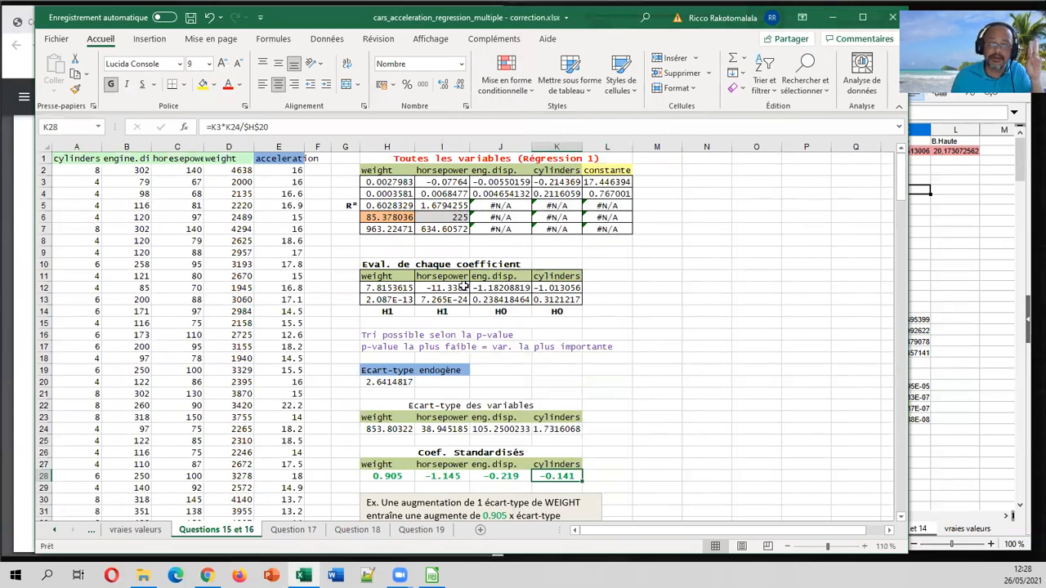
left_click(26, 255)
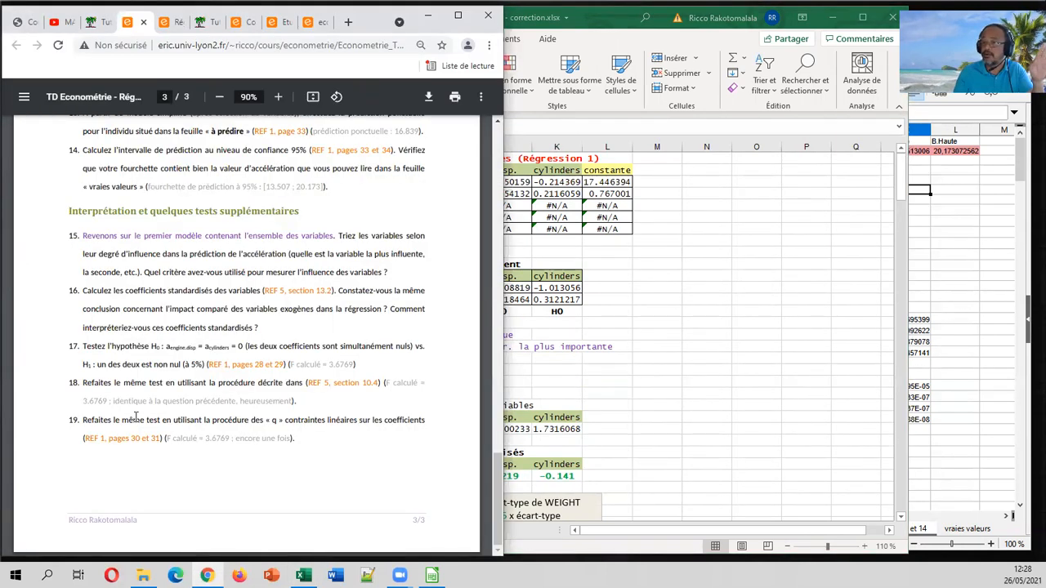
left_click(698, 301)
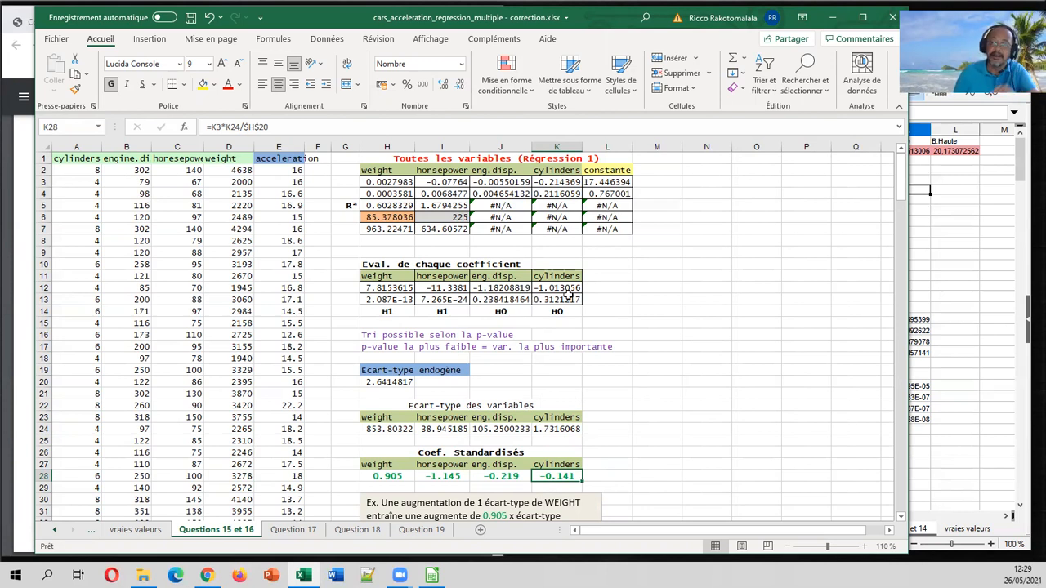
left_click(31, 193)
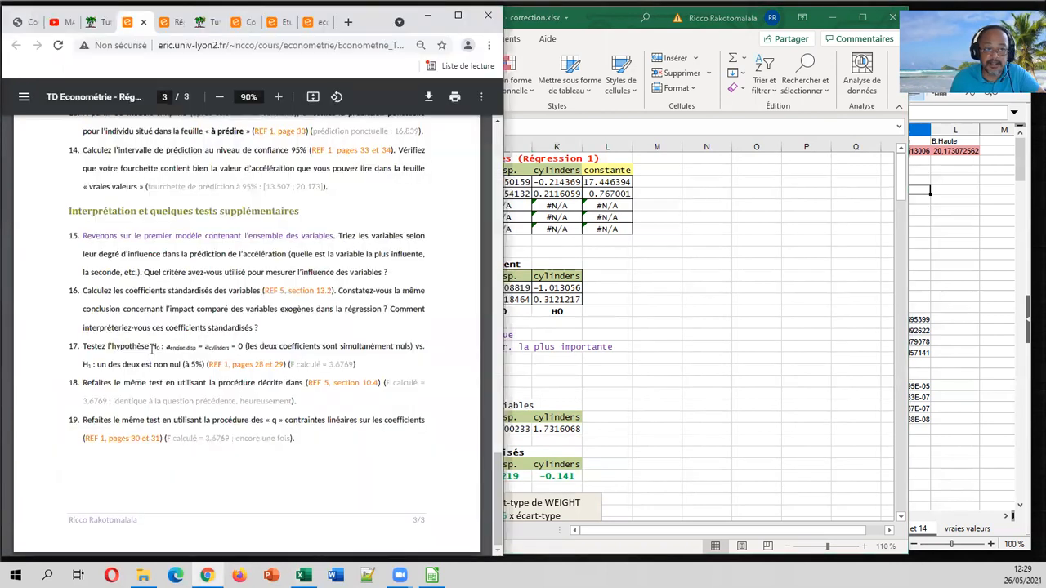
Open the Question 17 sheet of the Excel workbook and shift its window to make room for the PDF.
left_click(716, 325)
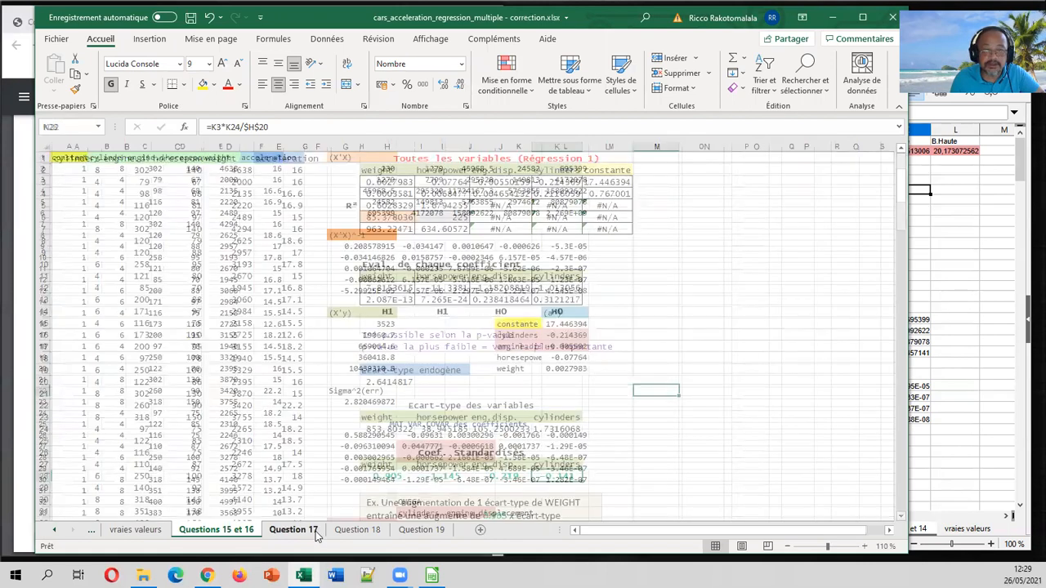
left_click(309, 530)
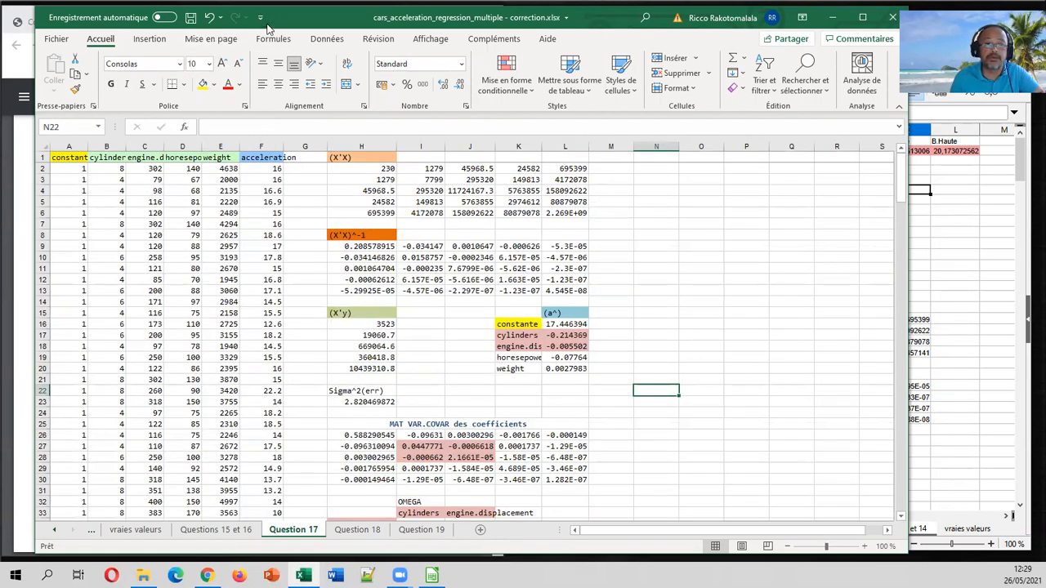
left_click_drag(267, 29, 415, 30)
Bring up the Régression linéaire multiple course PDF at the Test de conformité slide on page 28.
left_click(157, 229)
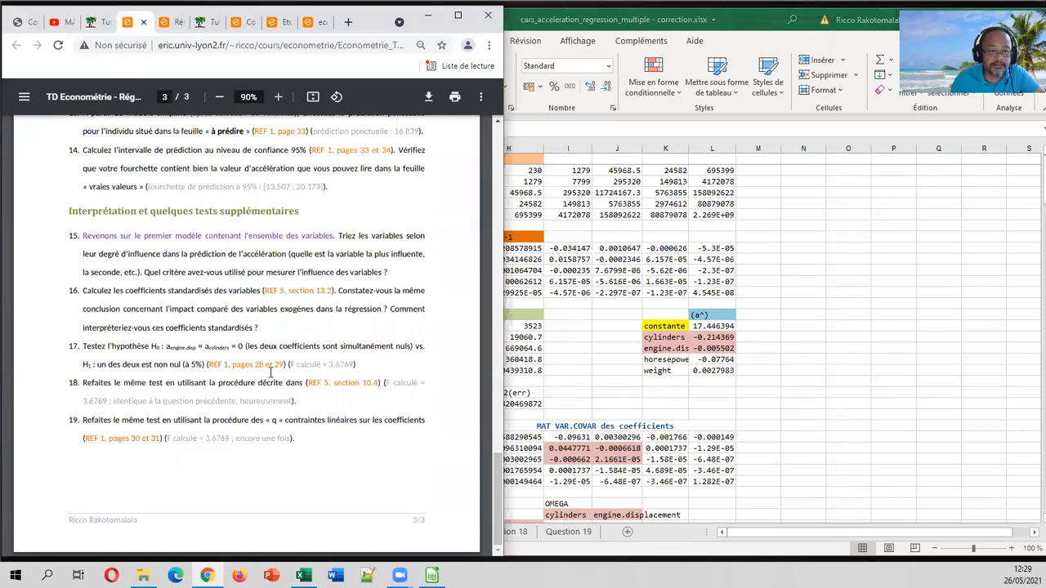
left_click(174, 22)
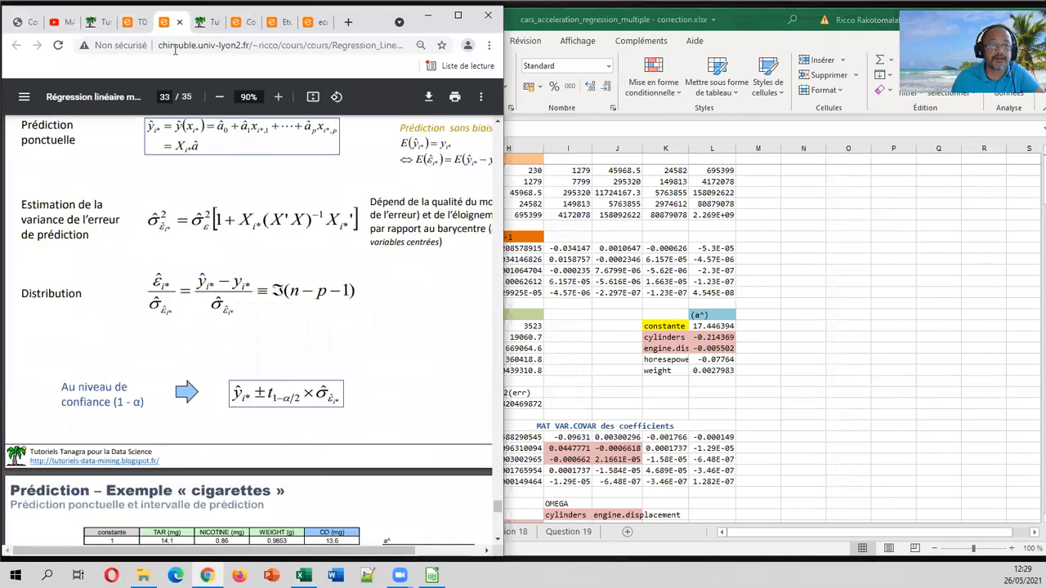
scroll(356, 297, "up", 15)
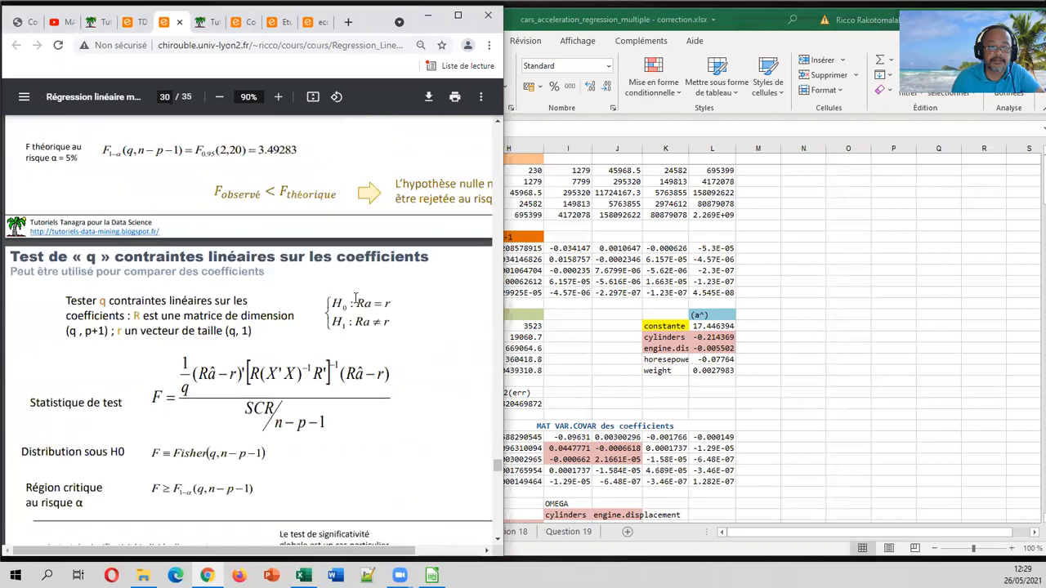
left_click_drag(503, 251, 648, 252)
scroll(508, 279, "up", 4)
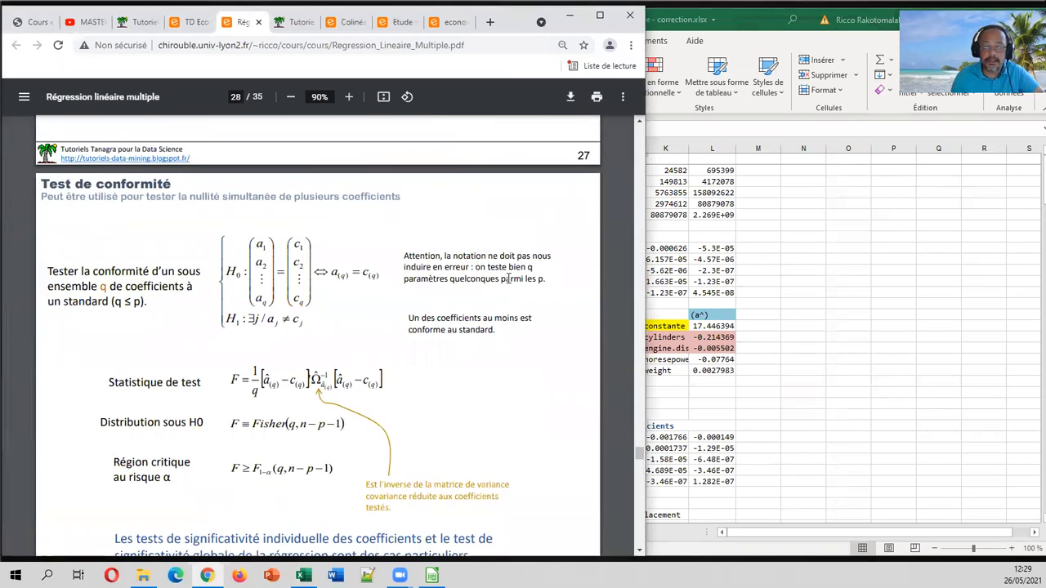
scroll(508, 279, "down", 1)
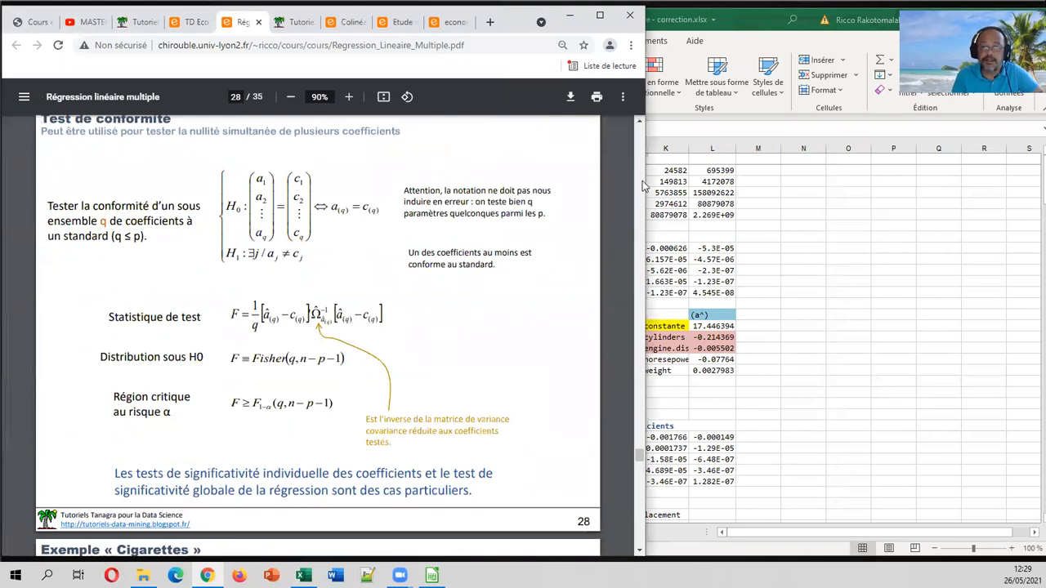
Arrange the course PDF side by side with the Question 17 sheet, zoomed out and showing the Test de conformité slide.
left_click_drag(645, 177, 394, 193)
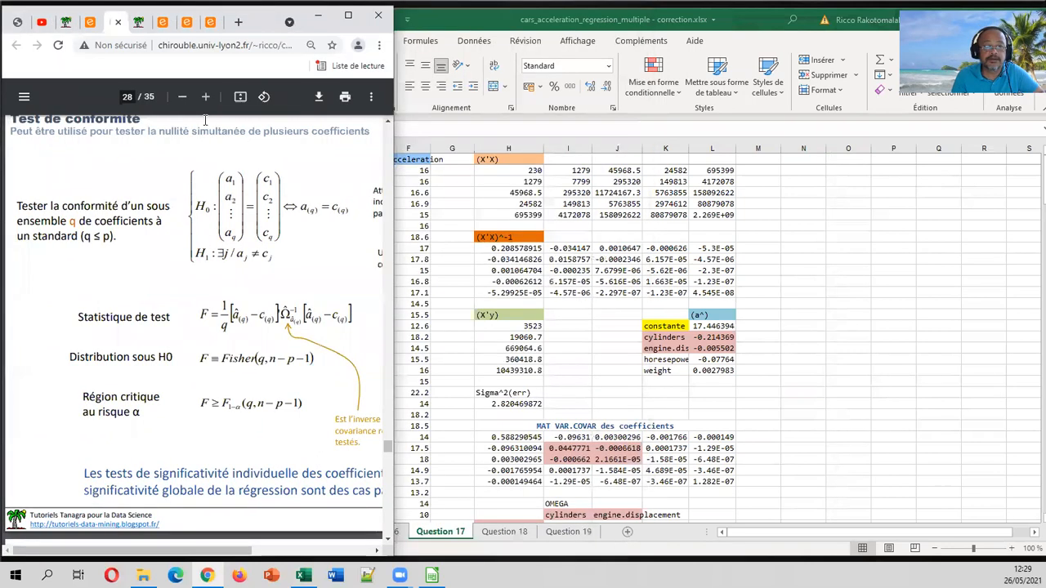
double_click(177, 102)
left_click(177, 102)
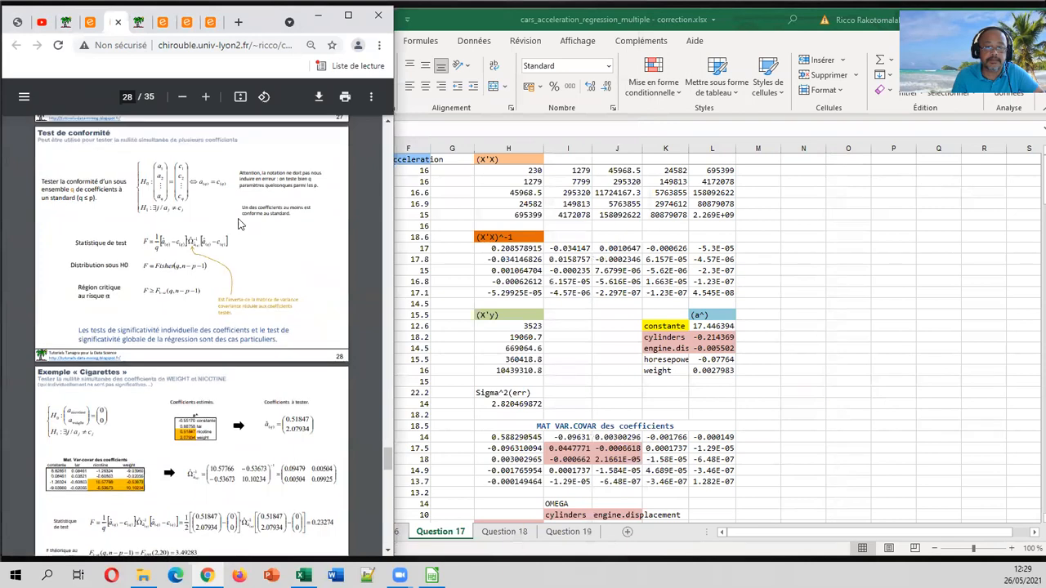
left_click(206, 96)
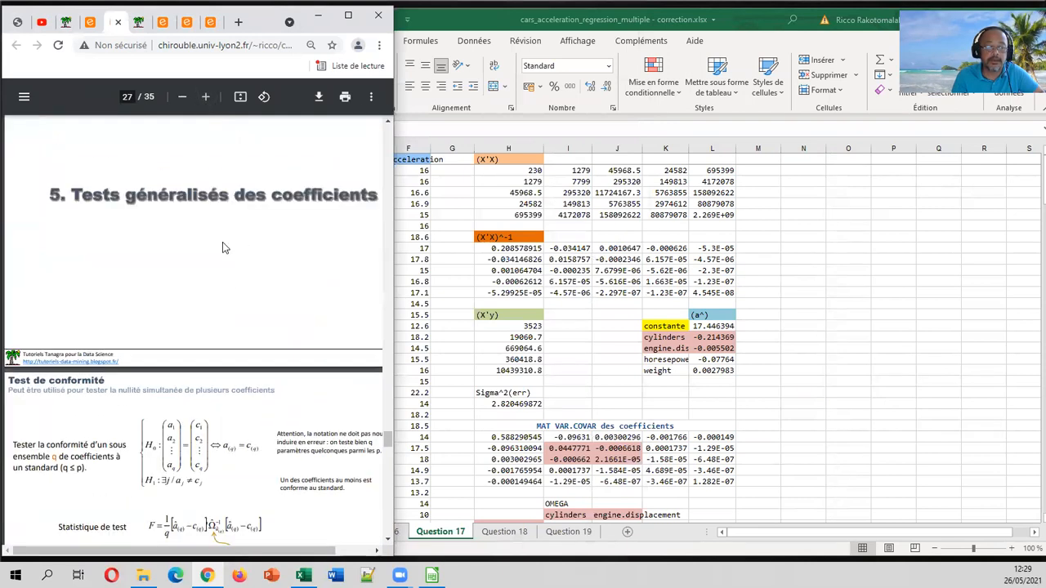
scroll(228, 262, "down", 3)
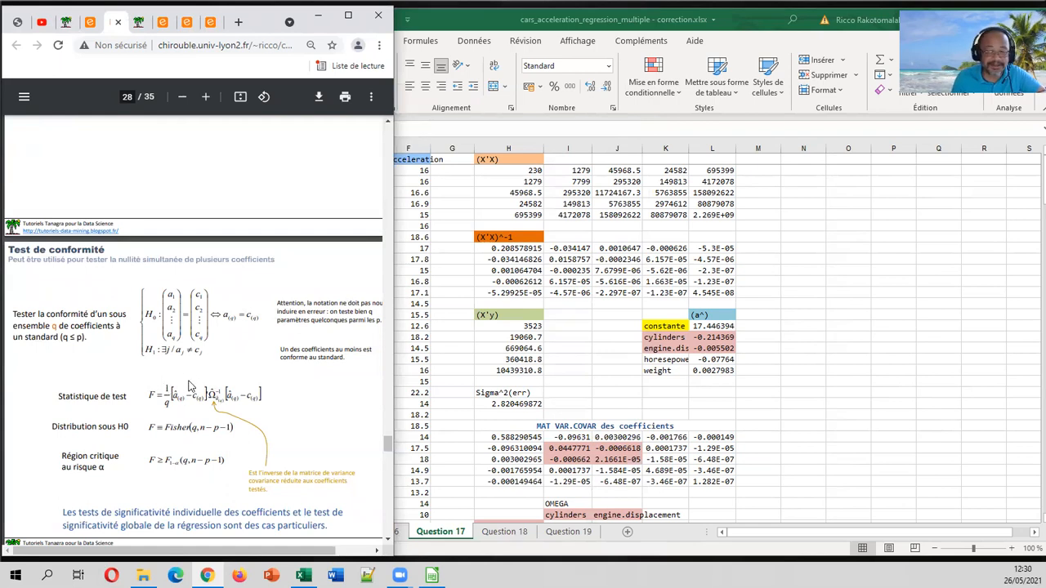
left_click(540, 282)
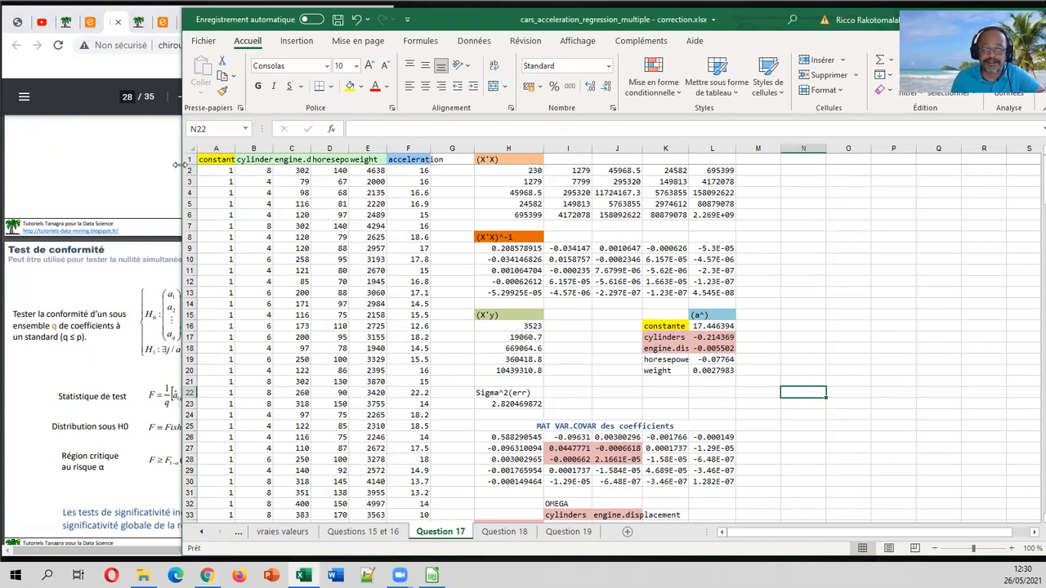
left_click_drag(175, 164, 403, 191)
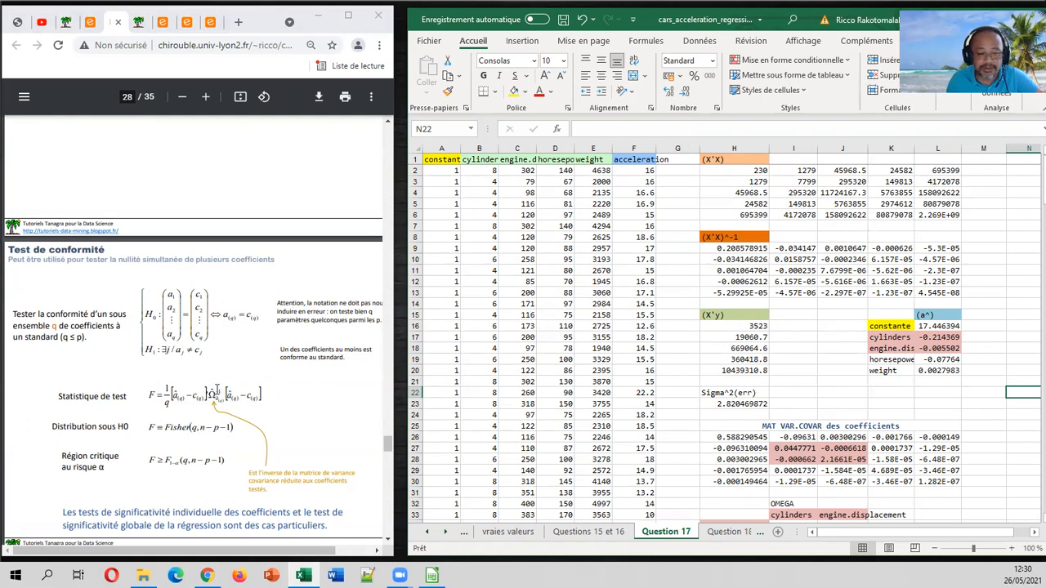
Read through the Test de conformité slide, its Cigarettes example and the slides on q linear constraints up to page 31.
scroll(237, 381, "down", 2)
scroll(229, 380, "up", 2)
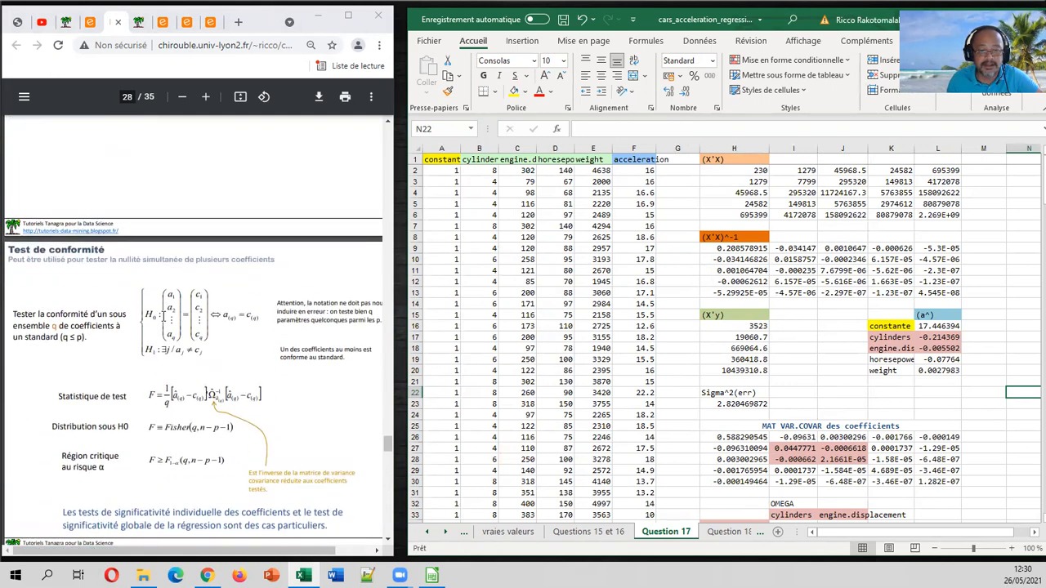
scroll(222, 379, "down", 4)
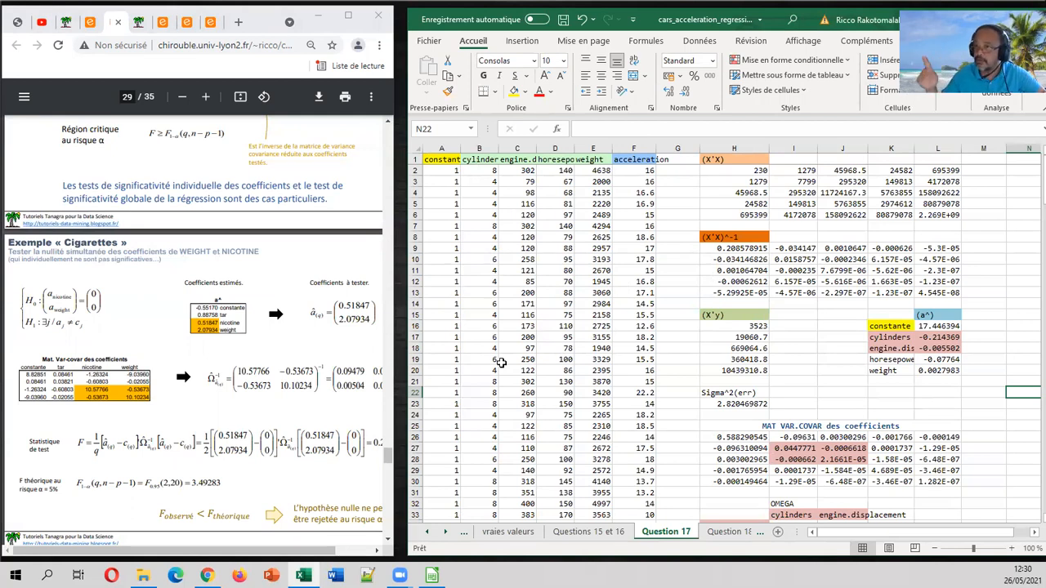
scroll(220, 356, "down", 4)
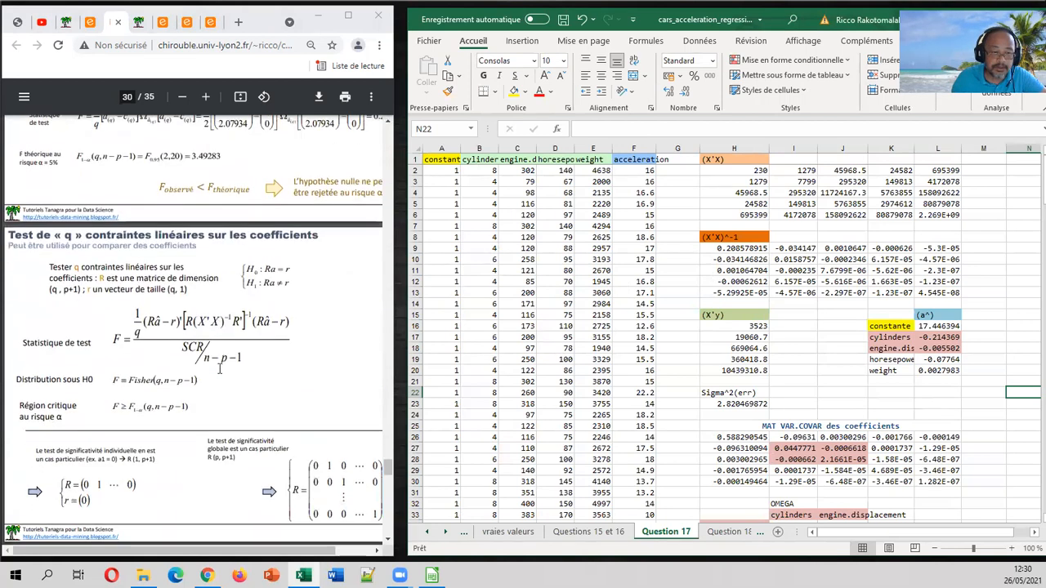
scroll(269, 350, "down", 5)
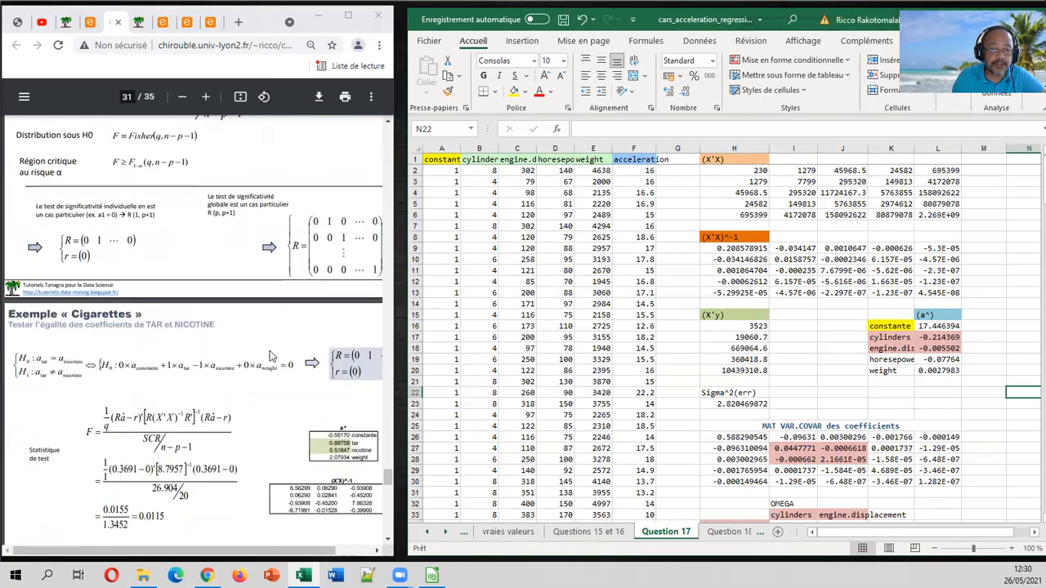
Return to the exercise PDF and shift the page sideways so questions 17 to 19 can be read in full.
scroll(269, 350, "up", 3)
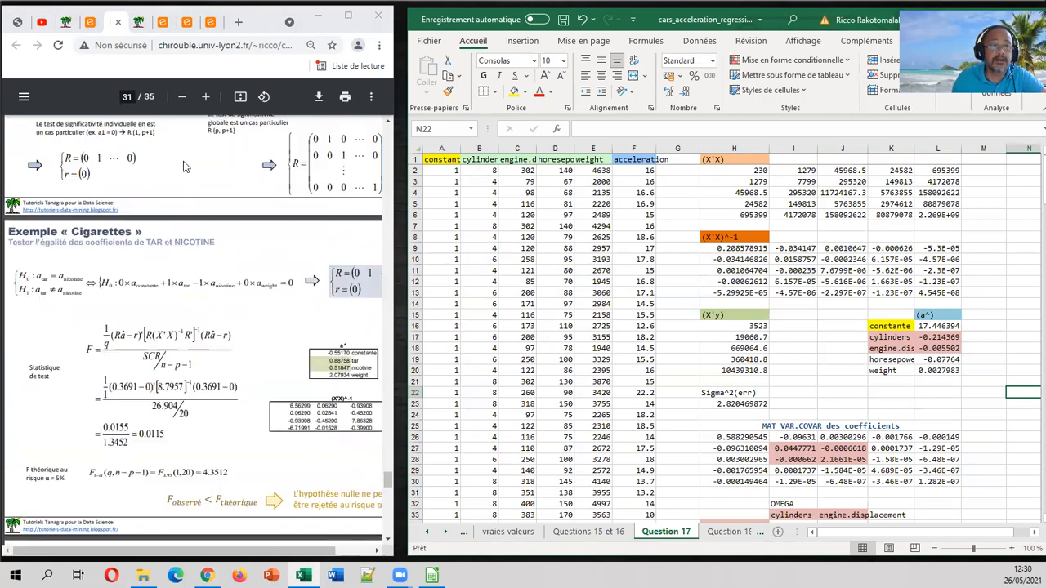
left_click(90, 22)
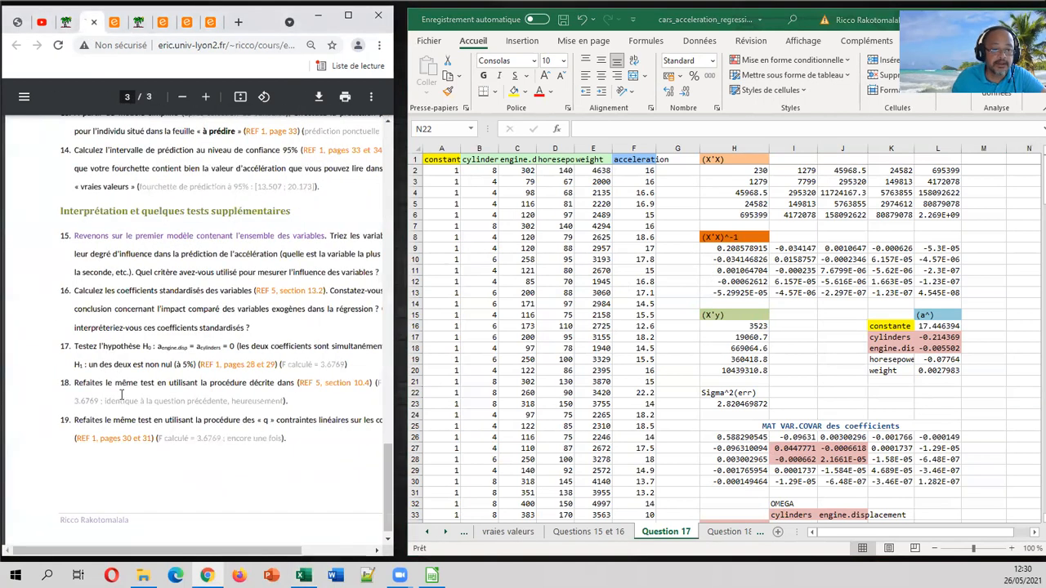
left_click_drag(143, 547, 177, 559)
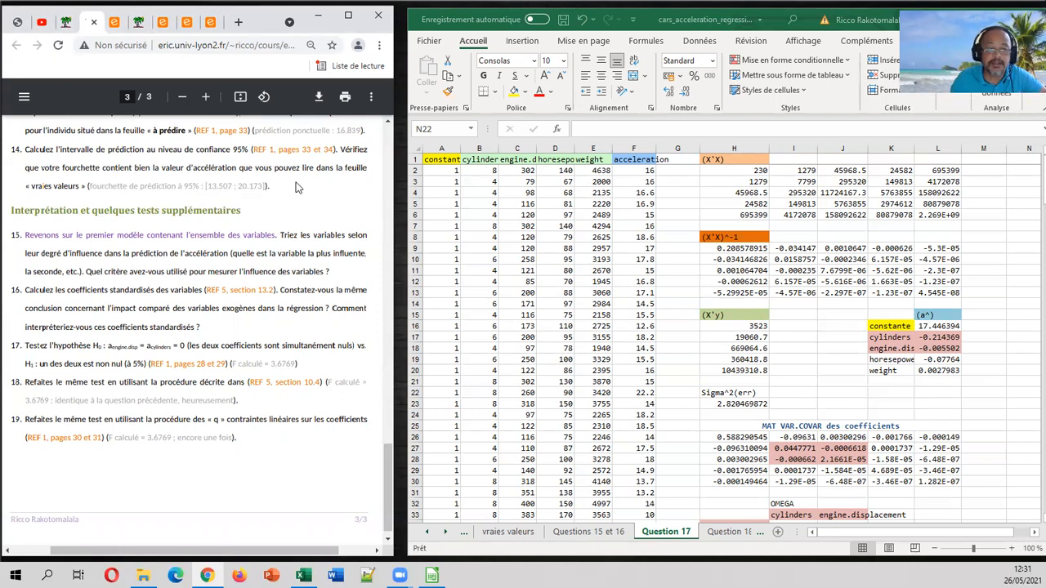
Open the Économétrie course PDF and go to the start of section 10.4 on testing a block of coefficients, around page 116.
left_click(207, 23)
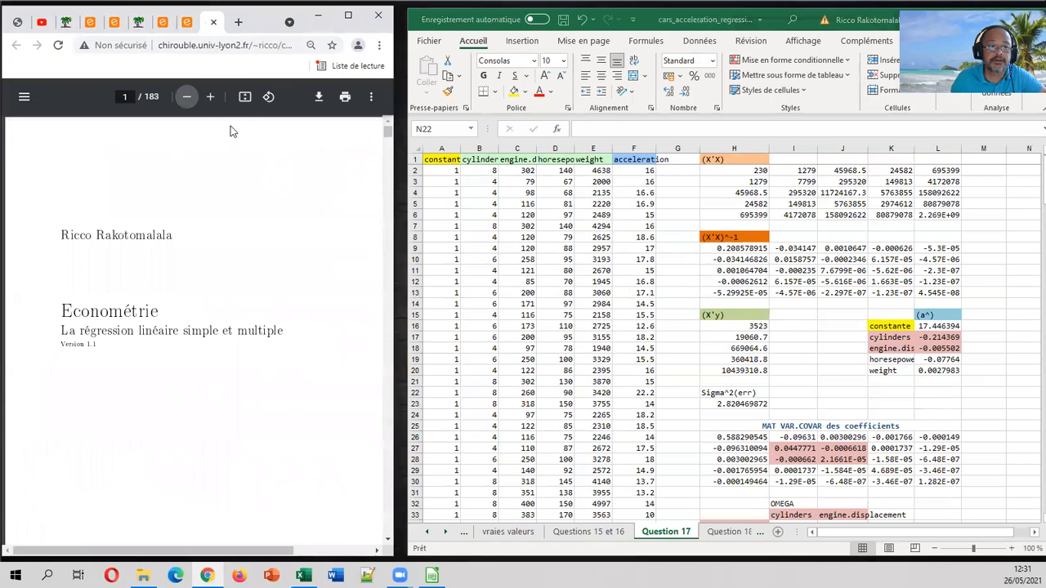
left_click(130, 98)
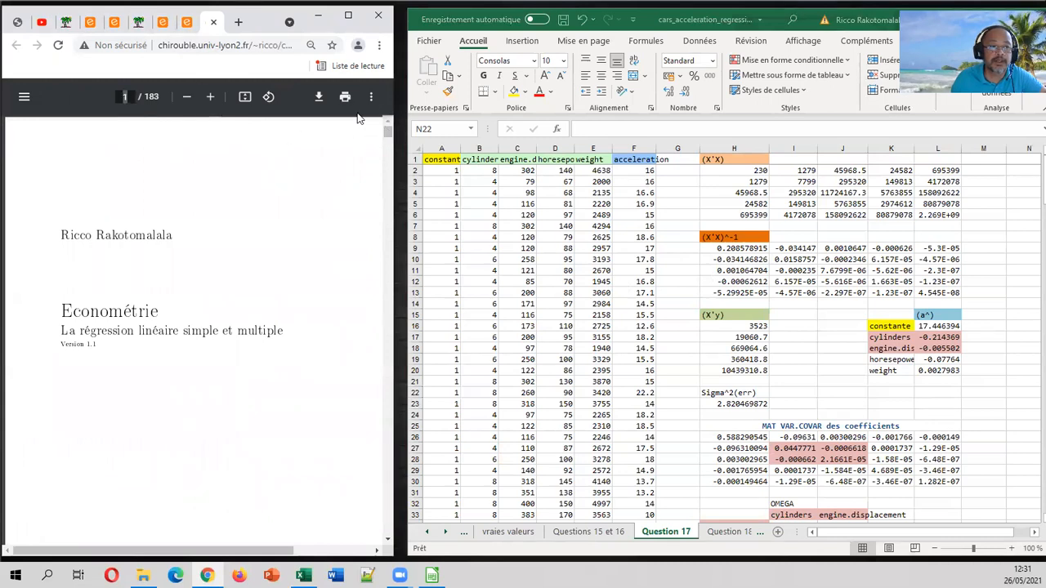
left_click_drag(388, 133, 388, 388)
scroll(384, 383, "up", 4)
scroll(278, 381, "up", 3)
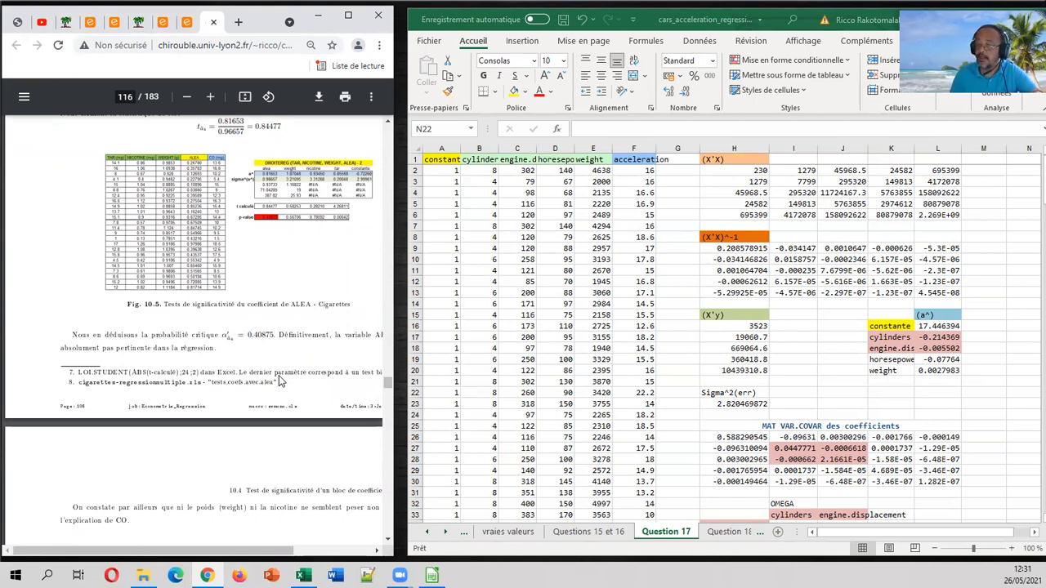
Compare the F test results on the Question 18 sheet with the F calculé block on the Question 17 sheet.
left_click(719, 532)
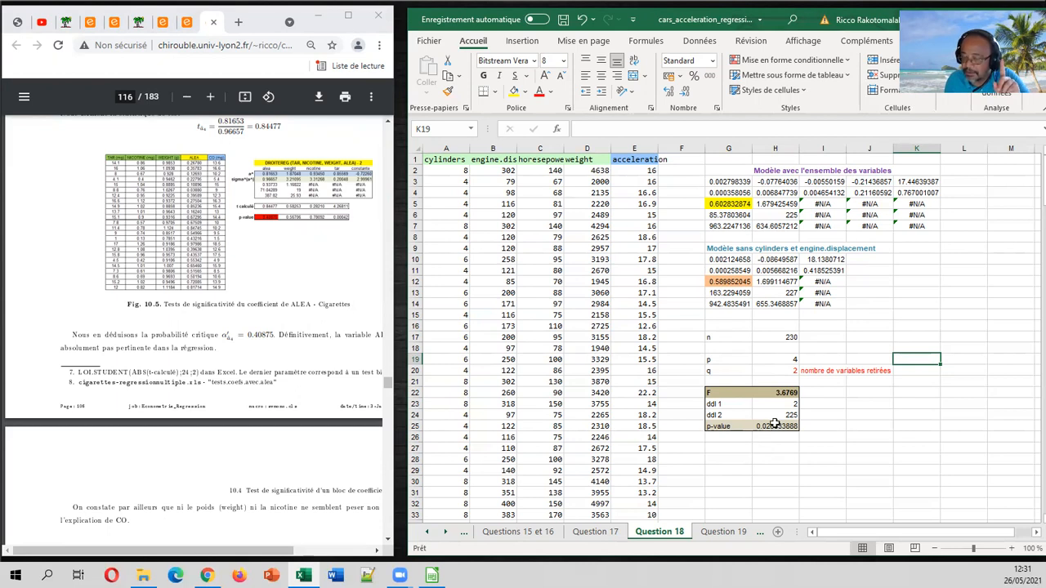
left_click(778, 384)
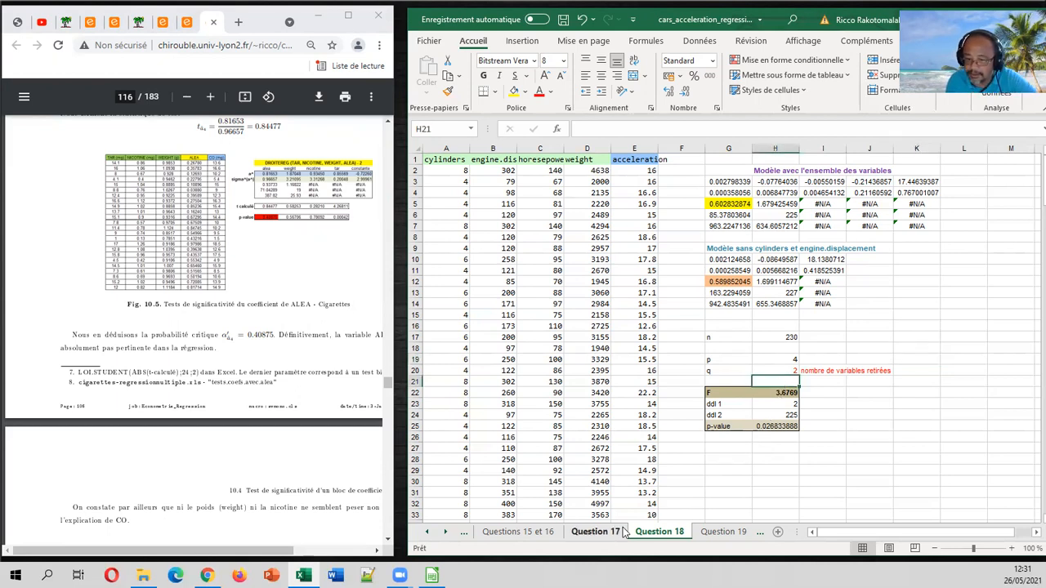
left_click(594, 531)
scroll(851, 490, "down", 1)
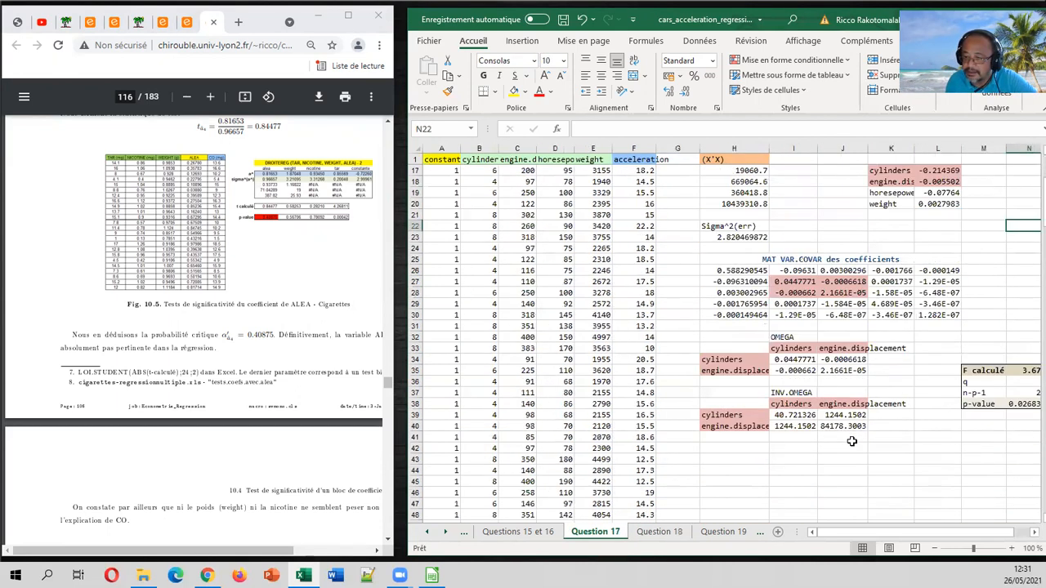
left_click_drag(850, 533, 893, 537)
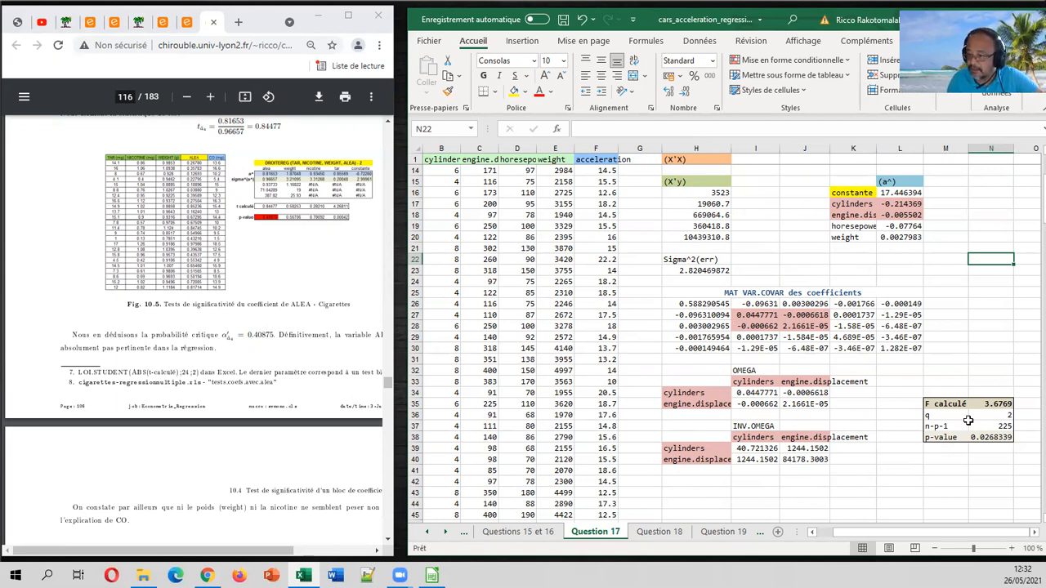
Check question 19 in the exercise PDF and bring up the course slide on testing q linear constraints on page 30.
left_click(88, 23)
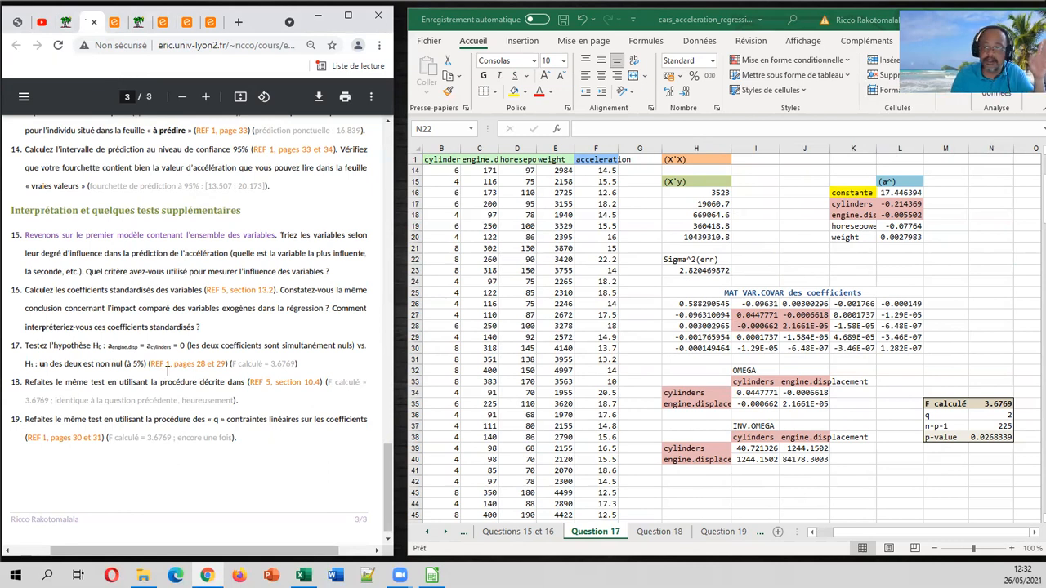
left_click(111, 22)
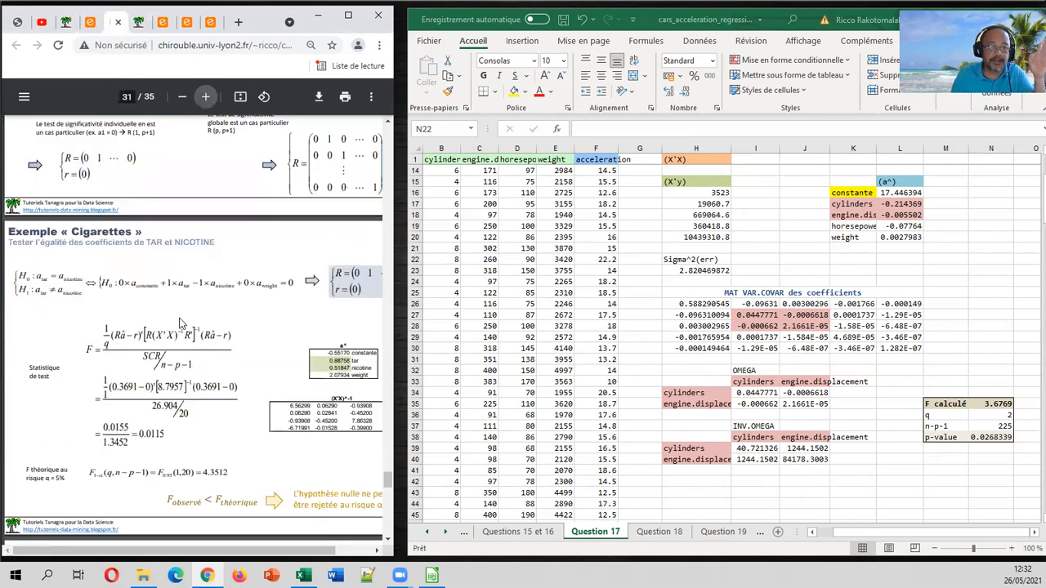
scroll(178, 322, "up", 6)
scroll(180, 323, "down", 3)
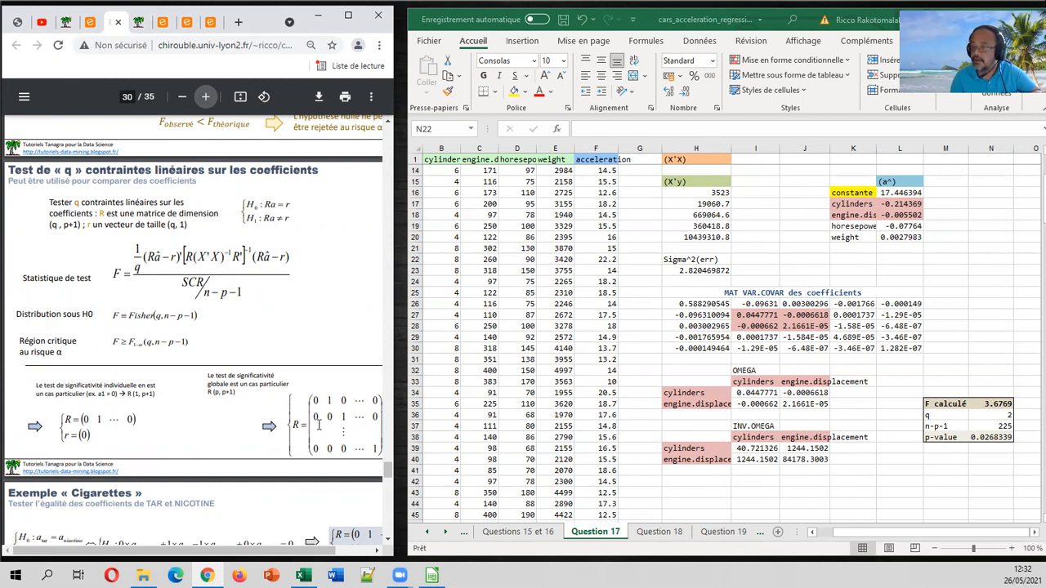
Examine the F statistic's formula in B22 of the Question 19 sheet and return to the exercise PDF's question list.
left_click(712, 532)
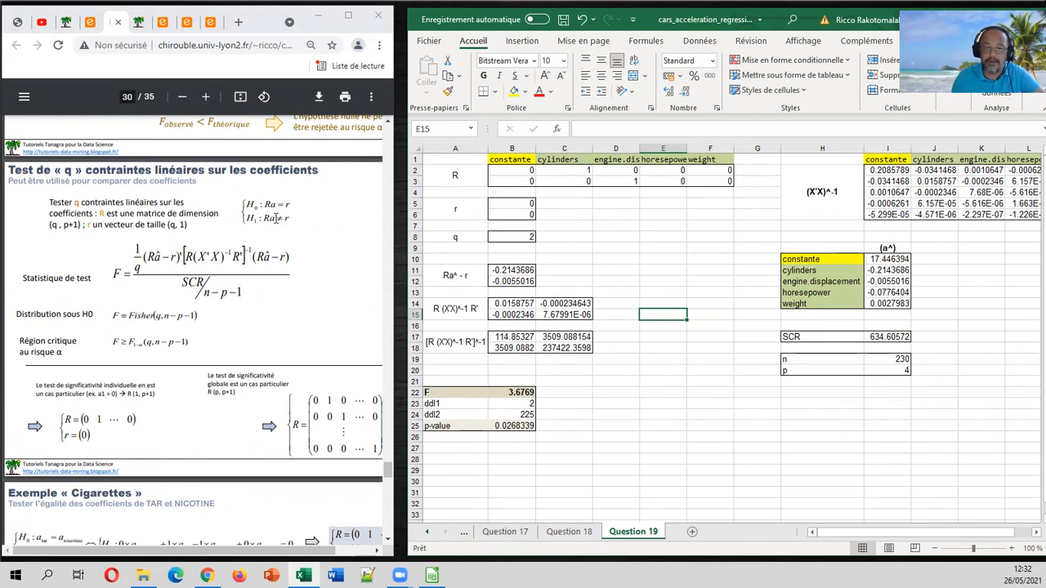
left_click(504, 393)
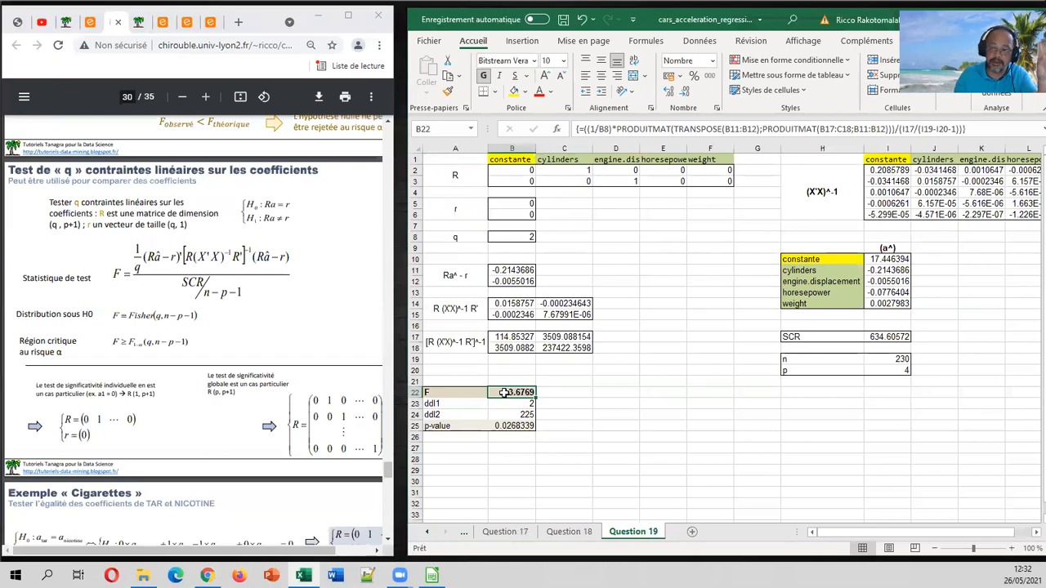
left_click(531, 436)
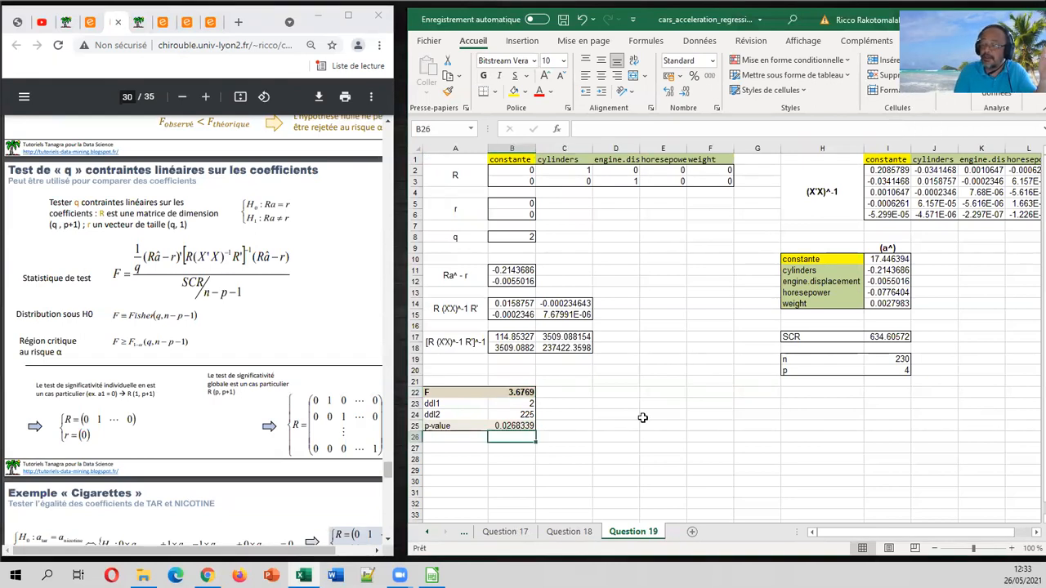
left_click(91, 23)
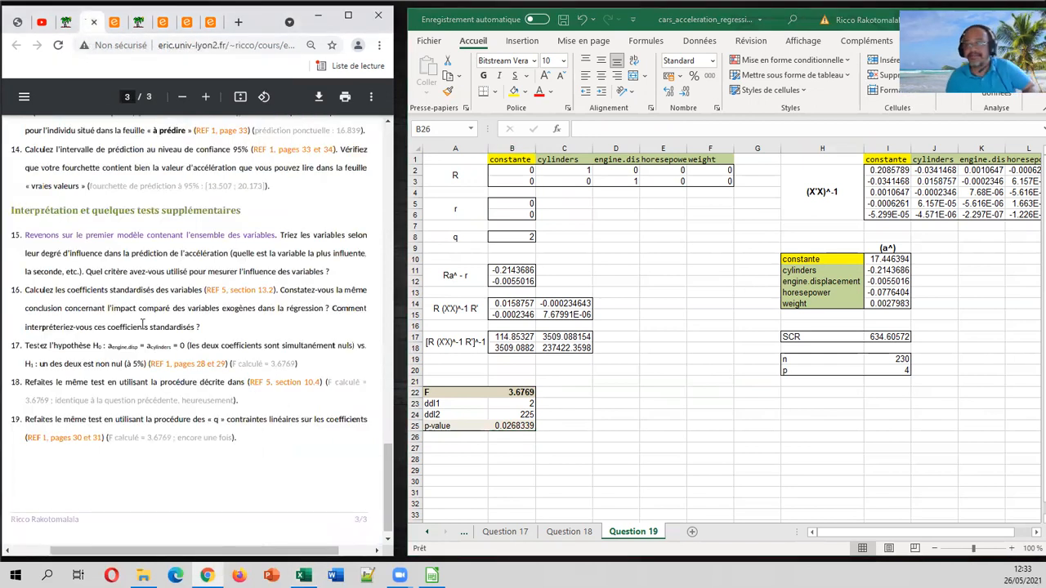